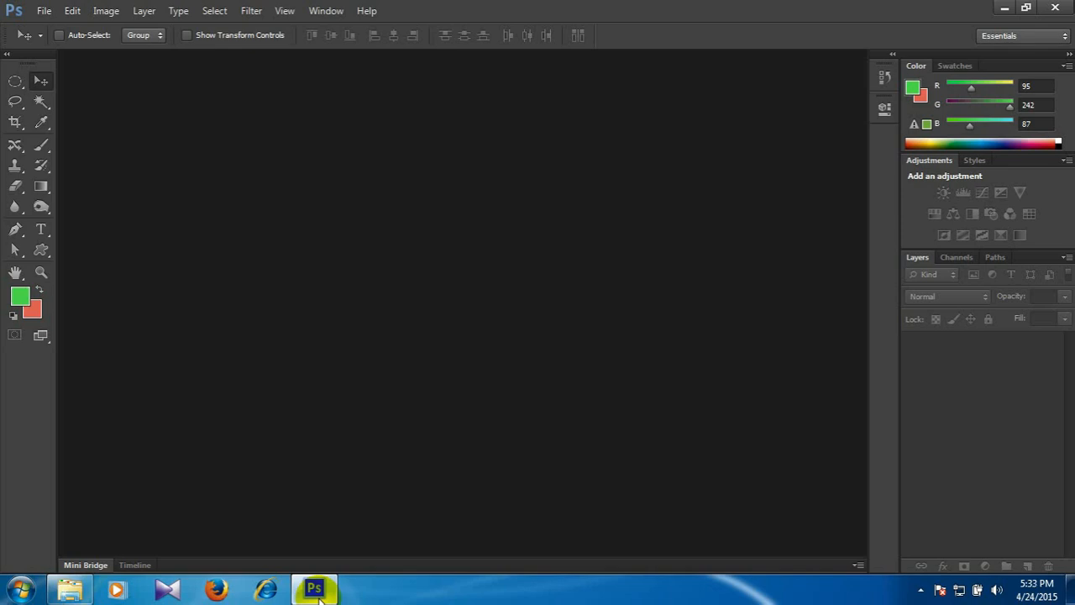
Create a new document 1200 pixels wide and 900 pixels high with a resolution of 72 pixels/inch.
key(ctrl+n)
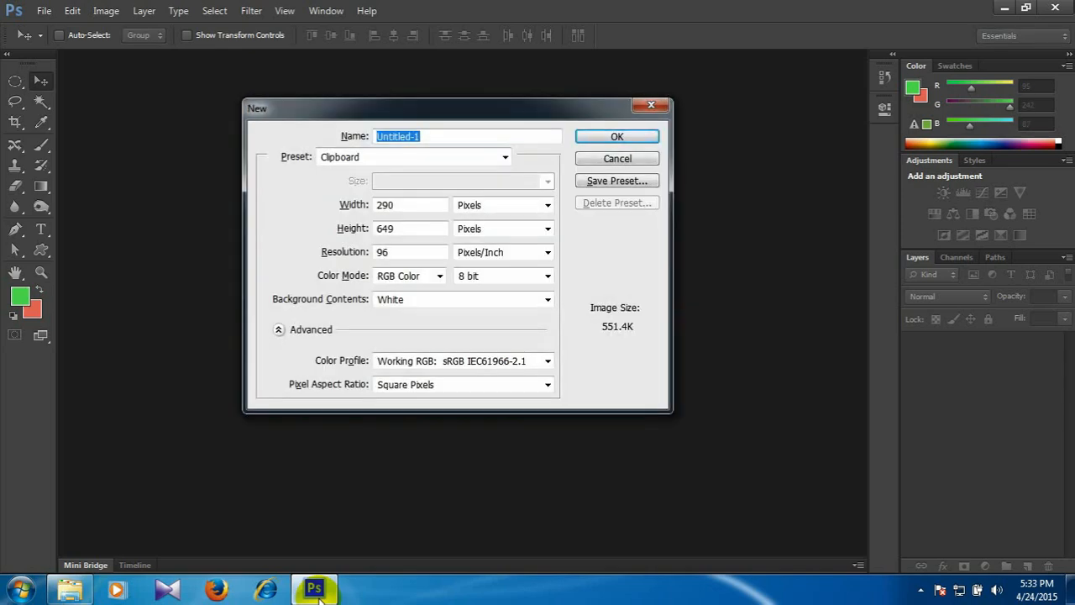
key(Escape)
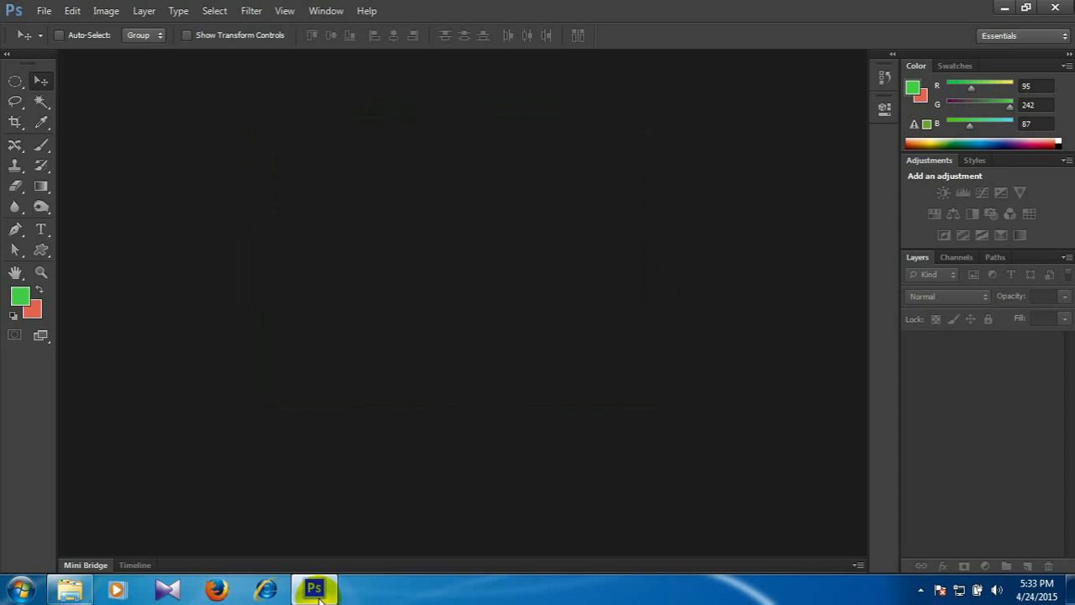
key(ctrl+n)
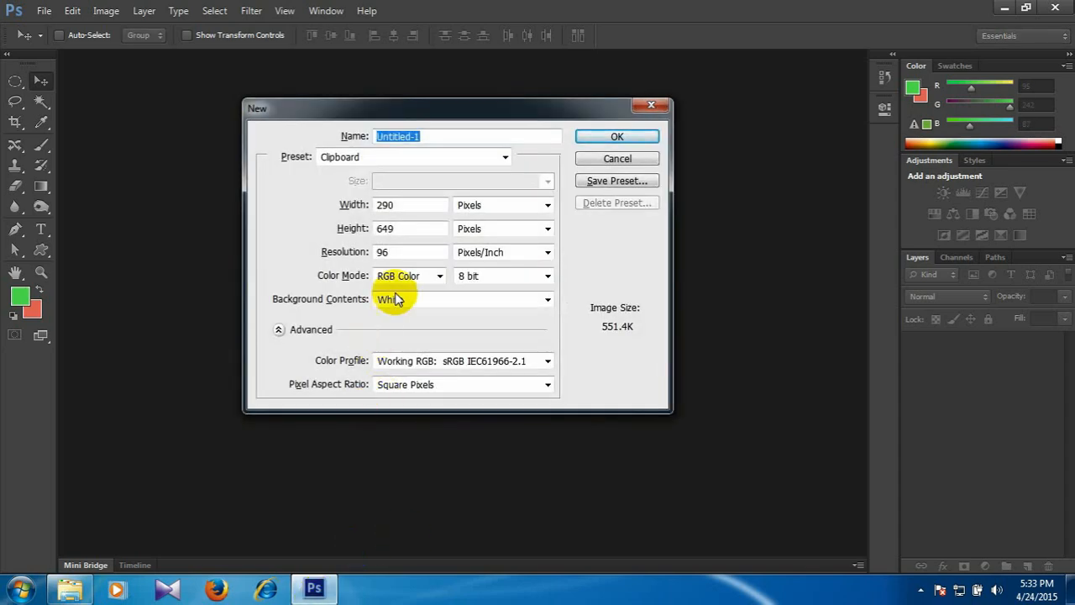
double_click(405, 252)
text(72)
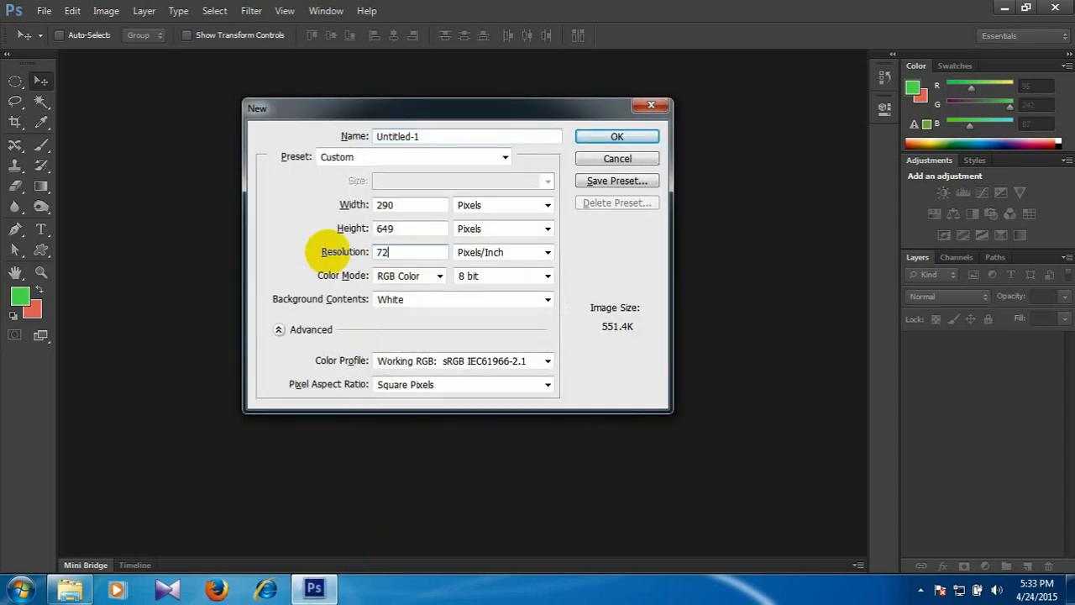
drag(407, 207, 319, 205)
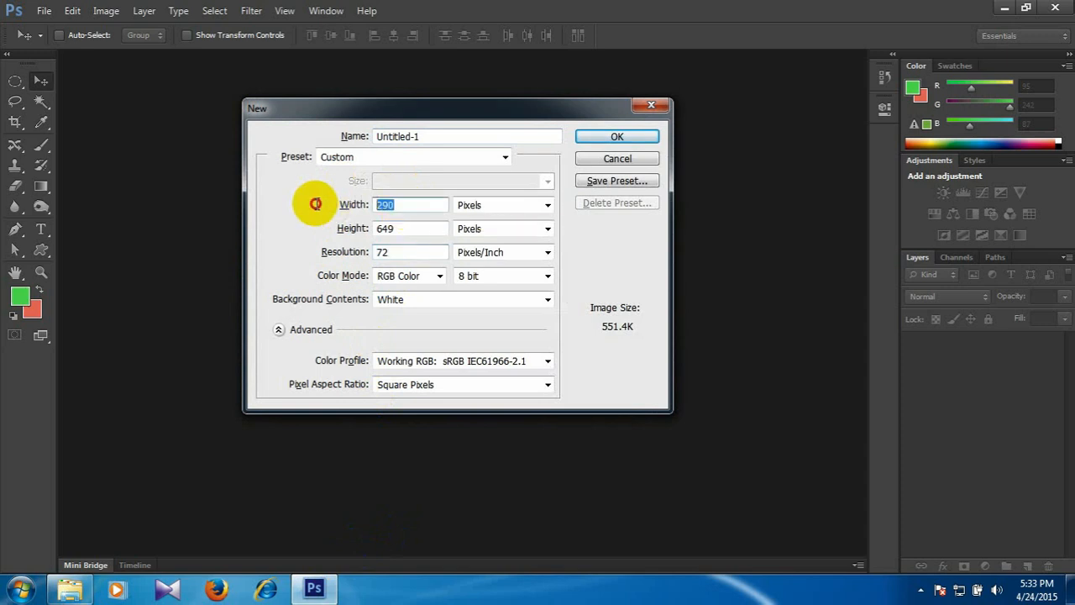
text(1200)
key(Tab)
text(900)
key(Return)
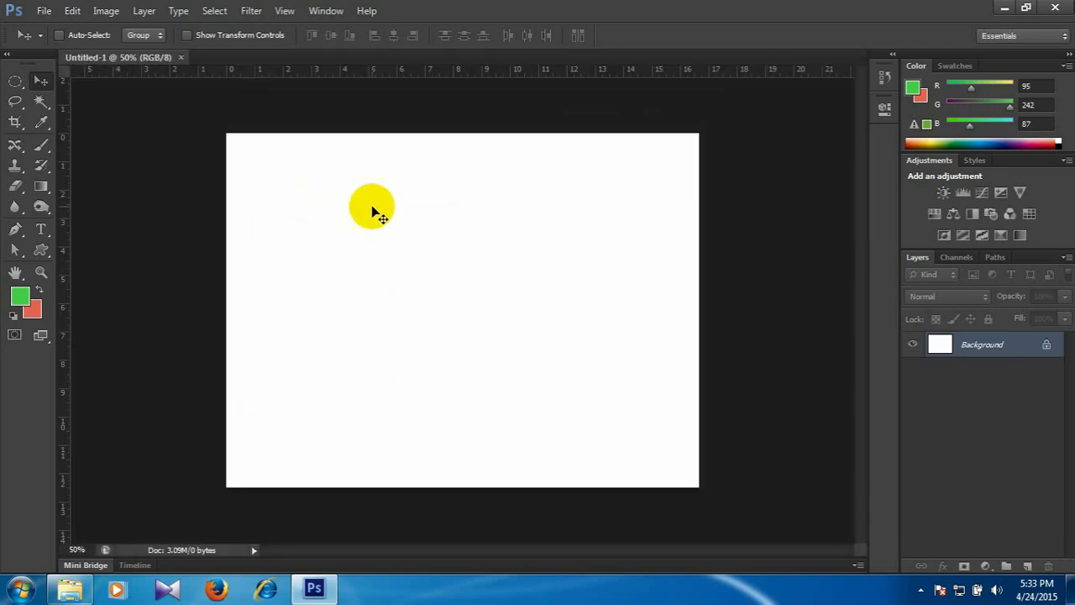
Draw successive Rectangular Marquee selections in New Selection mode, each replacing the previous one, ending with one in the canvas's upper right area.
click(16, 88)
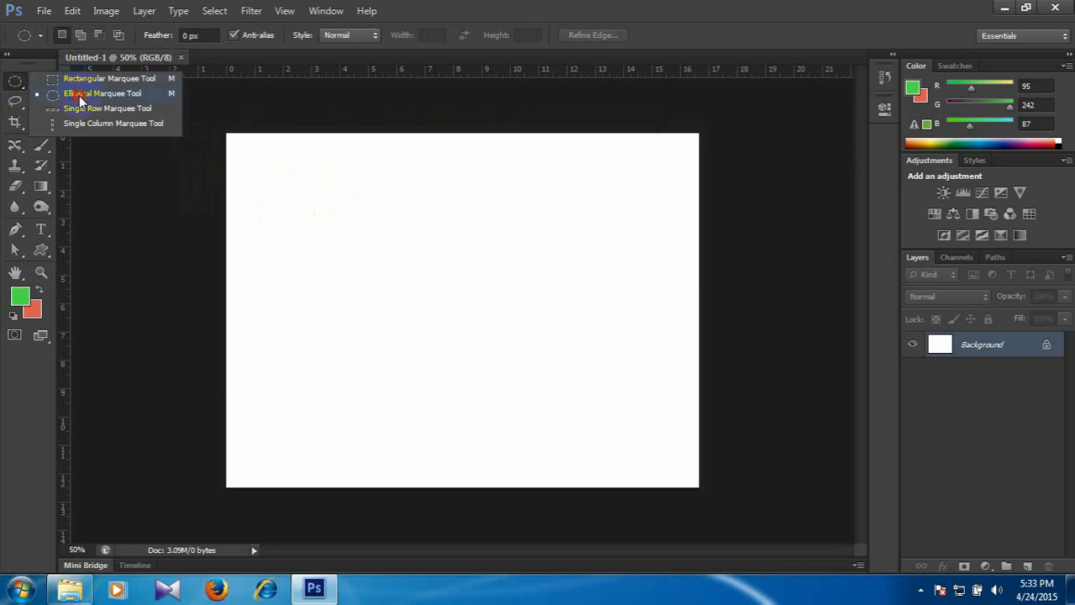
click(90, 79)
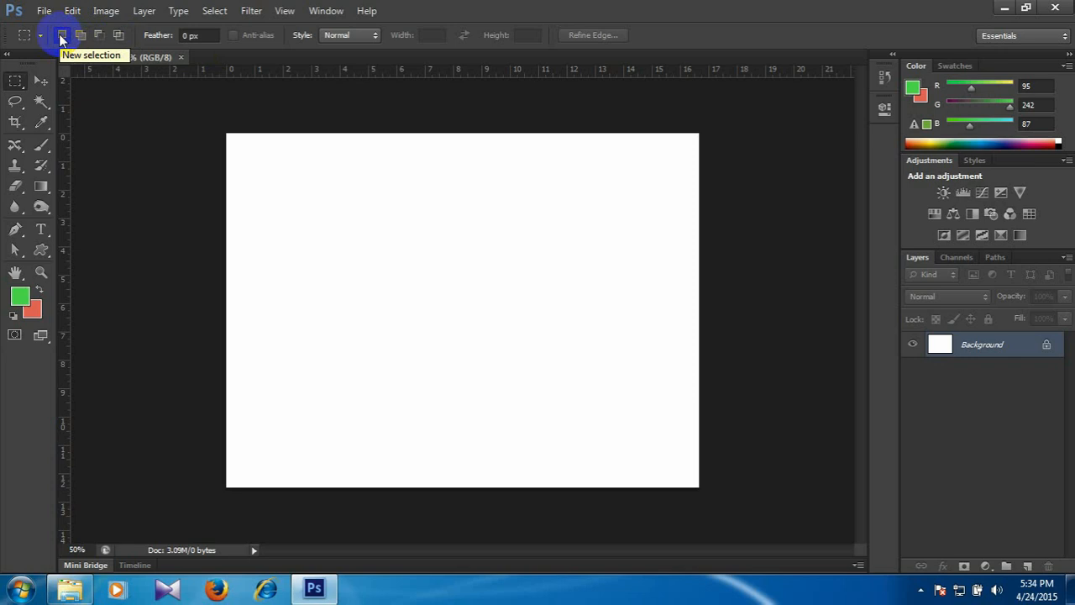
drag(255, 187, 344, 298)
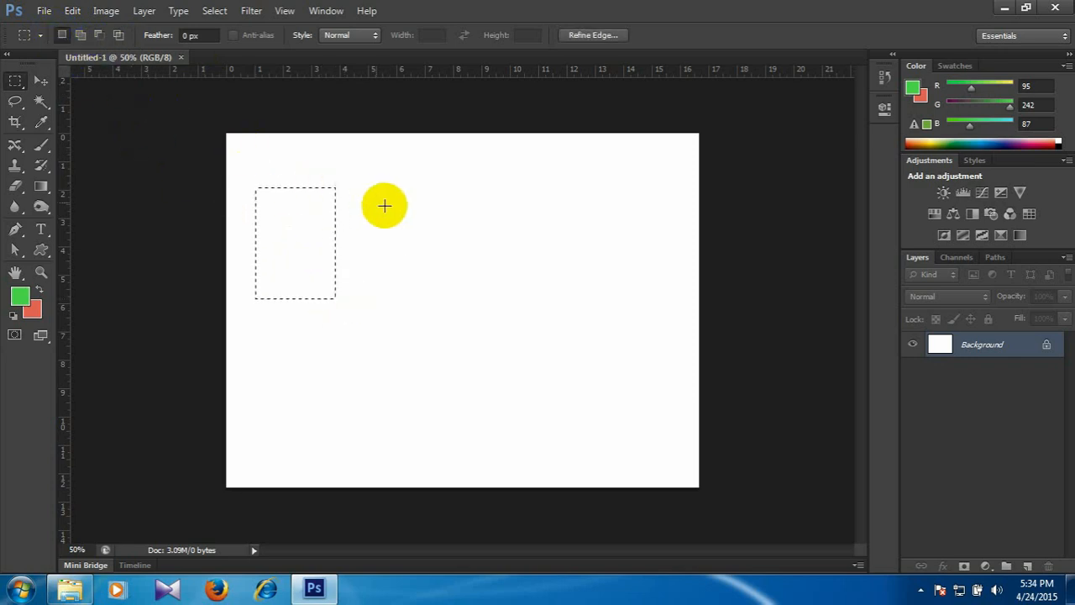
click(442, 272)
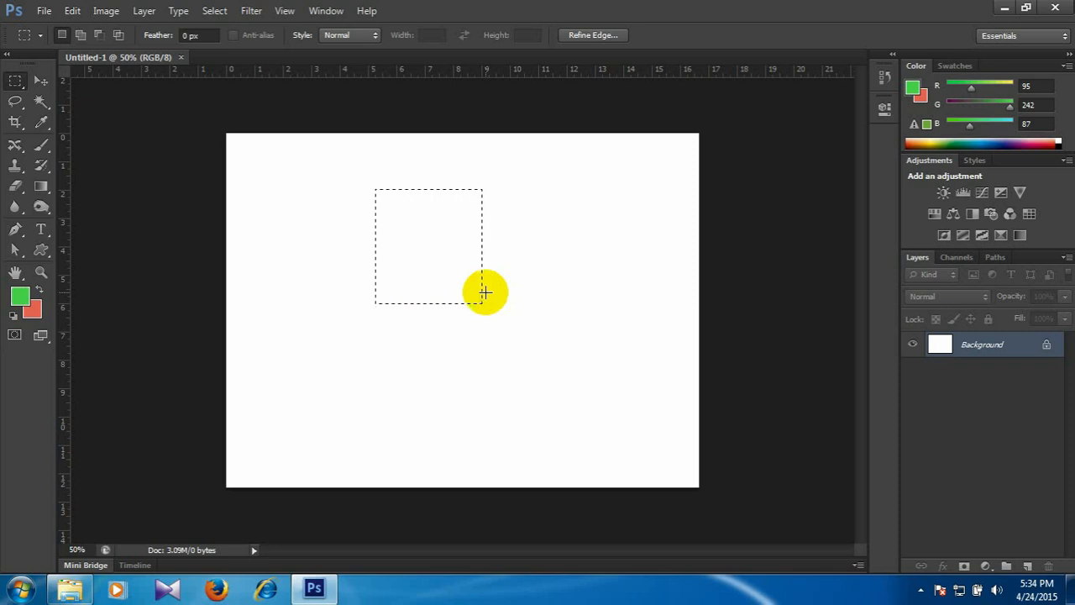
drag(503, 187, 594, 301)
With Add to Selection, add one rectangle beside the existing marquee selection and two more in the lower half of the canvas.
click(80, 35)
drag(391, 199, 461, 298)
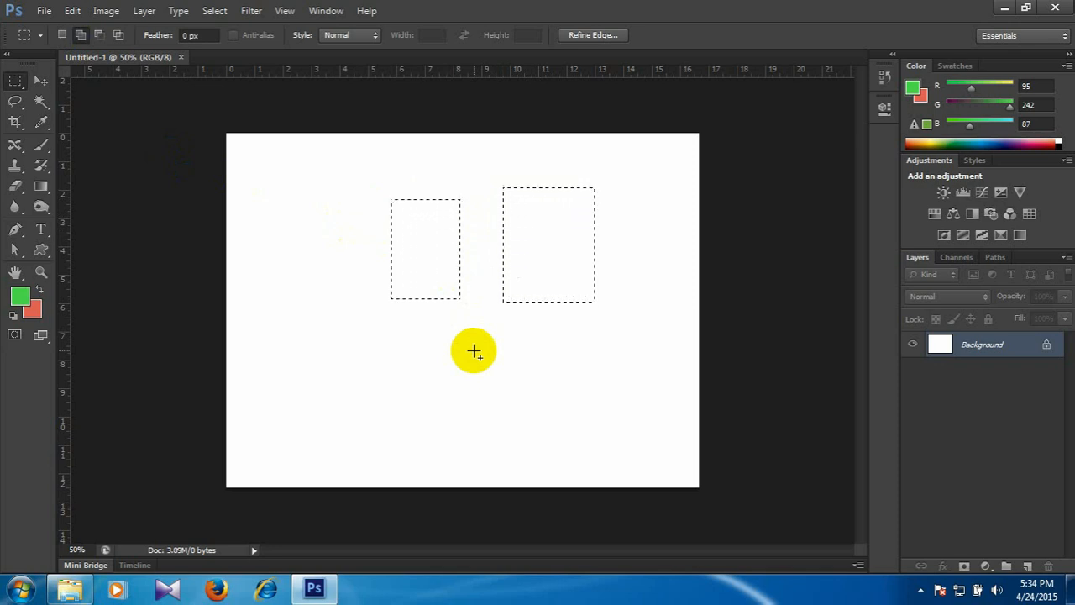
drag(367, 343, 467, 395)
drag(515, 350, 590, 407)
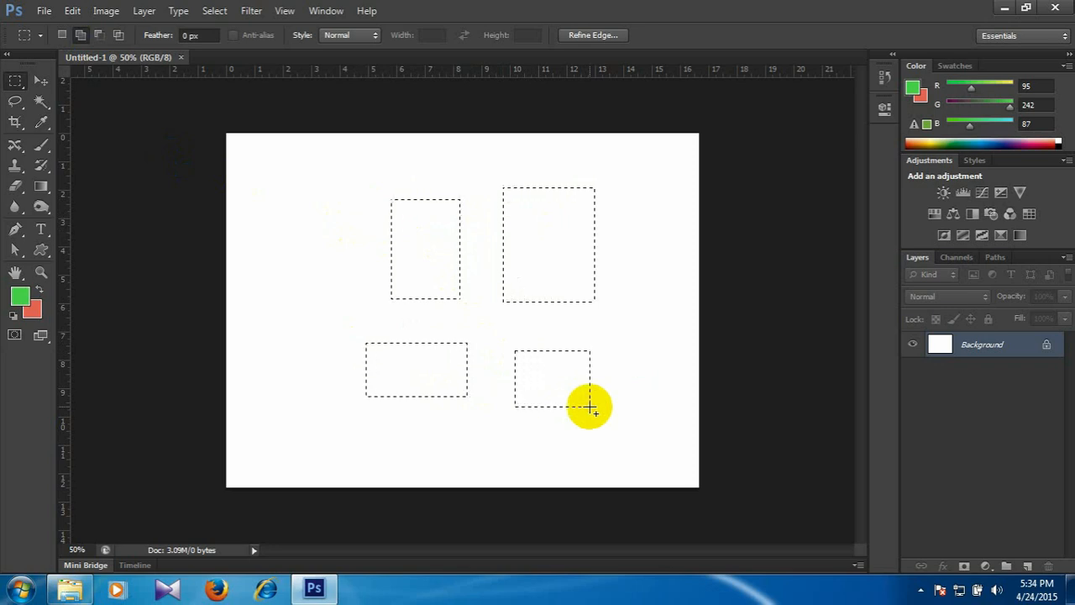
Add several rectangles on the canvas's left half, some standing alone and some overlapping the existing selections to extend their outlines.
drag(322, 237, 372, 279)
drag(401, 170, 450, 221)
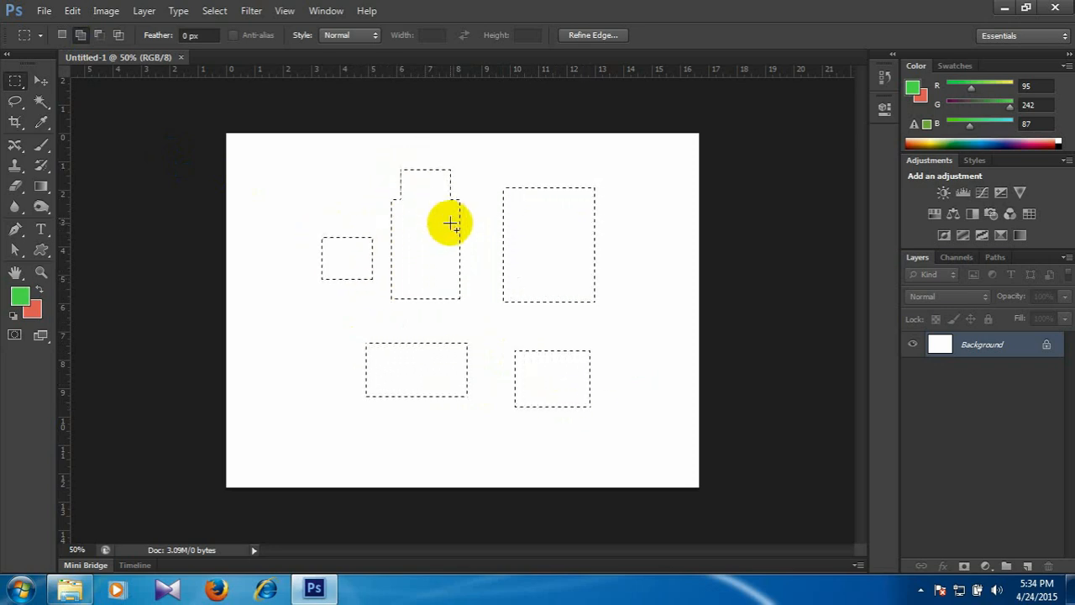
drag(345, 194, 423, 227)
drag(277, 179, 318, 218)
drag(318, 350, 406, 375)
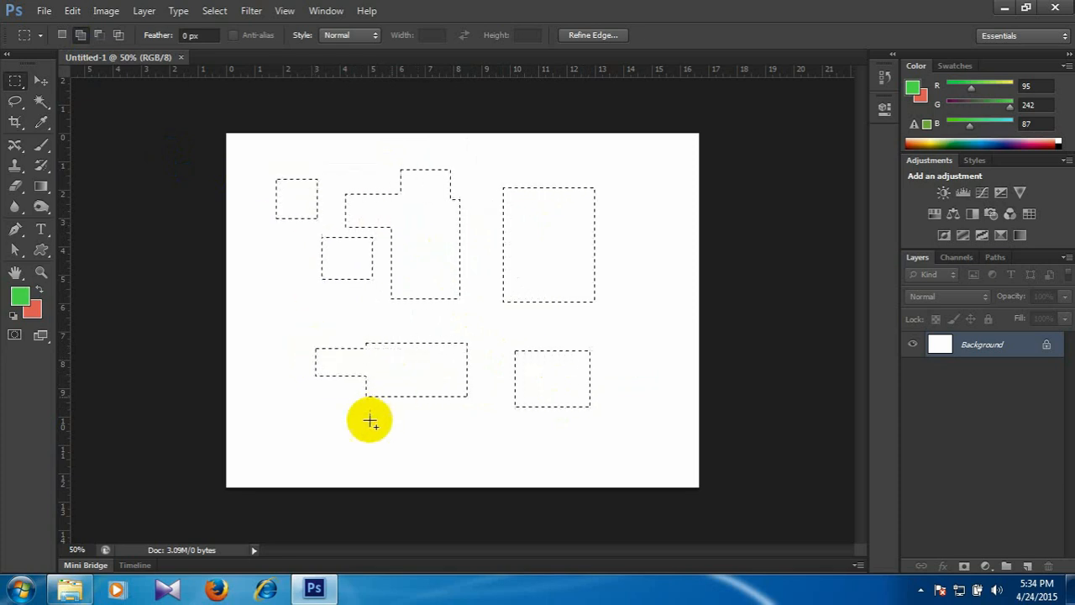
drag(263, 319, 298, 366)
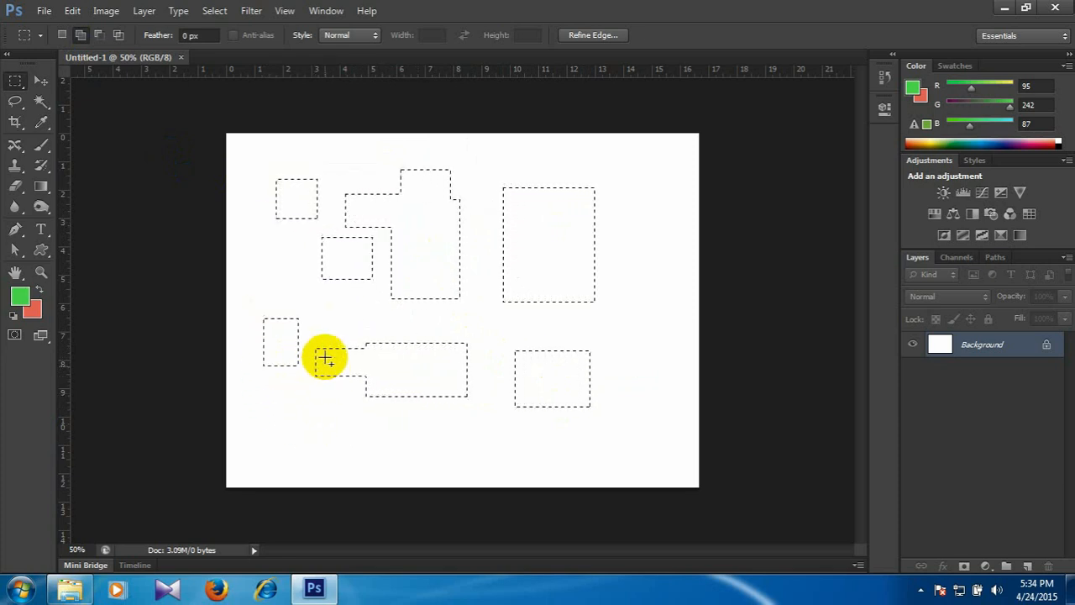
drag(417, 361, 418, 361)
Add rectangles around the large selection on the canvas's right half, extending its lower right corner with an overlapping one.
drag(500, 445, 600, 482)
drag(614, 224, 674, 273)
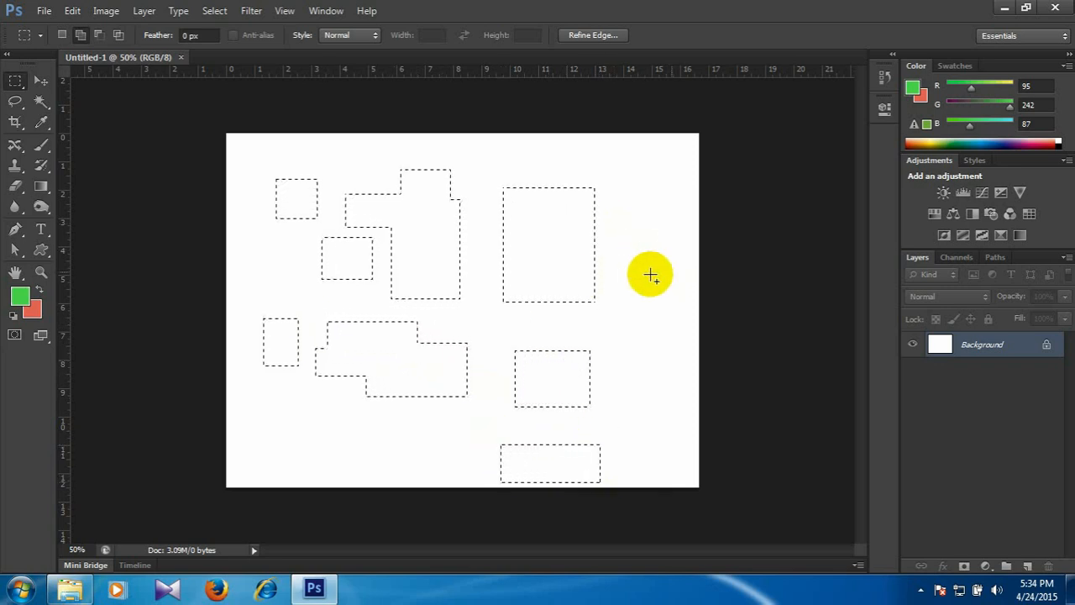
drag(530, 214, 555, 245)
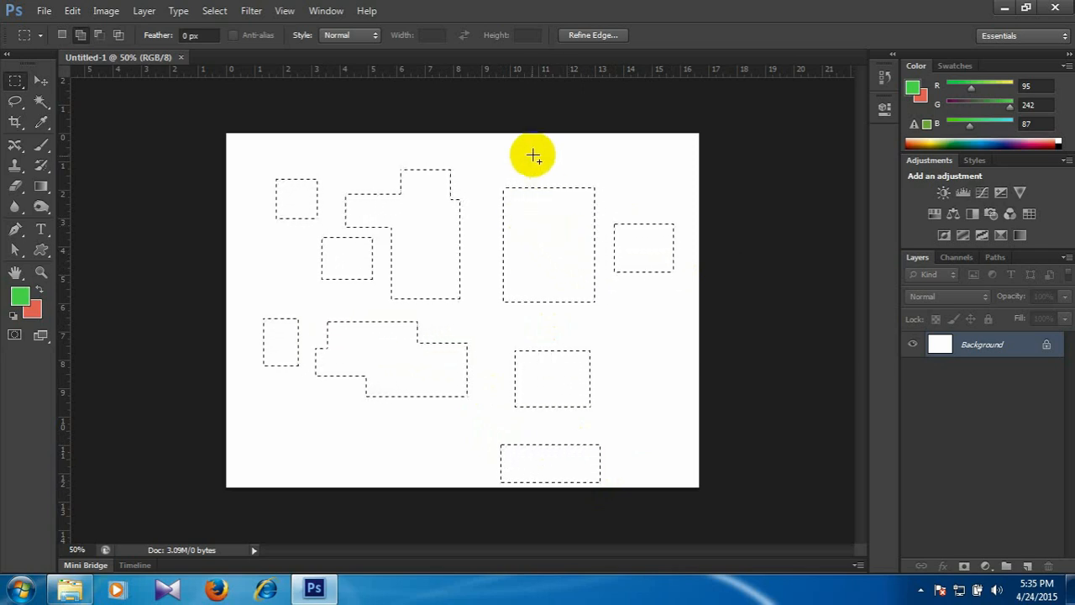
drag(540, 152, 604, 167)
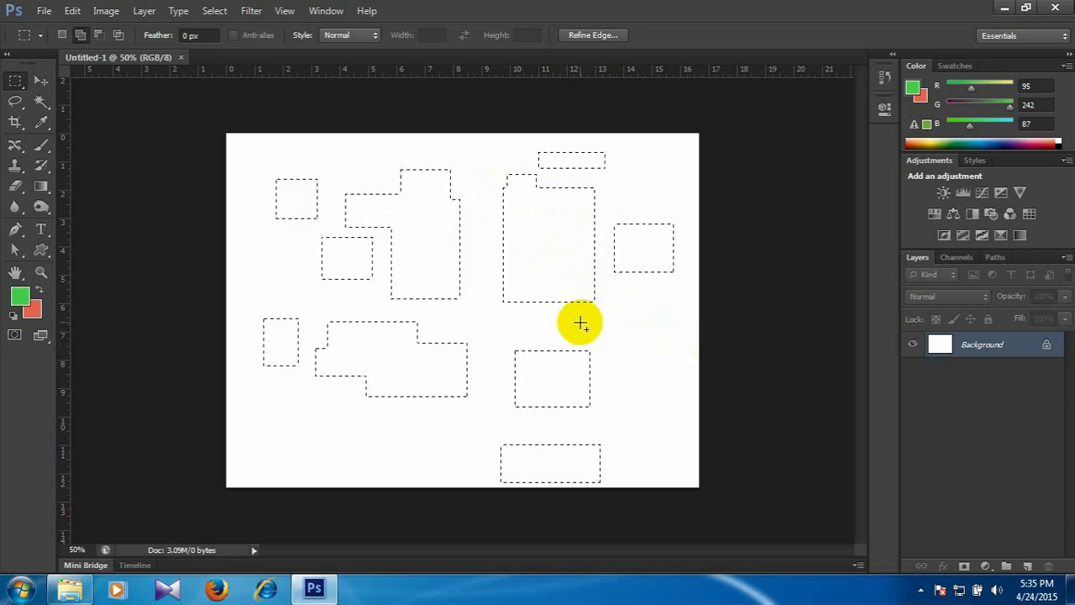
drag(626, 309, 680, 361)
drag(555, 290, 601, 335)
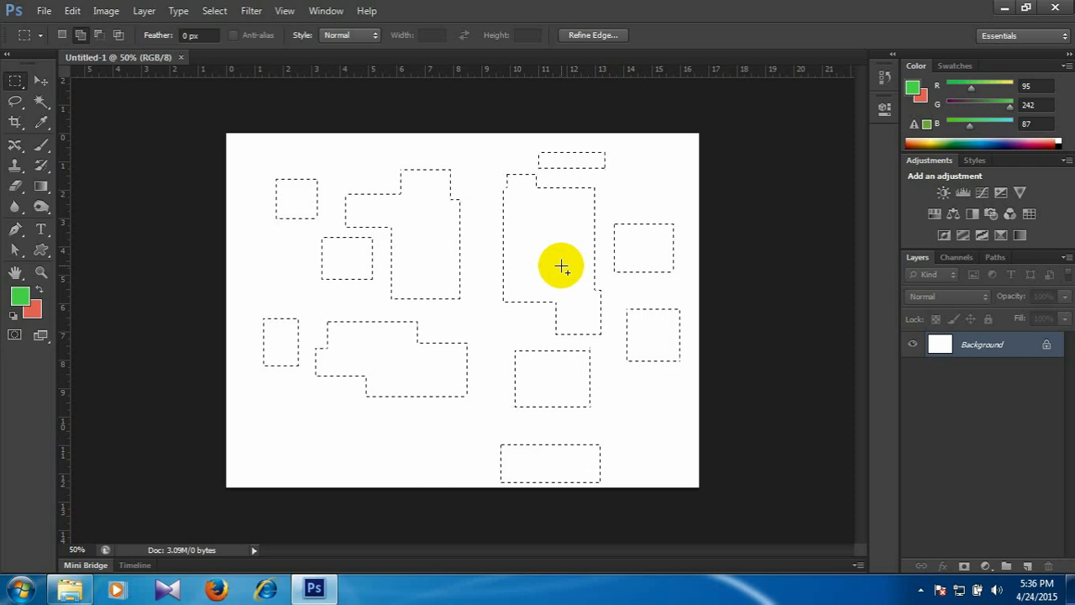
Try filling the combined selection with the red background color and undo the fill.
key(ctrl+BackSpace)
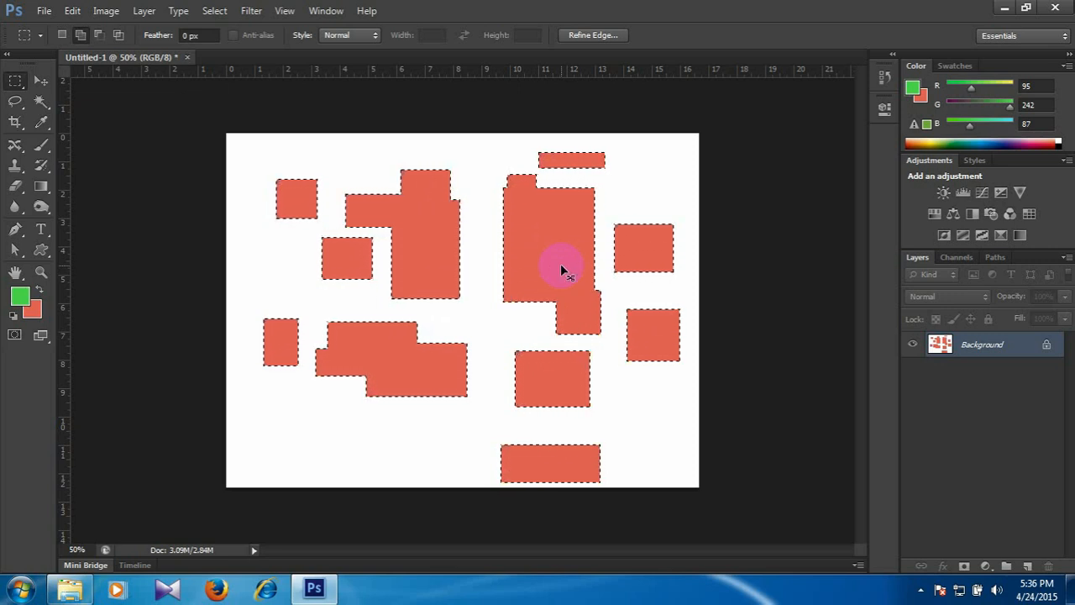
key(ctrl+z)
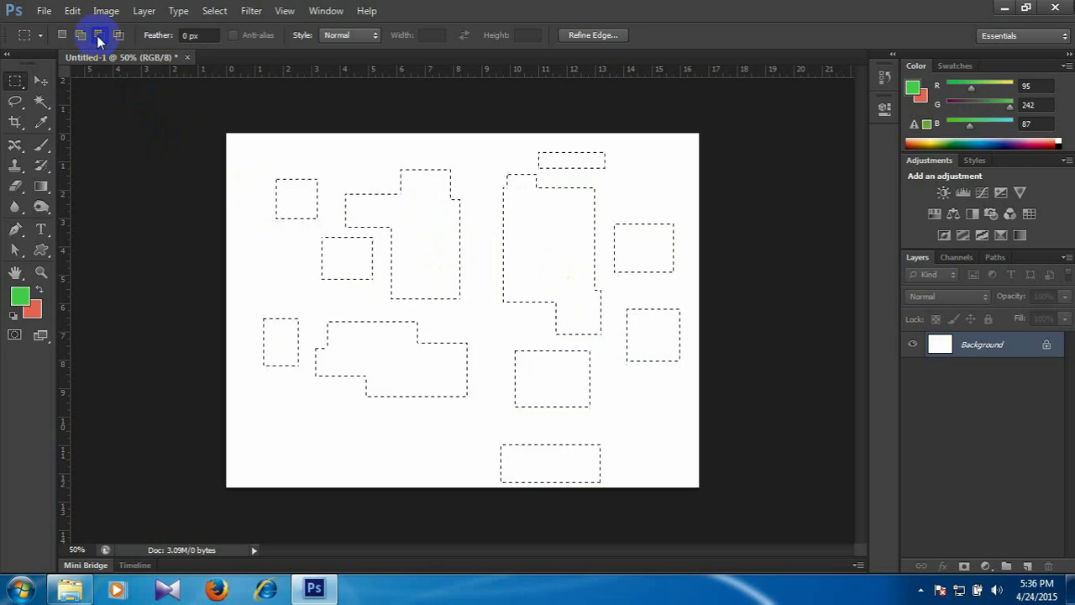
With Subtract from Selection, remove the two small rectangles nearest the canvas's left edge from the selection.
drag(248, 156, 327, 226)
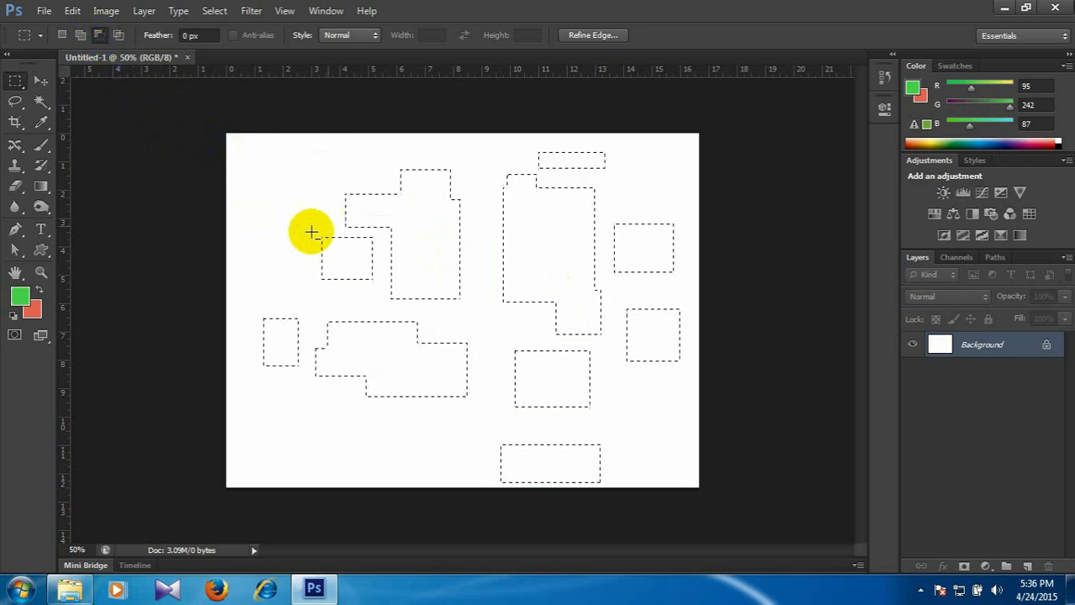
drag(256, 305, 305, 378)
click(81, 35)
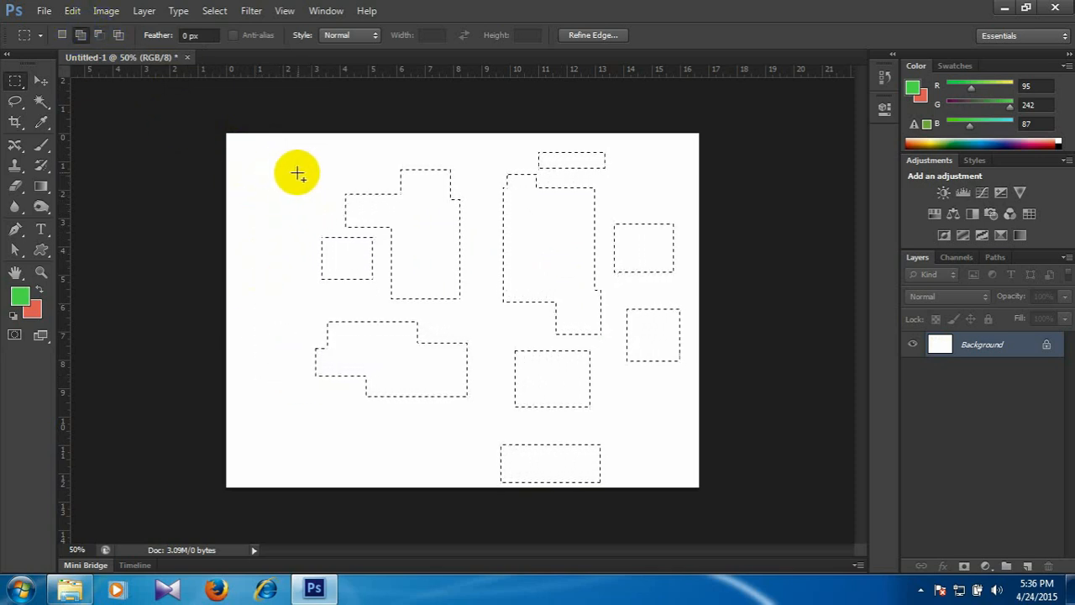
click(101, 132)
click(62, 36)
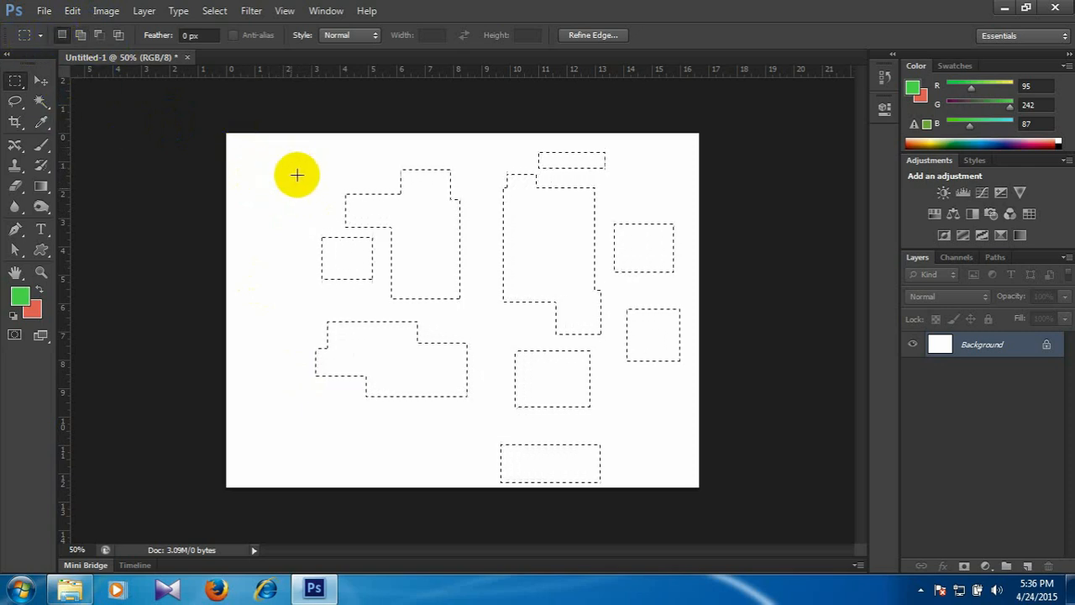
click(80, 36)
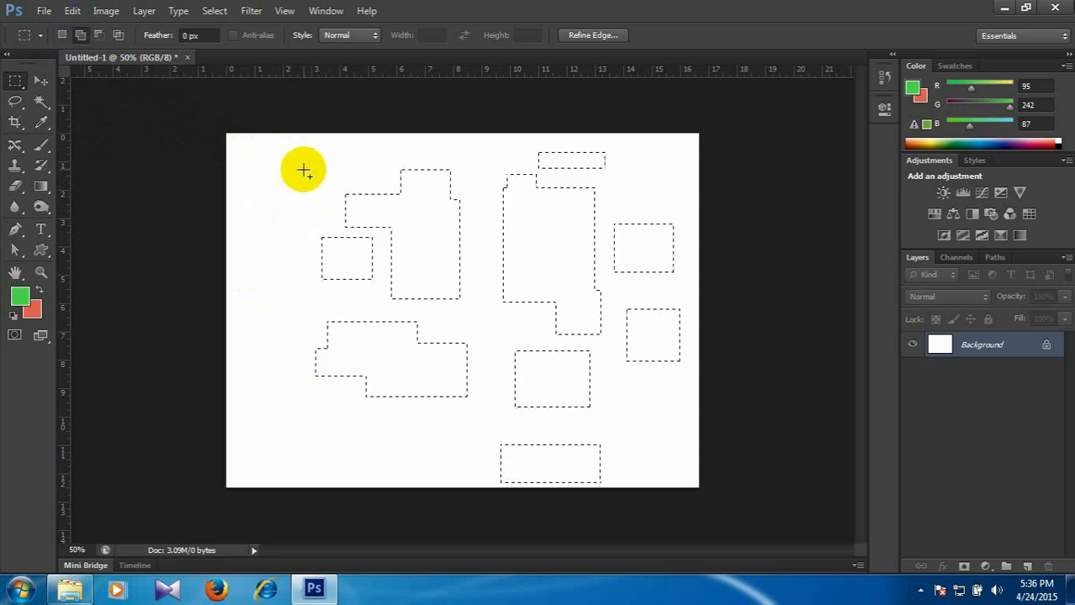
Subtract the remaining small left rectangle, the right-edge rectangles and the upper parts of the large shapes, and deselect everything else.
click(99, 35)
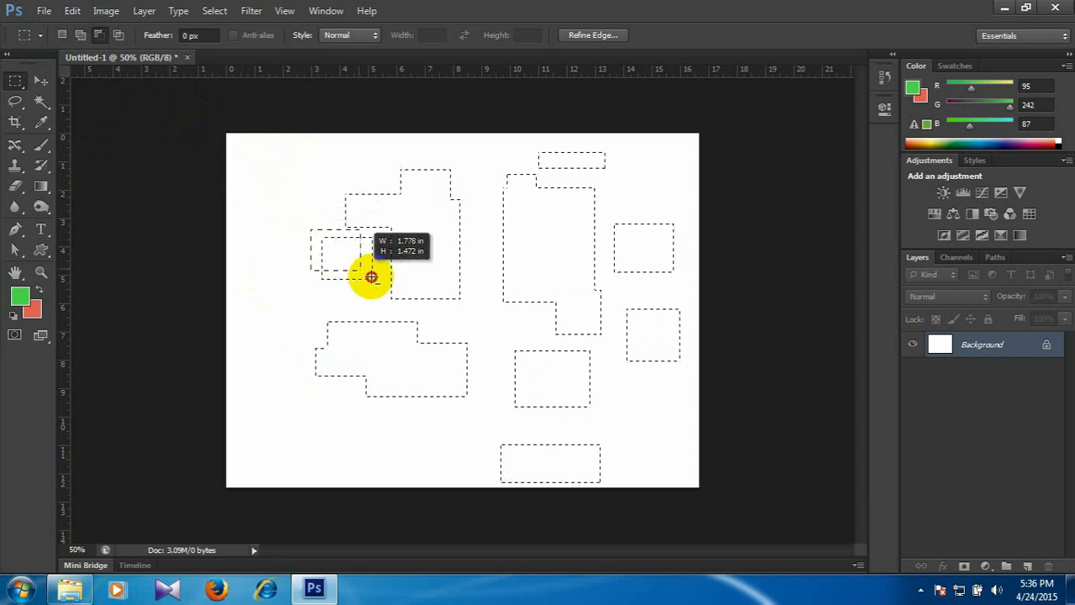
drag(385, 285, 385, 290)
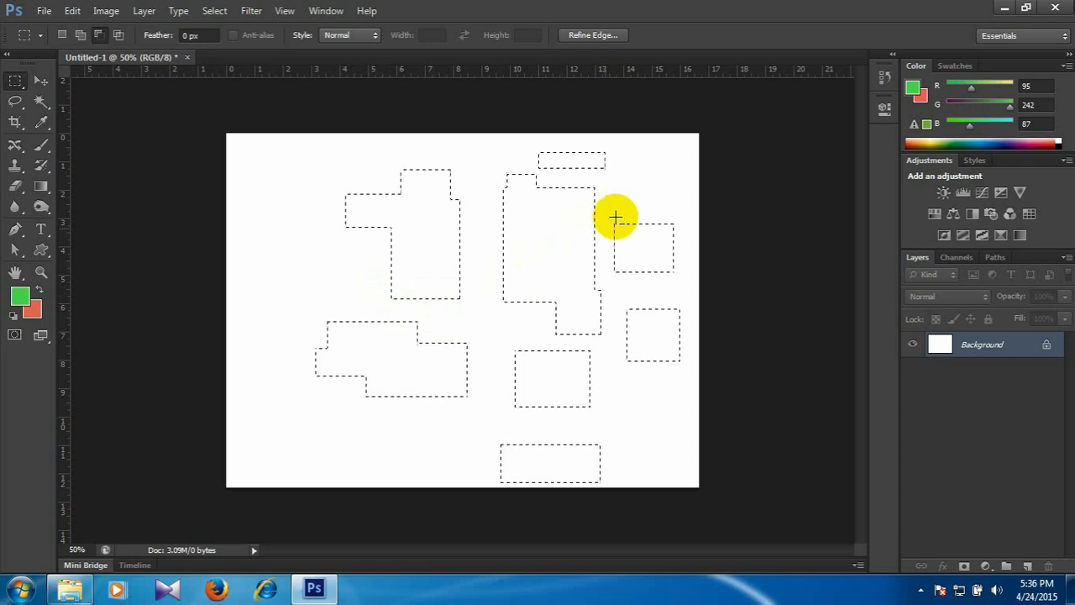
drag(614, 206, 697, 388)
drag(482, 133, 667, 231)
drag(292, 151, 518, 223)
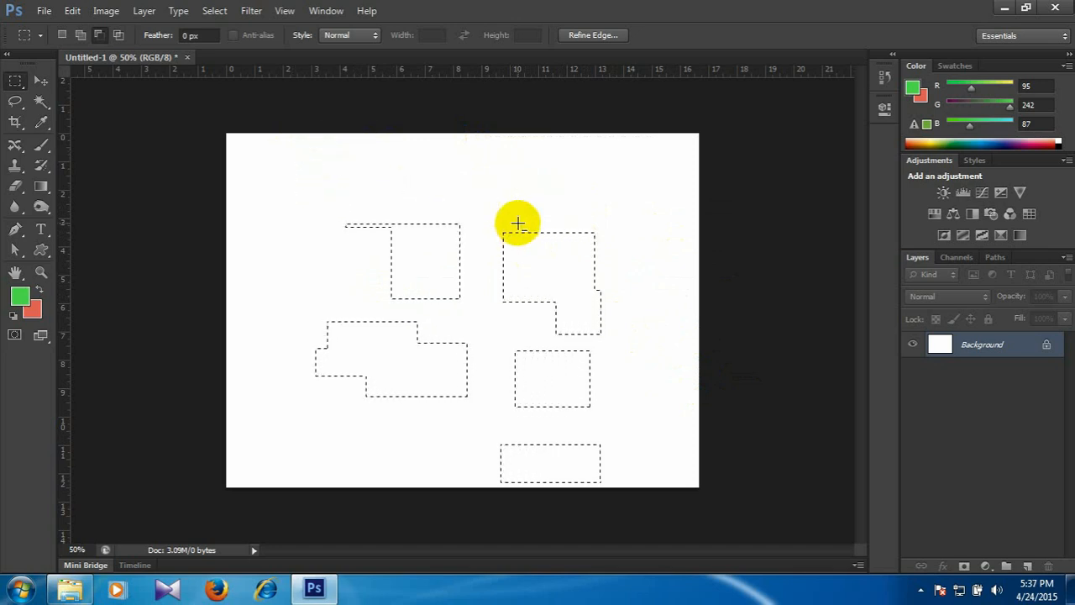
drag(323, 176, 470, 240)
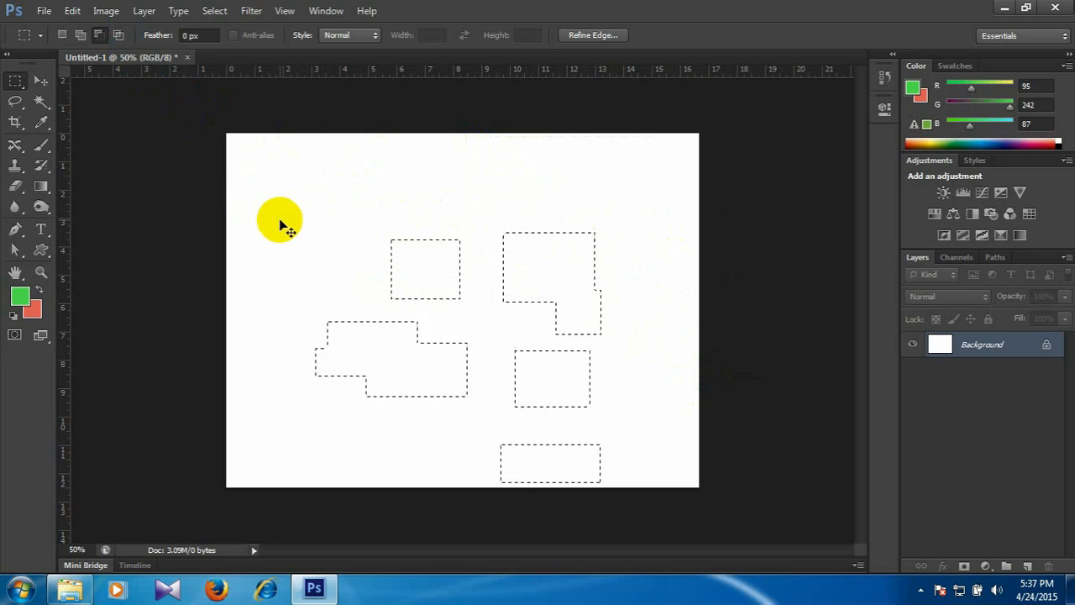
key(ctrl+d)
Try drawing a square marquee in Intersect with Selection mode on the canvas's left half and deselect it.
click(119, 34)
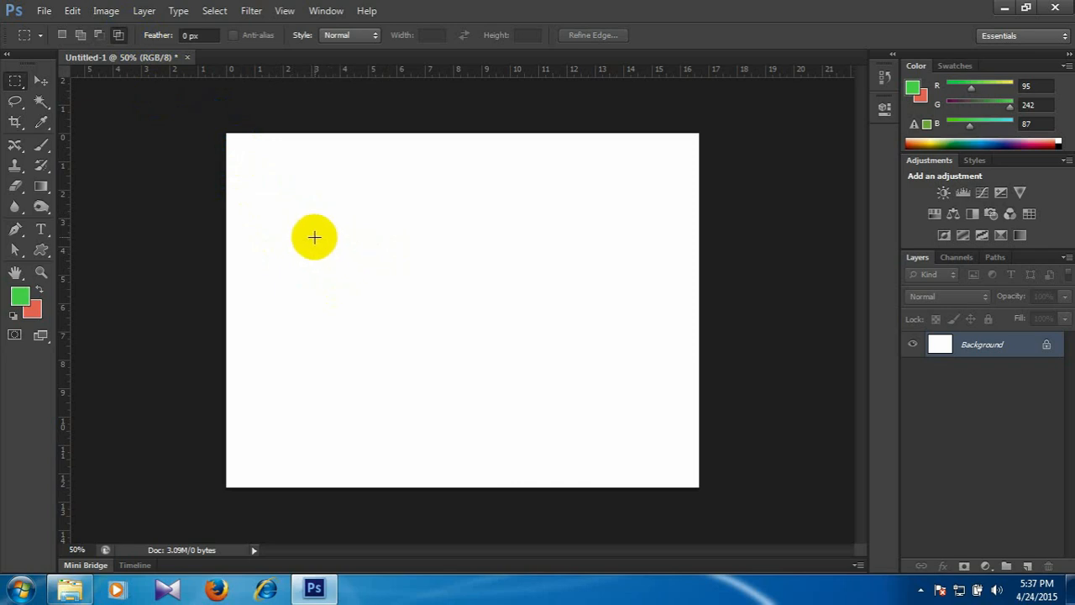
drag(305, 225, 443, 367)
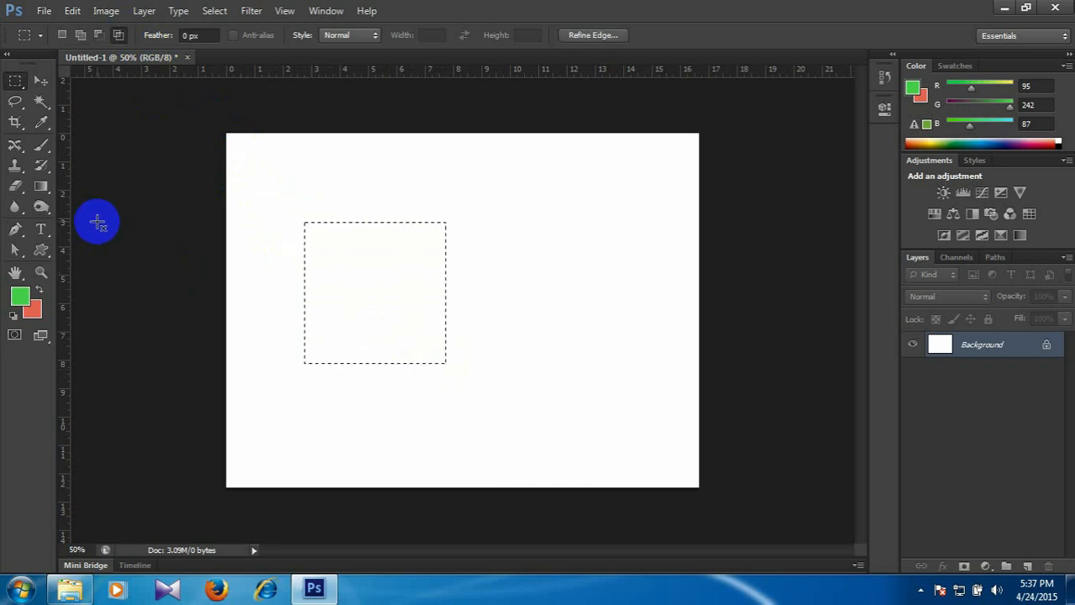
key(ctrl+d)
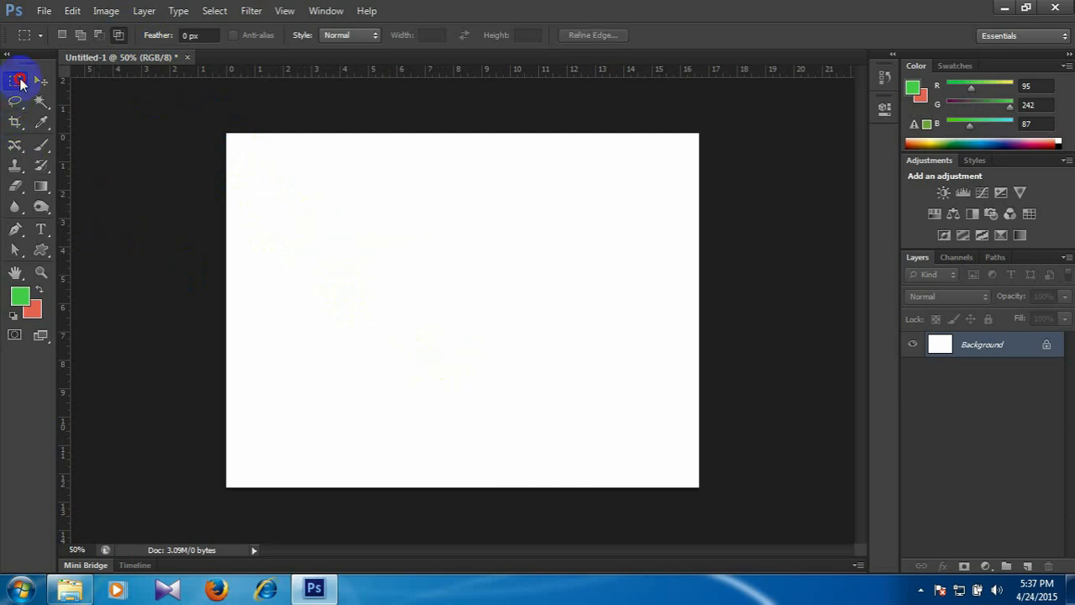
Draw a circular selection on the canvas's left half with the Elliptical Marquee Tool.
right_click(15, 81)
click(84, 92)
drag(284, 214, 427, 354)
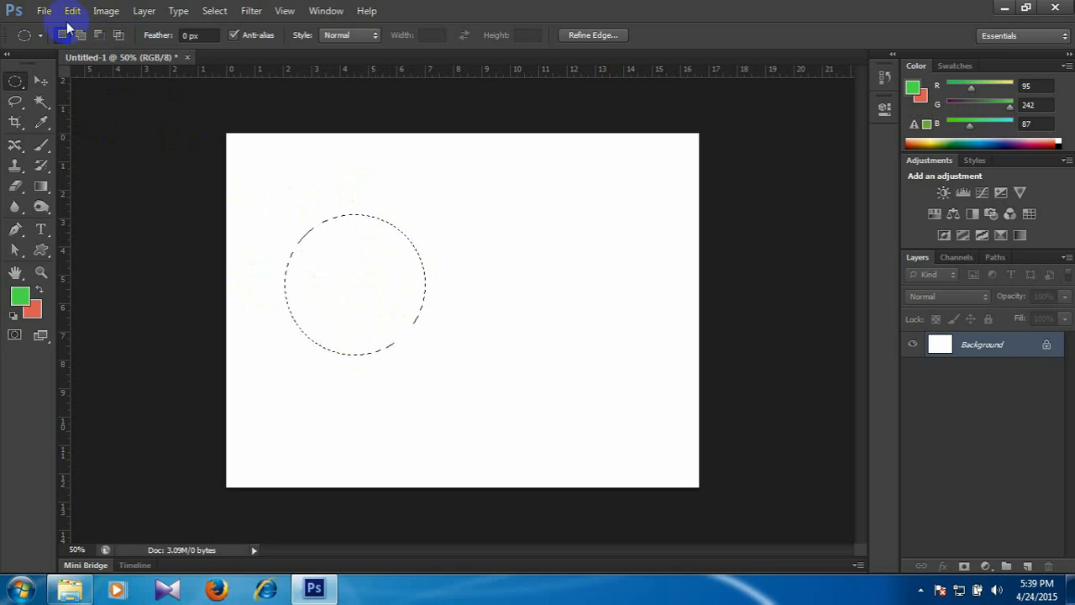
In Intersect with Selection mode, draw a second circle about 5 in wide overlapping the first one's right side, and clear the resulting selection.
key(shift)
drag(361, 216, 503, 362)
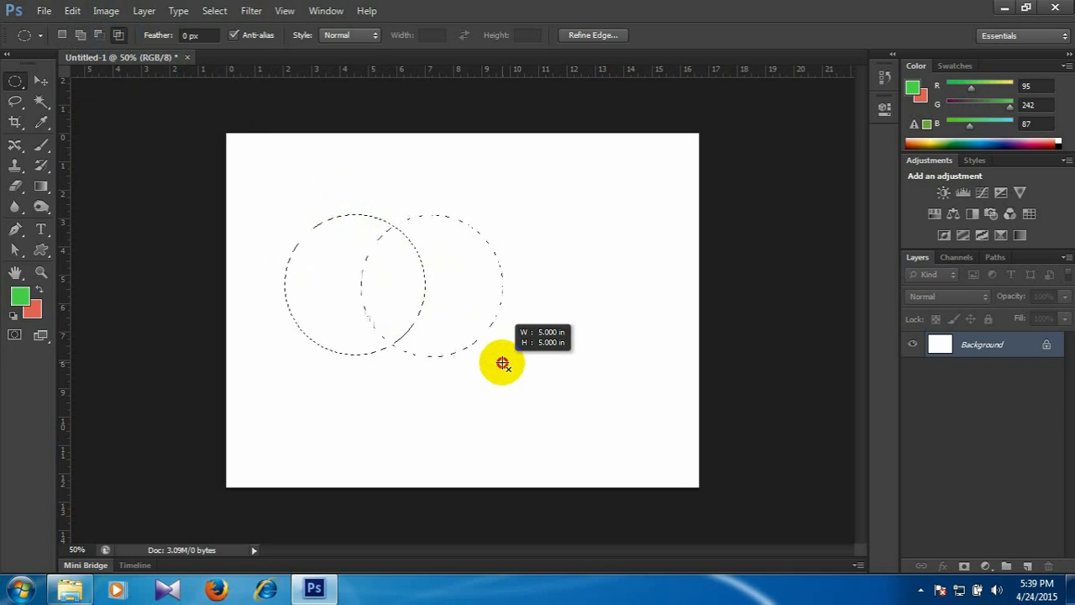
drag(502, 362, 499, 361)
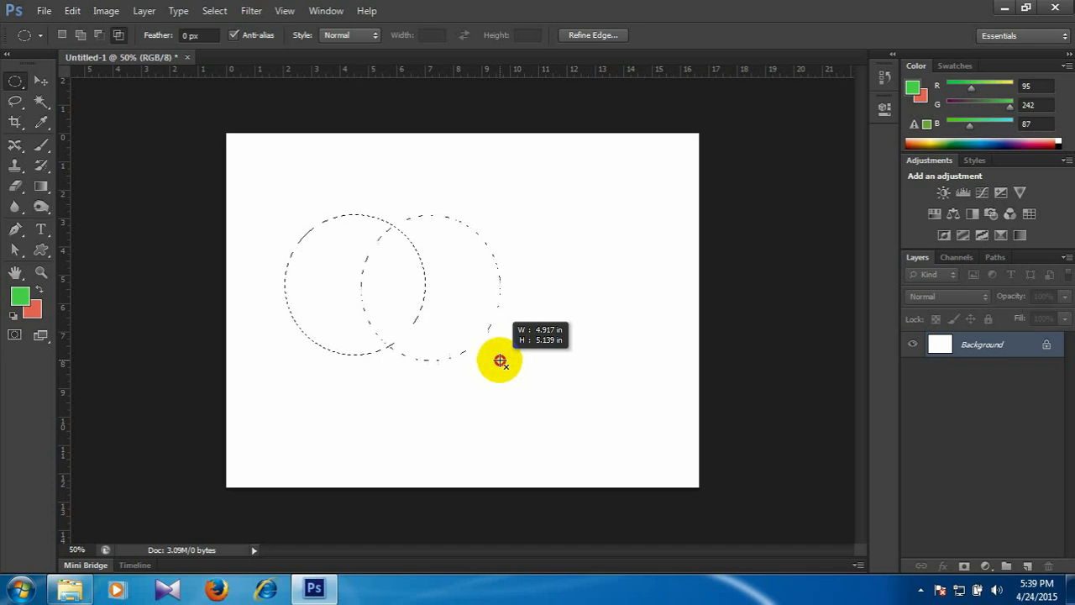
drag(500, 360, 500, 360)
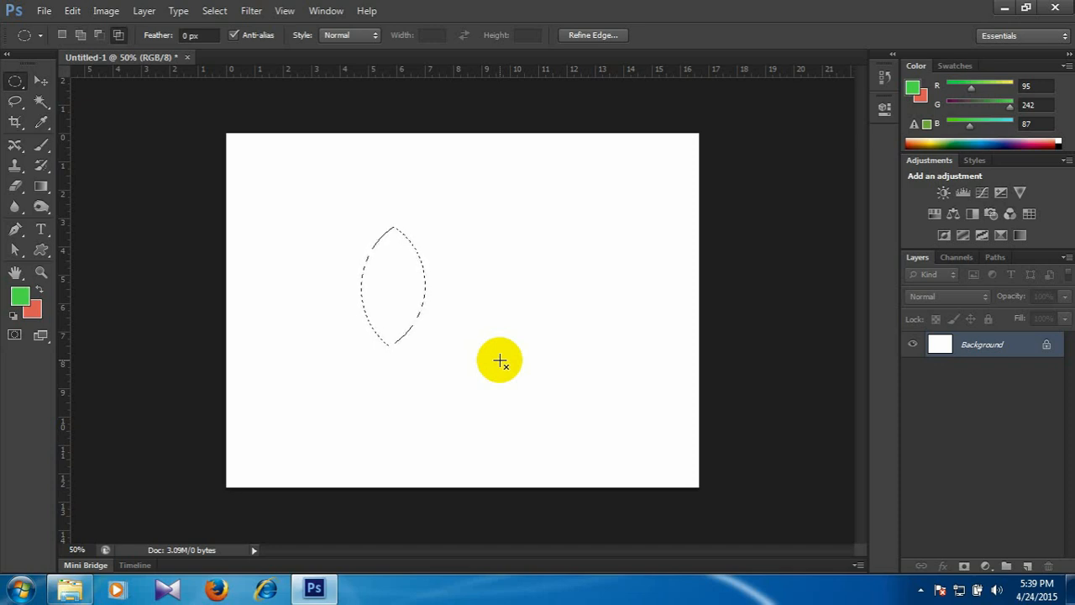
click(386, 329)
Draw a wide elliptical selection across the canvas's middle, intersect it with a tall narrow ellipse, and clear the selection.
drag(294, 264, 638, 325)
click(493, 263)
key(ctrl+z)
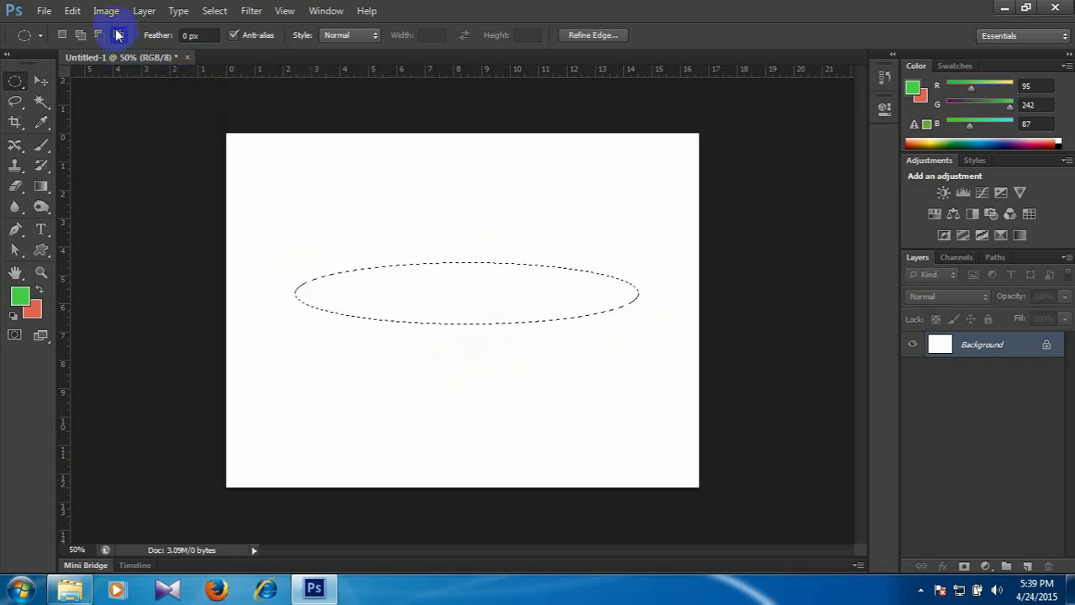
drag(435, 148, 520, 451)
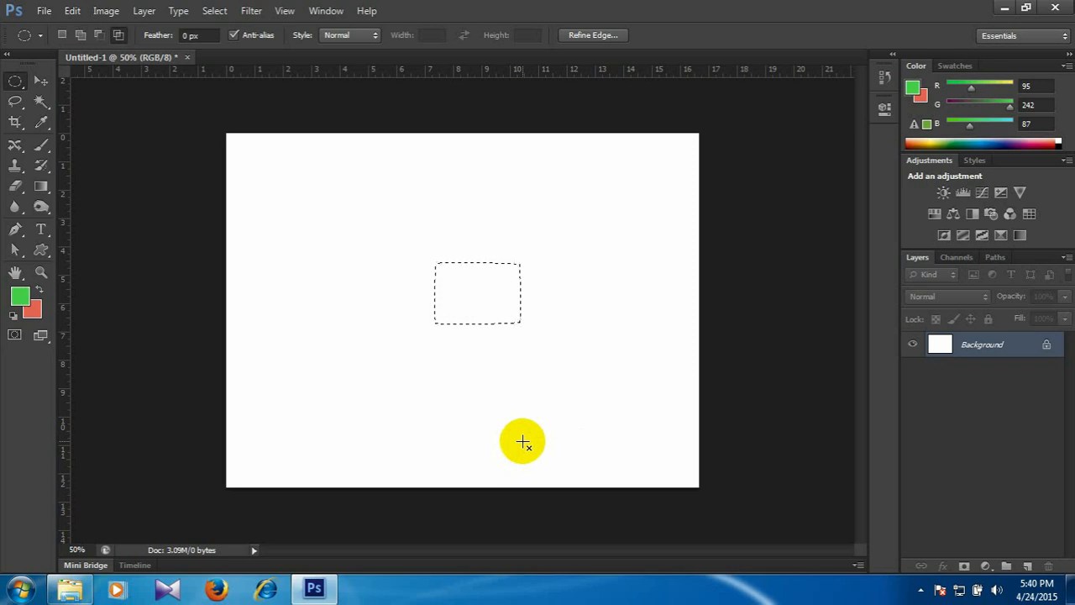
click(521, 441)
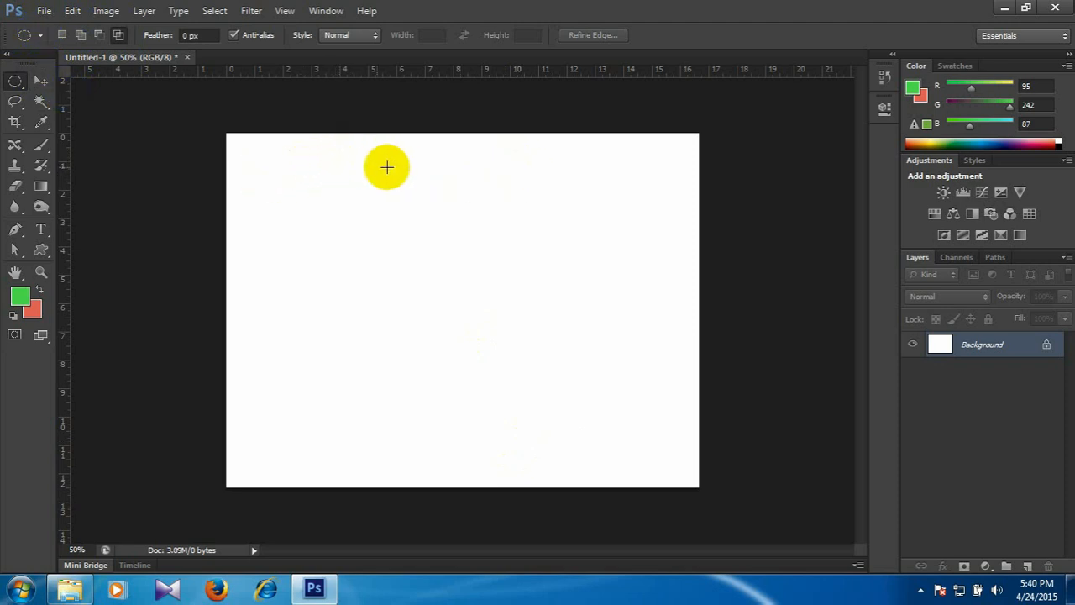
Build a face-shaped selection from a new circle, two tall ear ellipses added on top and two small eye circles subtracted inside.
click(61, 35)
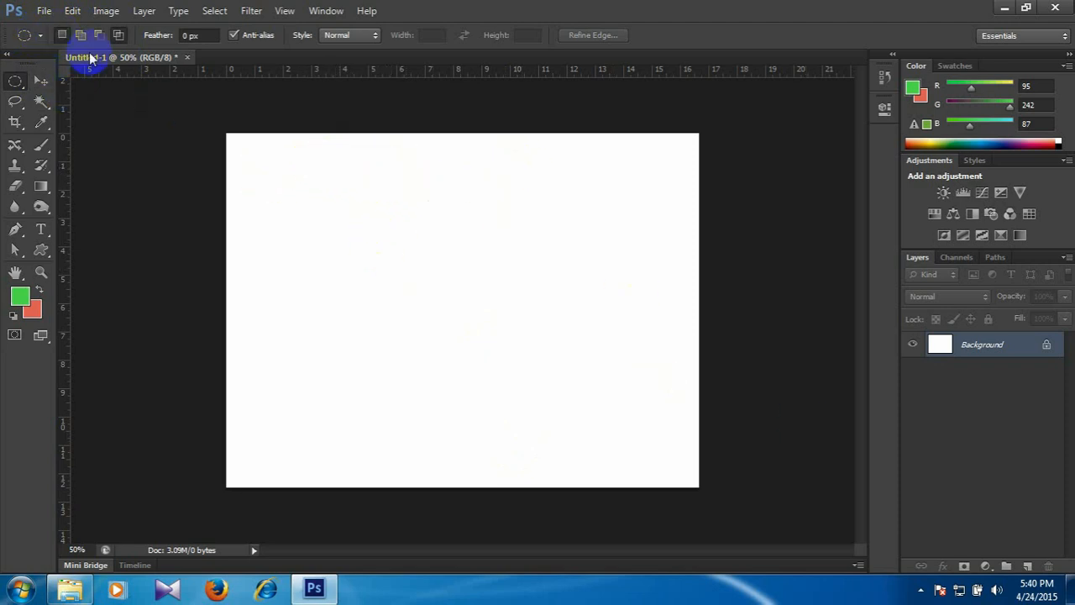
drag(373, 187, 555, 328)
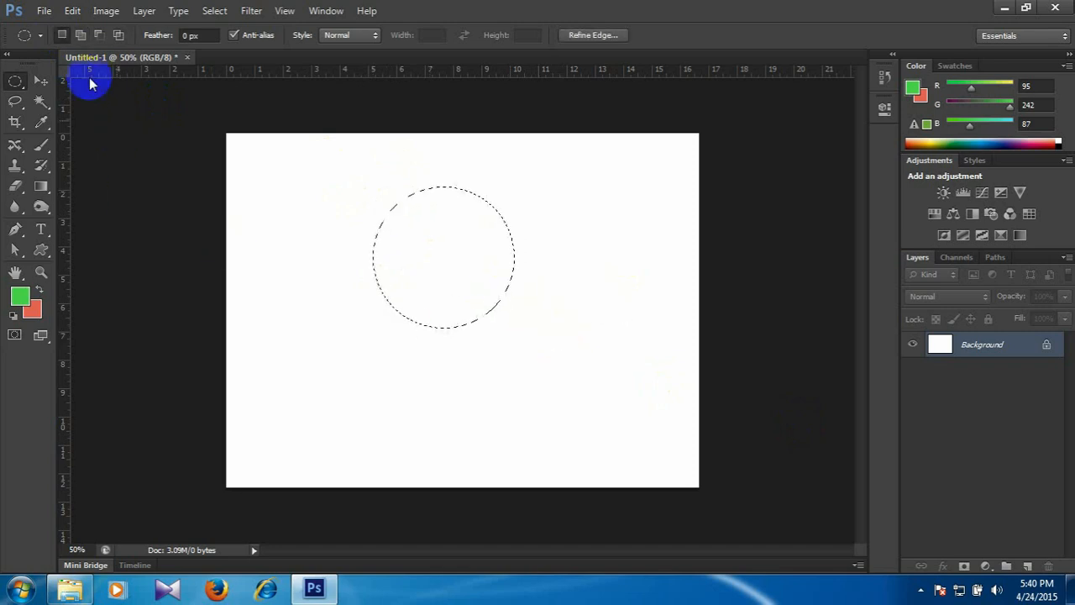
click(80, 36)
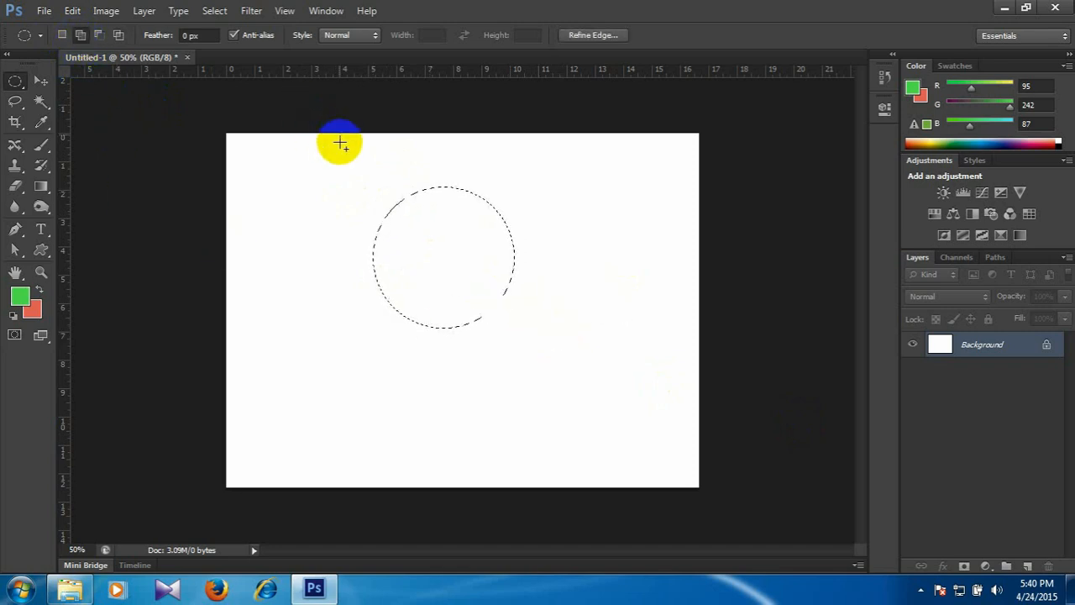
drag(365, 144, 420, 212)
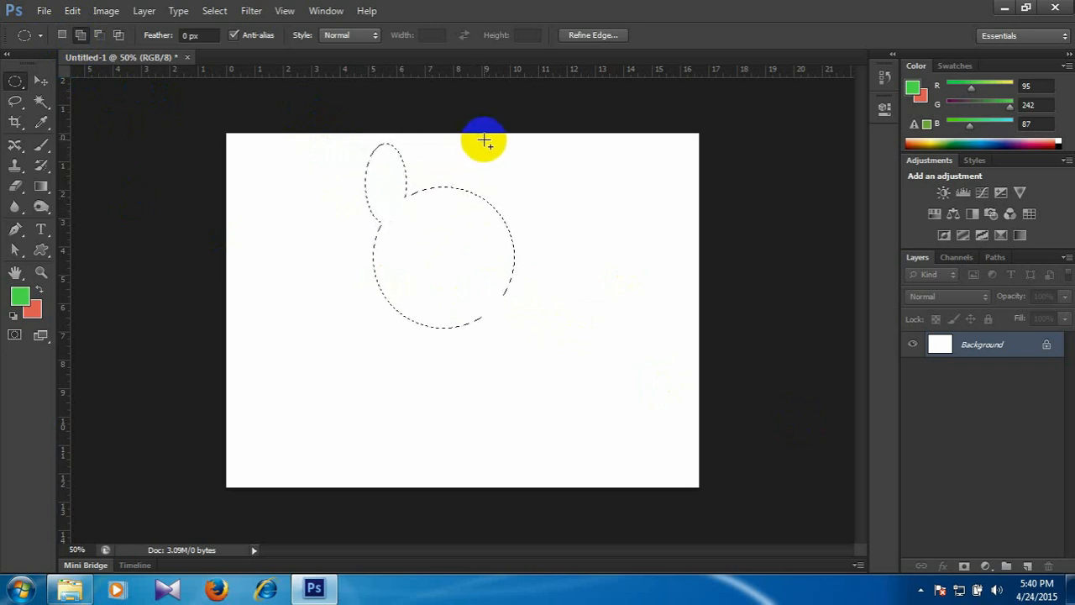
drag(484, 141, 518, 224)
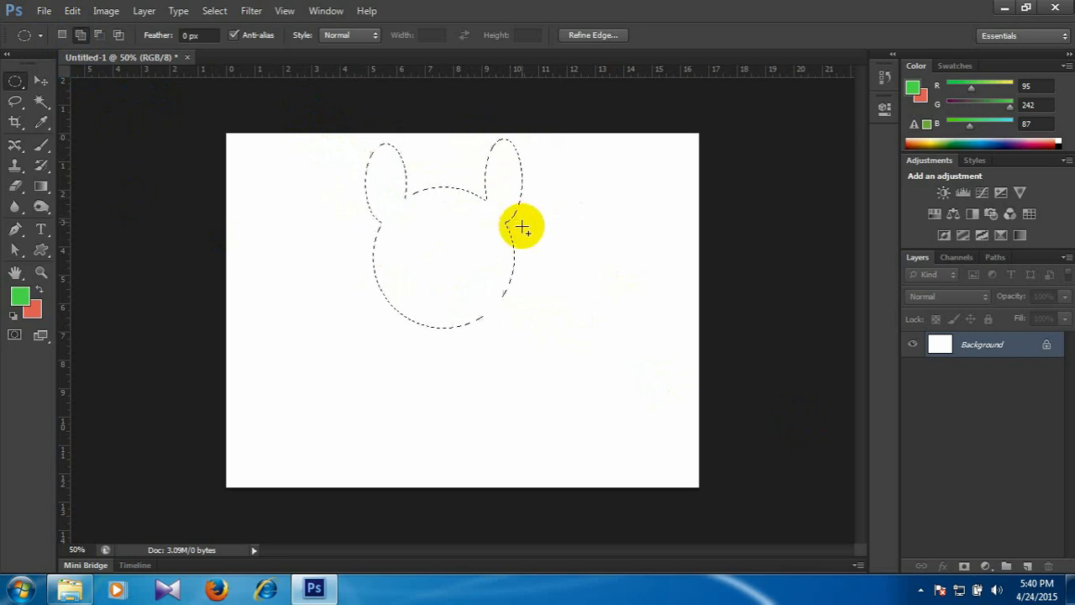
click(99, 34)
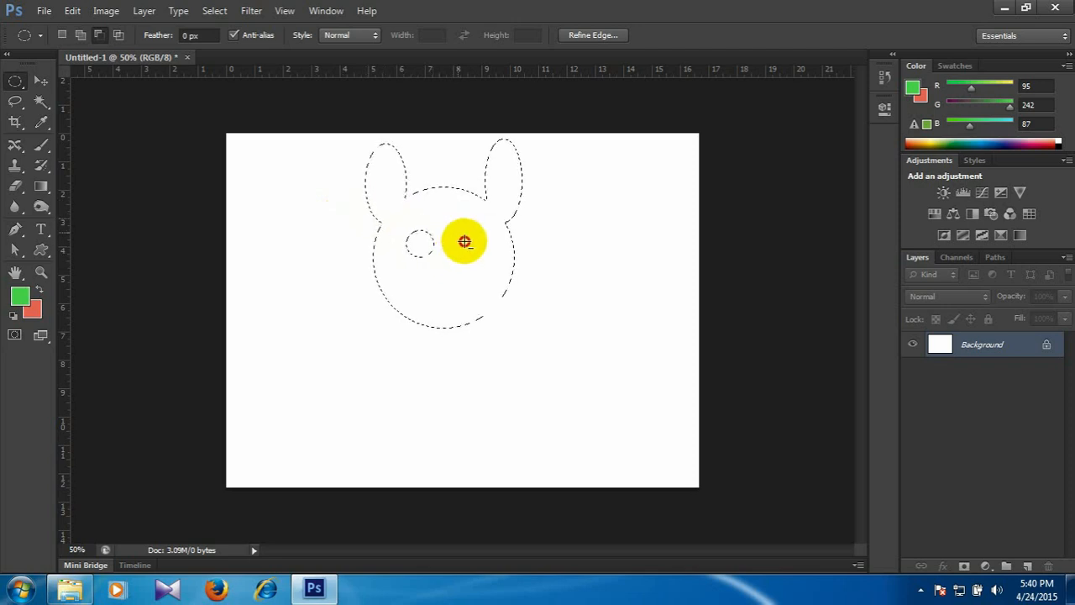
drag(458, 231, 494, 257)
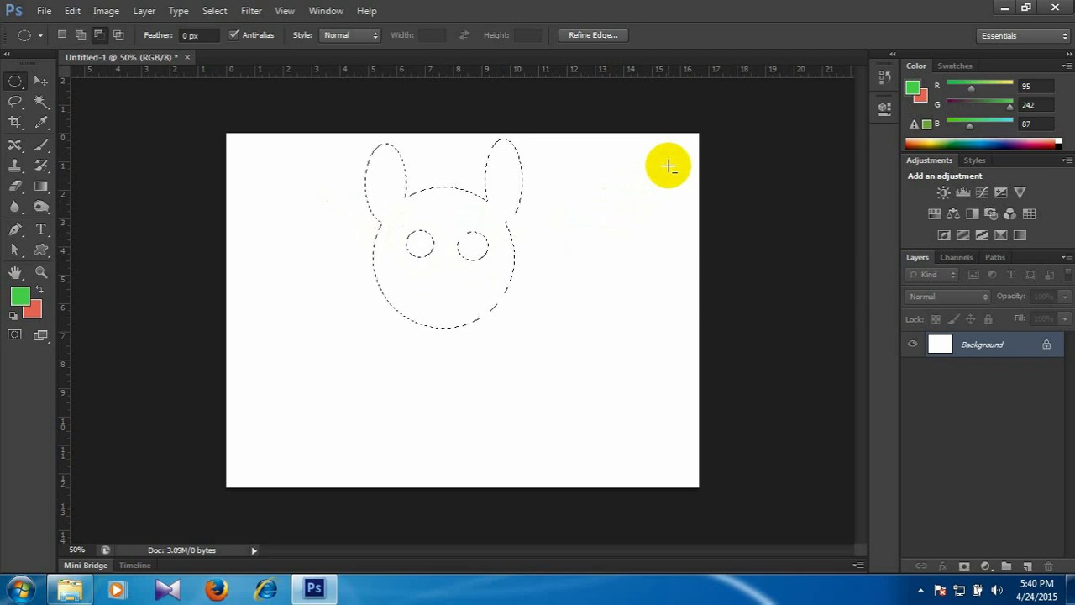
Try filling the face-shaped selection with the red background colour, undo the fill and clear the selection.
key(ctrl+BackSpace)
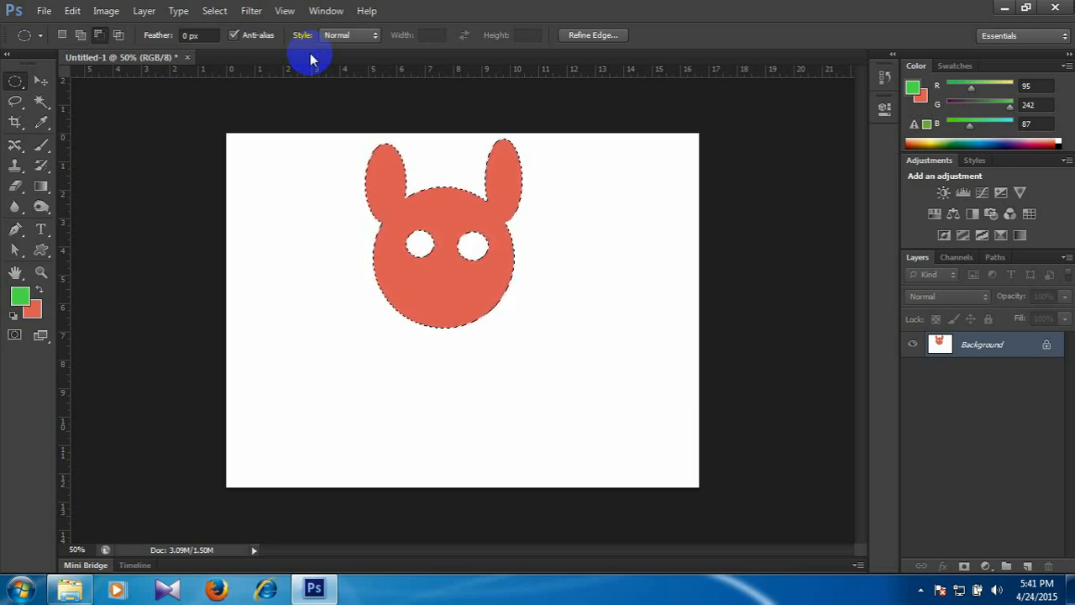
key(ctrl+z)
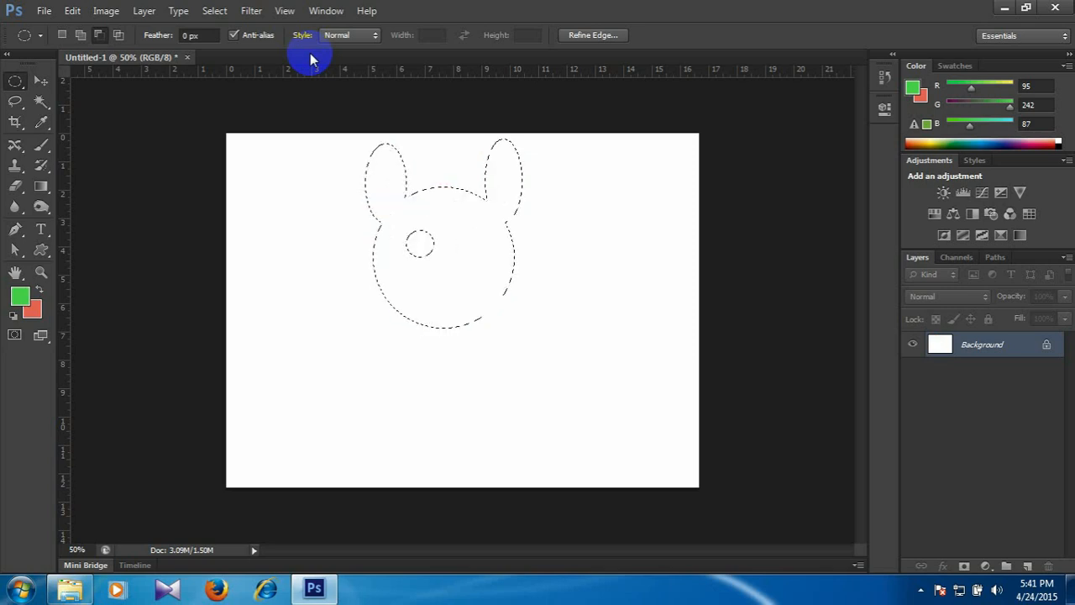
key(ctrl+d)
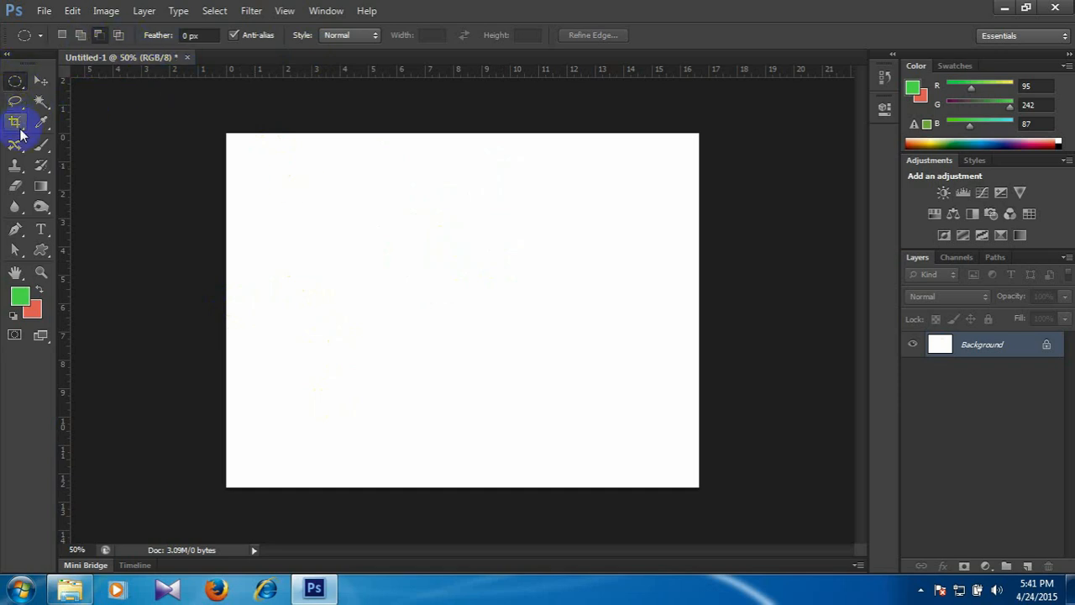
Review the lasso tool variants and activate the Quick Selection Tool.
right_click(13, 80)
click(15, 99)
click(15, 102)
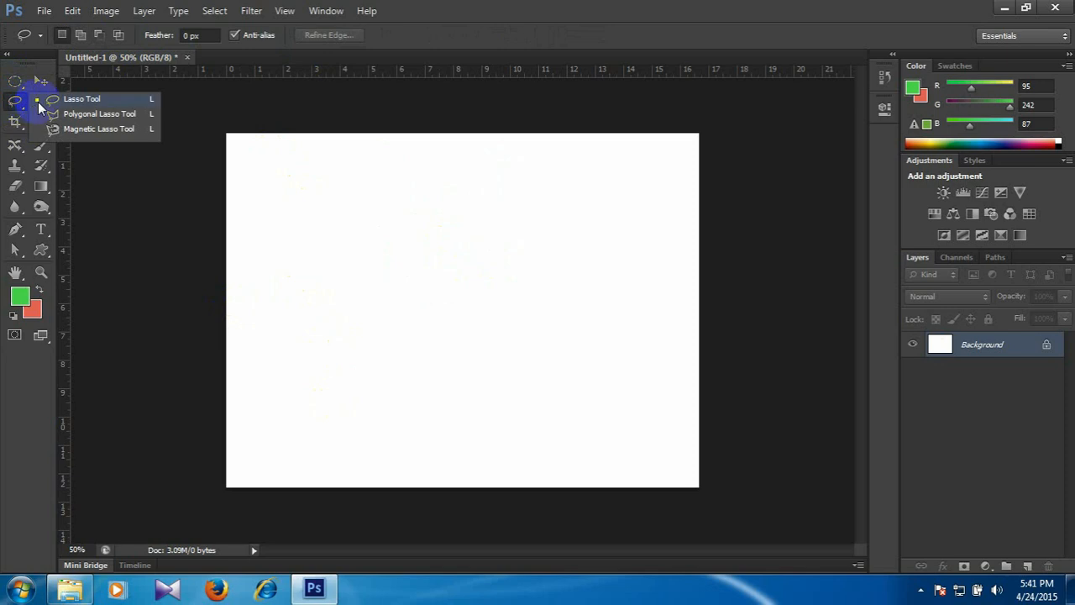
click(478, 7)
click(45, 102)
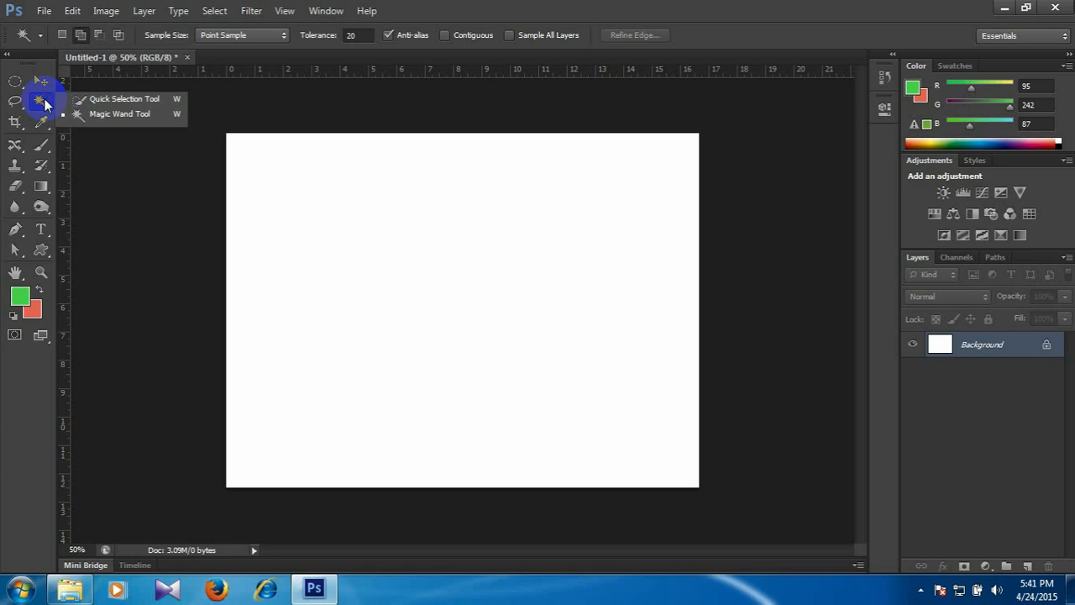
click(103, 98)
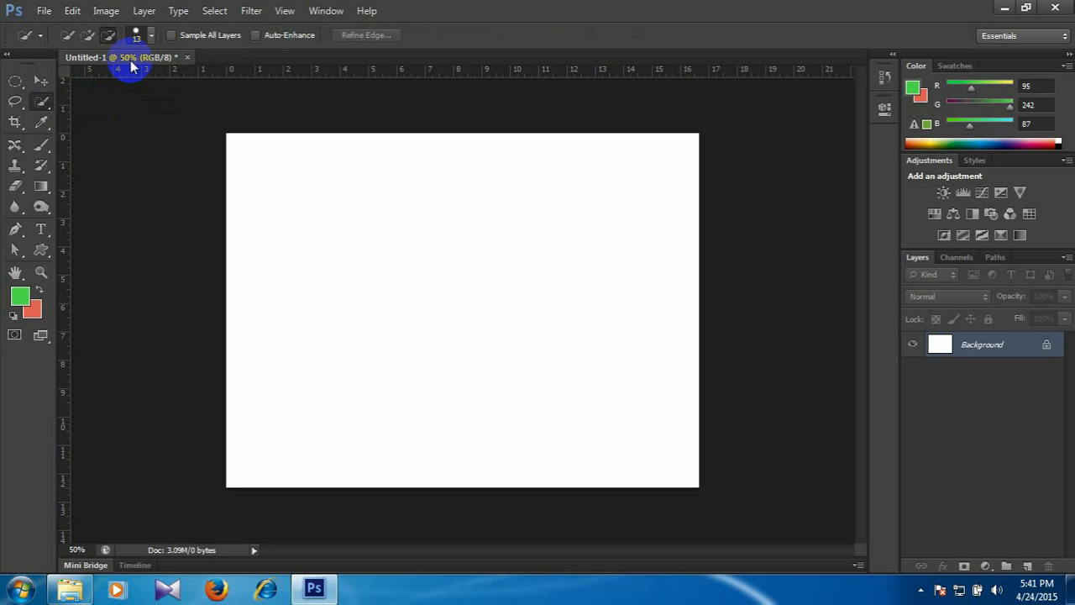
In Windows Explorer, go to the Class # 2 folder and open Quick selection tool.jpg in Photoshop as a separate document.
click(70, 588)
key(BackSpace)
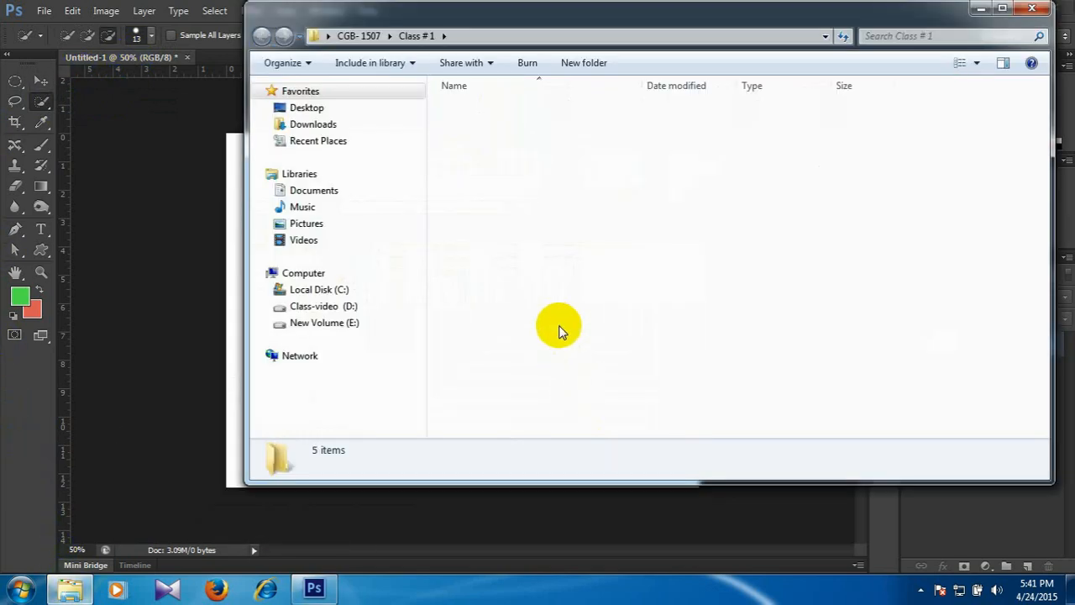
key(Down)
key(Return)
key(Right)
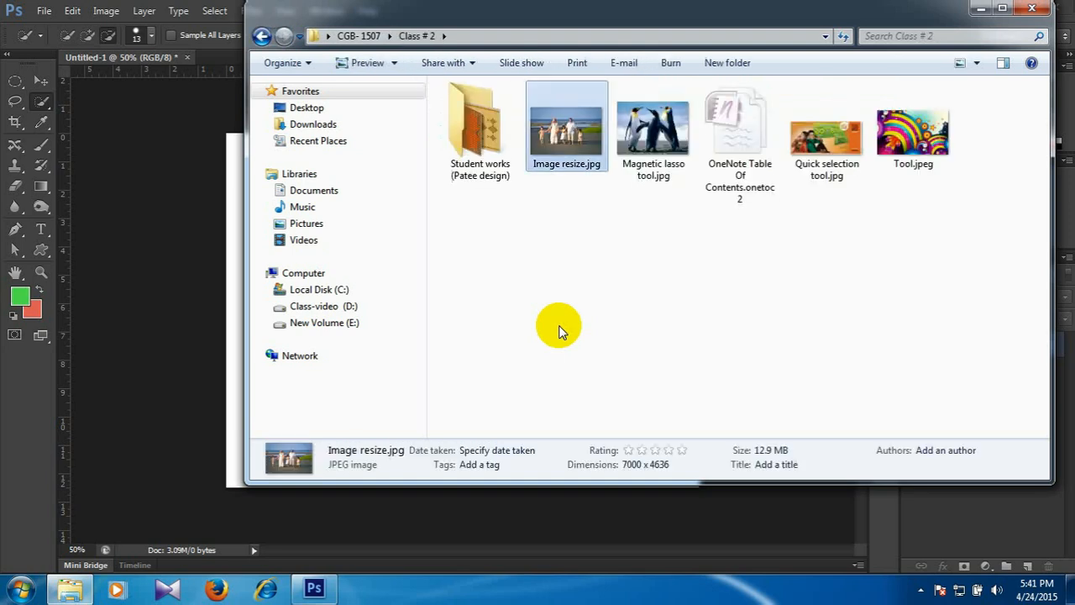
click(829, 149)
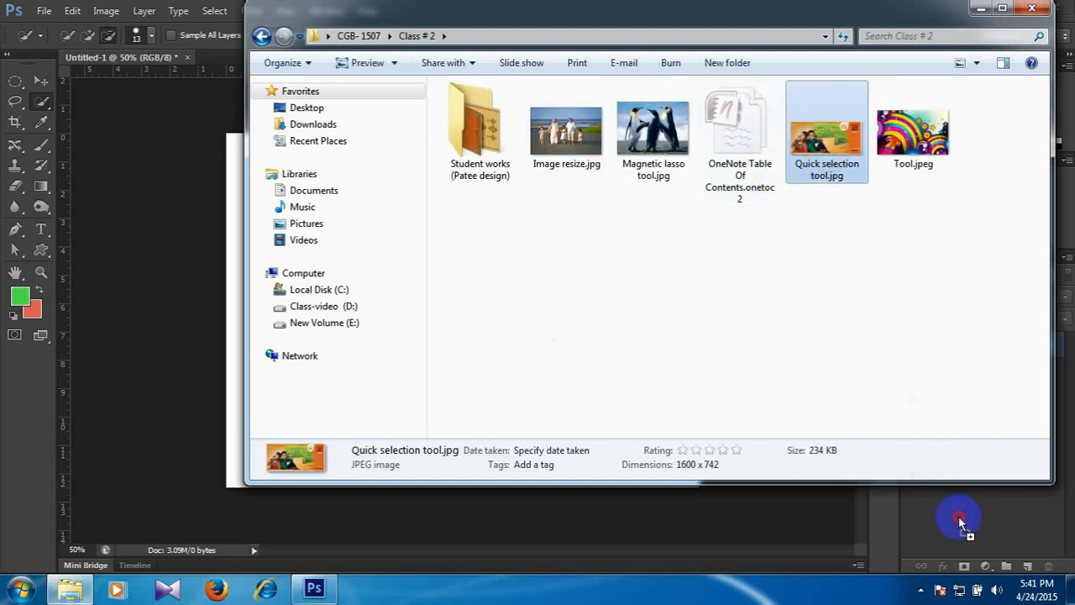
click(960, 523)
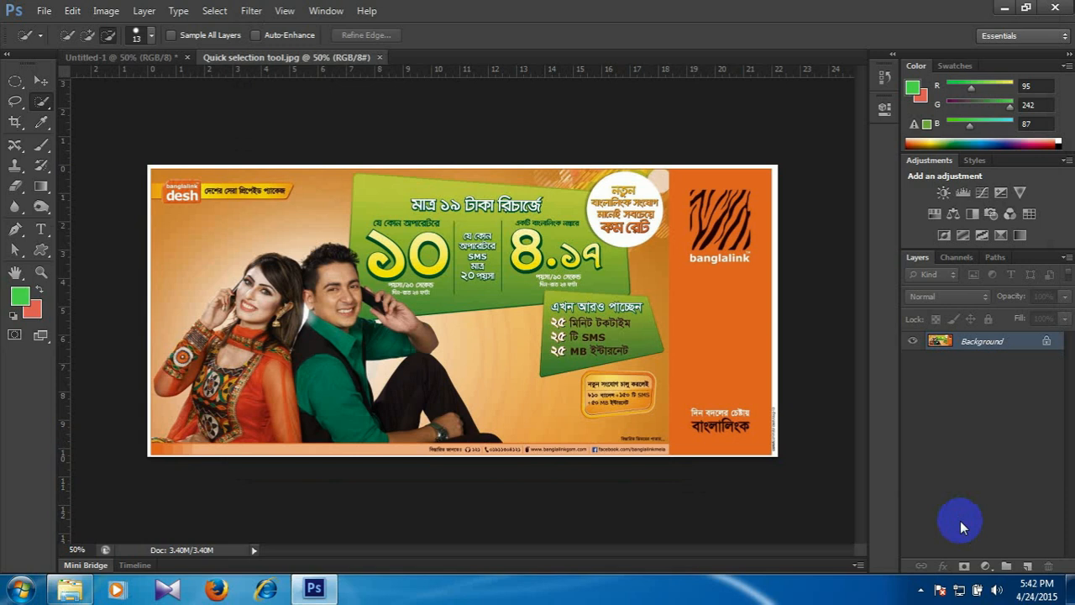
Select the seated couple with the Quick Selection Tool in Add to Selection mode, and copy them into Untitled-1 as a new layer.
key(ctrl+plus)
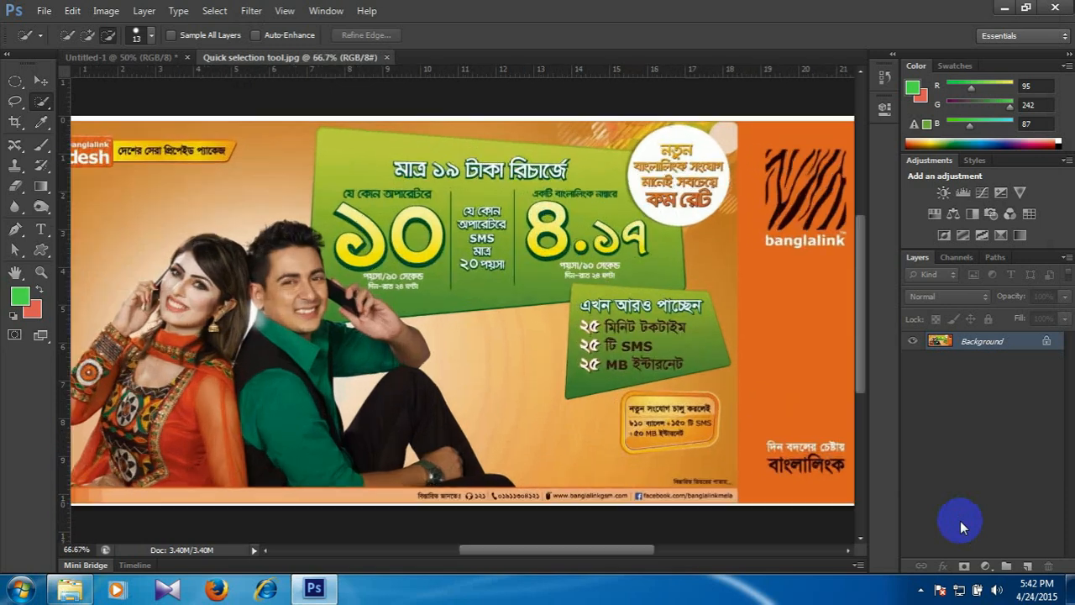
drag(615, 431, 655, 358)
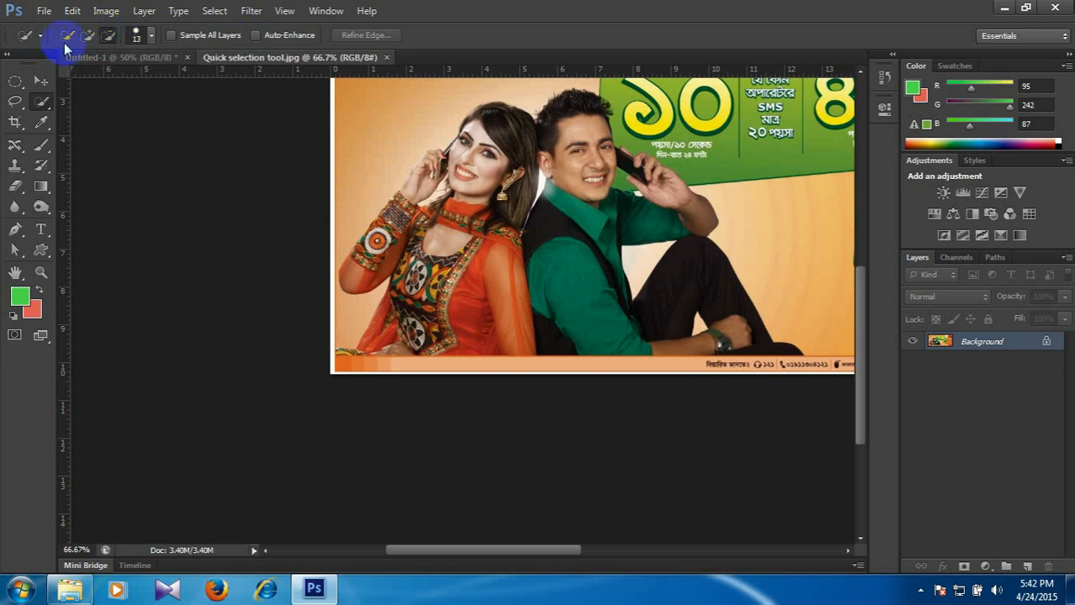
click(89, 35)
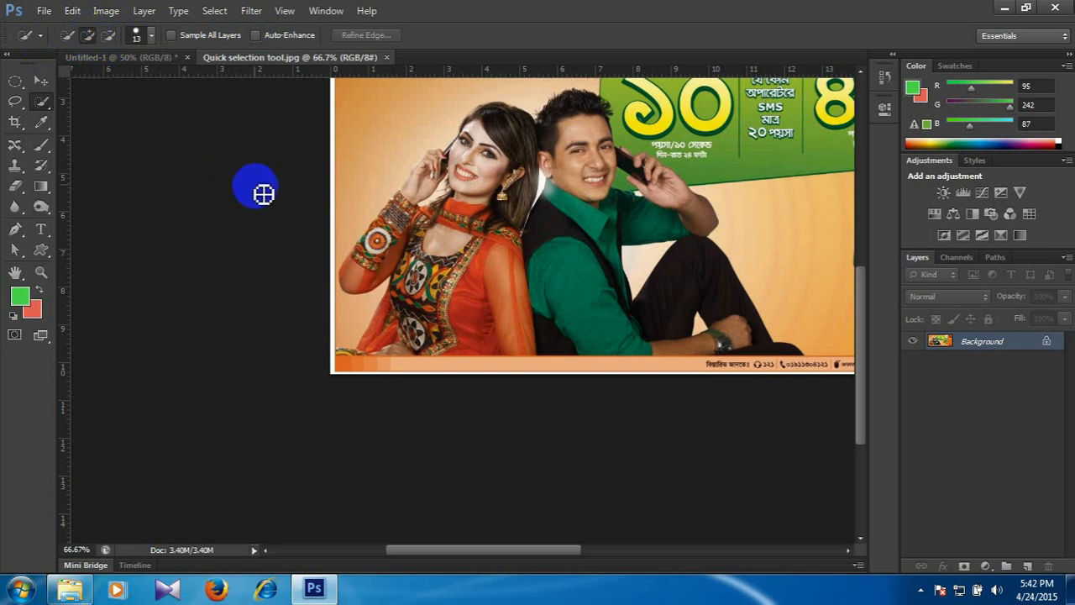
mouse_move(506, 122)
mouse_down()
mouse_move(510, 200)
mouse_move(539, 147)
mouse_move(605, 218)
mouse_move(583, 190)
mouse_move(572, 281)
mouse_move(567, 254)
mouse_move(644, 228)
mouse_move(619, 247)
mouse_move(677, 245)
mouse_move(667, 239)
mouse_move(690, 231)
mouse_move(693, 214)
mouse_move(647, 174)
mouse_move(614, 334)
mouse_move(667, 328)
mouse_move(697, 279)
mouse_up()
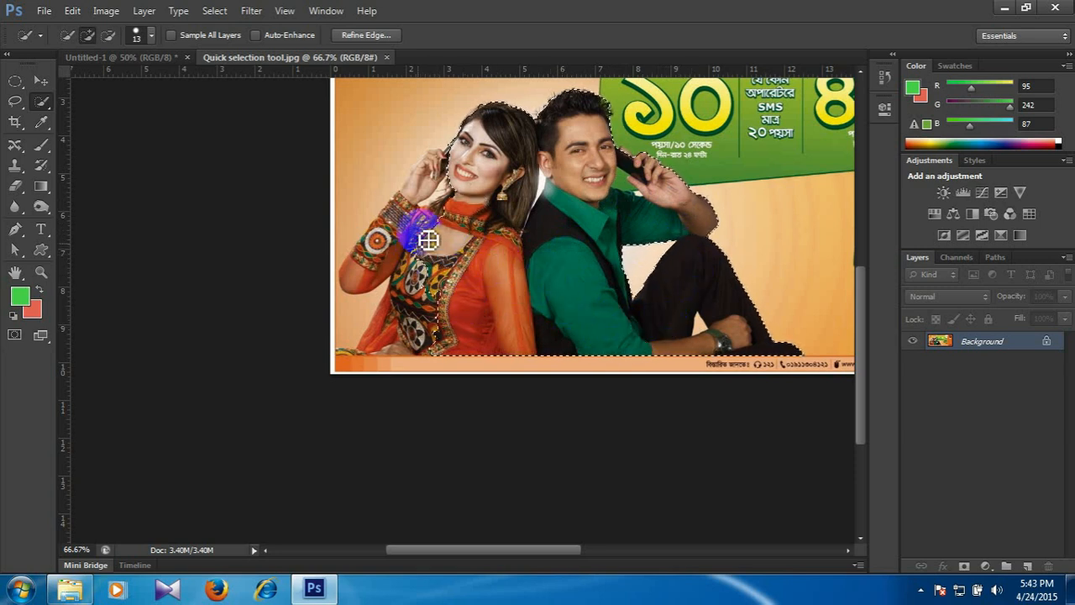
drag(388, 252, 371, 275)
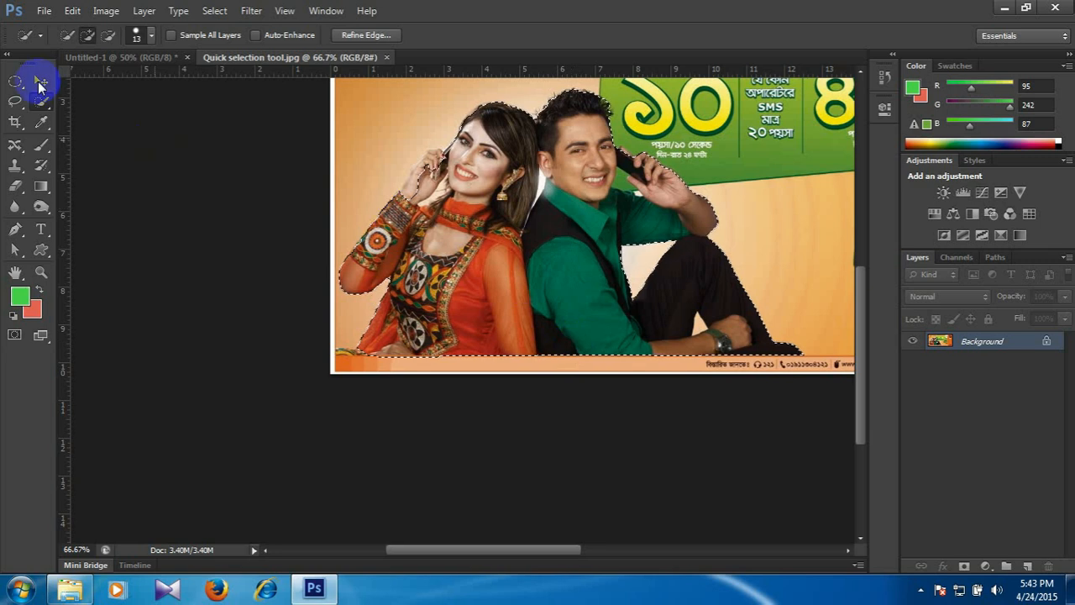
click(97, 57)
key(ctrl+v)
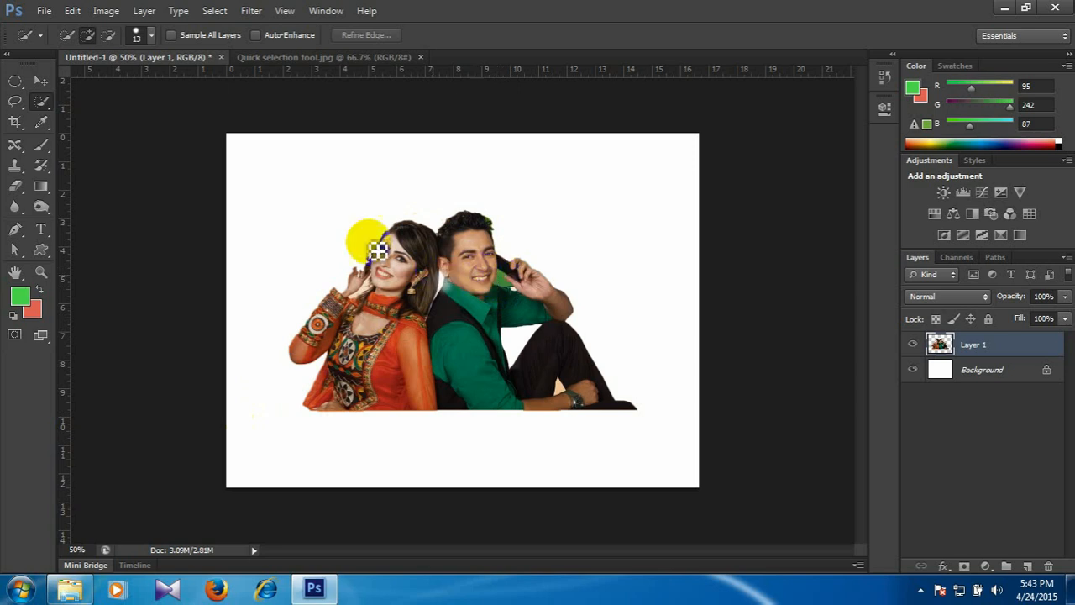
In Quick selection tool.jpg, subtract the green background area beside the man's phone from the couple's selection.
click(306, 59)
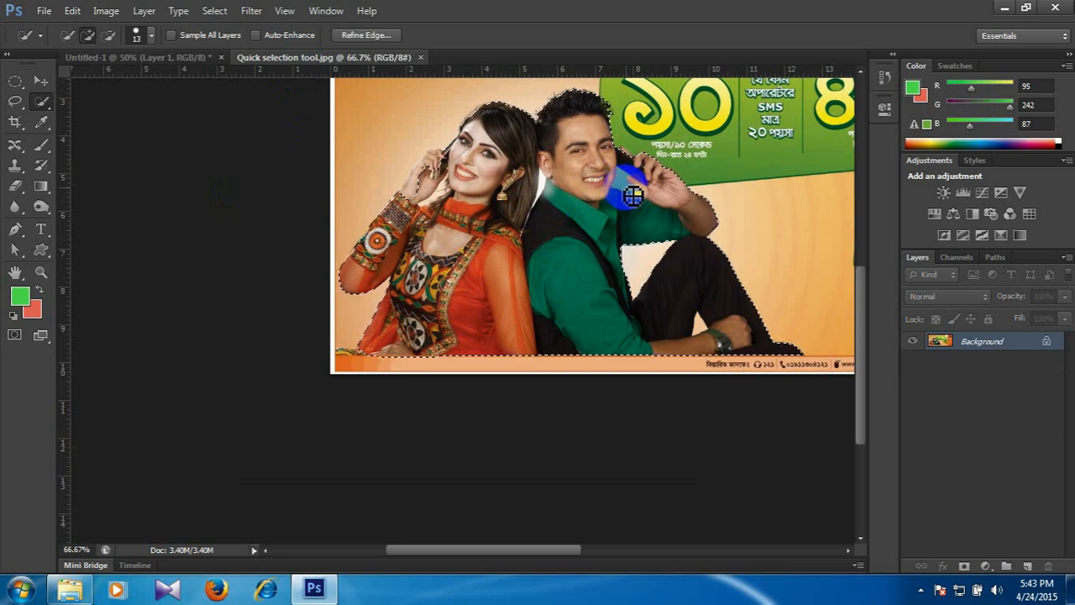
click(108, 35)
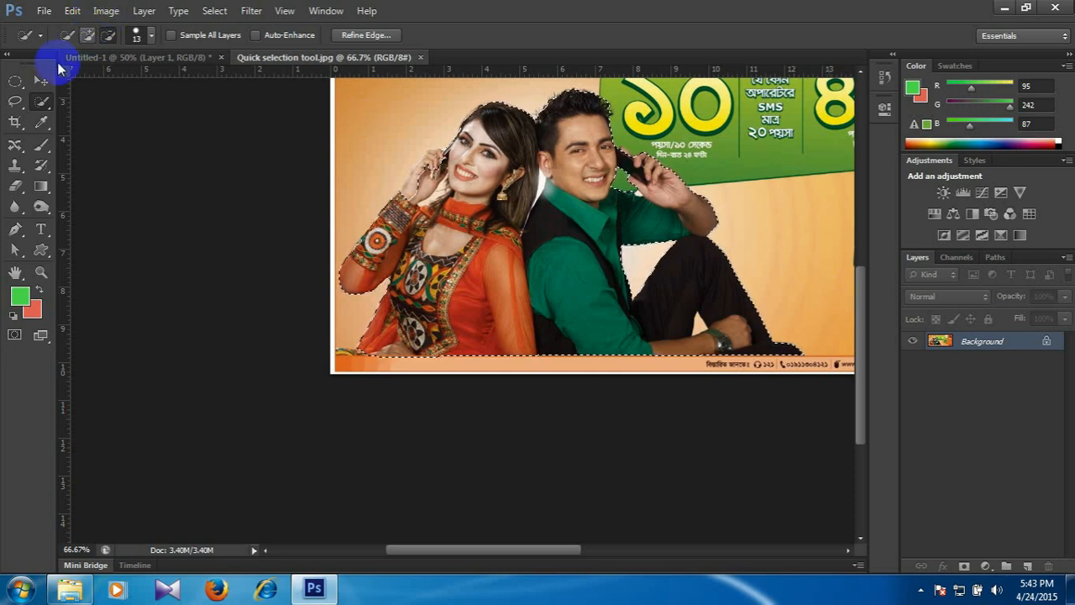
Paste the refined cutout of the couple into Untitled-1 as a new layer and delete the earlier cutout, Layer 1.
click(113, 58)
key(ctrl+v)
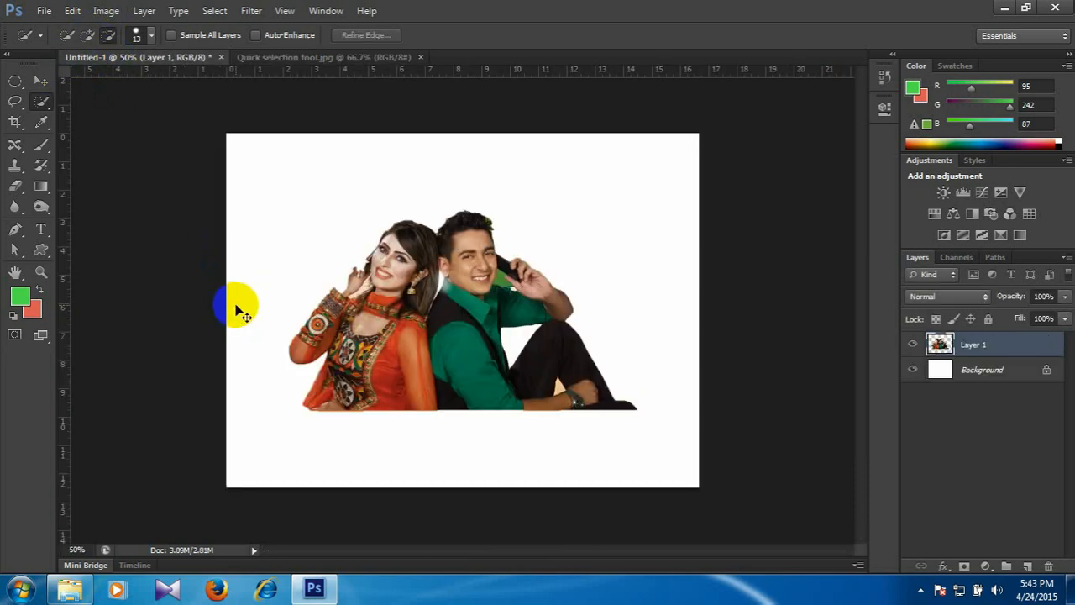
key(ctrl+j)
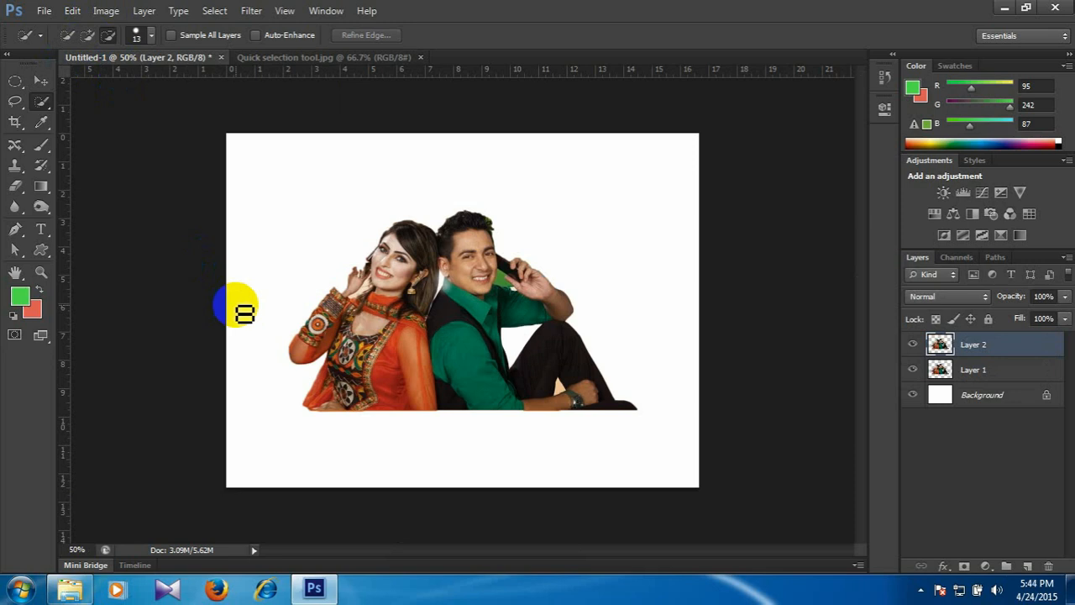
click(913, 369)
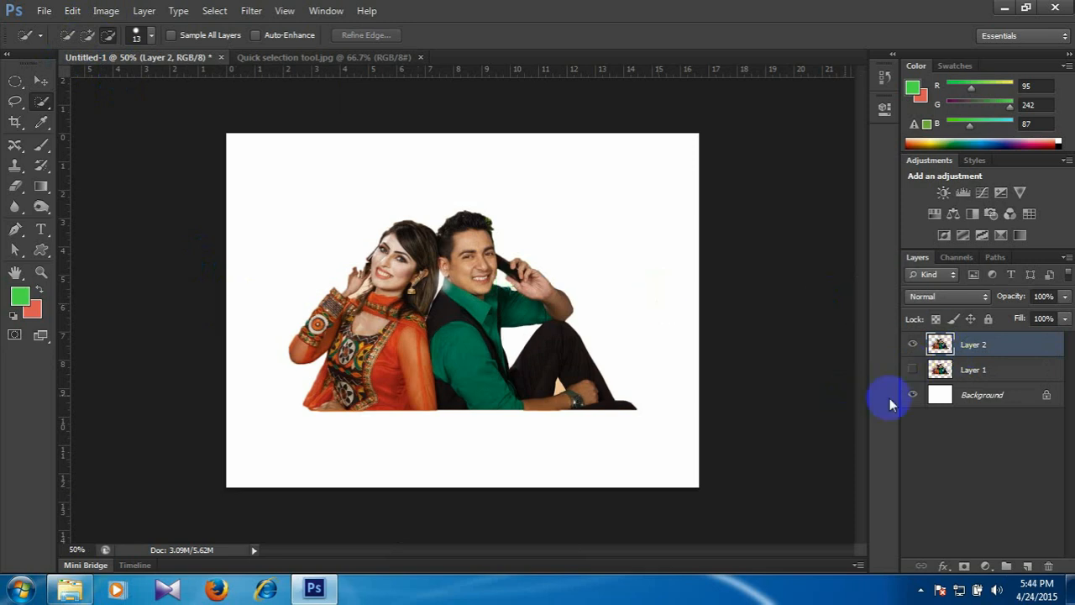
drag(974, 369, 1049, 566)
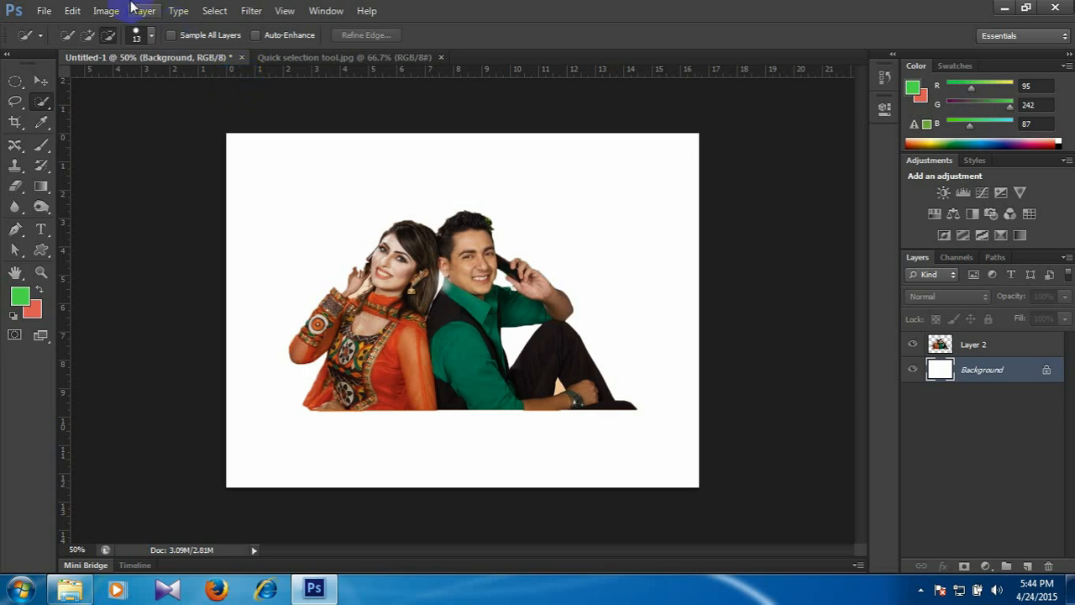
Close Quick selection tool.jpg and Untitled-1 without saving the changes.
click(403, 58)
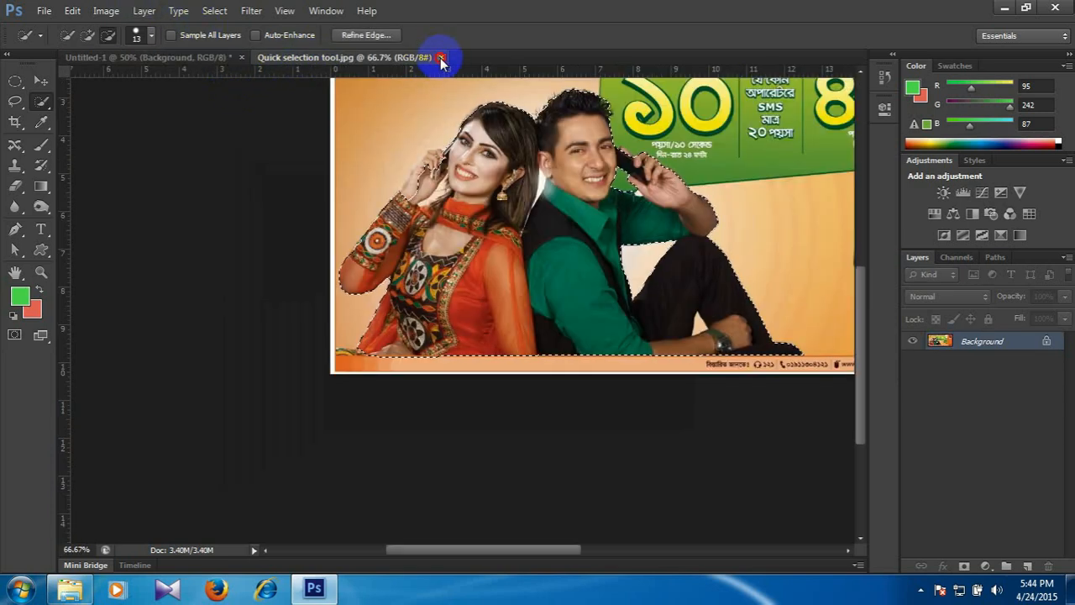
click(440, 57)
click(242, 57)
click(538, 232)
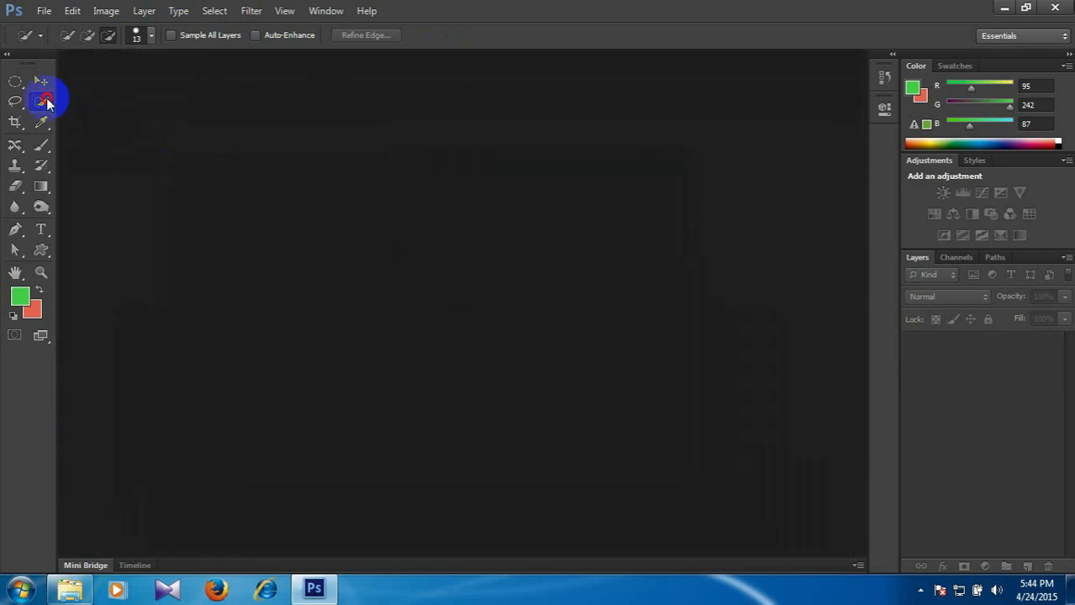
Activate the Magic Wand Tool and open Tool.jpeg from the Class # 2 folder in Windows Explorer as a new Photoshop document.
click(46, 101)
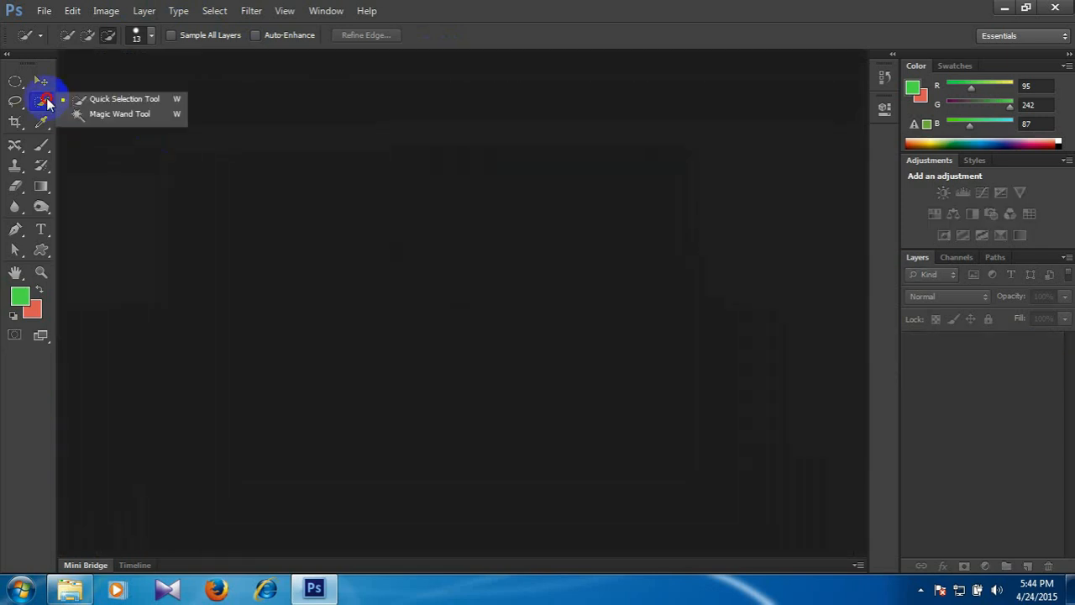
click(101, 116)
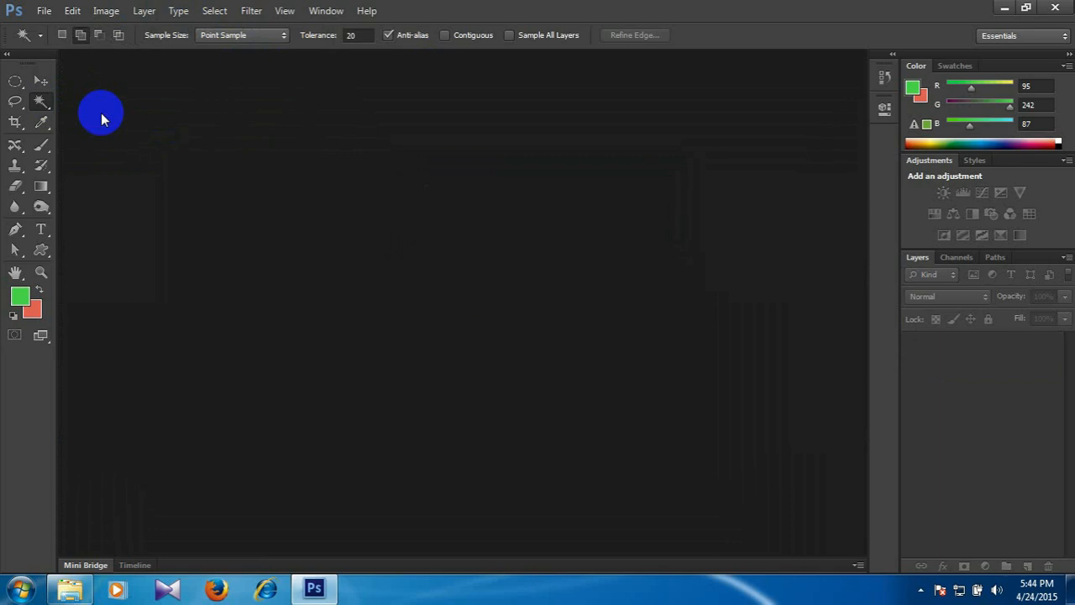
click(70, 588)
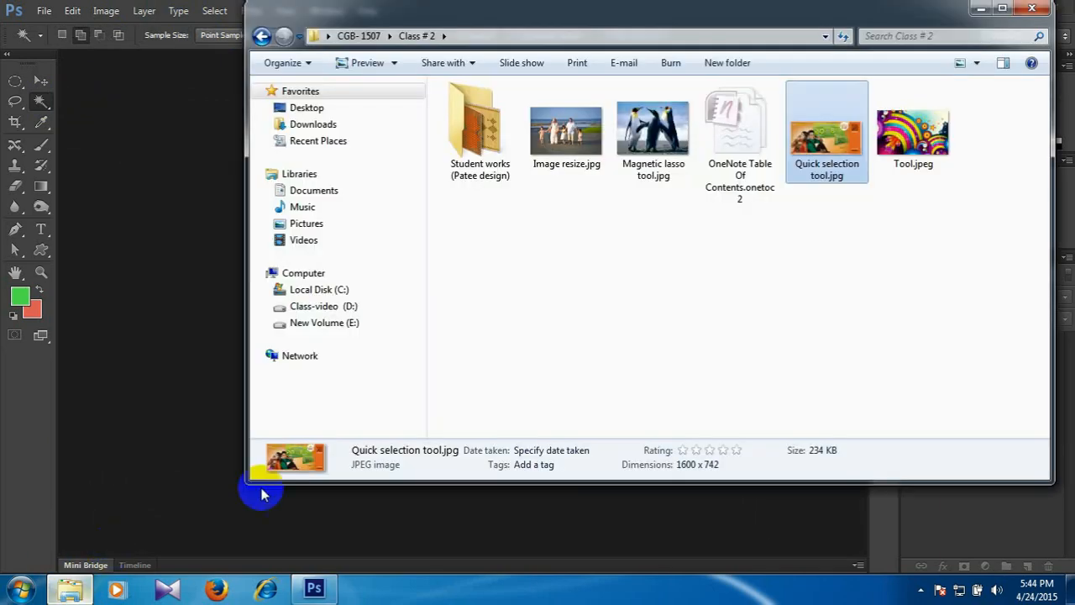
drag(914, 144, 989, 512)
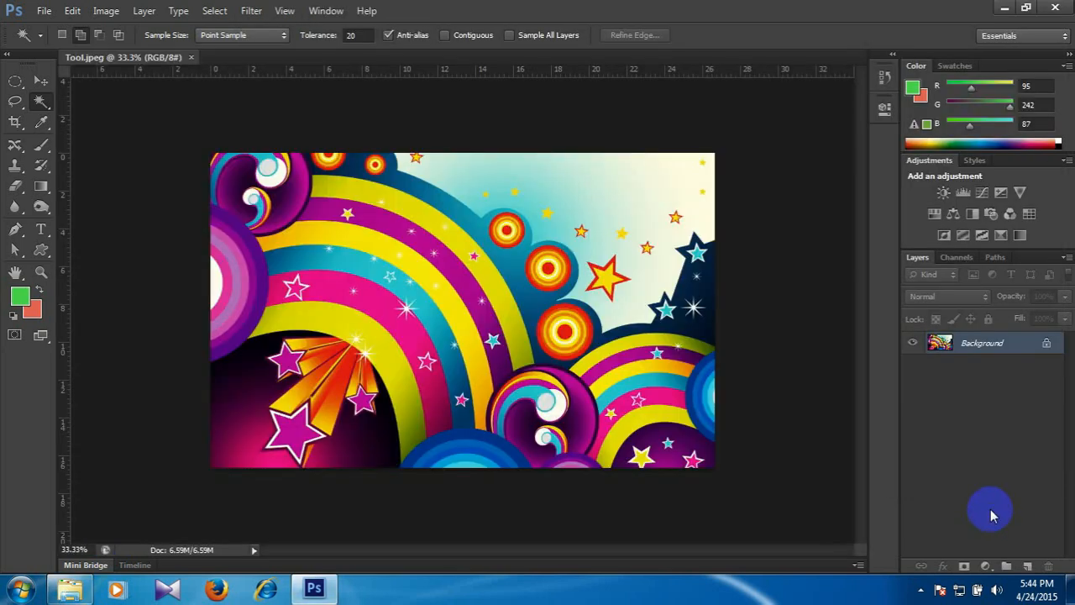
With Contiguous off, select the outer yellow-green band's colour throughout the image with the Magic Wand, and clear the selection.
key(ctrl+plus)
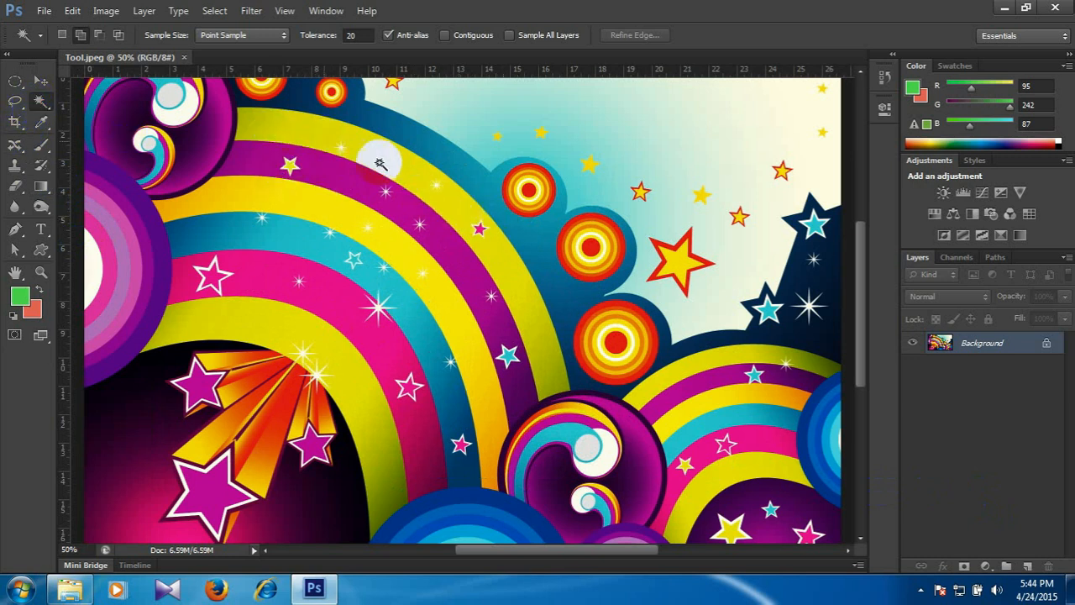
click(449, 210)
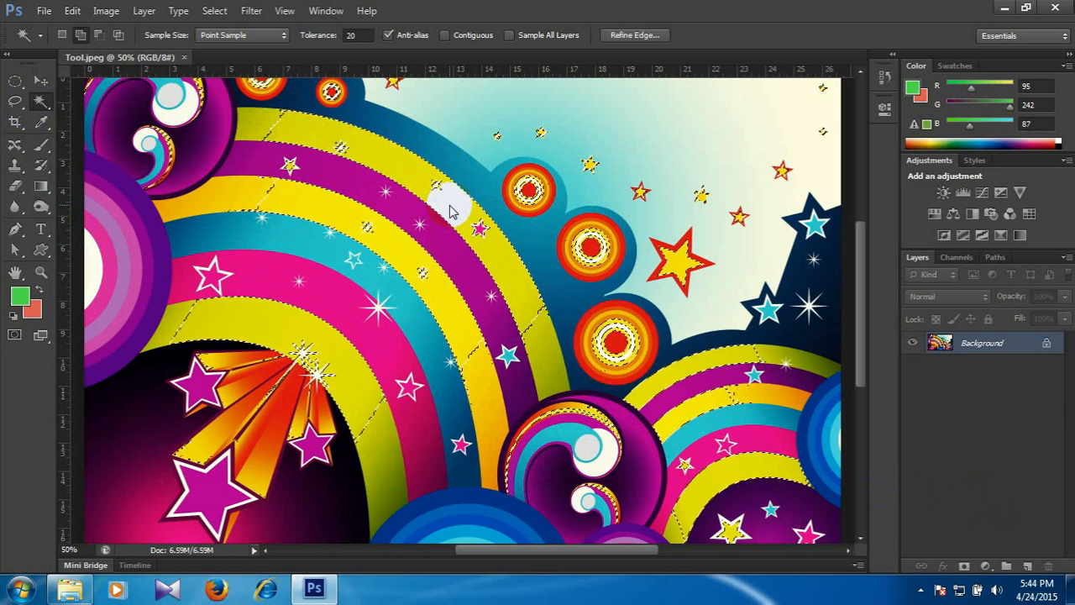
key(ctrl+d)
Turn on Contiguous and select only the outer yellow-green rainbow band with the Magic Wand at tolerance 20.
click(444, 37)
click(453, 232)
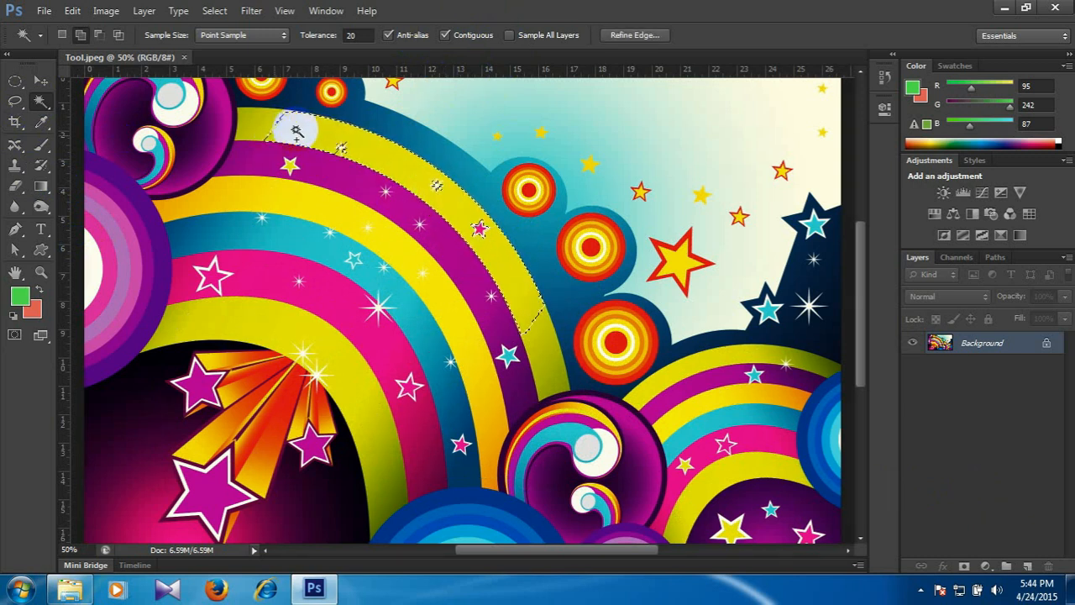
shift+click(526, 317)
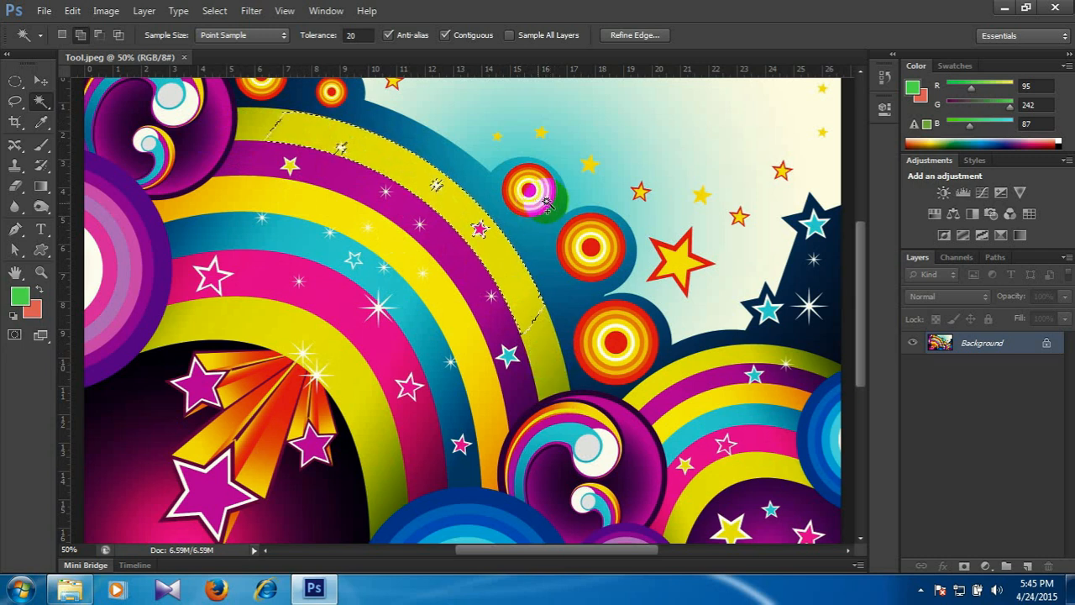
Clear the selection and resample the outer yellow-green band with the Magic Wand, keeping tolerance 20 and Contiguous on.
key(ctrl+d)
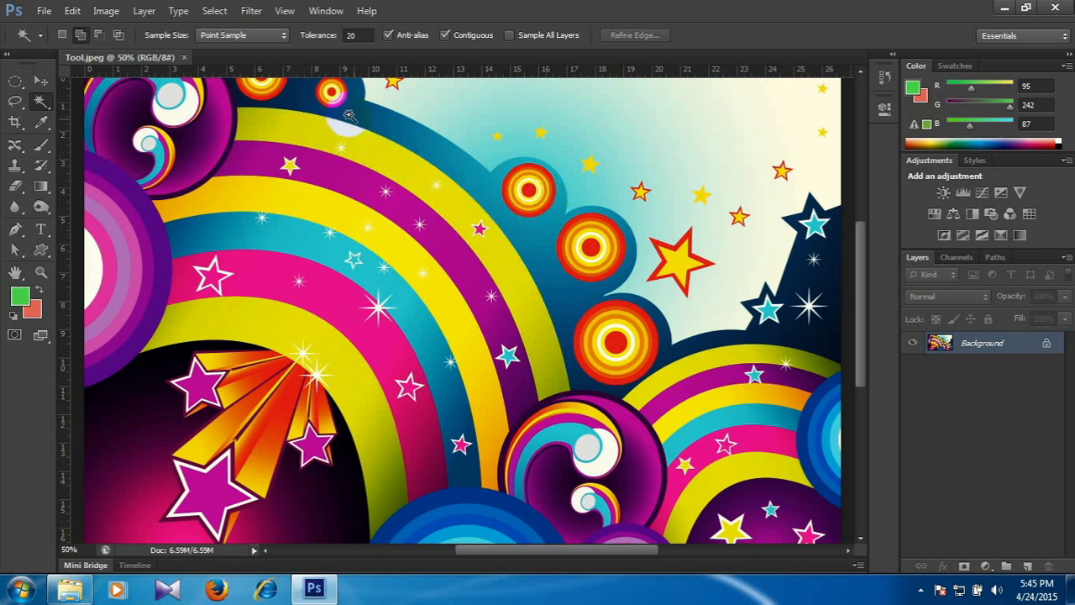
click(410, 179)
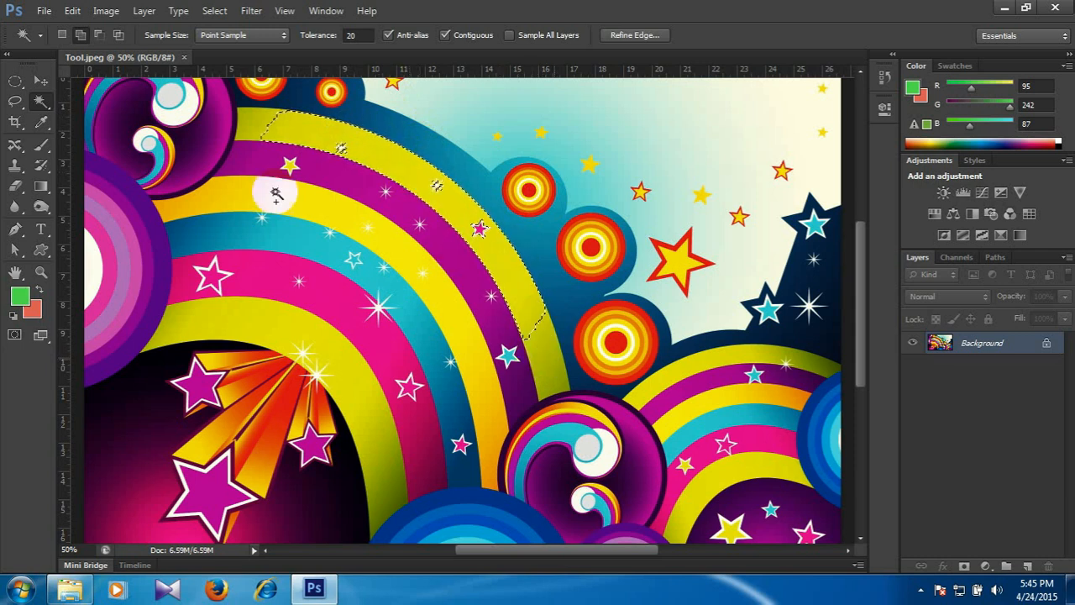
click(550, 363)
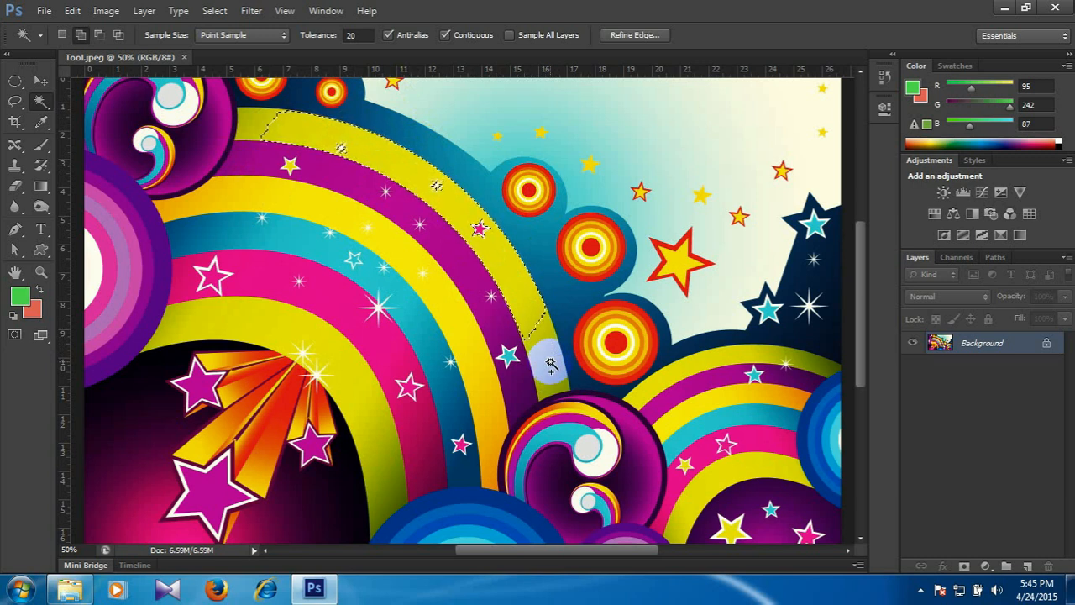
click(531, 337)
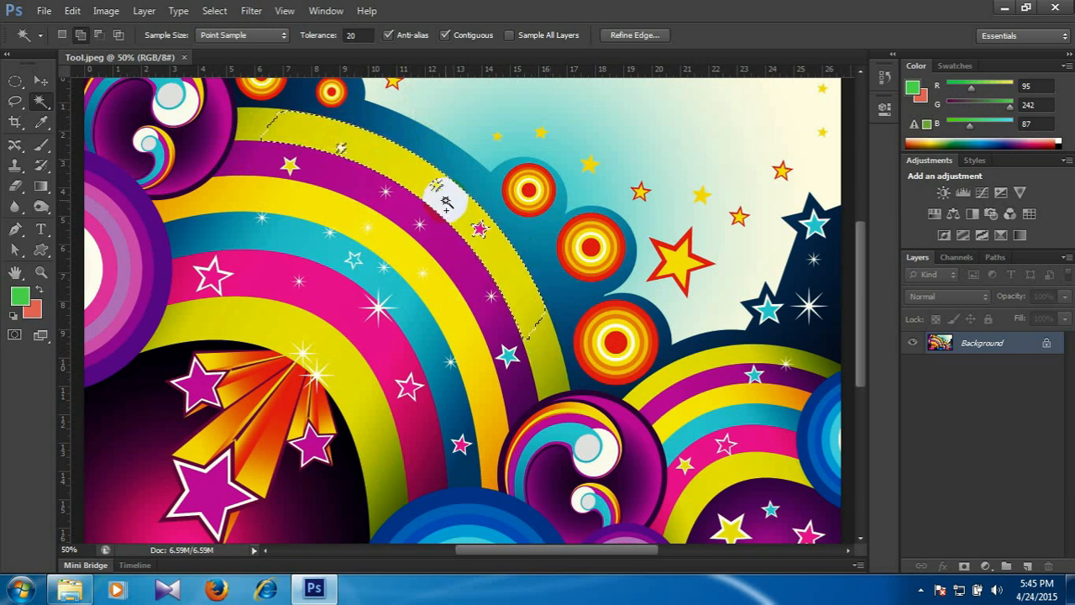
click(425, 210)
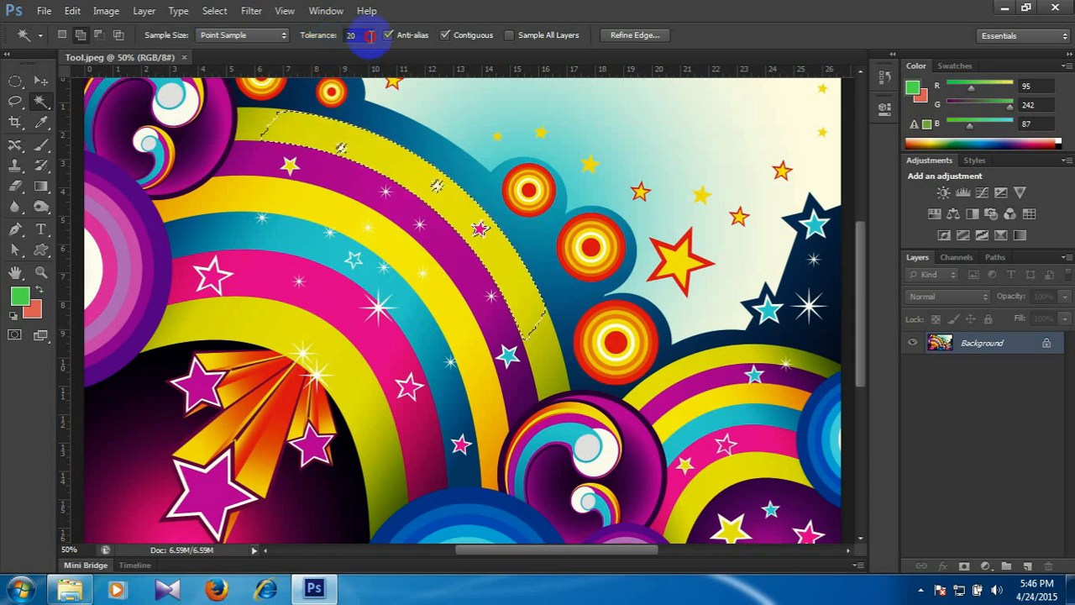
Set the Magic Wand tolerance to 80 and extend the selection along the outer yellow-green band.
click(353, 35)
text(80)
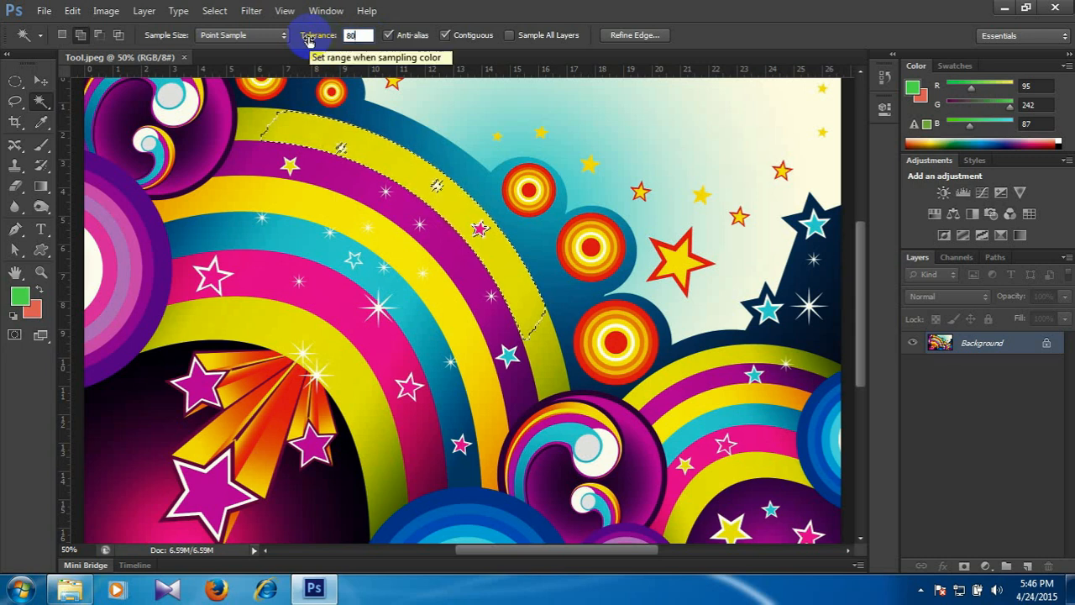
key(Return)
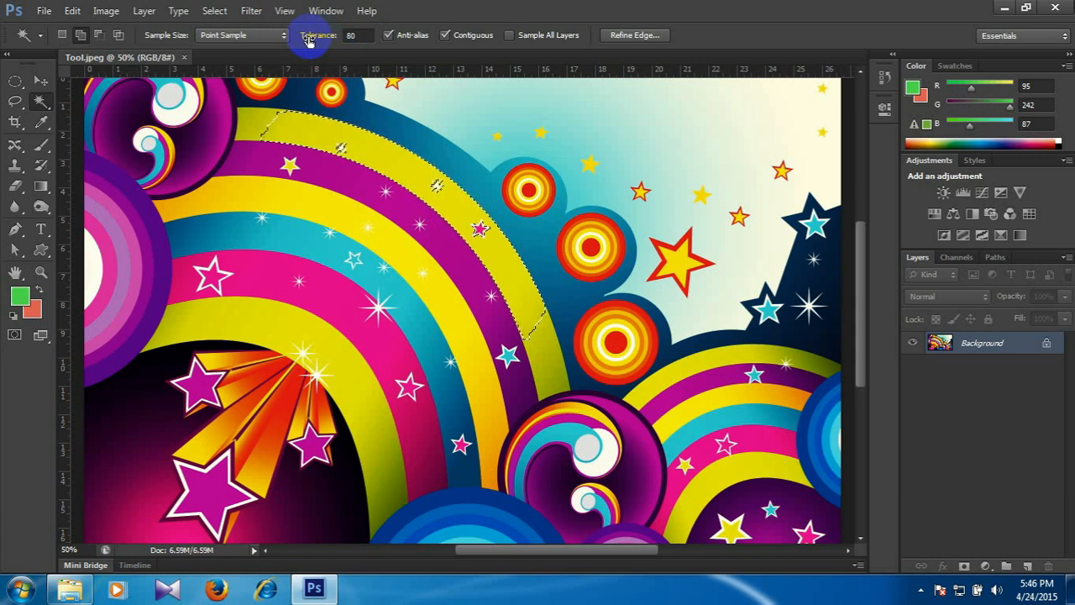
click(430, 186)
click(452, 208)
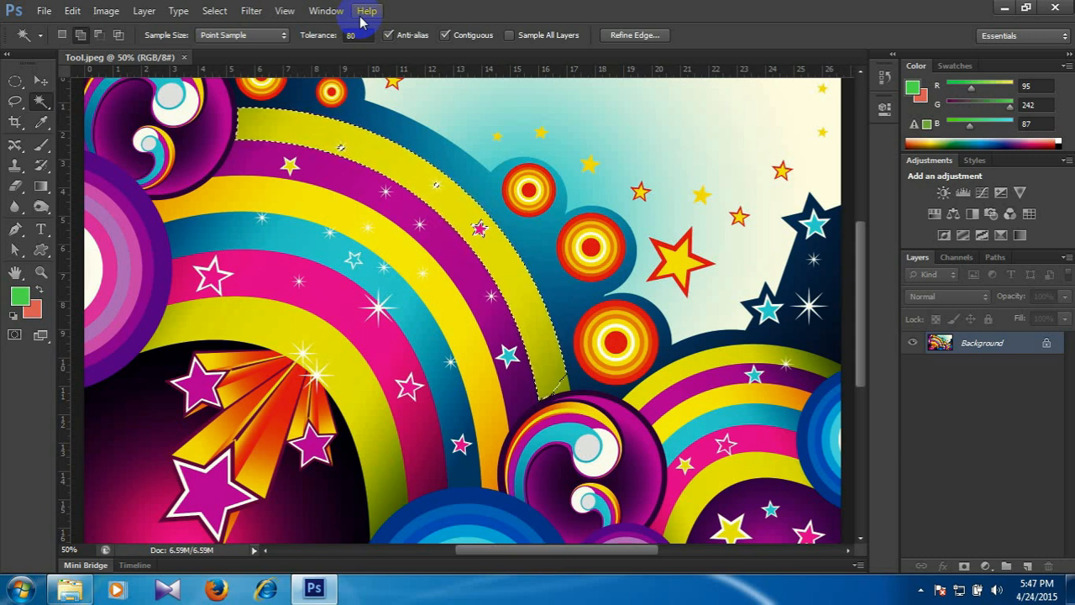
Deselect, set the tolerance to 5, and sample the outer yellow-green band and the purple band with the Magic Wand.
key(ctrl+d)
click(351, 35)
text(5)
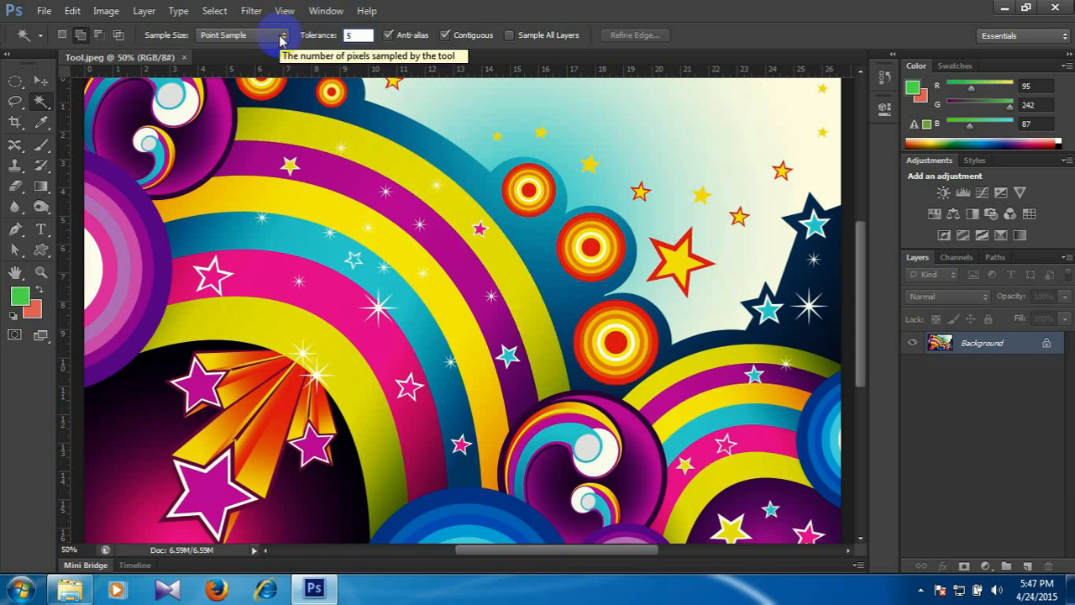
click(437, 183)
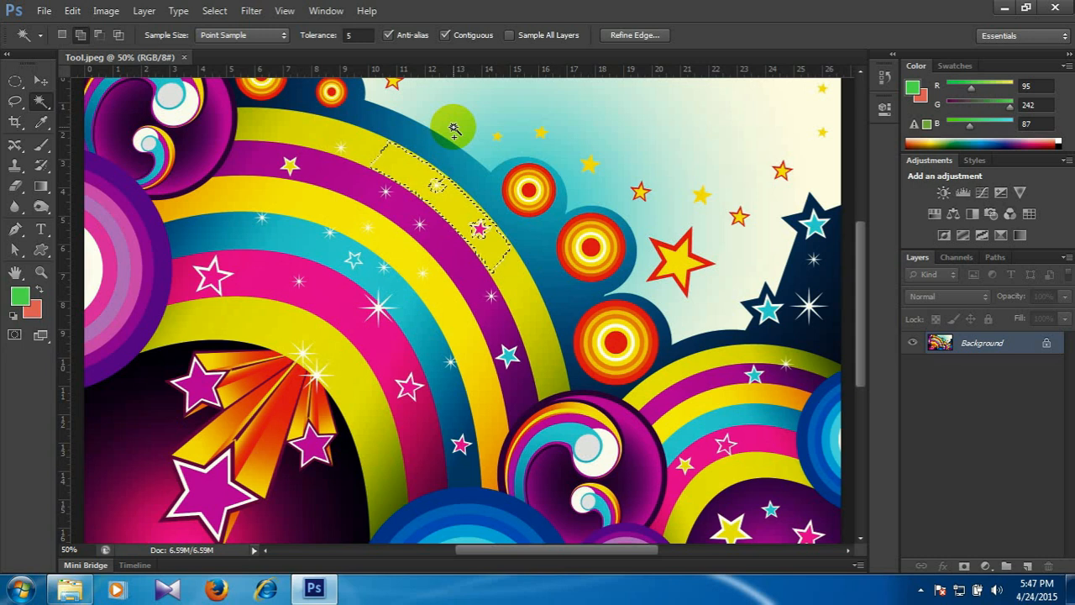
click(410, 220)
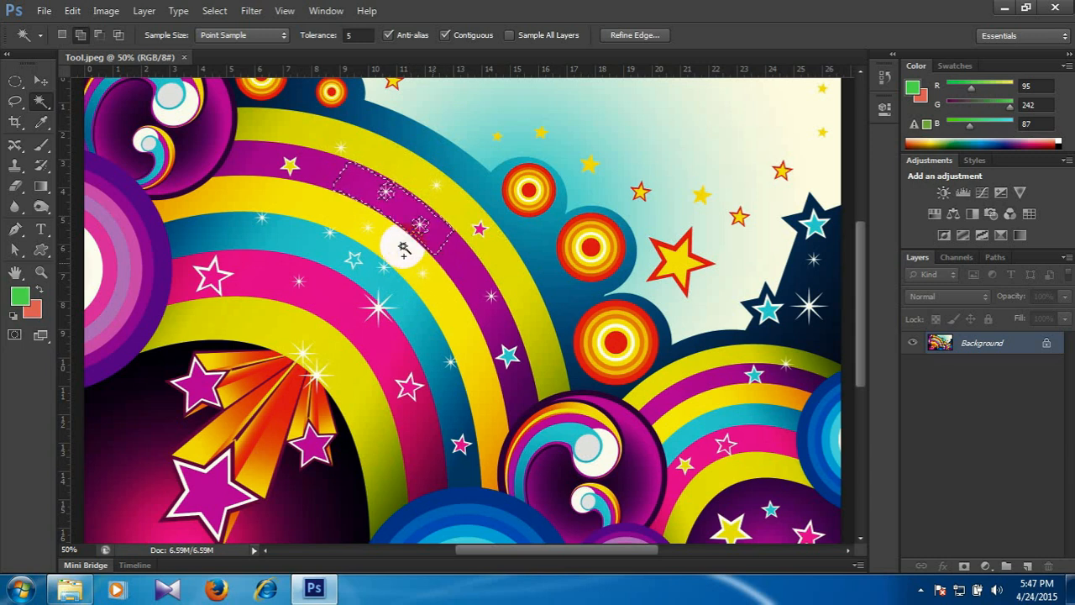
Set the Magic Wand tolerance to 50 and make a fresh selection of the purple rainbow band.
click(367, 36)
text(50)
click(409, 102)
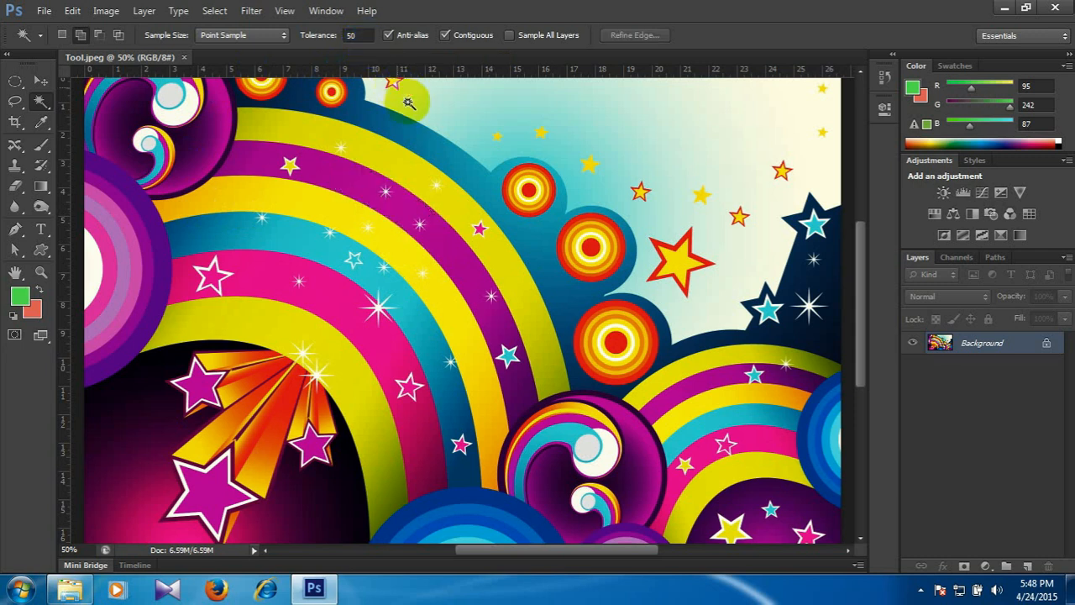
click(412, 217)
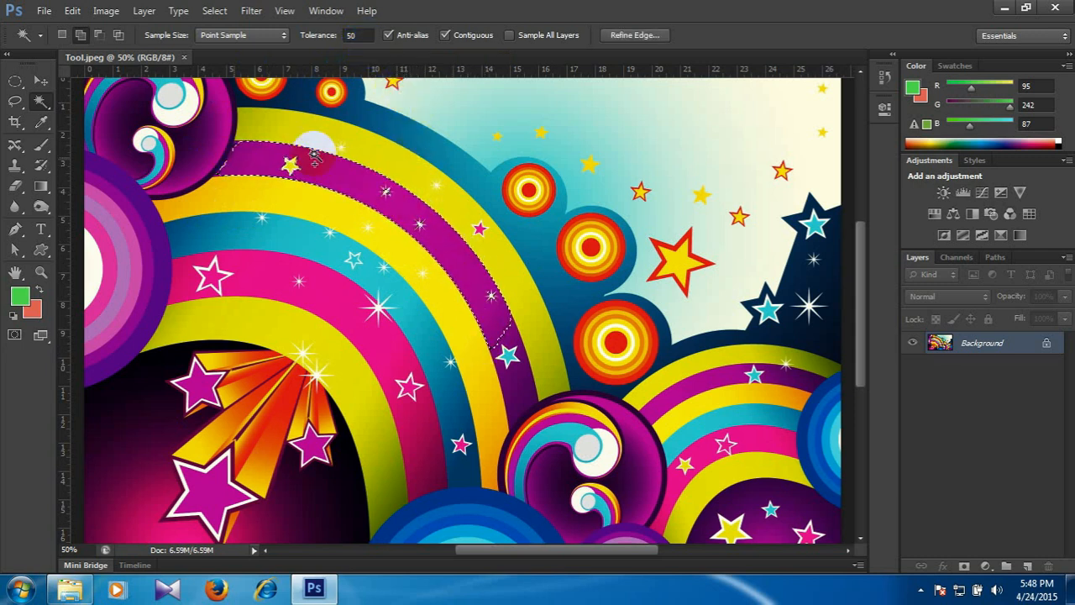
click(530, 360)
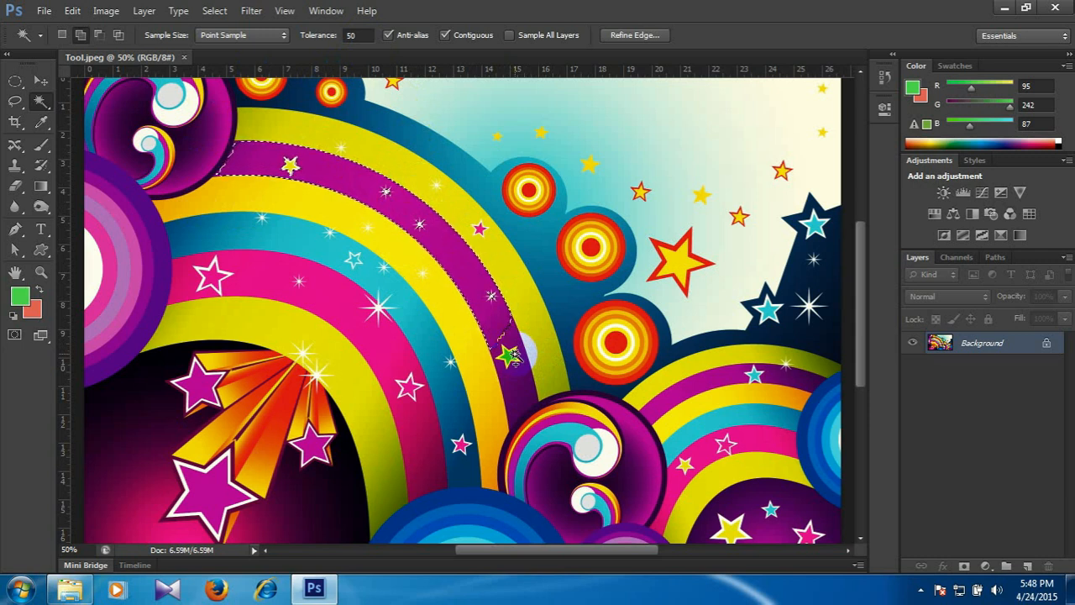
Raise the tolerance to 90 and extend the purple band's selection further toward its lower end.
click(357, 35)
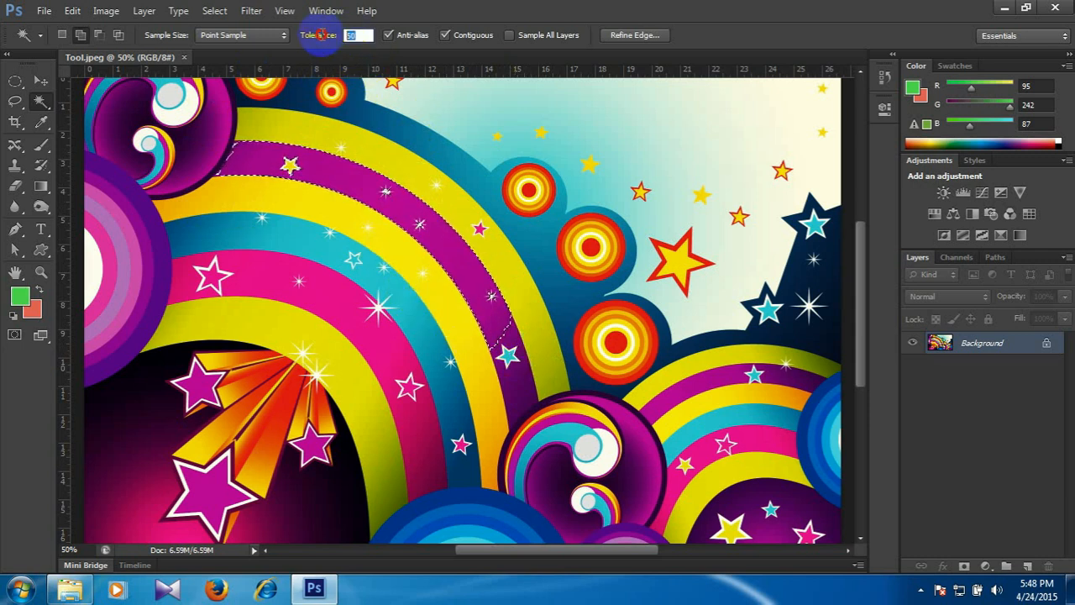
text(90)
key(Return)
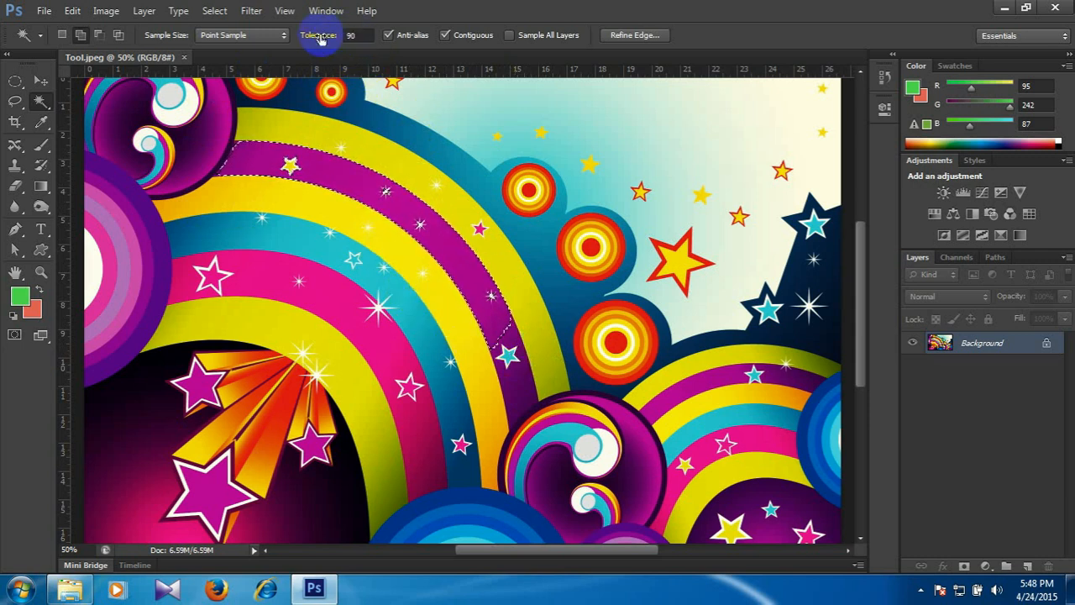
click(390, 227)
click(439, 235)
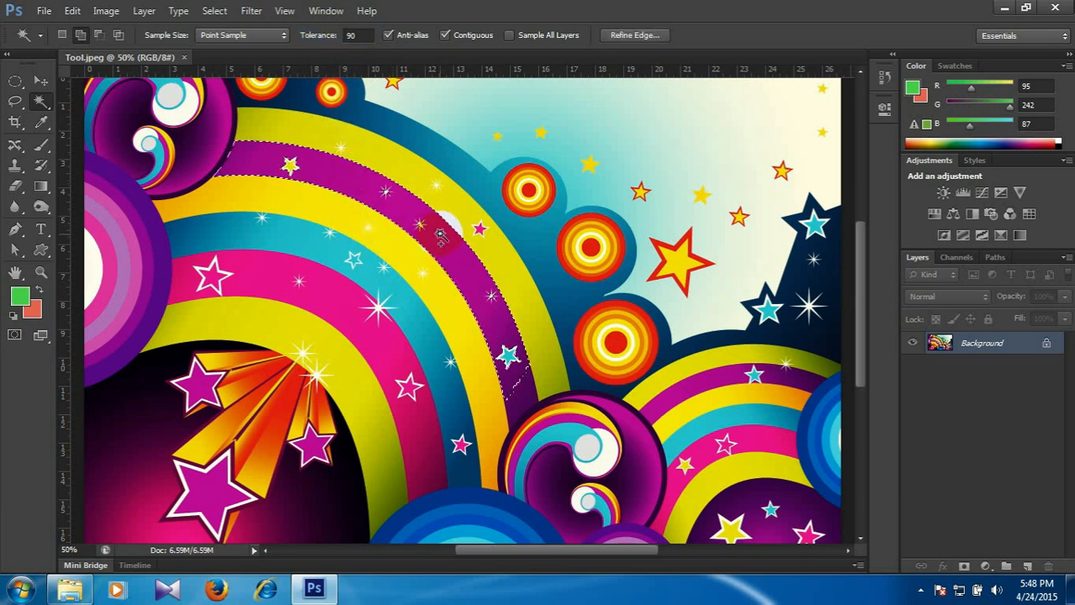
click(511, 359)
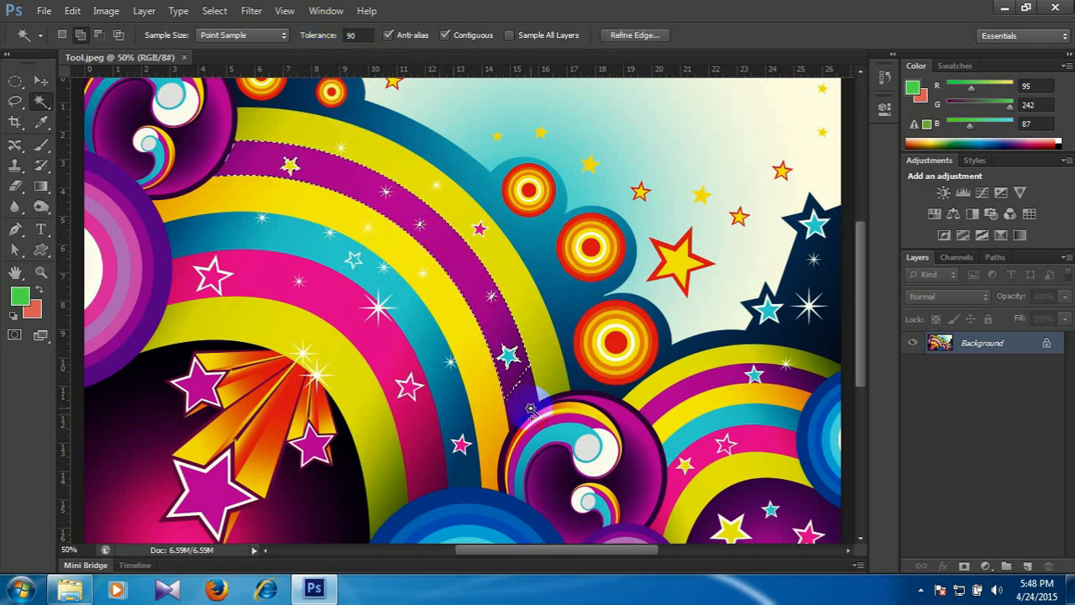
Raise the tolerance to 100 and resample the purple band to extend its selection toward the swirl circle.
click(353, 35)
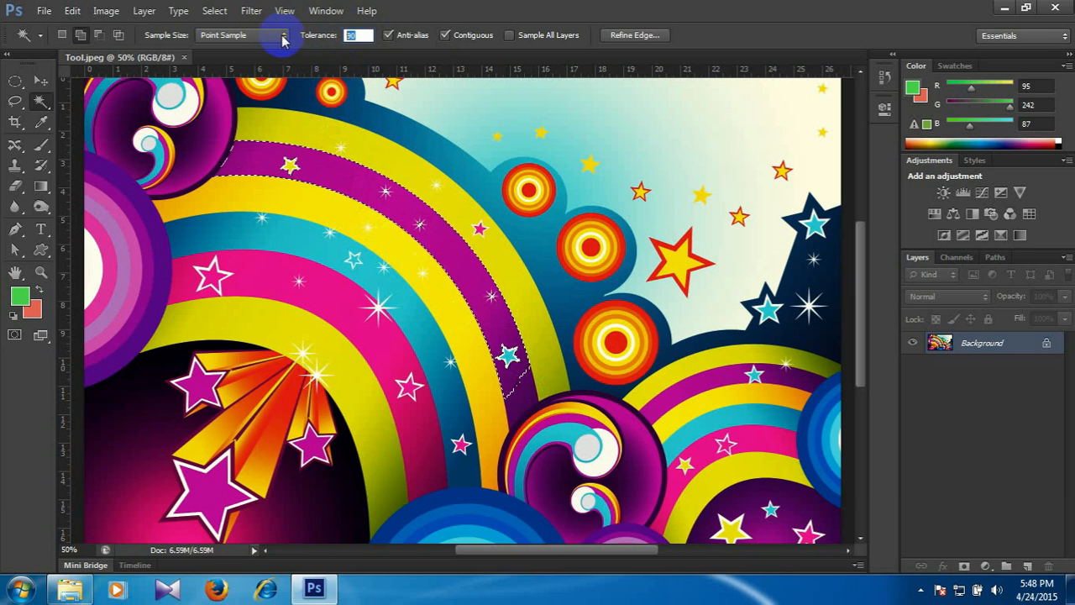
text(100)
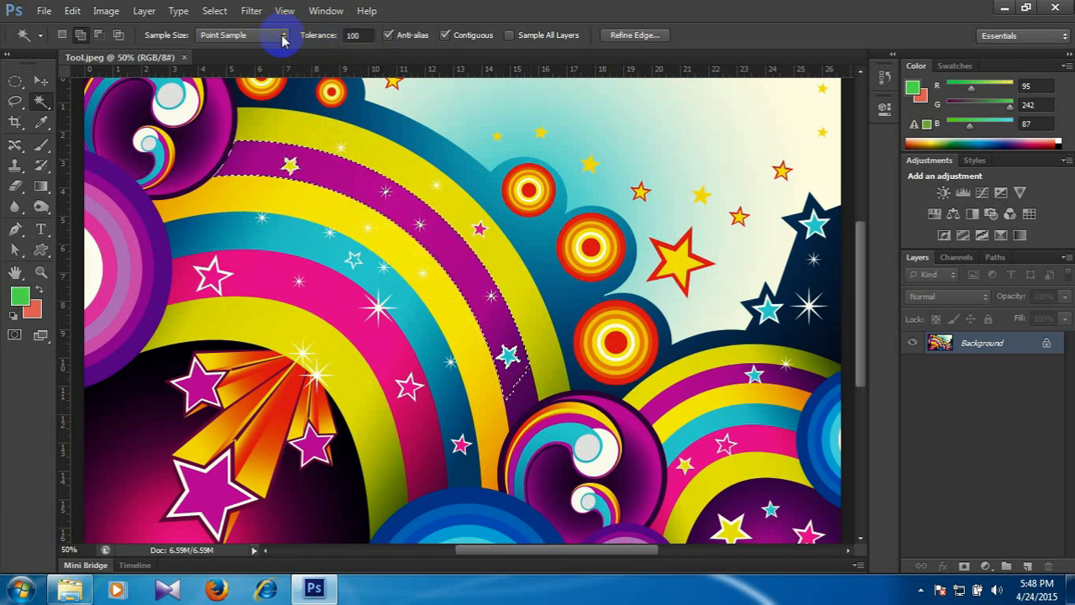
click(400, 192)
click(438, 249)
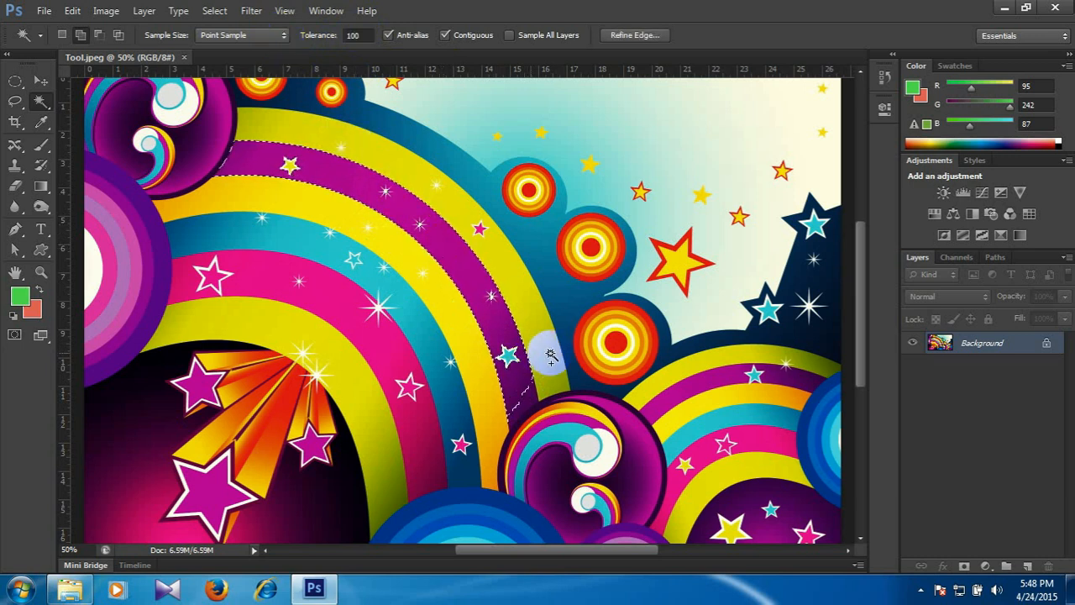
click(524, 418)
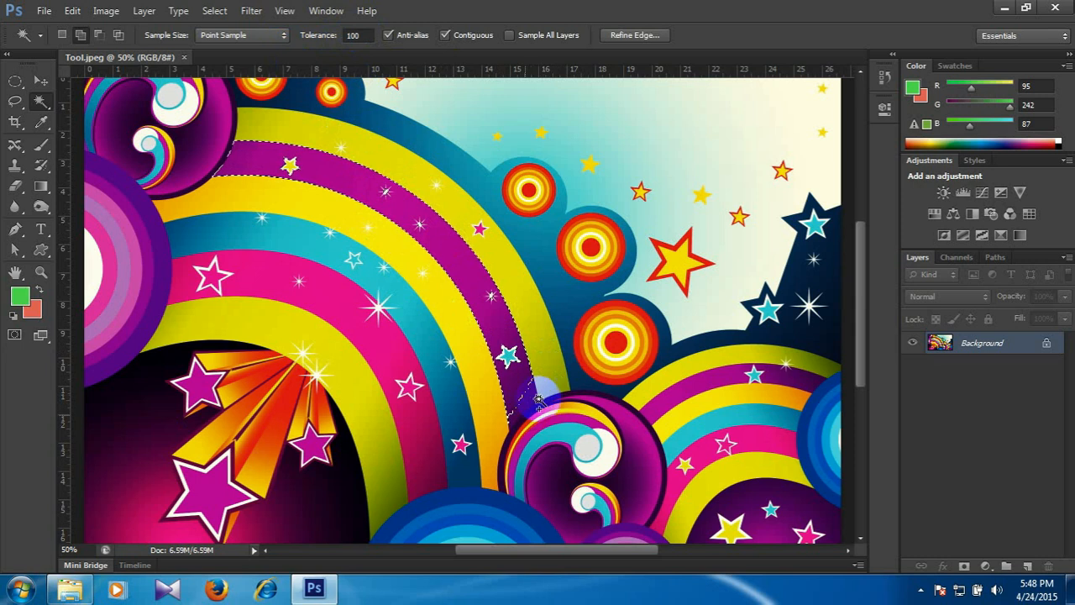
click(556, 407)
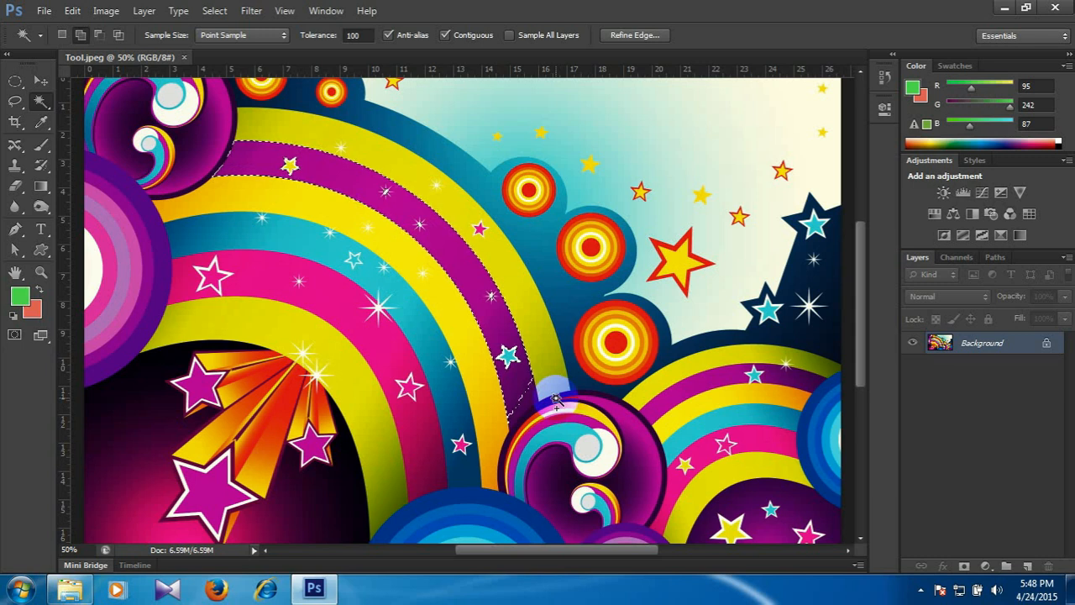
Turn off Contiguous, clear the selection, and sample the purple rainbow band with the Magic Wand at tolerance 100.
click(444, 36)
key(ctrl+d)
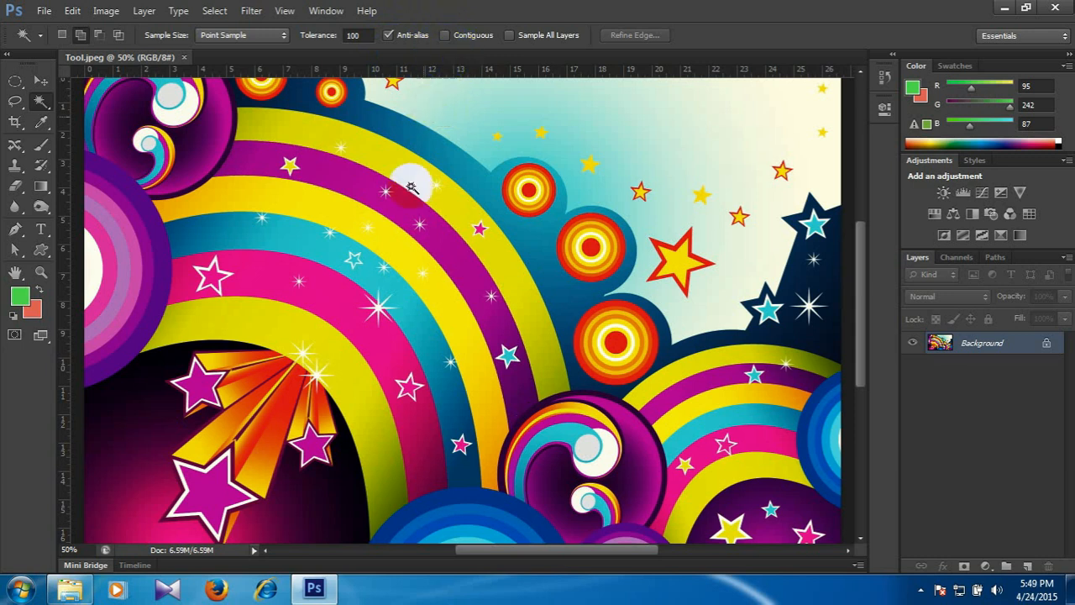
click(403, 229)
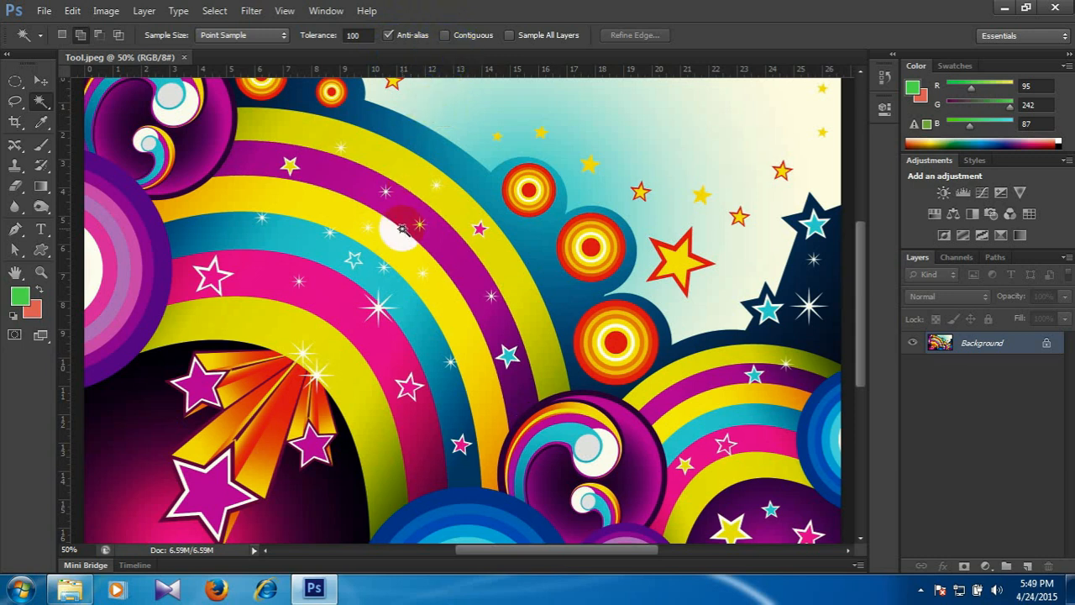
click(446, 244)
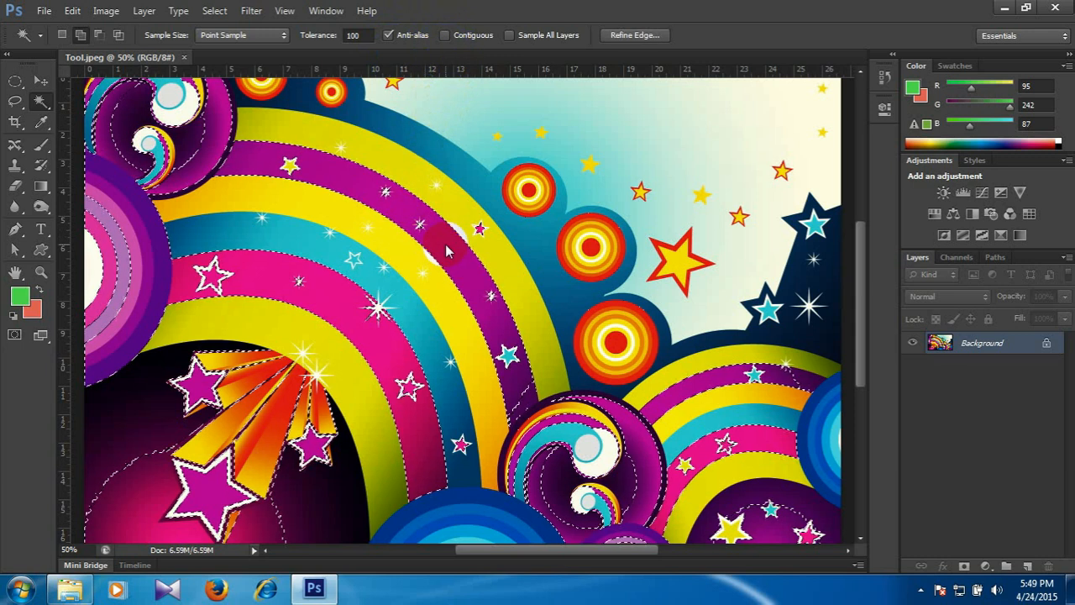
key(ctrl+minus)
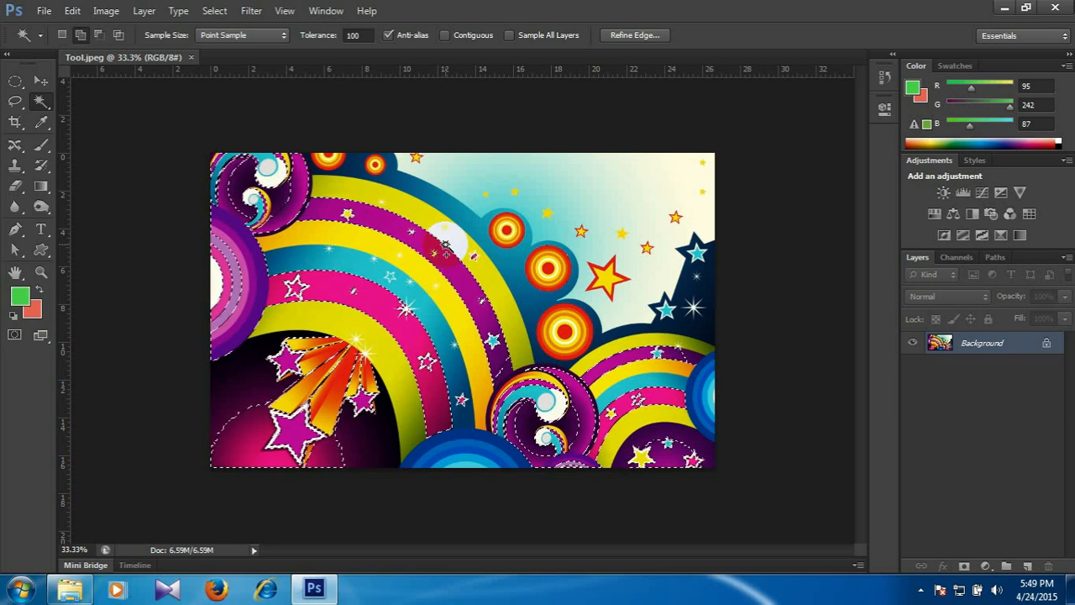
Deselect, turn Contiguous back on, and select only the connected purple rainbow band with the Magic Wand.
key(ctrl+d)
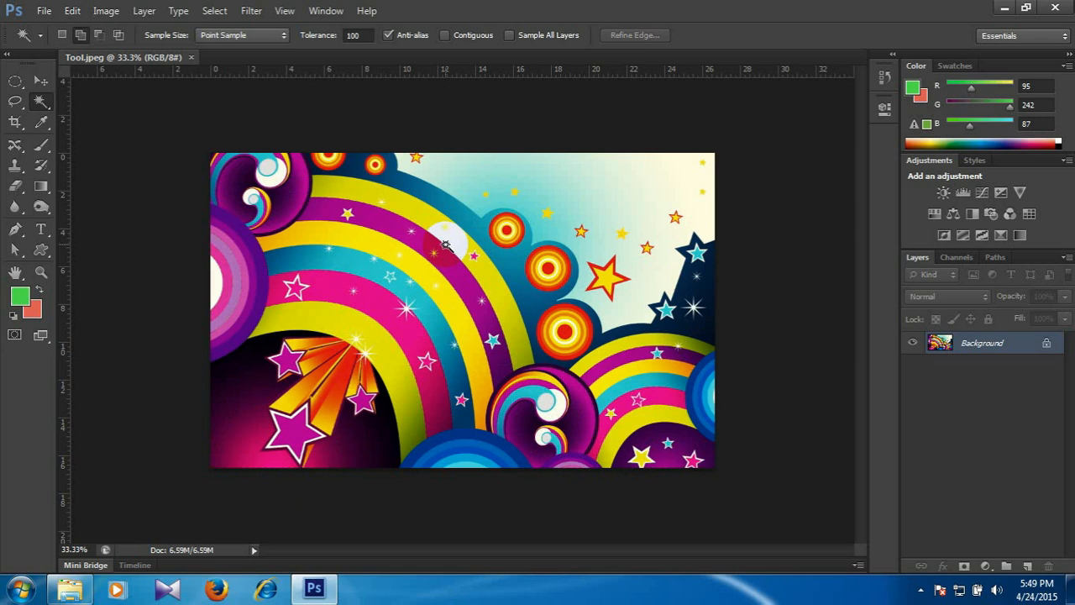
click(444, 35)
click(464, 273)
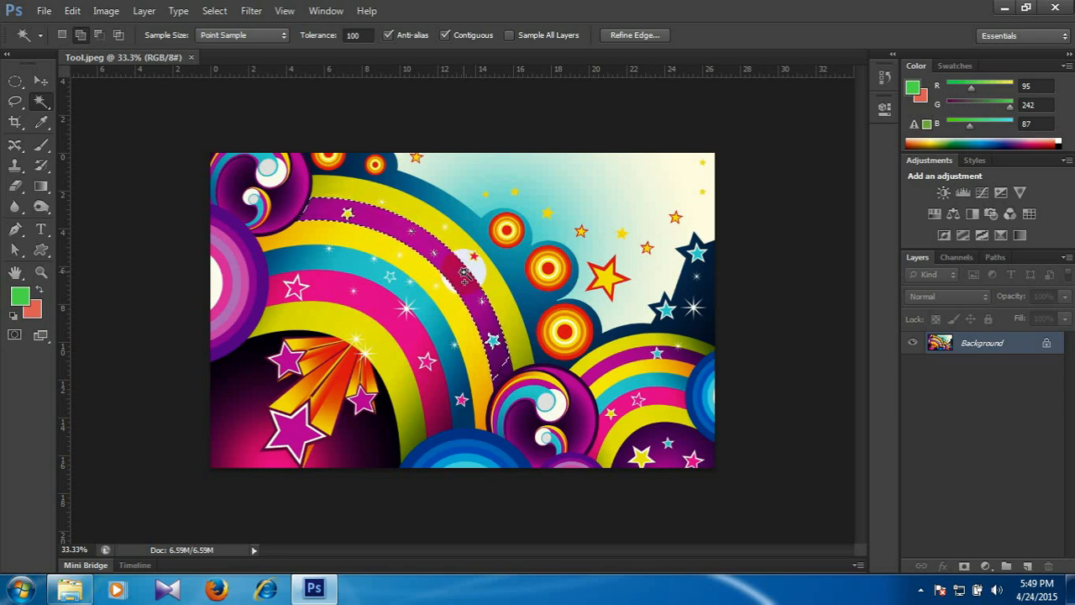
scroll(465, 273, up, 1)
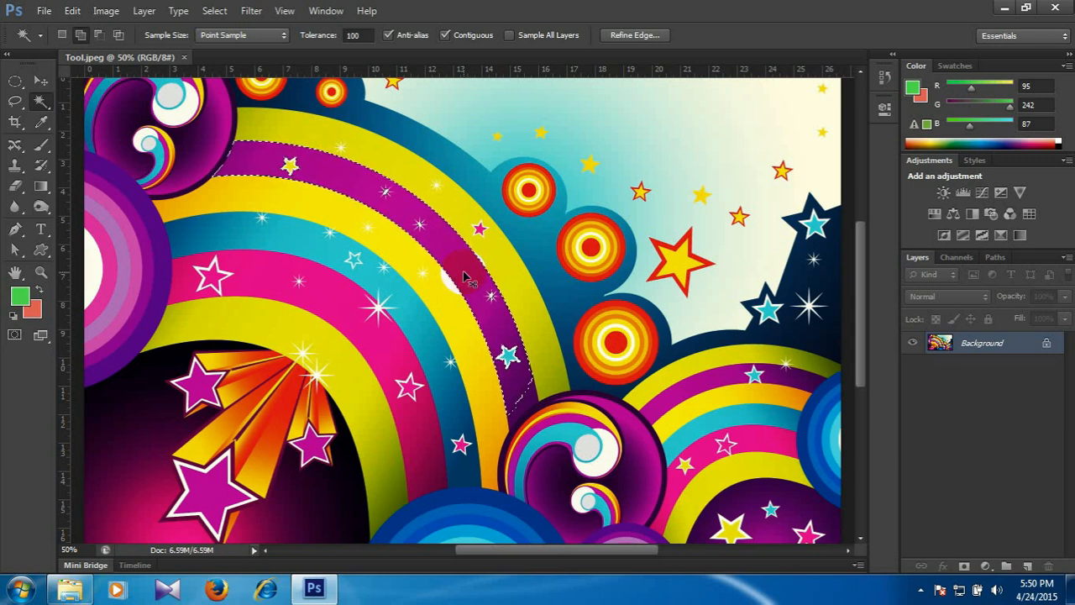
Deselect, turn off Contiguous, and sample the outer yellow-green band to select matching yellows across the whole image.
key(ctrl+d)
click(446, 35)
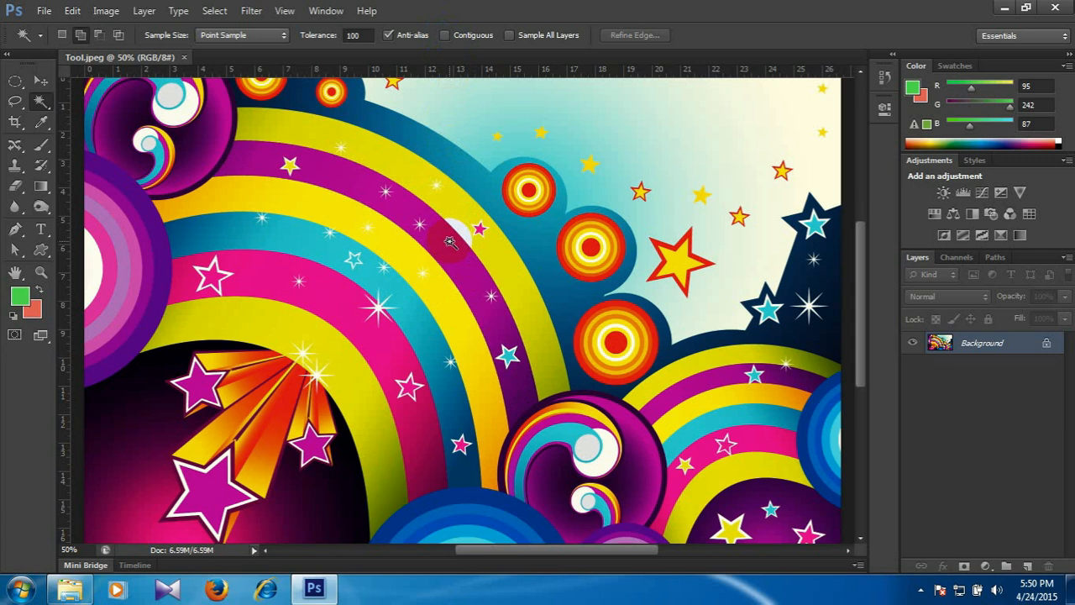
click(455, 209)
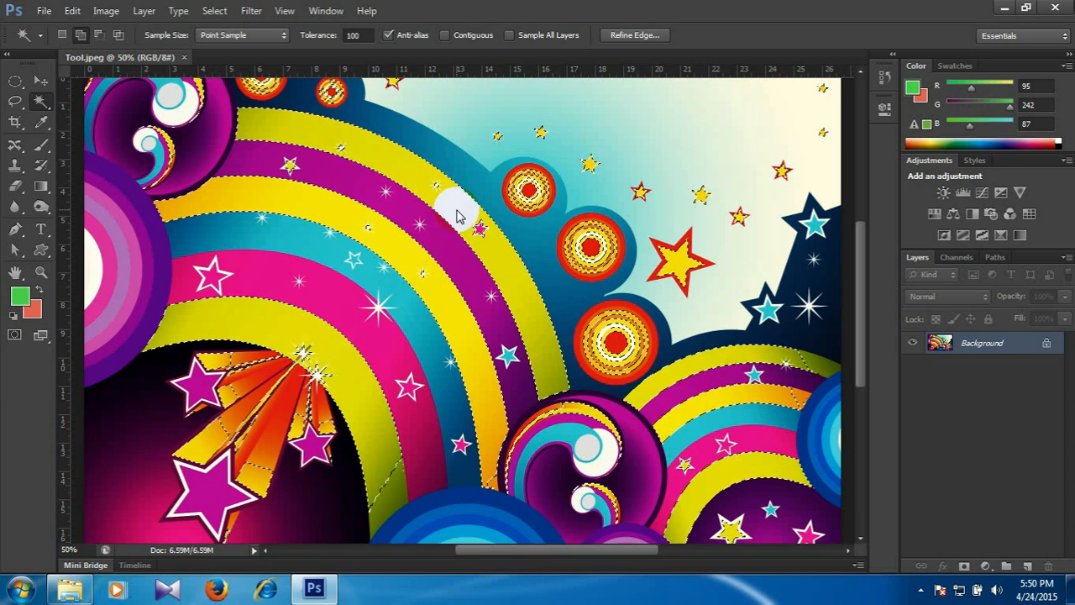
scroll(456, 216, down, 1)
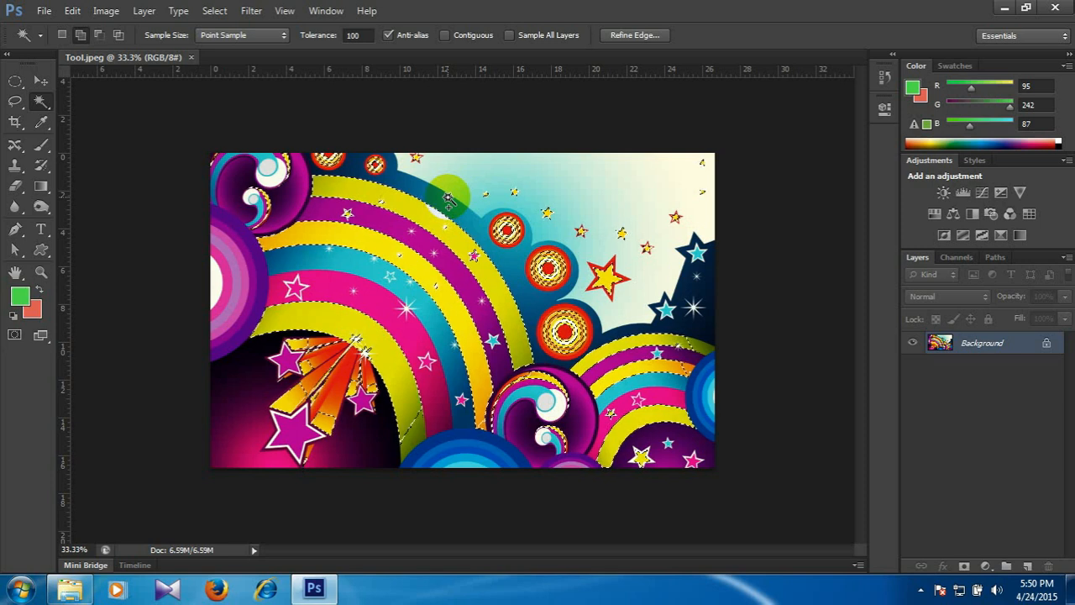
Try filling the selected yellow areas with the green foreground colour and deselecting, and undo both changes.
click(106, 187)
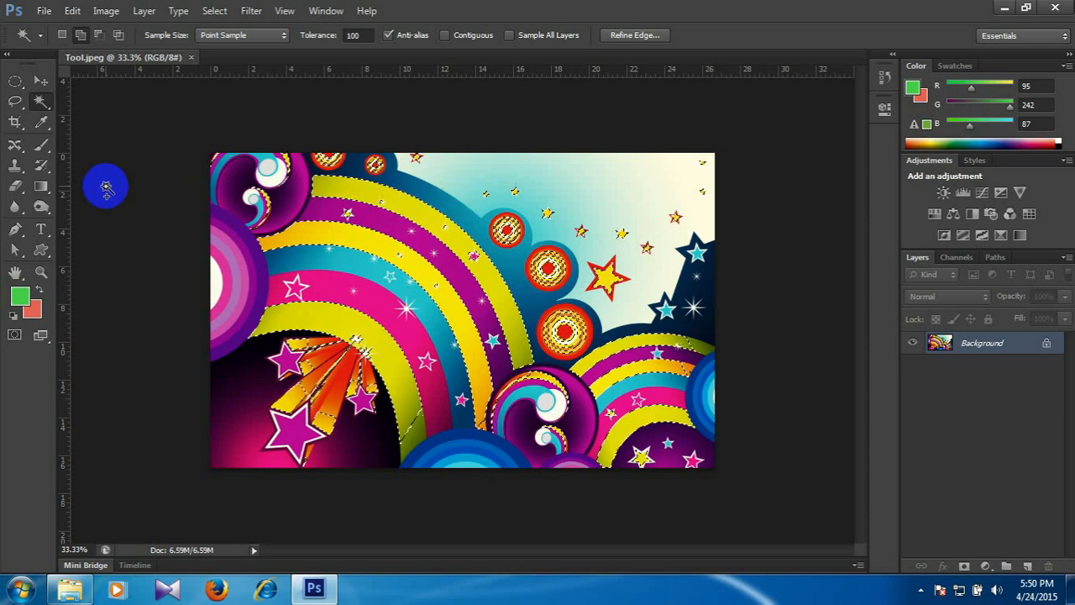
click(468, 292)
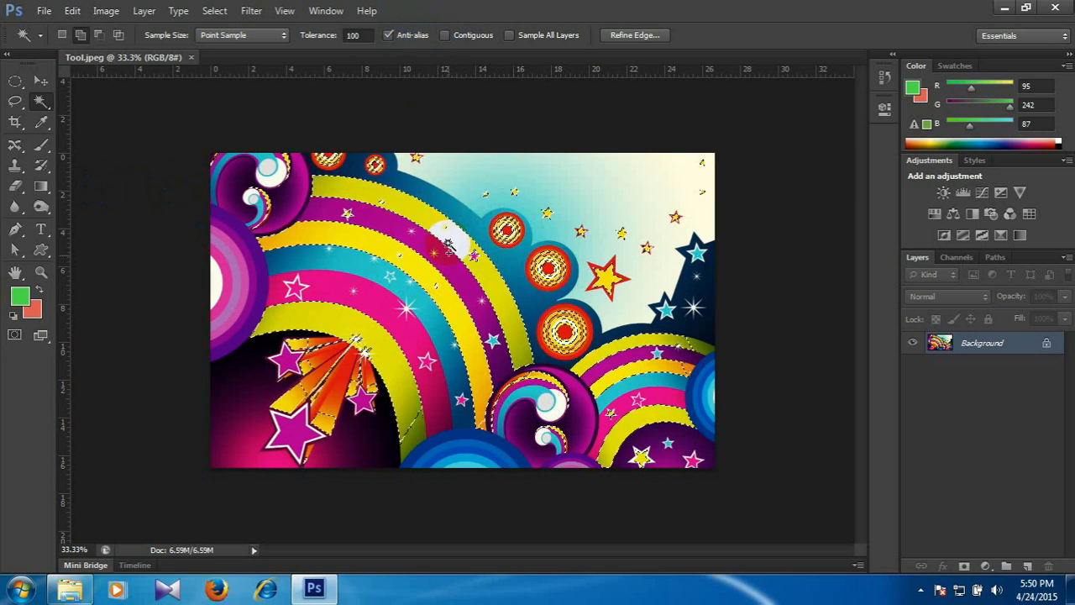
click(765, 288)
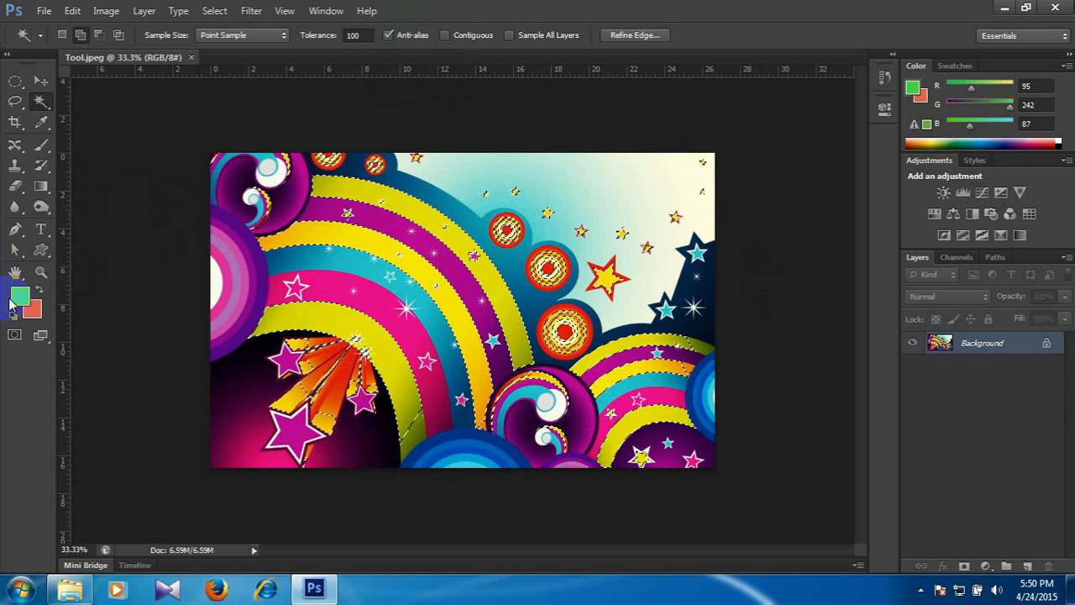
key(alt+BackSpace)
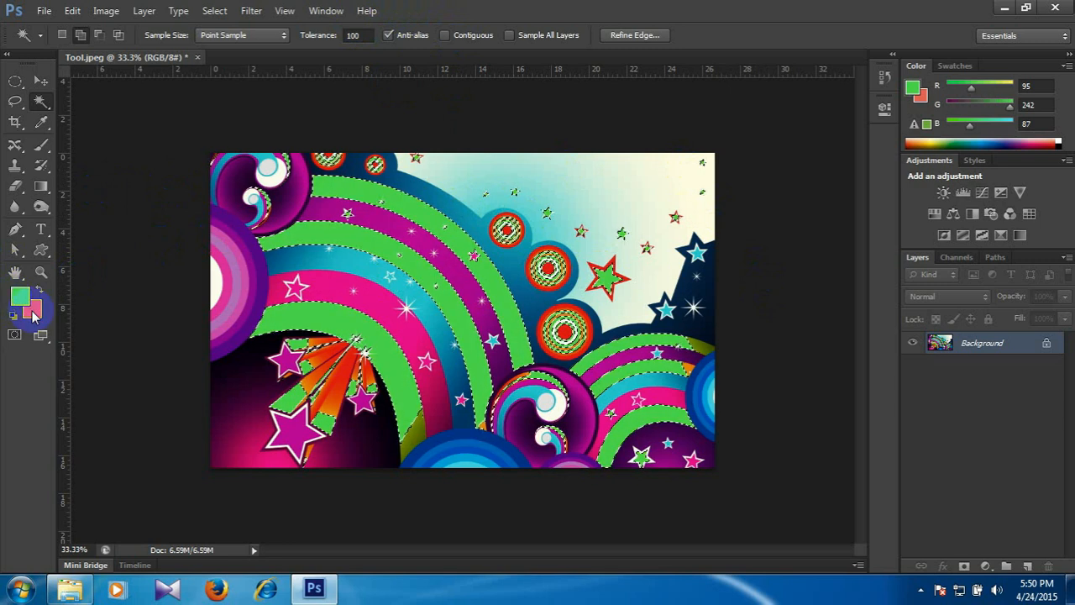
key(ctrl+d)
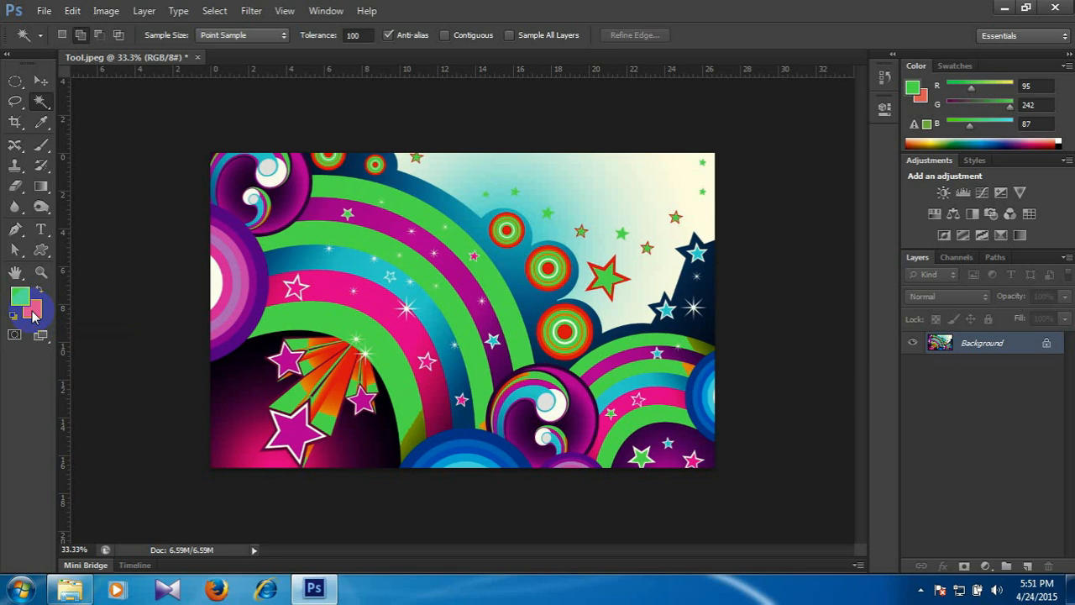
key(ctrl+alt+z)
key(ctrl+alt+z)
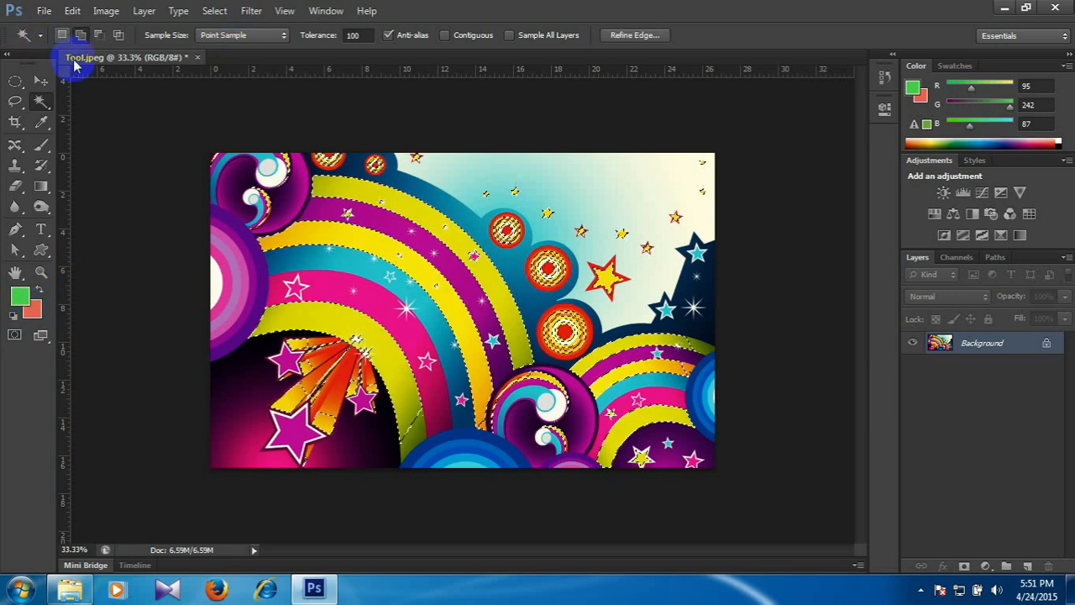
click(46, 102)
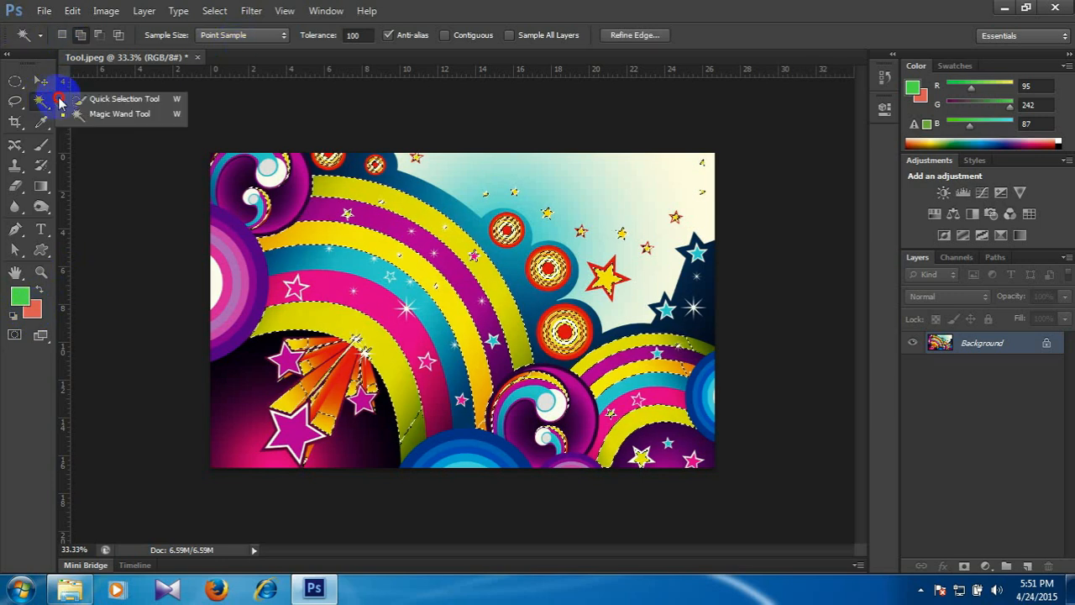
click(91, 116)
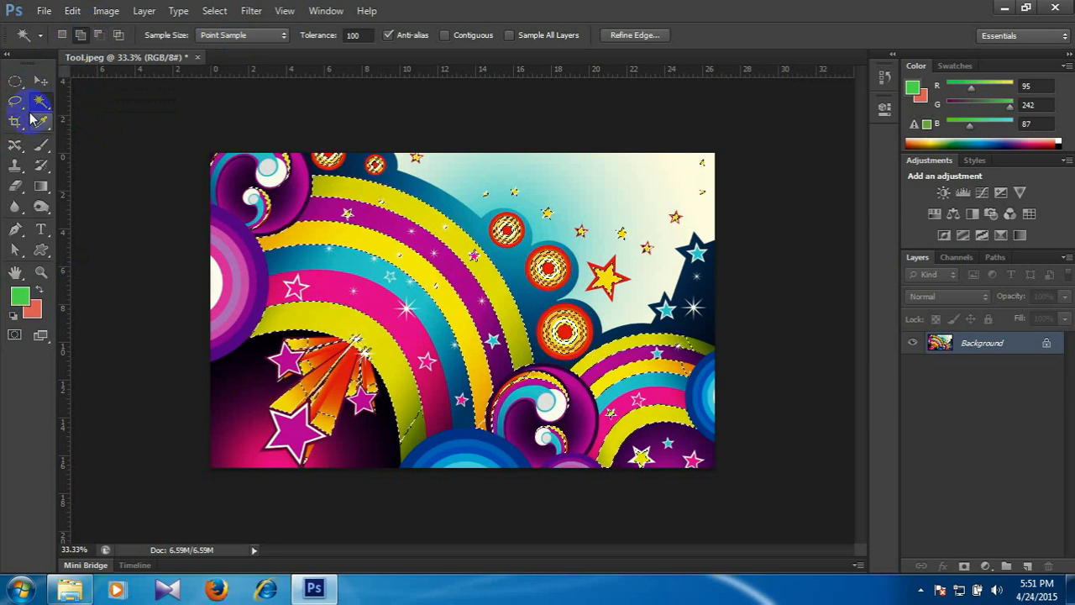
click(331, 202)
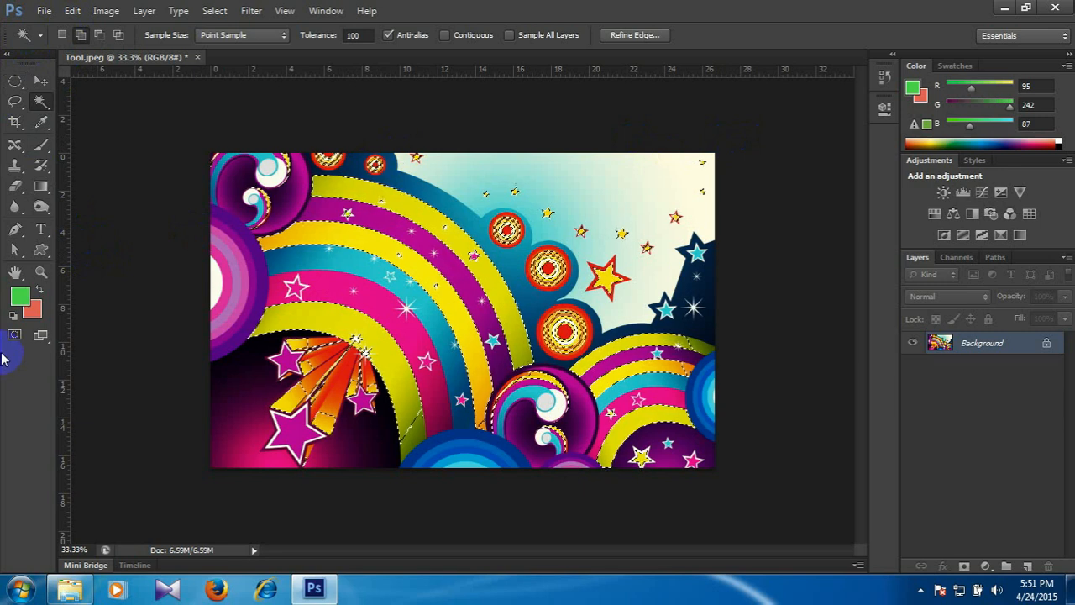
Close Tool.jpeg and return to the blank Untitled-1 document.
click(194, 59)
click(529, 233)
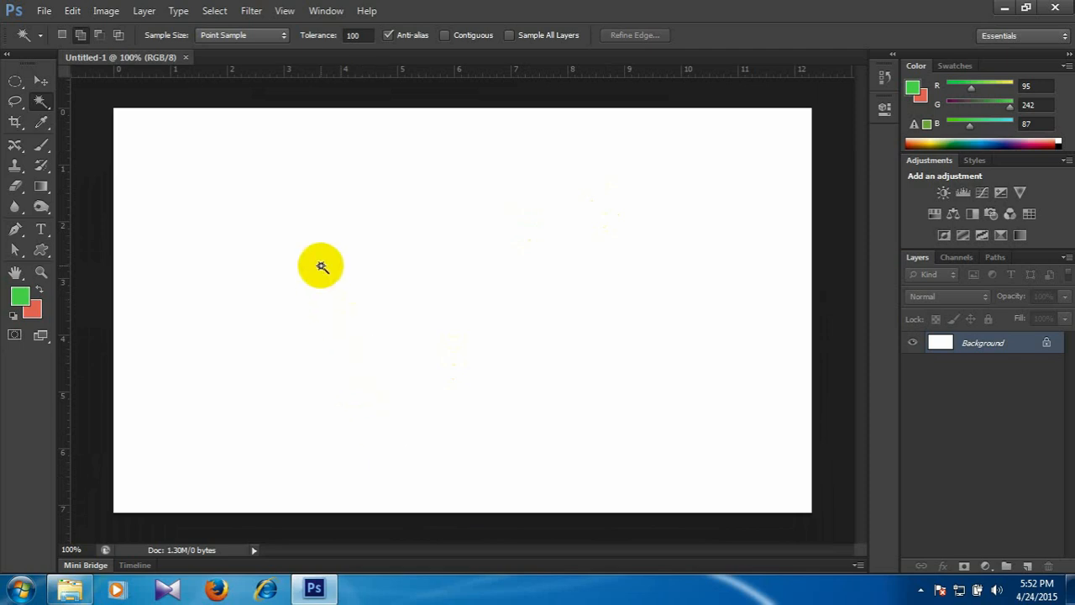
Make a circular selection about 2.3 ruler units wide on the left of the canvas with the Elliptical Marquee and add a new layer.
click(14, 83)
drag(13, 83, 71, 95)
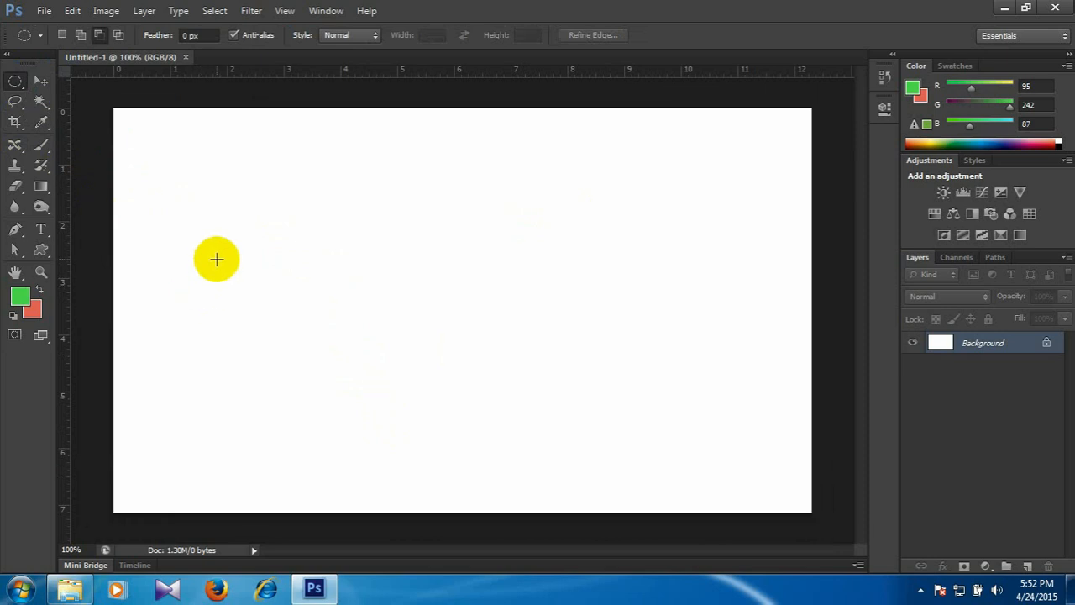
drag(192, 219, 322, 348)
click(1028, 565)
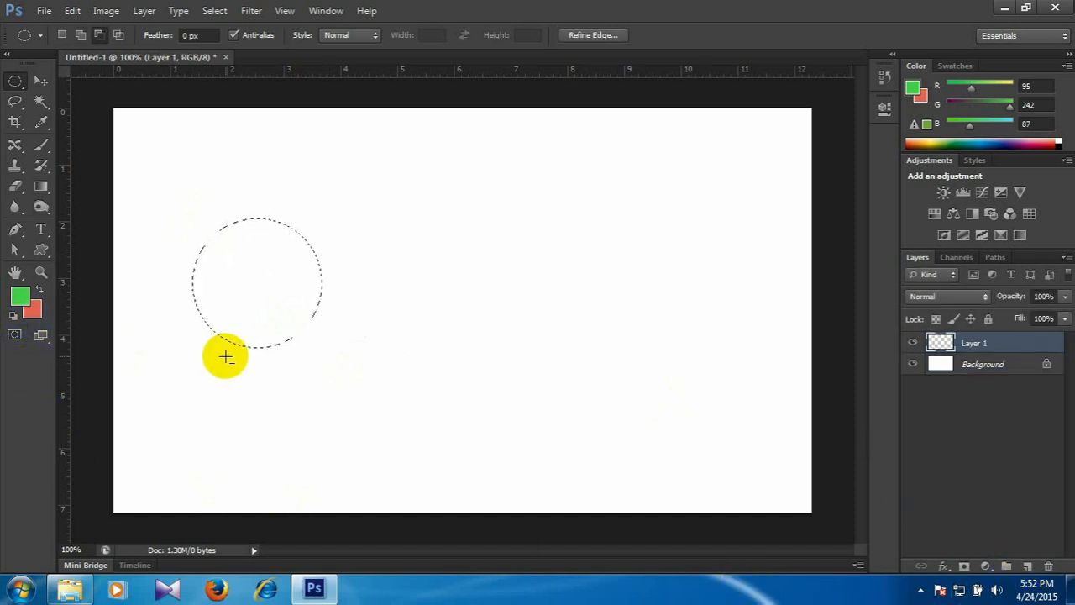
Set the background colour to a fully saturated red, fill the circular selection with the green foreground colour, and deselect.
click(27, 312)
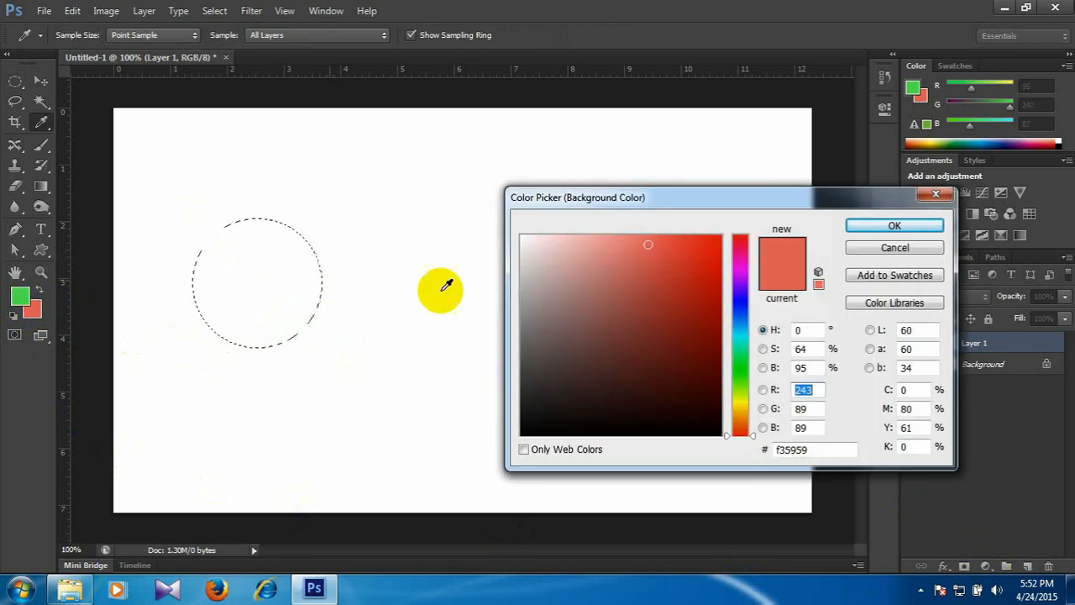
click(719, 238)
click(903, 227)
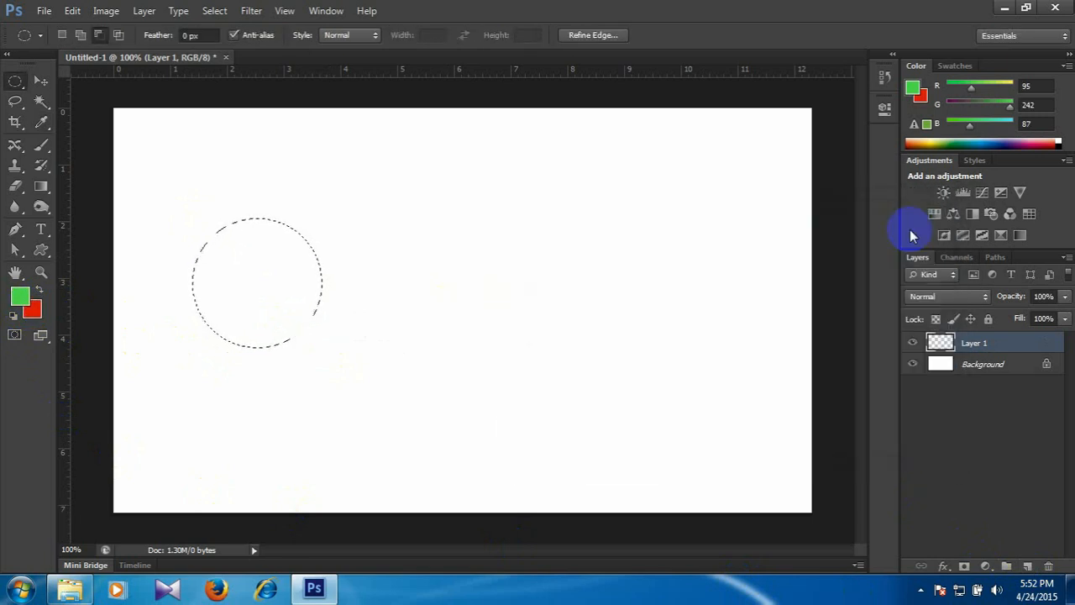
key(alt+BackSpace)
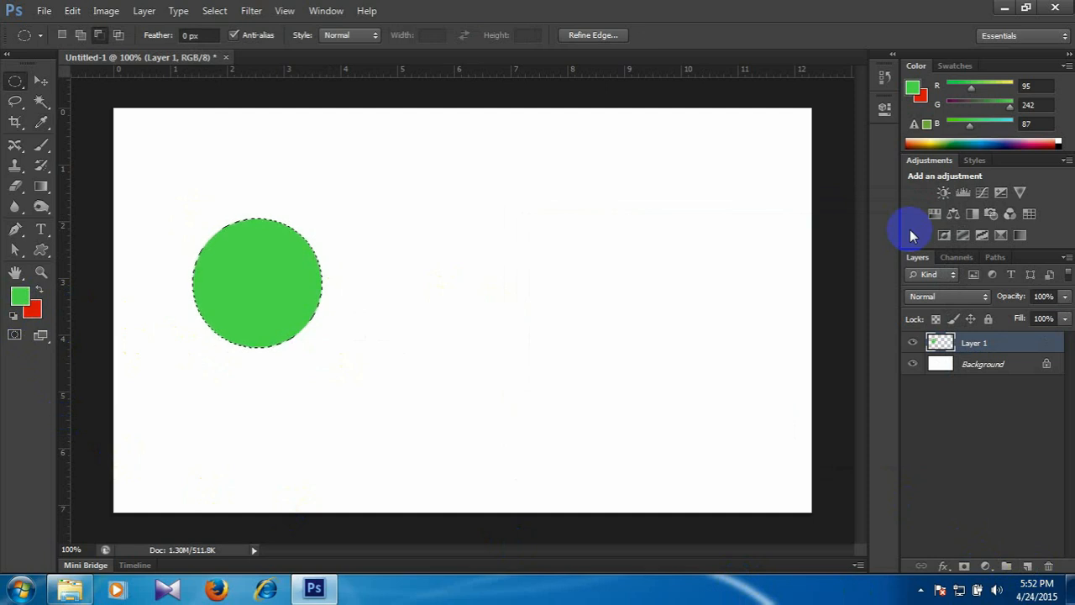
key(ctrl+d)
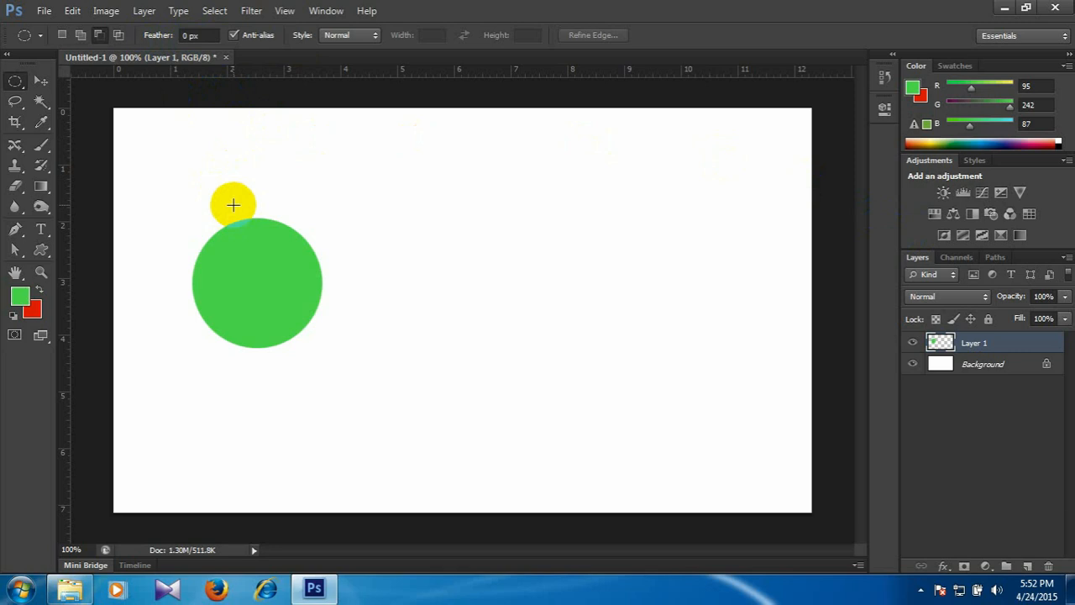
Set the Elliptical Marquee's feather to 20 px.
click(186, 36)
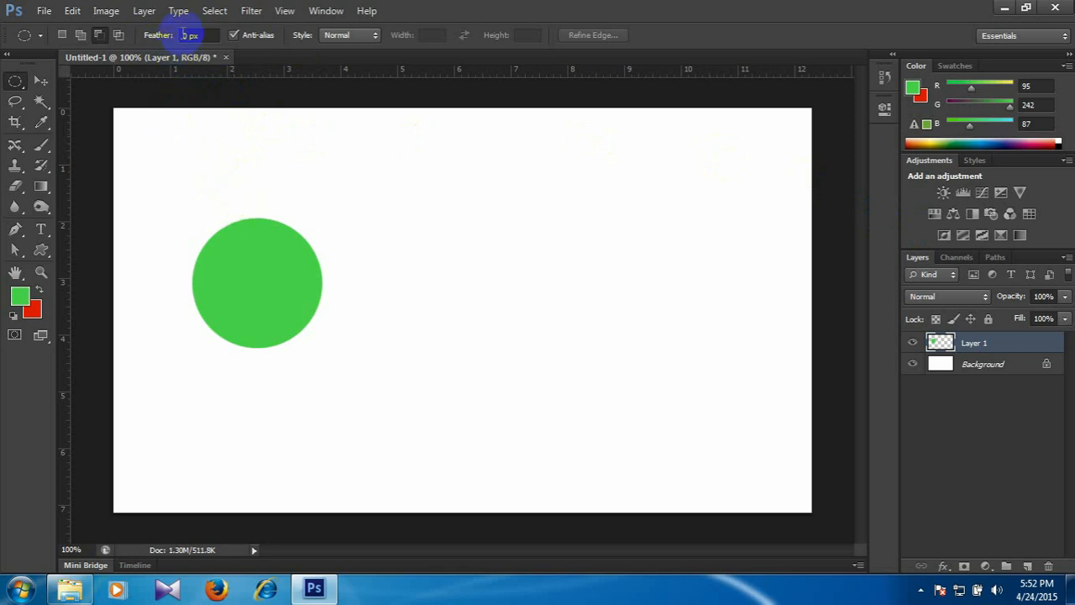
click(284, 283)
text(2)
key(Return)
click(427, 365)
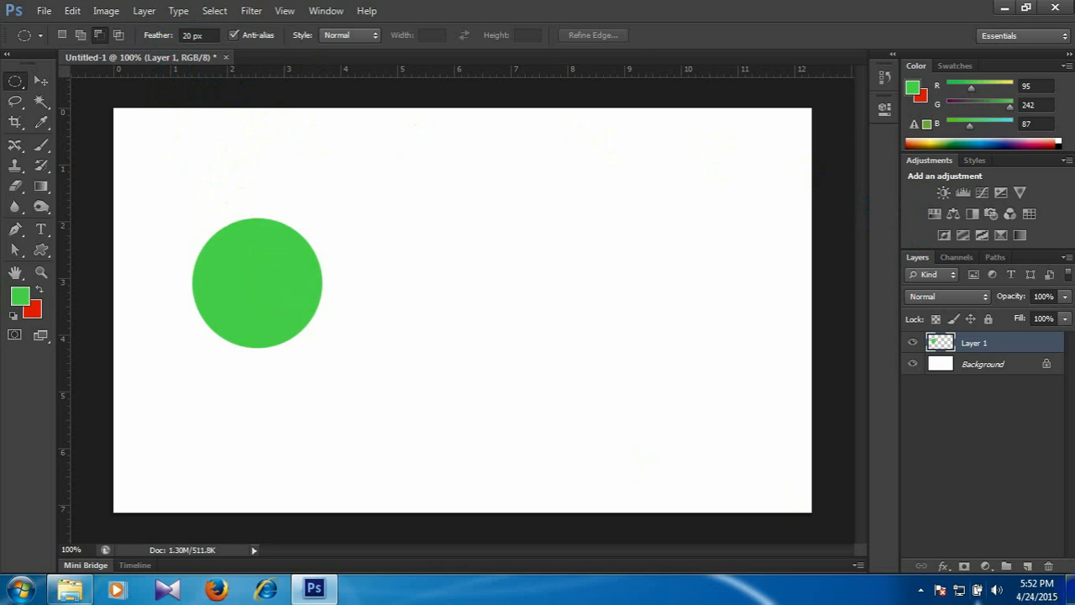
On a new layer, make a feathered circular selection beside the green circle, fill it with the green foreground colour, and deselect.
click(1027, 566)
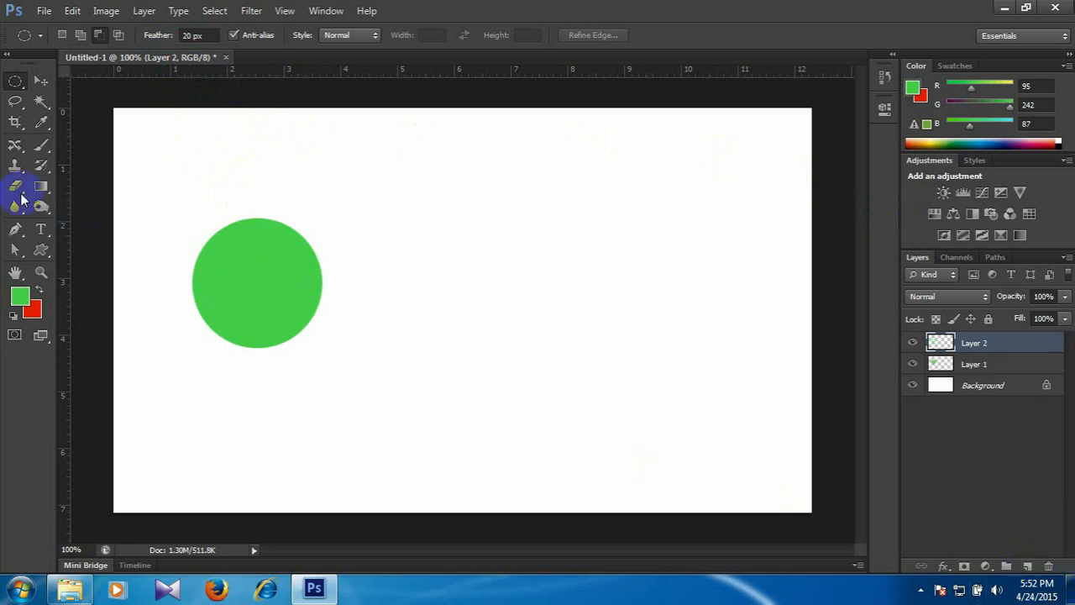
drag(363, 220, 520, 355)
drag(521, 353, 519, 353)
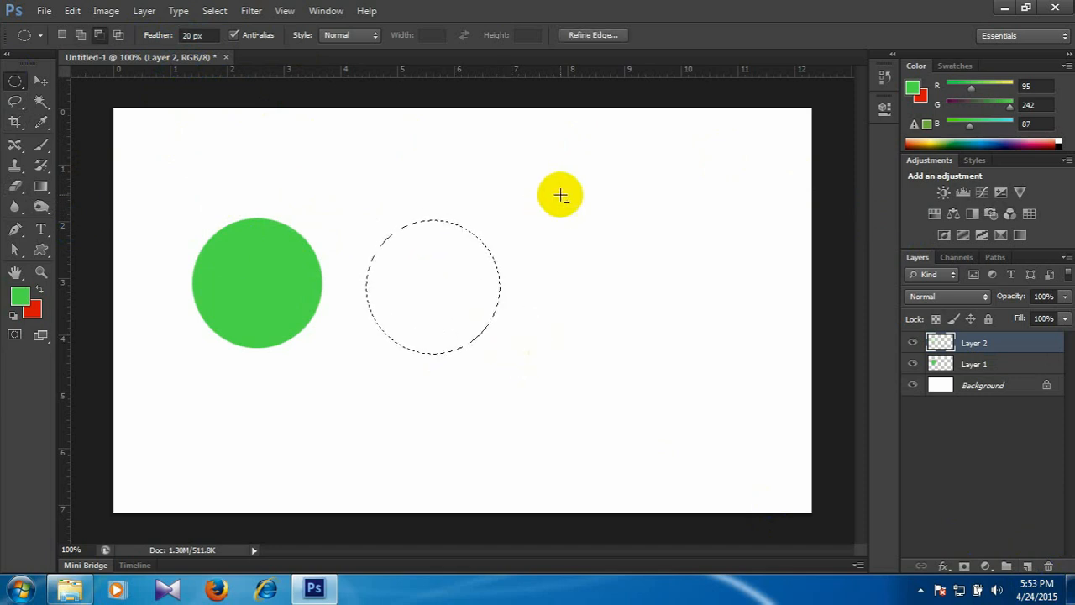
key(alt+BackSpace)
key(ctrl+d)
Compare the sharp edge of the unfeathered circle with the soft edge of the 20 px feathered circle up close.
key(ctrl+plus)
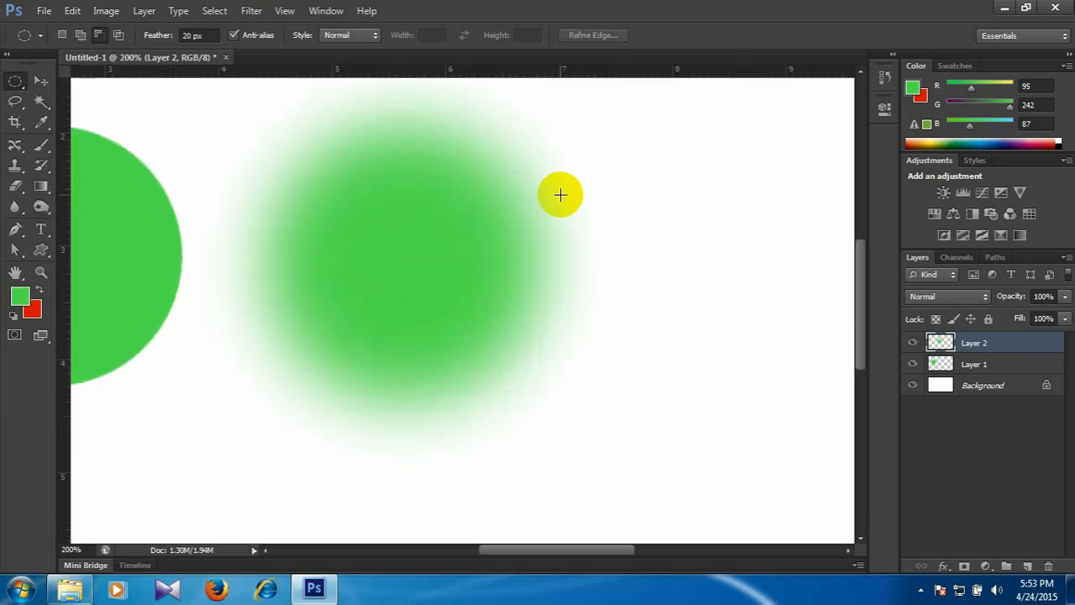
drag(351, 311, 577, 358)
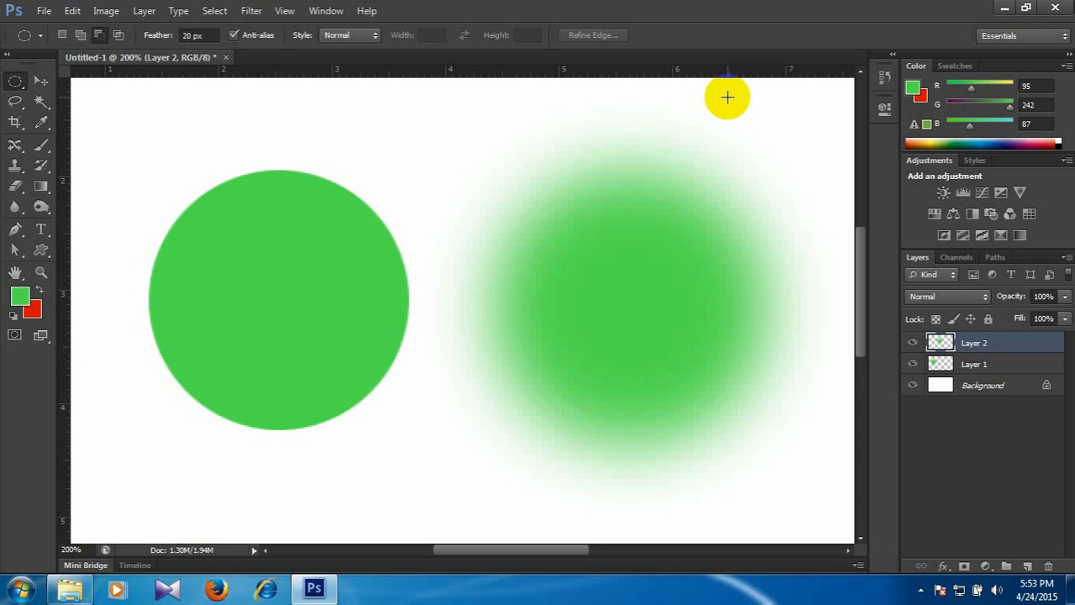
key(ctrl+plus)
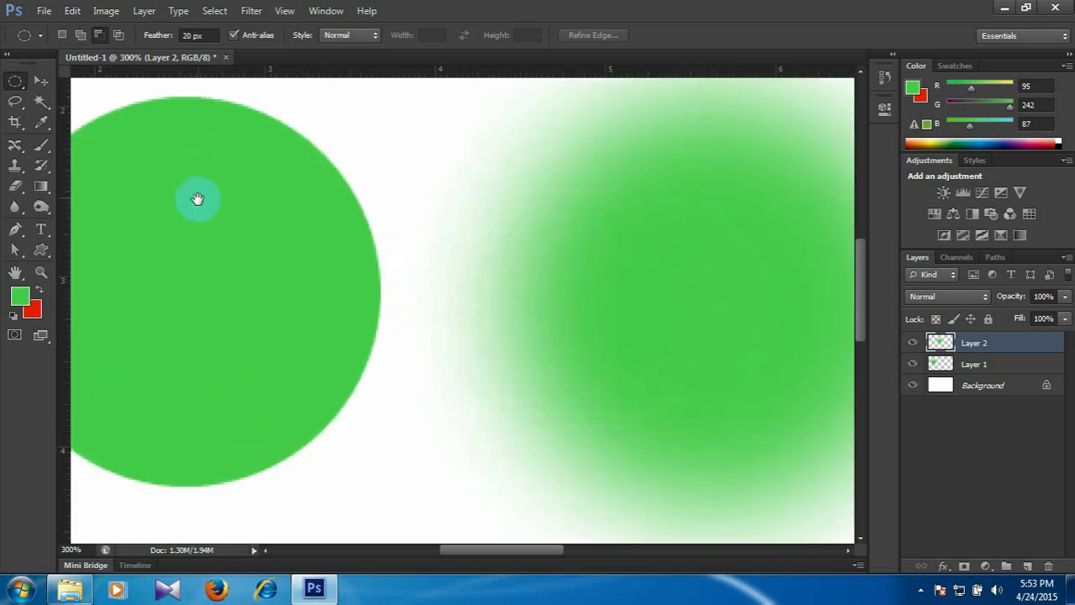
drag(198, 200, 349, 193)
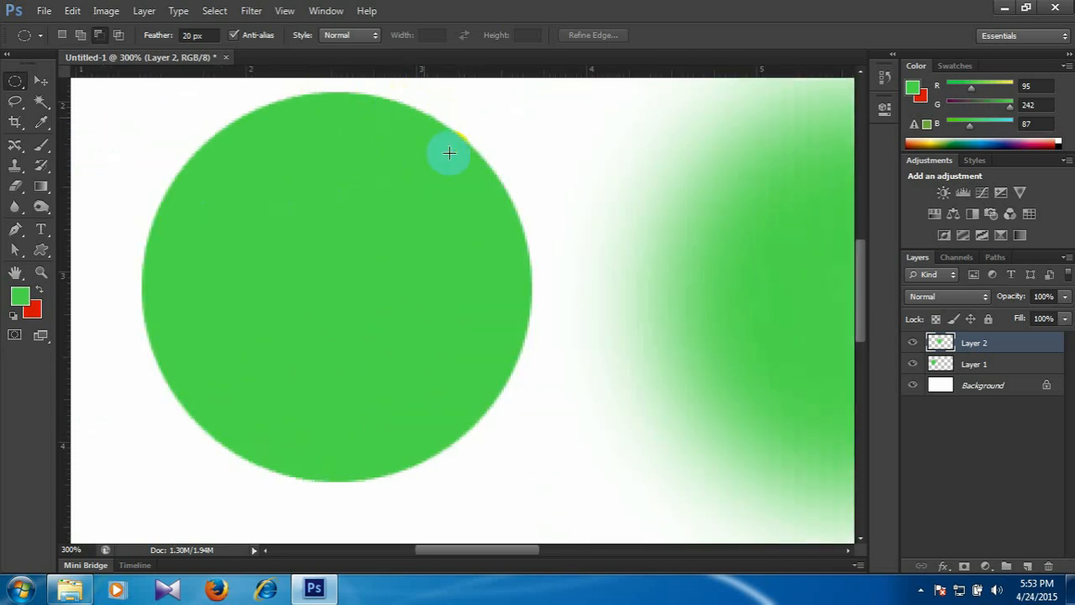
drag(482, 224, 391, 211)
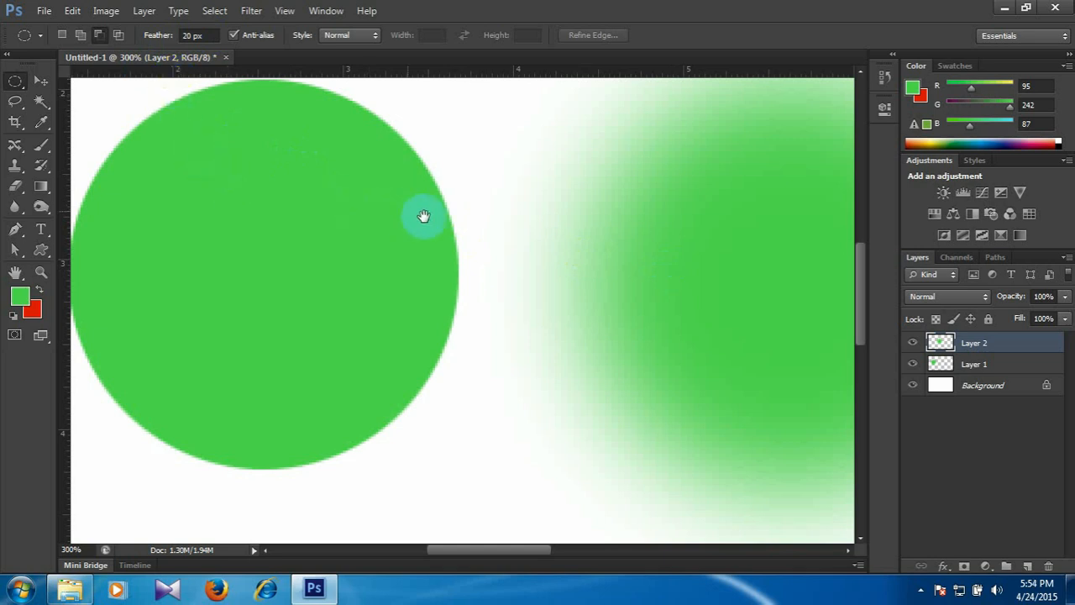
Set the Elliptical Marquee's feather to 5 px.
drag(451, 297, 296, 405)
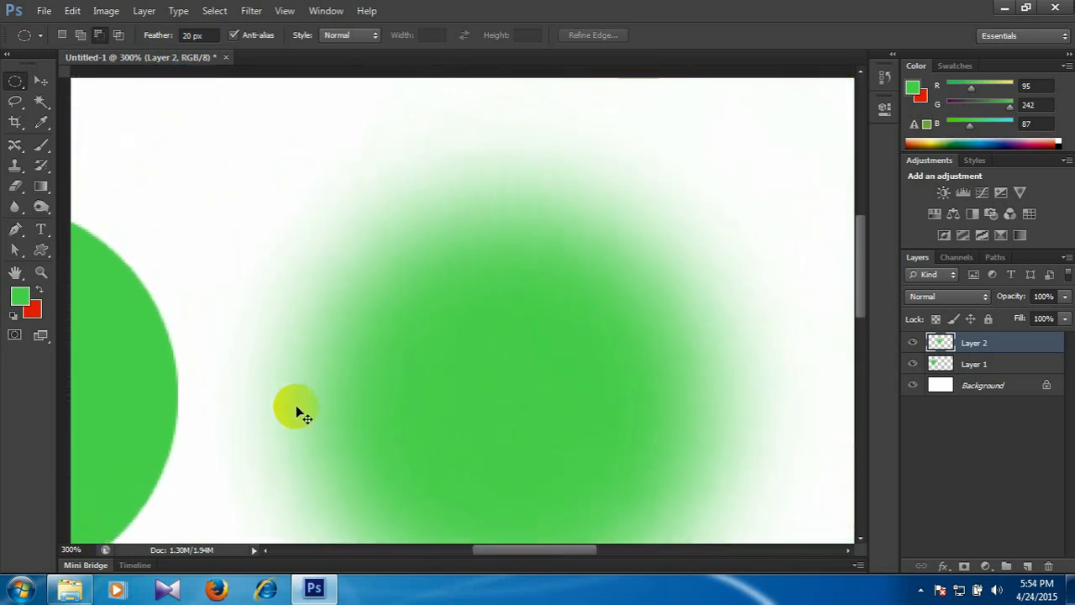
key(ctrl+minus)
key(ctrl+minus)
key(ctrl+minus)
click(189, 34)
text(5)
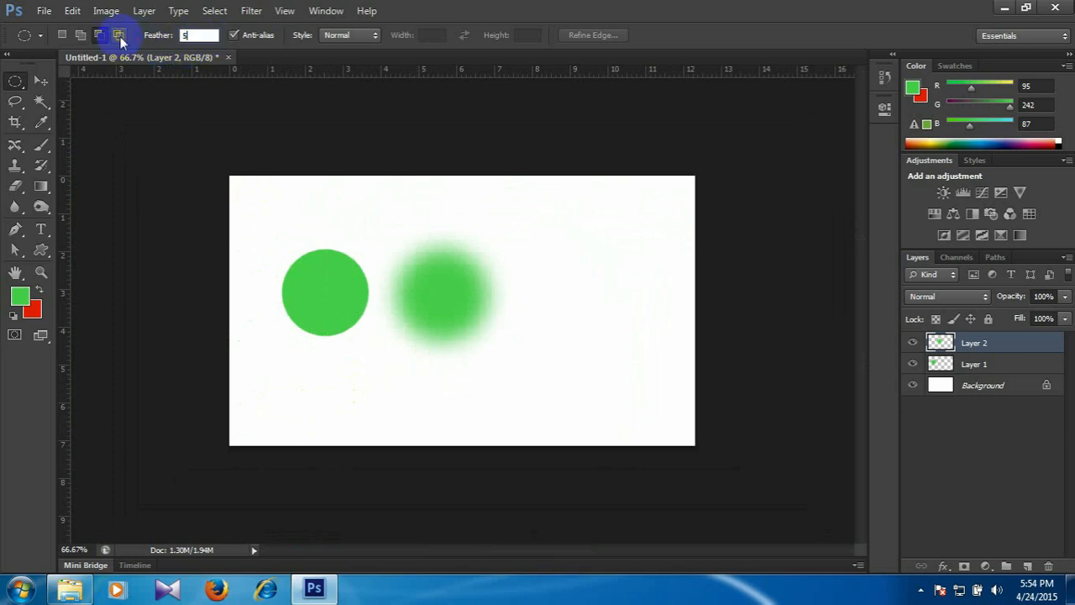
Make a circular selection on the empty area beside the blurred circle, fill it with the green foreground colour, and deselect.
drag(546, 252, 642, 338)
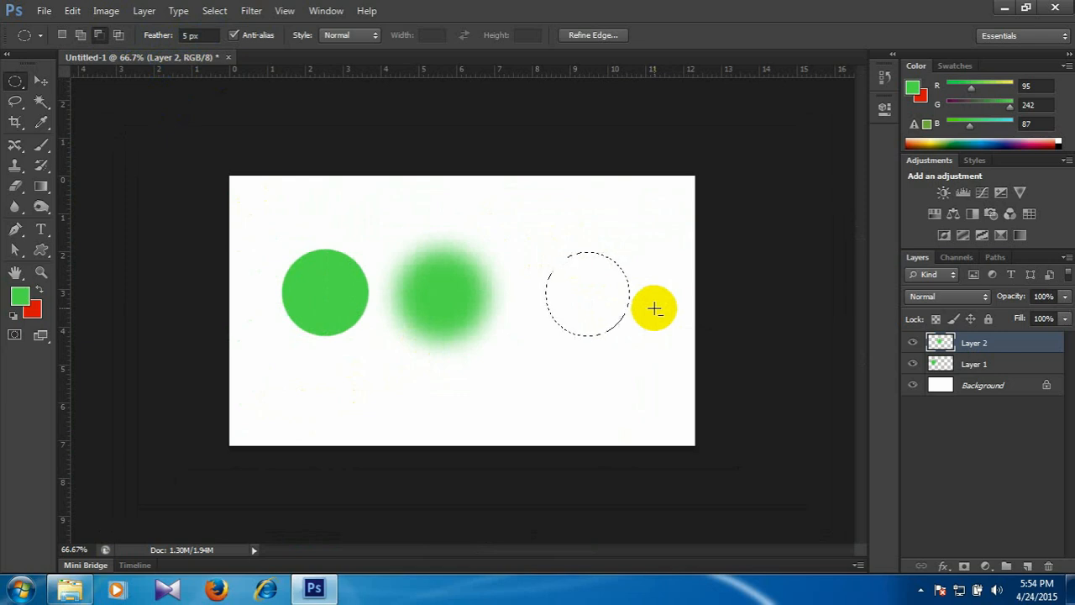
key(alt+BackSpace)
key(ctrl+d)
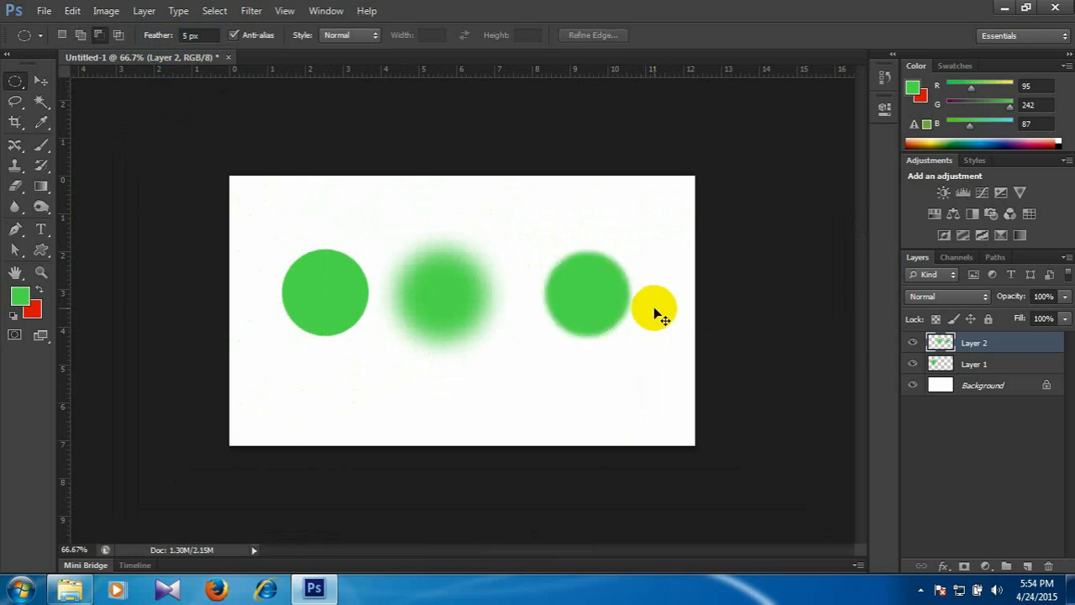
Examine up close how the edges differ between the unfeathered, 20 px feathered and 5 px feathered circles.
key(ctrl+plus)
key(ctrl+plus)
key(ctrl+plus)
key(space)
drag(728, 309, 377, 372)
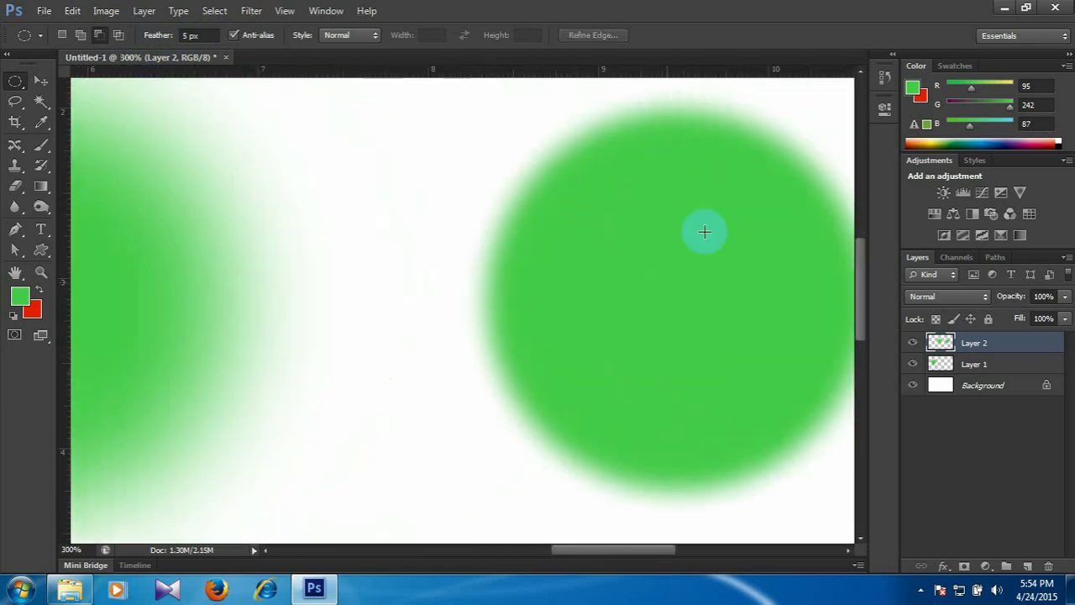
key(space)
drag(336, 333, 529, 346)
drag(311, 345, 546, 361)
drag(332, 232, 372, 245)
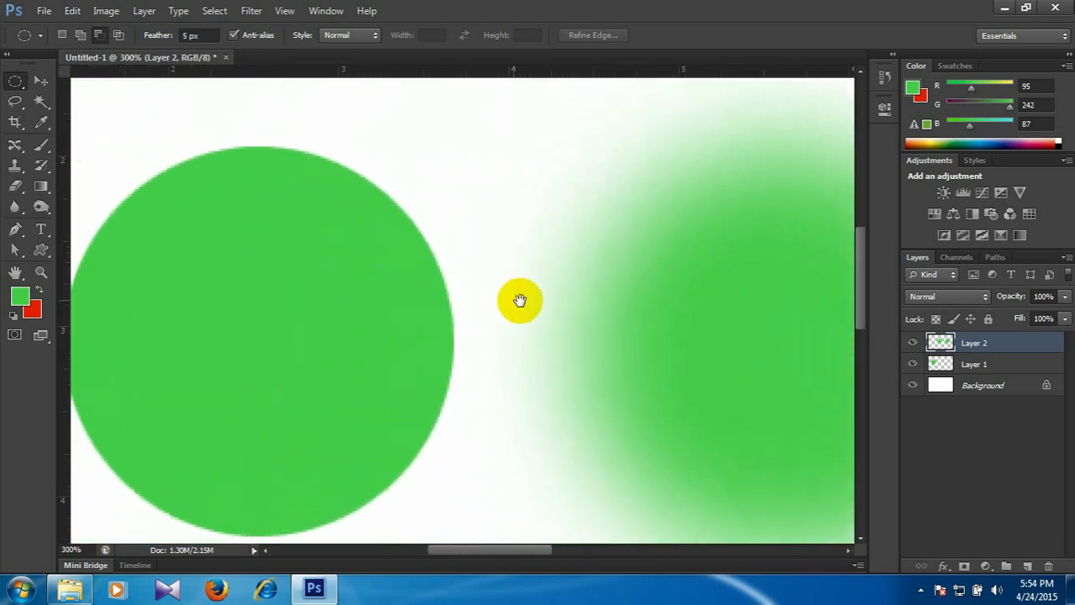
drag(646, 314, 411, 314)
drag(731, 299, 671, 291)
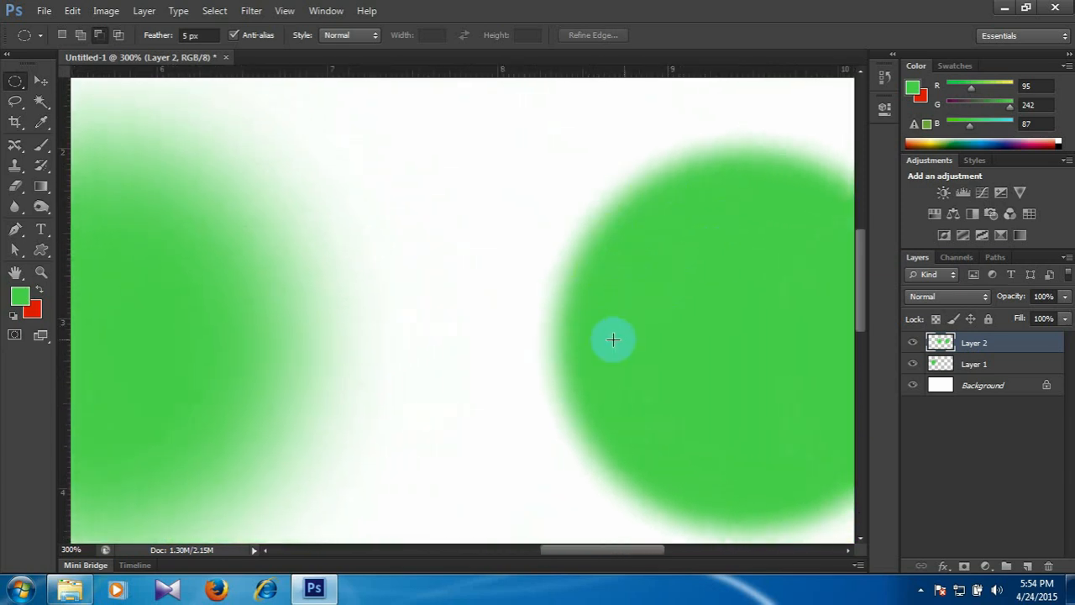
drag(535, 331, 672, 330)
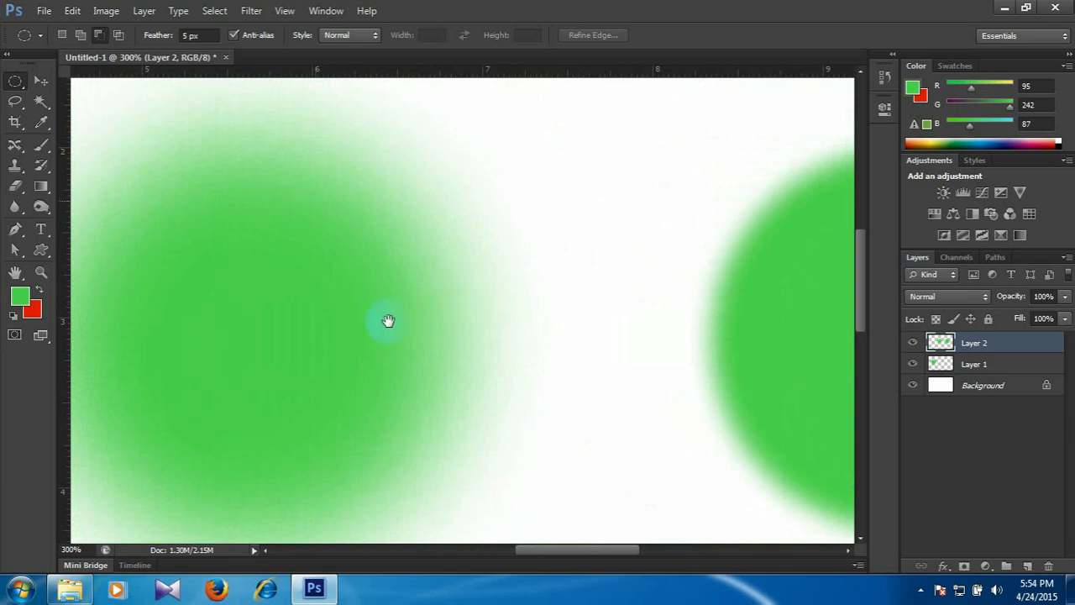
drag(393, 326, 626, 216)
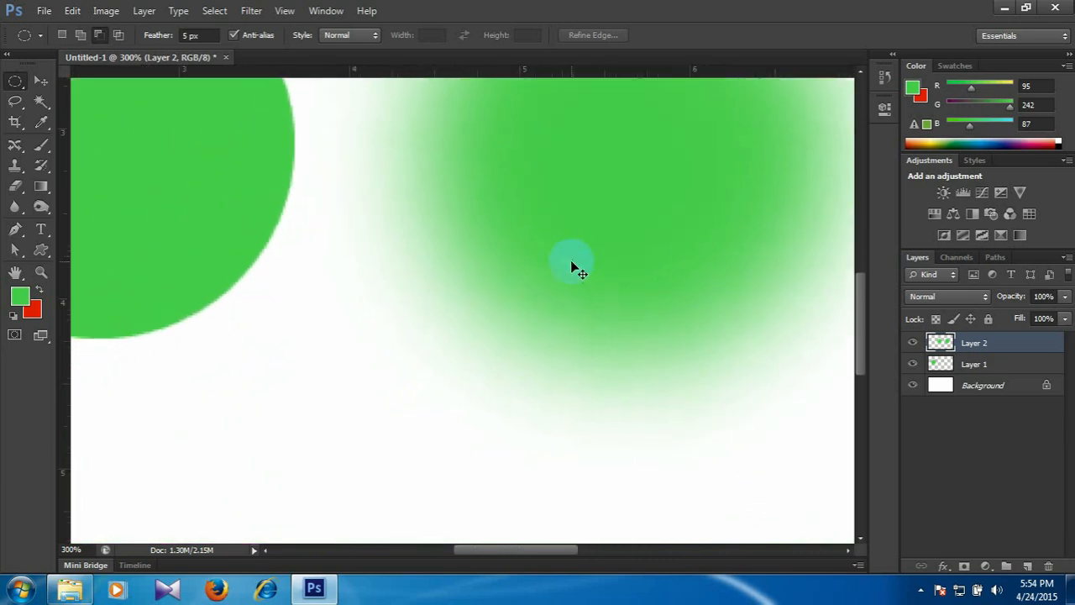
Delete both layers holding the green circles, leaving only the white Background.
key(ctrl+minus)
key(ctrl+minus)
key(ctrl+minus)
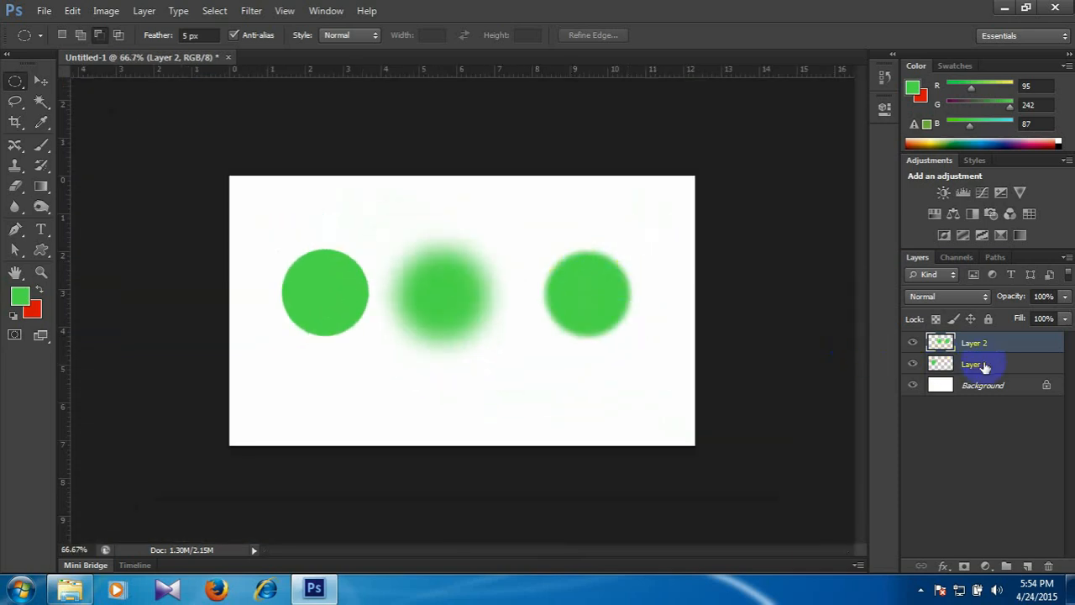
shift+click(977, 365)
click(1048, 566)
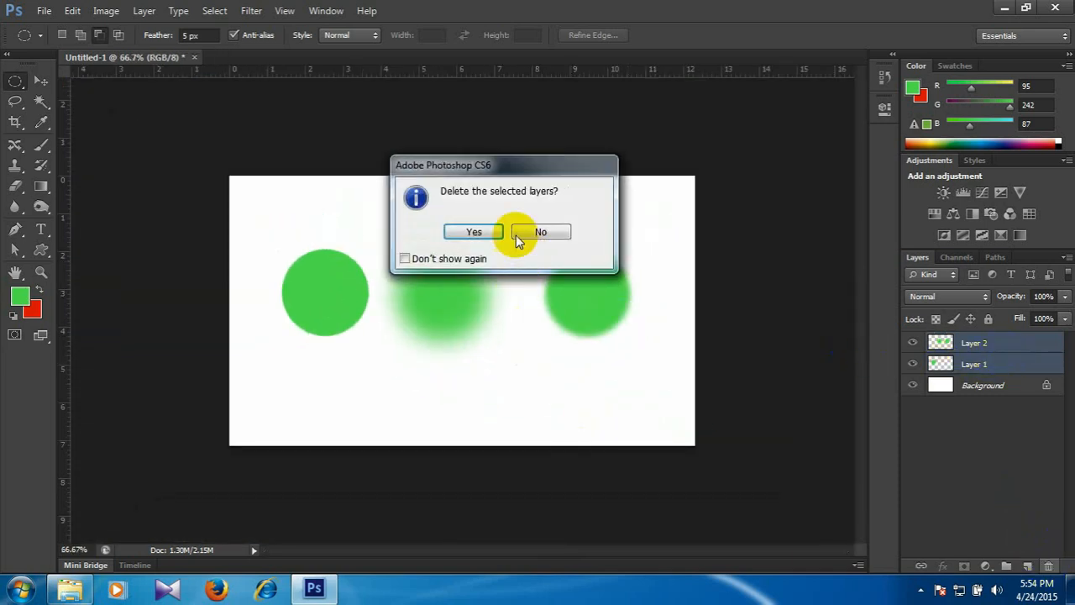
click(476, 233)
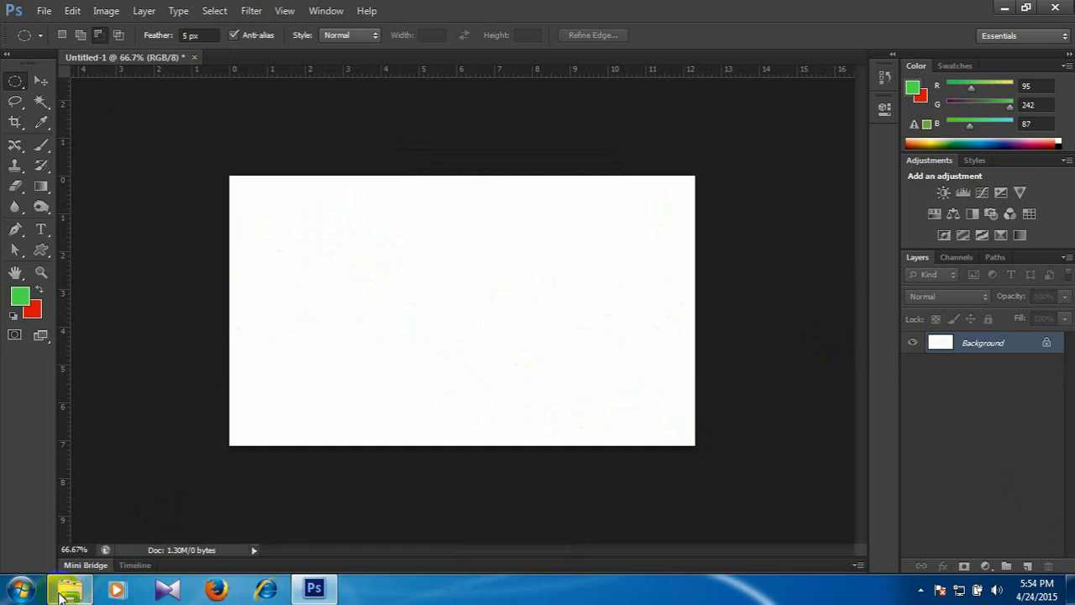
Open Quick selection tool.jpg from the Class # 2 folder in Photoshop.
click(67, 592)
click(818, 144)
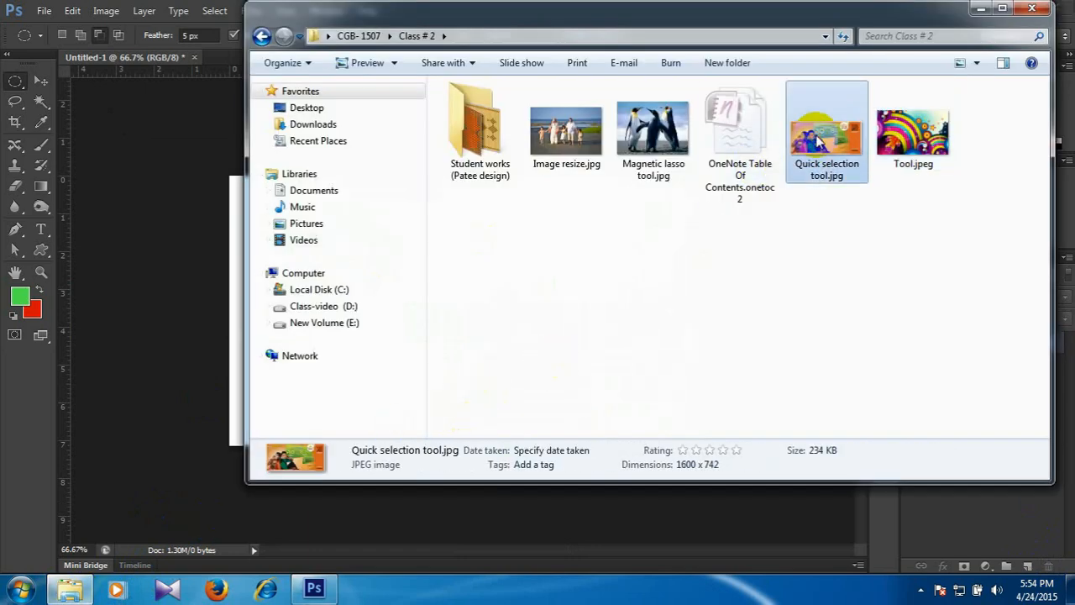
double_click(818, 144)
click(1061, 20)
click(977, 507)
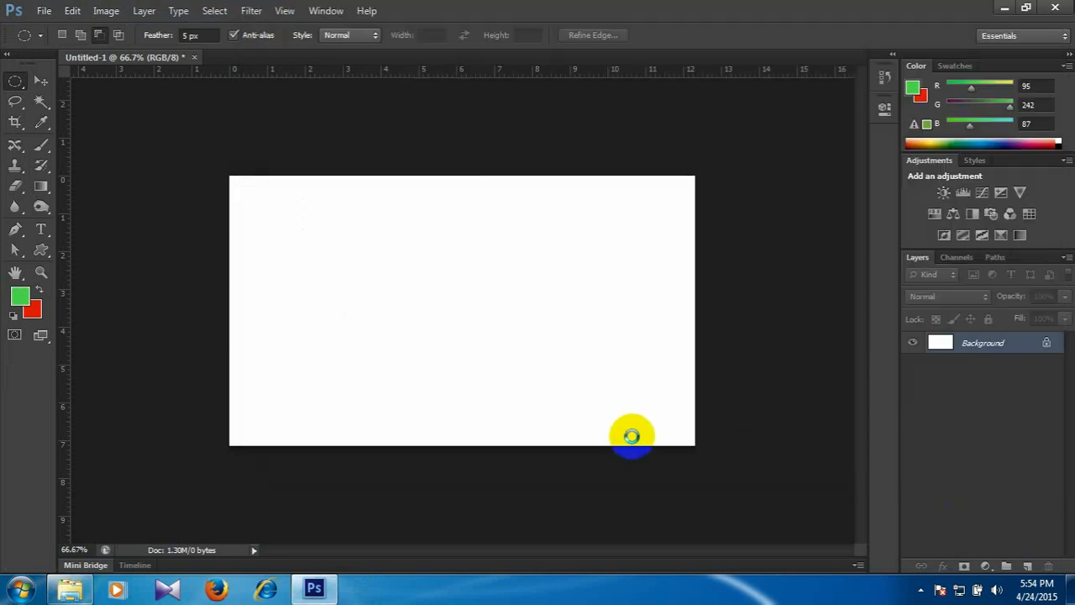
Set the Elliptical Marquee's feather to 0 px and make a circular selection around the couple's heads and shoulders.
click(101, 52)
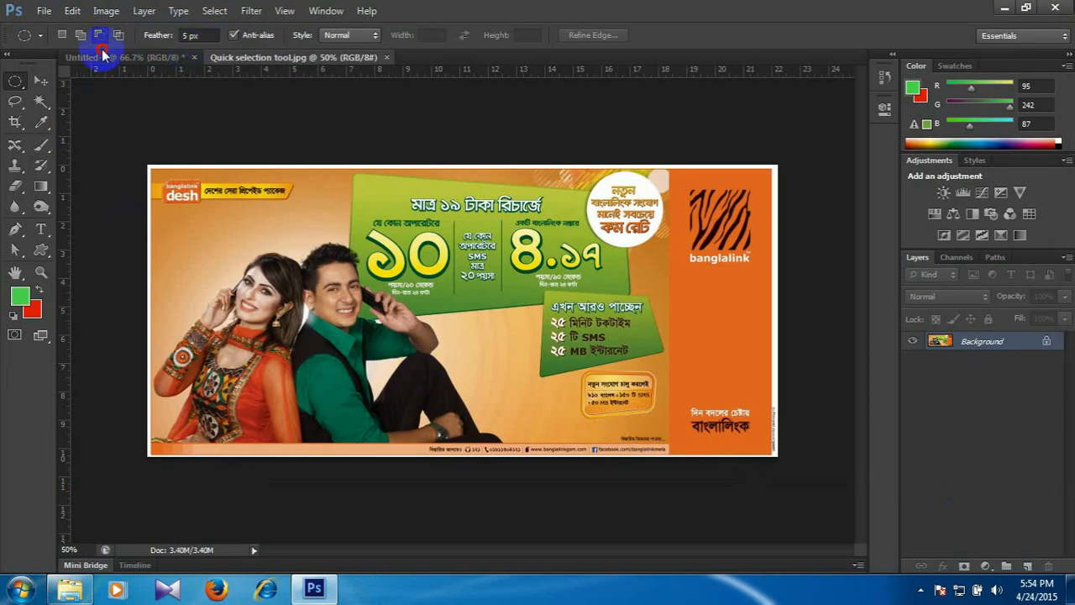
click(186, 34)
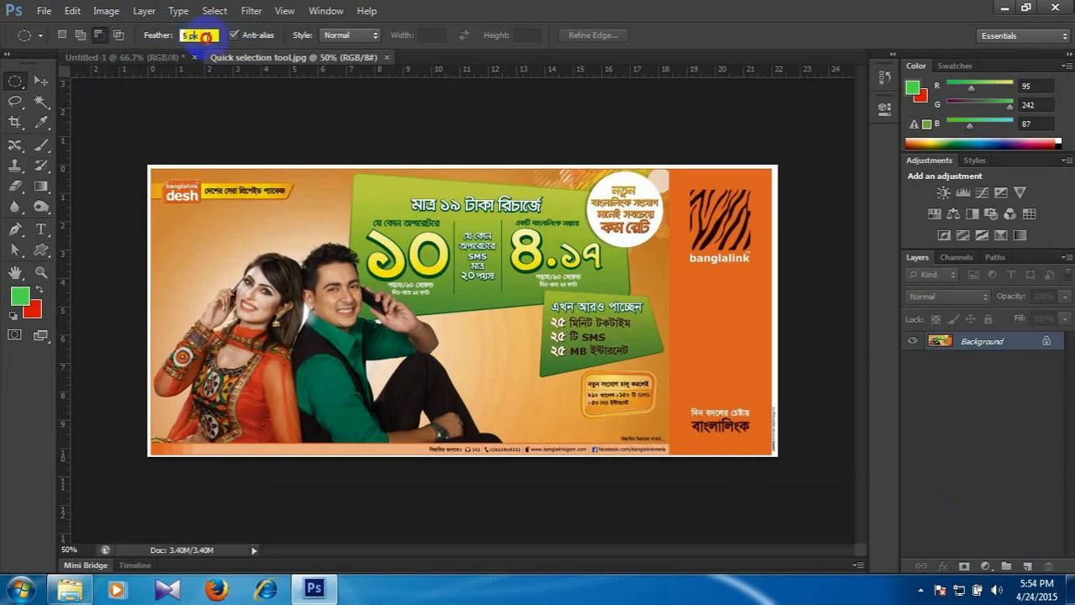
text(0)
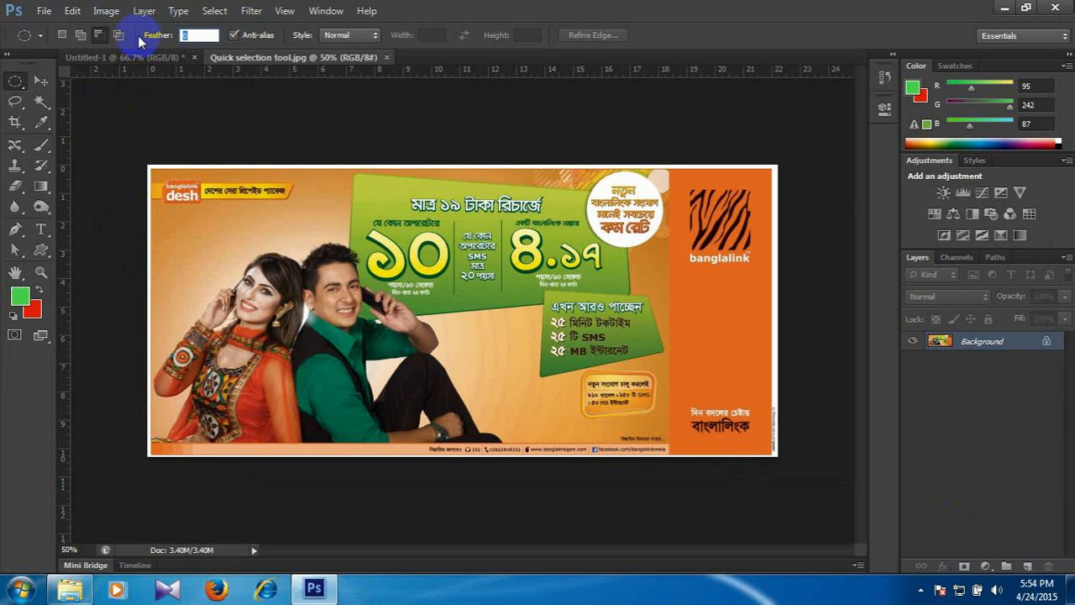
click(222, 234)
drag(223, 235, 389, 406)
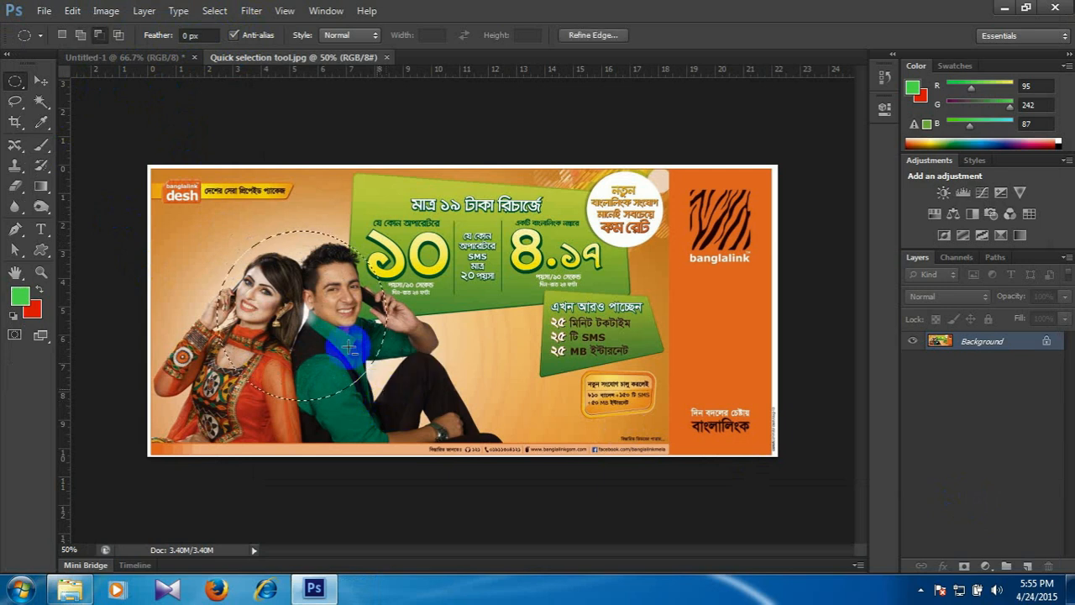
Move the selected circle into the Untitled-1 document, scale it to about 66%, and place it on the canvas's left half.
click(40, 81)
drag(189, 236, 357, 299)
key(ctrl+t)
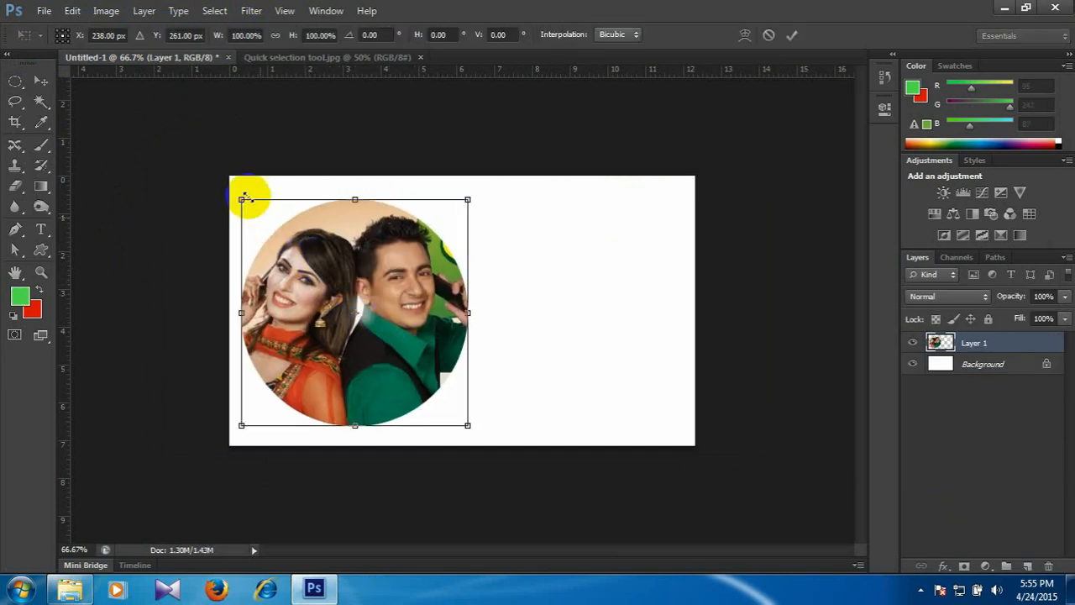
drag(244, 199, 275, 242)
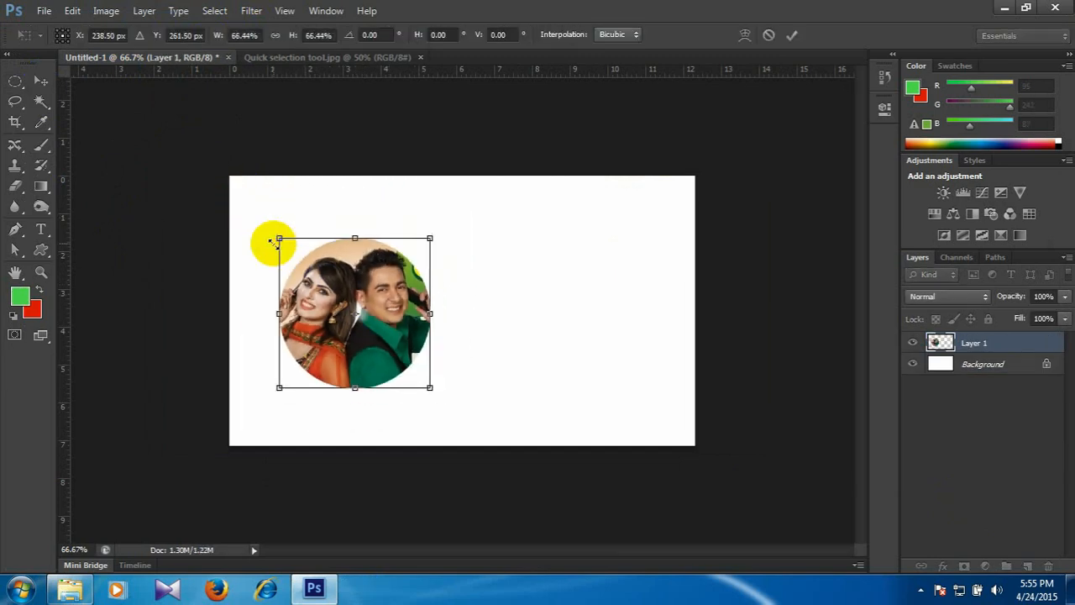
key(Return)
drag(336, 279, 305, 269)
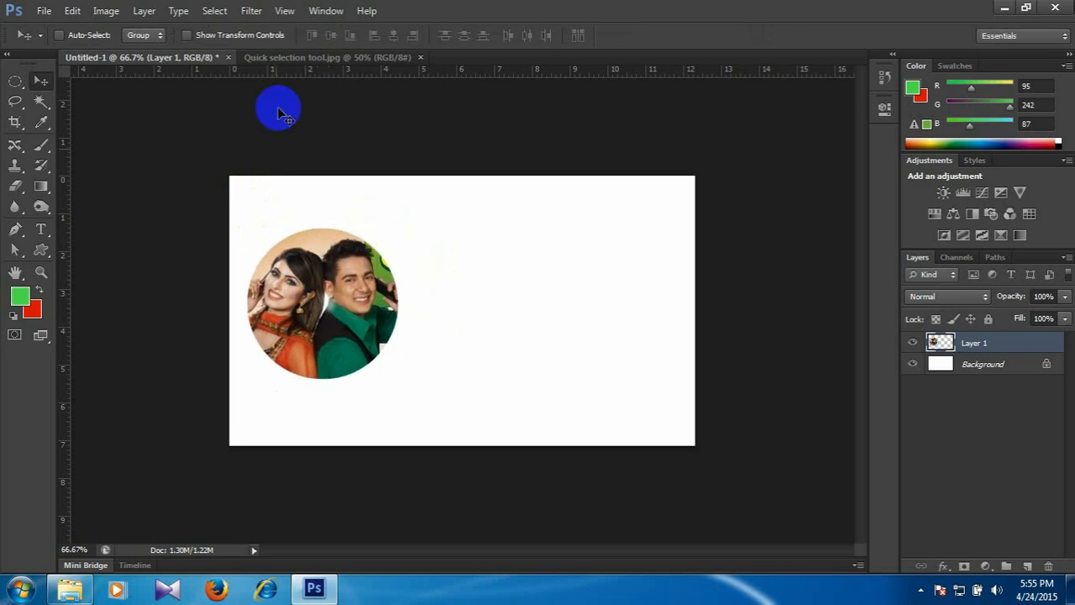
Back in Quick selection tool.jpg, set the Elliptical Marquee's feather to 20 px and select the same circular area around the couple.
click(296, 59)
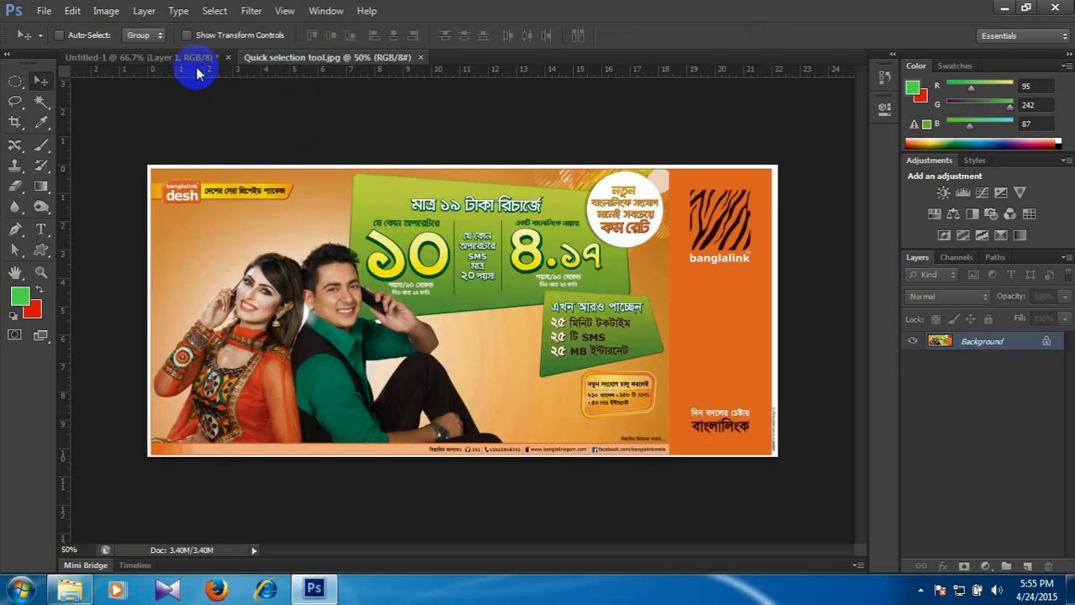
click(15, 81)
click(189, 35)
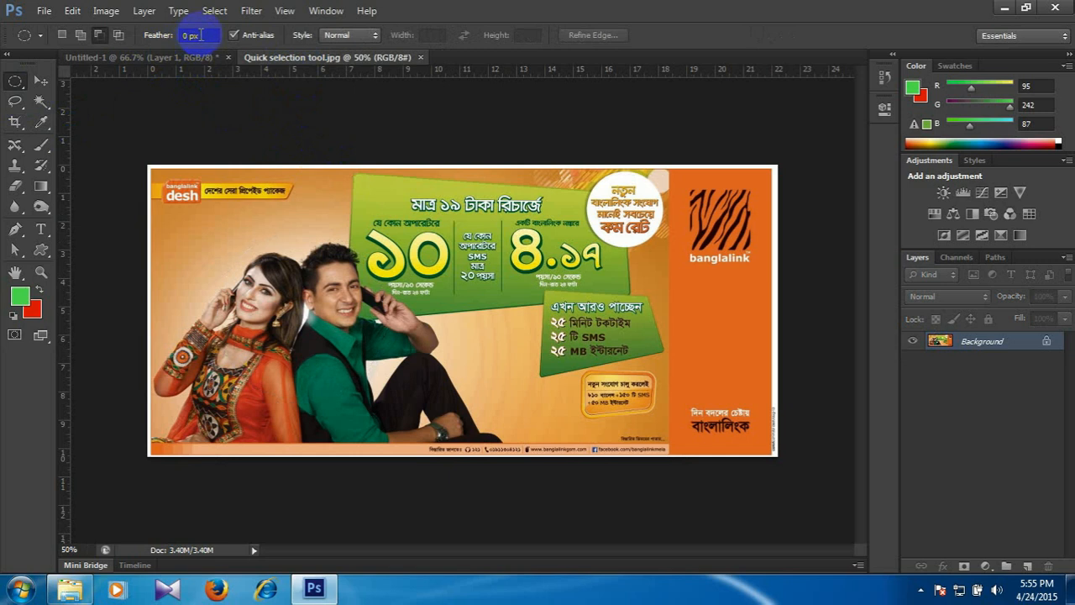
click(224, 106)
click(190, 35)
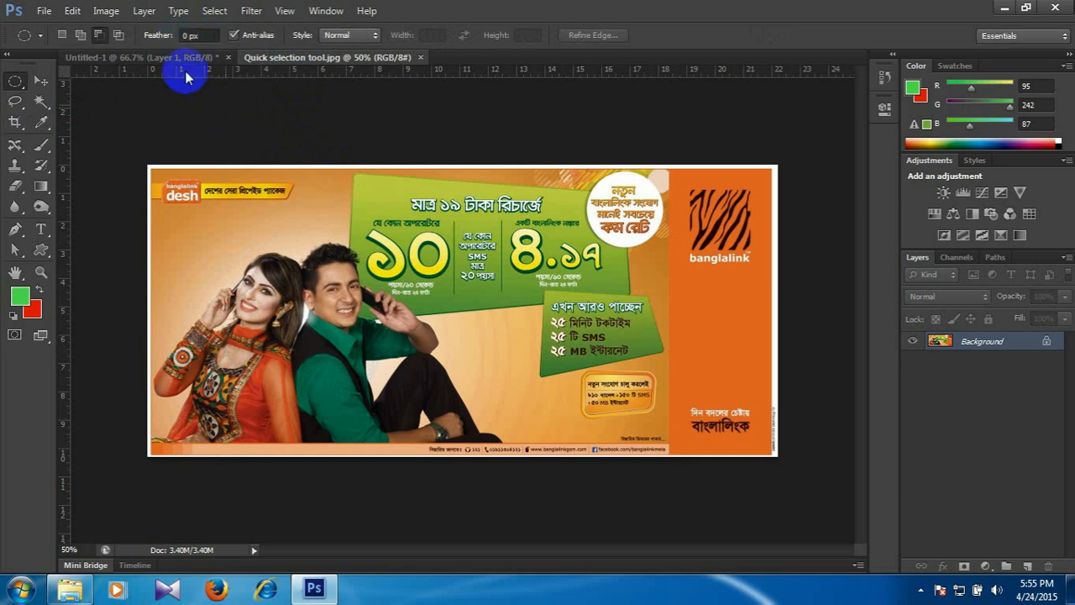
text(2)
key(Return)
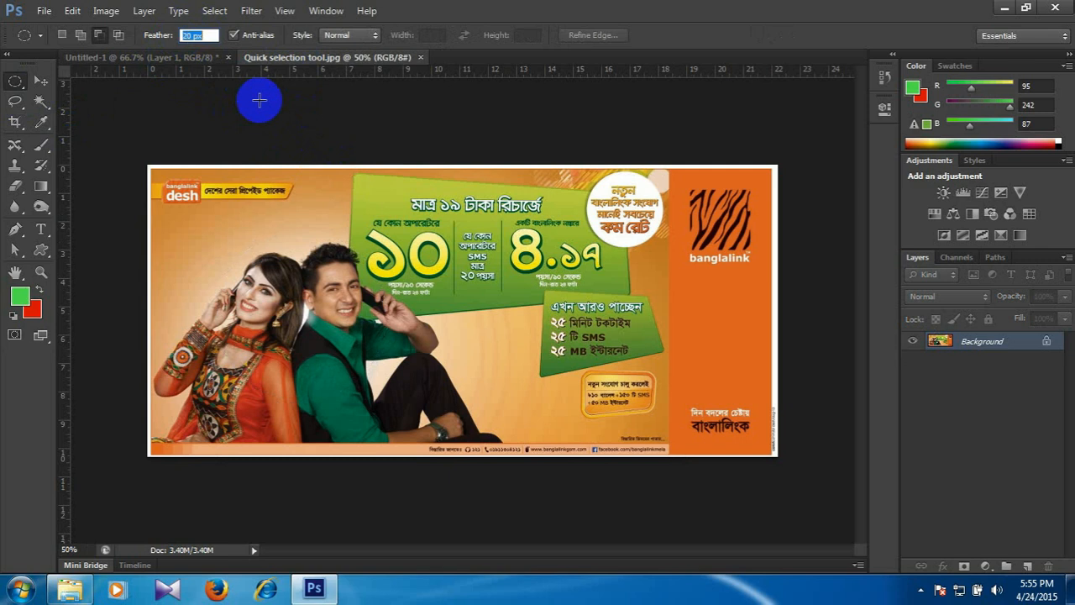
click(259, 100)
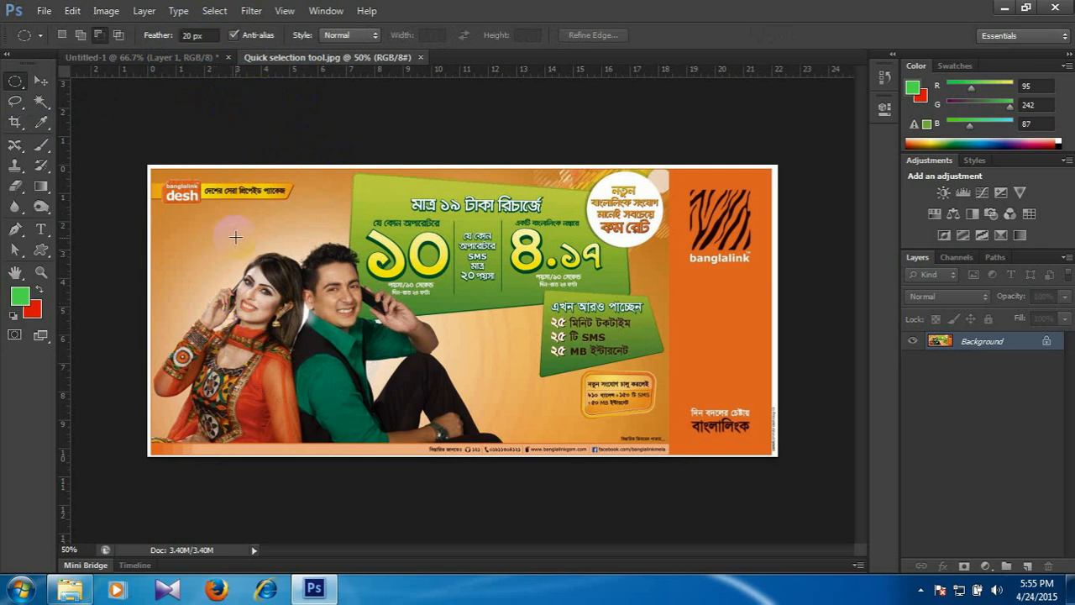
drag(231, 233, 388, 403)
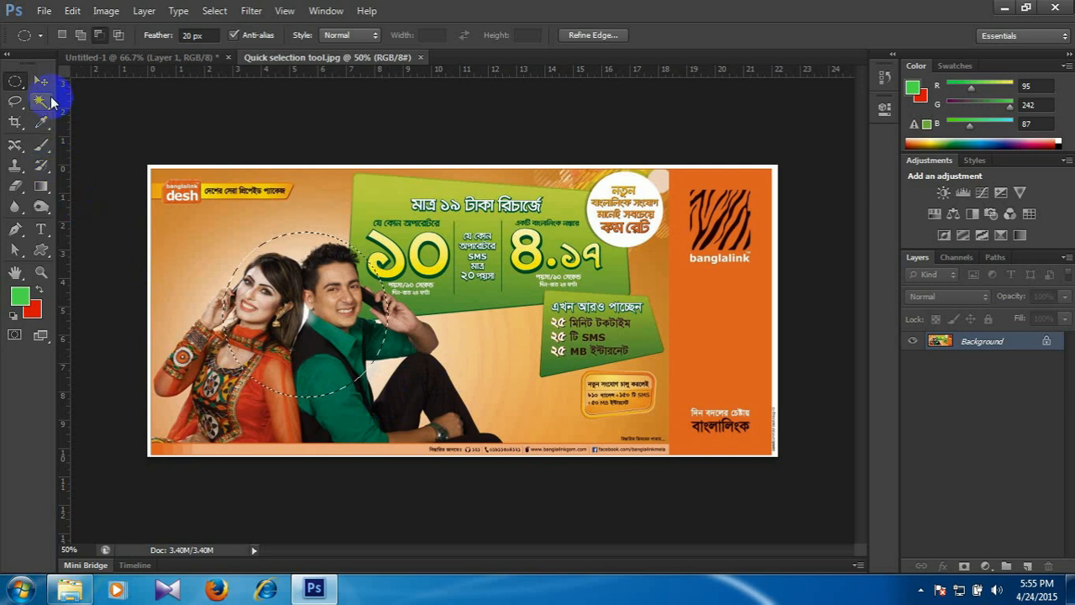
Move the feathered selection into Untitled-1, scale it to about 75%, and place it beside the sharp-edged circle.
click(40, 82)
drag(284, 252, 460, 271)
key(ctrl+t)
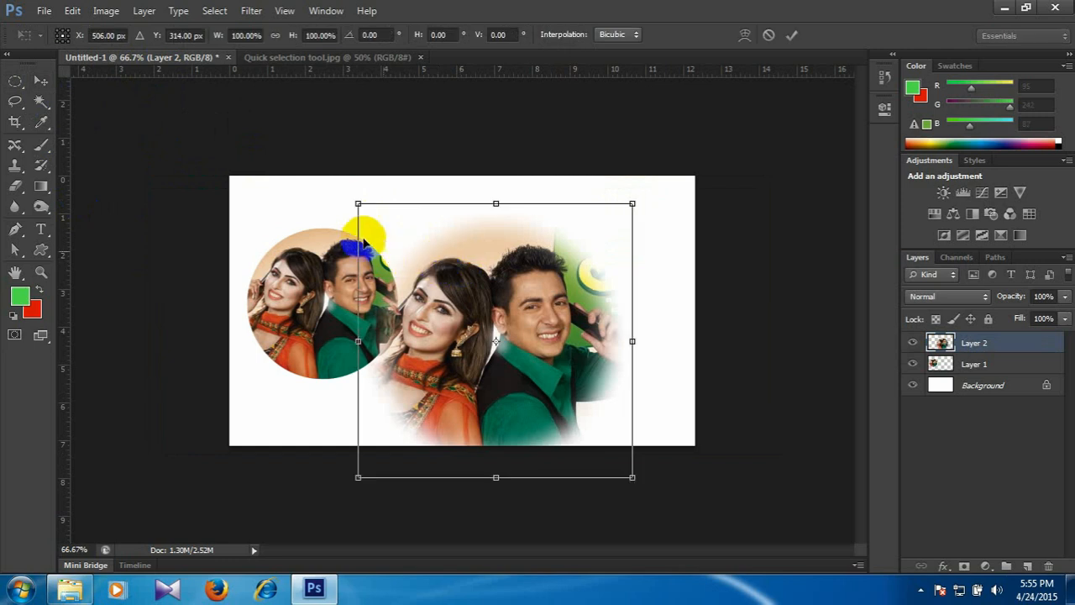
drag(358, 202, 396, 234)
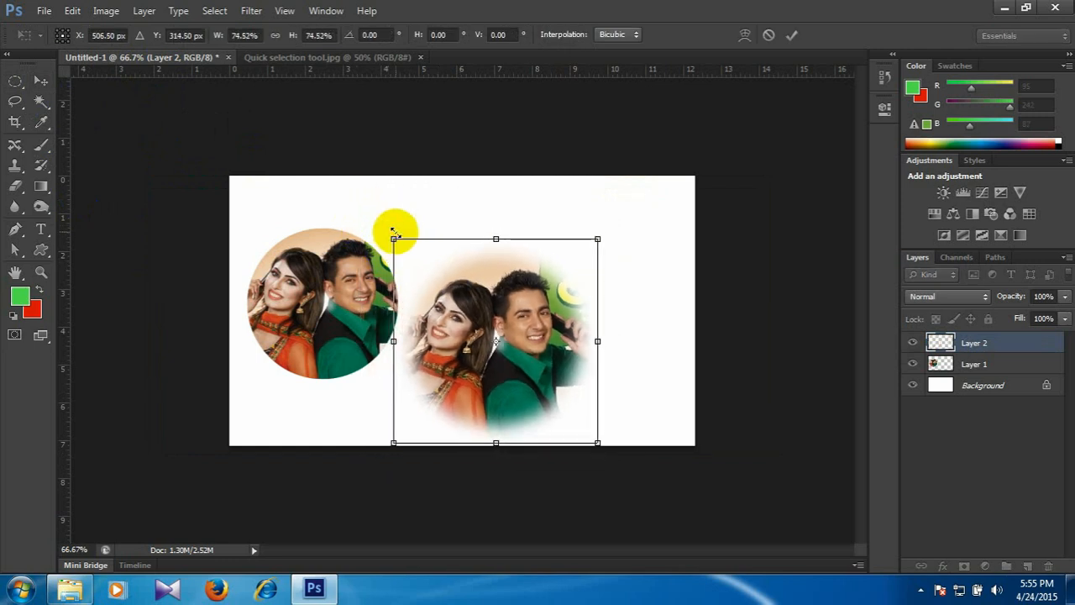
double_click(488, 310)
drag(488, 311, 493, 274)
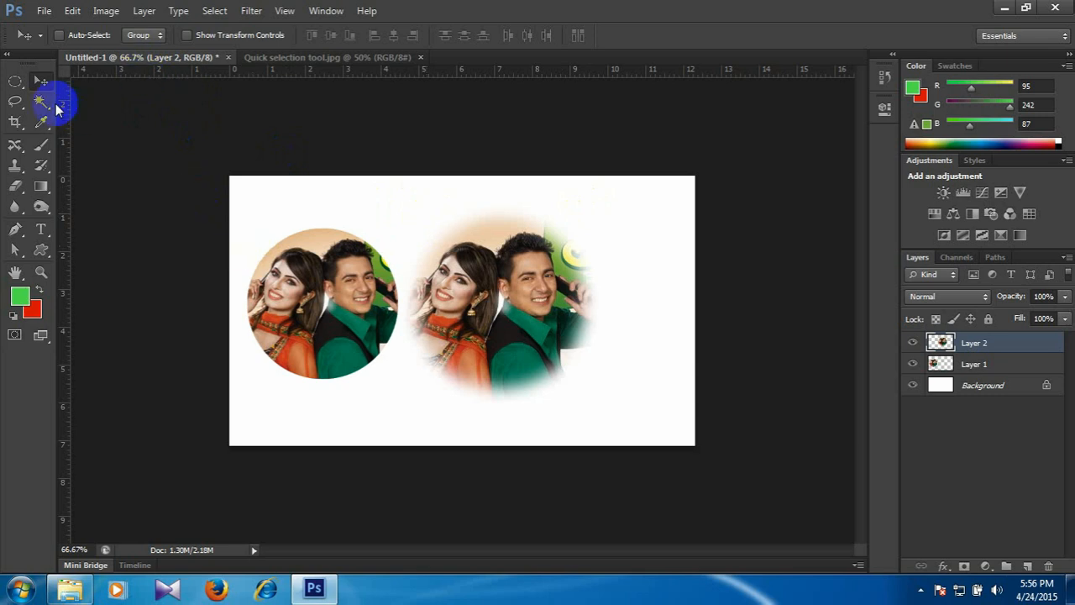
Delete both photo cutout layers and make the Elliptical Marquee the active tool.
click(15, 81)
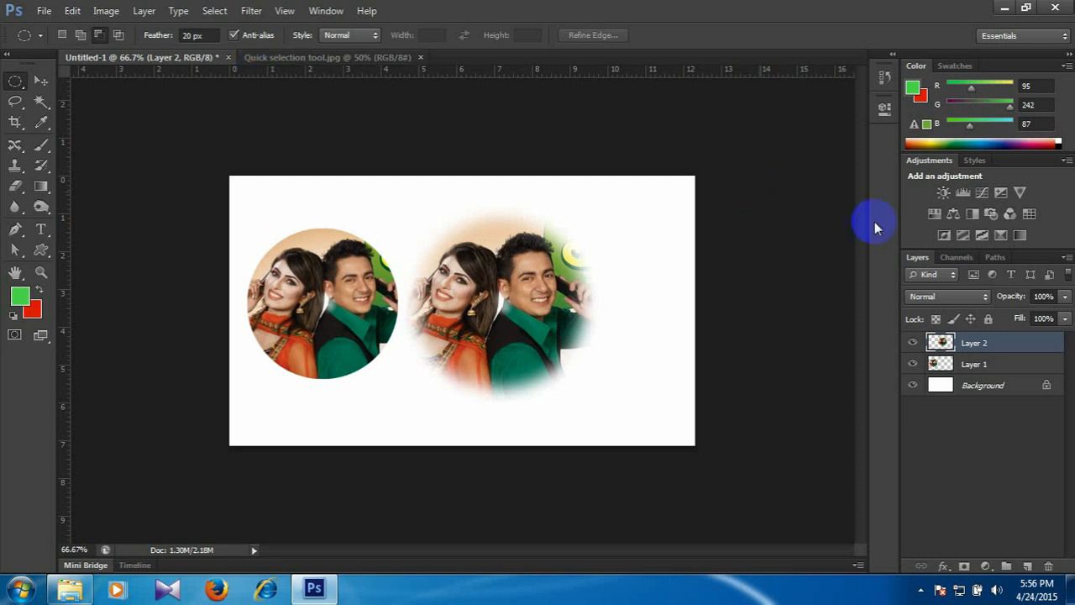
ctrl+click(1008, 364)
click(1050, 565)
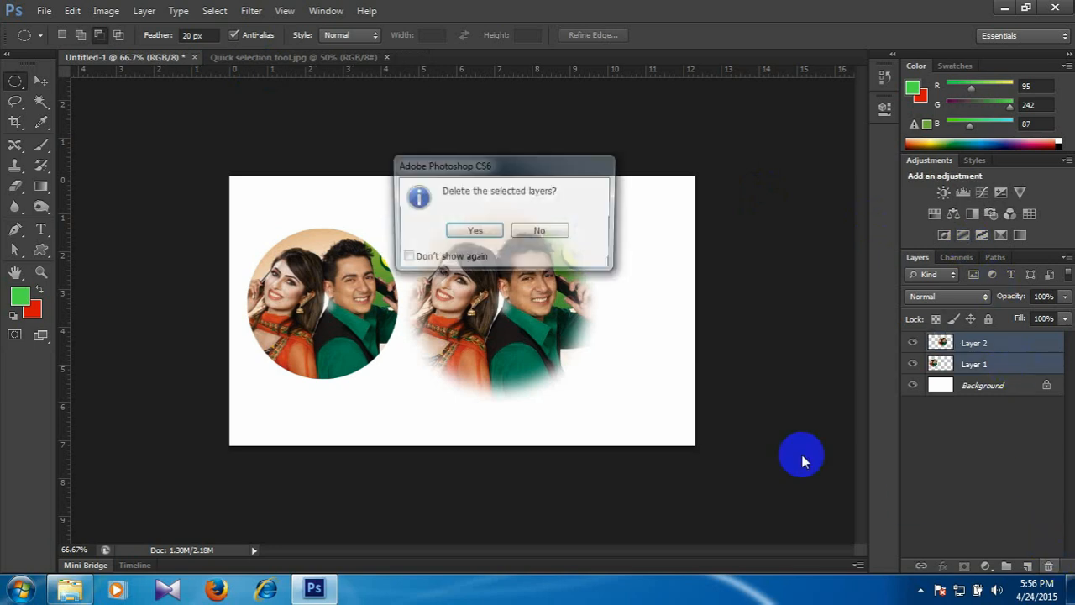
click(474, 232)
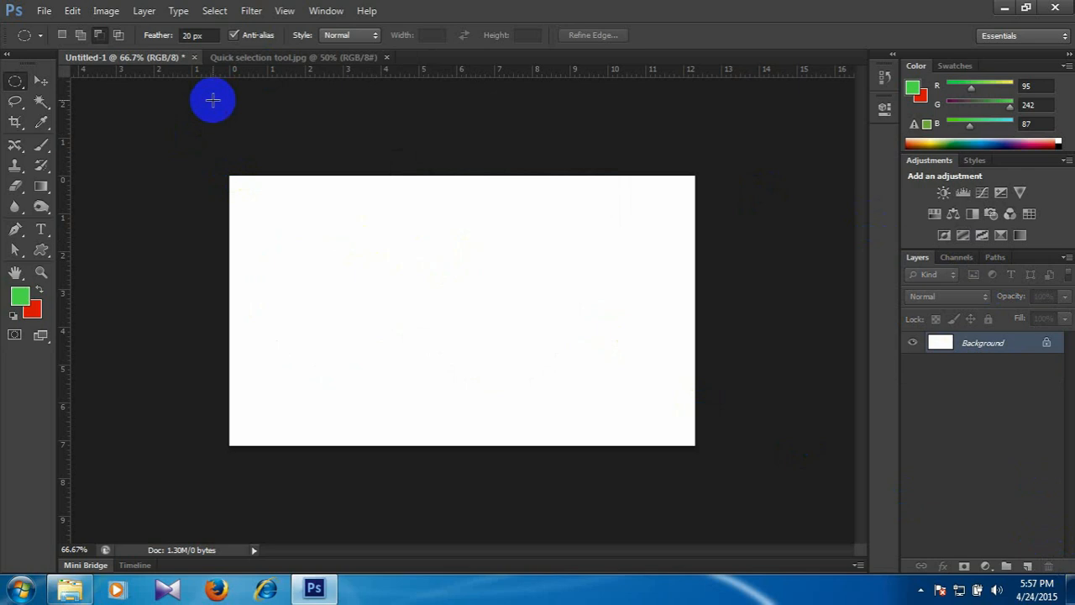
Make an upright oval selection with the 20 px feather on the Background and fill it with the green foreground colour.
drag(386, 212, 495, 339)
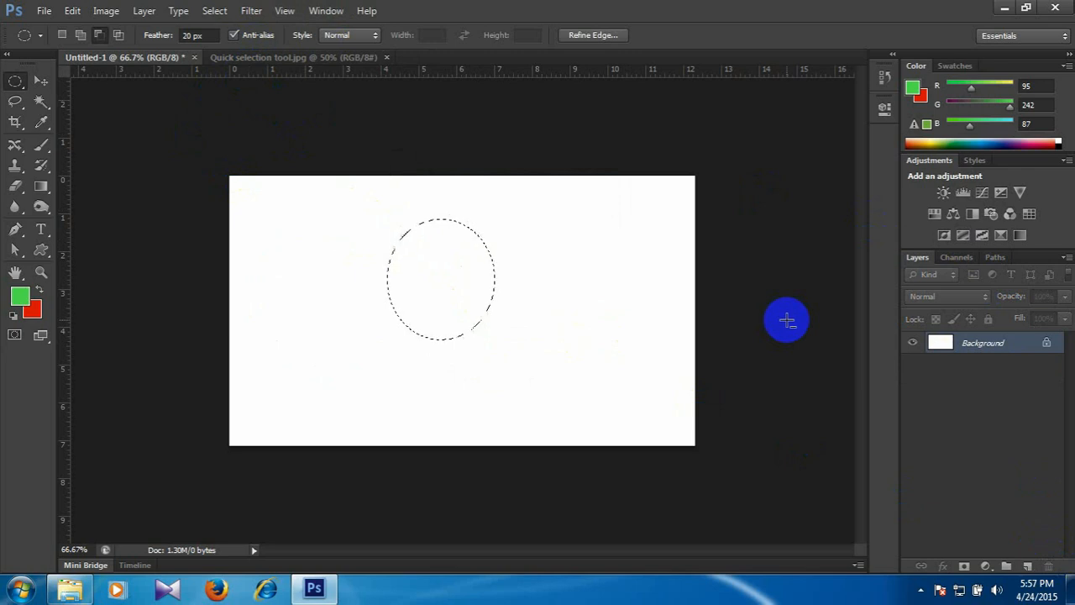
key(alt+BackSpace)
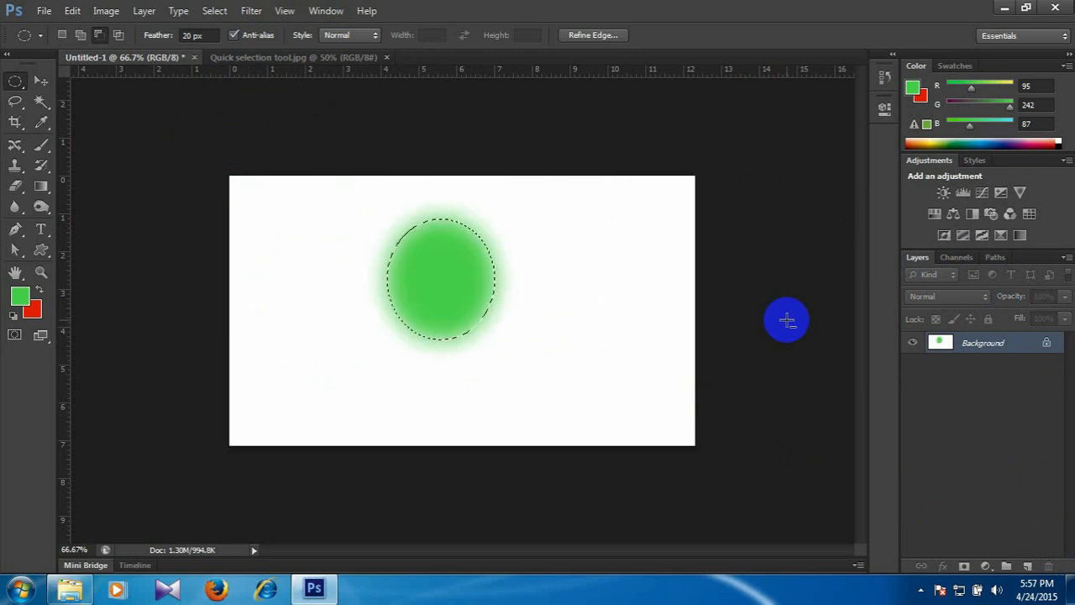
Undo the green fill of the oval and set the Elliptical Marquee's feather to 0 px.
key(ctrl+z)
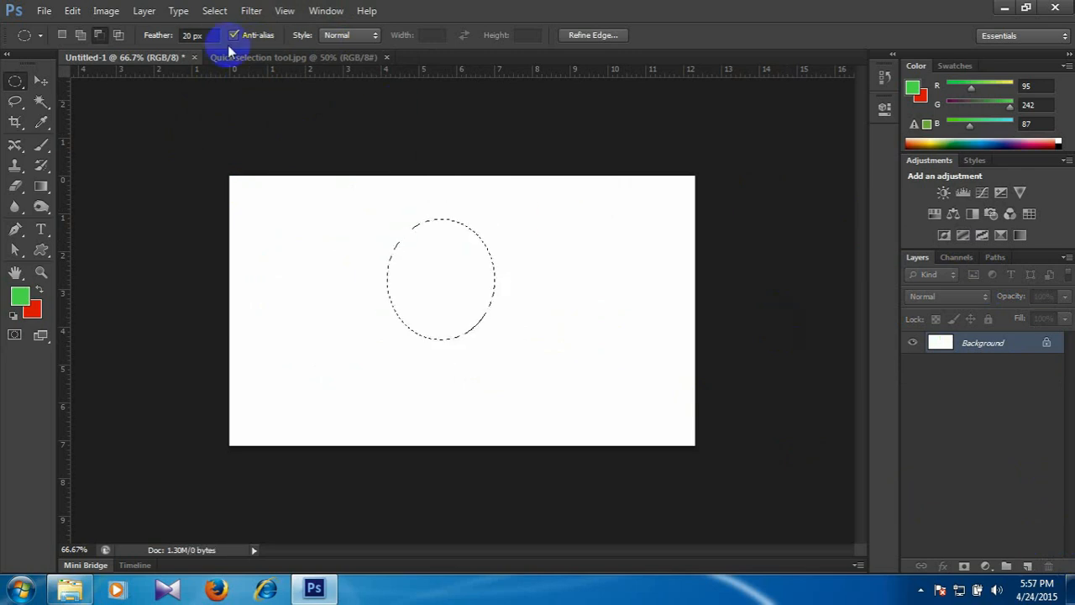
click(218, 36)
text(0)
key(Return)
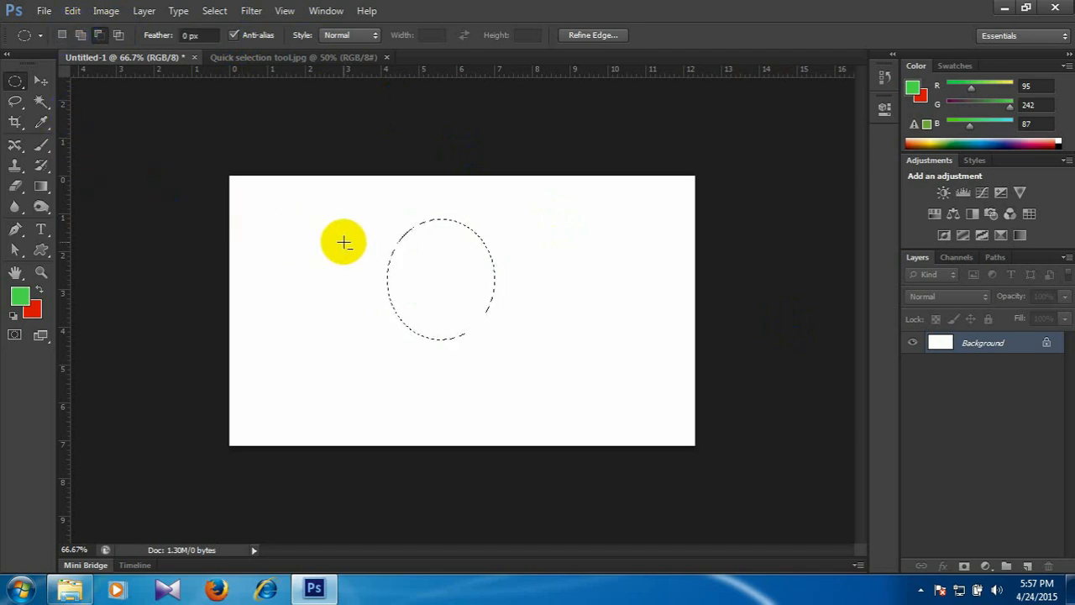
Set the Elliptical Marquee to New Selection mode and select a circular area just left of the canvas centre.
click(120, 106)
click(61, 34)
drag(445, 294, 512, 360)
click(185, 35)
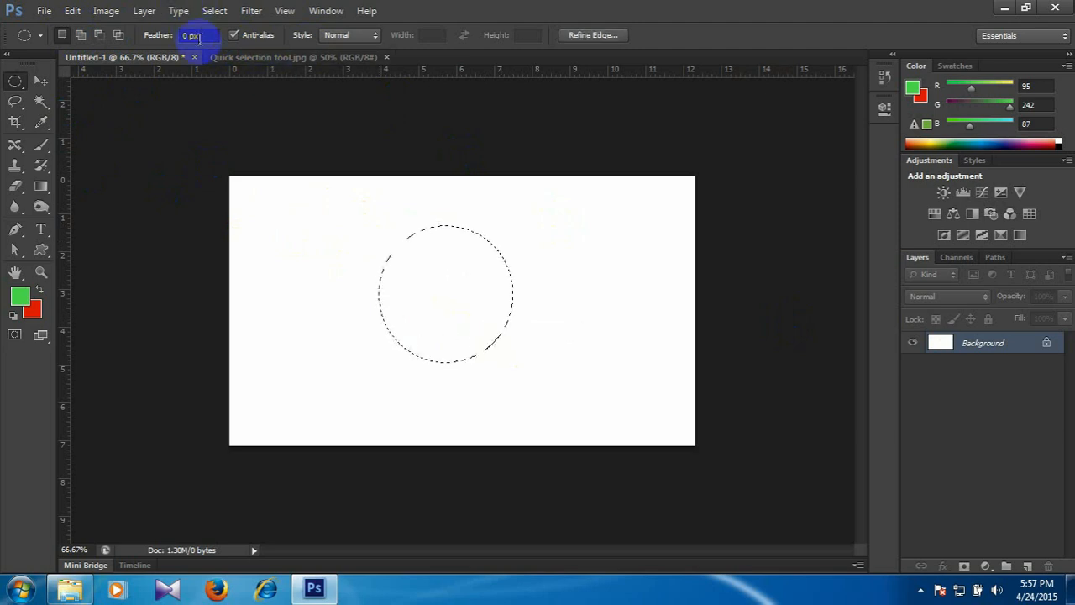
click(280, 145)
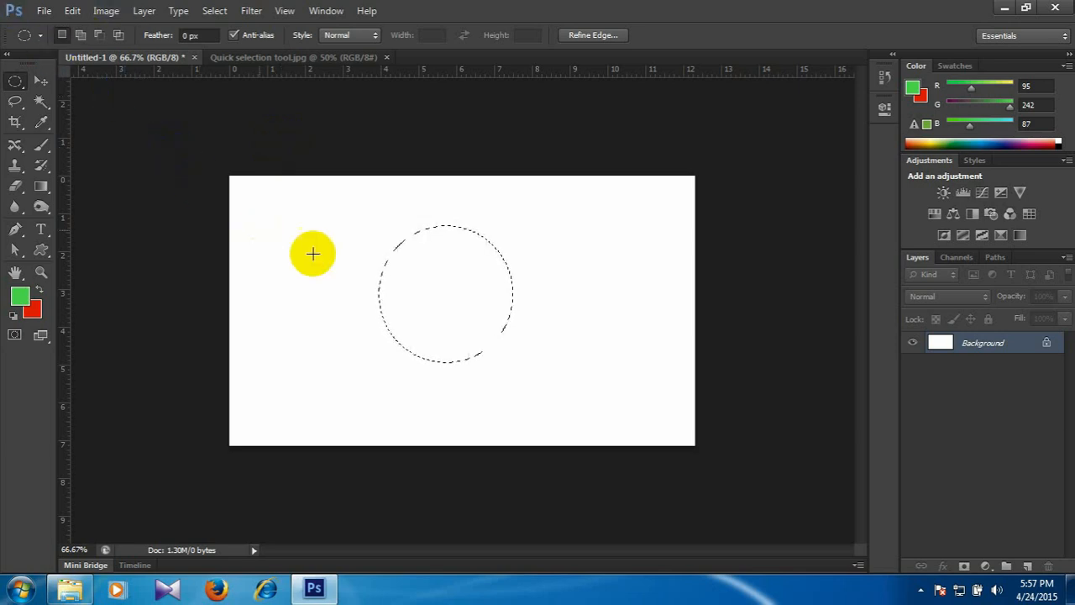
Open the Feather Selection settings for the circular selection in two different ways, cancelling them each time.
right_click(405, 286)
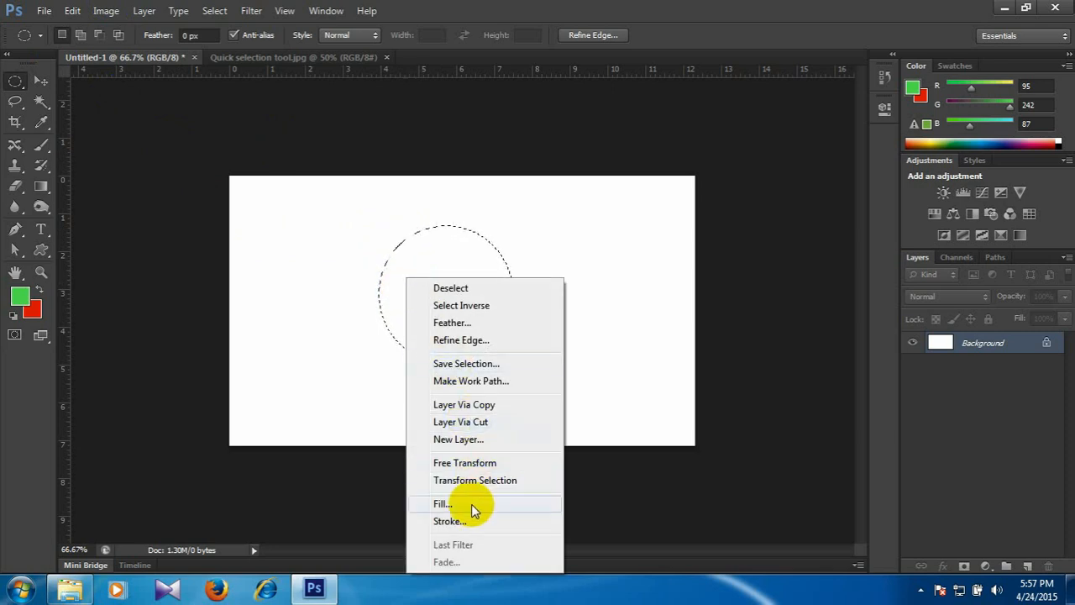
click(470, 324)
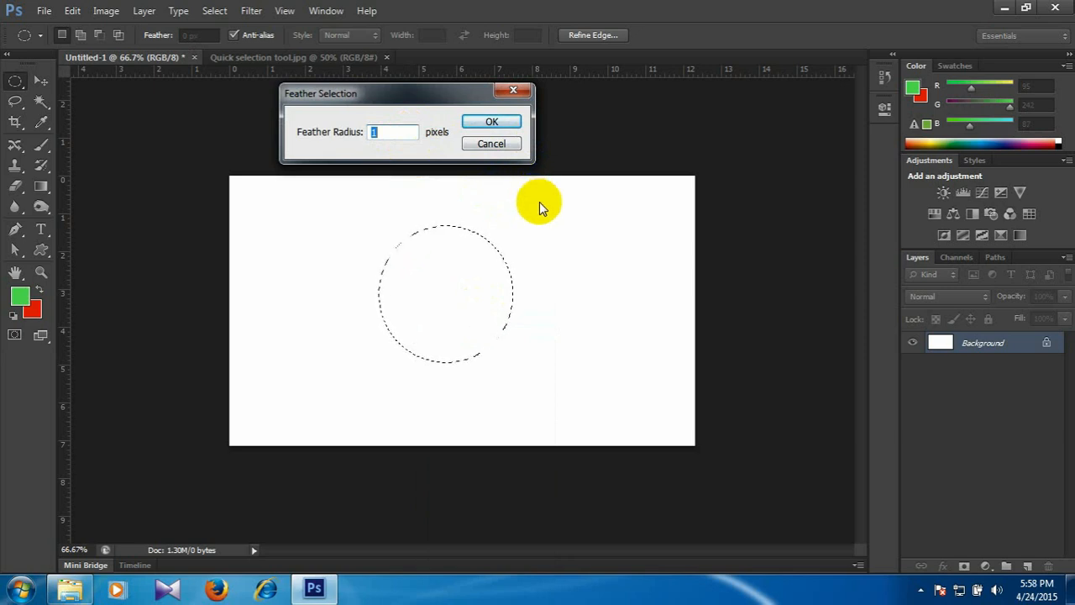
click(491, 144)
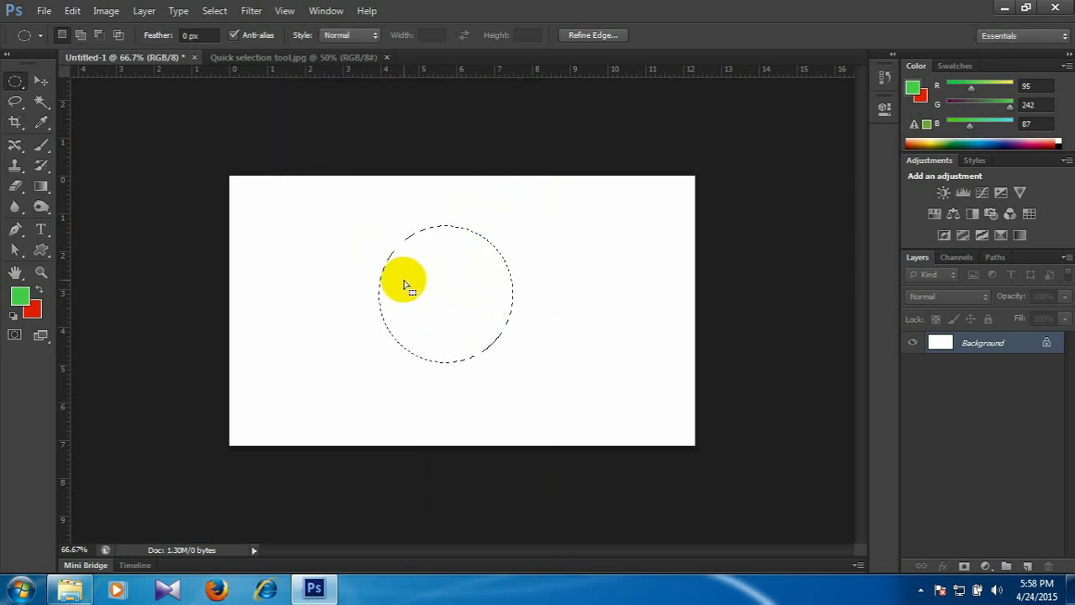
click(214, 10)
mouse_move(287, 187)
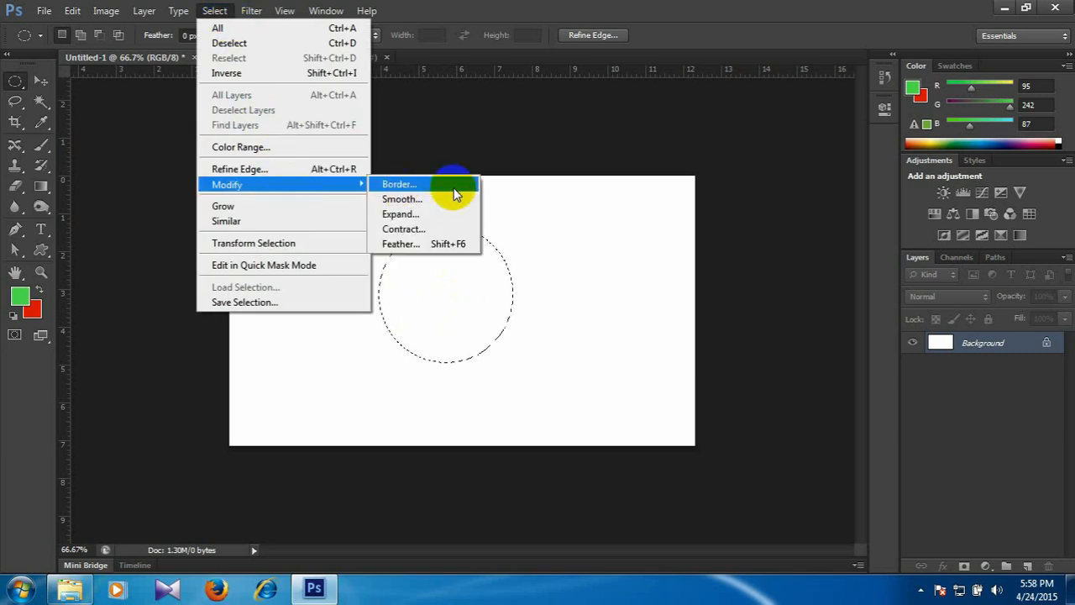
click(468, 244)
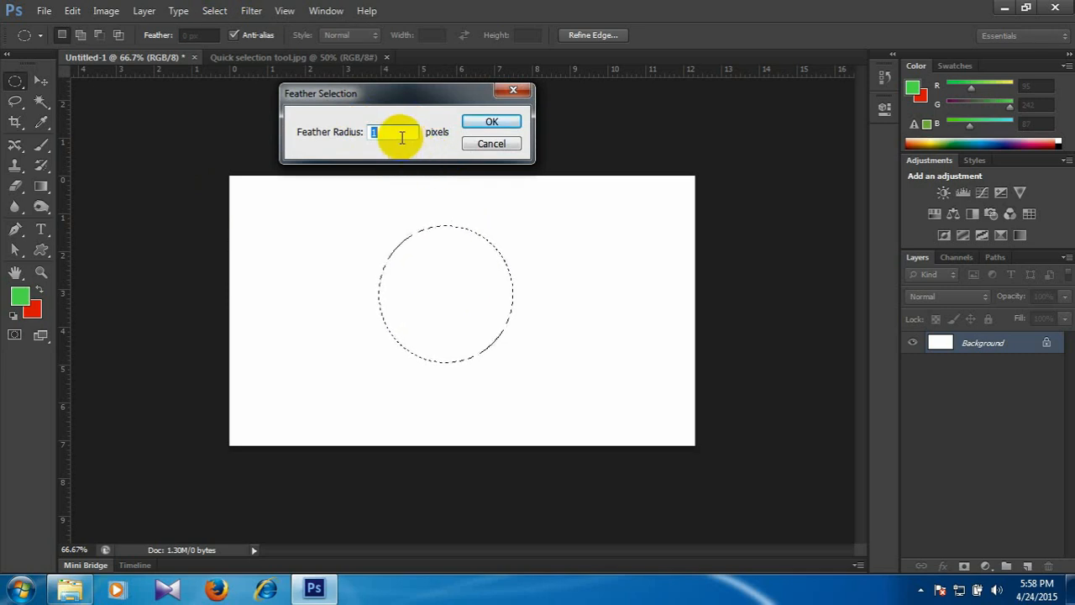
click(487, 143)
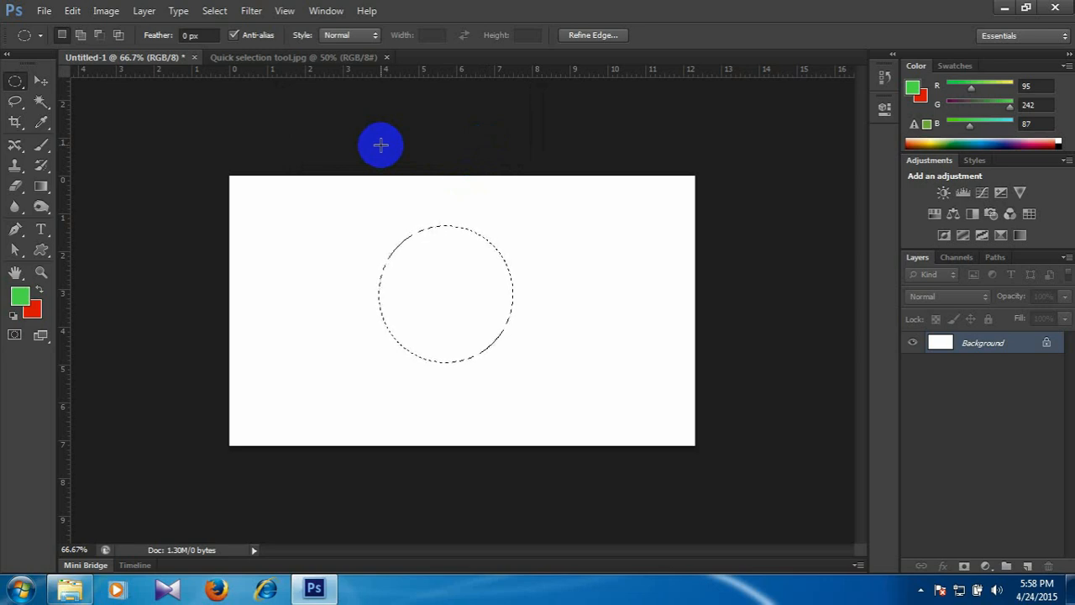
Feather the circular selection with a radius of 1 pixel, and apply the same feather a second time.
key(shift+F6)
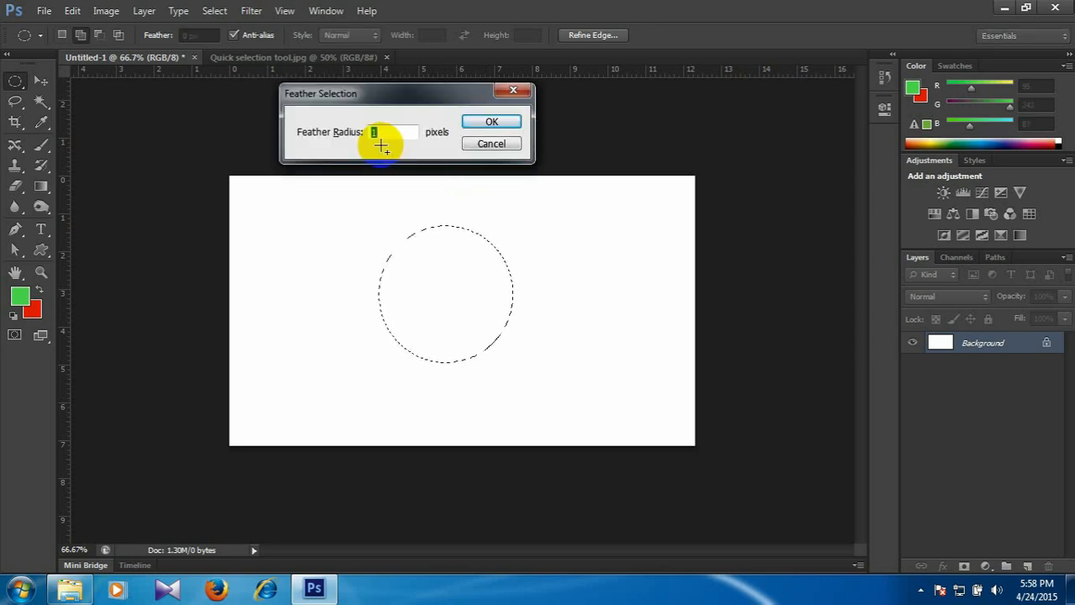
key(Return)
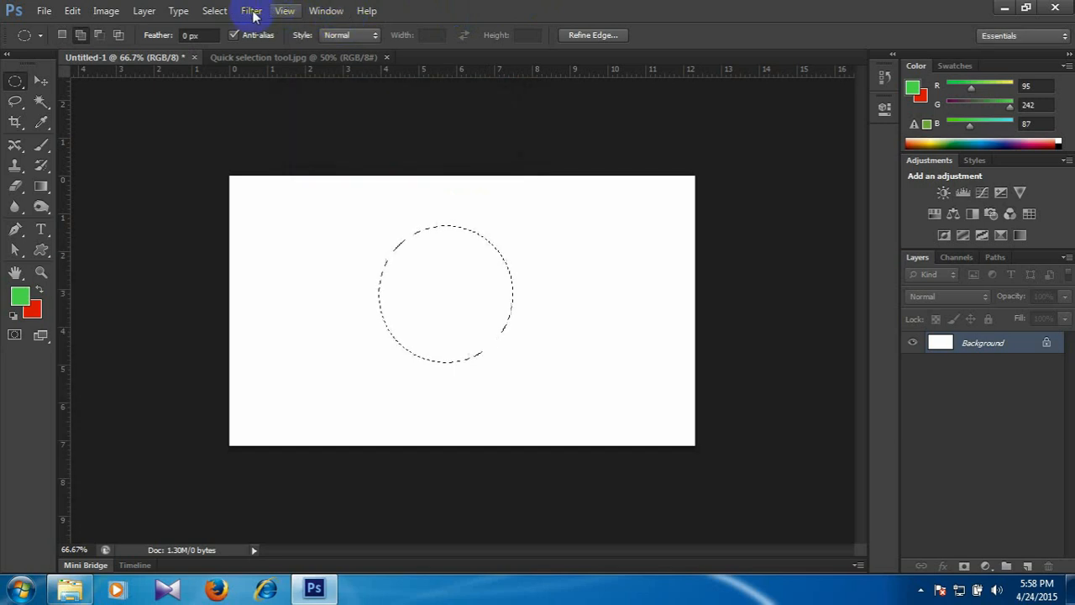
click(215, 11)
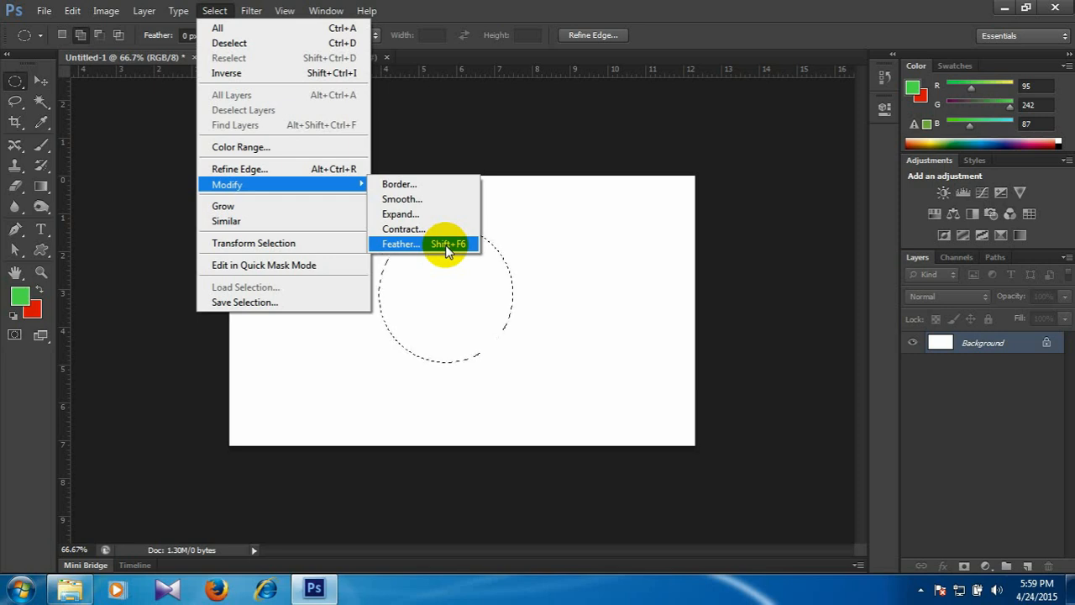
right_click(453, 278)
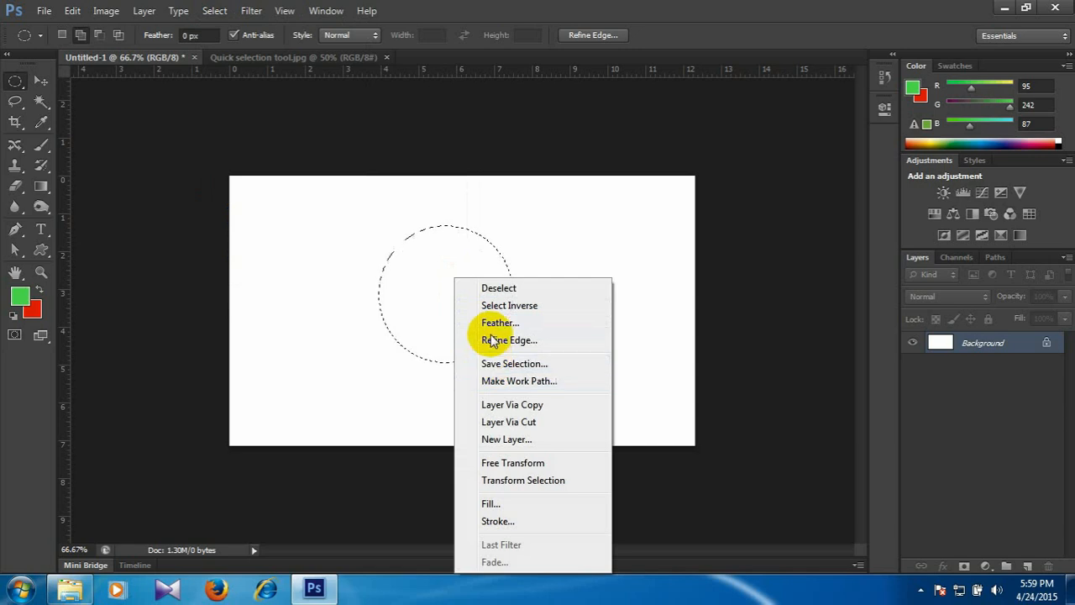
click(491, 324)
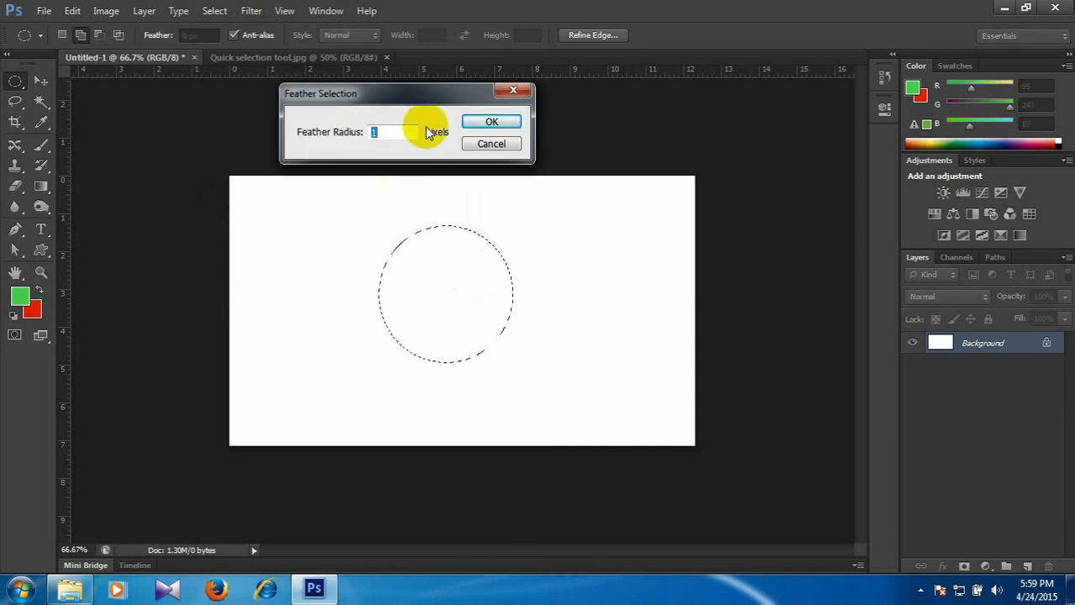
click(491, 122)
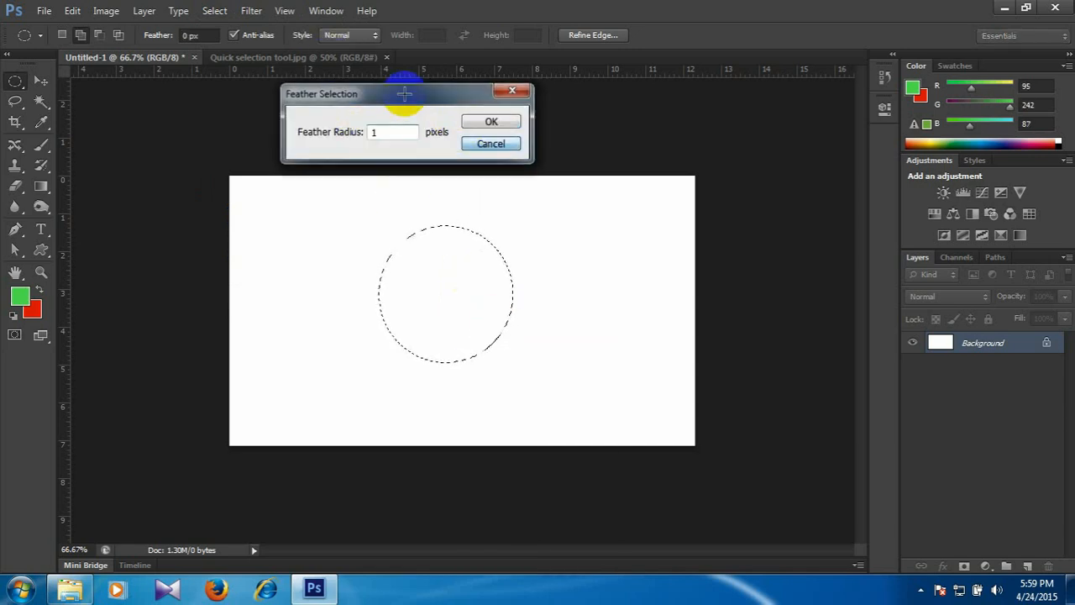
Open and cancel the Feather Selection settings once more, review the Modify commands, and deselect the circle.
click(216, 11)
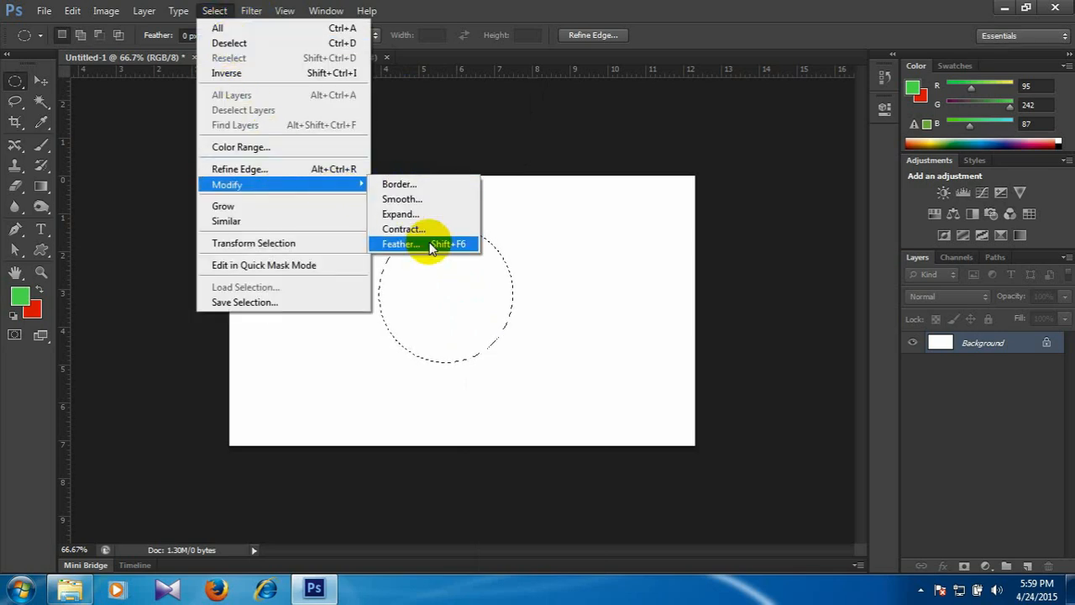
click(431, 244)
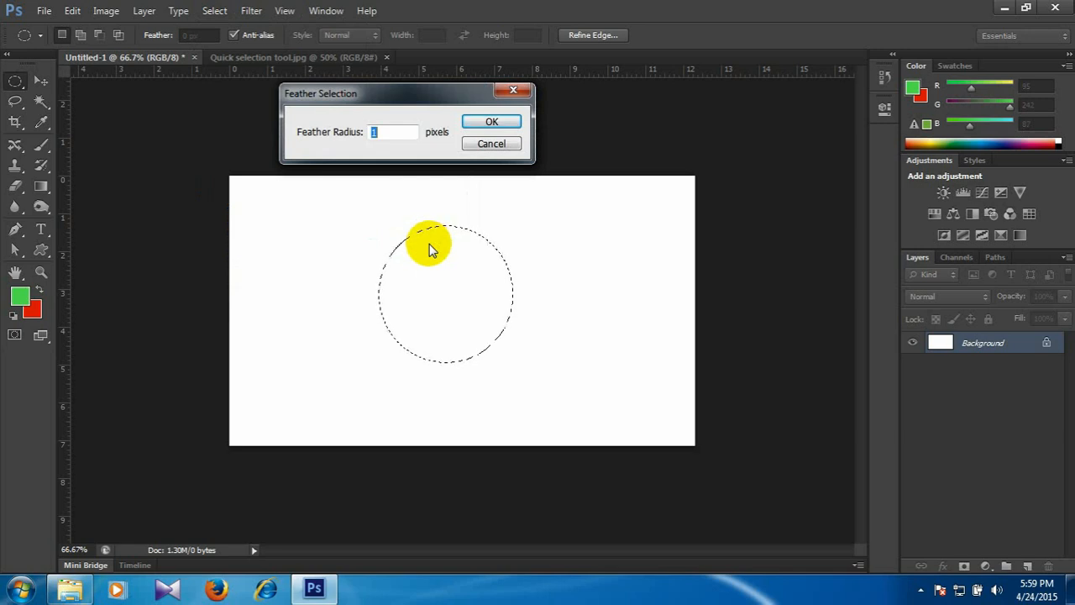
click(490, 143)
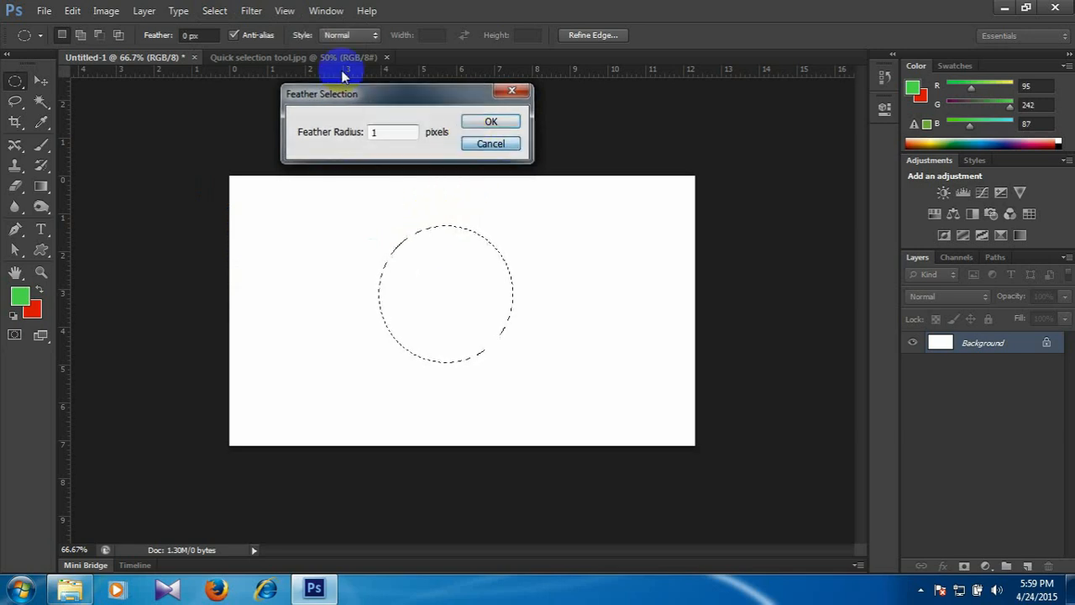
click(219, 11)
mouse_move(284, 184)
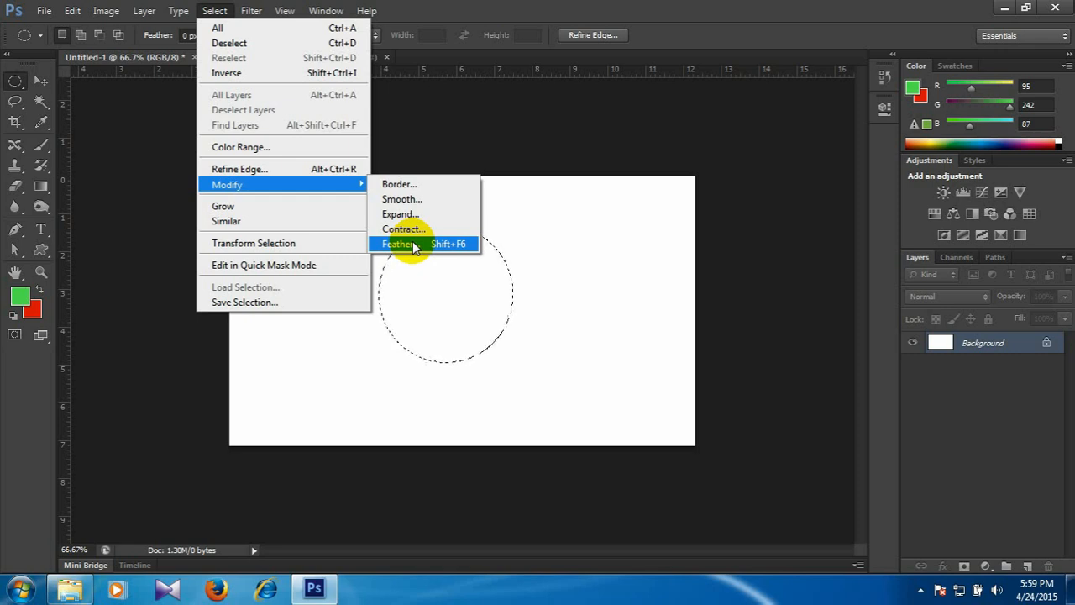
click(414, 244)
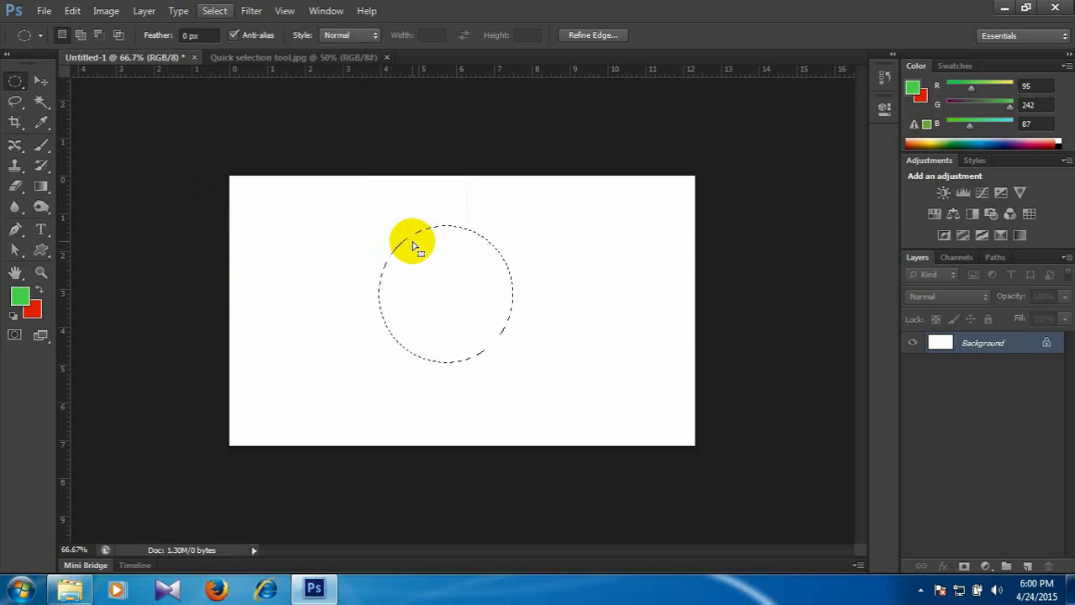
key(ctrl+d)
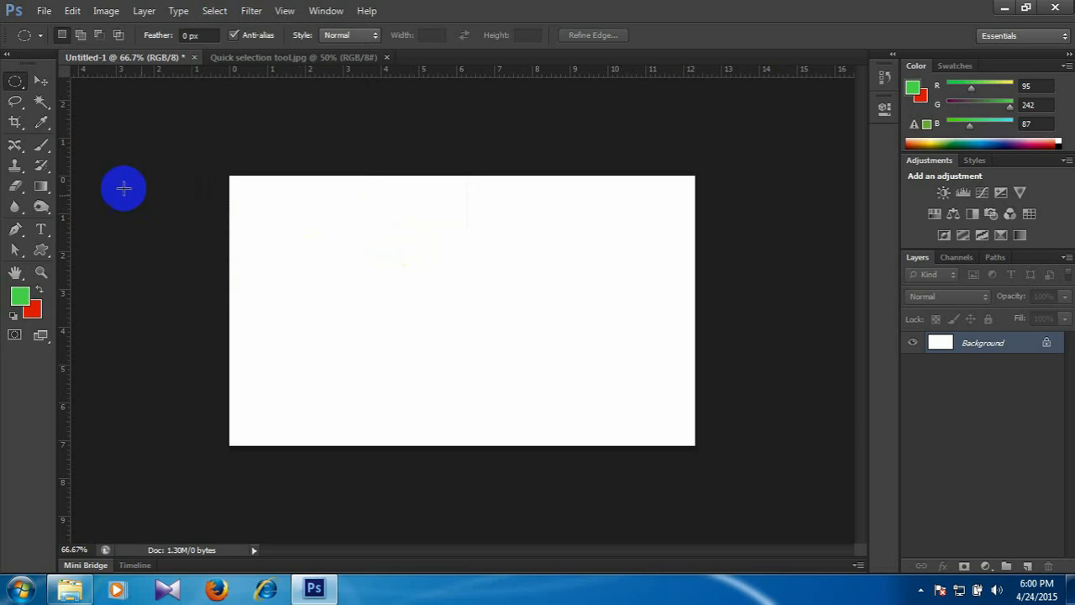
On a new layer with Anti-alias off, fill a tall ellipse near the canvas's left edge with the red background colour and deselect it.
click(1026, 566)
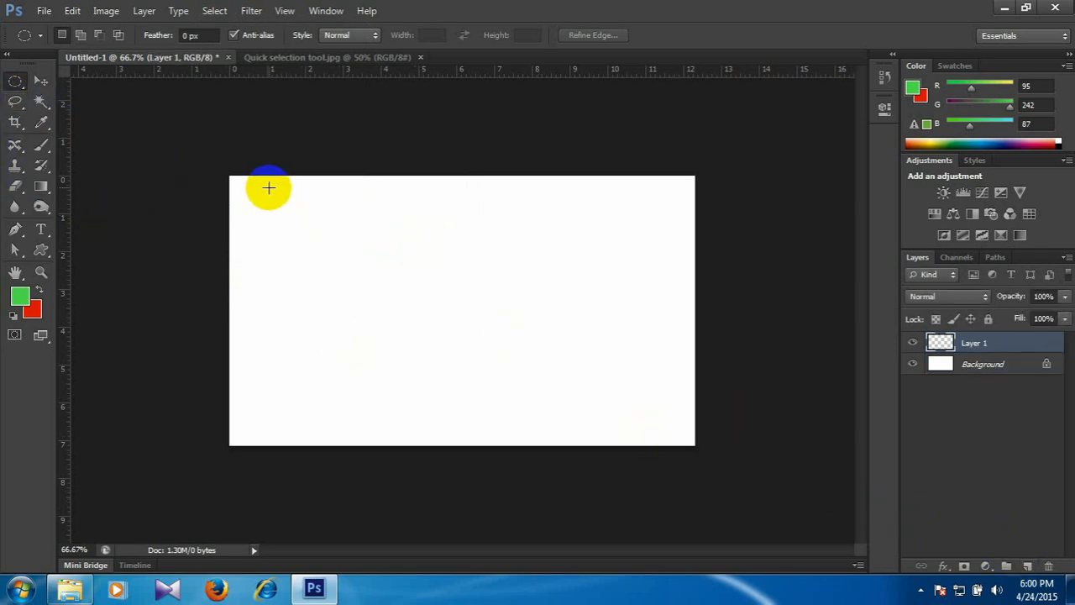
click(232, 34)
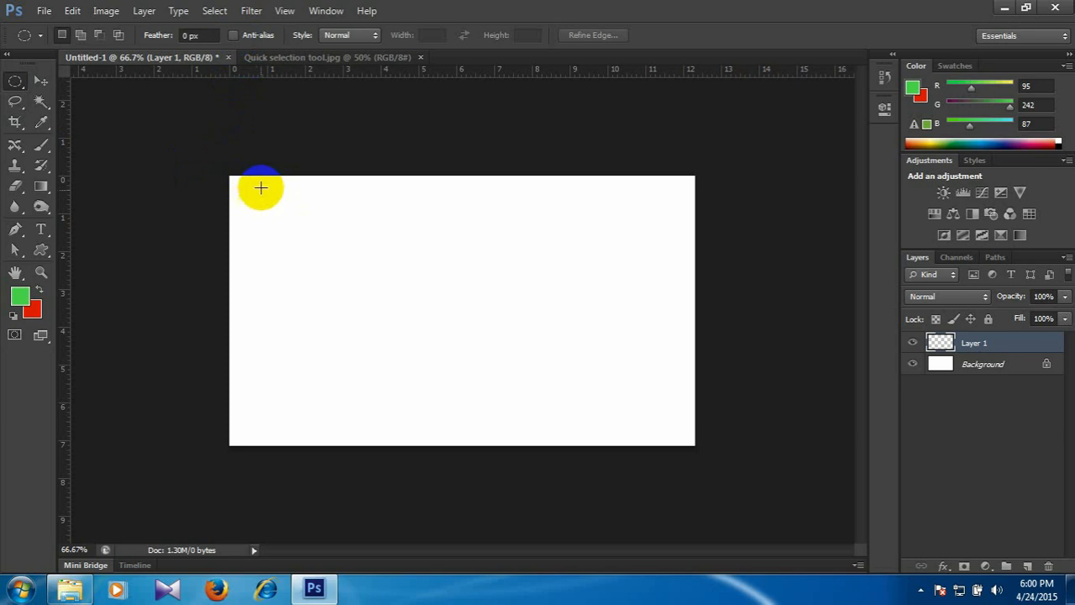
drag(260, 179, 363, 426)
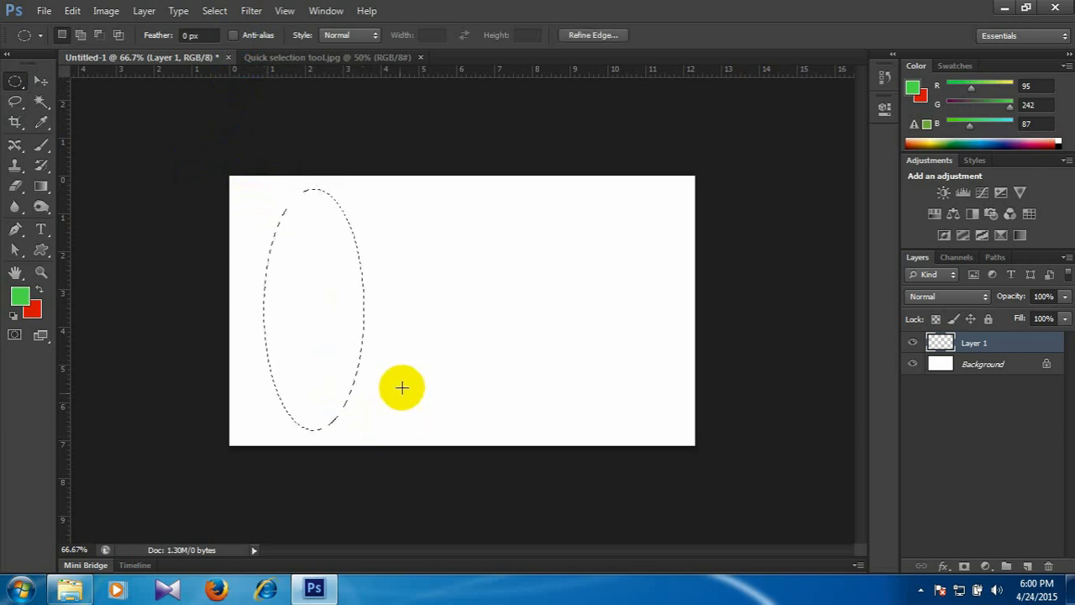
key(ctrl+BackSpace)
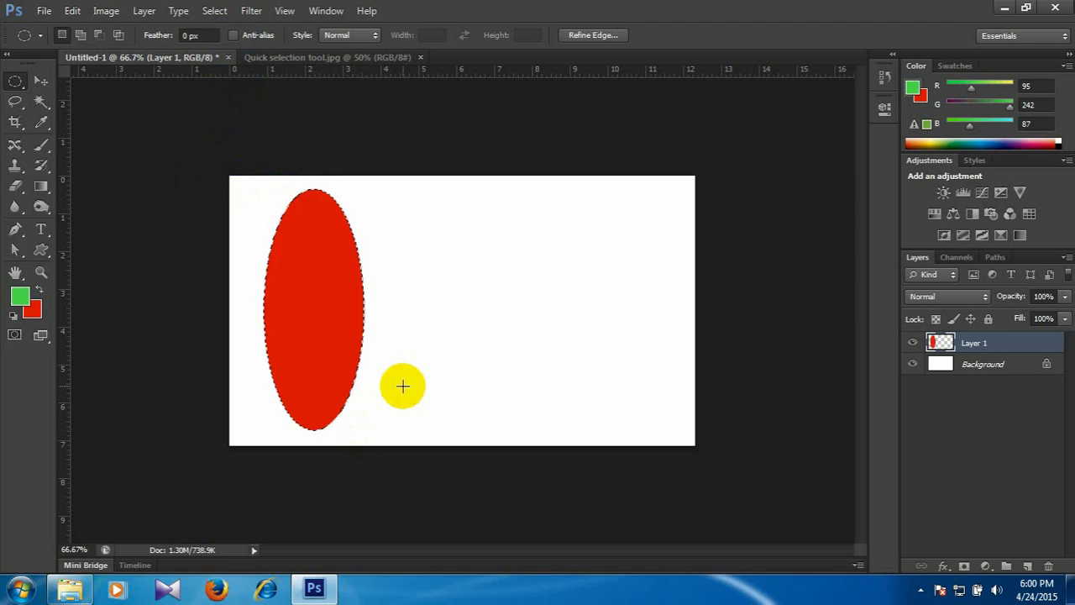
key(ctrl+d)
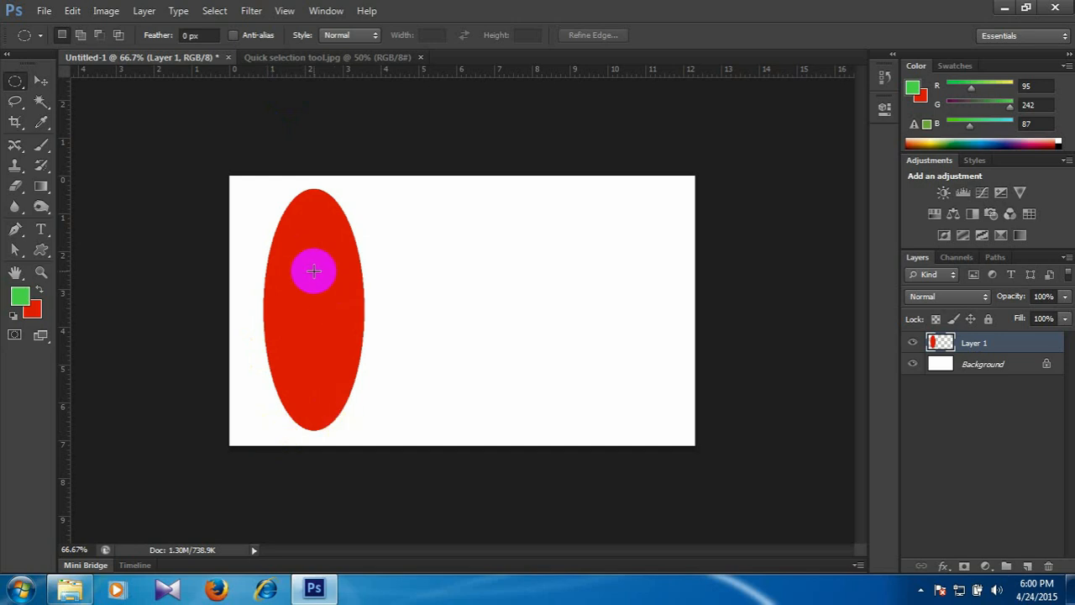
On another new layer with Anti-alias on, fill a matching tall ellipse beside the first with the red background colour and deselect it.
click(234, 35)
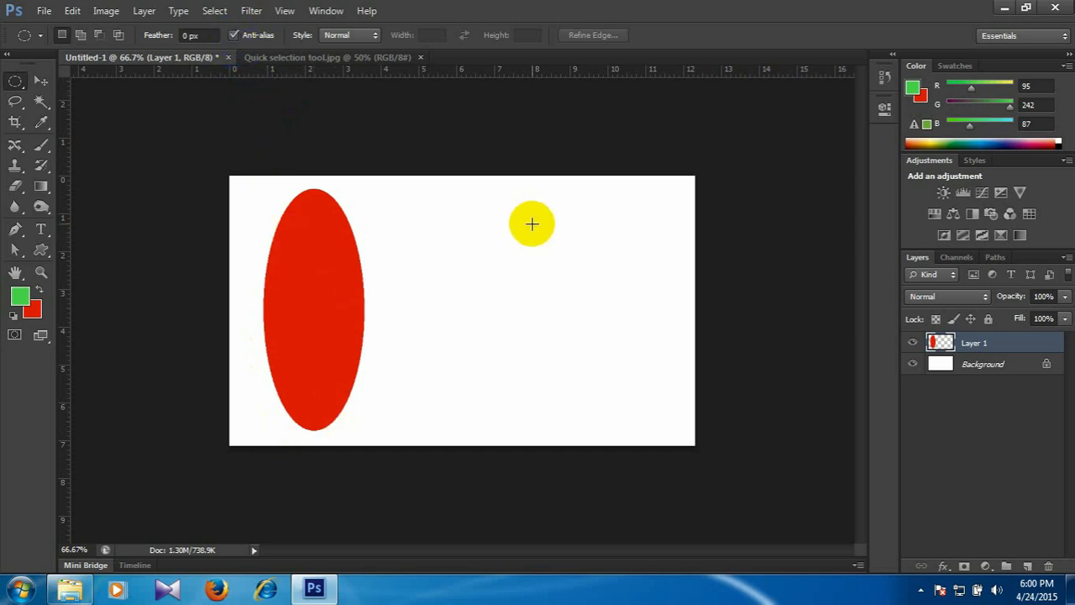
click(1027, 566)
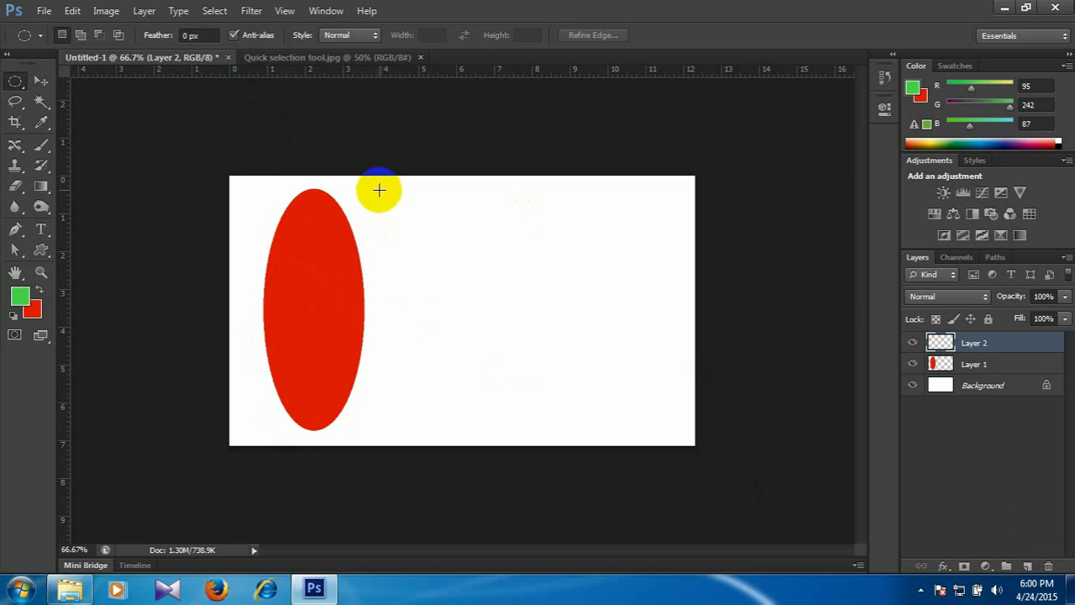
drag(378, 189, 482, 430)
key(ctrl+BackSpace)
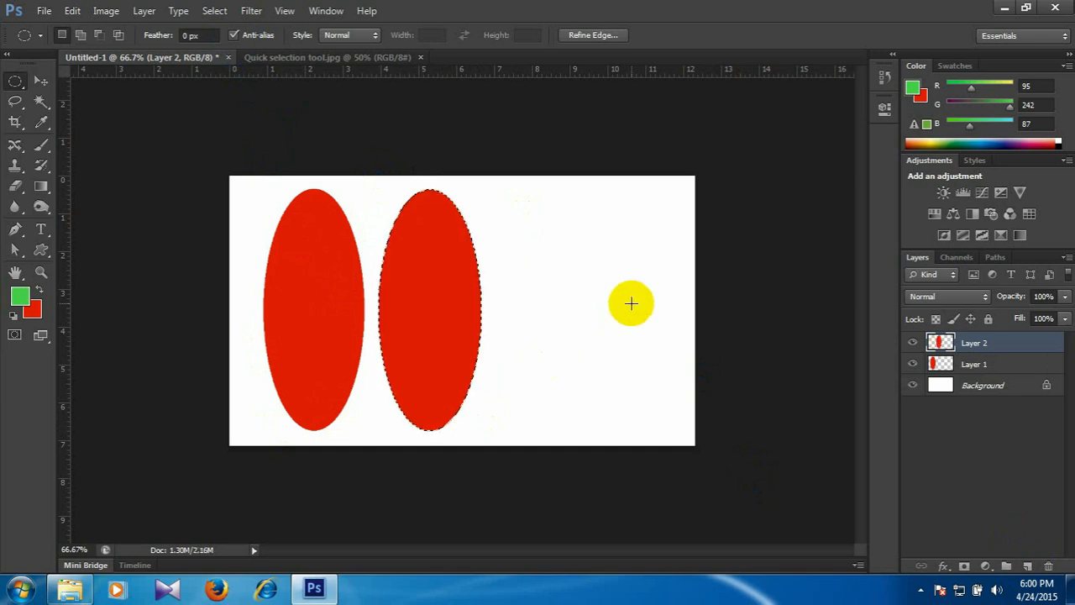
key(ctrl+d)
Merge the second ellipse's layer into Layer 1 and compare the lower edges of both ellipses at 200% magnification.
key(ctrl+e)
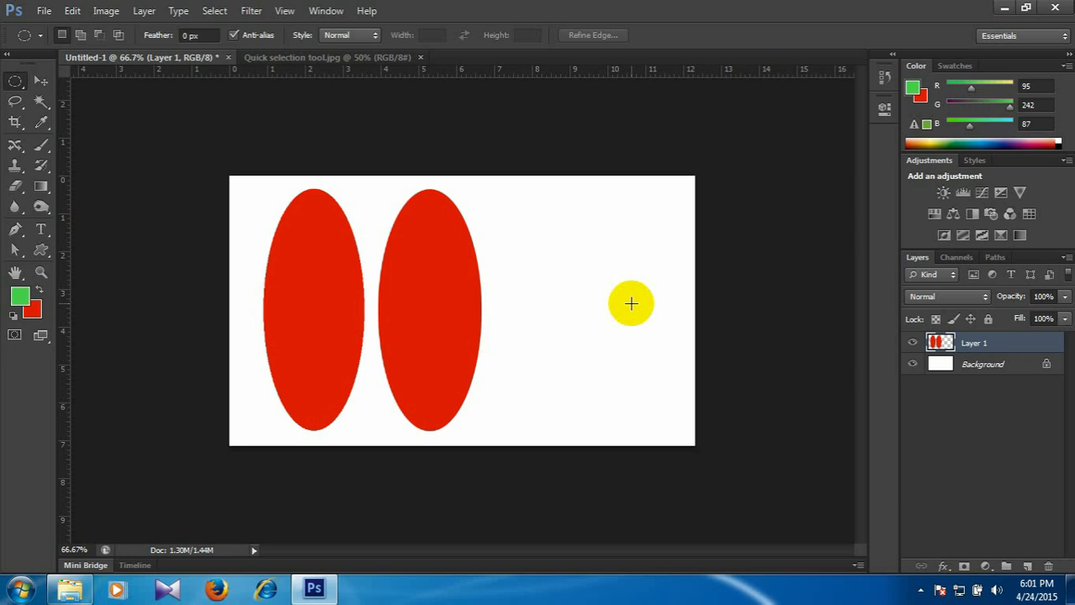
key(ctrl+plus)
key(ctrl+plus)
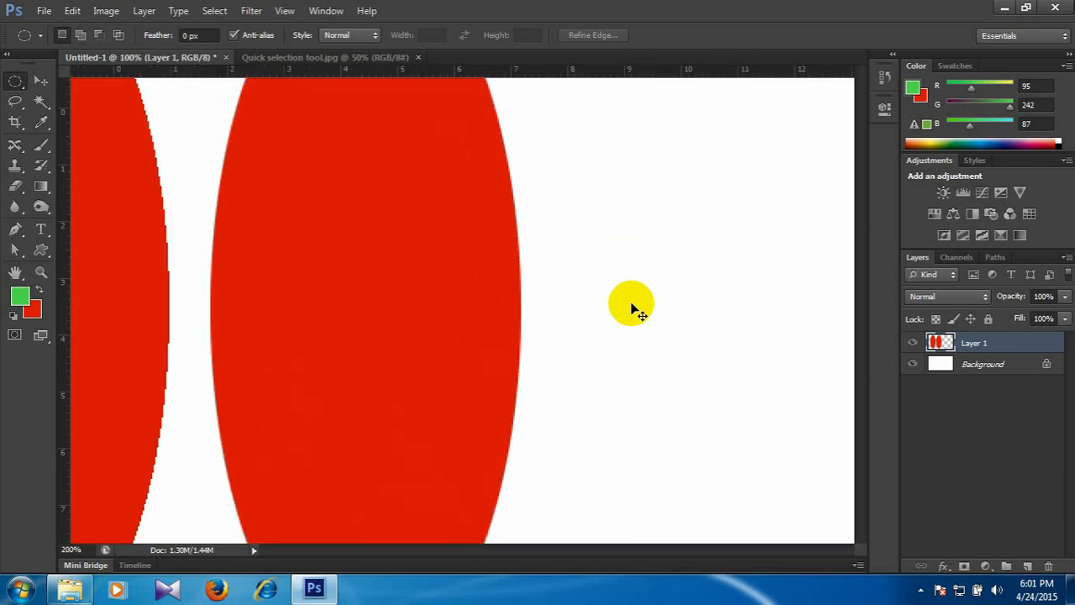
drag(494, 382, 658, 331)
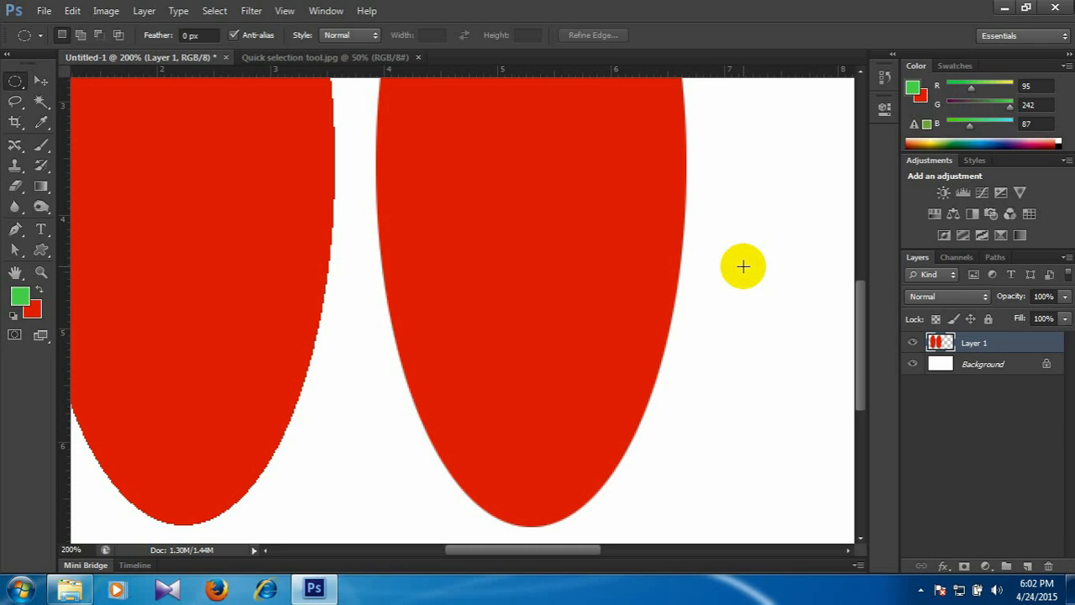
Magnify the gap between the two ellipses to 3200% and inspect the second ellipse's anti-aliased edge pixels.
click(655, 274)
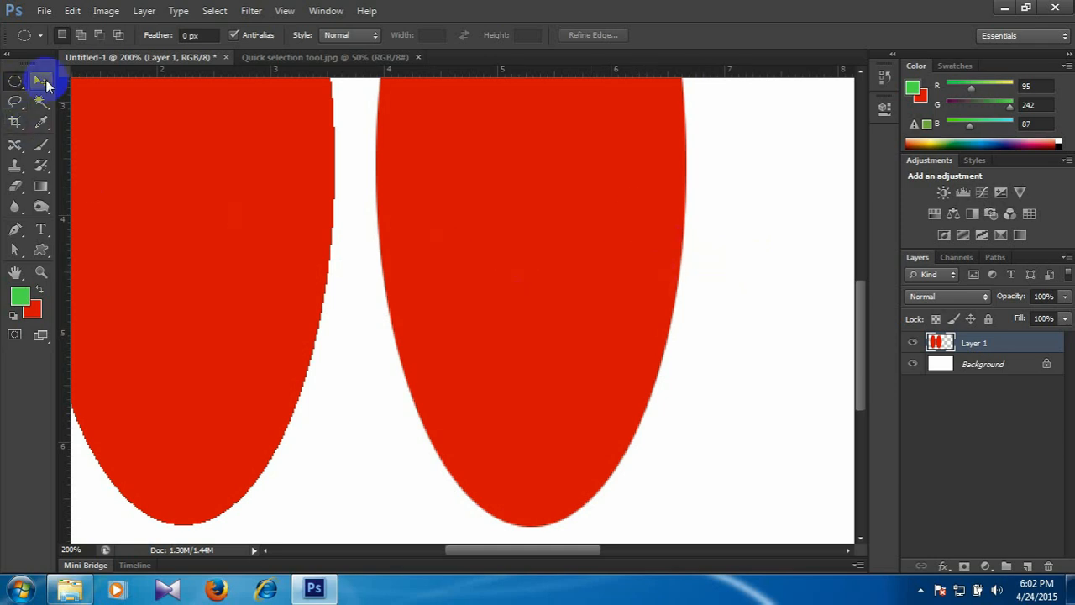
key(ctrl+plus)
key(ctrl+plus)
key(ctrl+plus)
key(ctrl+plus)
drag(431, 226, 521, 212)
drag(387, 262, 383, 176)
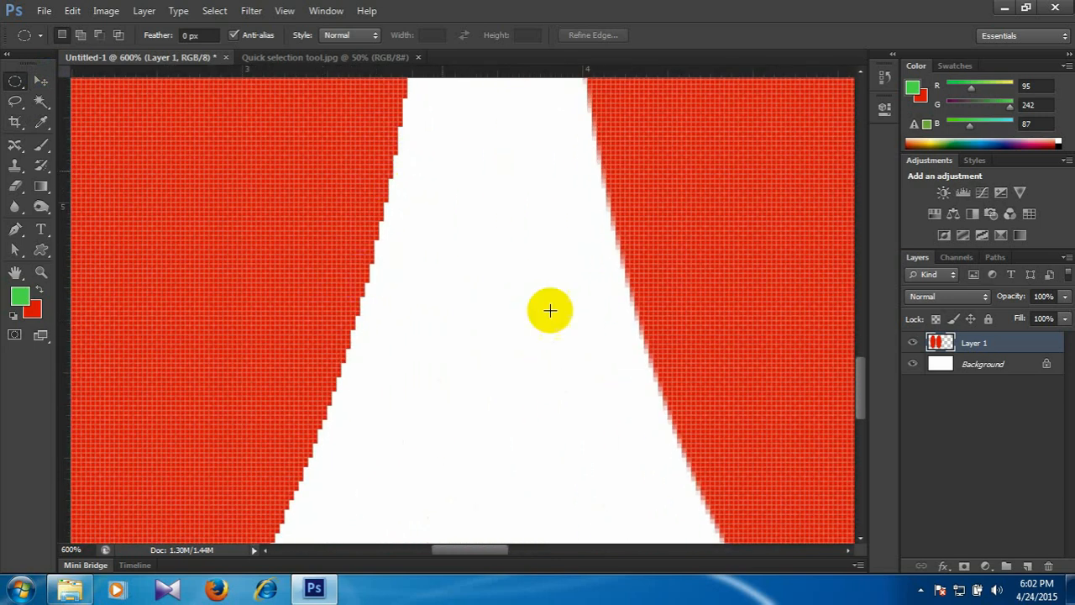
key(ctrl+plus)
key(ctrl+plus)
key(ctrl+plus)
key(ctrl+plus)
key(ctrl+plus)
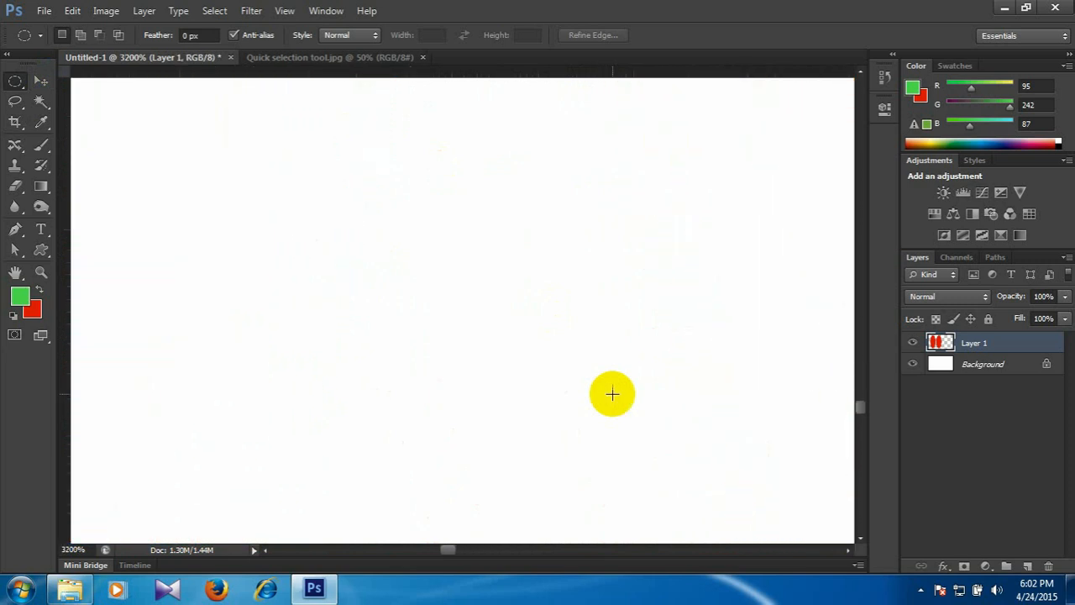
drag(619, 392, 432, 361)
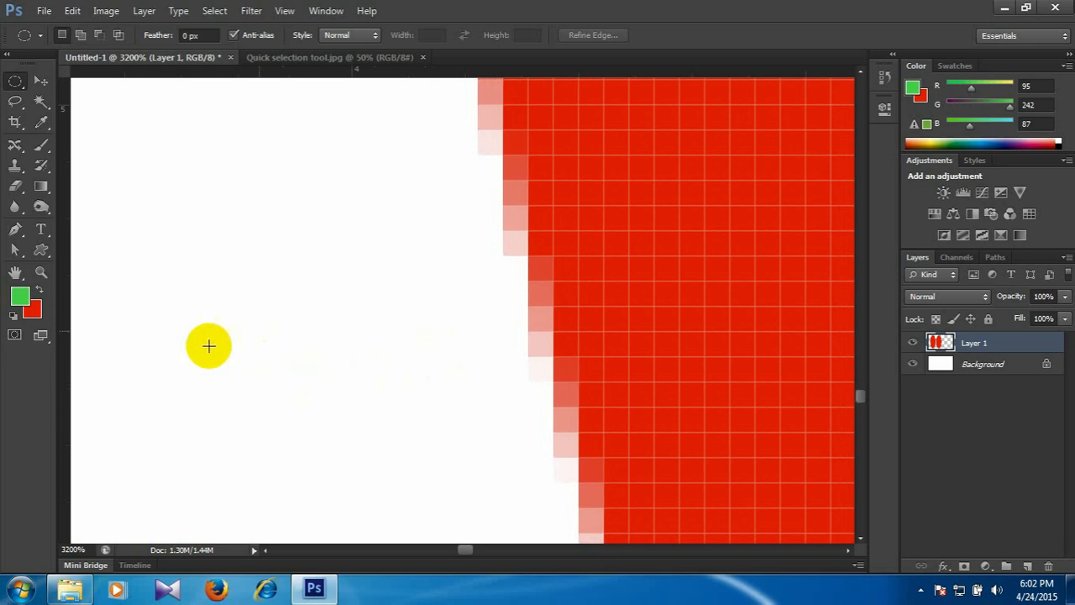
Compare the pixel edges of the first and second ellipses at 3200%, going back and forth between them.
drag(298, 324, 325, 266)
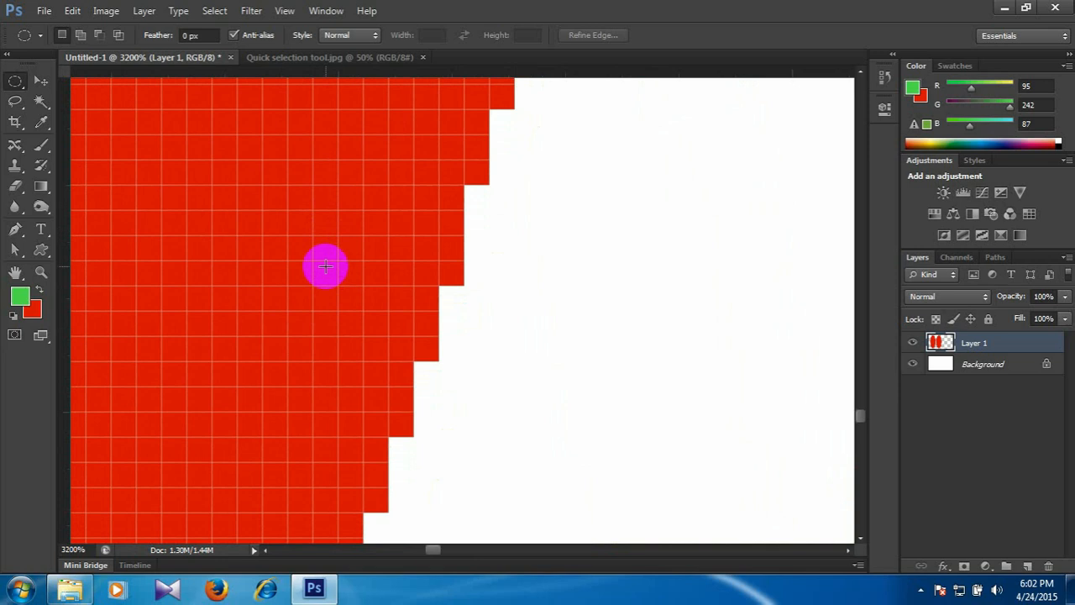
drag(487, 293, 308, 286)
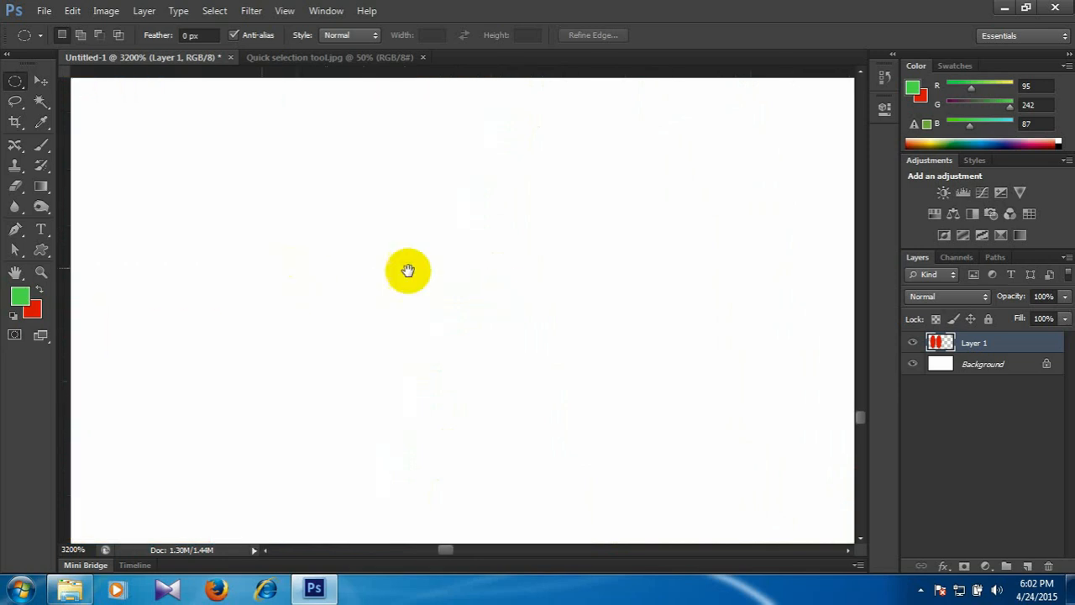
drag(480, 278, 547, 304)
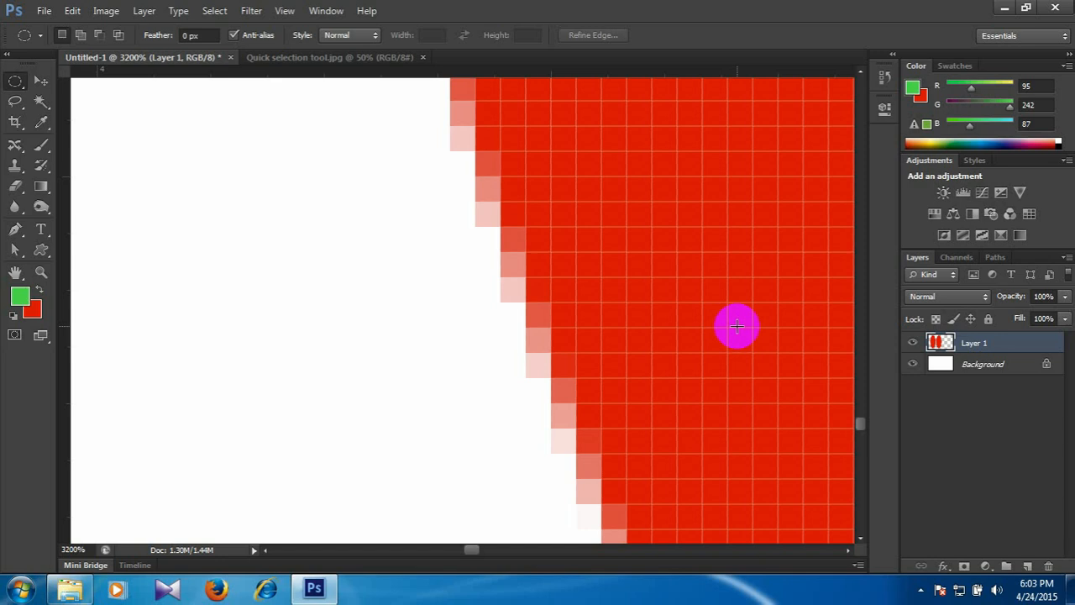
drag(287, 338, 450, 328)
drag(279, 344, 449, 327)
drag(367, 317, 458, 300)
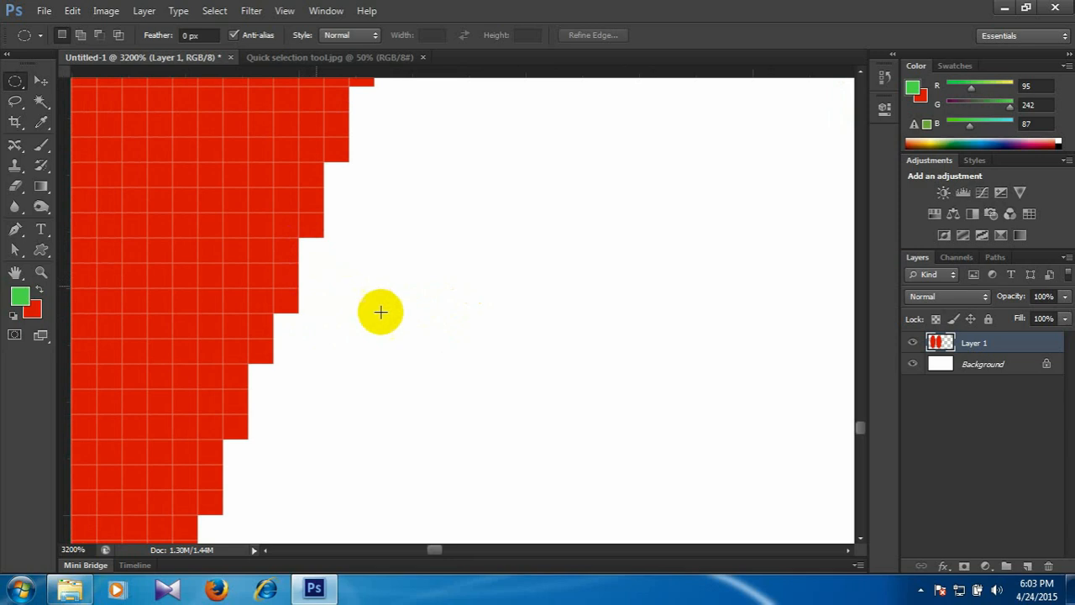
drag(693, 315, 388, 323)
drag(649, 282, 425, 257)
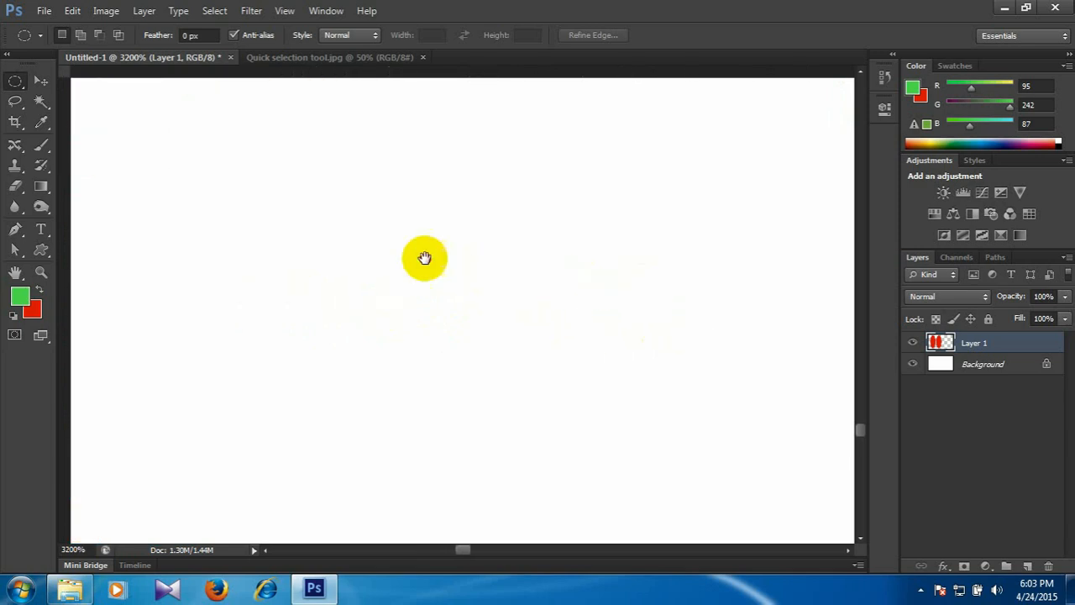
drag(567, 276, 473, 173)
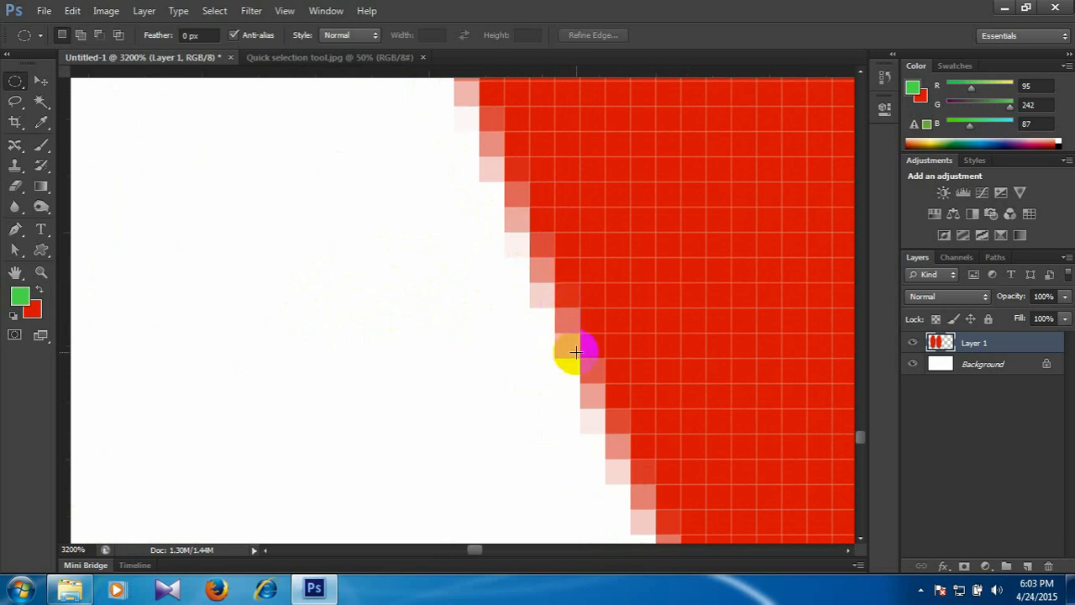
View both ellipses at 100%, and compare their lower ends at 200% magnification.
key(ctrl+minus)
key(ctrl+minus)
key(ctrl+minus)
key(ctrl+minus)
key(ctrl+minus)
key(ctrl+minus)
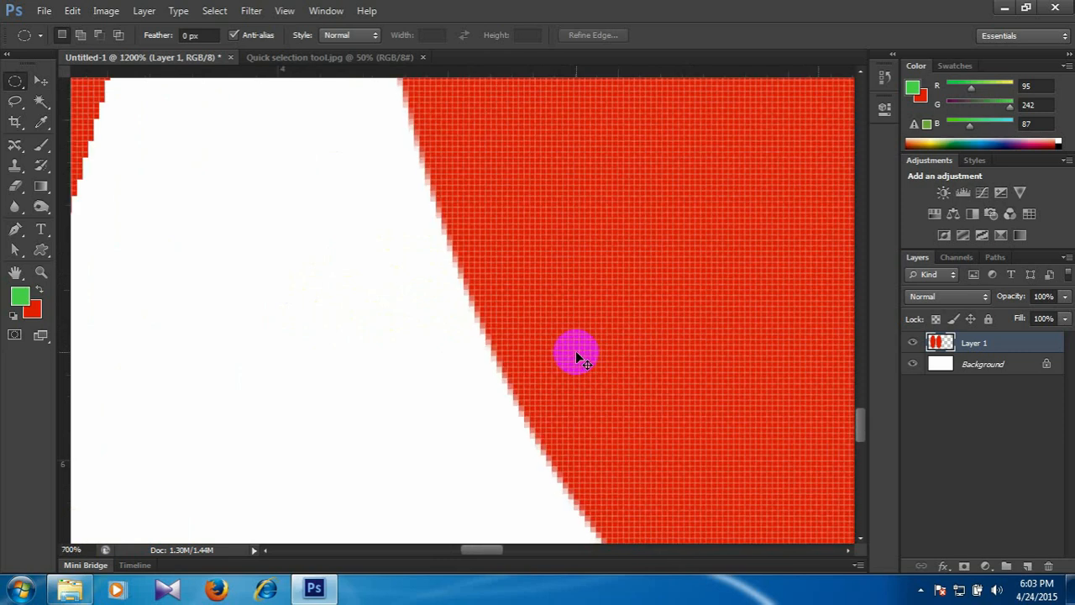
key(ctrl+minus)
key(ctrl+minus)
key(ctrl+minus)
key(ctrl+minus)
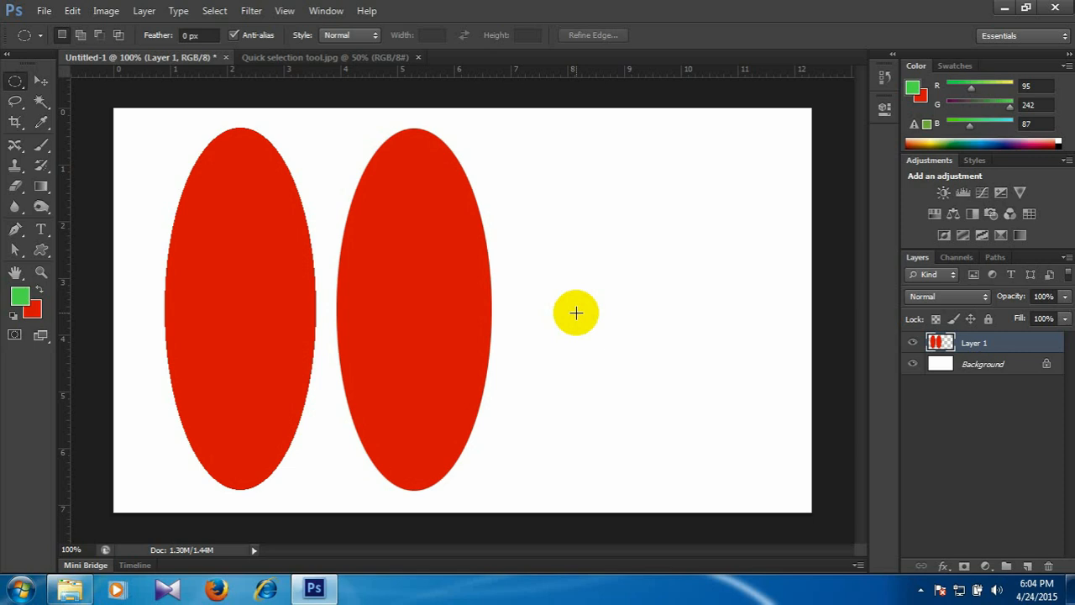
key(ctrl+plus)
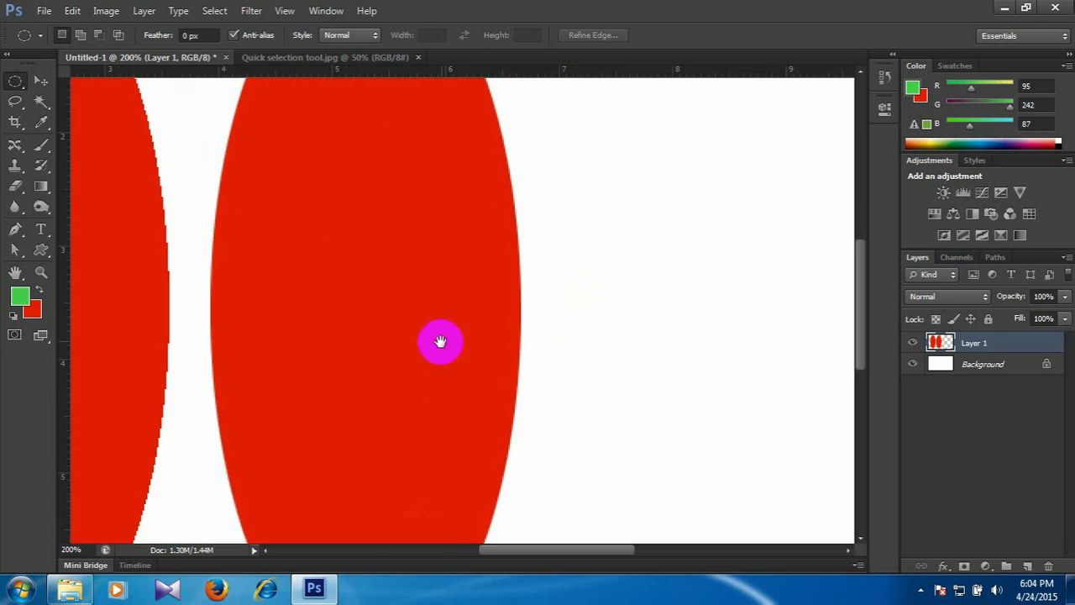
drag(441, 343, 469, 244)
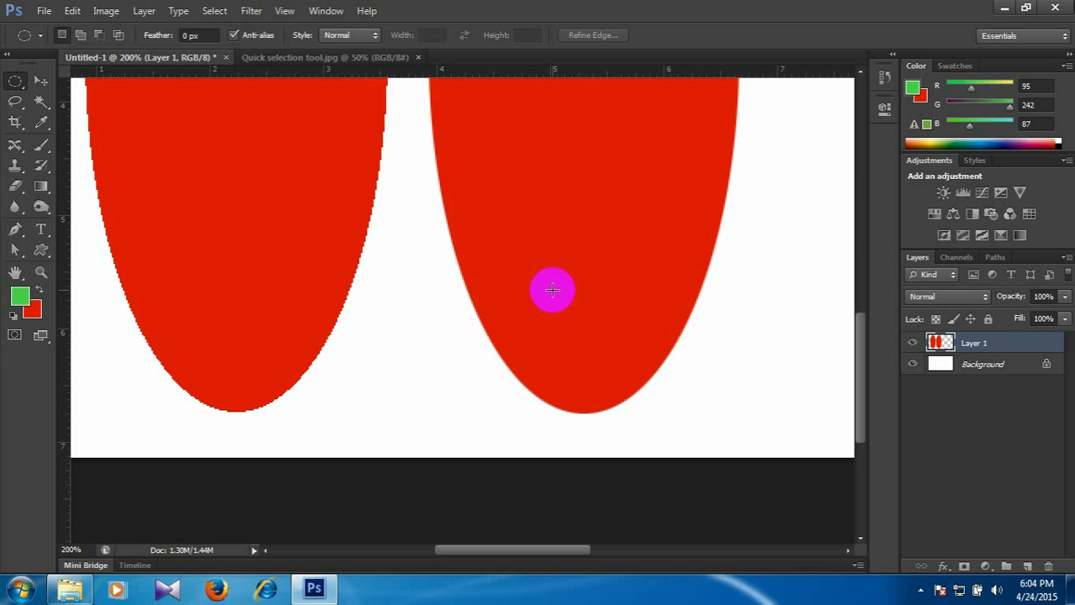
Delete Layer 1 with both red ellipses, leaving only the Background layer, and view the canvas at 50%.
key(ctrl+minus)
key(ctrl+minus)
key(ctrl+minus)
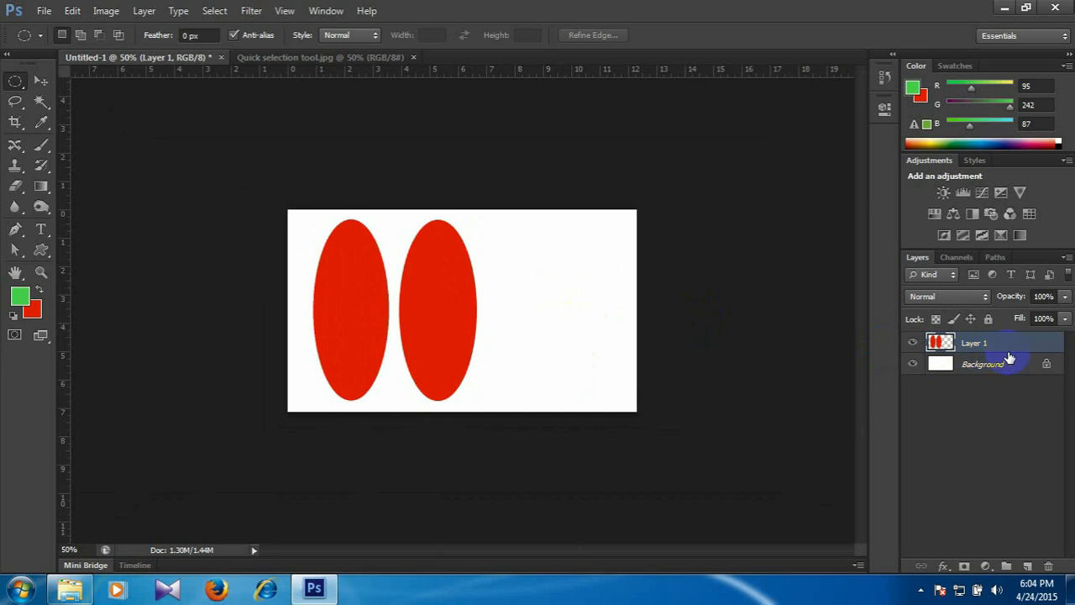
drag(1026, 353, 1048, 565)
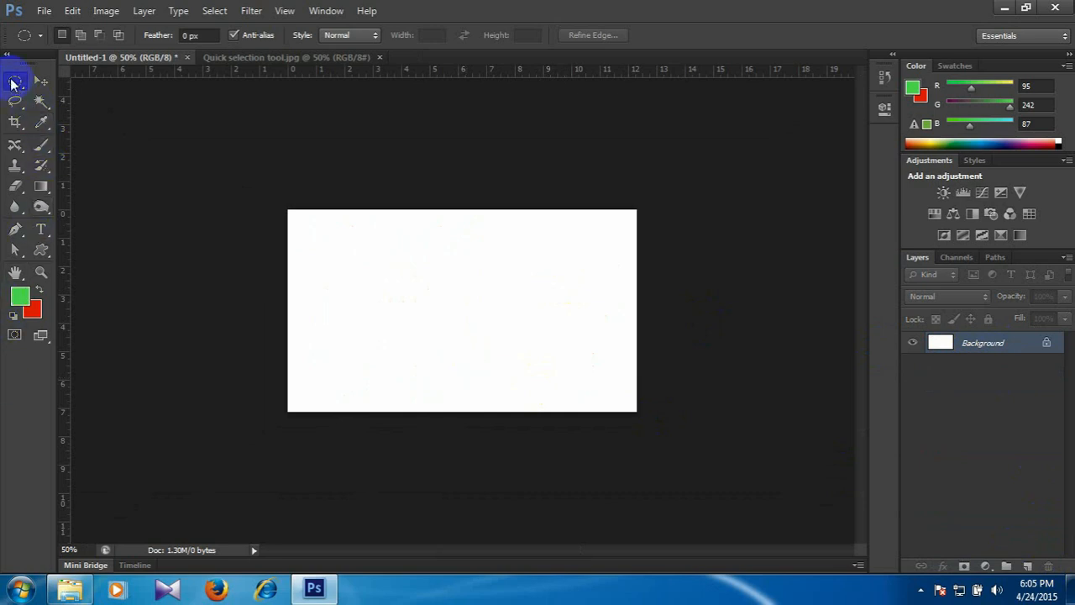
Switch to the Rectangular Marquee tool and check its Anti-alias option.
right_click(11, 81)
click(41, 79)
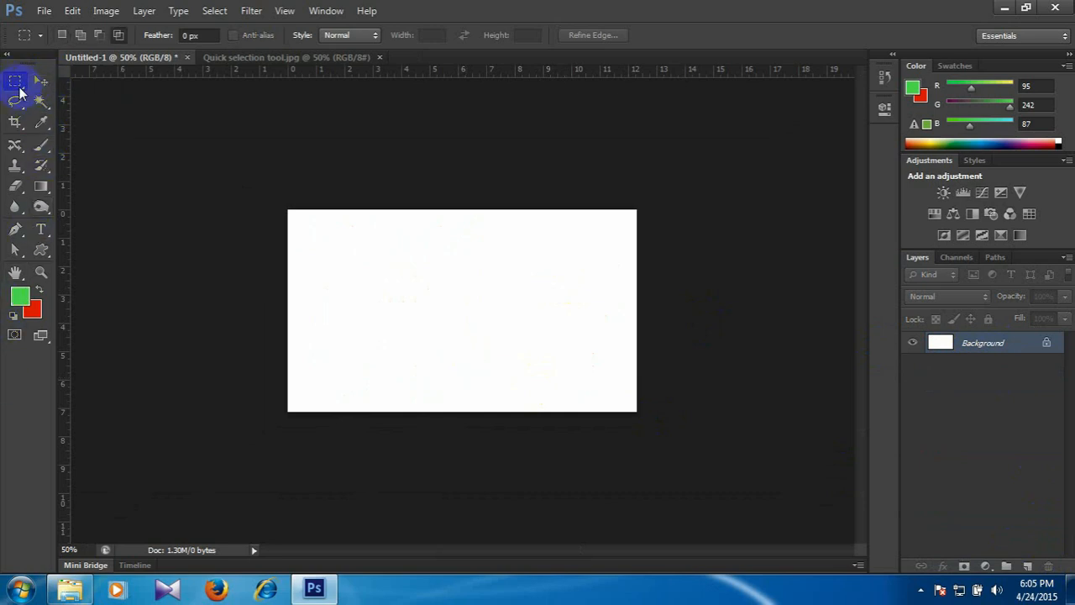
right_click(17, 84)
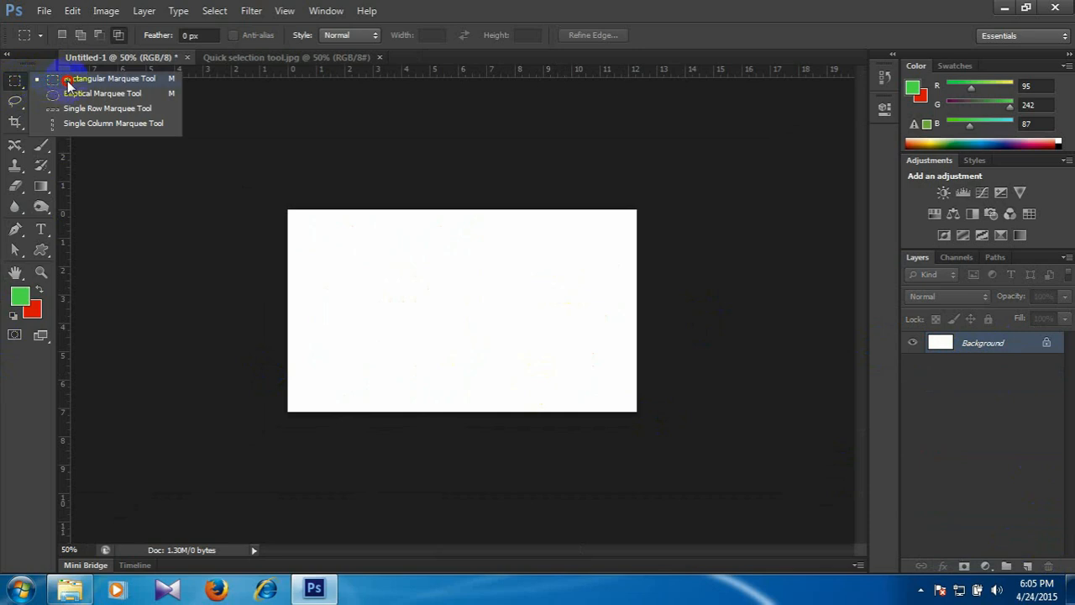
click(67, 79)
right_click(10, 84)
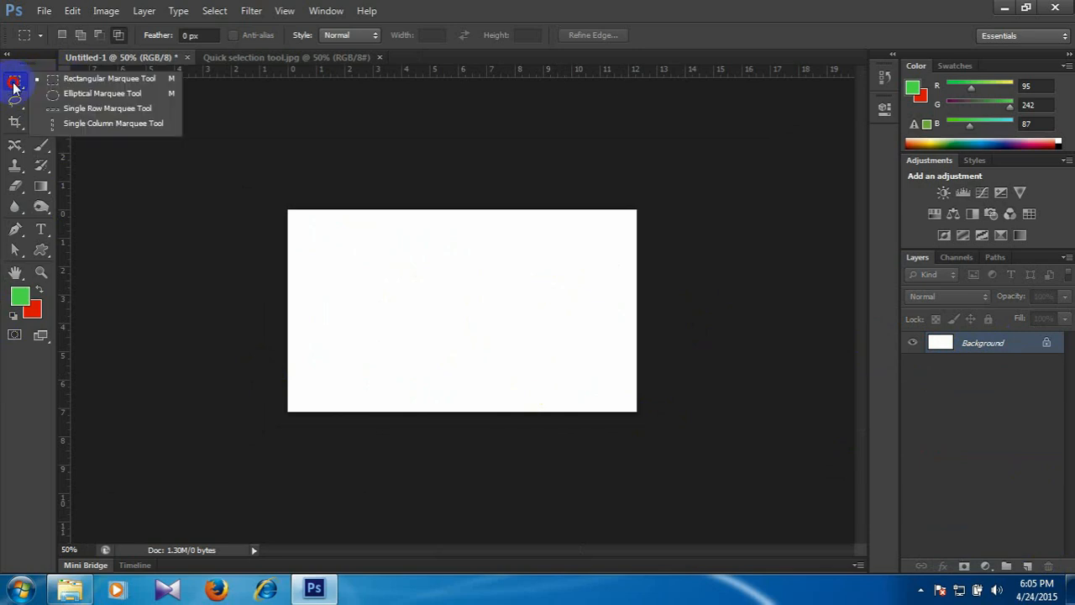
click(68, 79)
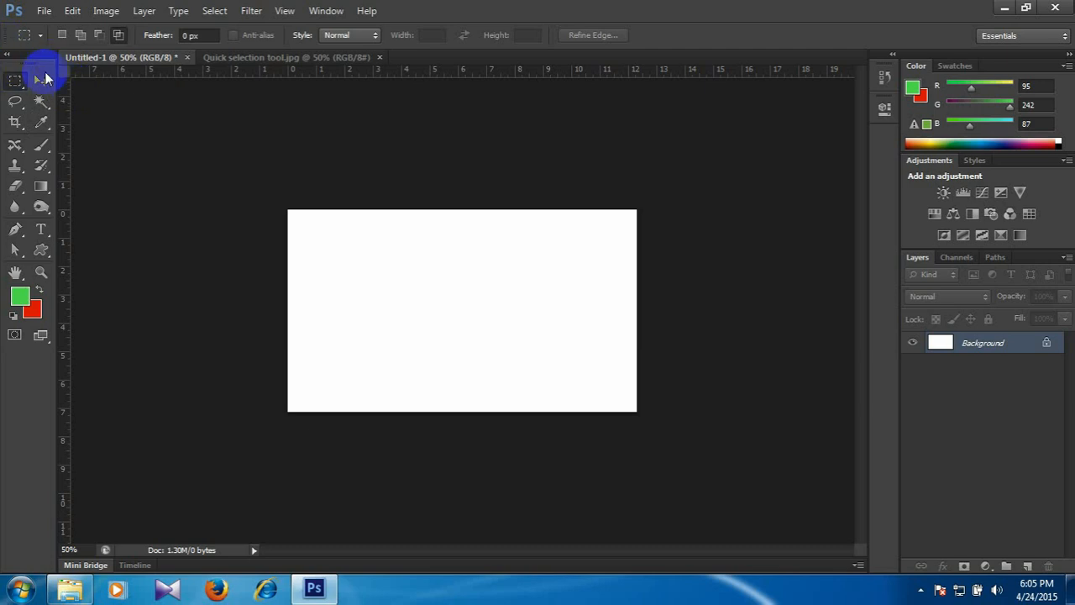
click(240, 37)
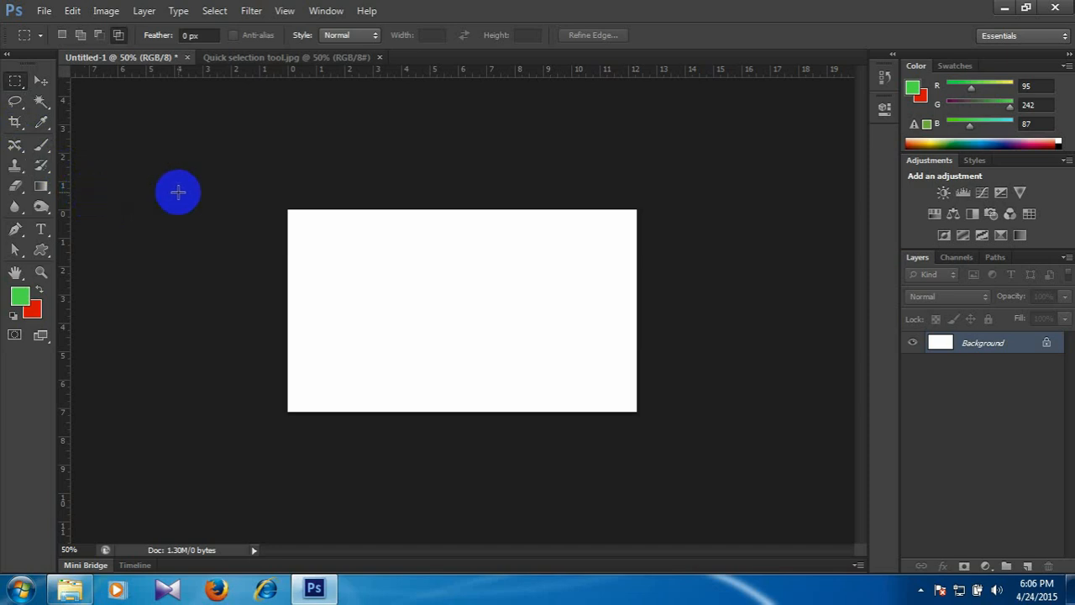
Draw a freehand rectangular selection on the canvas in Normal style, deselect it, and review the marquee Style choices.
drag(331, 257, 478, 327)
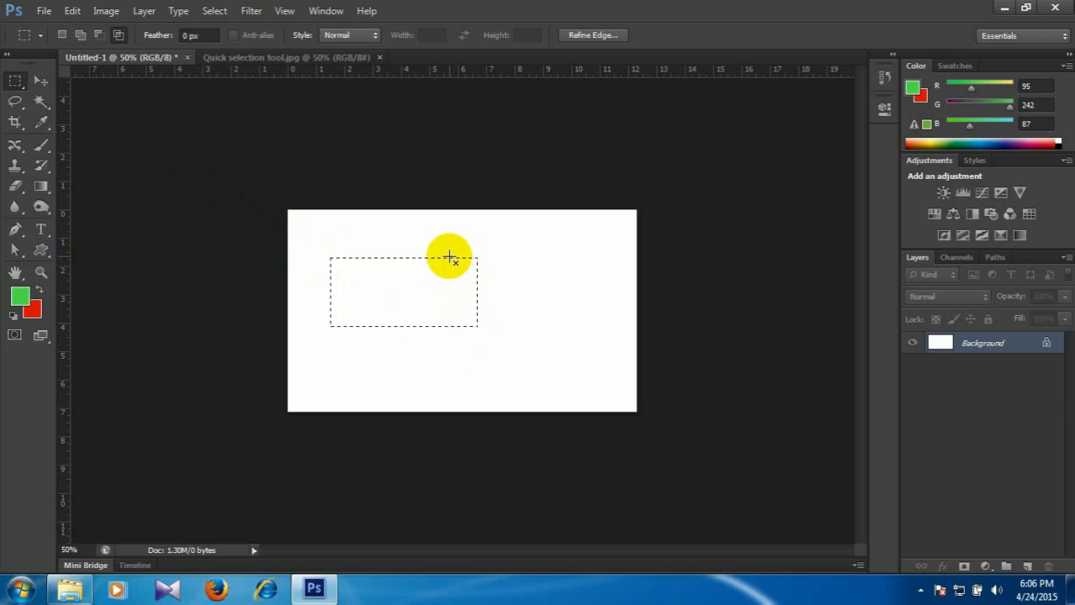
click(456, 325)
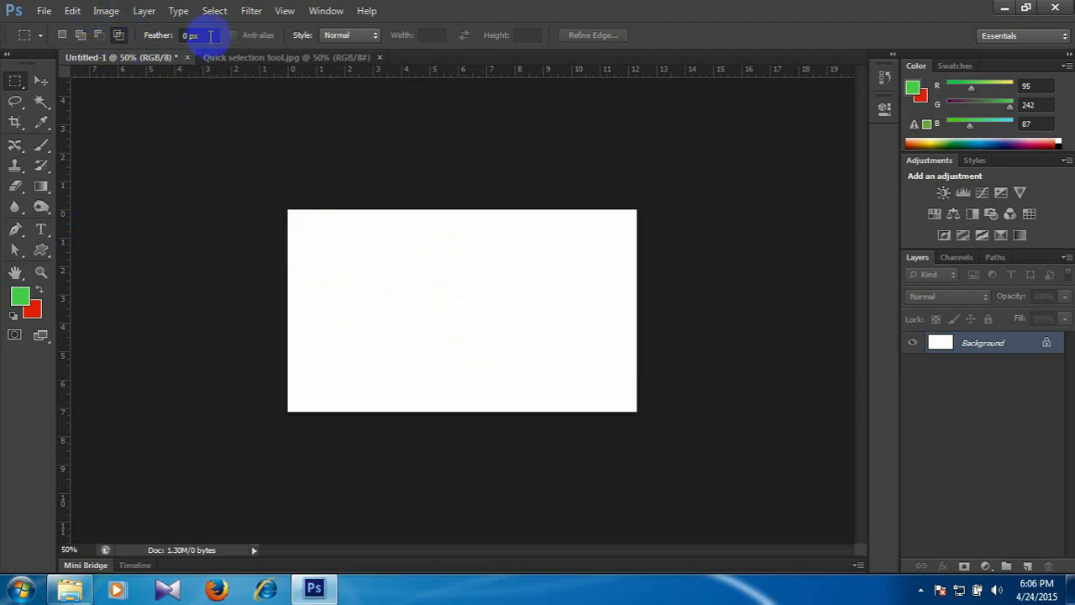
click(344, 38)
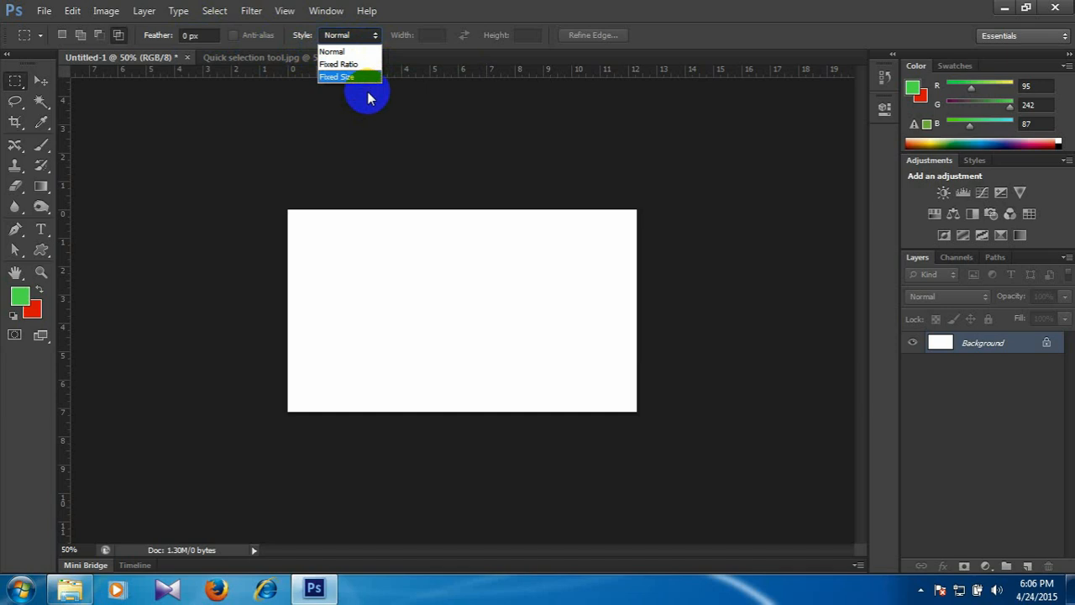
click(341, 38)
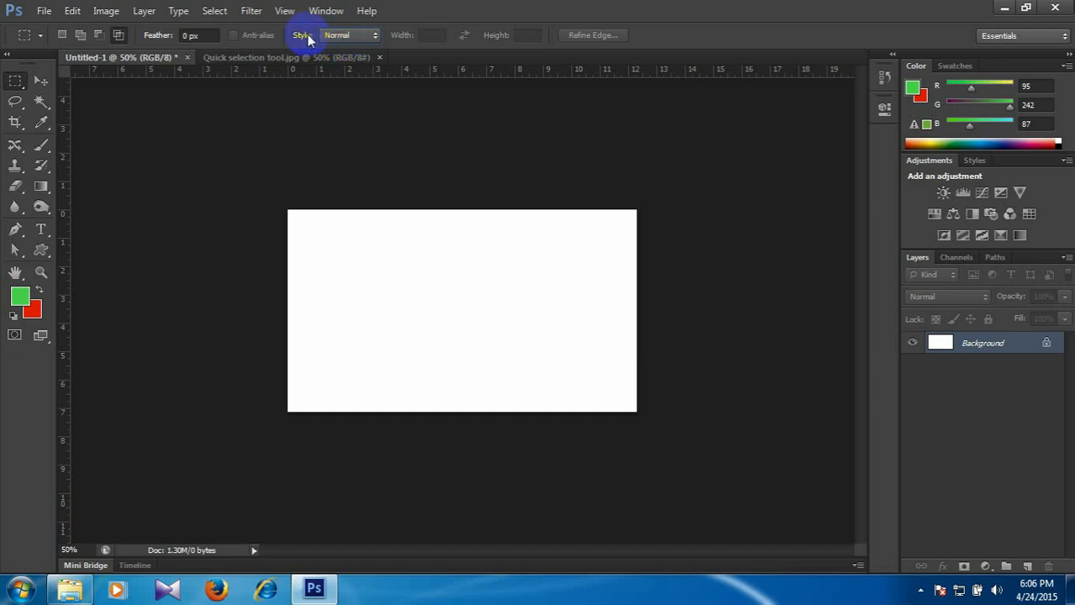
click(363, 42)
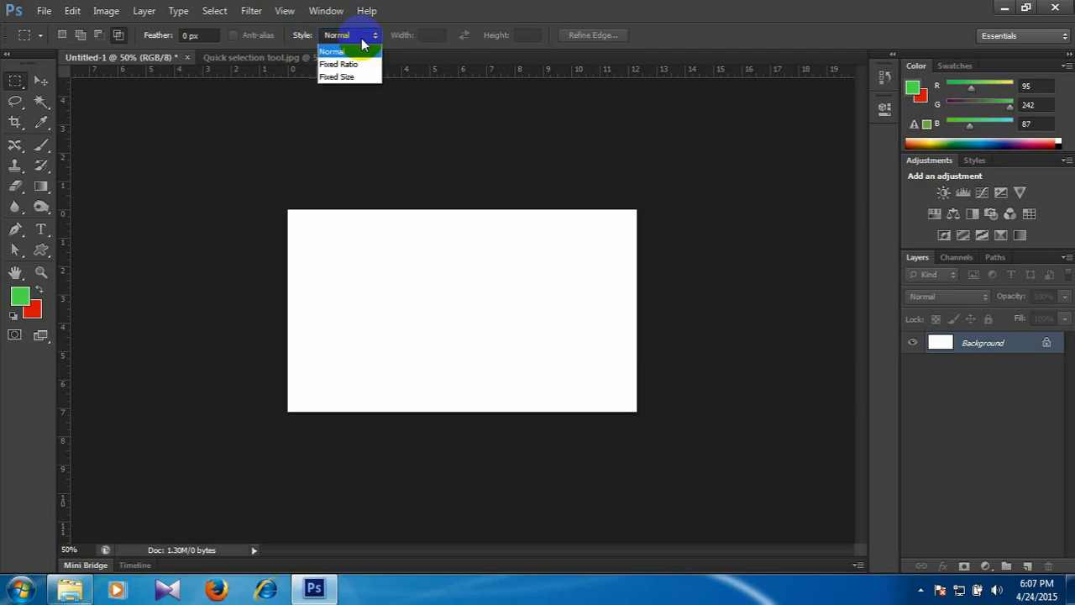
click(362, 40)
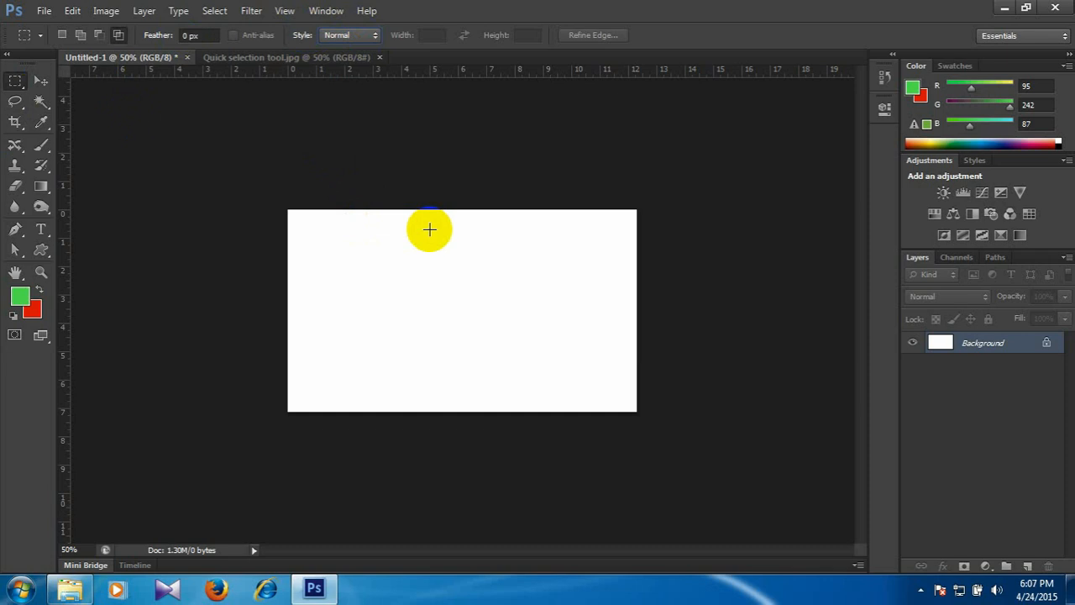
Set the marquee style to Fixed Ratio with width 5 and height 2, and draw a selection about 6 by 2.4 inches.
click(344, 35)
click(340, 64)
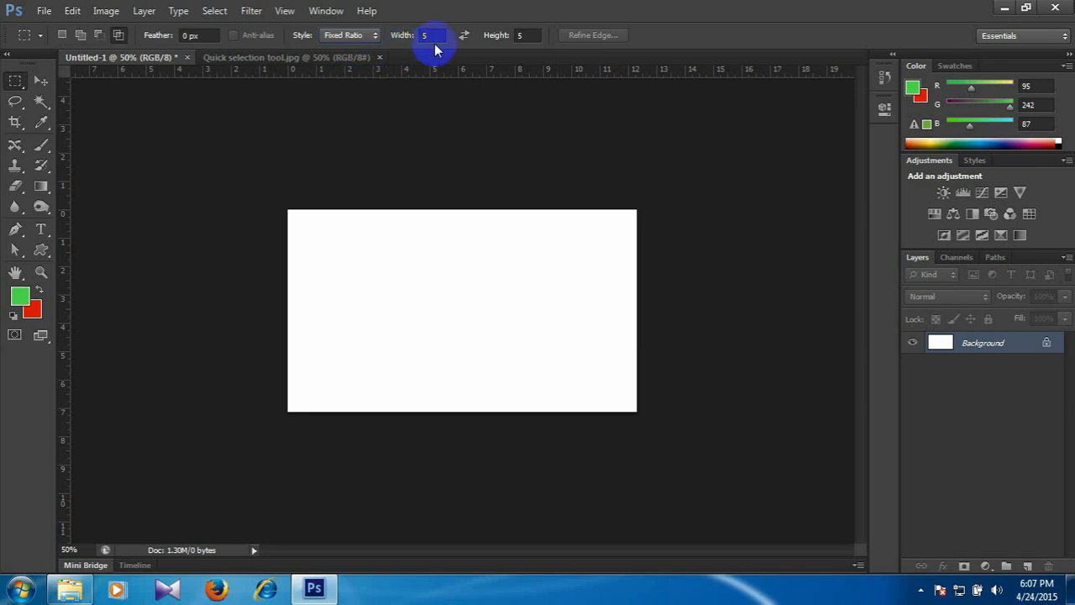
click(527, 35)
click(460, 35)
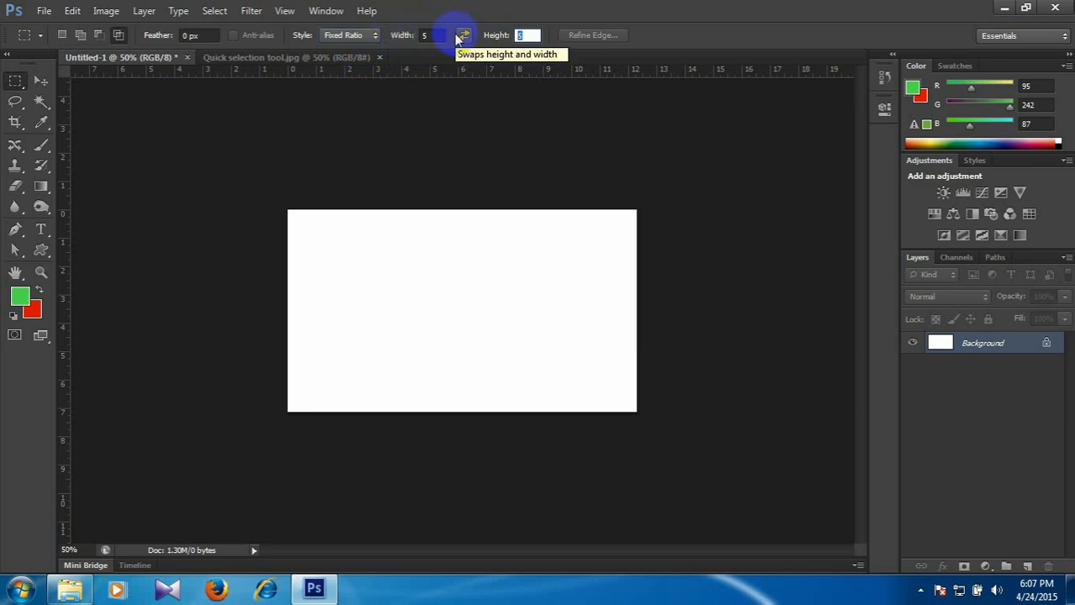
text(2)
key(Tab)
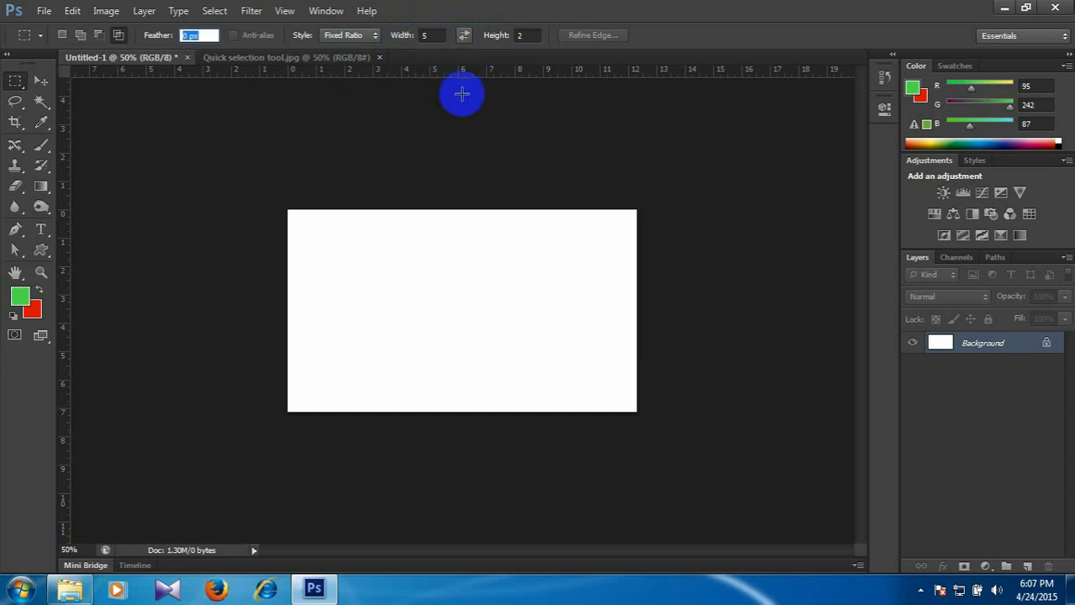
drag(333, 236, 520, 357)
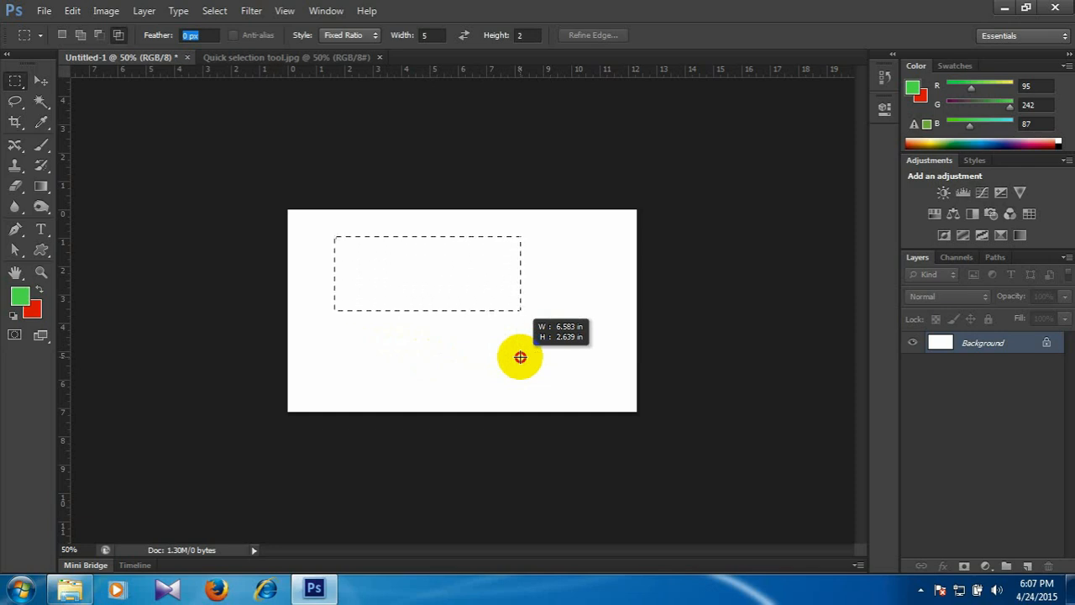
mouse_move(520, 357)
mouse_down()
mouse_move(384, 328)
mouse_move(539, 350)
mouse_move(465, 319)
mouse_move(392, 314)
mouse_move(503, 358)
mouse_up()
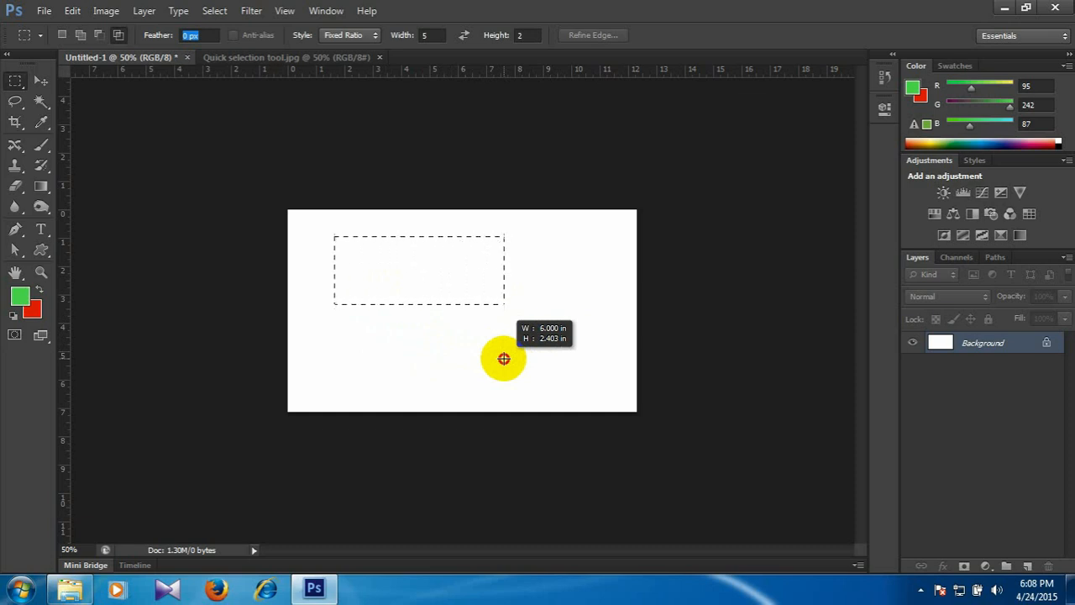
drag(503, 358, 504, 359)
Set the ratio height to 5, clear the wide selection, and draw a small square selection in the canvas's upper-left area.
click(526, 35)
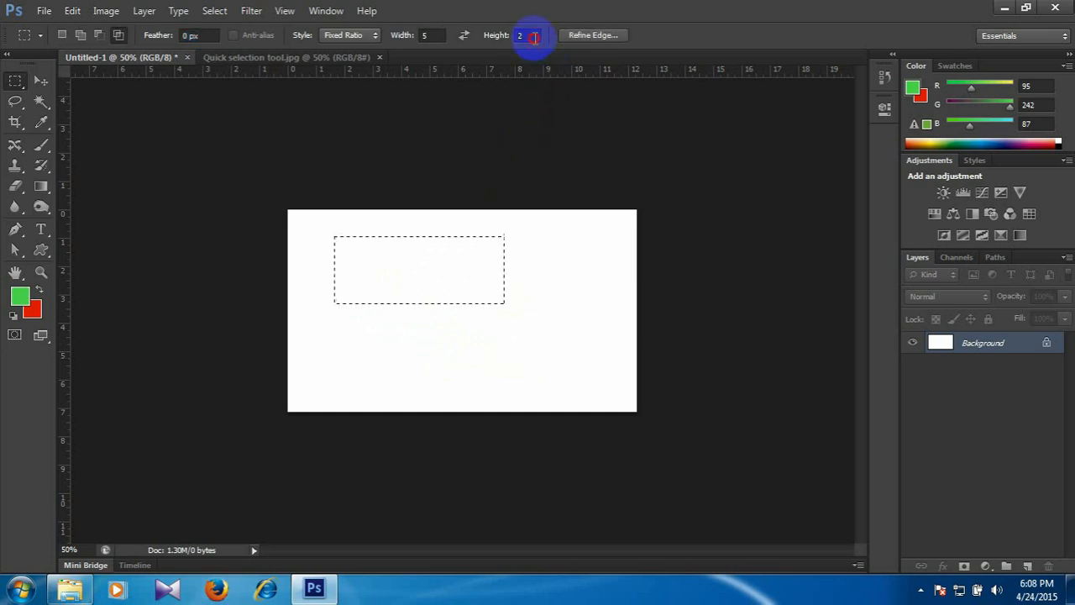
text(5)
key(Tab)
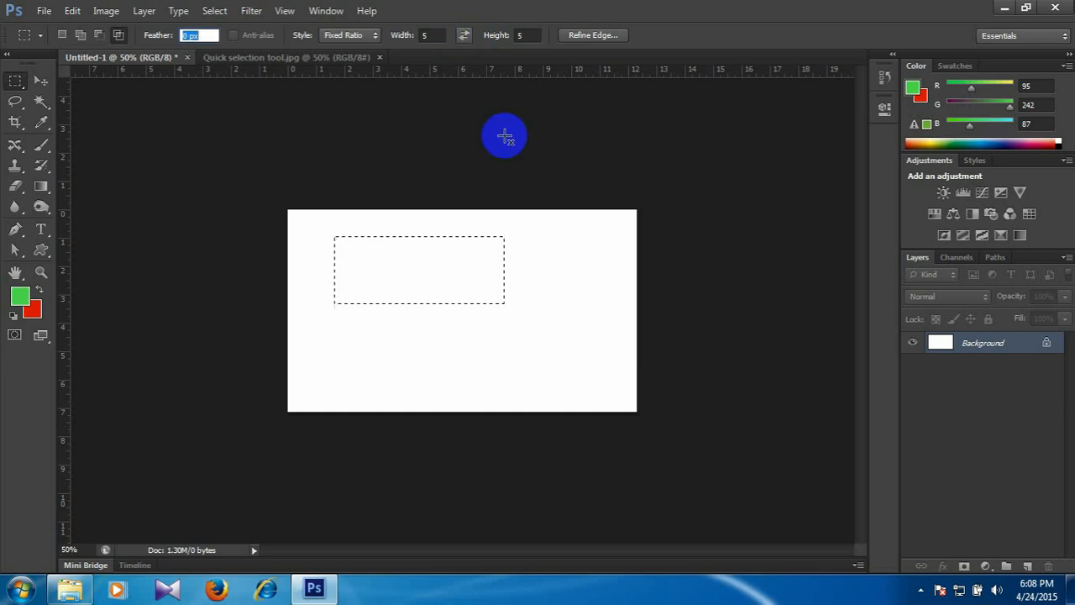
click(540, 243)
drag(345, 252, 565, 289)
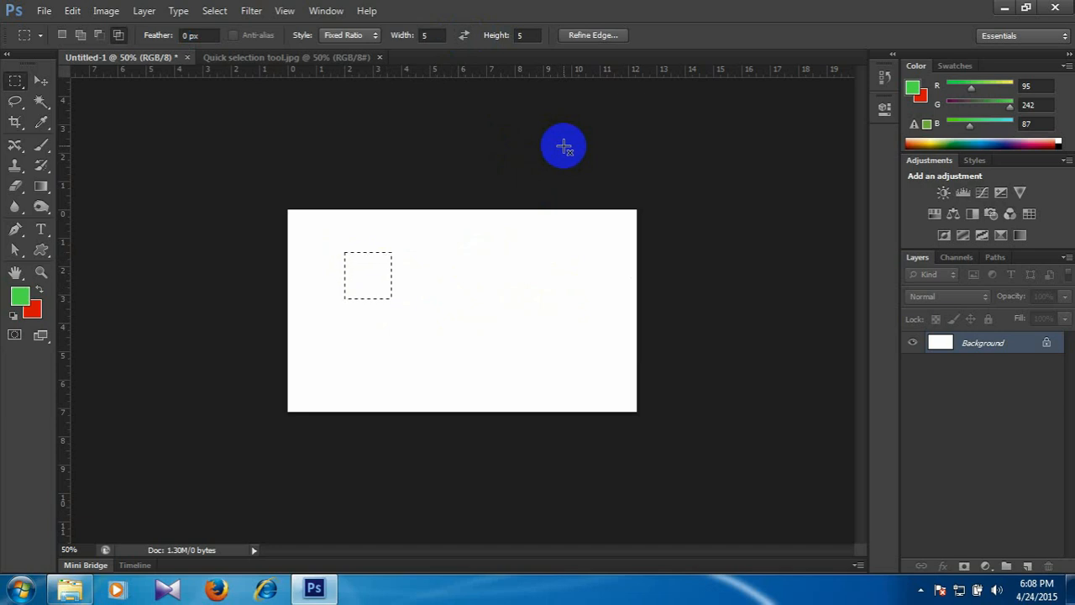
Switch the marquee style to Fixed Size and back to Normal, draw a freehand selection about 2 by 1.7 inches, and deselect it.
click(356, 34)
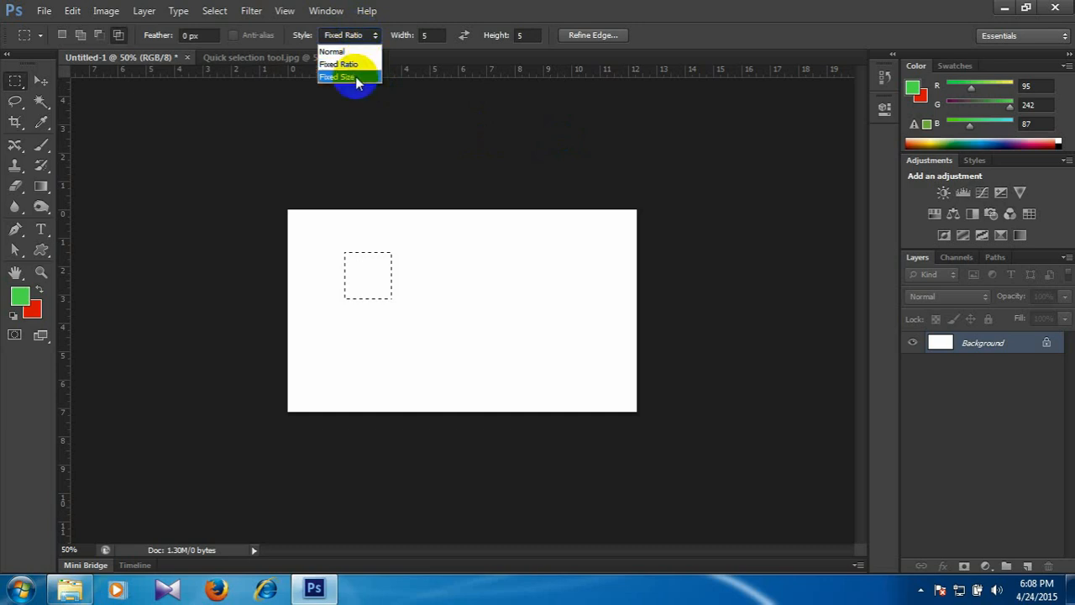
click(356, 76)
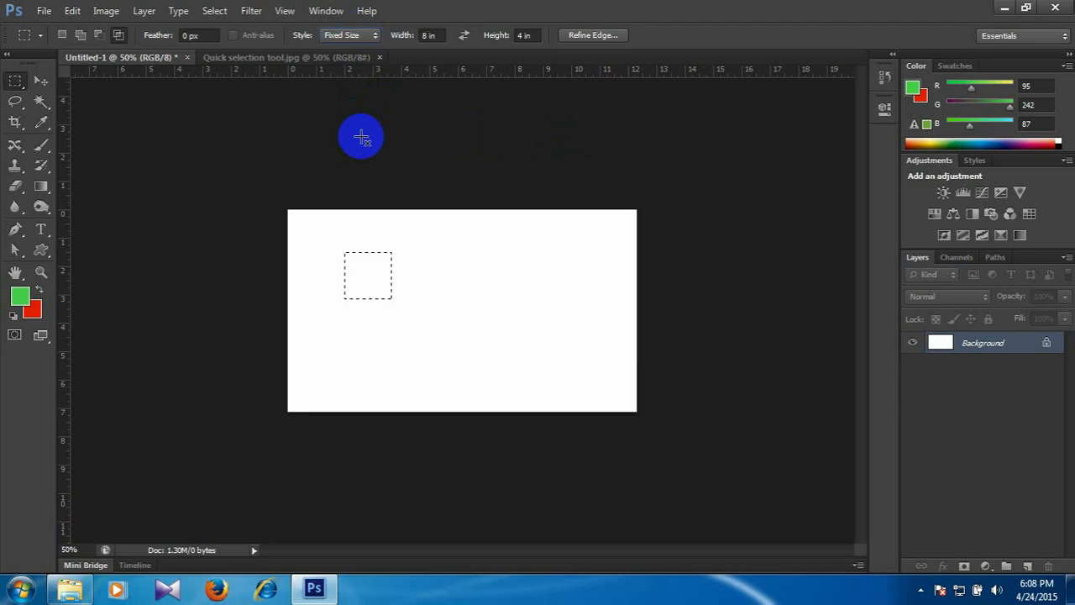
click(340, 35)
click(332, 52)
click(346, 220)
drag(340, 251, 418, 293)
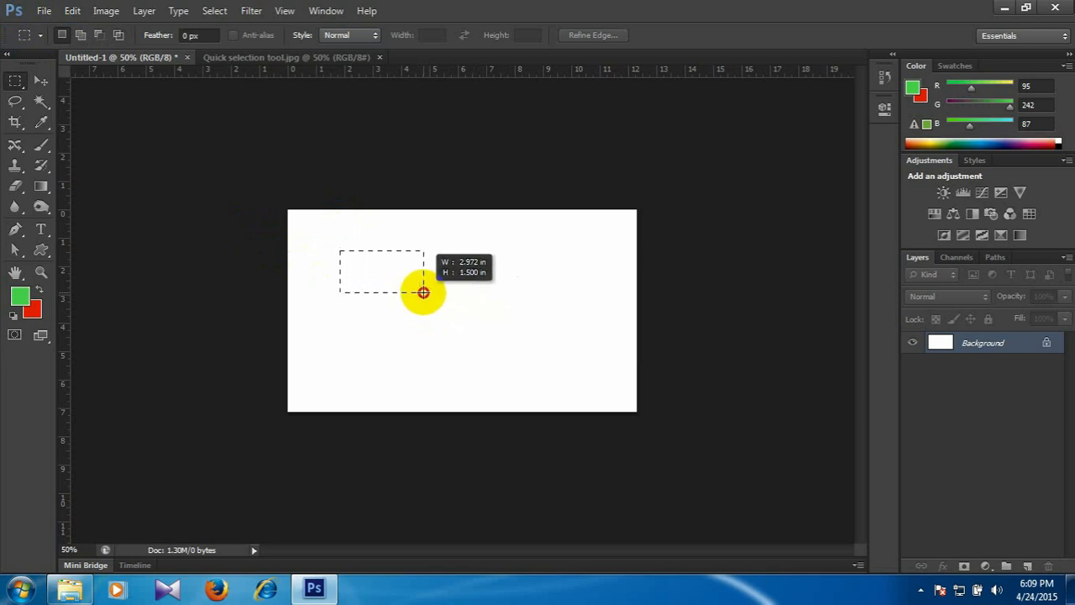
drag(423, 292, 396, 298)
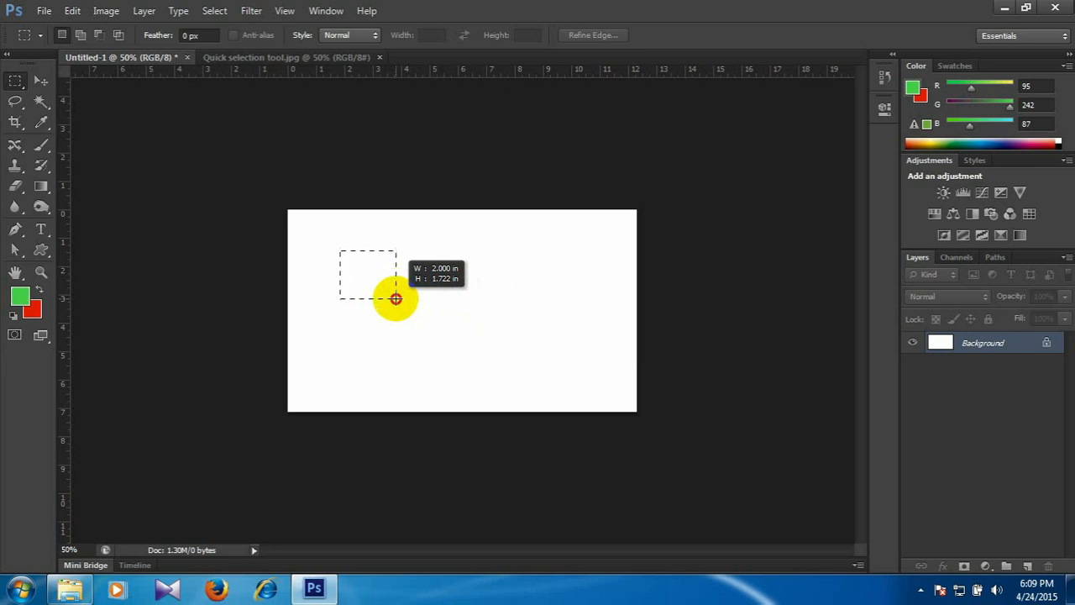
drag(395, 298, 397, 303)
click(459, 291)
Set the marquee style to Fixed Size with width 3 in and height 2 in, and place selections of that size near the canvas centre.
click(350, 35)
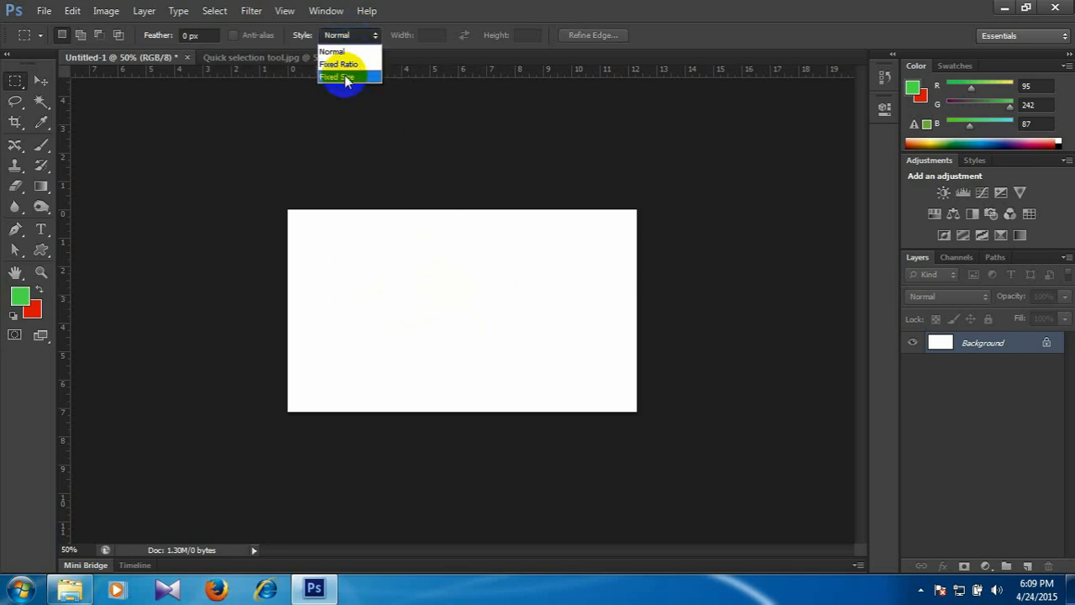
click(346, 76)
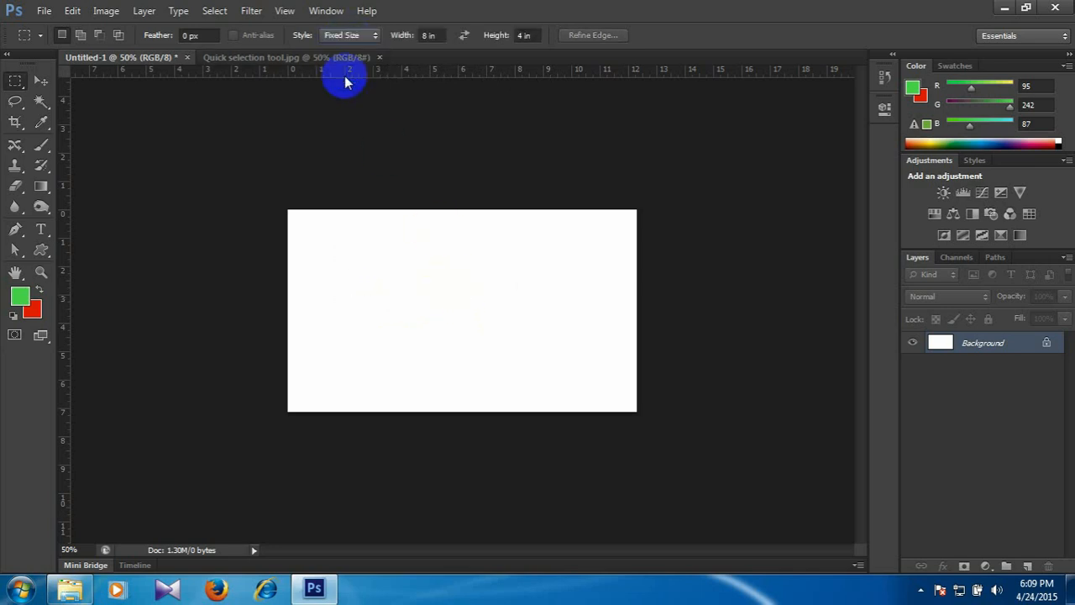
click(437, 35)
text(3)
key(Tab)
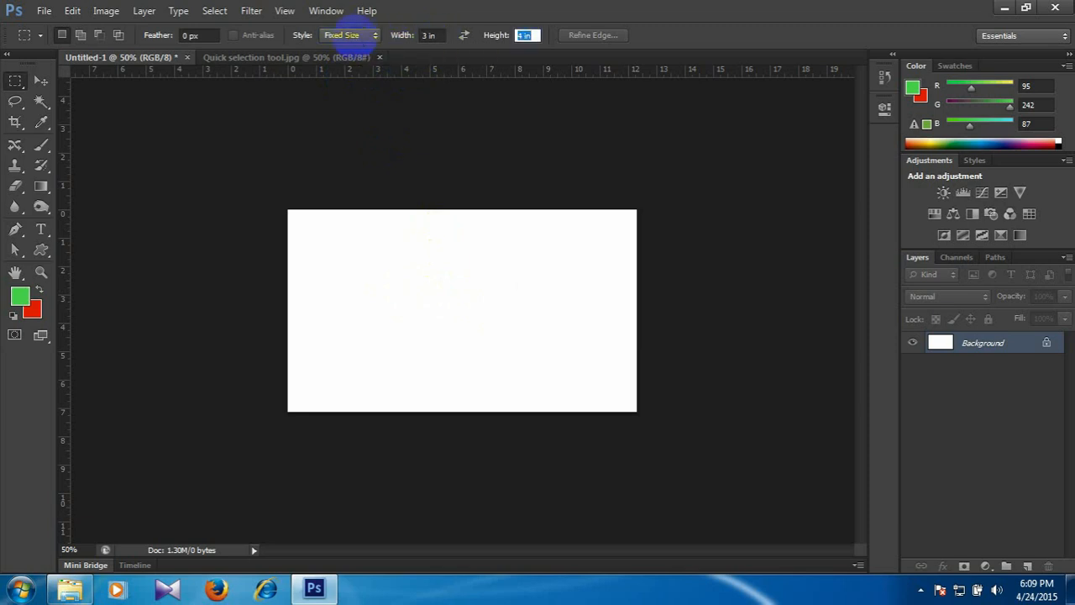
text(2)
key(Tab)
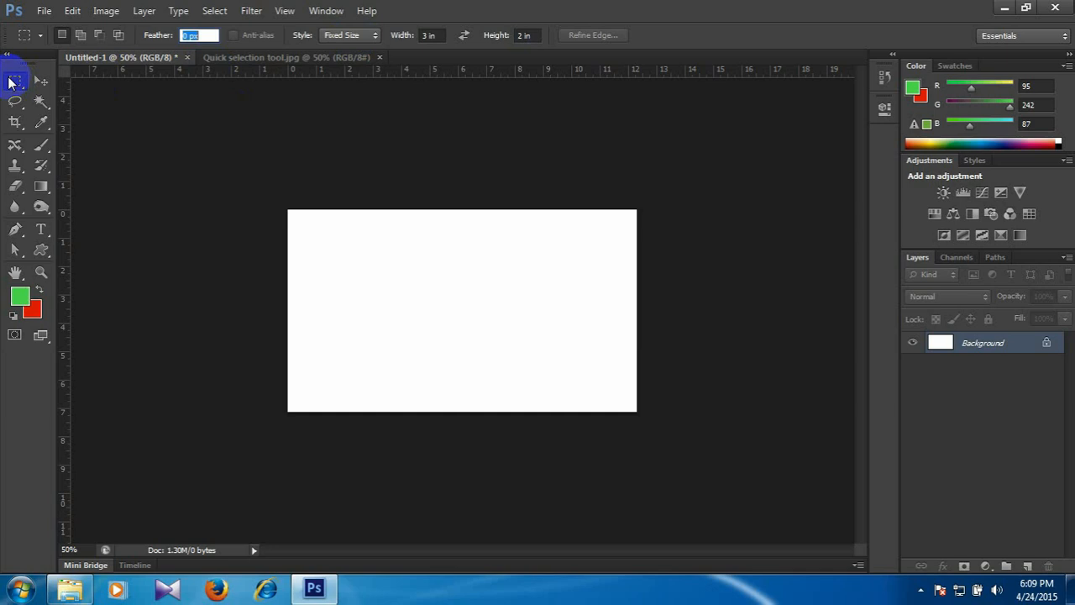
click(388, 253)
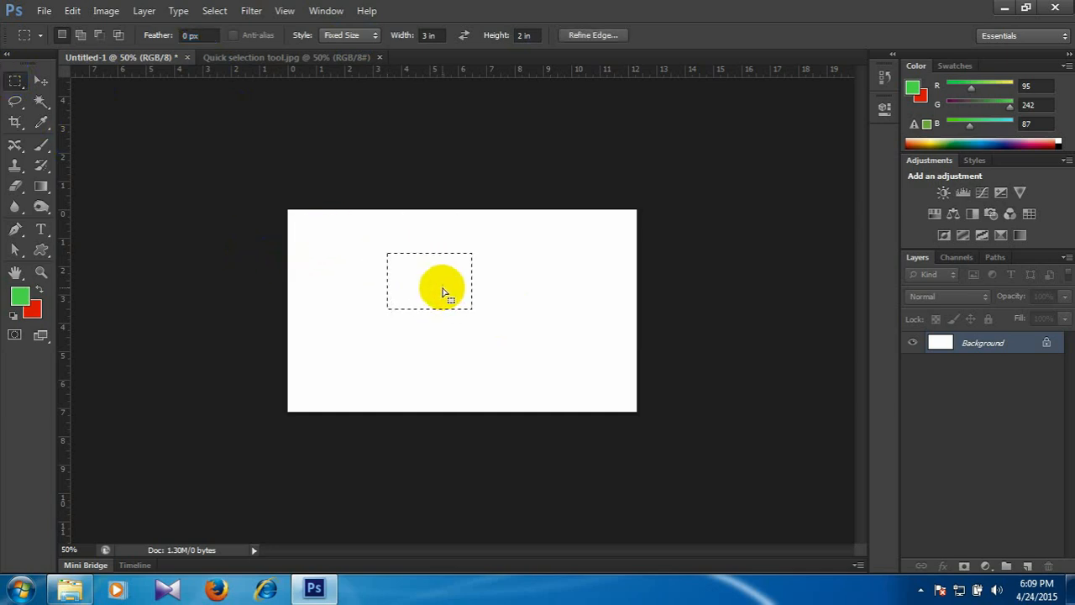
click(414, 336)
click(385, 297)
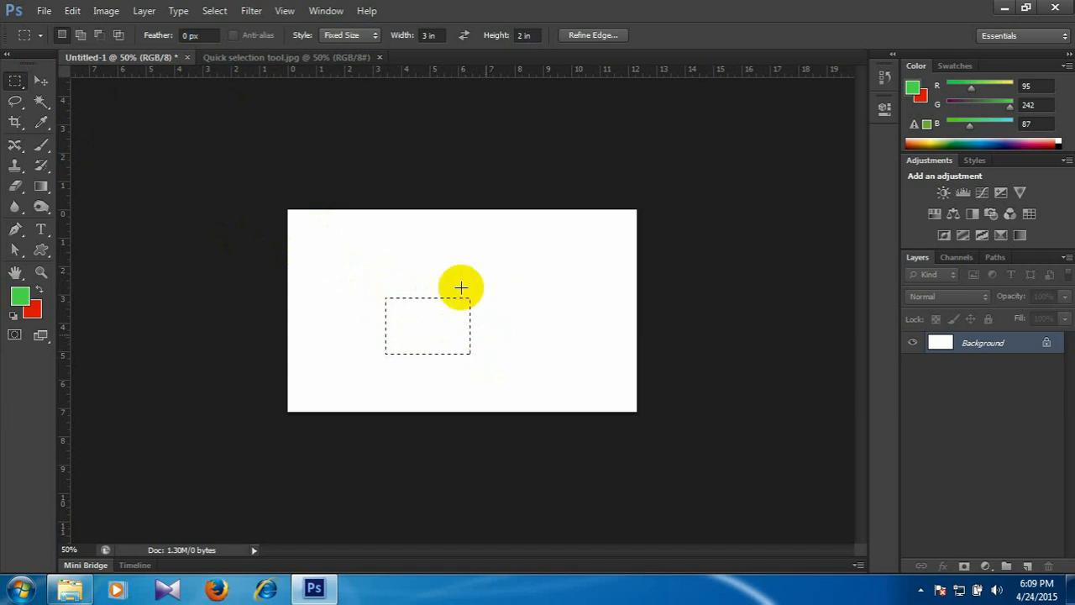
Set the fixed marquee size to 5 in wide and 1 in high, and place a selection in the canvas's upper middle.
click(432, 35)
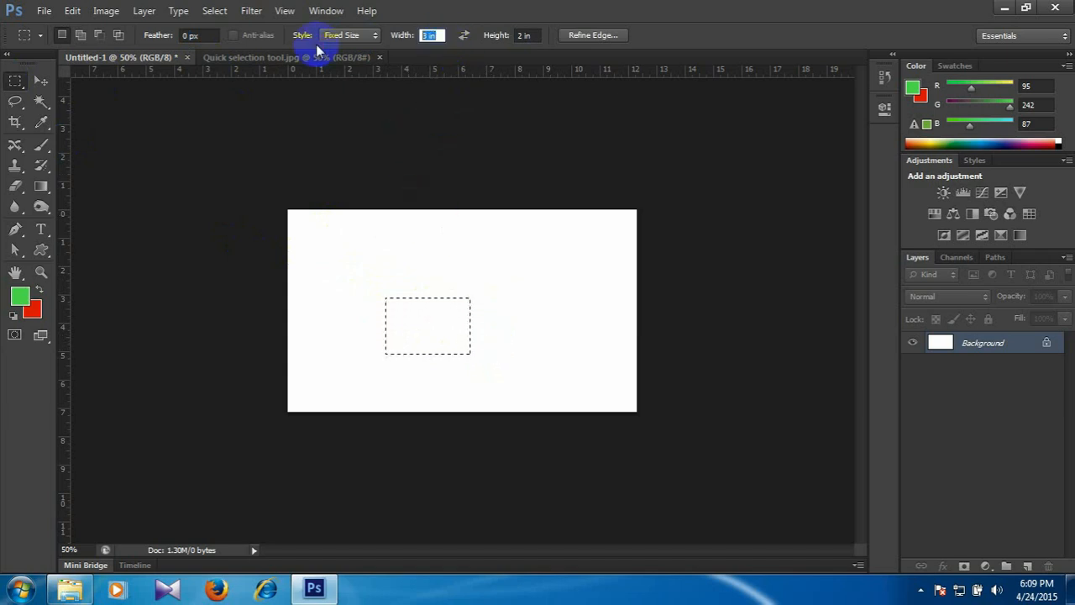
text(5)
key(Tab)
text(1)
key(Tab)
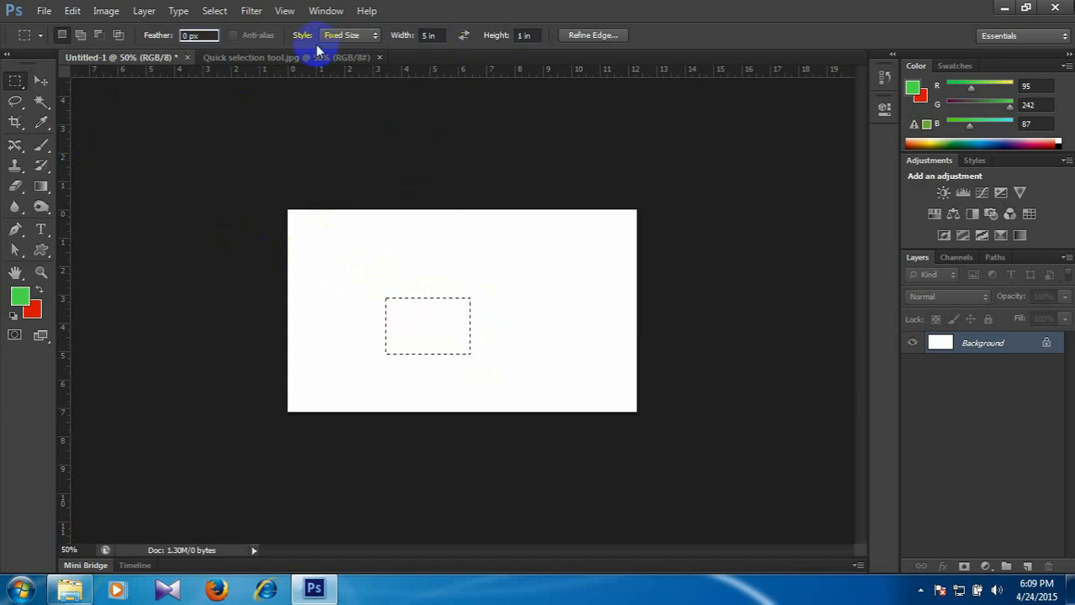
key(Return)
click(369, 239)
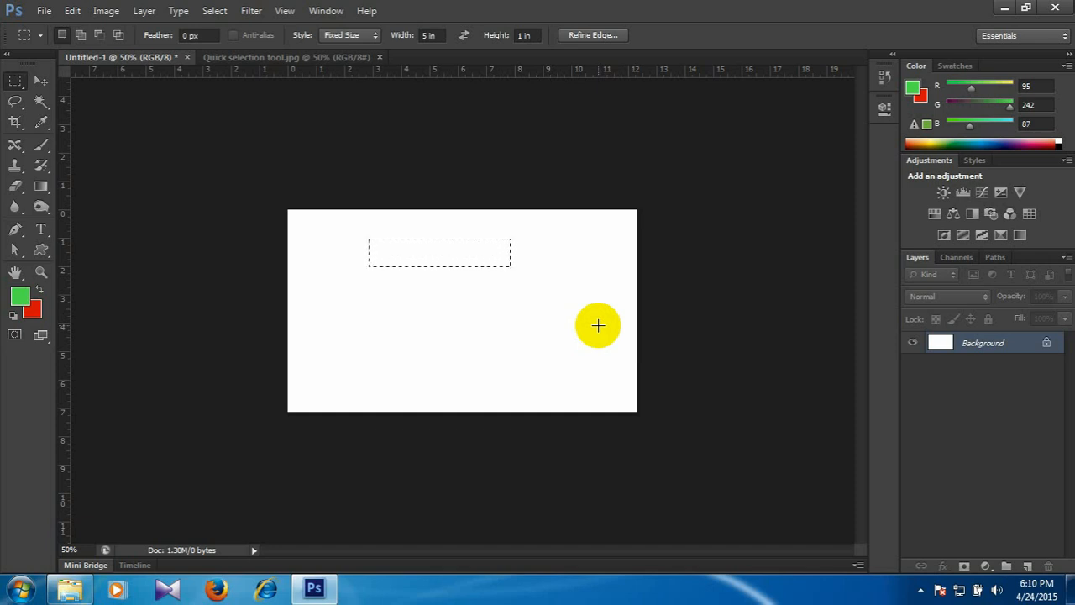
Deselect the wide selection and place another selection of the same fixed size near the middle of the canvas.
key(ctrl+d)
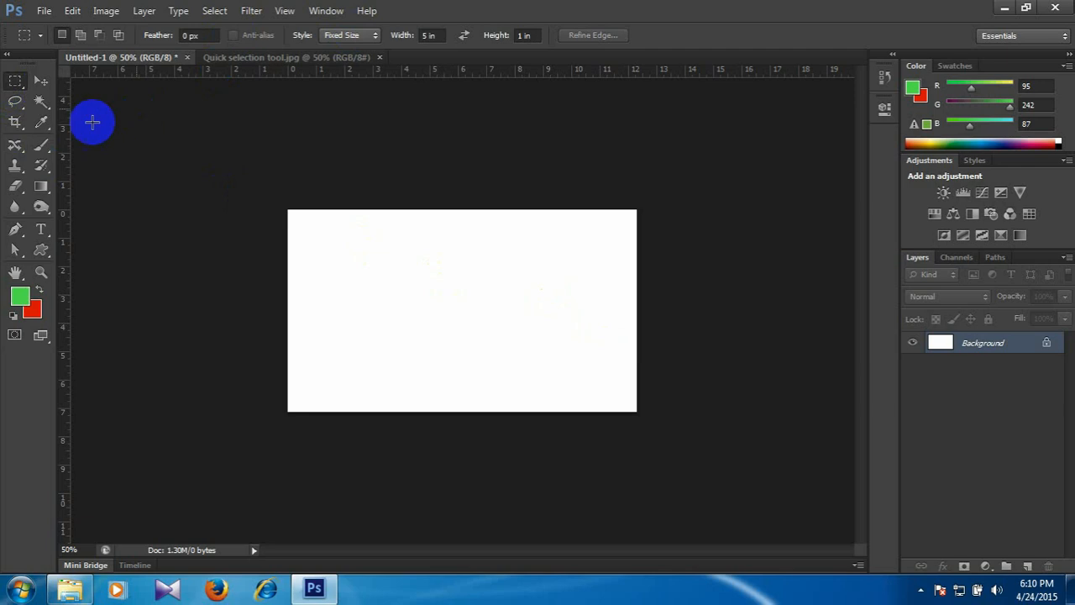
drag(338, 240, 401, 297)
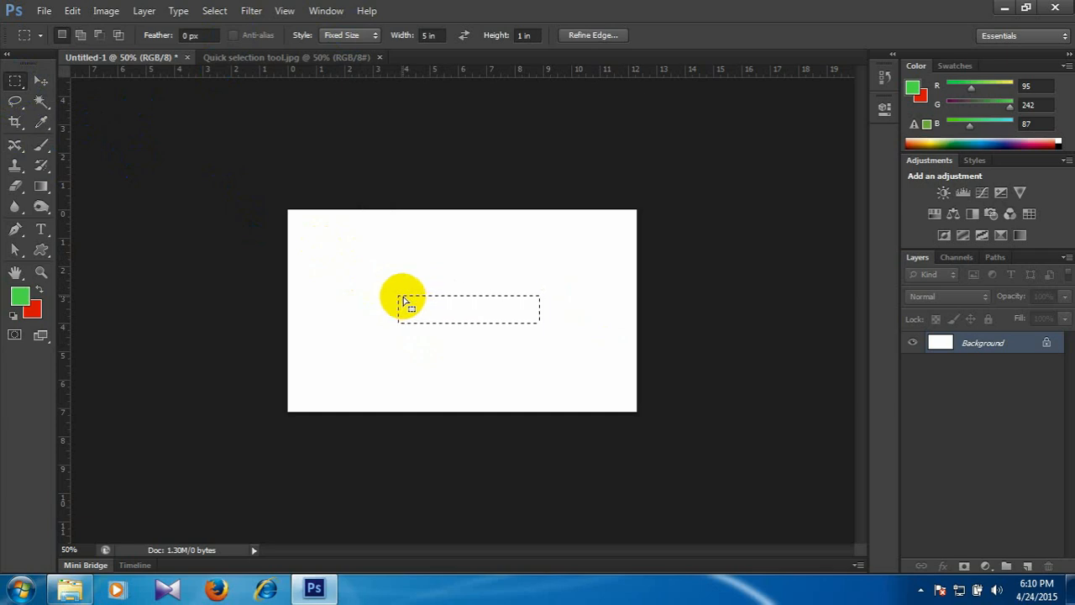
click(405, 310)
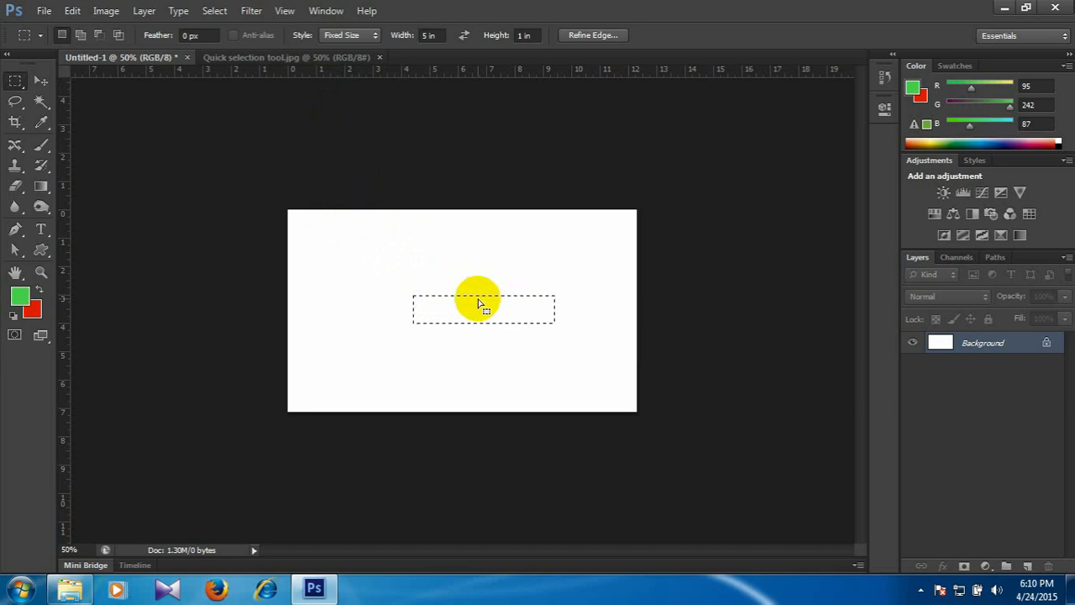
Set the marquee style back to Normal, draw a wide, thin freehand selection across the upper canvas, and clear it.
click(349, 36)
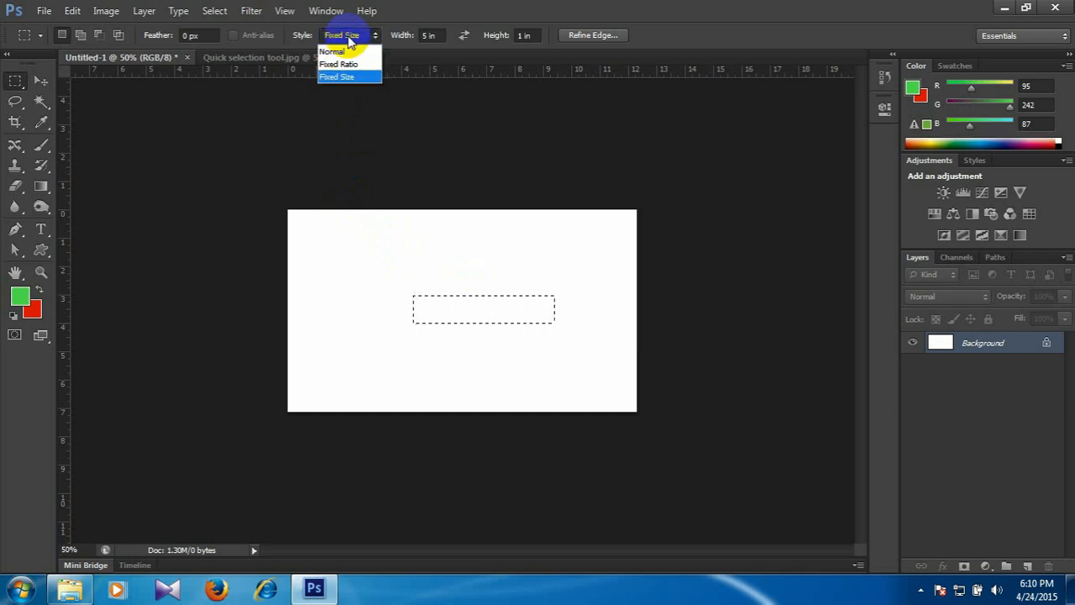
click(336, 52)
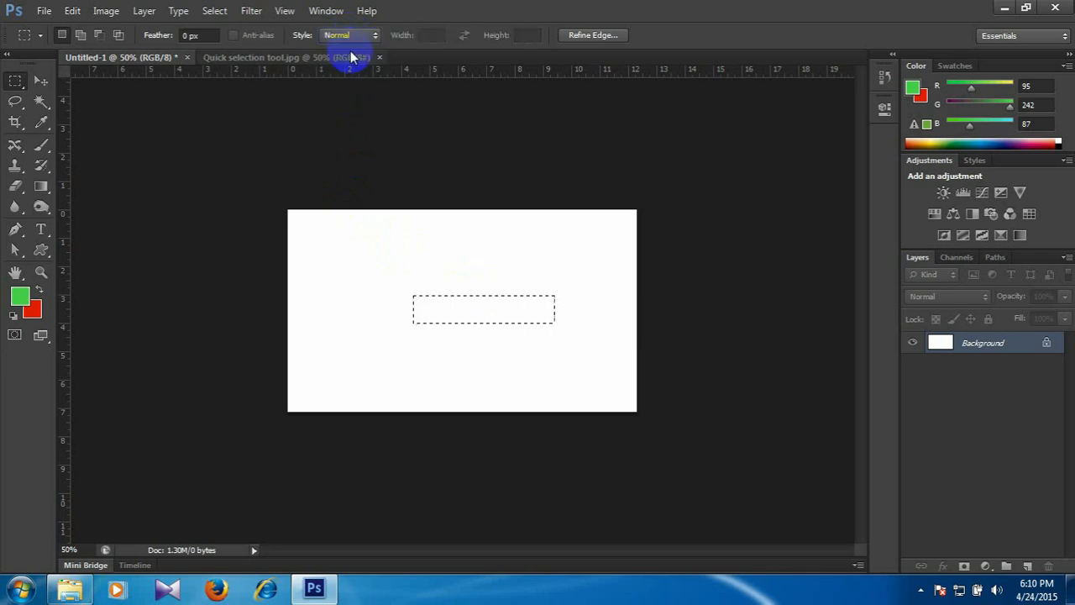
drag(344, 240, 536, 263)
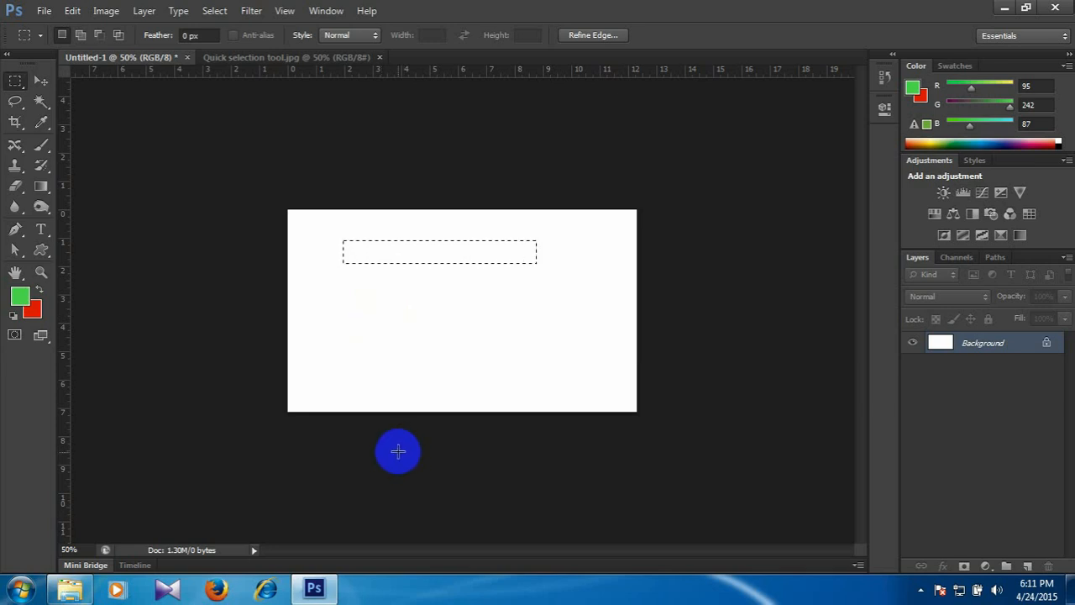
click(407, 361)
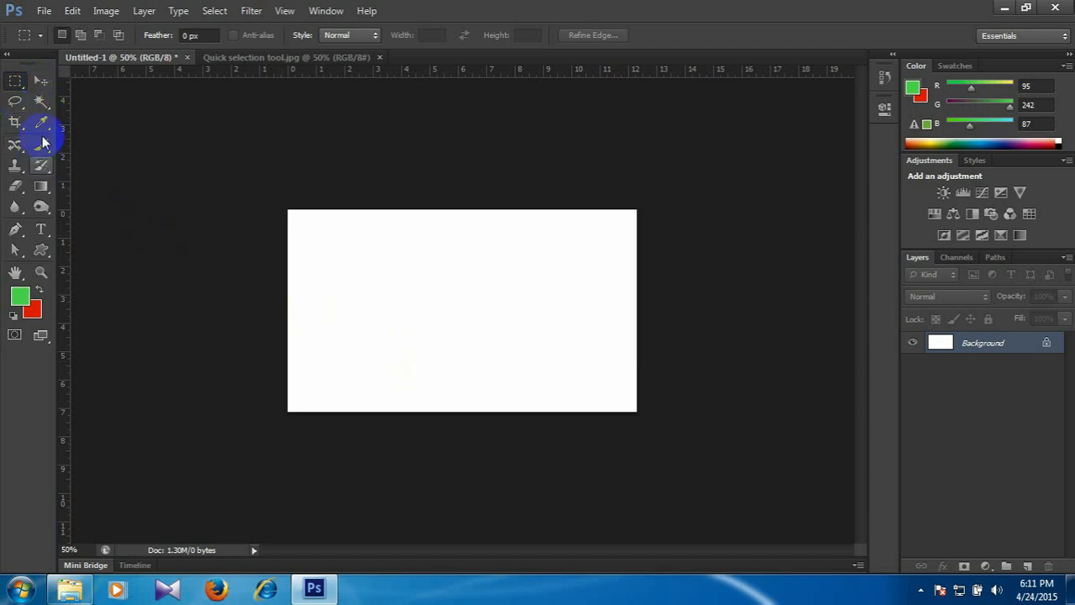
Open Magnetic lasso tool.jpg in Photoshop from the Windows Explorer window.
click(71, 594)
mouse_move(654, 133)
mouse_down()
mouse_move(1015, 473)
mouse_move(1023, 517)
mouse_up()
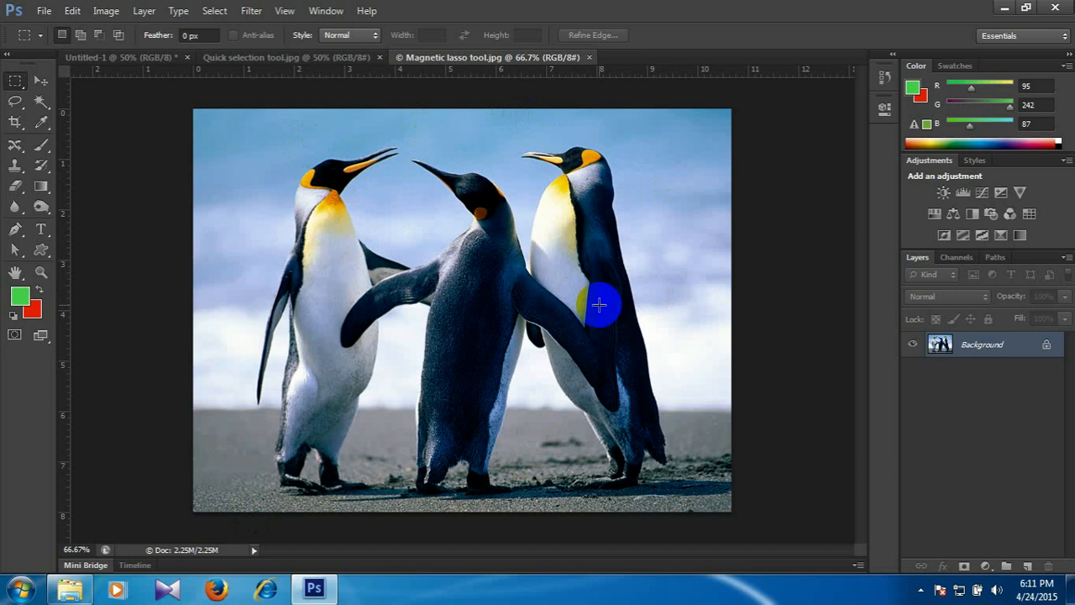
Crop the penguin photo on all four sides around the two left penguins, apply the crop, and undo it.
click(15, 123)
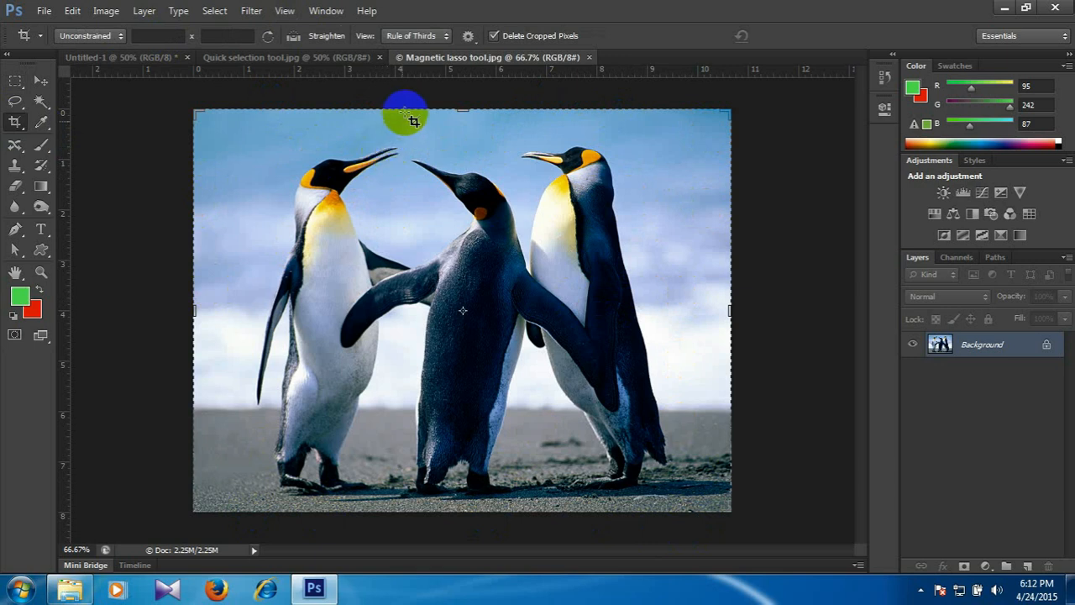
drag(456, 103, 455, 126)
drag(195, 310, 223, 305)
drag(696, 305, 569, 336)
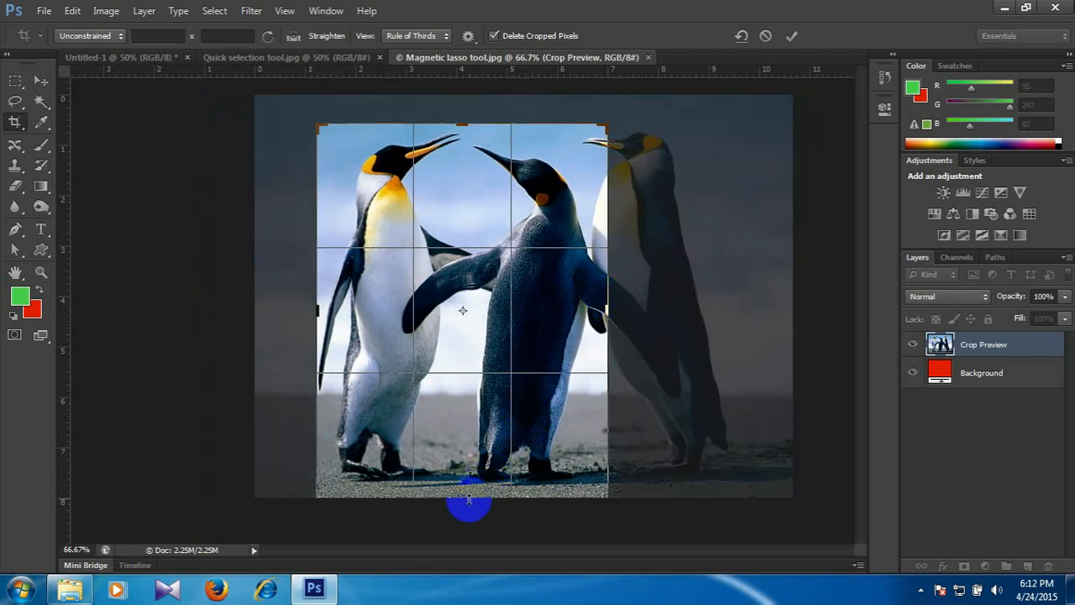
drag(466, 497, 468, 463)
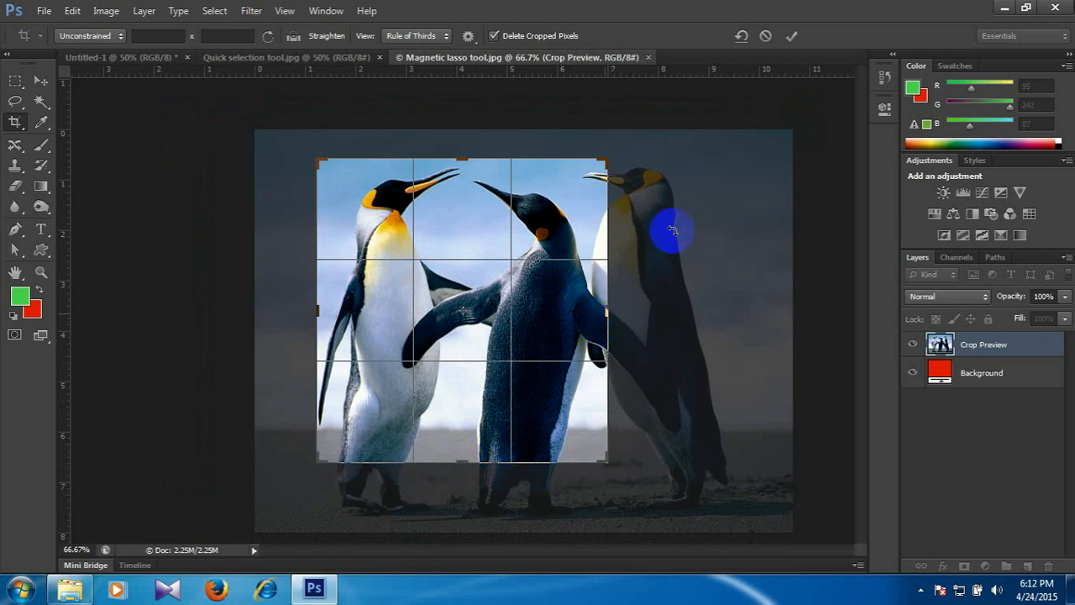
click(794, 36)
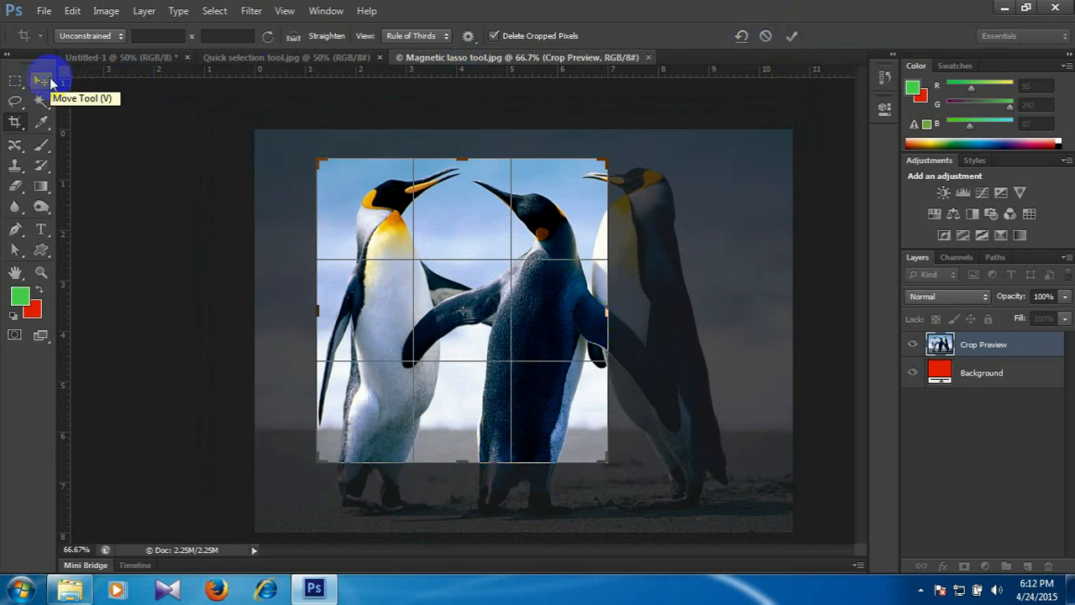
click(792, 35)
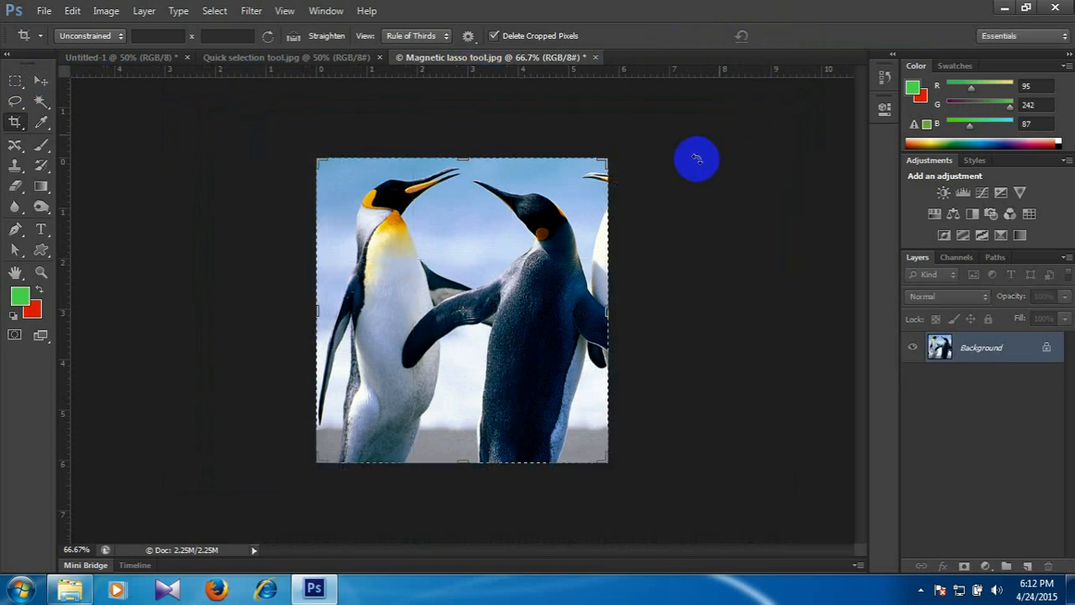
click(40, 80)
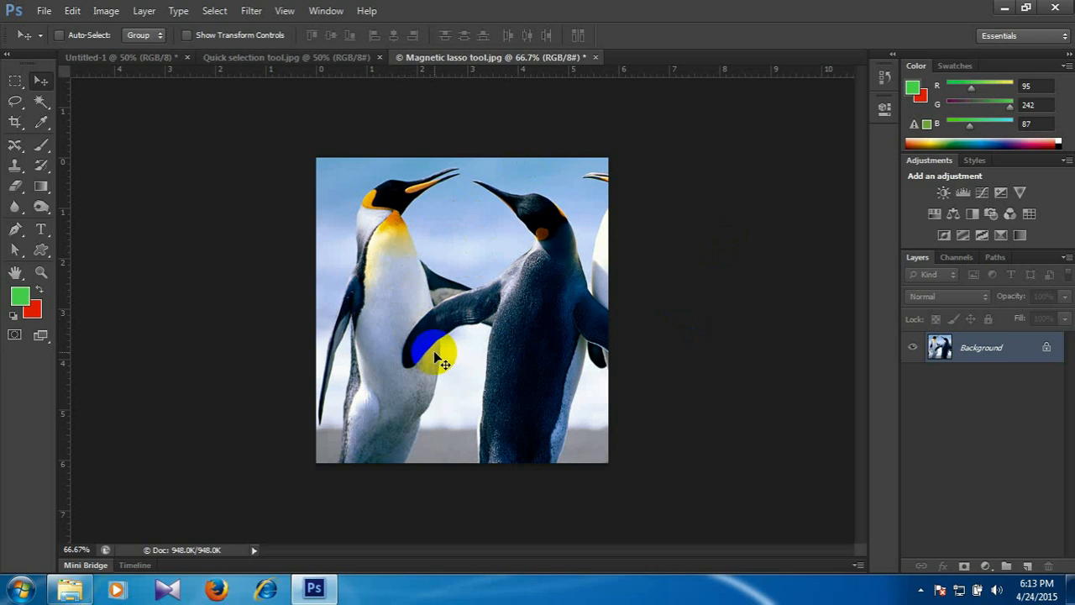
key(ctrl+z)
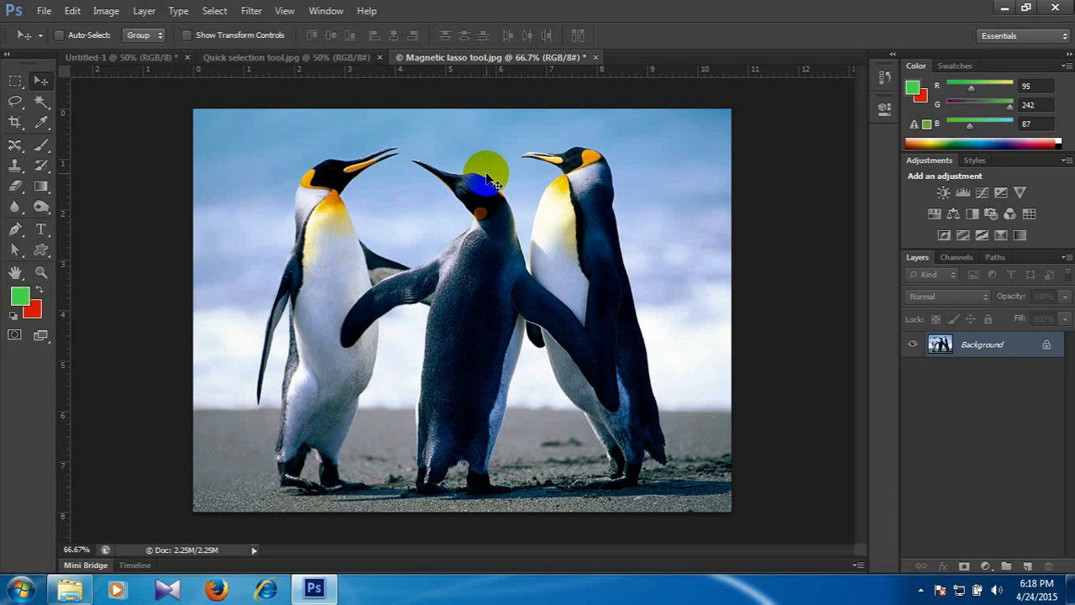
Start a crop of the whole penguin photo and set its custom aspect ratio to 851 x 315.
click(15, 121)
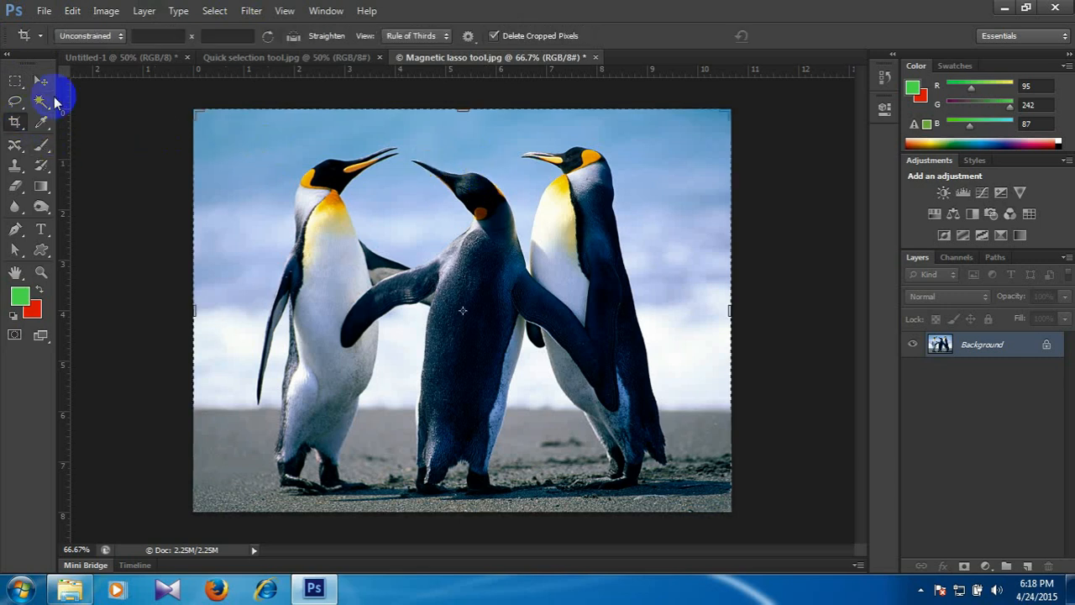
click(99, 36)
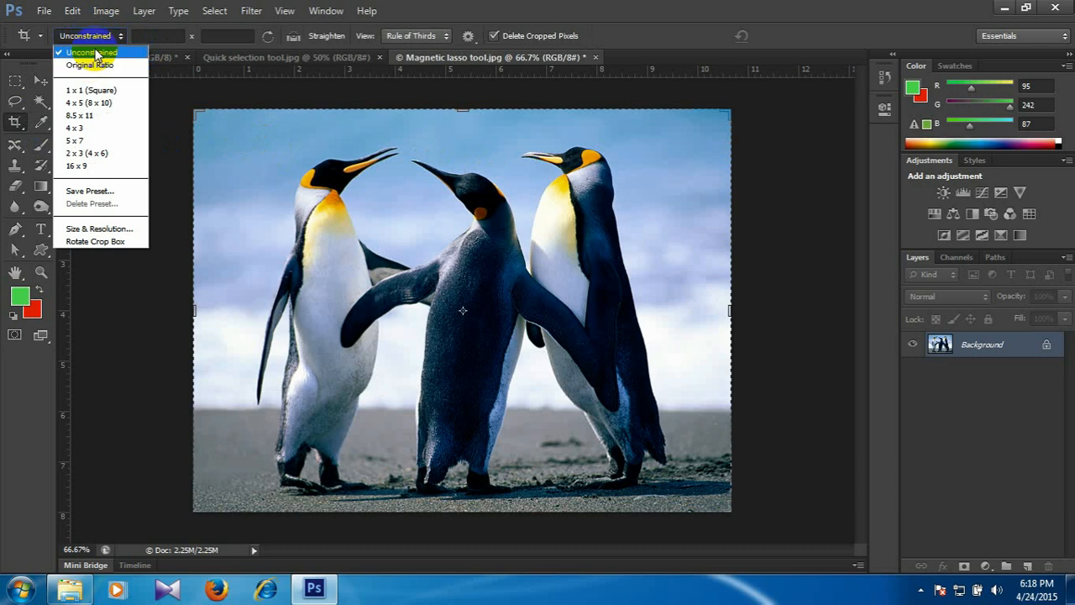
click(95, 53)
click(144, 35)
text(851)
key(Tab)
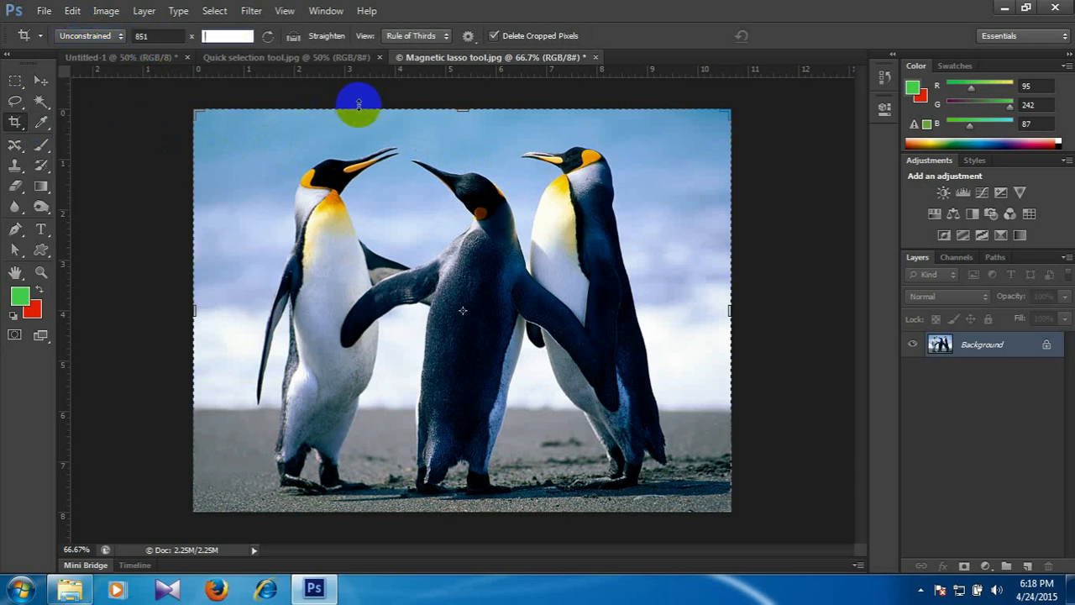
text(315)
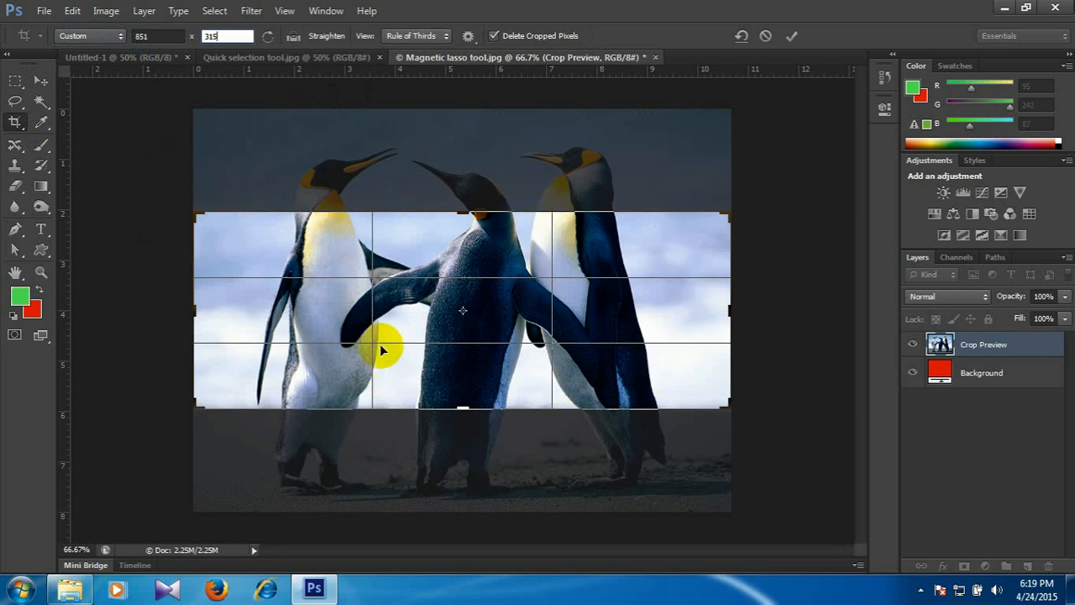
Shift the photo down within the crop frame so all three penguins' heads are inside, and apply the crop.
click(605, 248)
drag(605, 248, 601, 316)
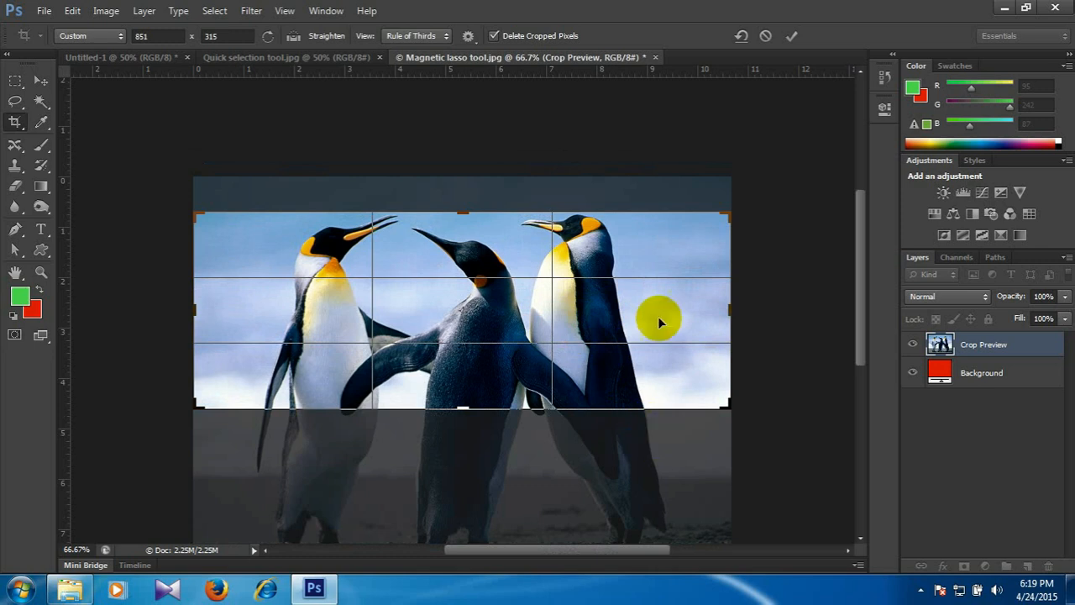
click(40, 79)
click(477, 231)
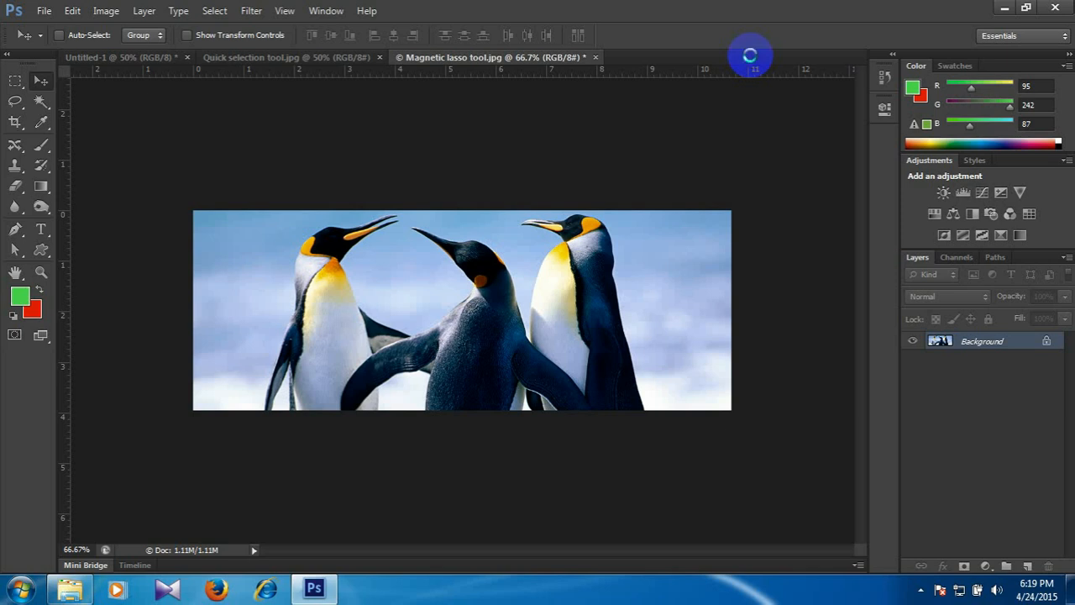
Create a new blank document 851 pixels wide and 315 pixels high.
key(ctrl+n)
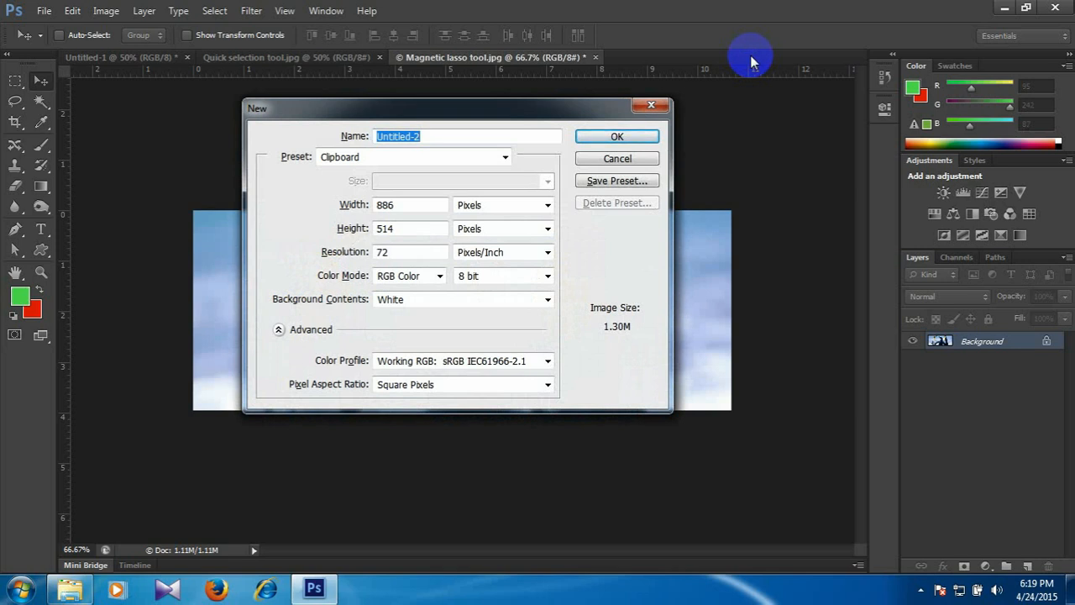
drag(398, 206, 330, 206)
text(851)
key(Tab)
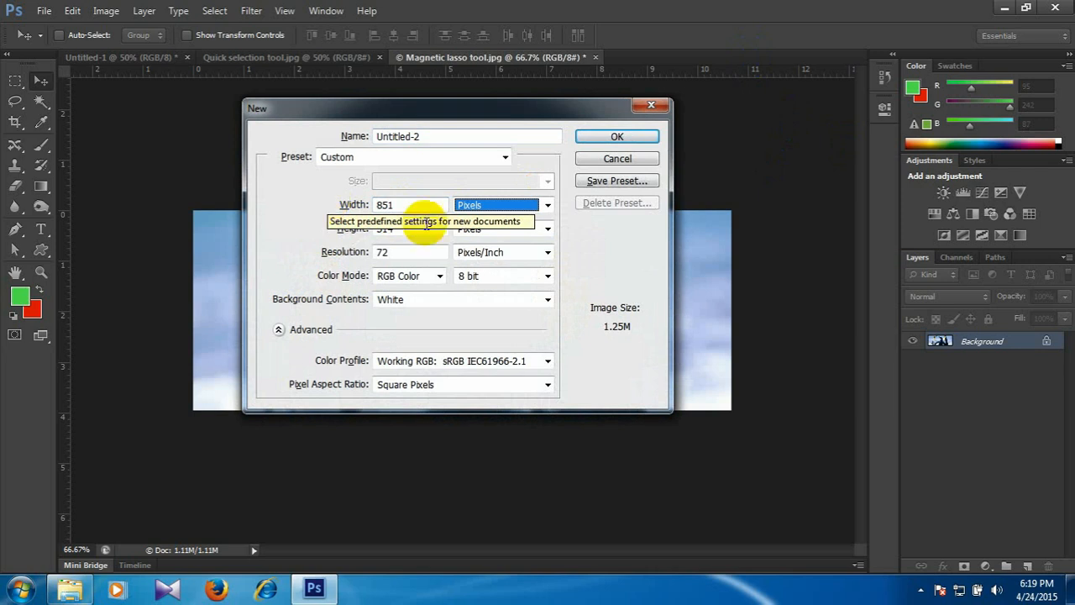
click(525, 207)
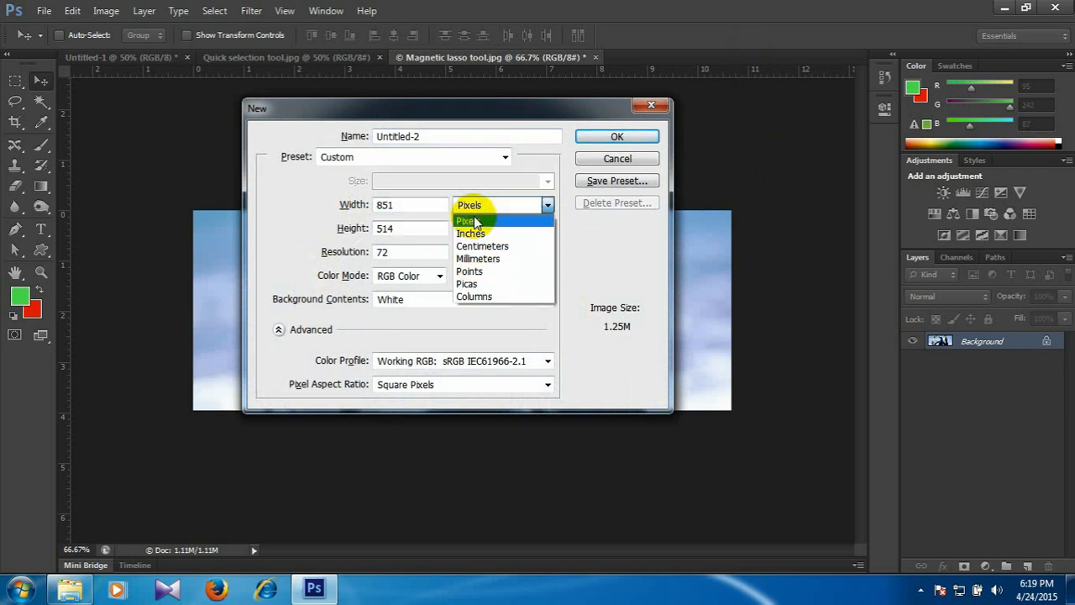
click(394, 224)
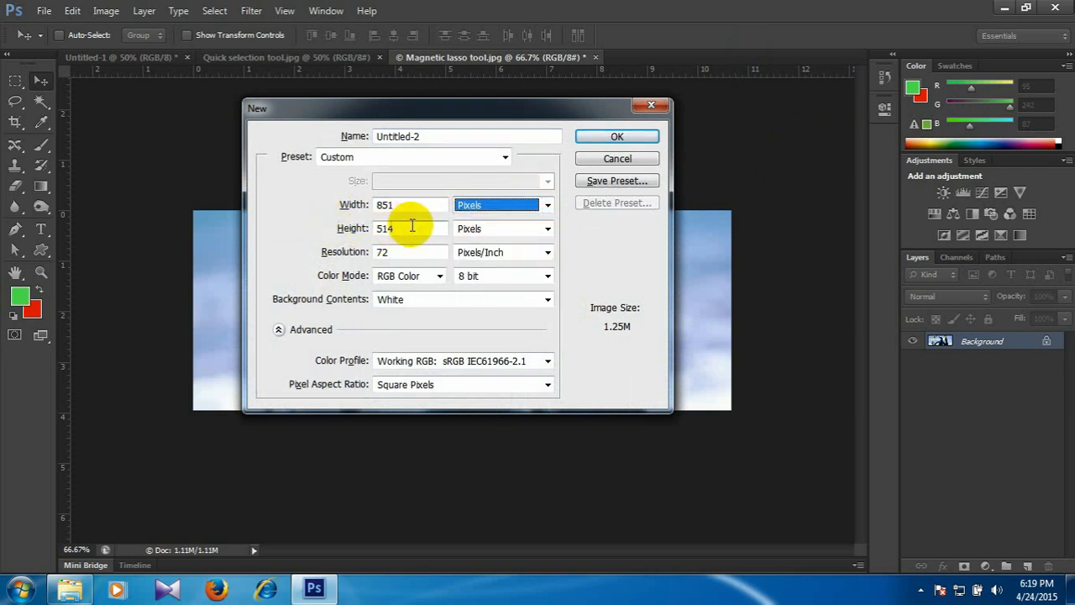
key(Tab)
text(315)
key(Tab)
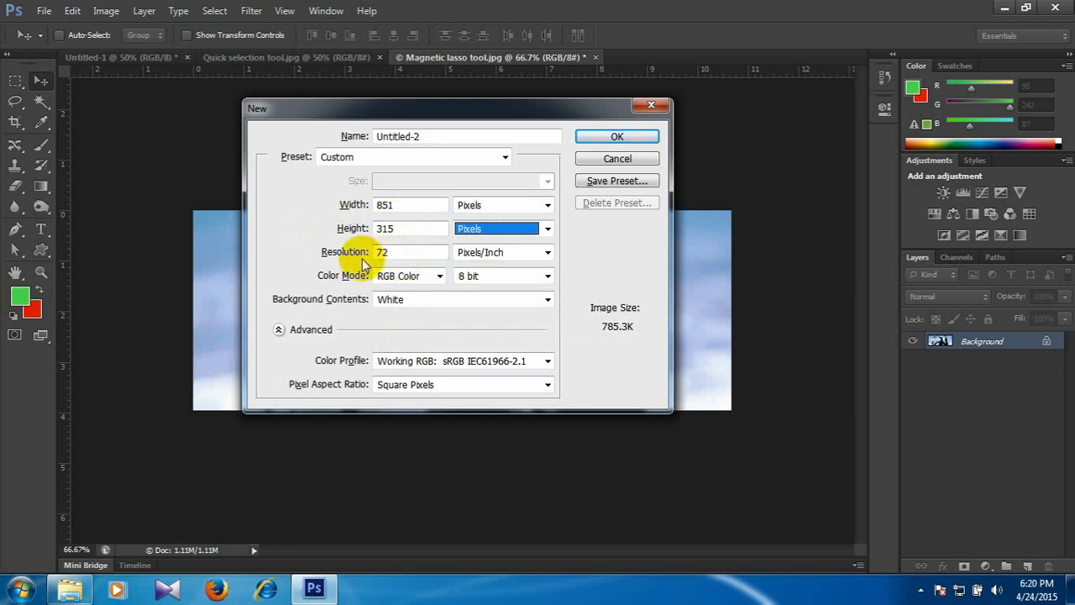
click(614, 136)
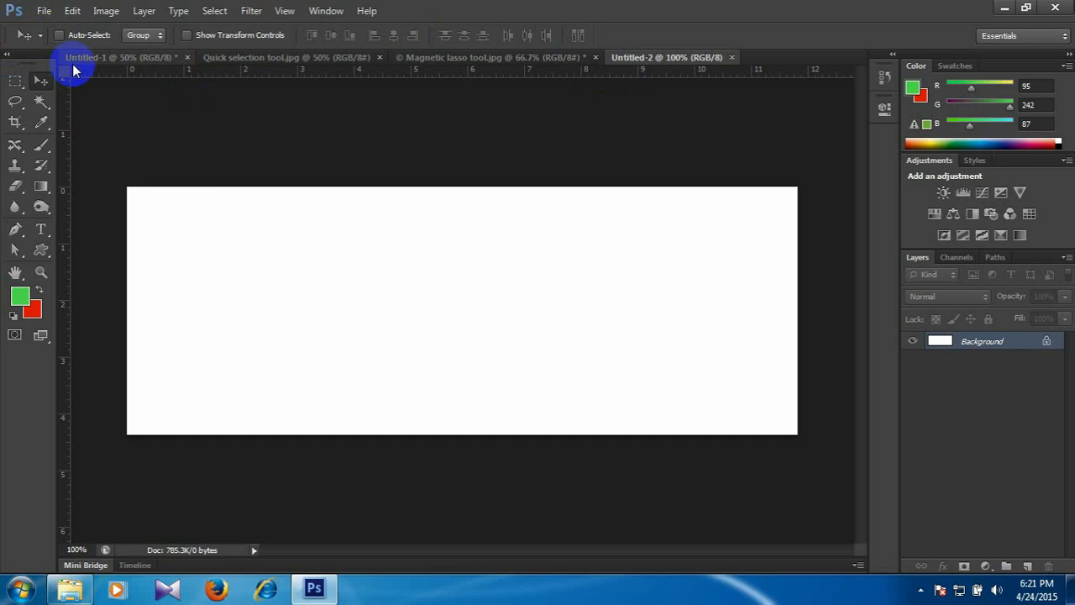
Copy the whole uncropped penguin photo from Magnetic lasso tool.jpg and paste it into the new 851 x 315 document.
click(412, 61)
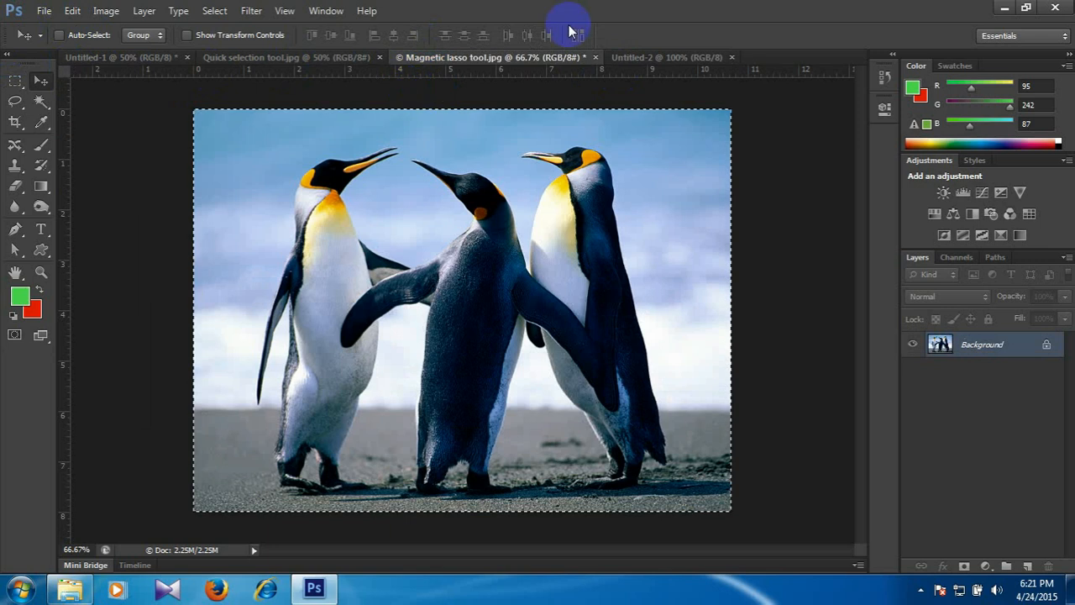
click(620, 57)
key(ctrl+v)
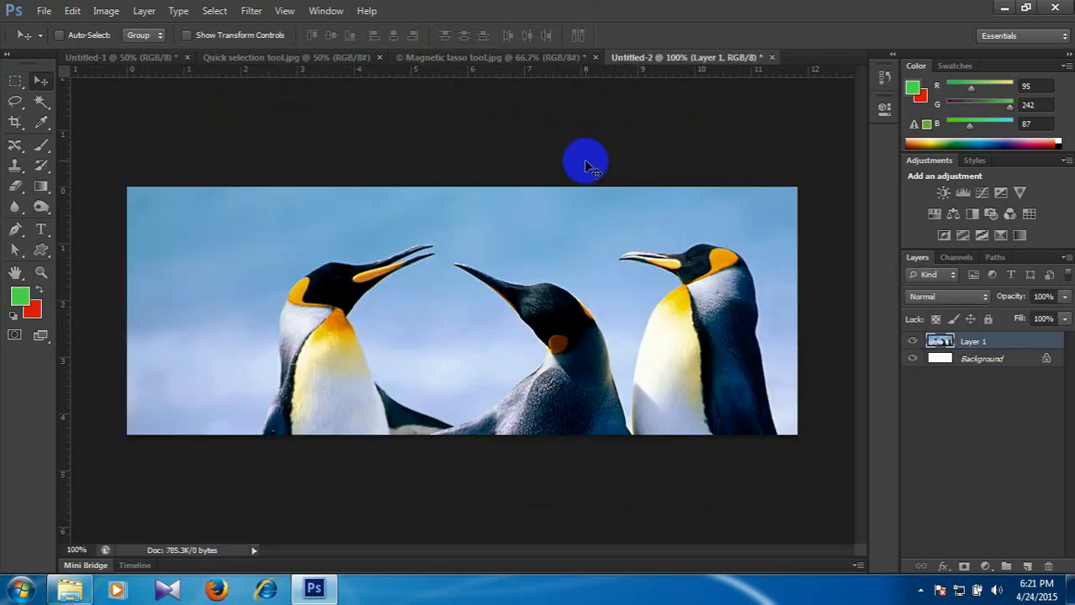
Scale the pasted penguin layer down to about 85% and move it up about 0.83 in within the banner, then apply the transform.
key(ctrl+minus)
key(ctrl+minus)
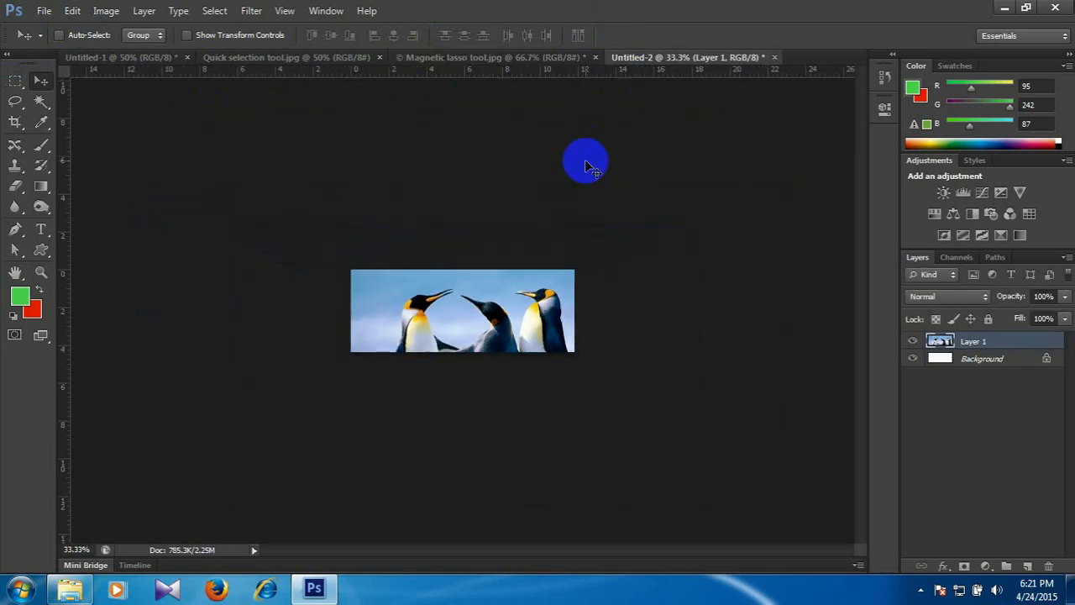
key(ctrl+t)
drag(620, 467, 579, 439)
drag(491, 346, 489, 314)
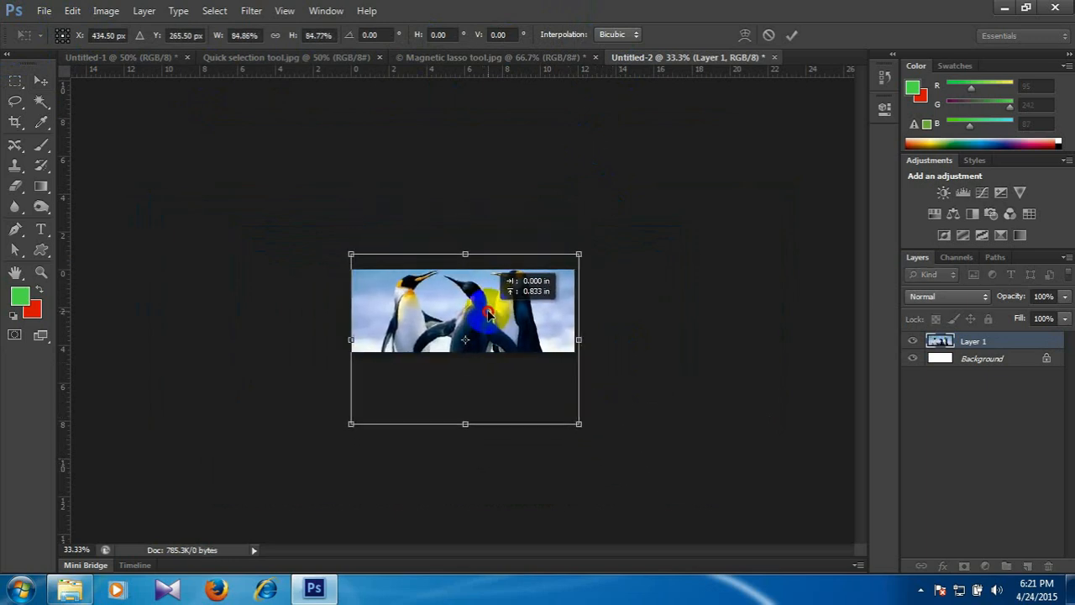
key(Return)
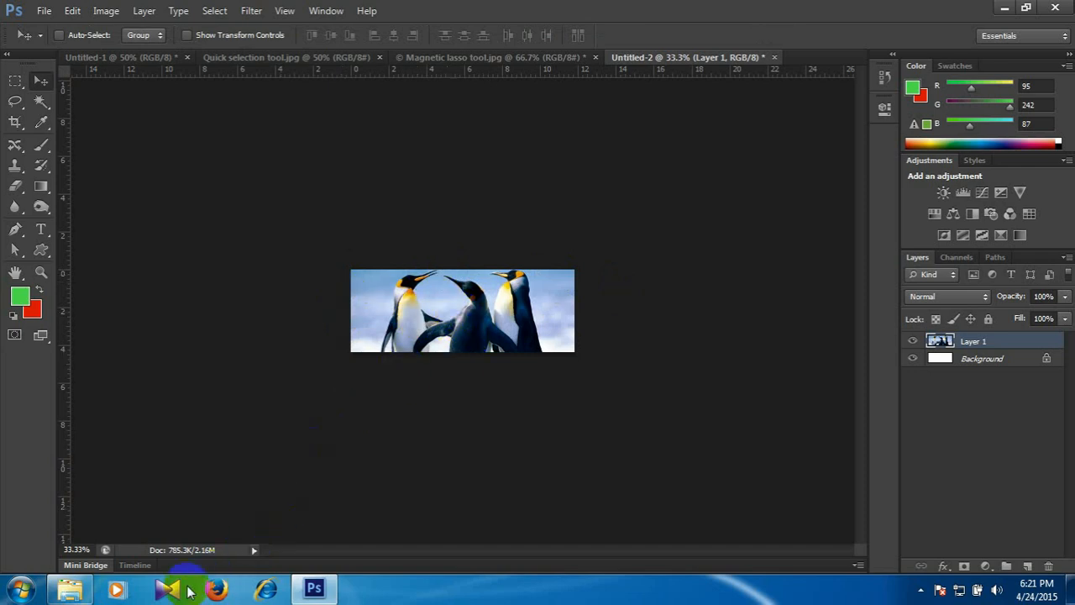
click(70, 589)
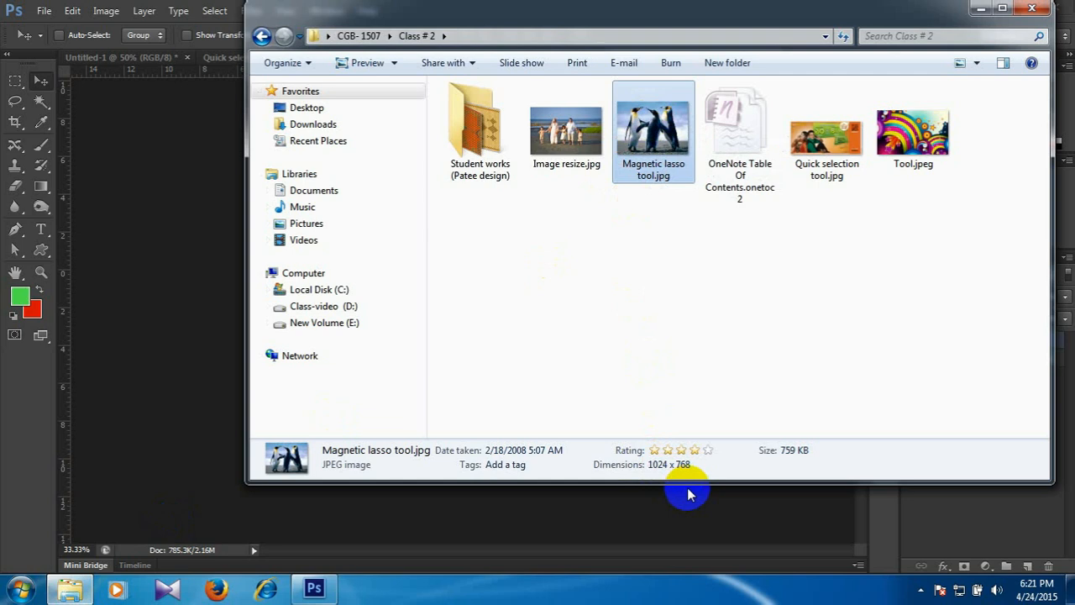
click(215, 10)
click(251, 10)
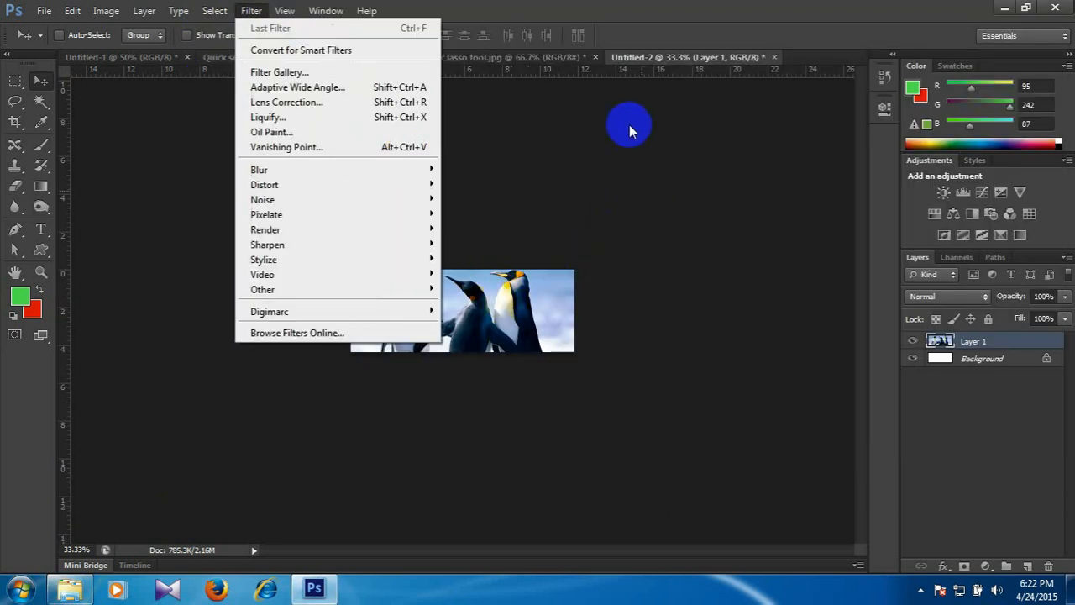
click(576, 137)
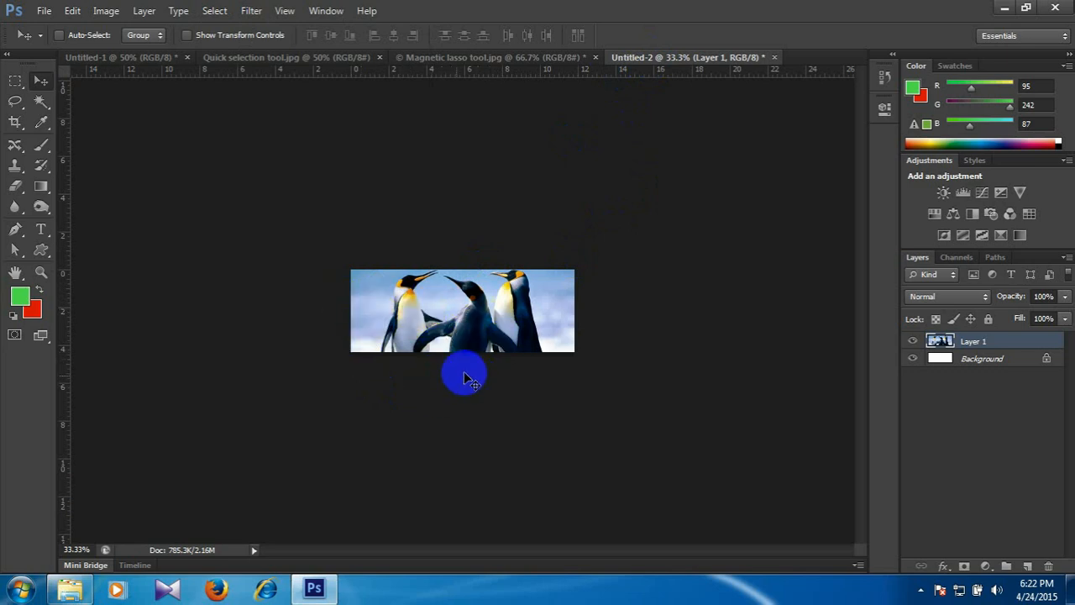
Check the pixel dimensions of the penguin banner in Image Size and leave them as they are.
click(105, 11)
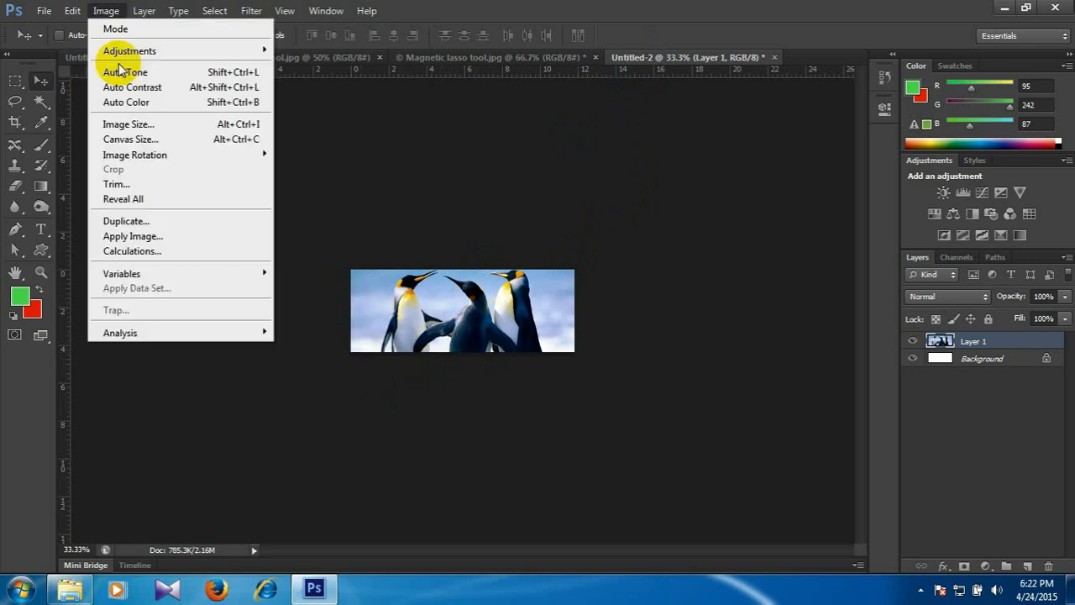
click(167, 126)
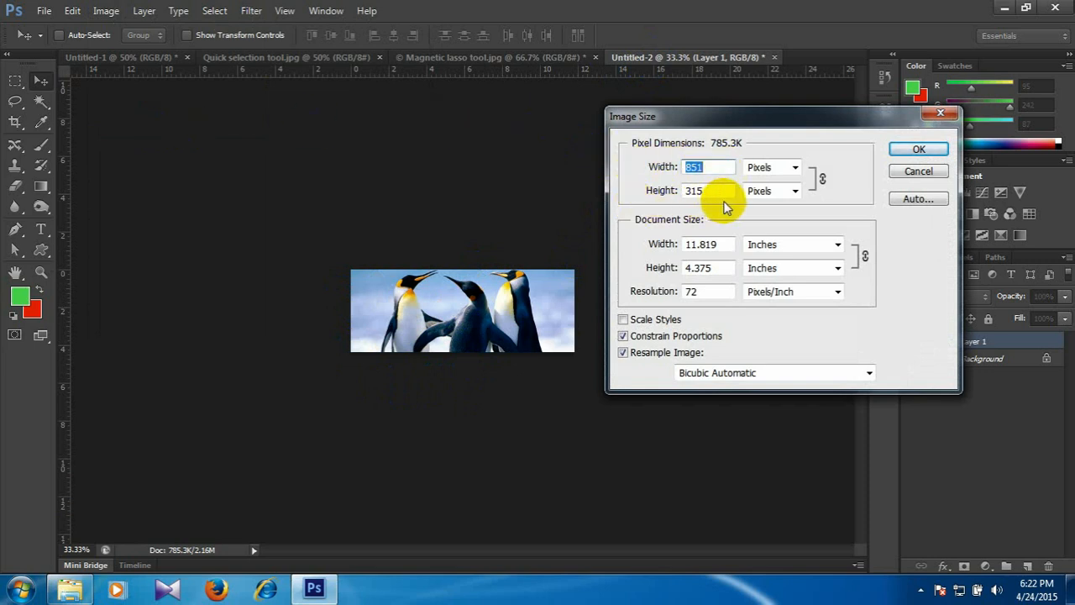
click(924, 171)
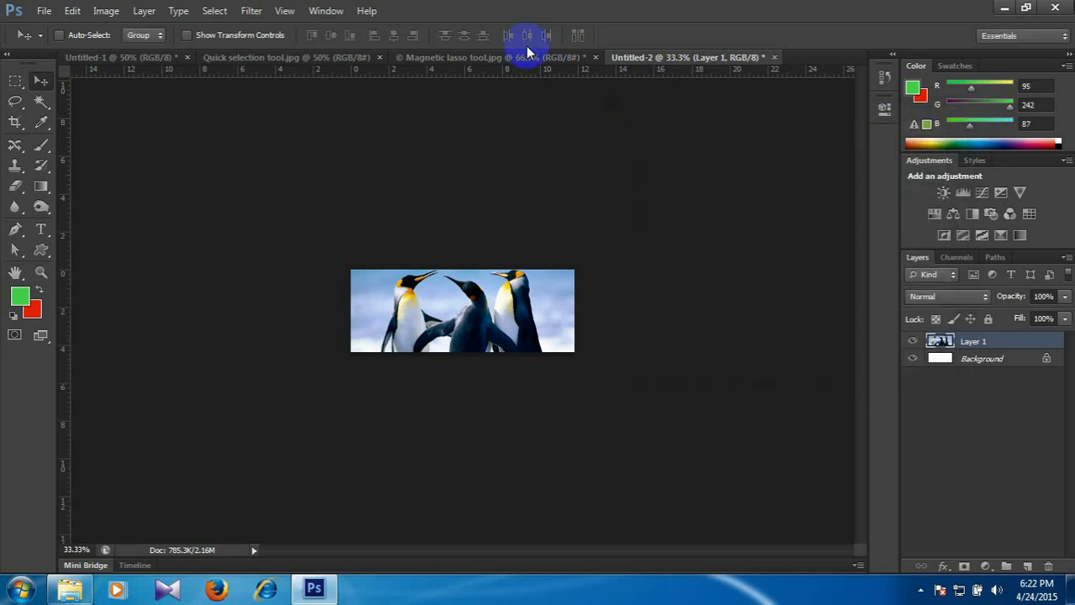
Check the pixel dimensions of the original Magnetic lasso tool.jpg photo in Image Size.
click(533, 59)
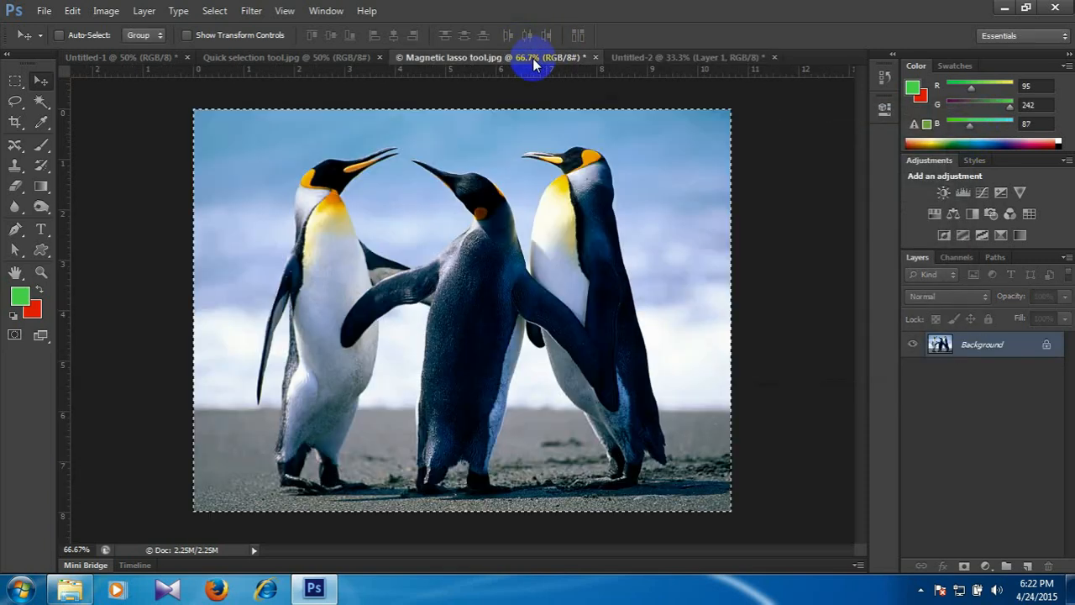
click(103, 12)
click(118, 123)
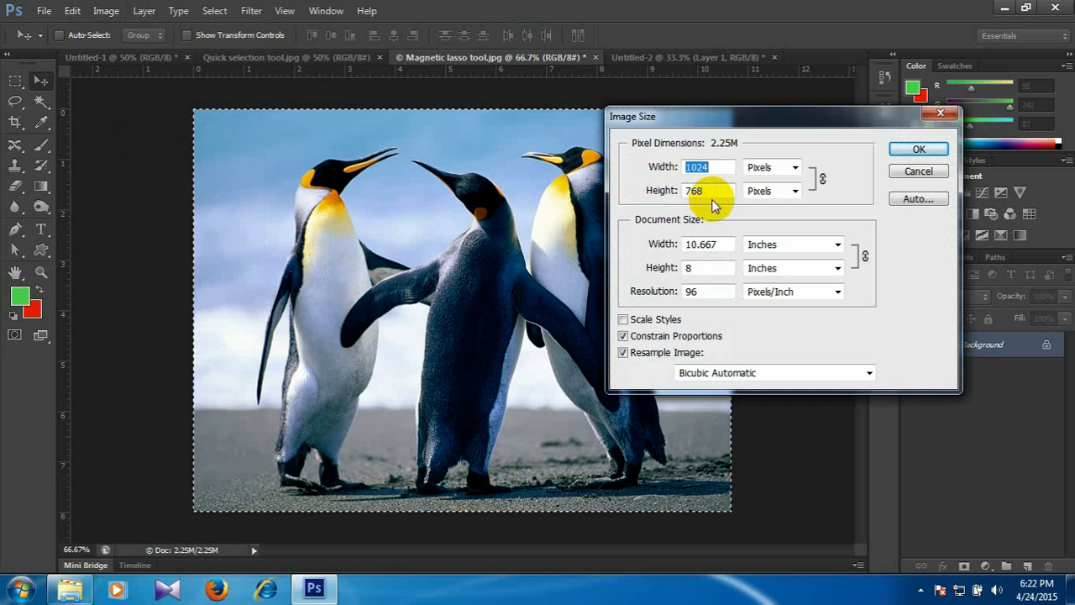
click(919, 151)
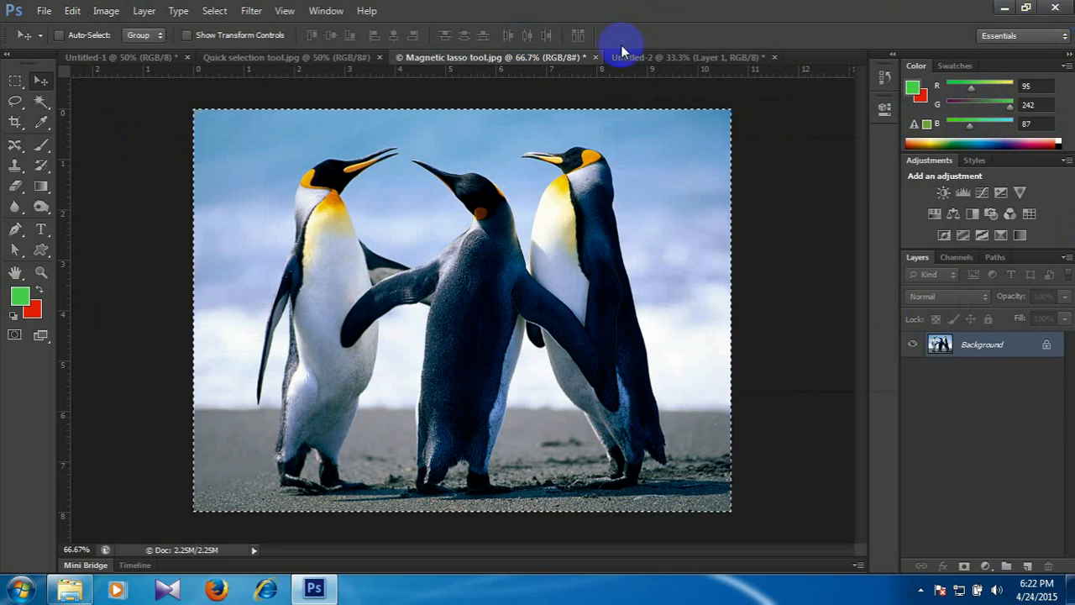
Close Magnetic lasso tool.jpg and the penguin banner document without saving either one.
click(596, 57)
click(541, 231)
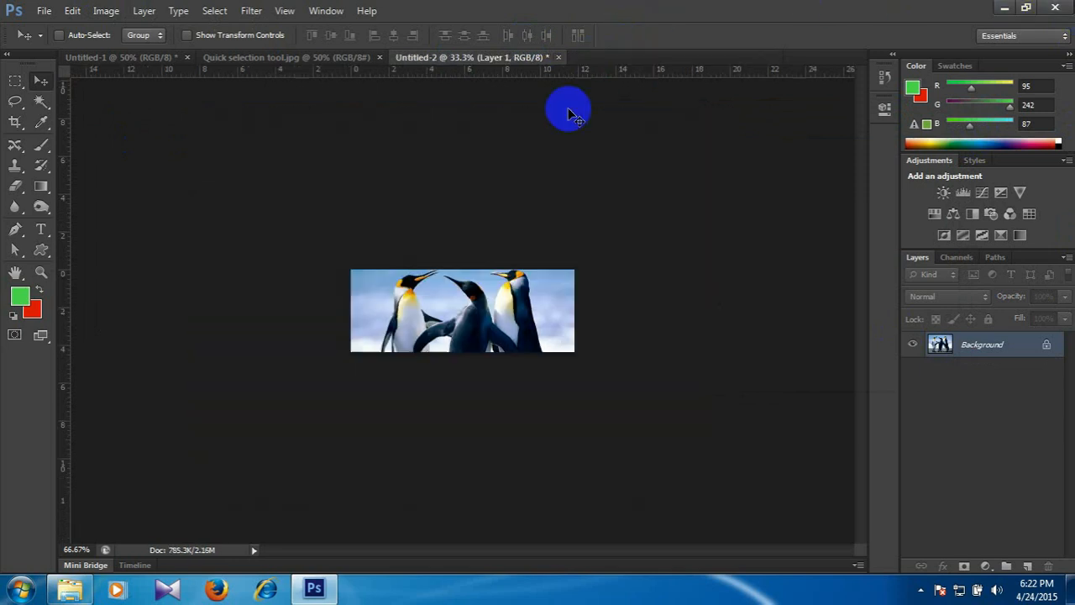
click(559, 58)
click(541, 232)
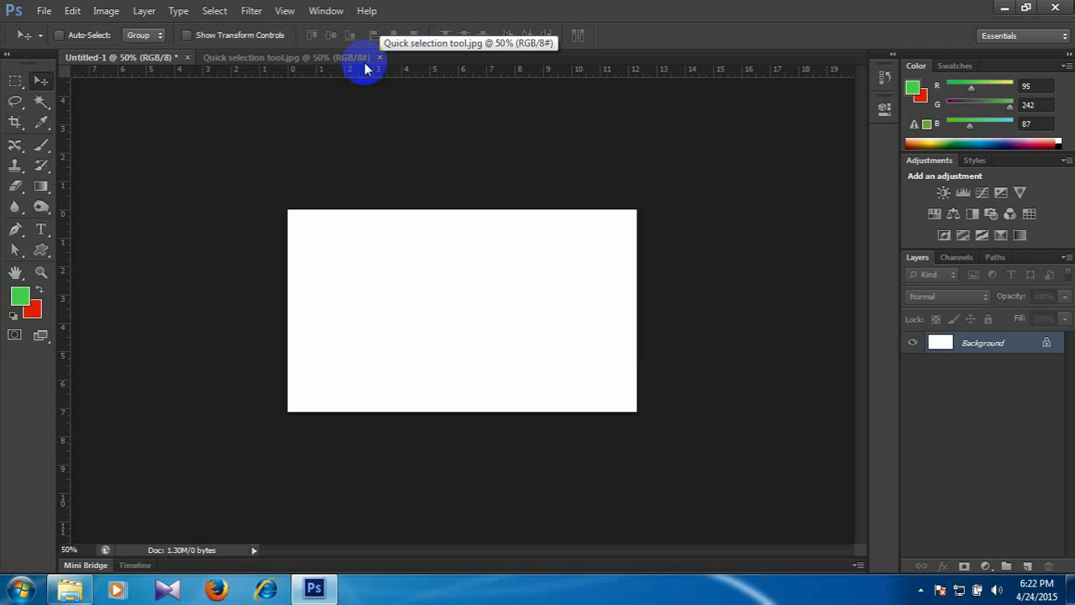
click(44, 11)
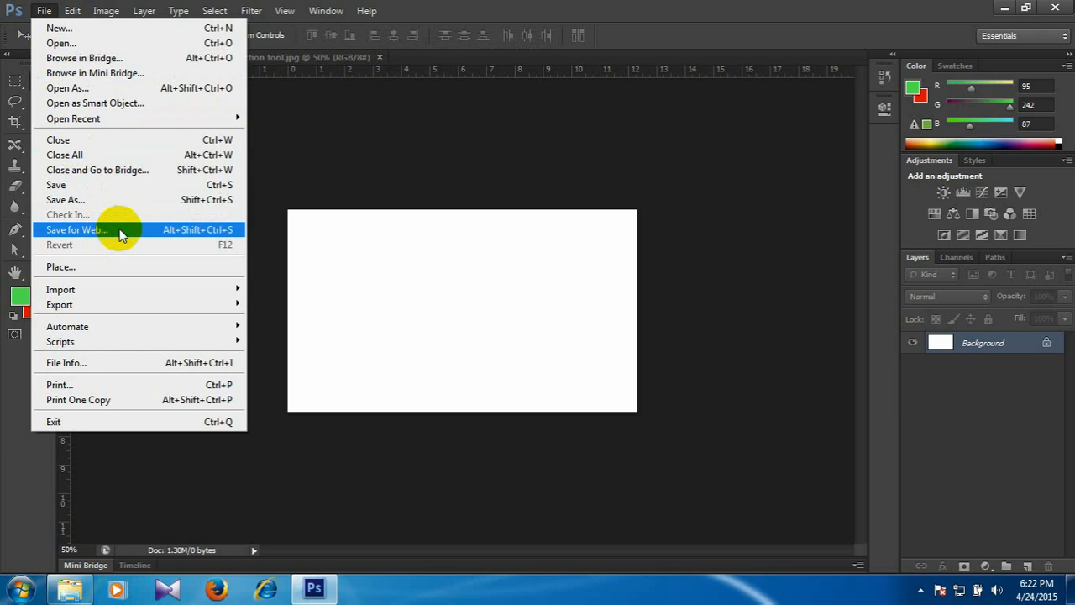
click(517, 7)
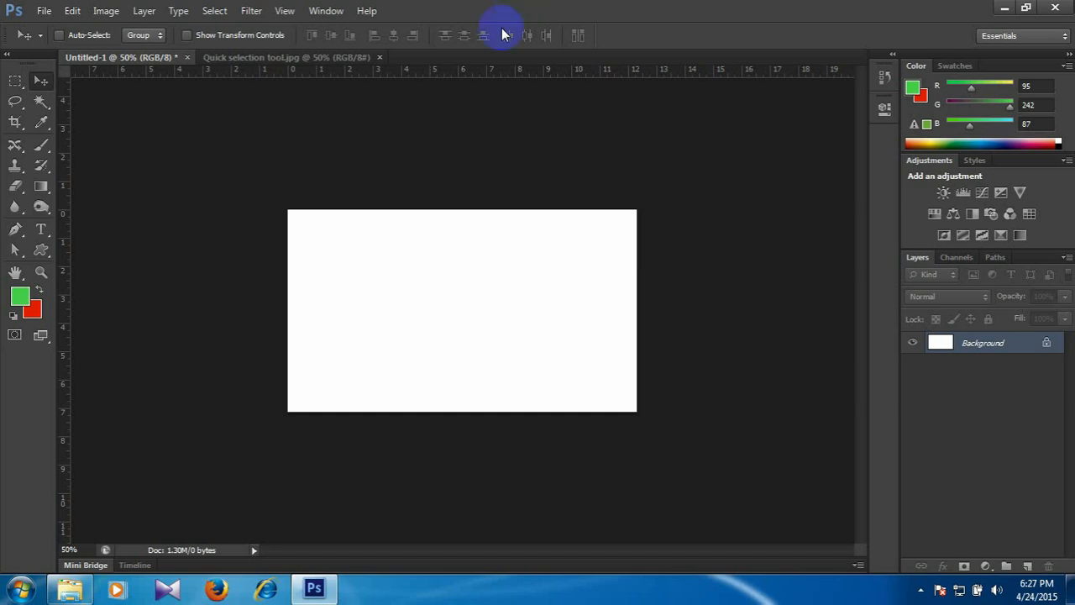
Check the dimensions and file size of Image resize.jpg in the Class # 2 folder and open it in Windows Photo Viewer.
click(70, 588)
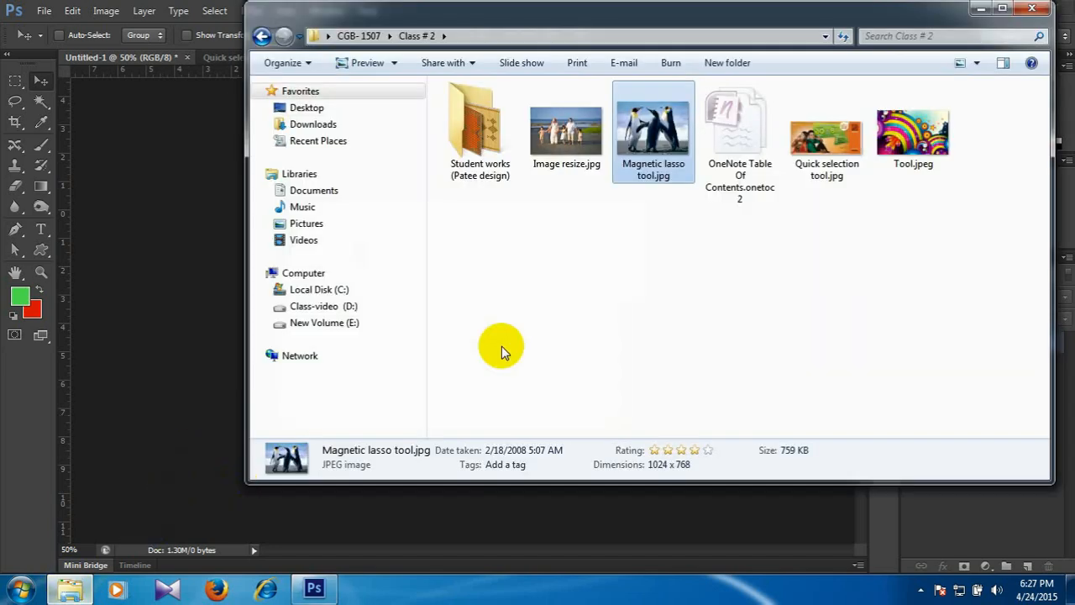
click(587, 148)
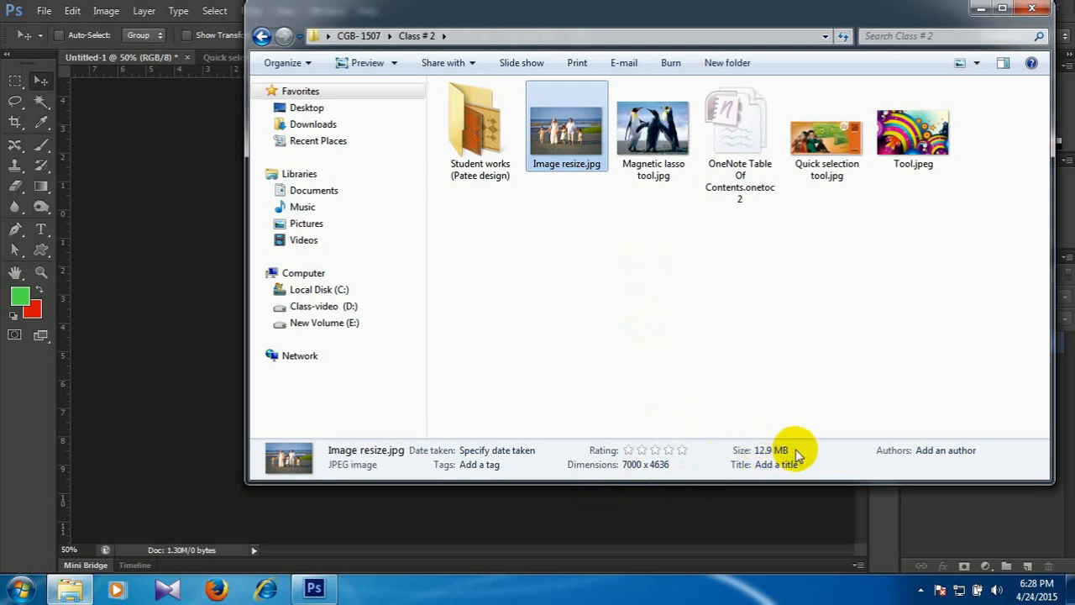
double_click(568, 147)
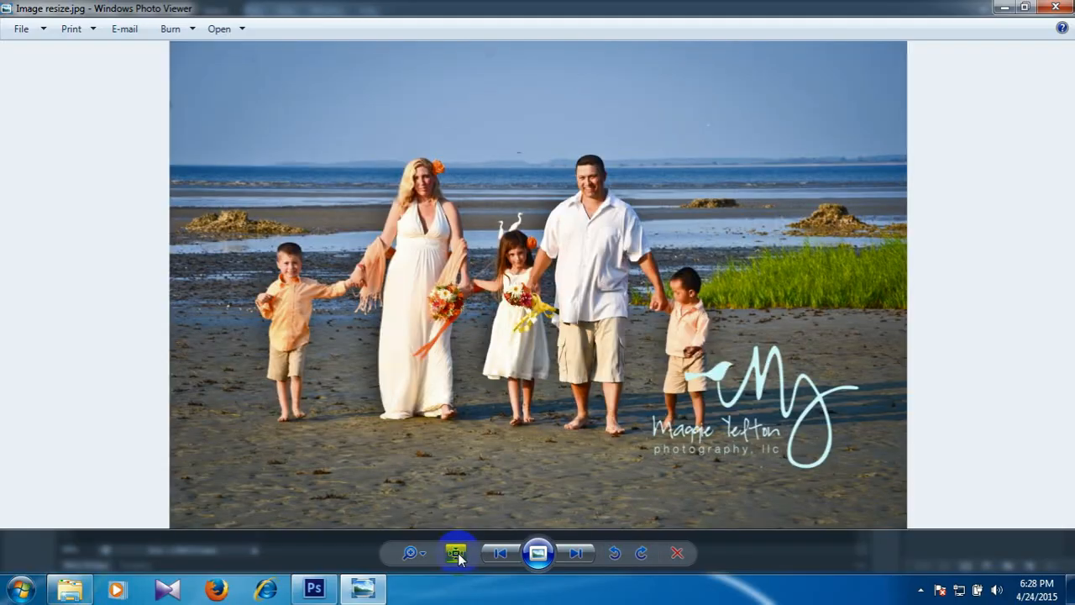
View the family photo at actual size and examine its detail across the birds, the faces and the clothing.
click(456, 552)
drag(500, 283, 496, 520)
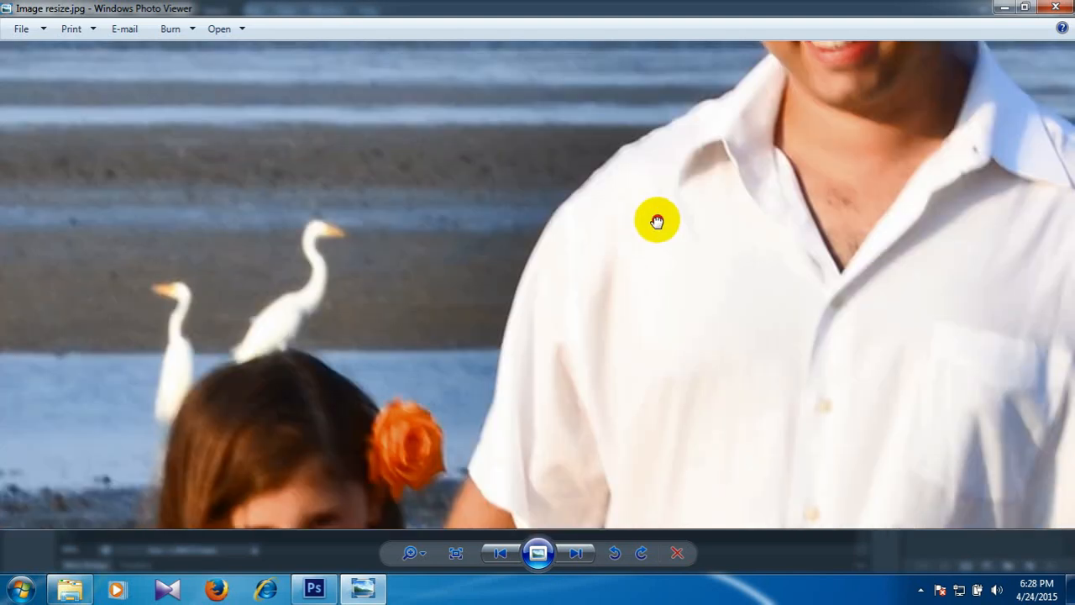
drag(663, 101, 644, 233)
drag(714, 126, 816, 283)
drag(117, 331, 924, 183)
drag(285, 352, 865, 154)
drag(714, 456, 127, 244)
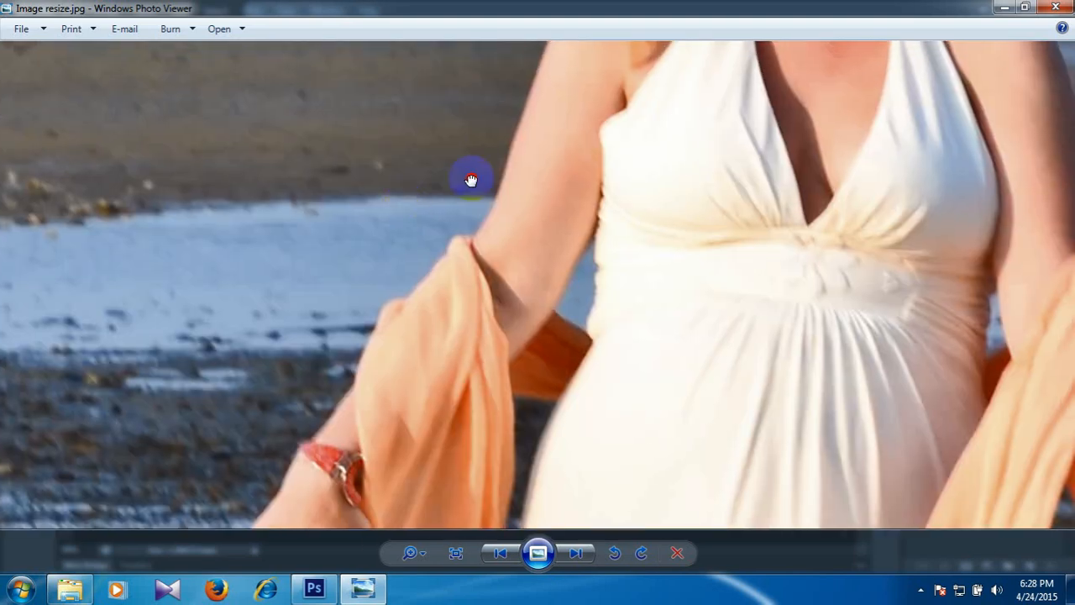
drag(470, 180, 17, 209)
drag(751, 214, 117, 191)
drag(665, 299, 384, 94)
drag(733, 189, 556, 80)
drag(842, 367, 840, 249)
drag(819, 424, 820, 252)
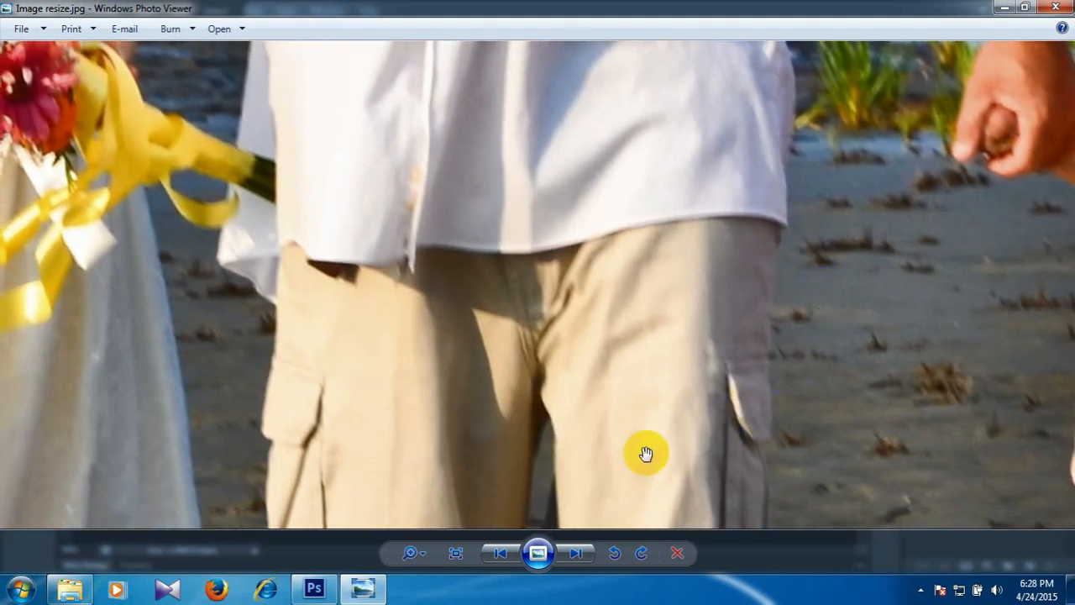
Compare the whole photo with its actual-size view once more, then close Windows Photo Viewer.
click(455, 553)
click(456, 552)
drag(585, 106, 456, 520)
drag(641, 225, 637, 281)
click(1056, 8)
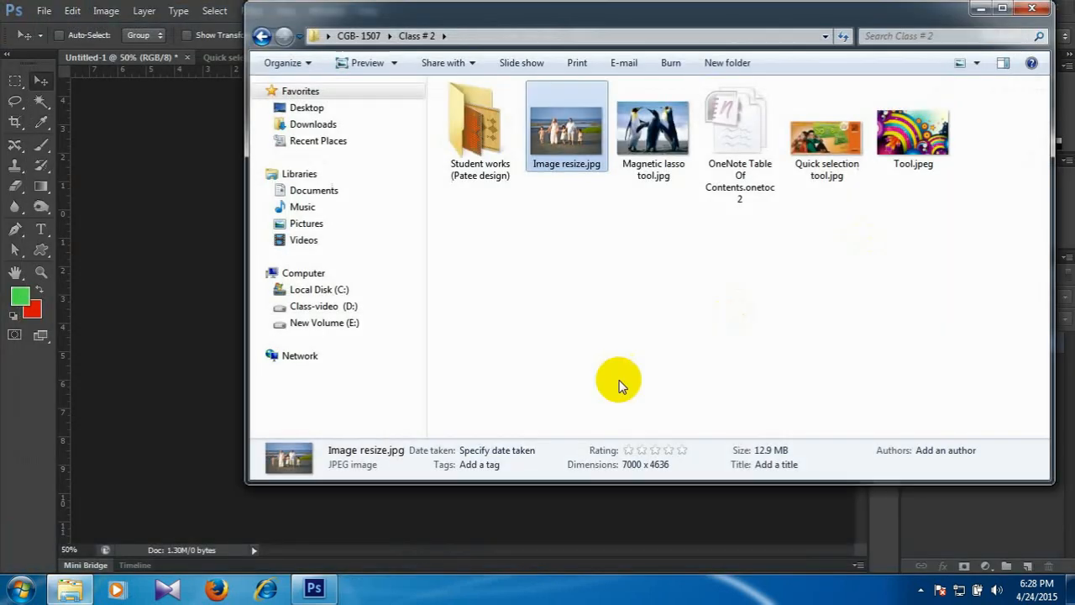
Open Image resize.jpg from the Class # 2 folder as its own document in Photoshop.
click(778, 464)
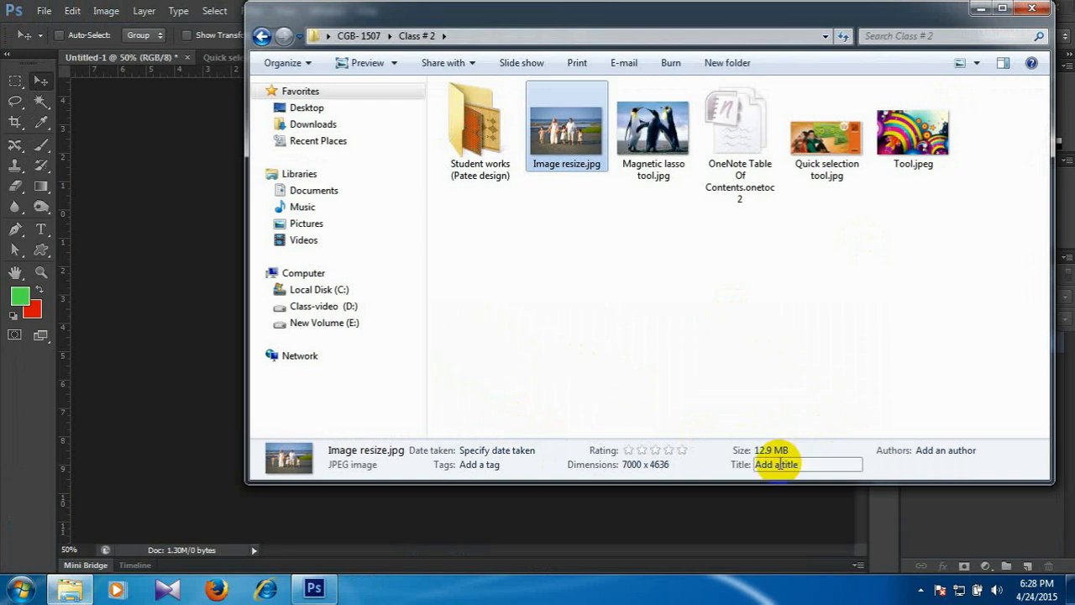
drag(566, 133, 943, 518)
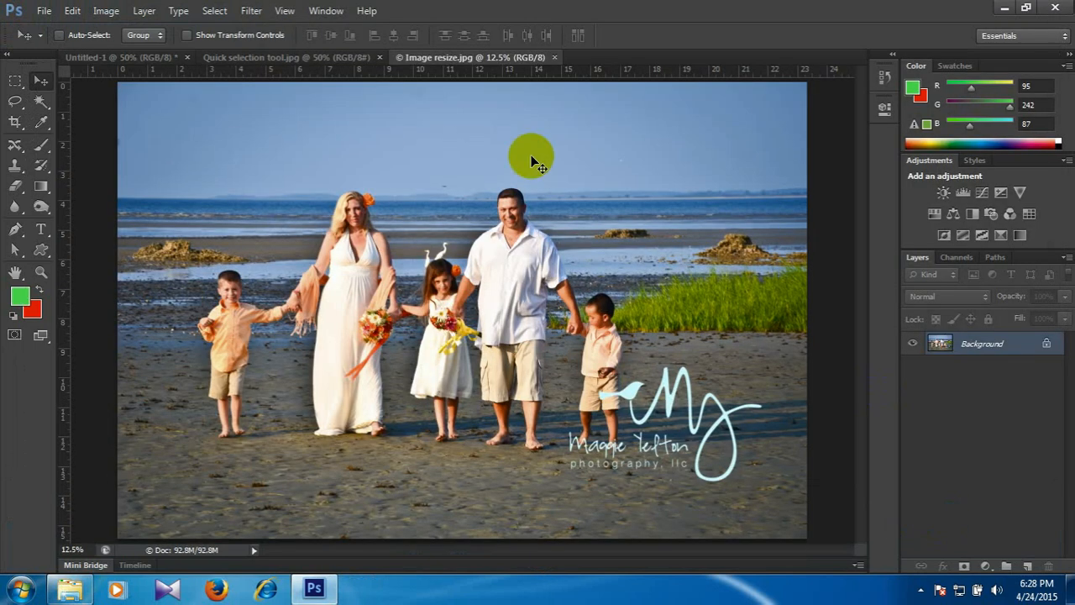
Enter a pixel width of 1024 for the photo in Image Size with the proportions constrained.
click(106, 10)
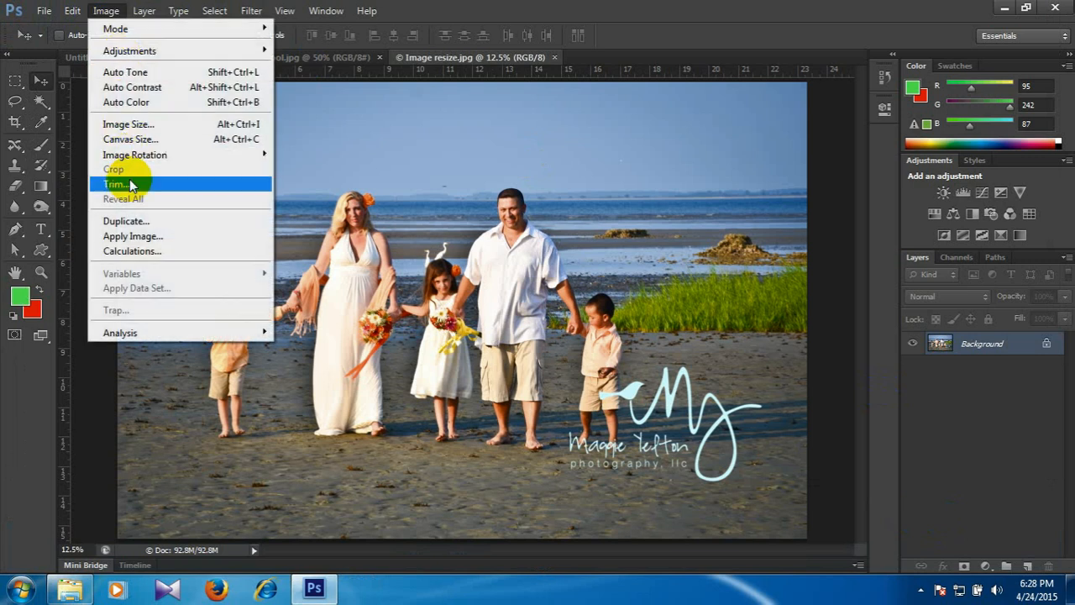
click(147, 124)
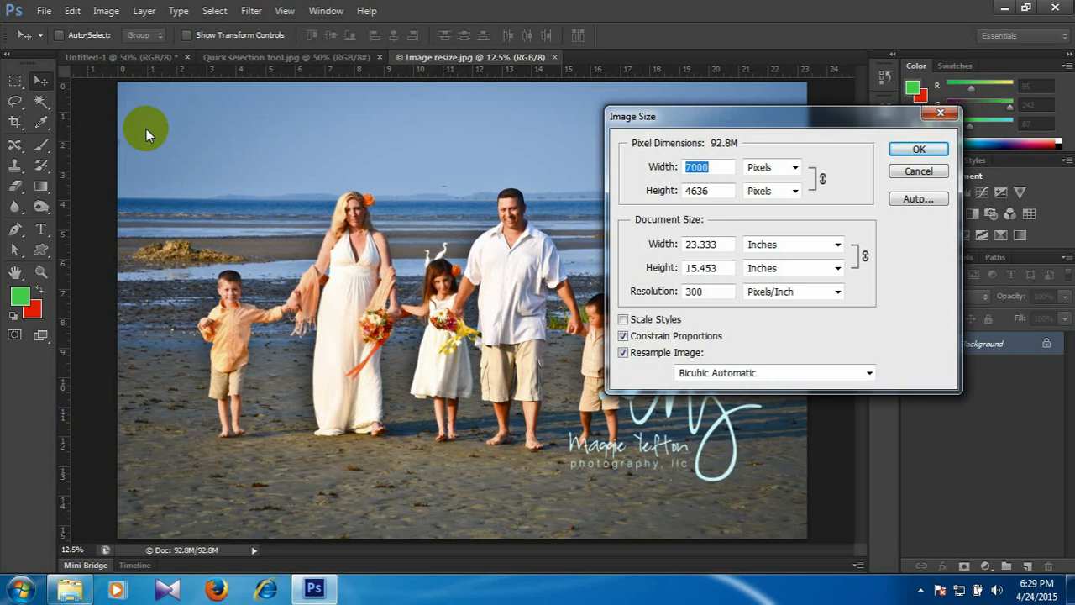
click(646, 171)
double_click(646, 171)
text(1024)
key(Tab)
key(Tab)
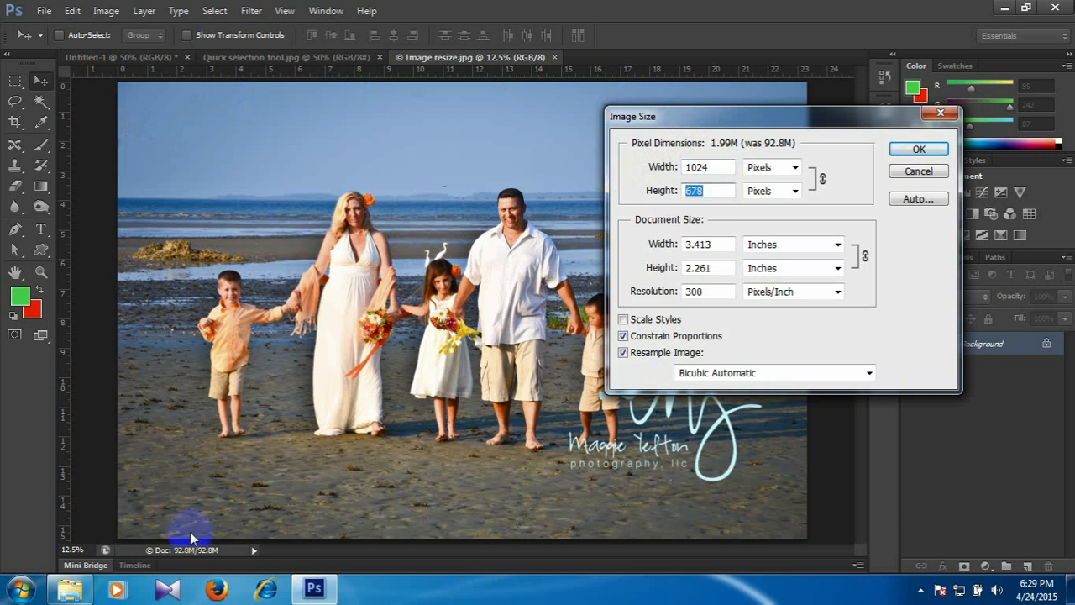
Check the dimensions of the chrysanthemum and desert images in the Sample Pictures folder and view Chrysanthemum.jpg full size.
click(67, 591)
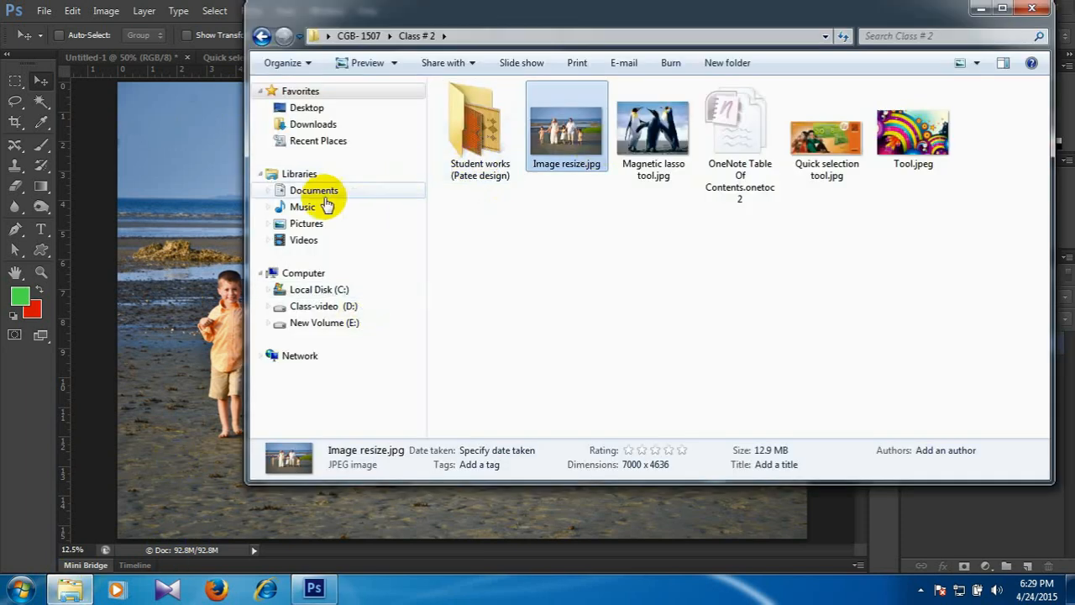
click(315, 223)
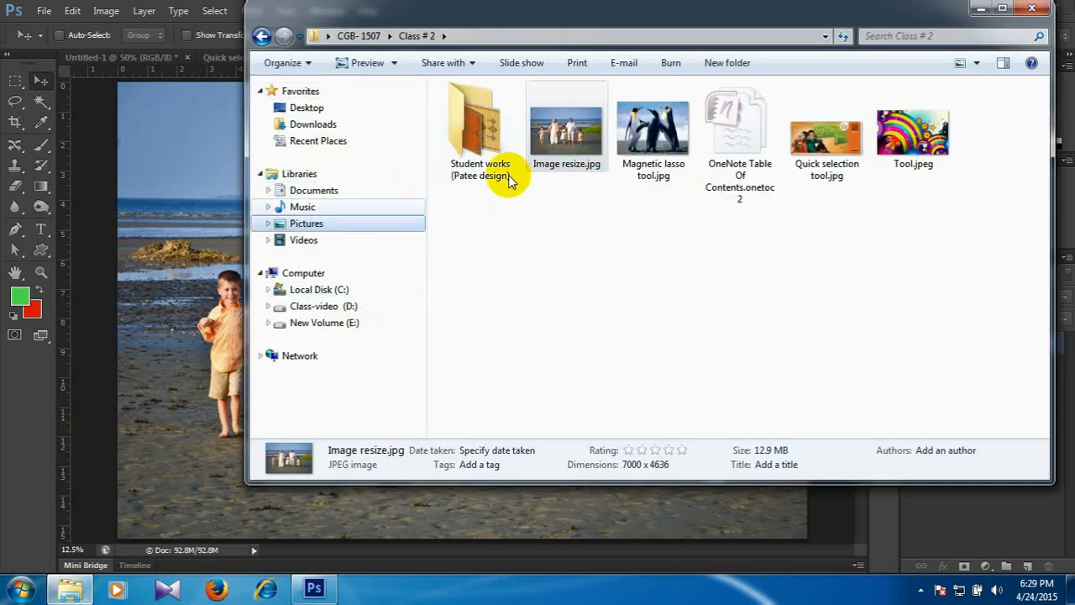
double_click(476, 176)
click(476, 171)
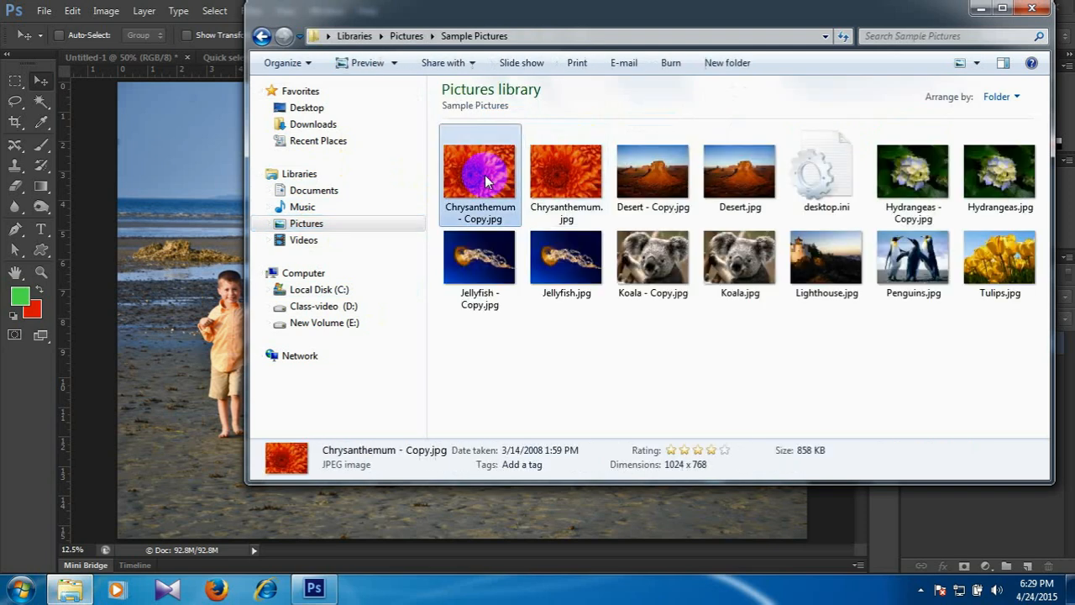
click(562, 174)
click(633, 174)
click(724, 172)
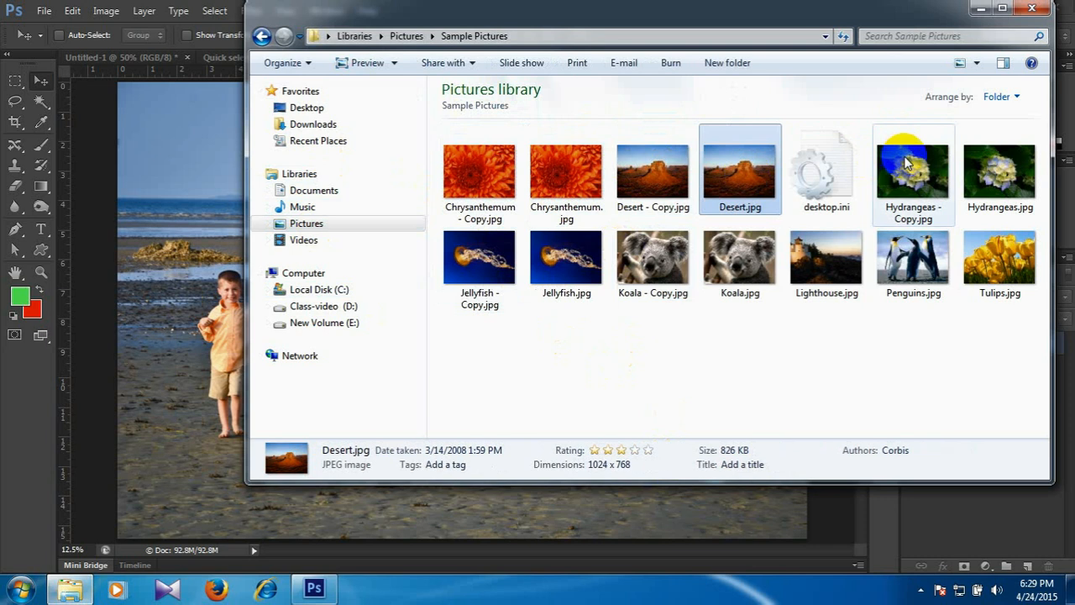
double_click(578, 175)
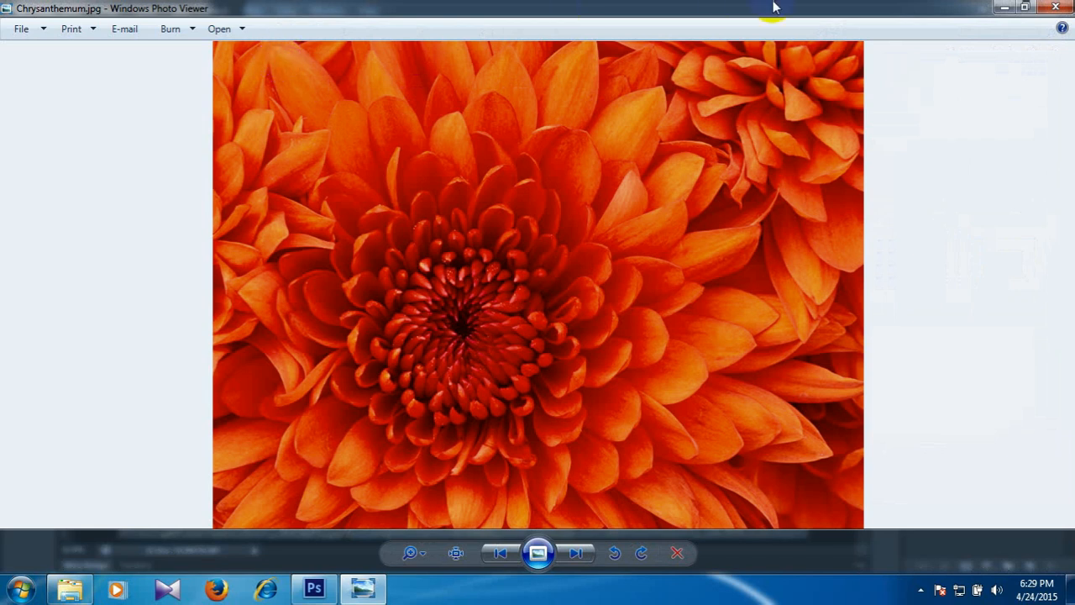
click(1056, 7)
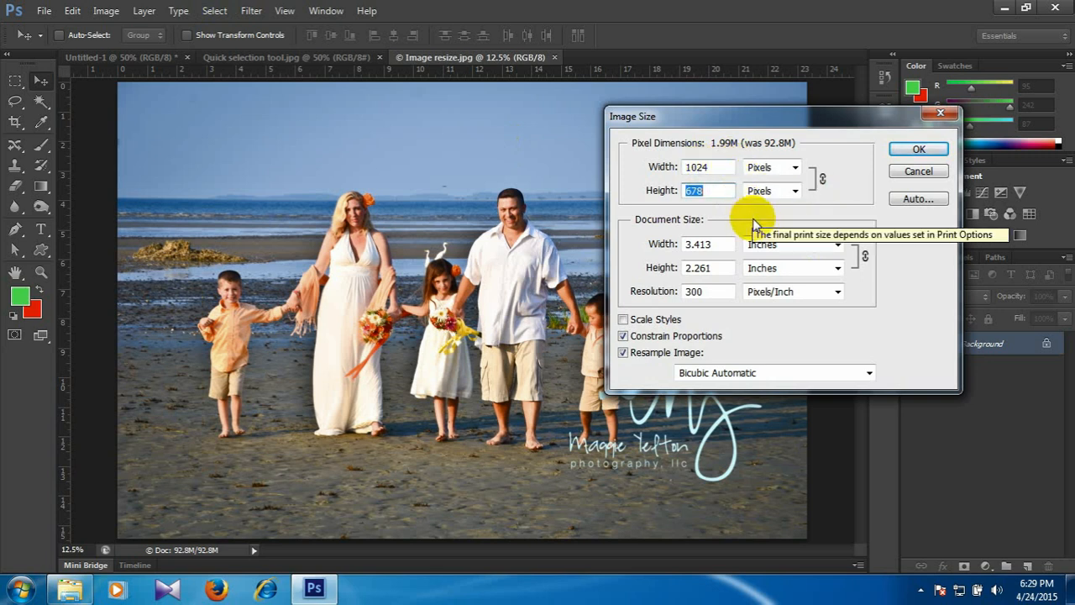
Discard the pending resize, try a width of 1024 pixels in Image Size again and cancel it.
click(906, 178)
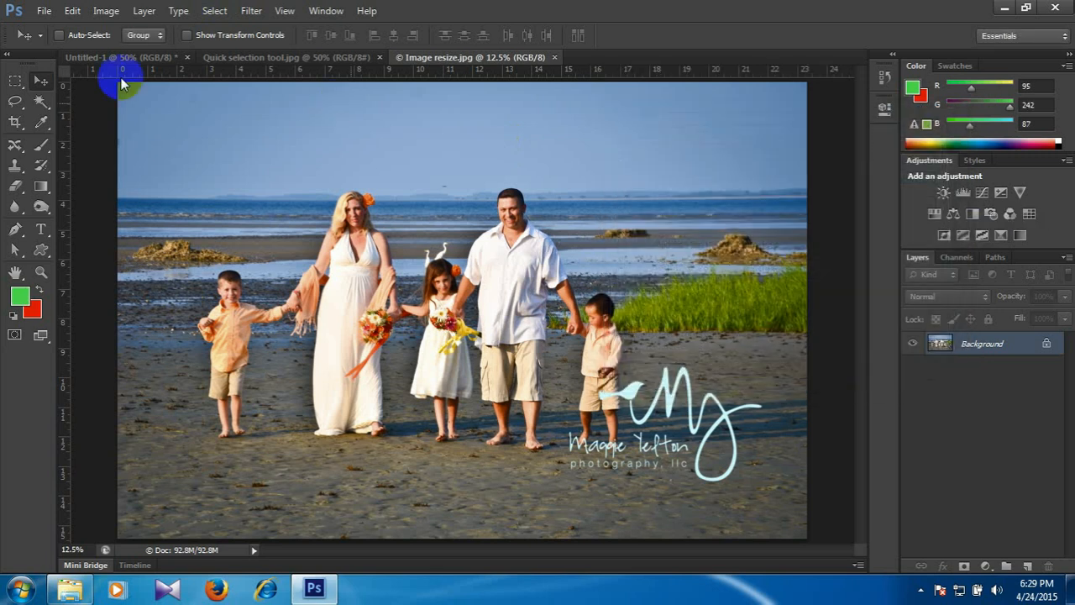
click(105, 11)
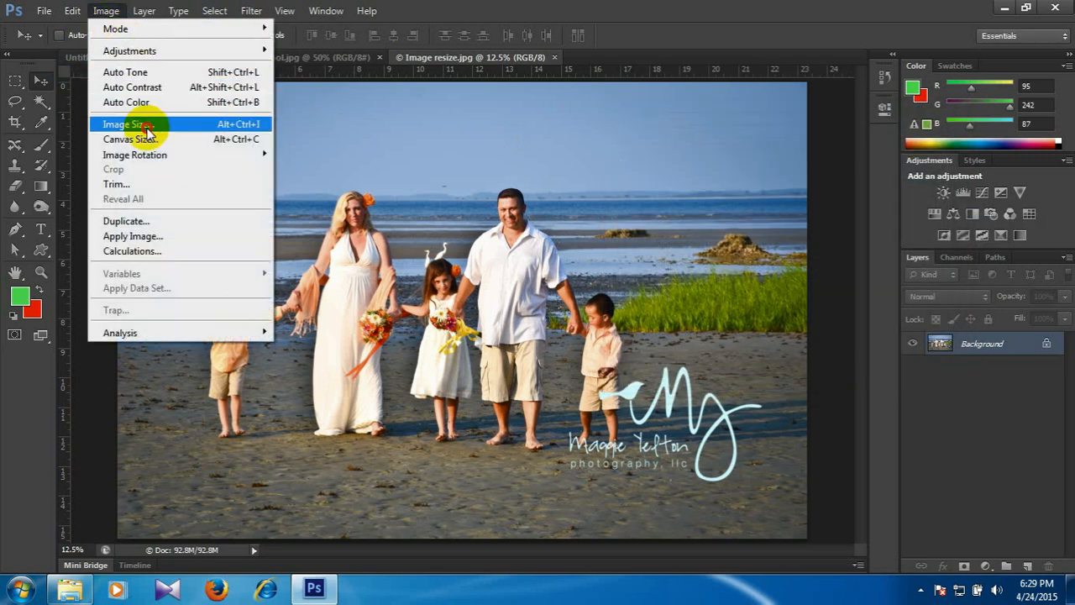
click(118, 124)
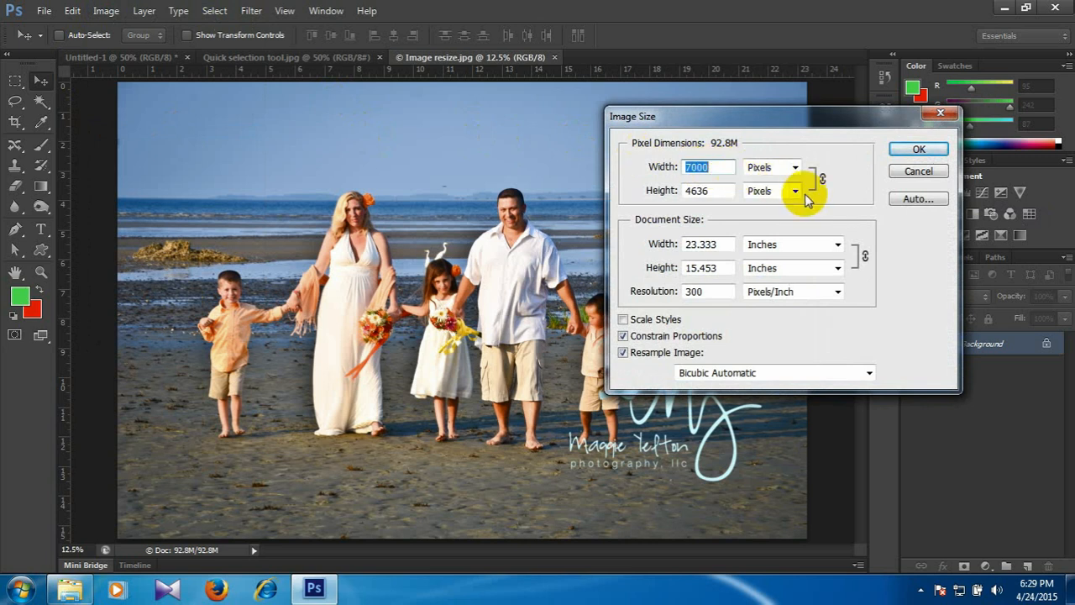
text(1024)
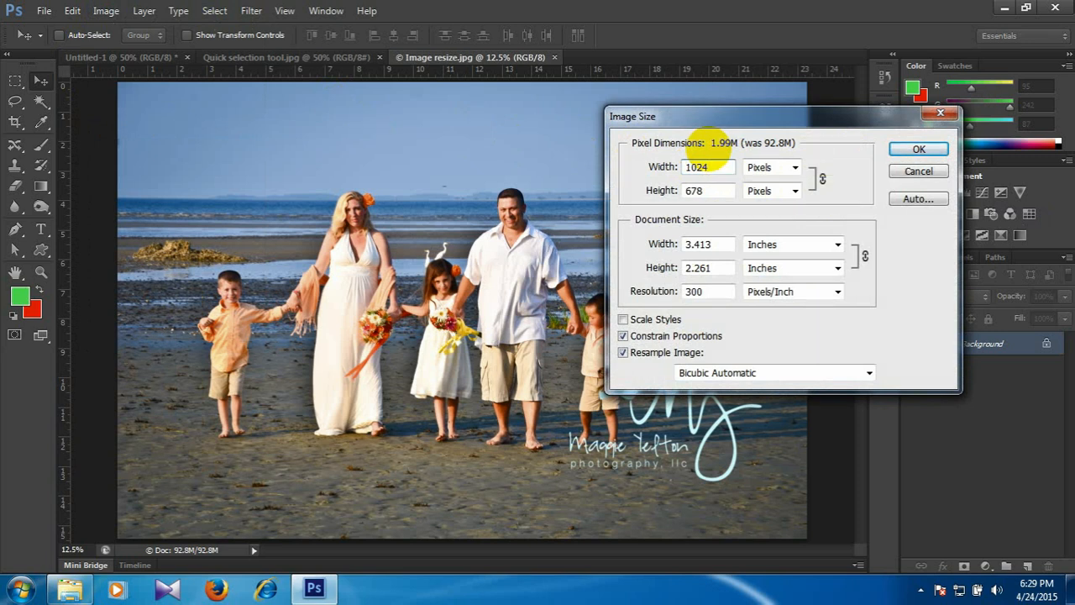
click(914, 170)
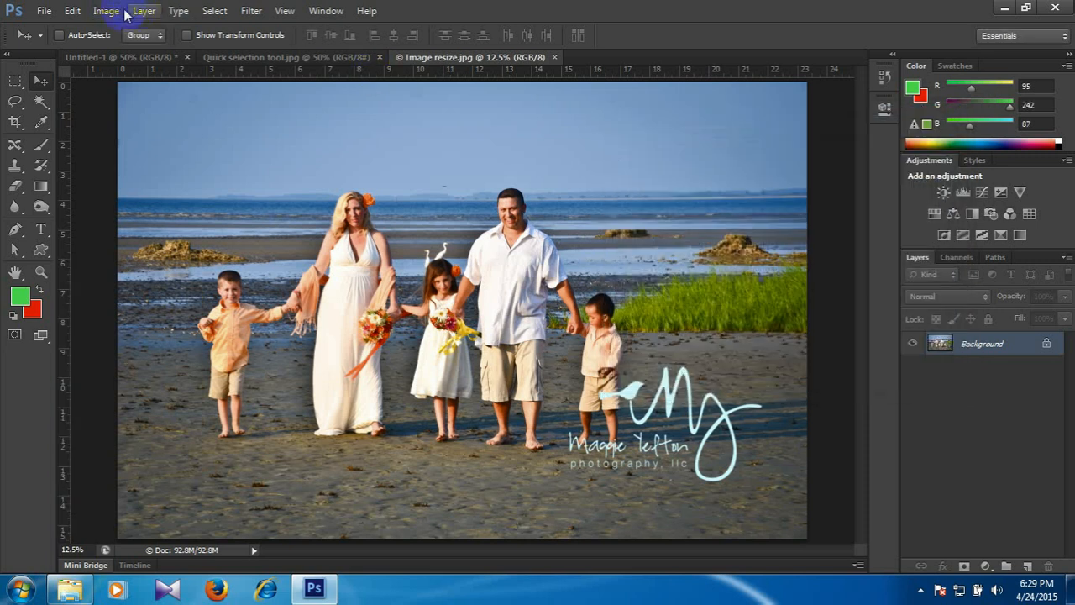
Turn off Constrain Proportions in Image Size and try a width of 1024 pixels for the photo.
click(125, 12)
click(126, 123)
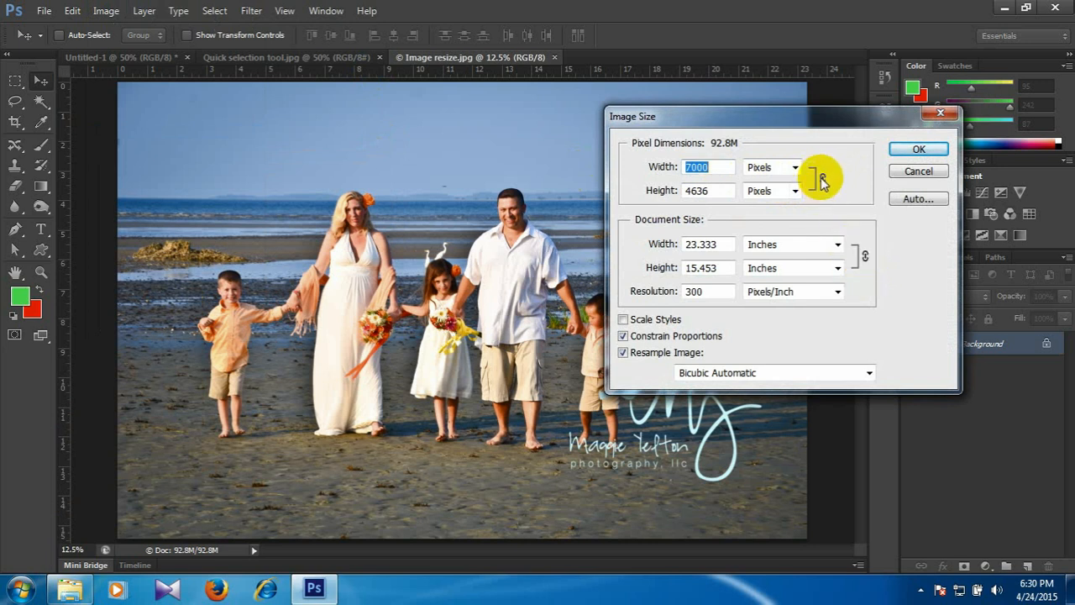
click(624, 336)
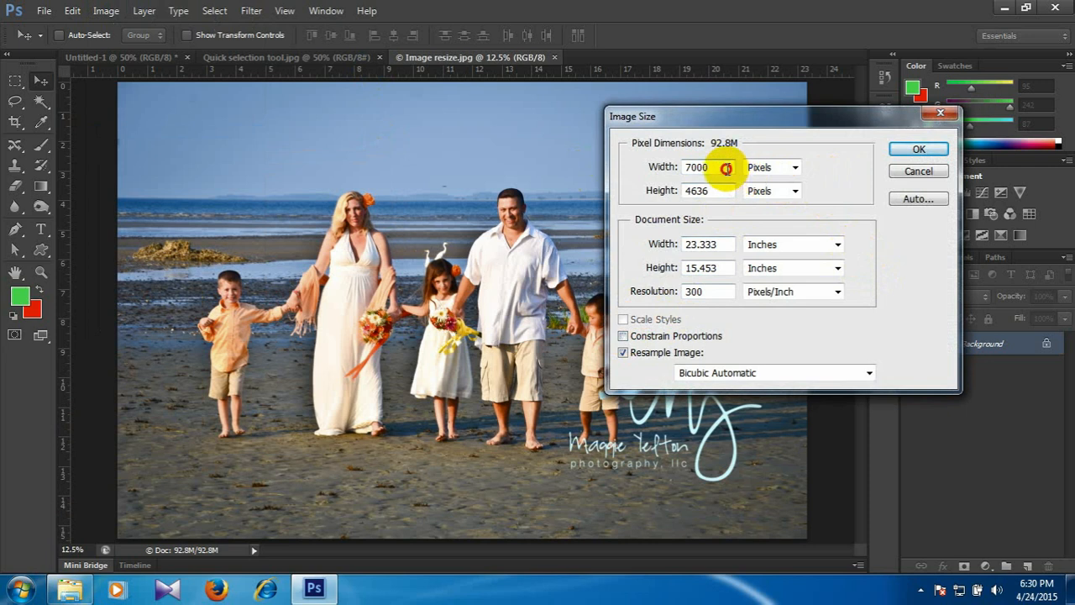
drag(728, 168, 453, 170)
text(1024)
key(Tab)
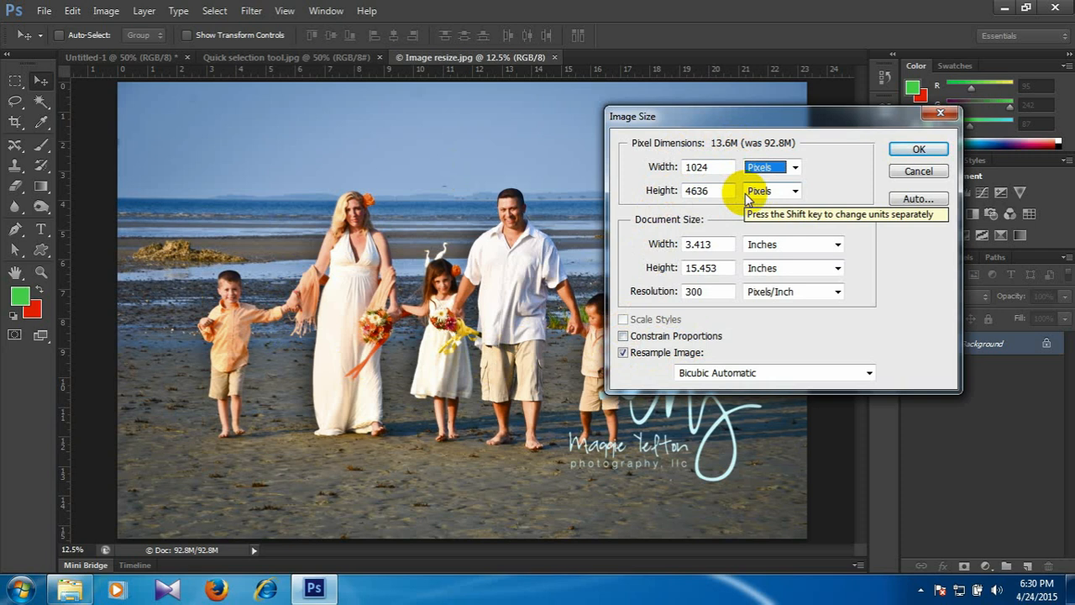
Turn Constrain Proportions back on and resize the photo to a width of 1024 pixels.
click(624, 336)
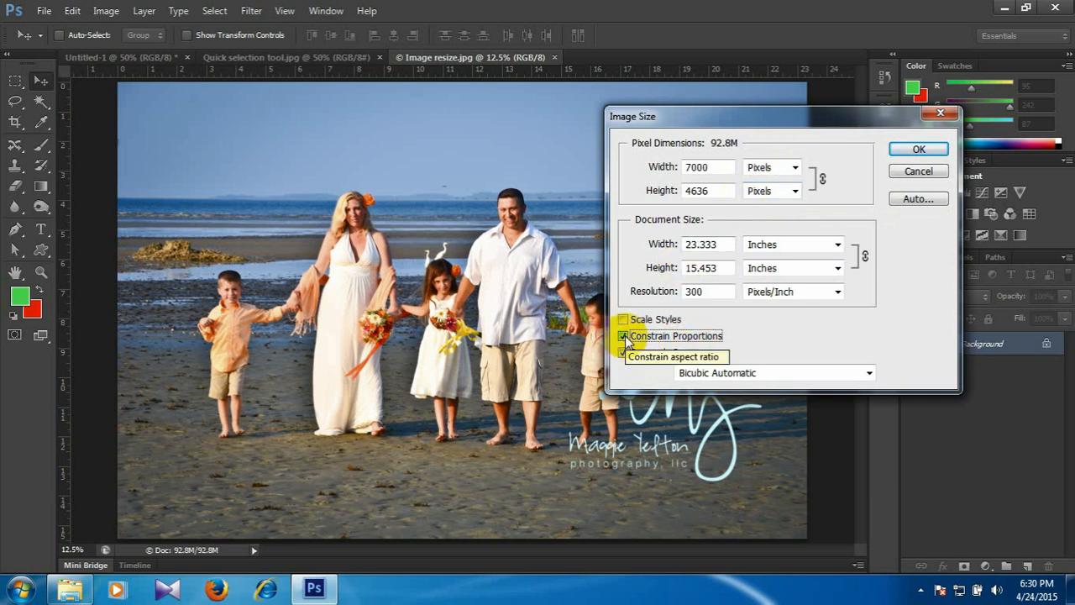
drag(723, 169, 616, 173)
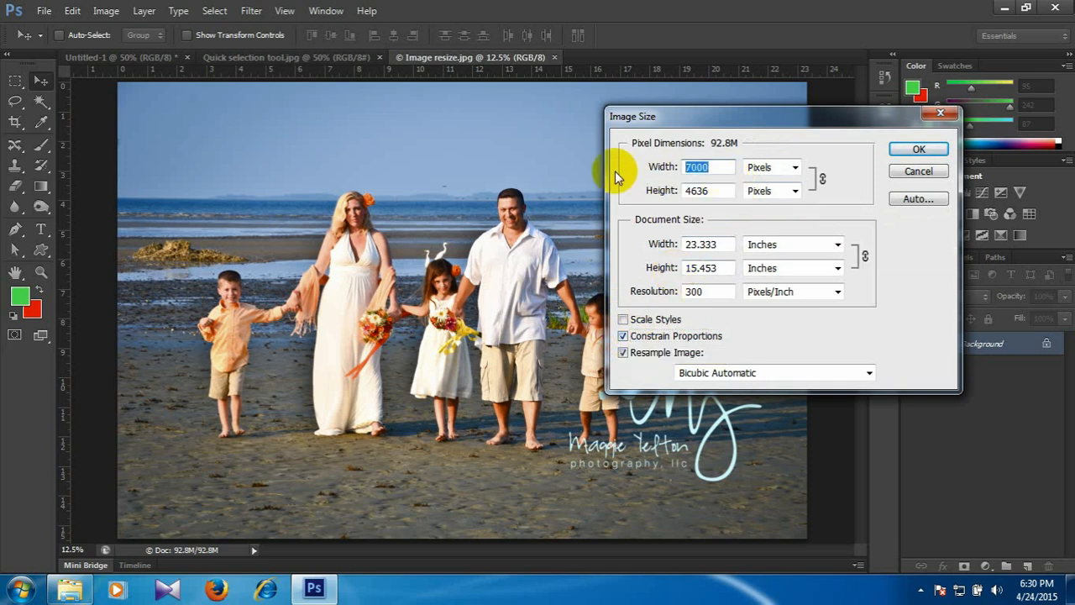
text(1024)
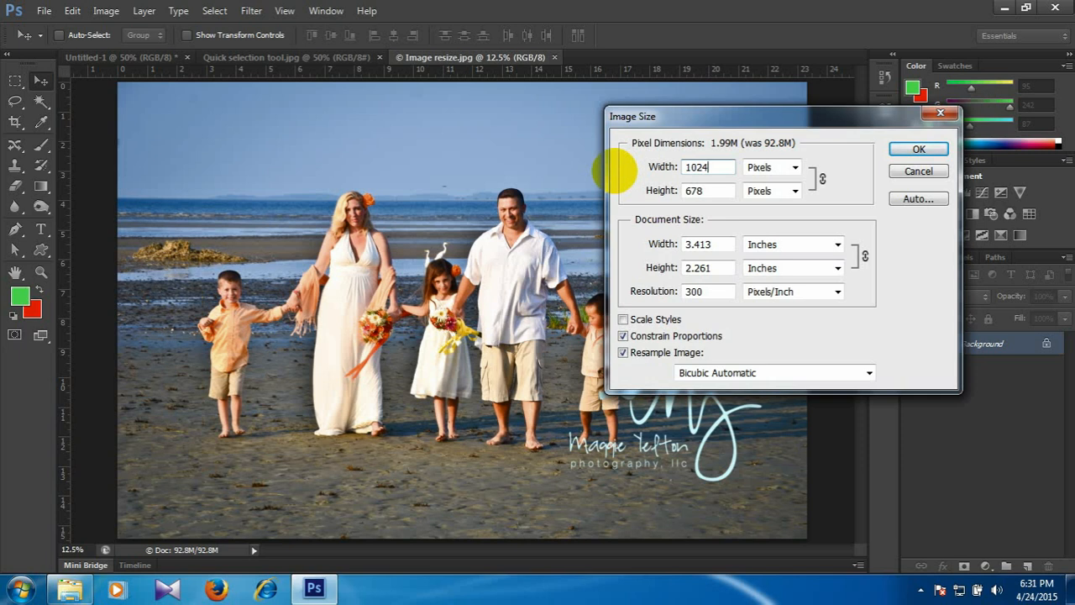
click(935, 152)
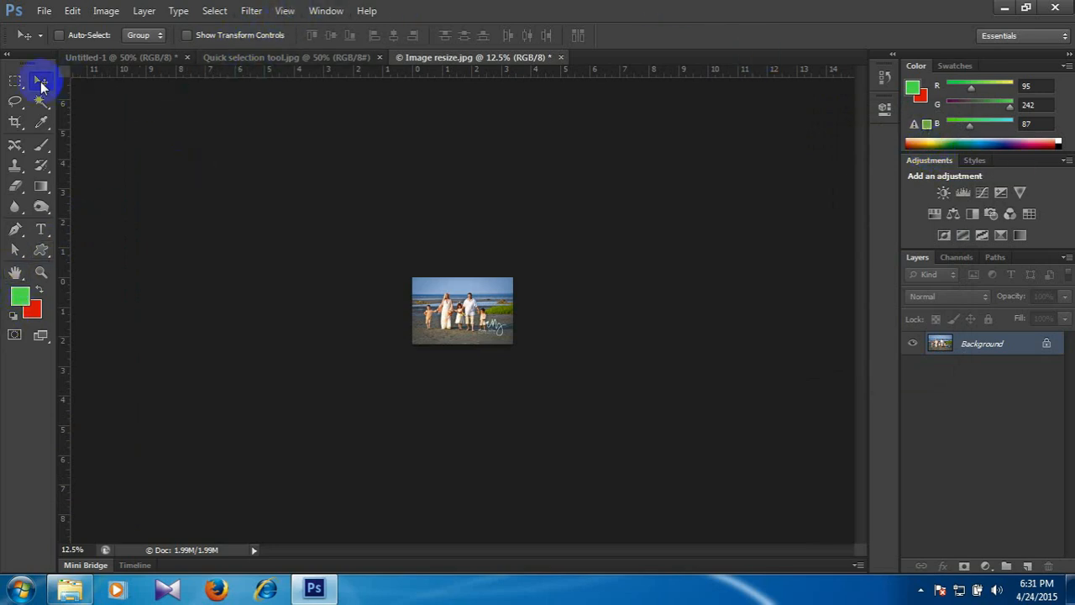
Fit the resized photo on screen and check its new pixel dimensions in Image Size.
click(285, 10)
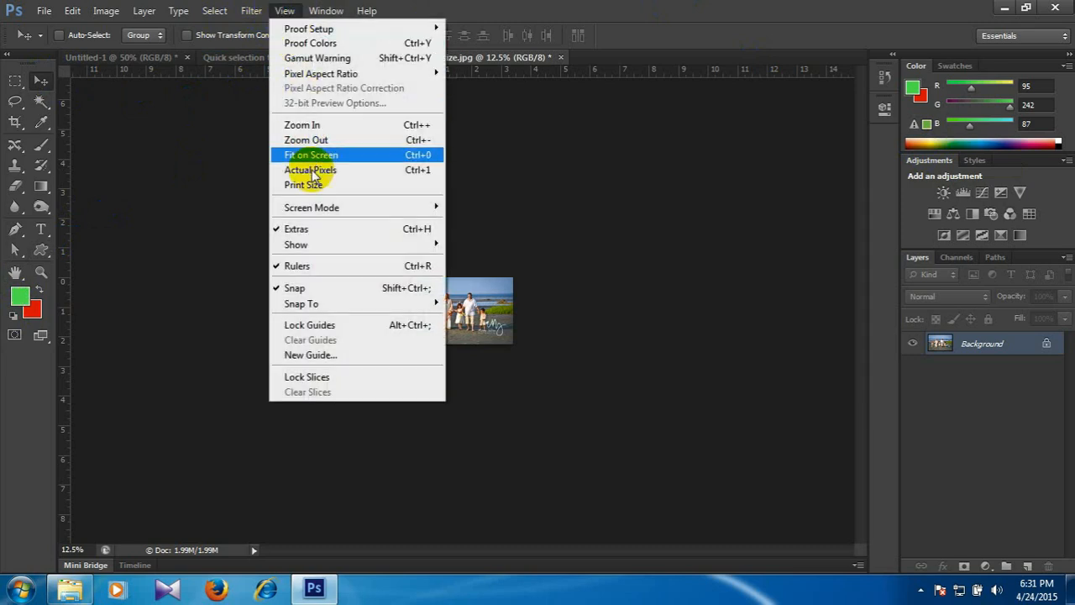
mouse_move(329, 205)
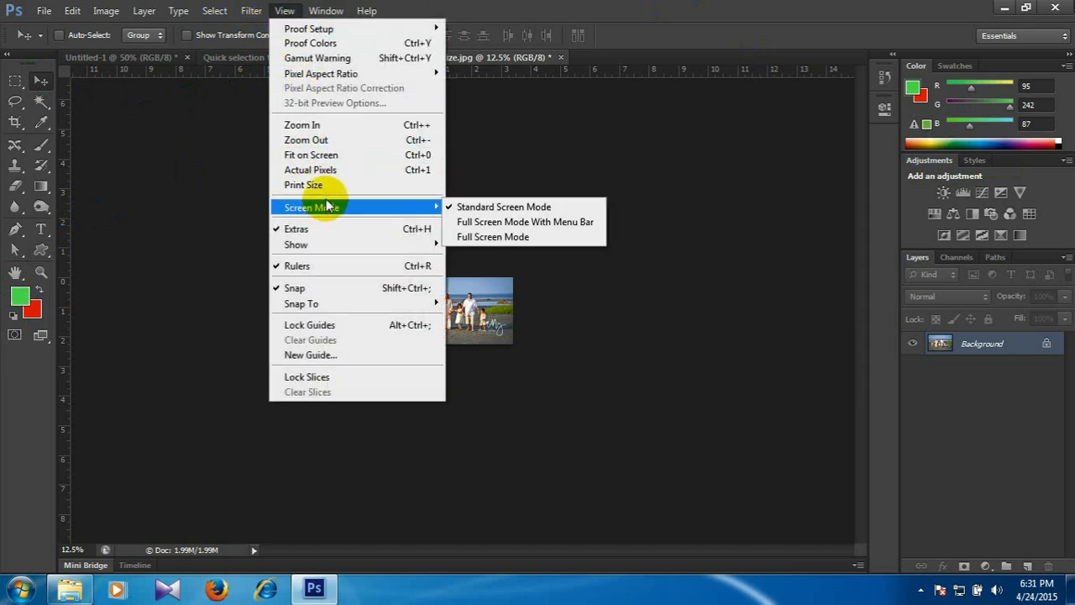
click(346, 156)
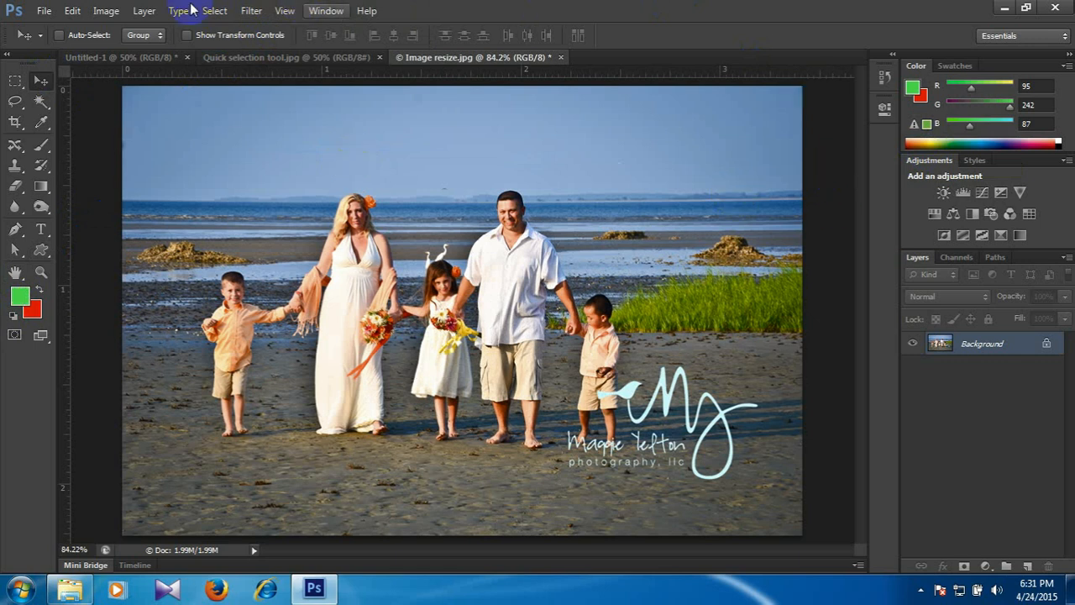
click(106, 10)
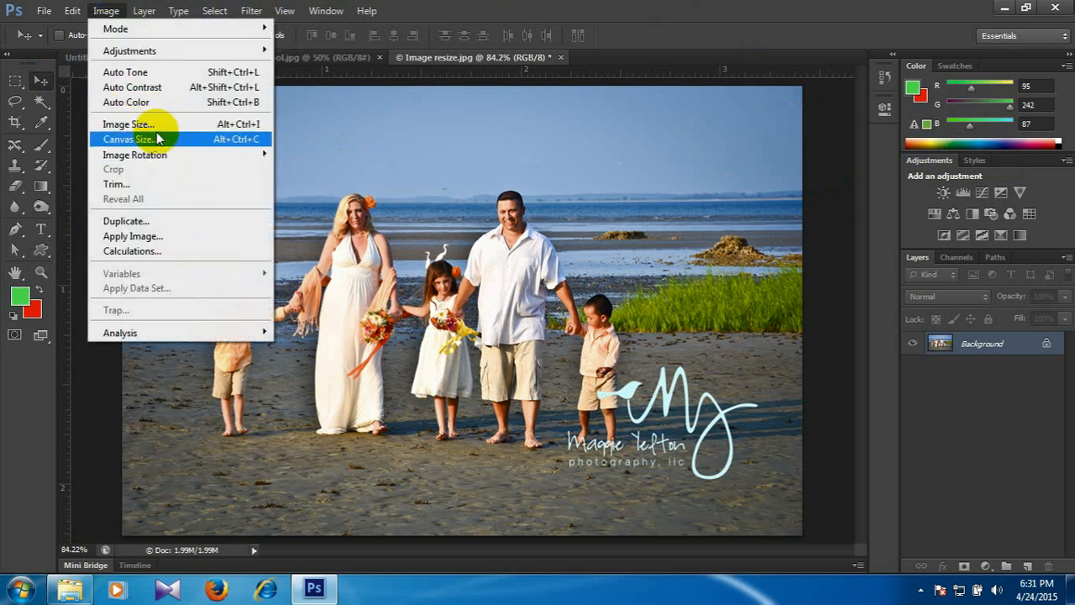
click(149, 124)
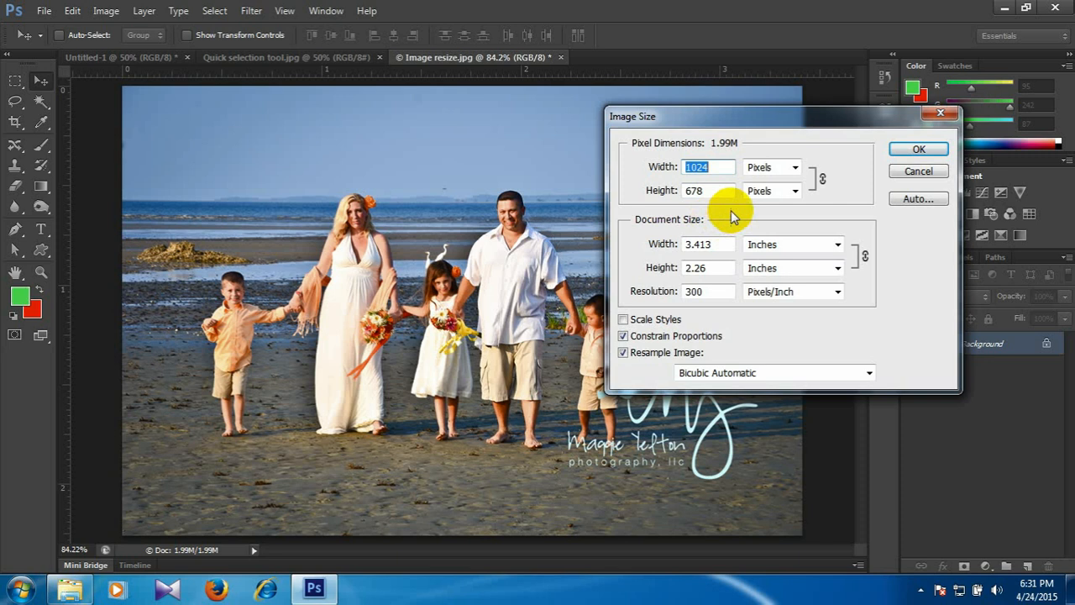
Open Save for Web for the resized photo and compare the preview layouts, ending on 4-Up at 50% zoom.
key(Escape)
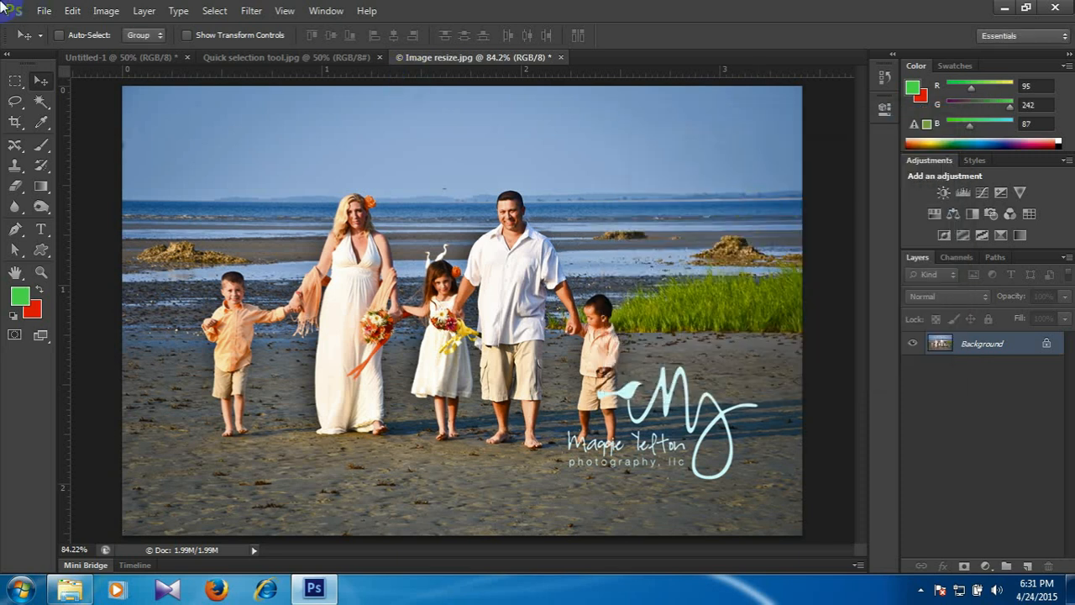
click(44, 10)
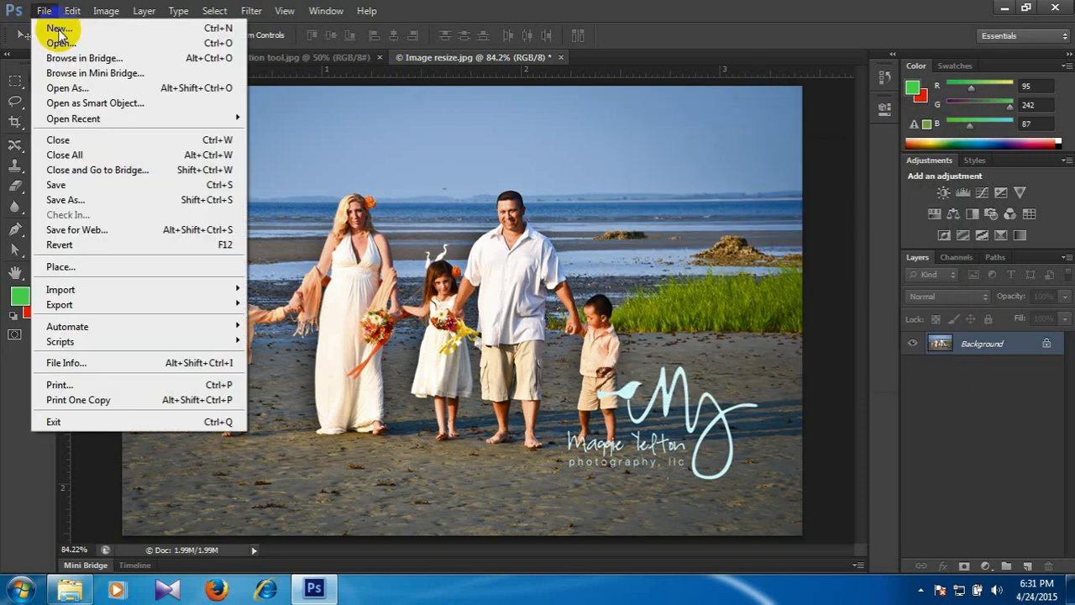
click(94, 232)
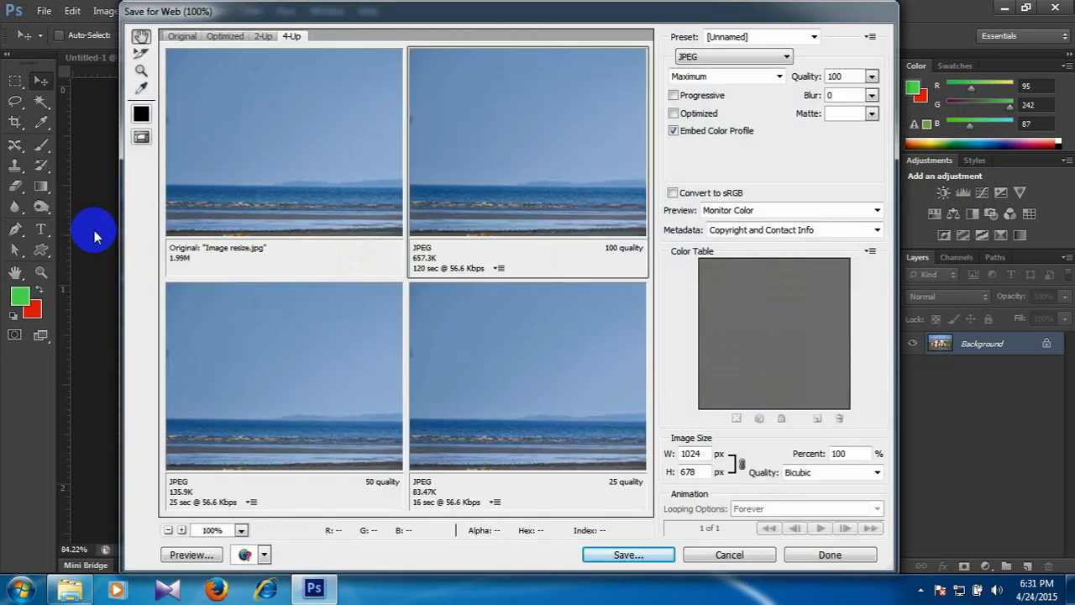
click(182, 38)
click(226, 38)
click(262, 38)
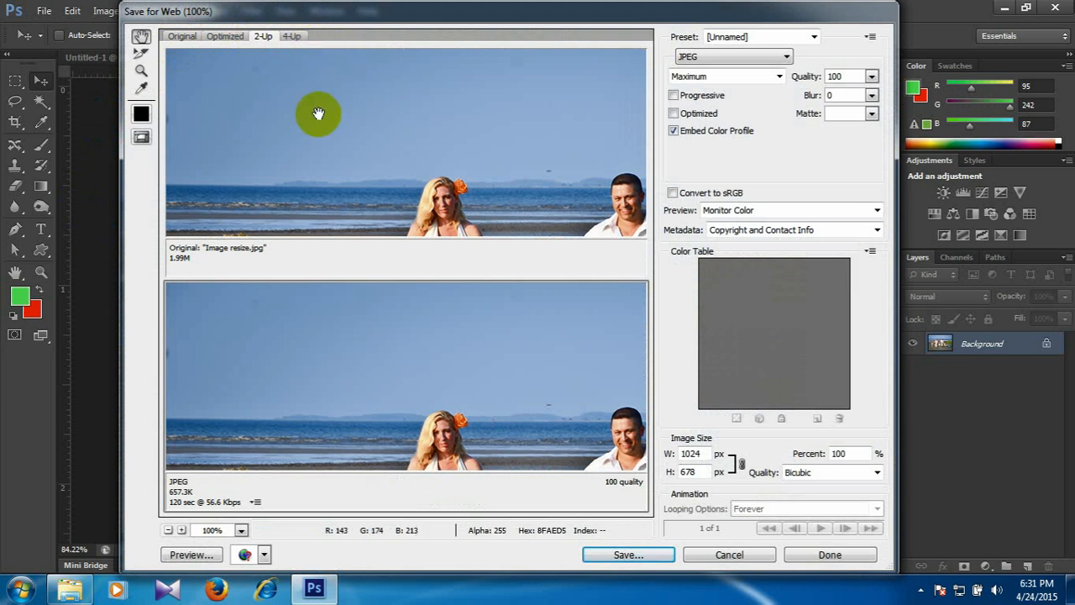
click(291, 36)
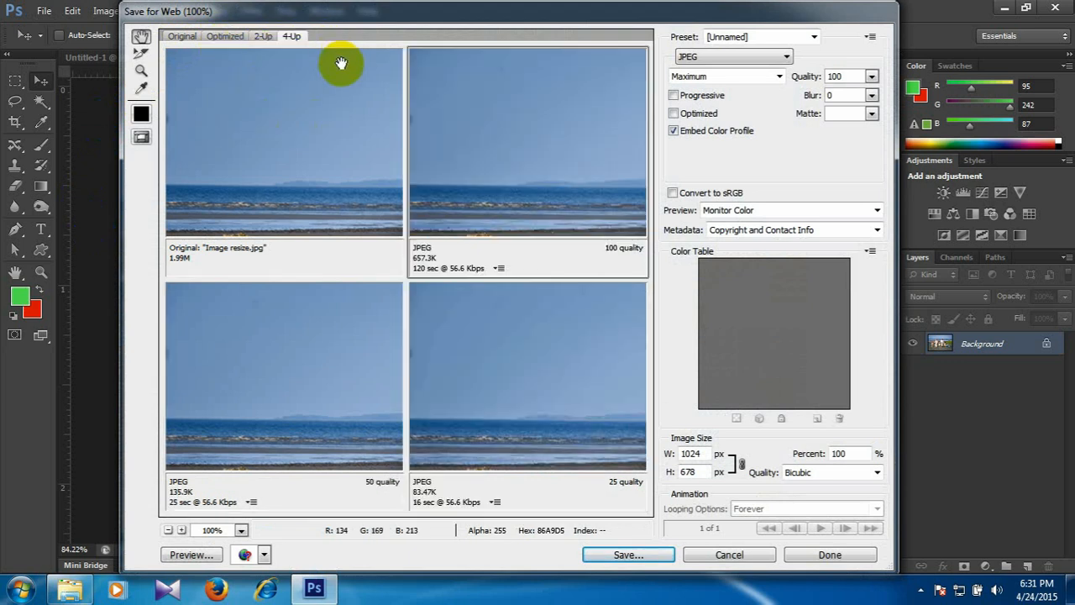
key(ctrl+minus)
key(ctrl+minus)
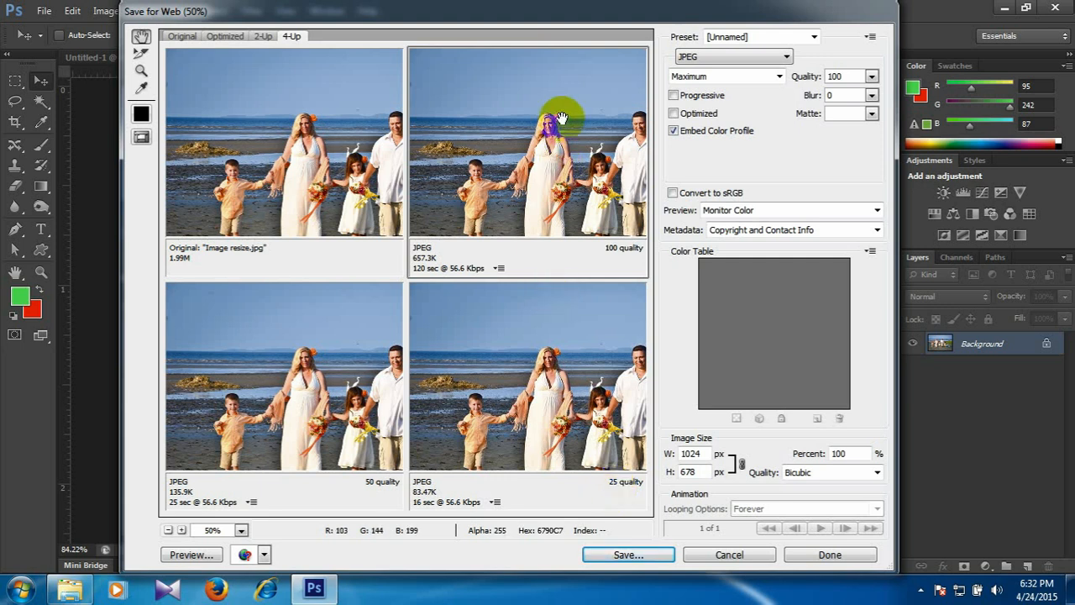
Preview the photo in WBMP format and at a lower JPEG quality, restoring JPEG at quality 100.
click(742, 59)
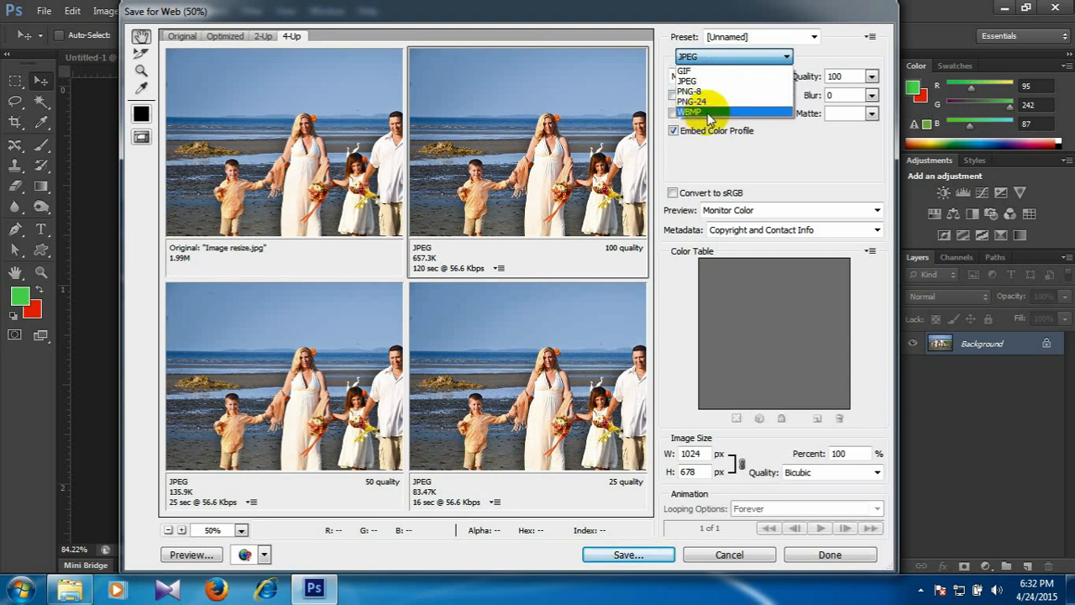
click(708, 112)
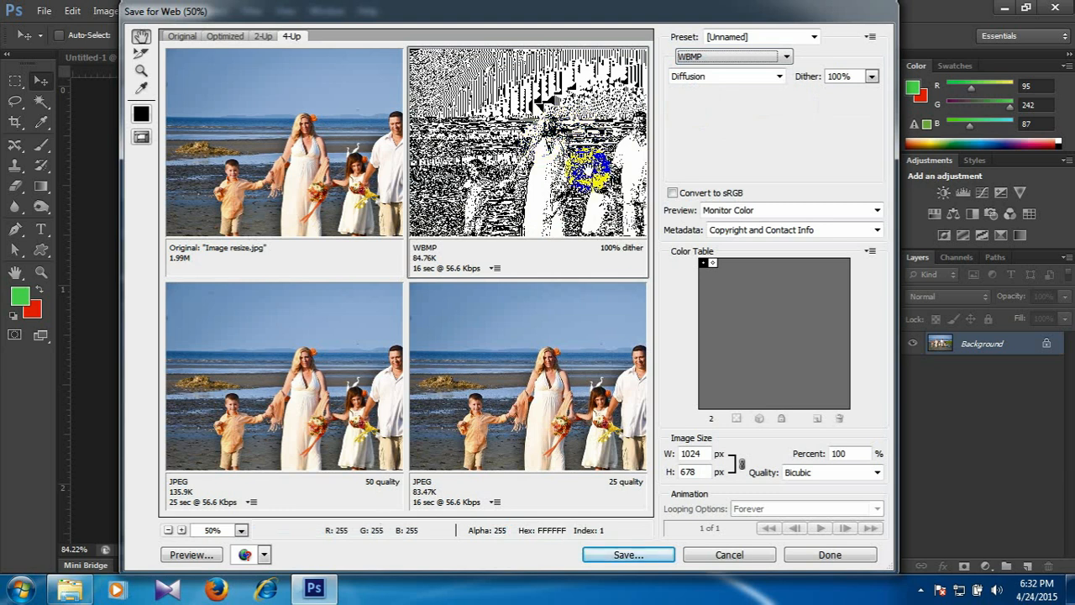
click(724, 56)
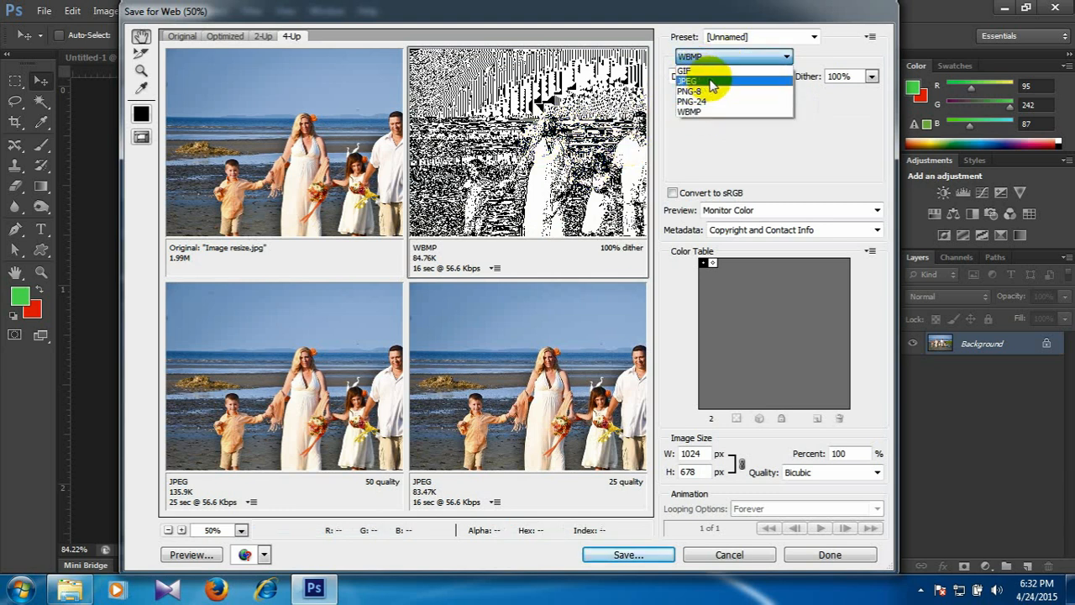
click(710, 82)
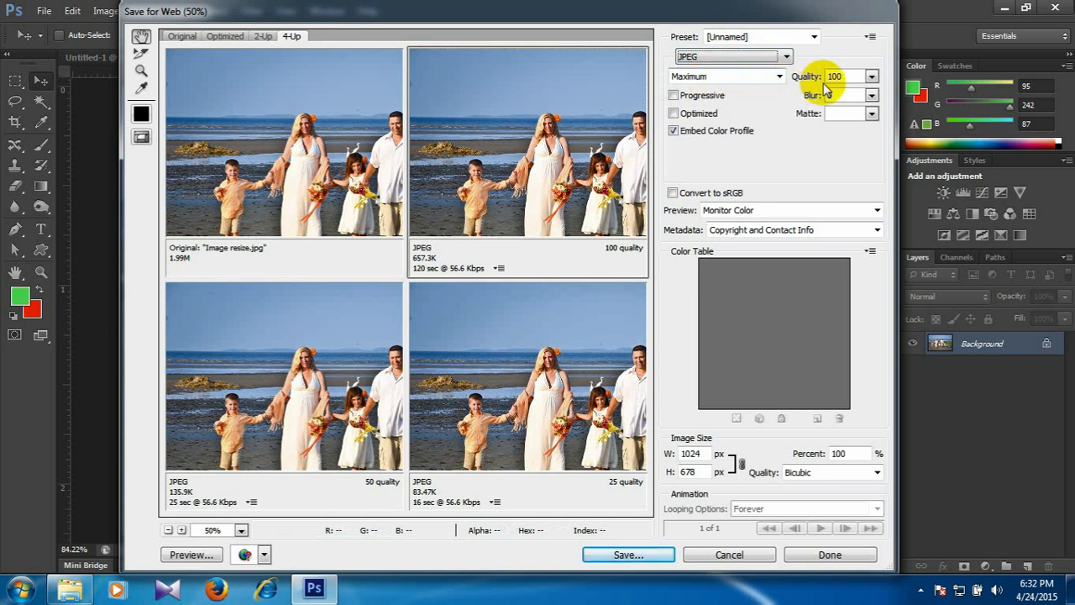
click(872, 77)
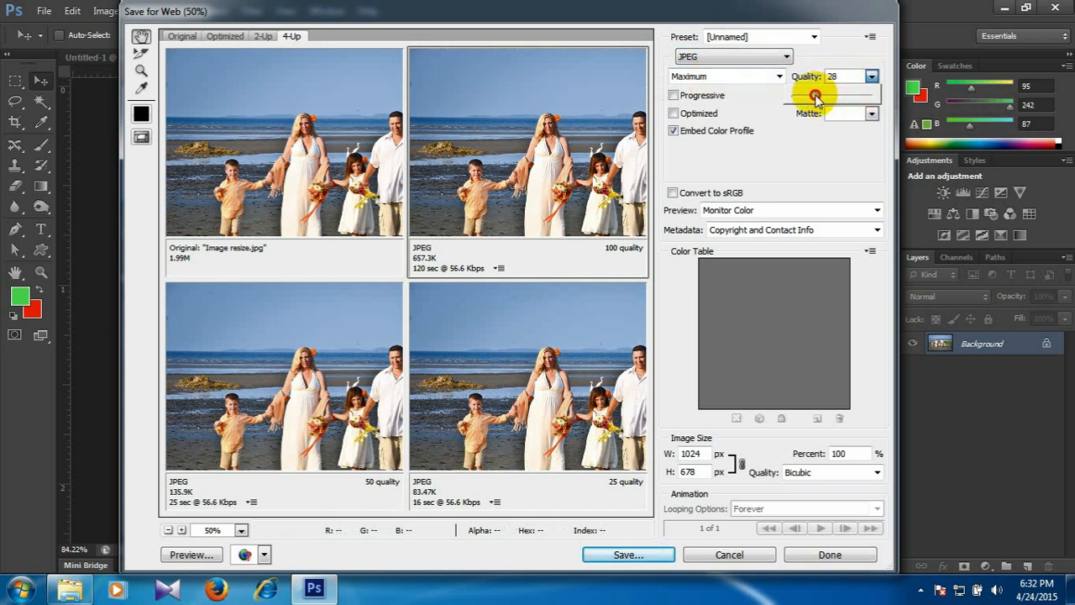
click(902, 99)
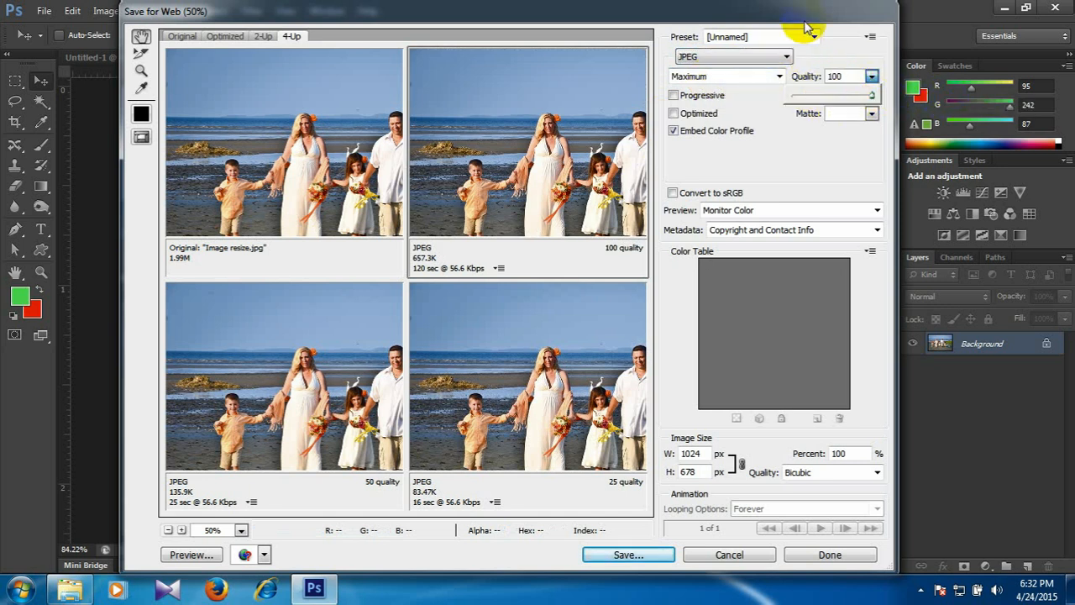
Save the optimized JPEG in the Class # 2 folder under the name "Image resize copy".
click(647, 557)
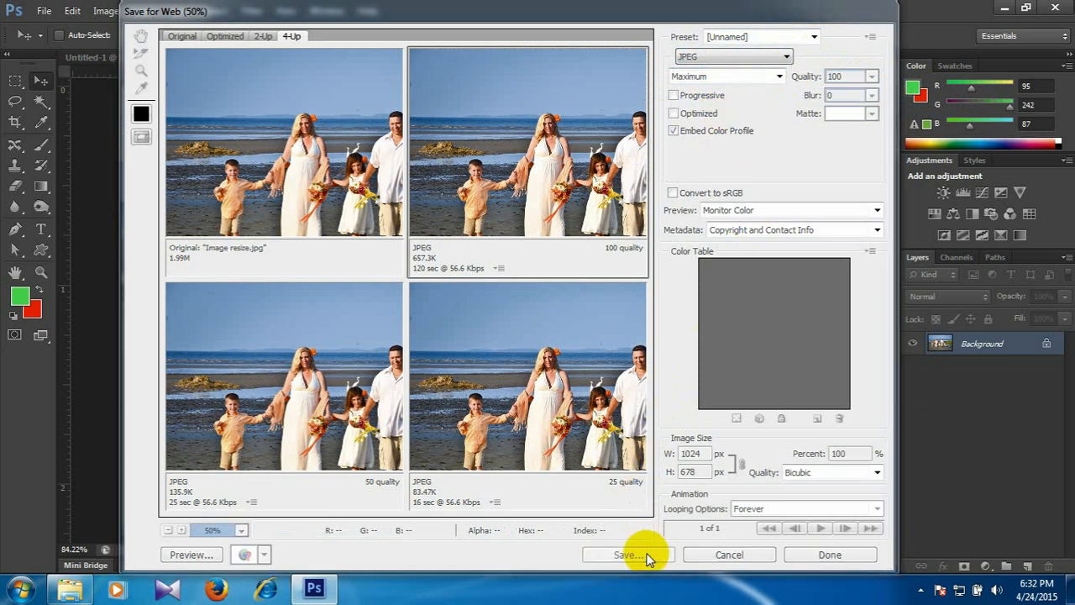
click(361, 164)
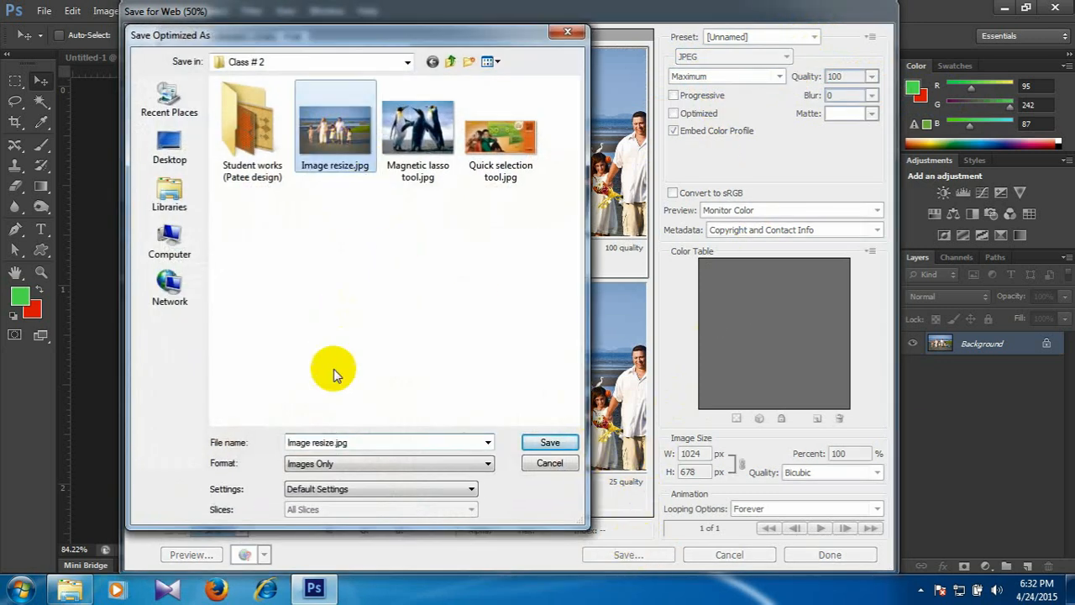
click(377, 445)
key(Right)
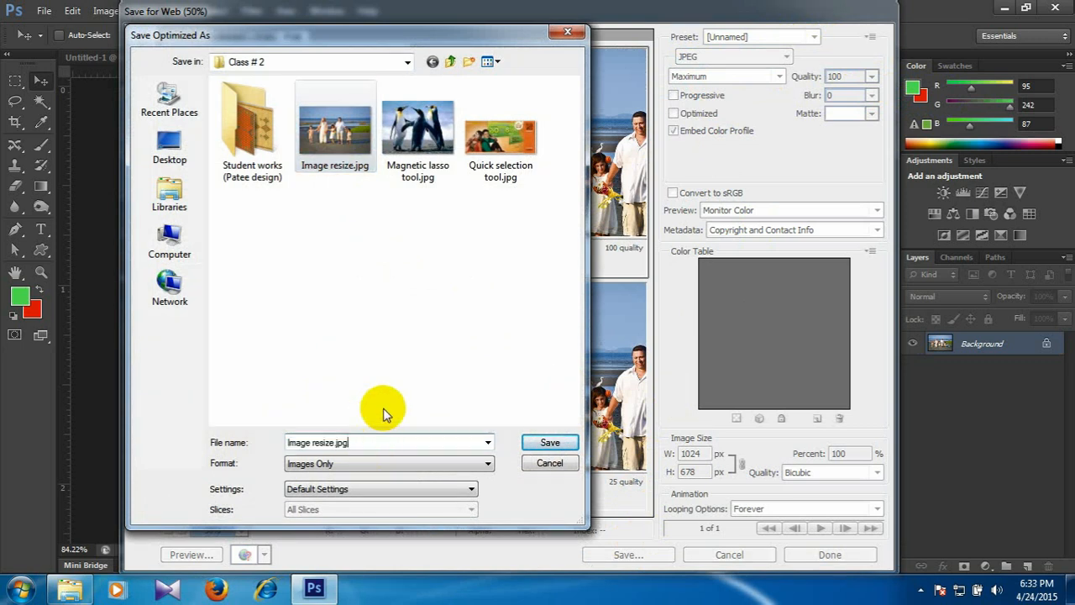
key(BackSpace)
key(BackSpace)
key(BackSpace)
key(BackSpace)
text(copy)
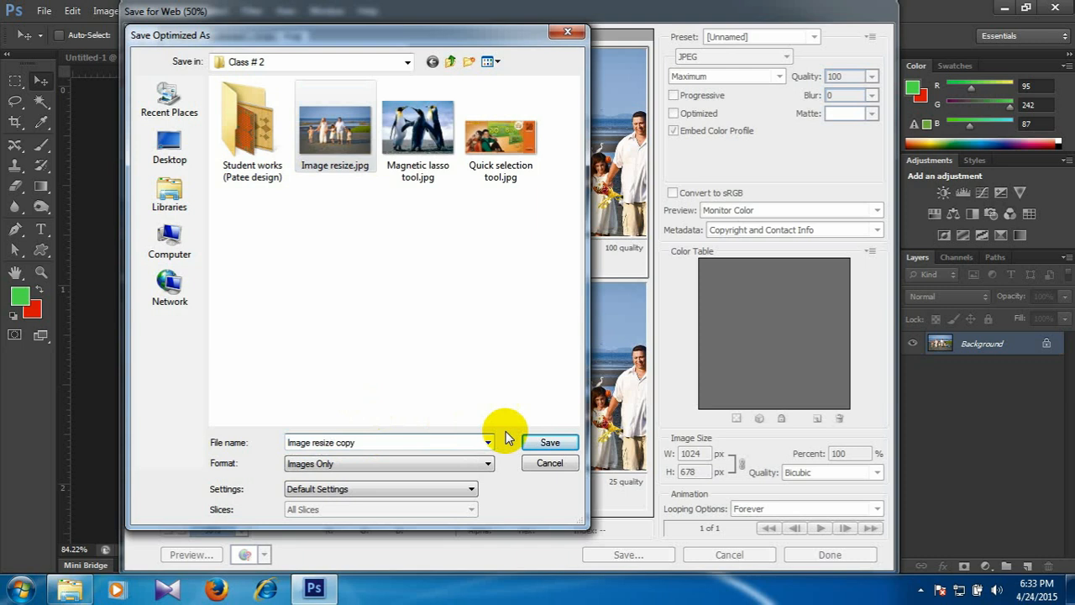
click(548, 442)
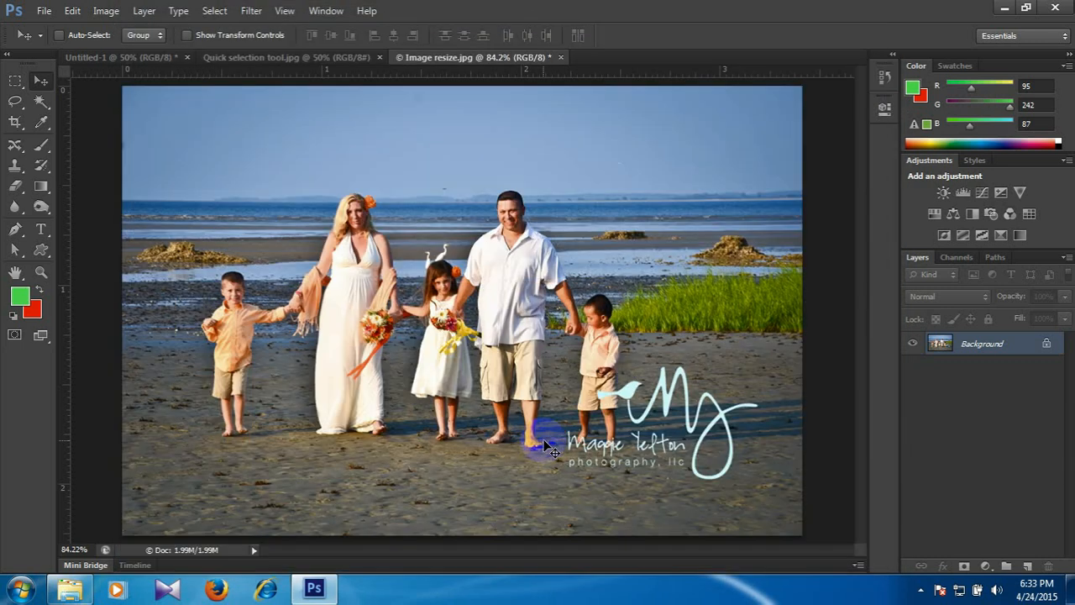
Switch to the desktop, minimizing the open windows, and open the Class # 2 folder inside CGB- 1507.
click(1004, 6)
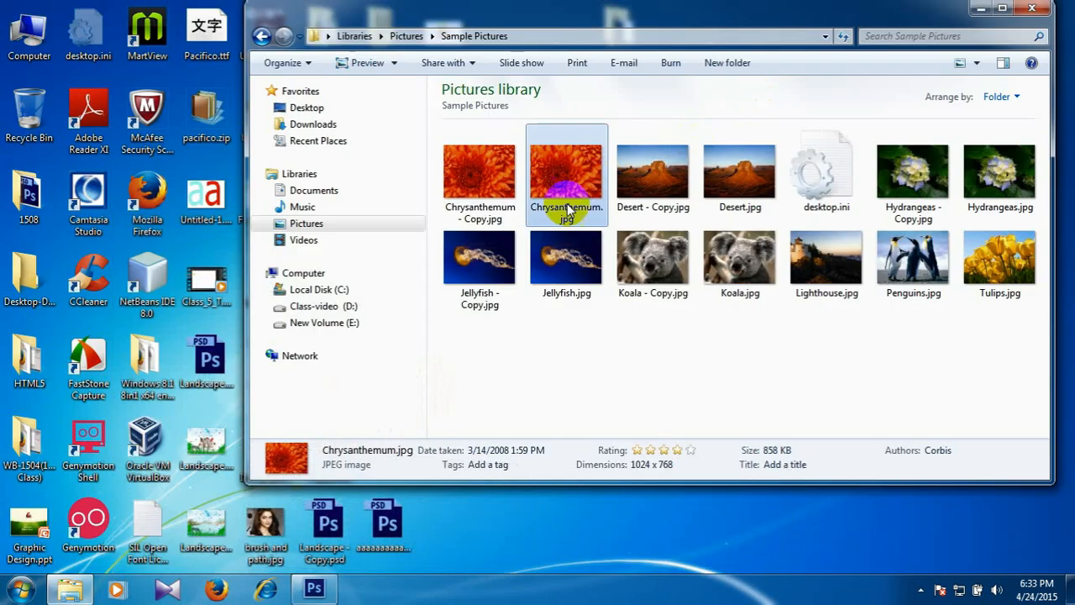
click(978, 8)
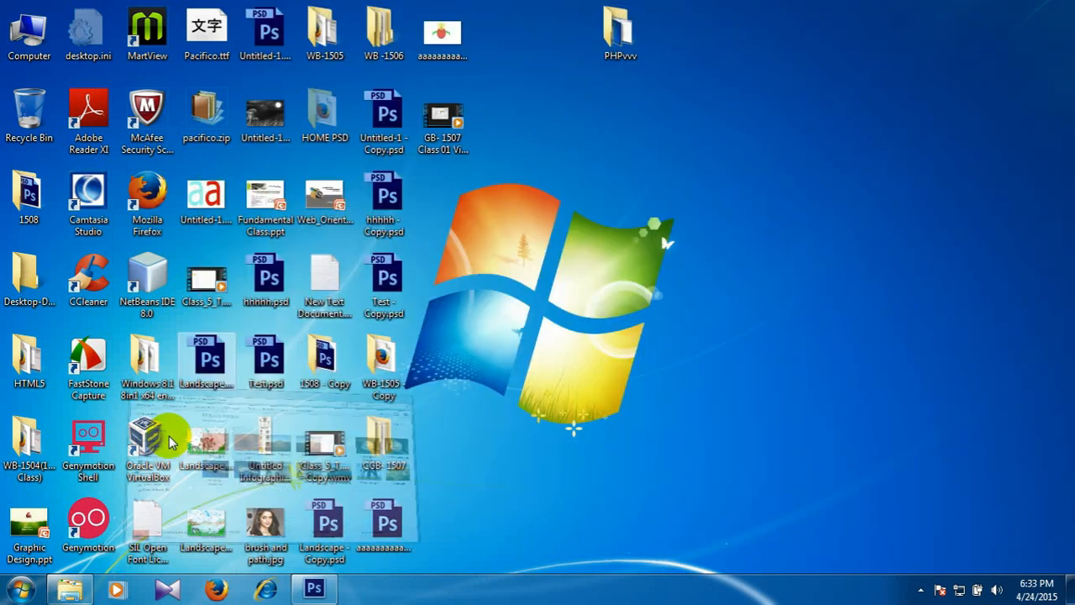
double_click(380, 460)
click(244, 119)
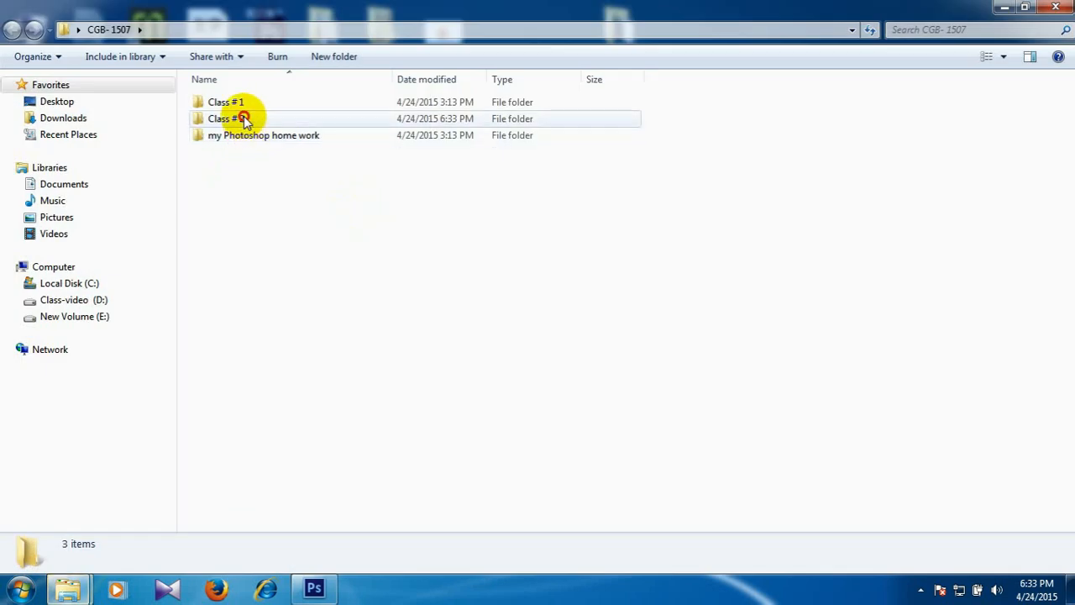
double_click(244, 118)
right_click(387, 212)
click(346, 232)
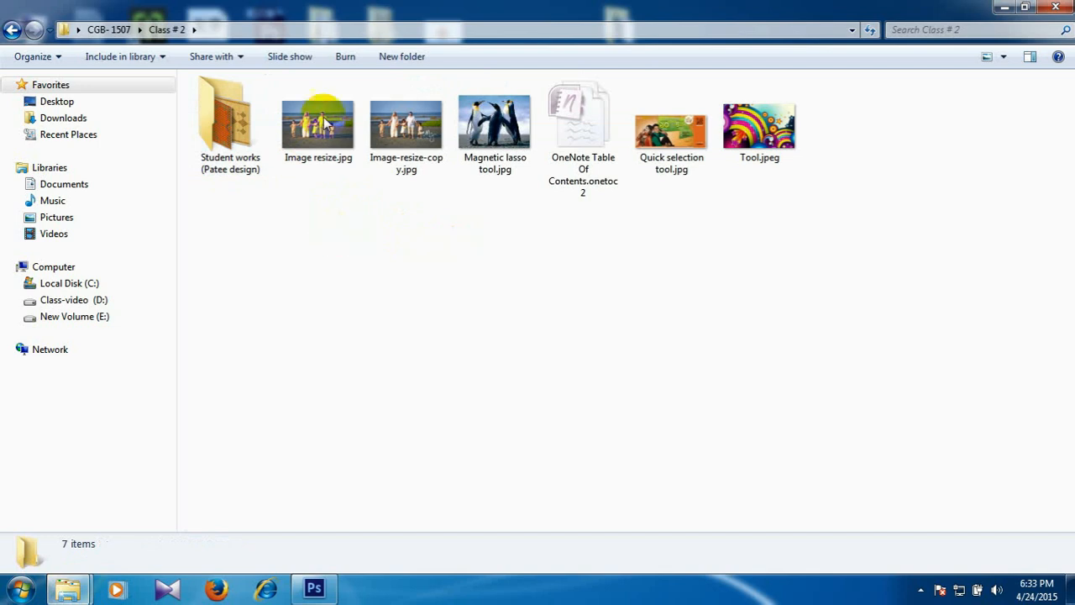
Compare the file details of Image resize.jpg and Image-resize-copy.jpg, and alternate between both photos in Windows Photo Viewer.
click(323, 113)
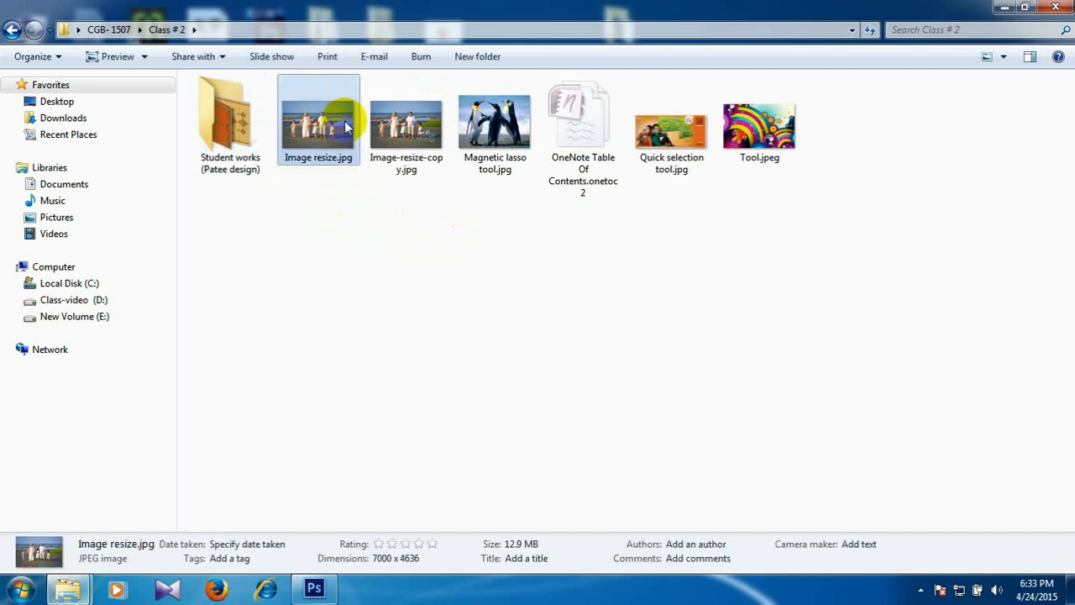
click(396, 122)
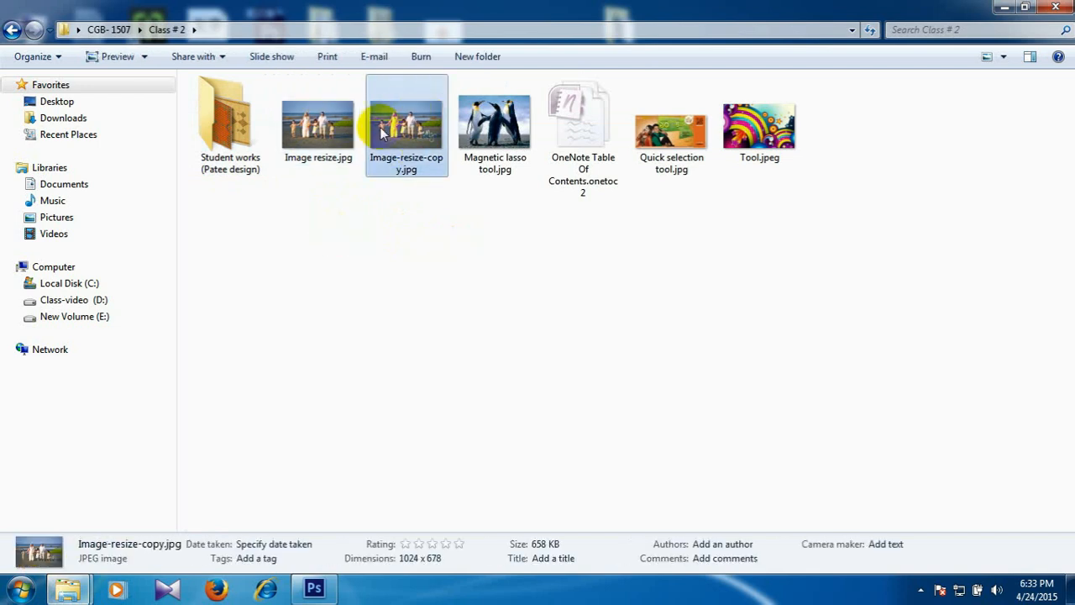
double_click(323, 126)
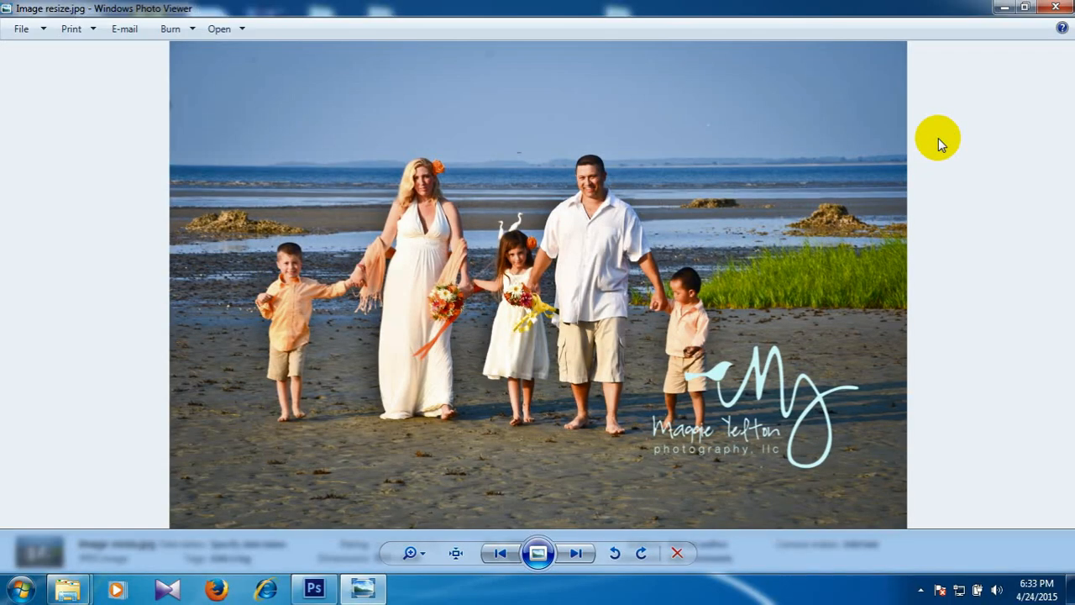
key(Right)
key(Left)
key(Right)
key(Left)
key(Right)
key(Left)
key(Right)
key(Left)
key(Right)
key(Left)
key(Right)
key(Left)
key(Right)
key(Left)
key(Right)
key(Left)
key(Right)
key(Left)
key(Left)
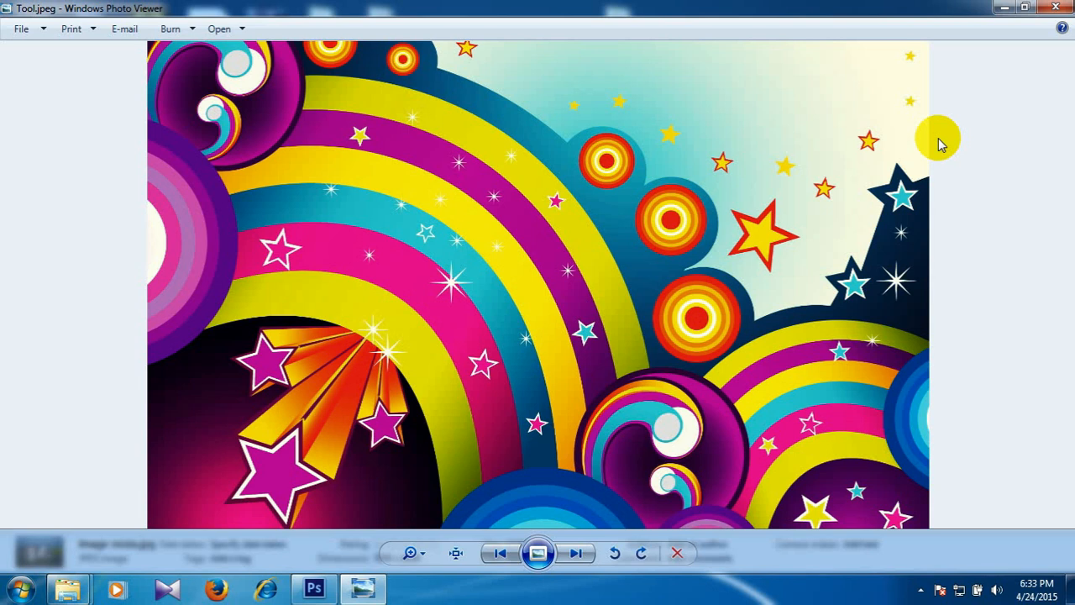
key(Left)
key(Left)
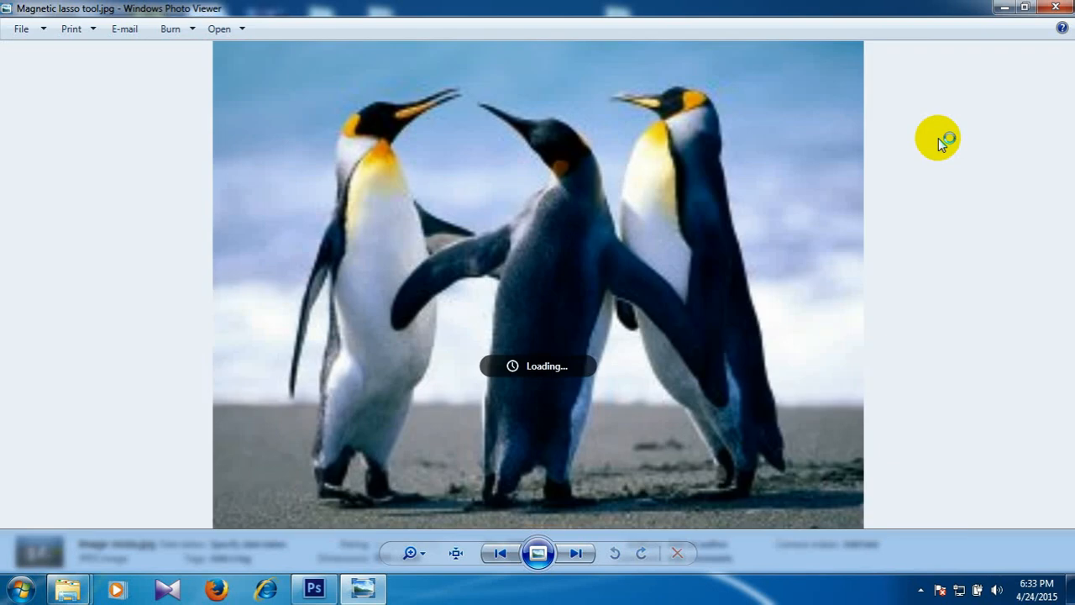
click(1056, 8)
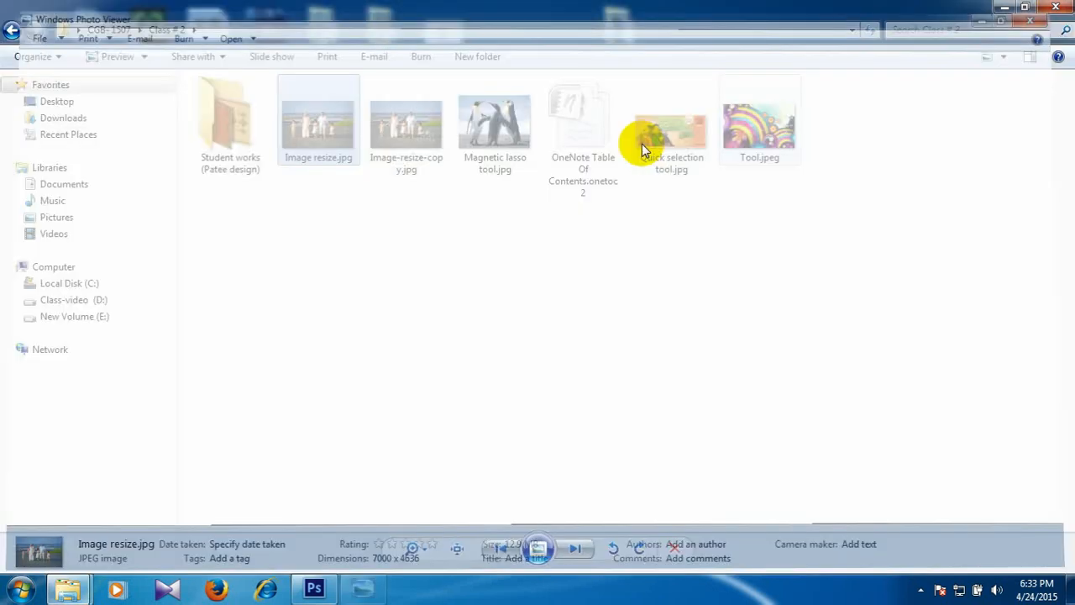
Reopen Image resize.jpg in Windows Photo Viewer and compare its visual quality repeatedly with the resized copy.
double_click(333, 126)
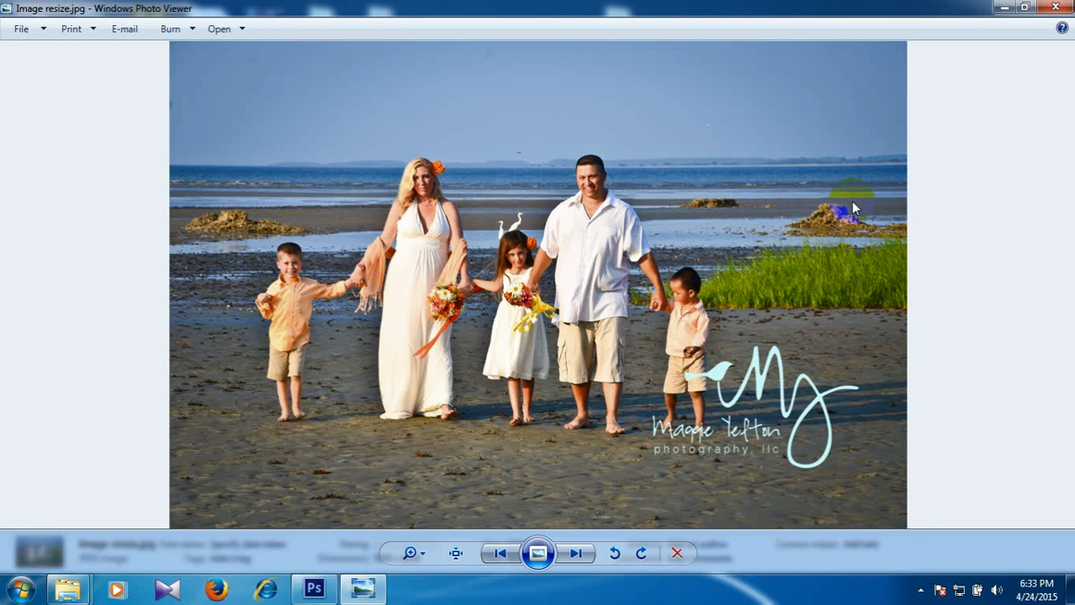
key(Right)
key(Left)
key(Right)
key(Left)
key(Right)
key(Left)
key(Right)
key(Left)
key(Right)
key(Left)
key(Right)
key(Left)
key(Right)
key(Left)
key(Right)
key(Left)
key(Right)
key(Left)
key(Right)
key(Left)
key(Right)
key(Left)
key(Right)
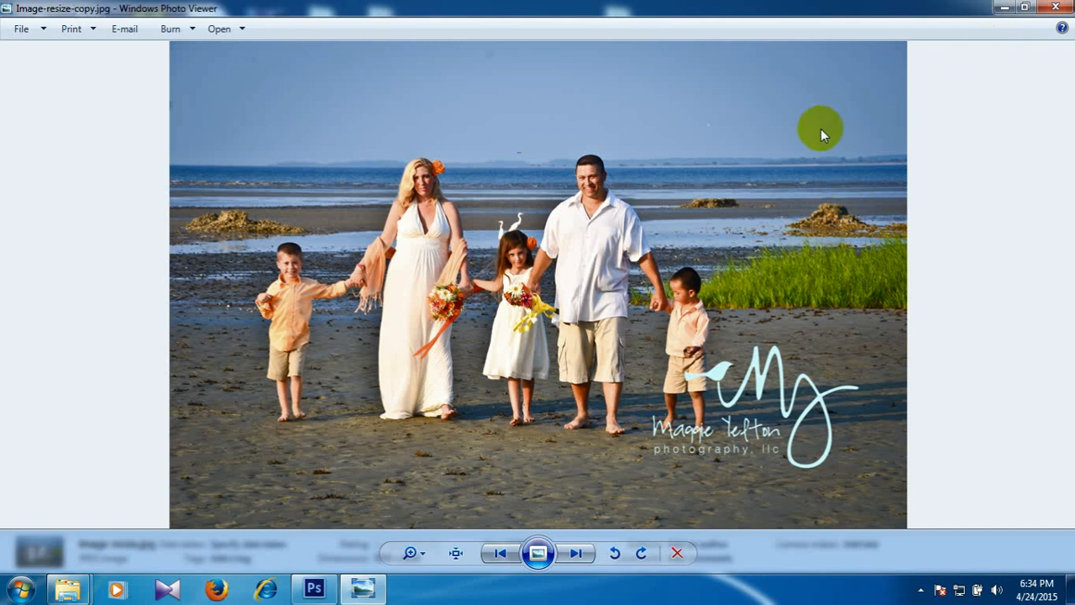
key(Left)
key(Right)
key(Left)
key(Right)
key(Left)
key(Right)
key(Left)
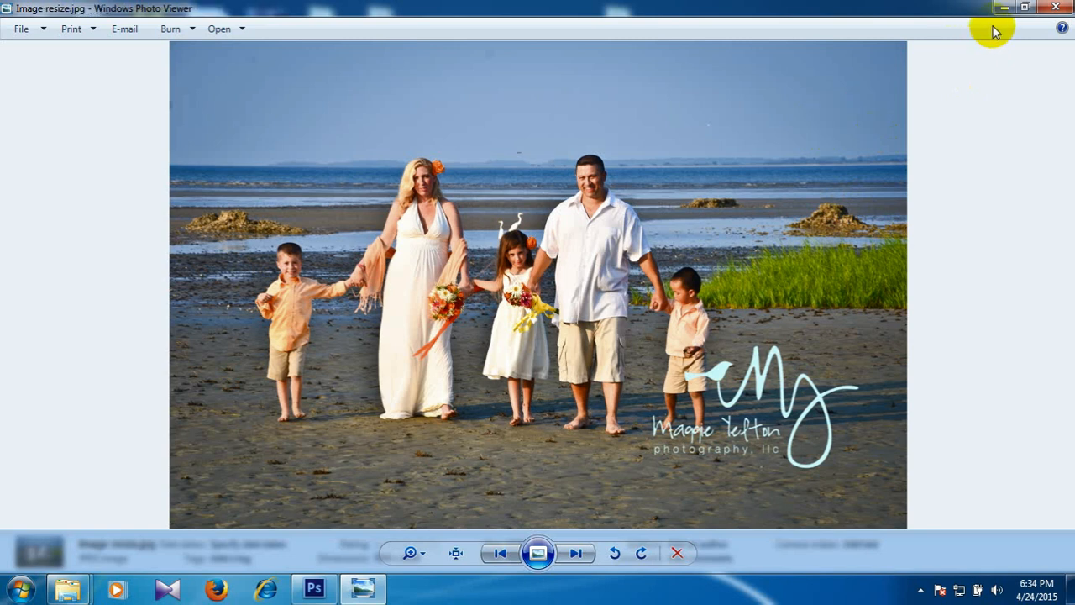
click(1050, 7)
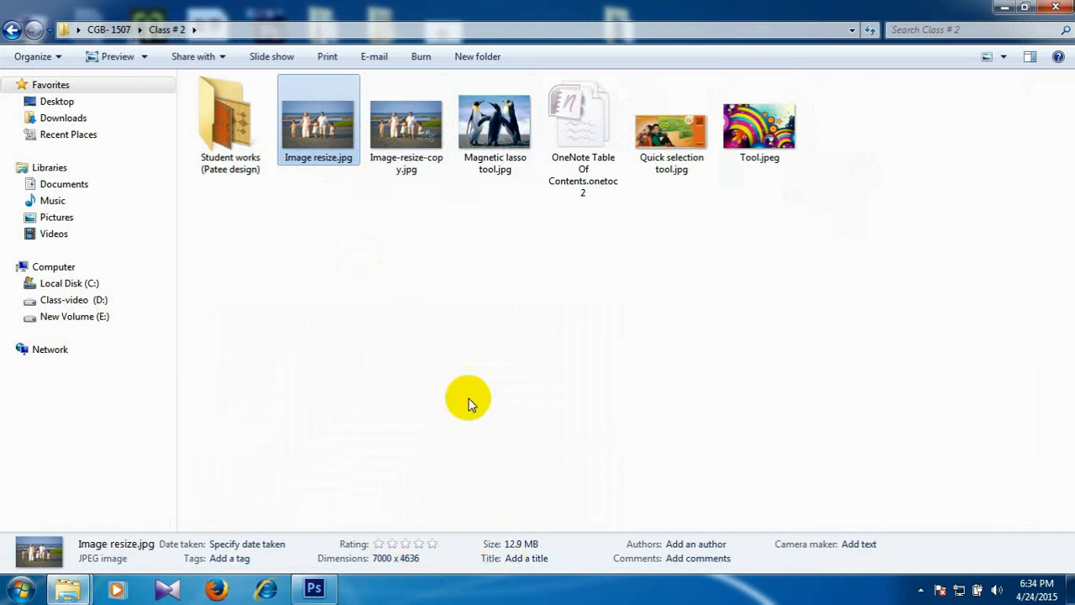
Check the file details of Image-resize-copy.jpg, view the original photo once more and return to Photoshop.
click(405, 129)
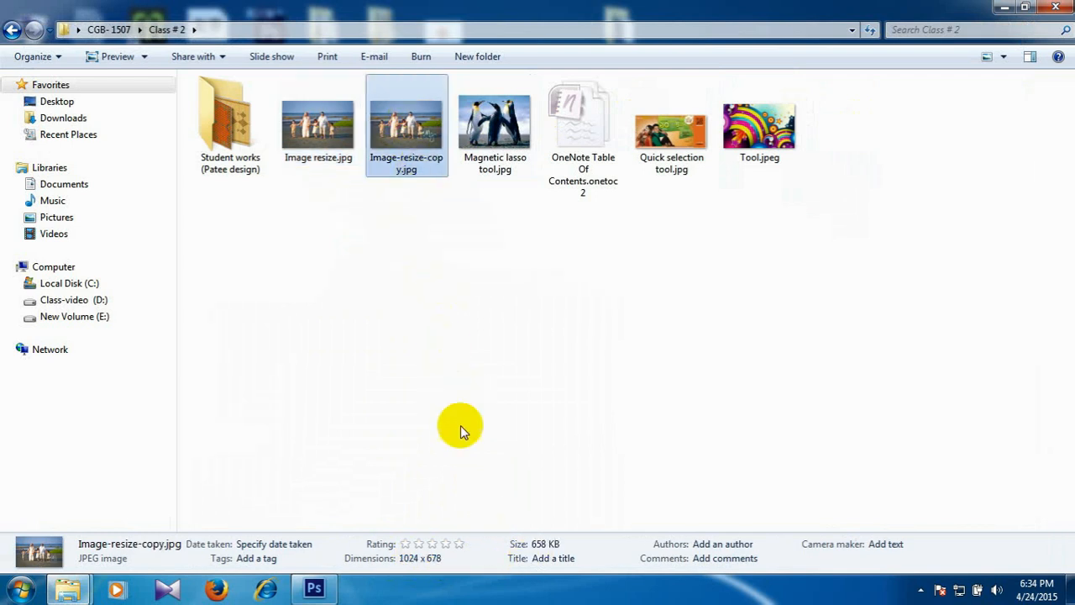
click(536, 557)
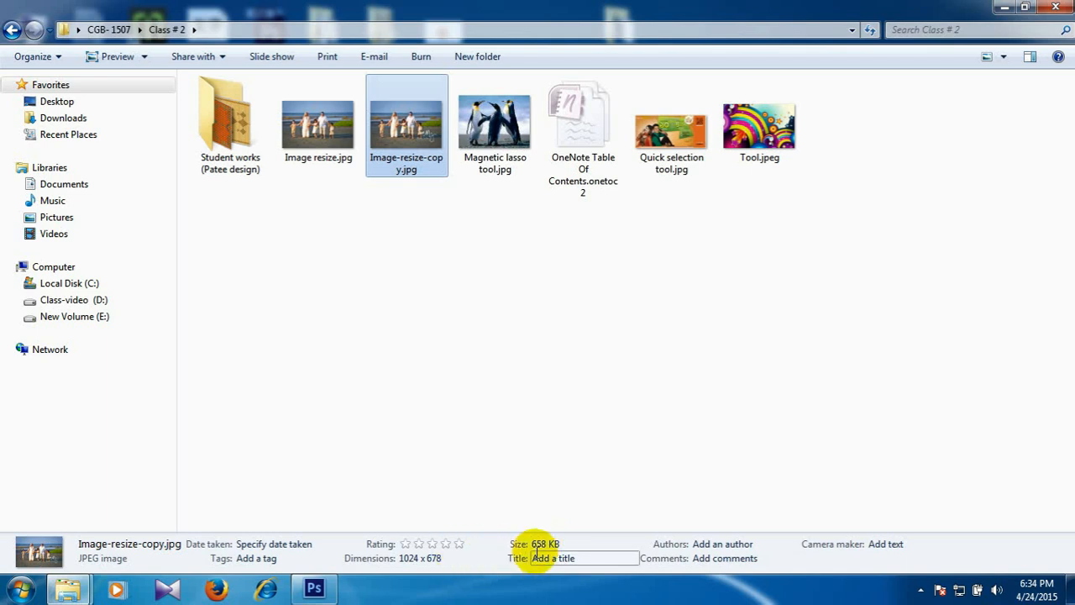
double_click(314, 141)
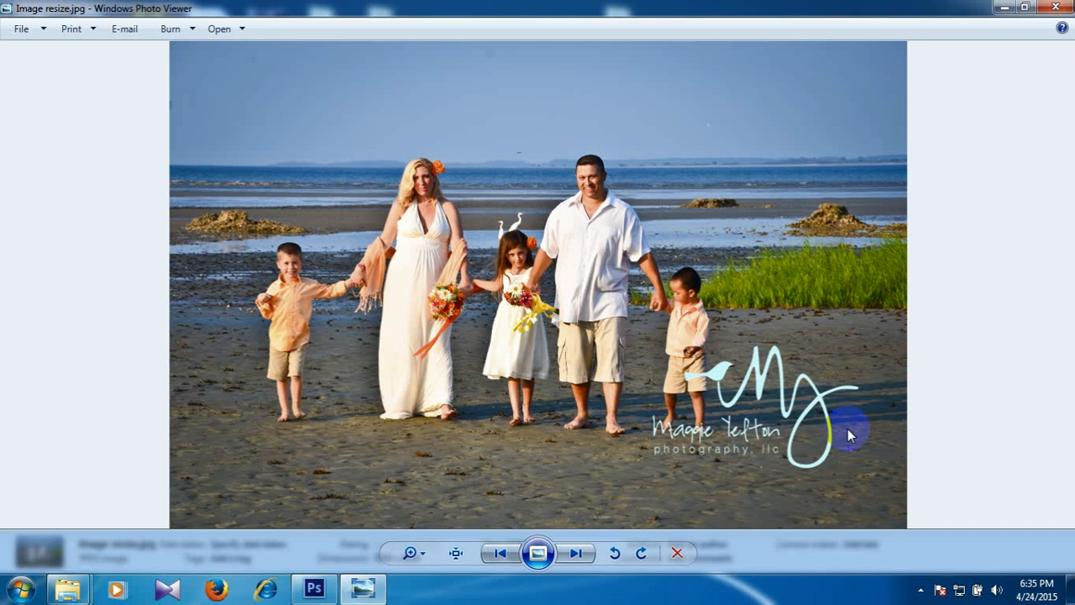
click(1056, 6)
click(314, 588)
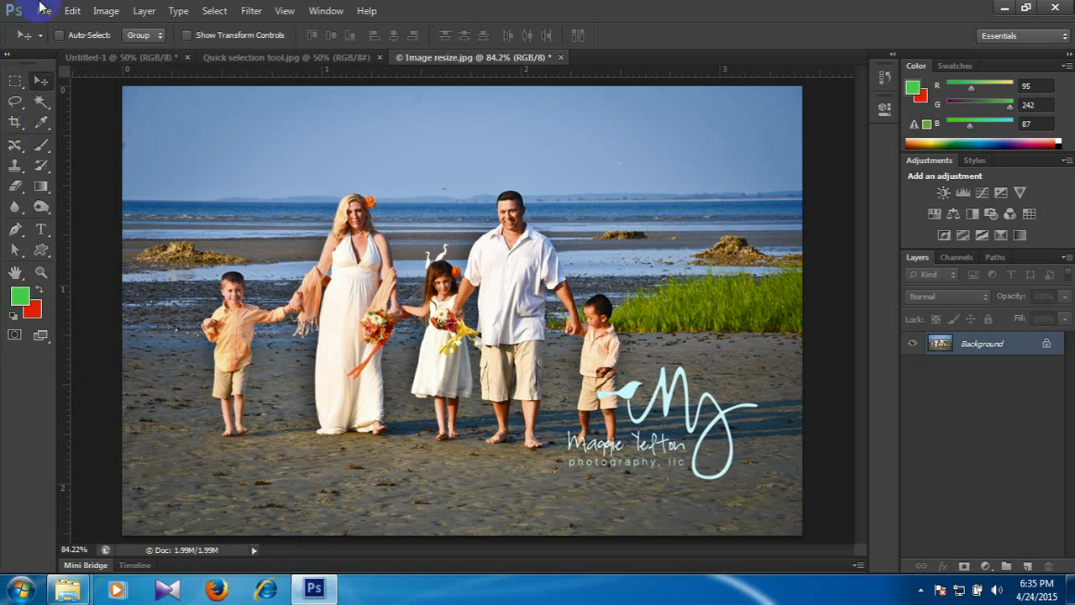
Review the resized photo's pixel dimensions and document size in Image Size, leaving the dialog without applying anything.
click(110, 11)
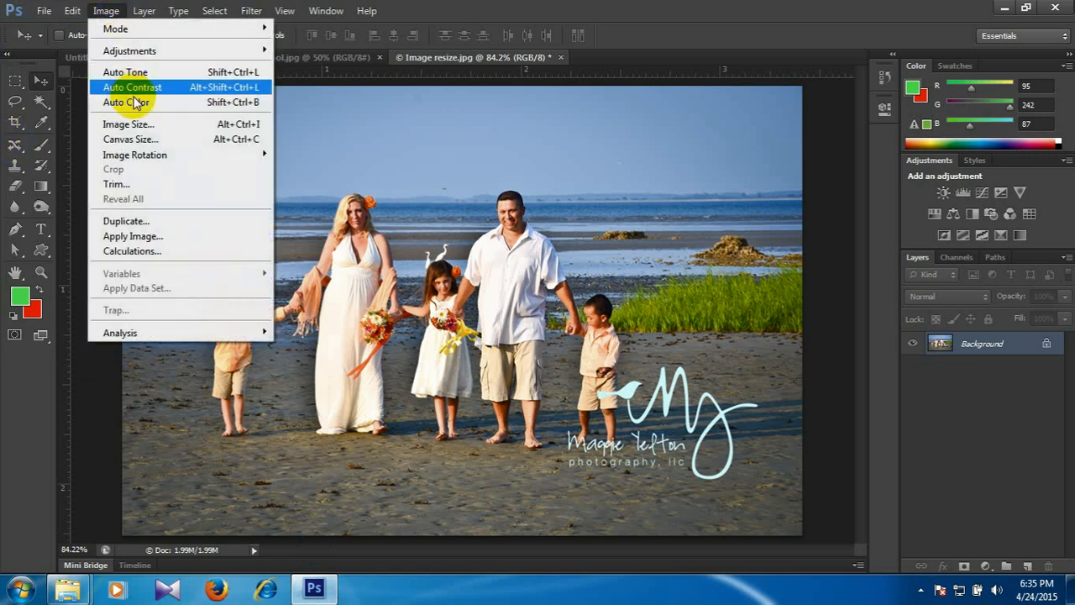
click(127, 125)
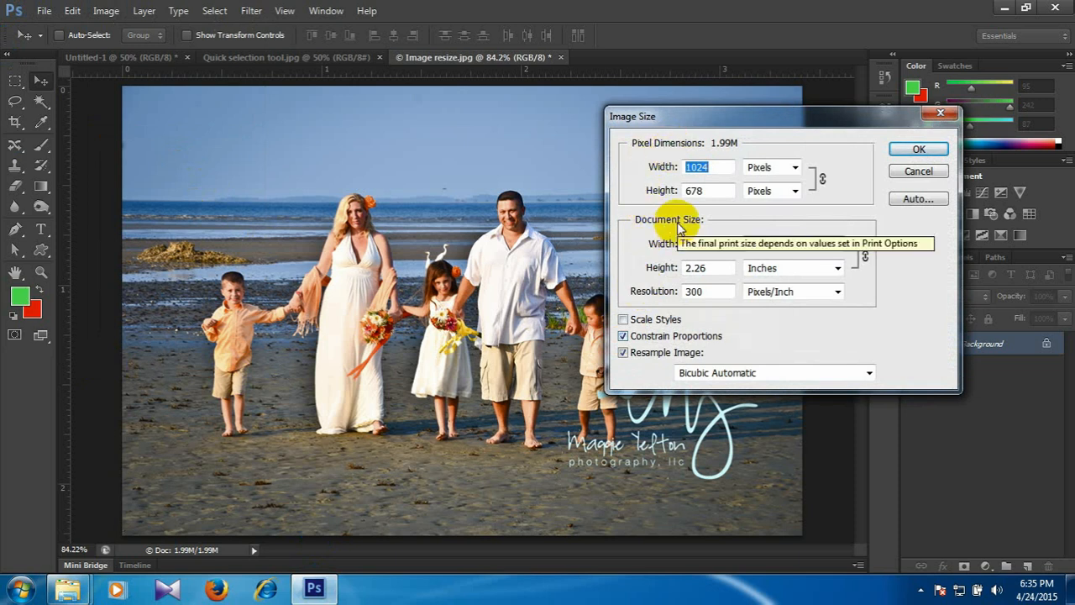
click(919, 171)
Compare the original with the 100, 50 and 25 quality JPEG previews in Save for Web, reselect the 100 quality preview and cancel.
click(44, 11)
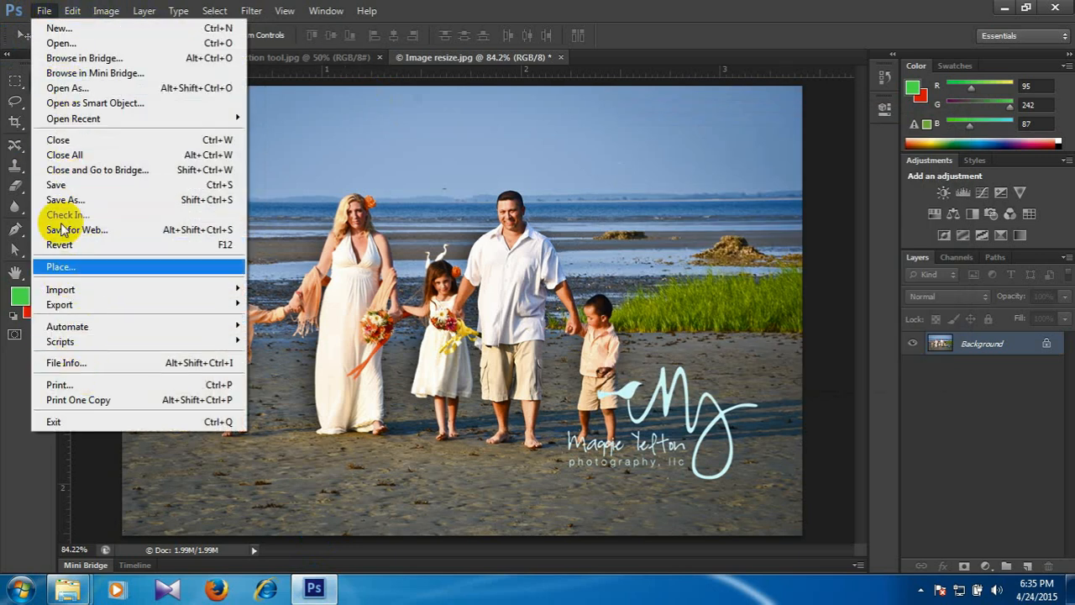
click(85, 232)
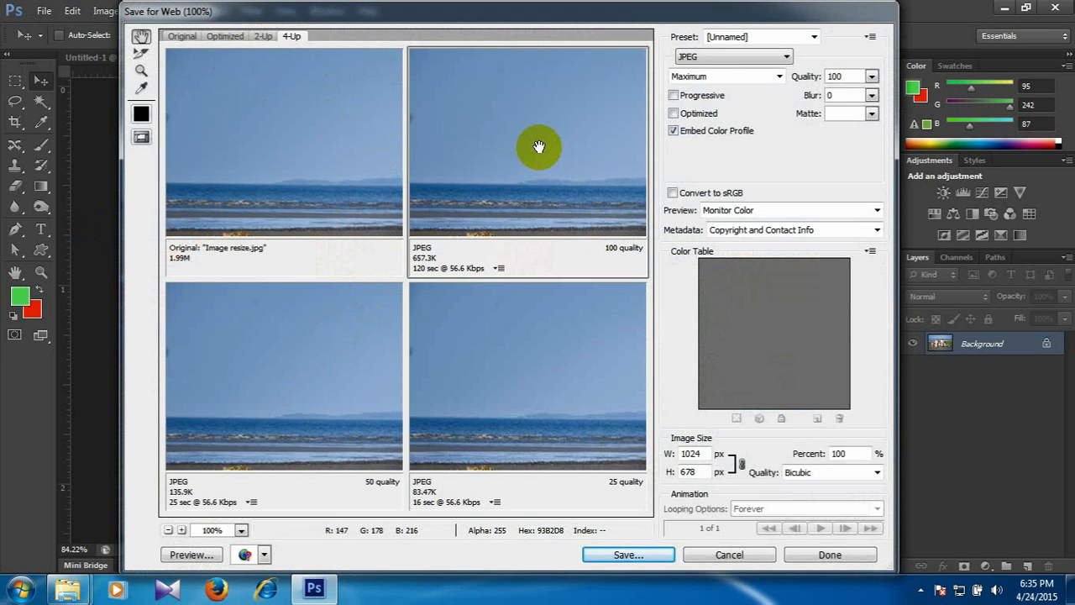
click(334, 172)
click(326, 370)
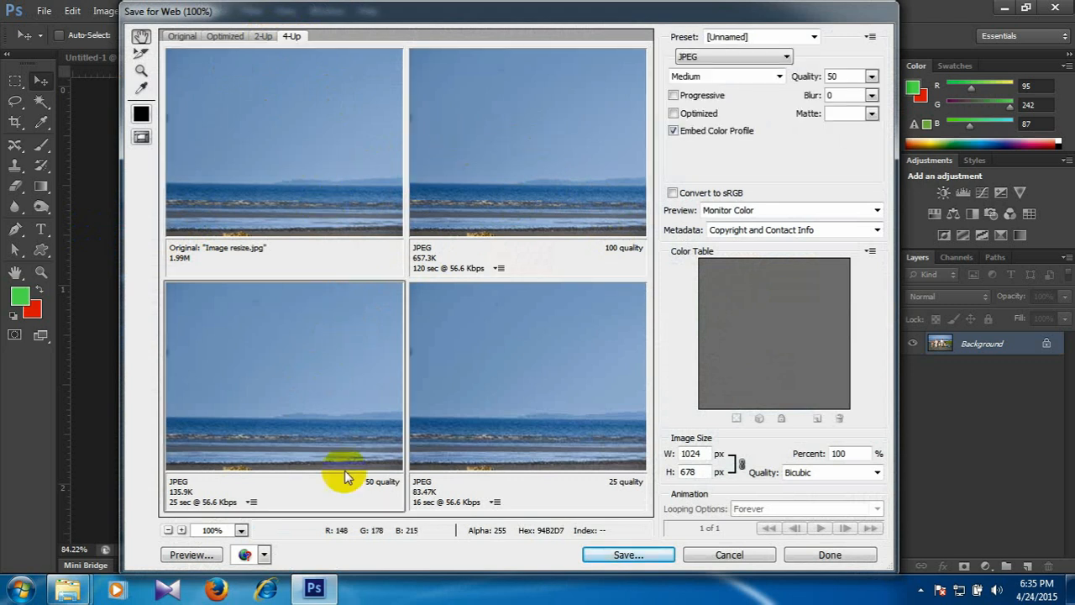
click(514, 403)
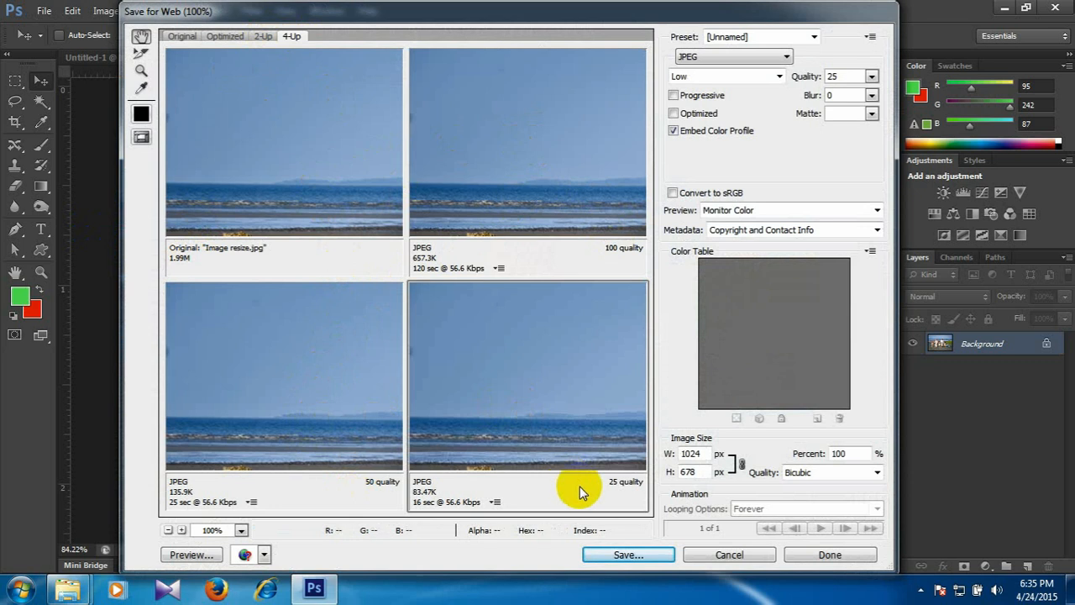
click(518, 199)
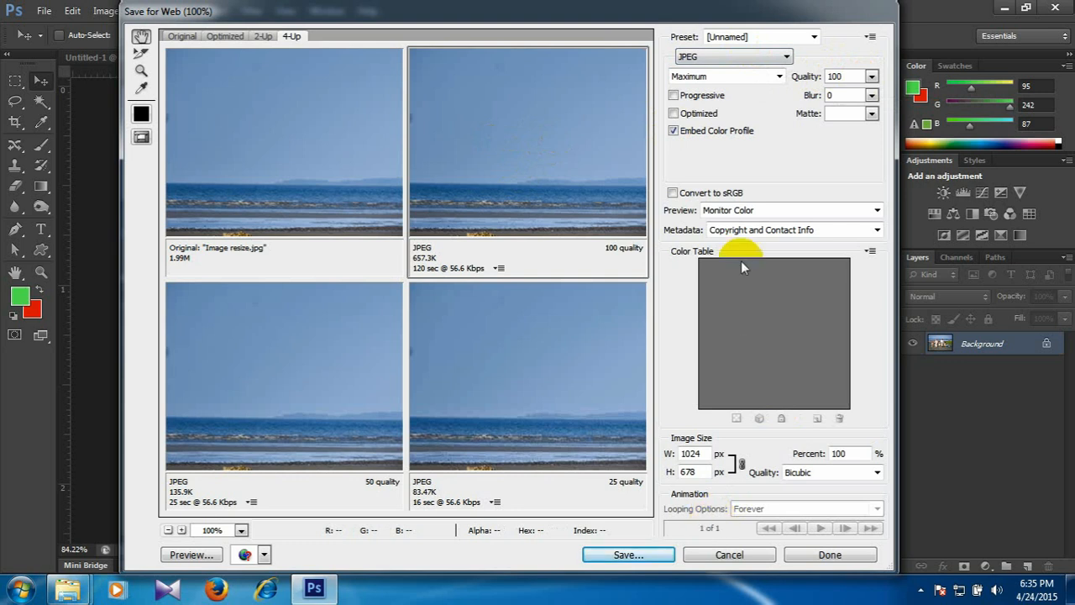
click(741, 555)
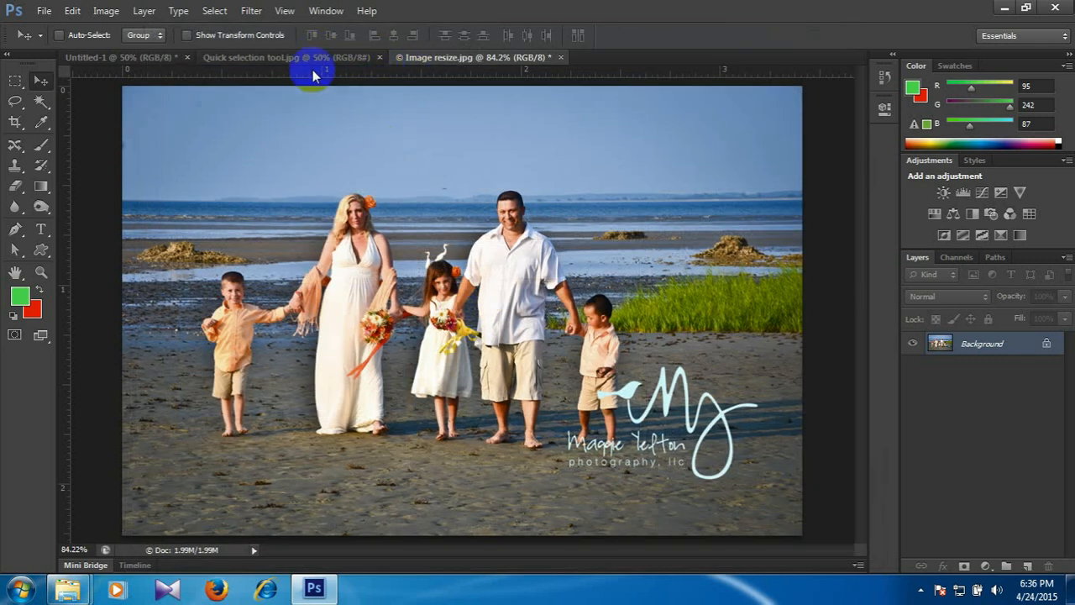
Close the Image resize.jpg document without saving its changes.
click(150, 59)
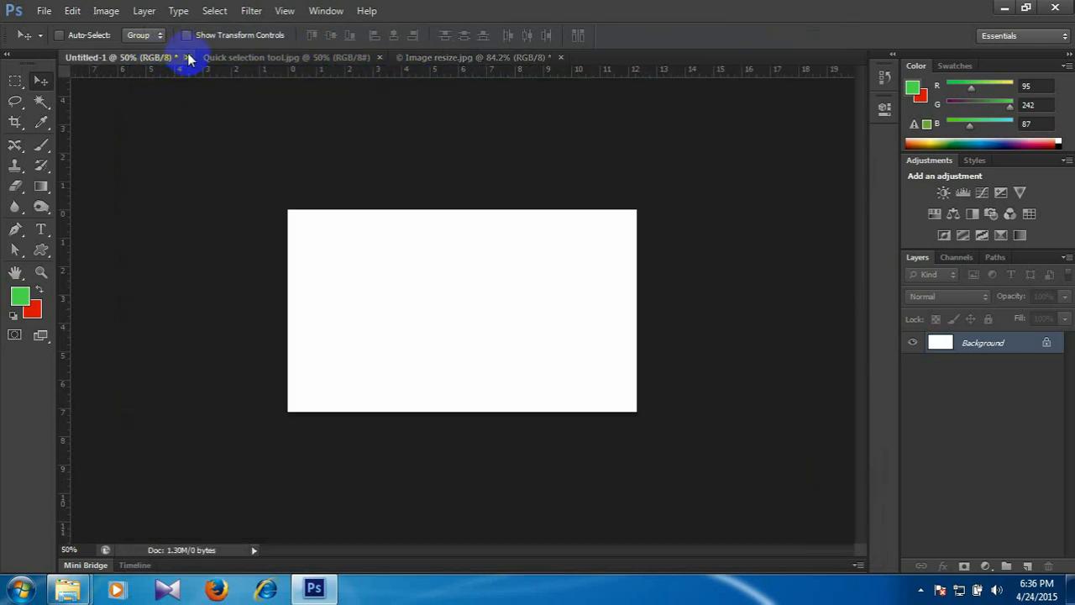
click(451, 55)
click(561, 57)
click(542, 231)
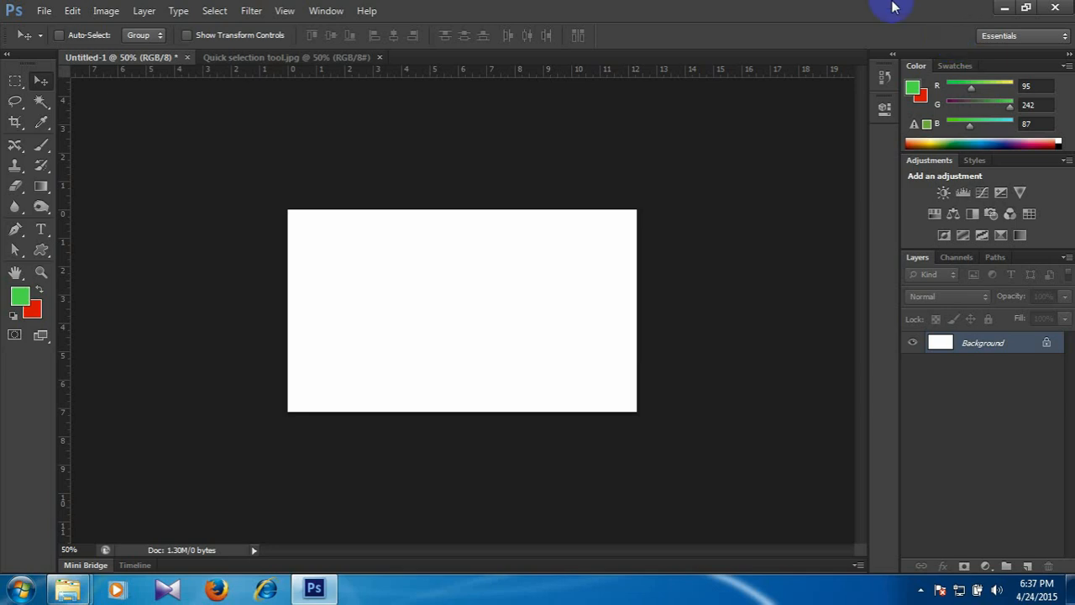
Switch to the Class # 2 folder window, look into Student works (Patee design) and go back up to CGB- 1507.
mouse_move(69, 588)
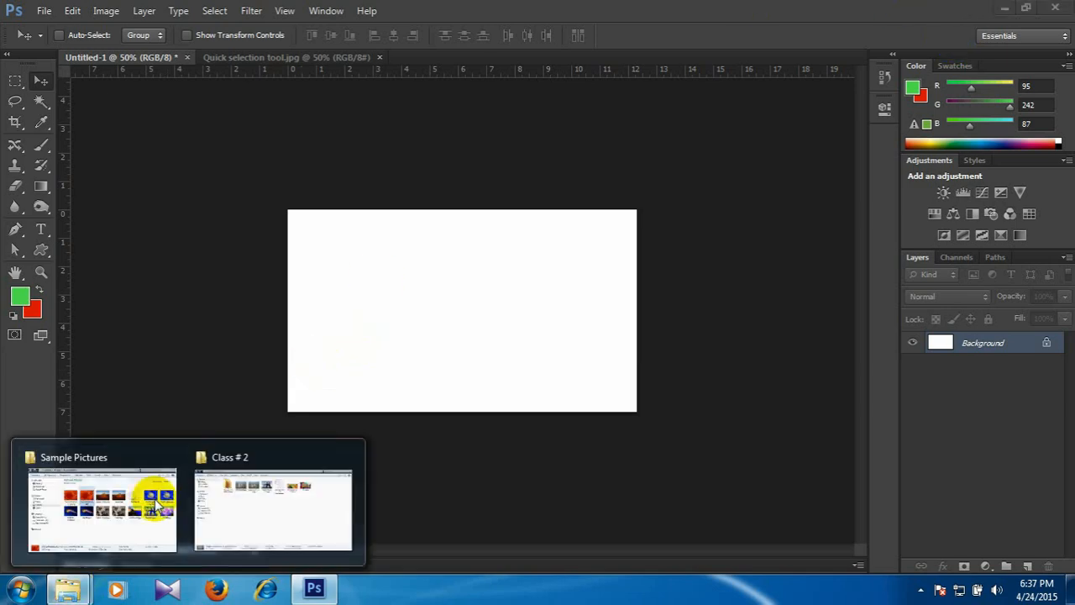
click(243, 504)
click(367, 347)
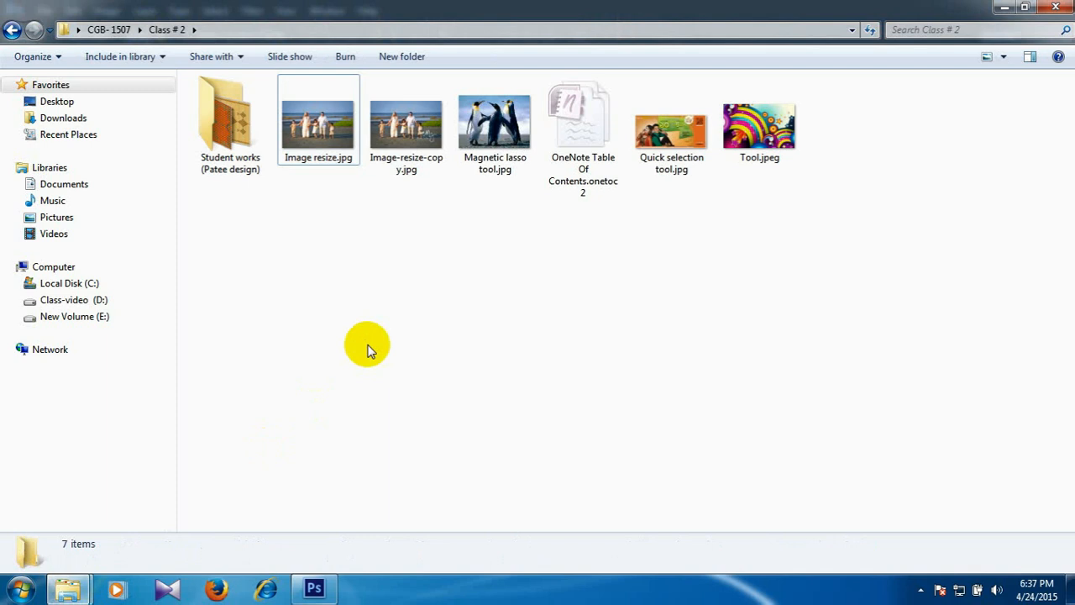
double_click(226, 124)
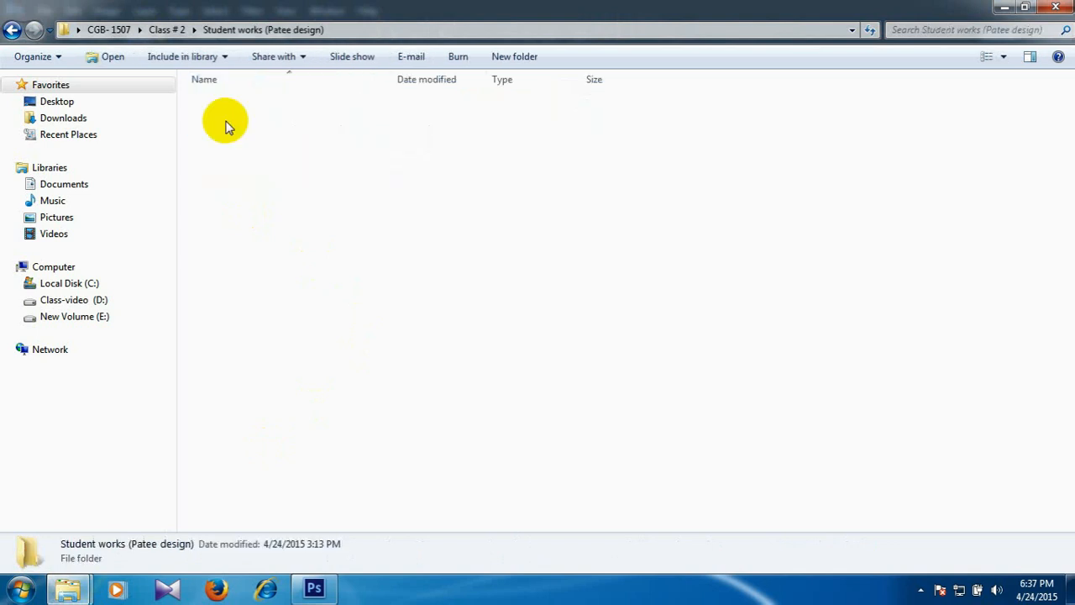
key(BackSpace)
key(BackSpace)
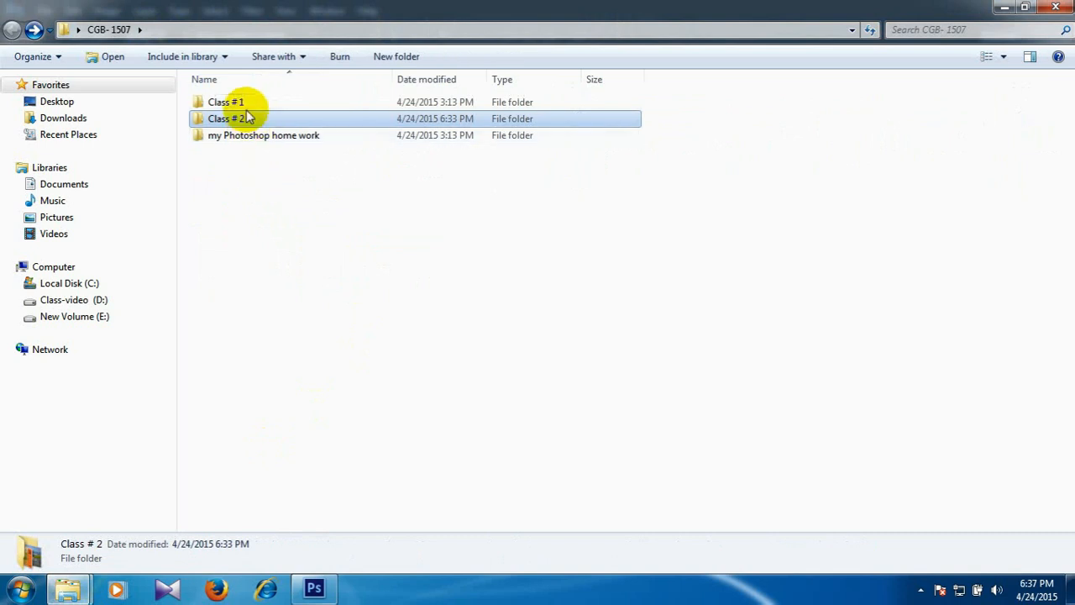
Open the Student works folder inside Class # 1 and view the bee drawing in Windows Photo Viewer.
double_click(244, 106)
double_click(245, 113)
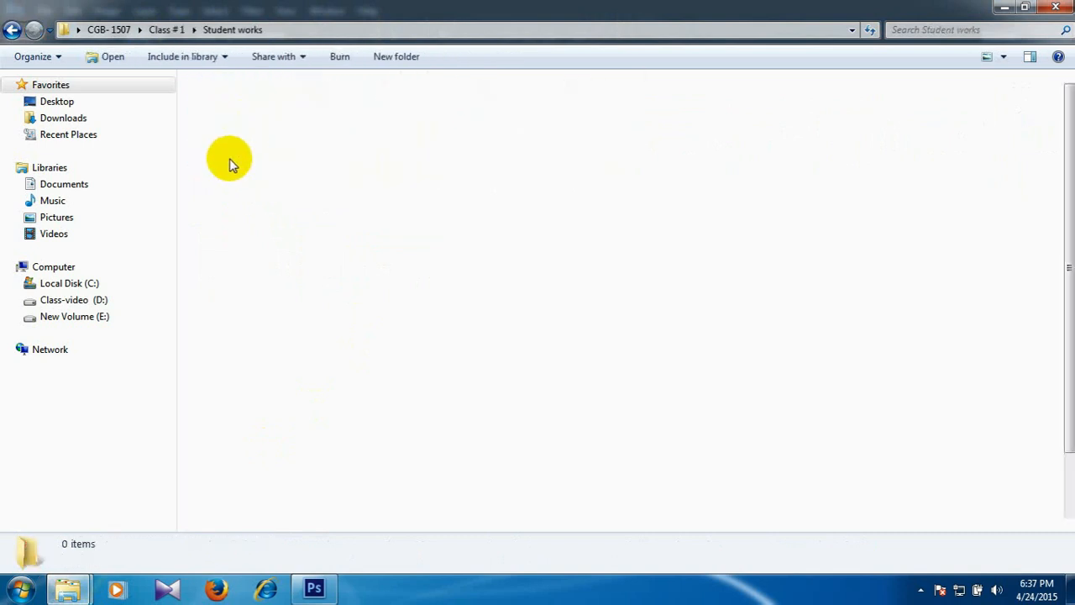
double_click(241, 105)
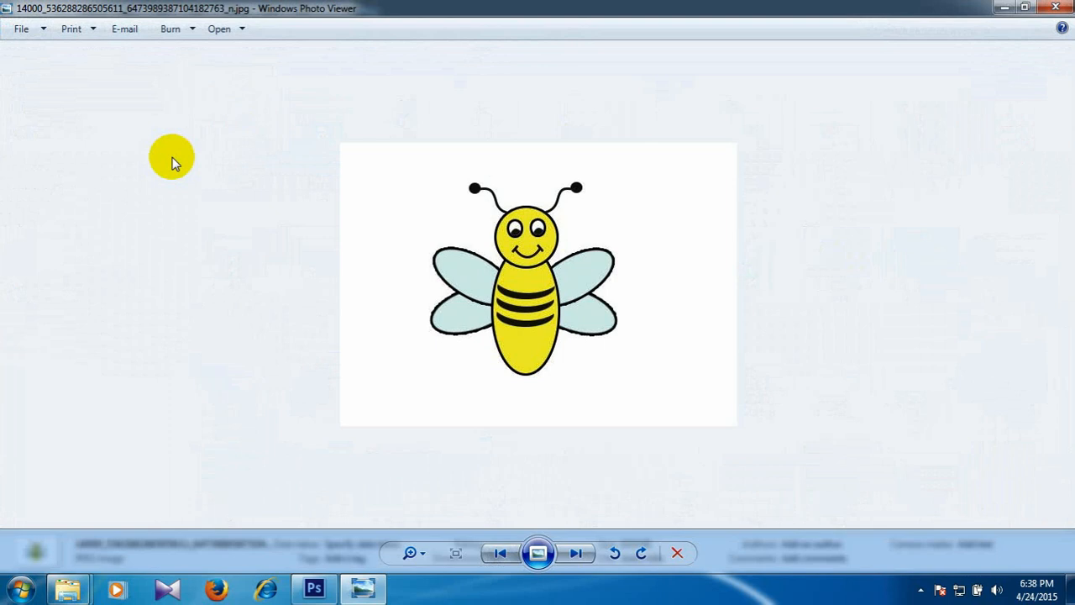
Browse forward through the student drawings, from the snowman to the man in the beige uniform.
key(Right)
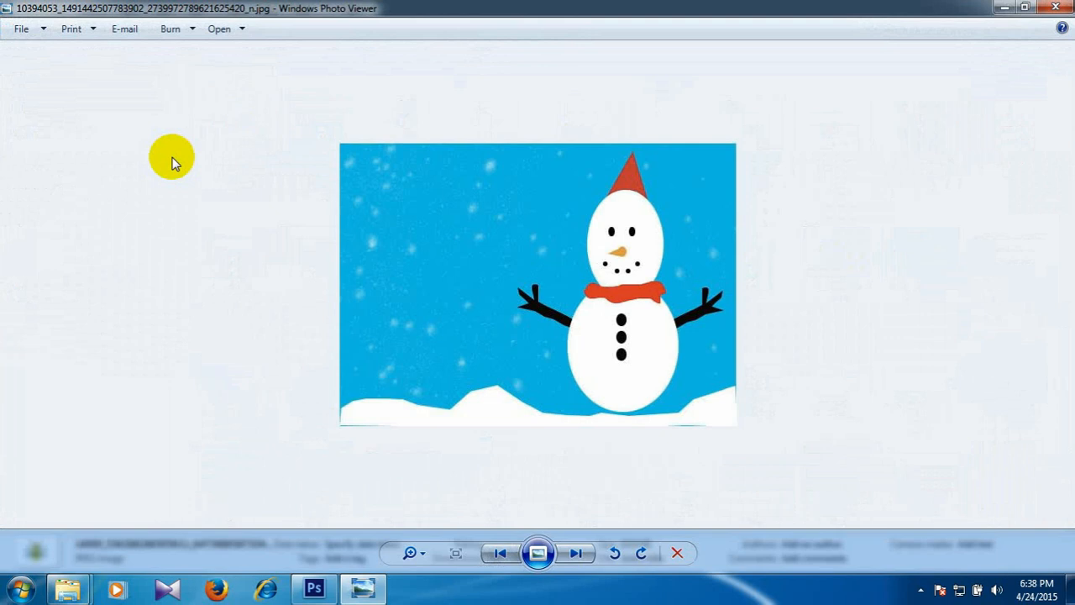
key(Right)
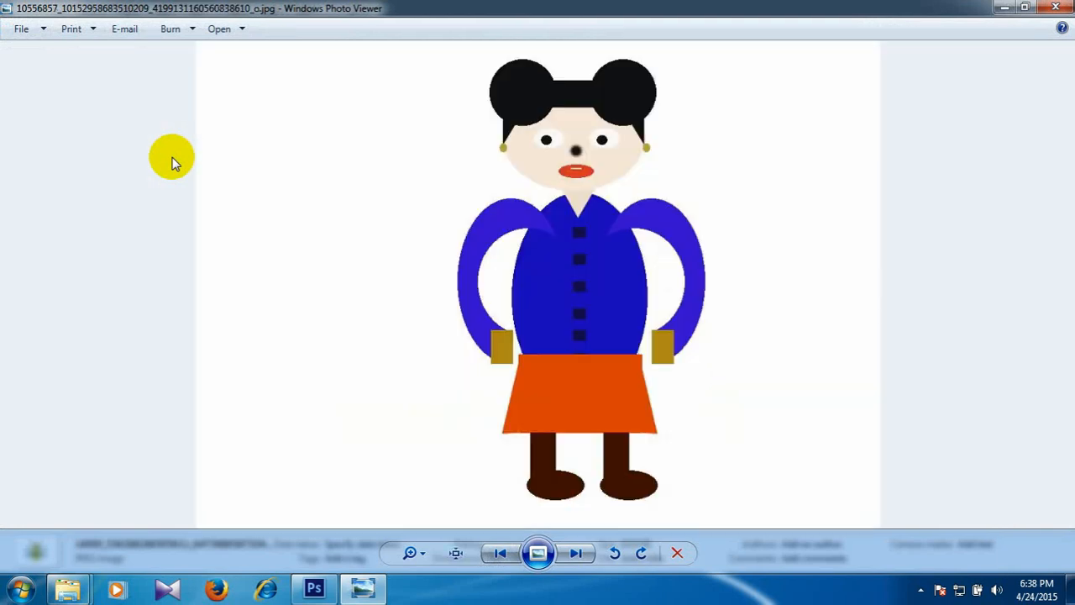
key(Right)
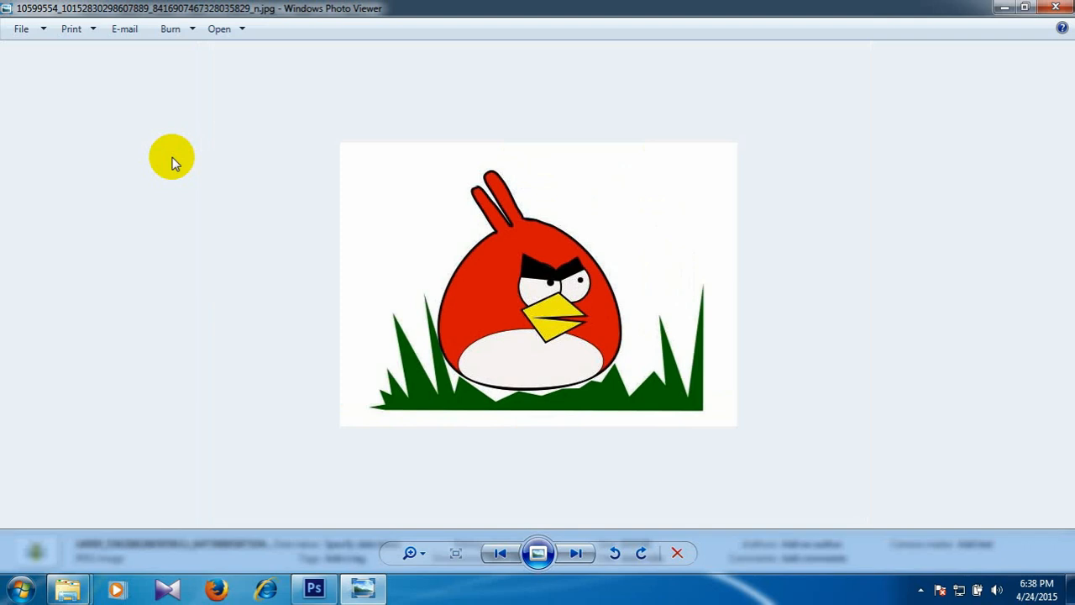
key(Right)
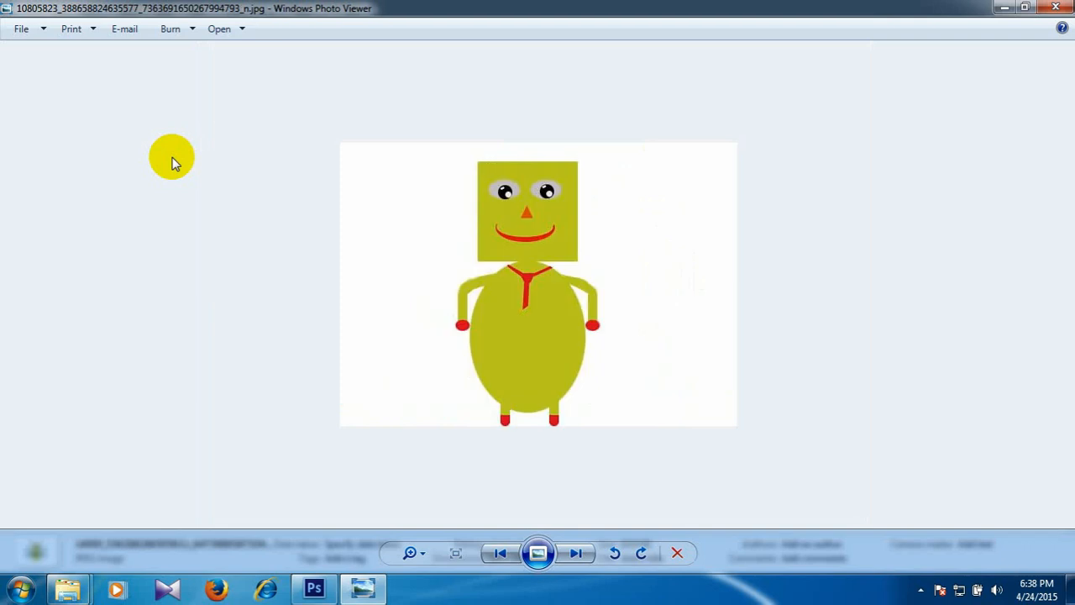
key(Right)
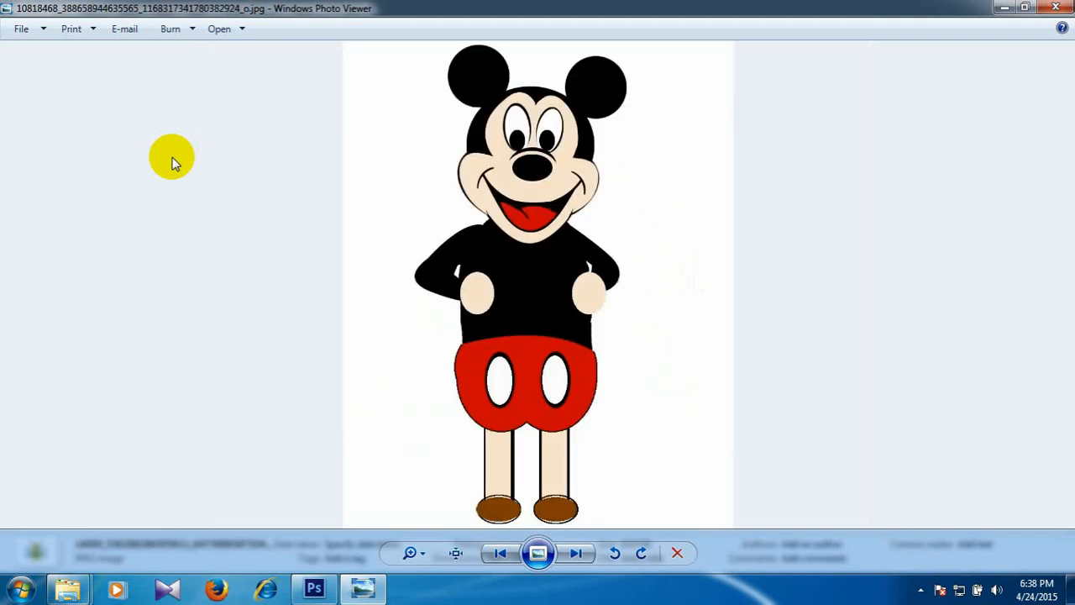
key(Right)
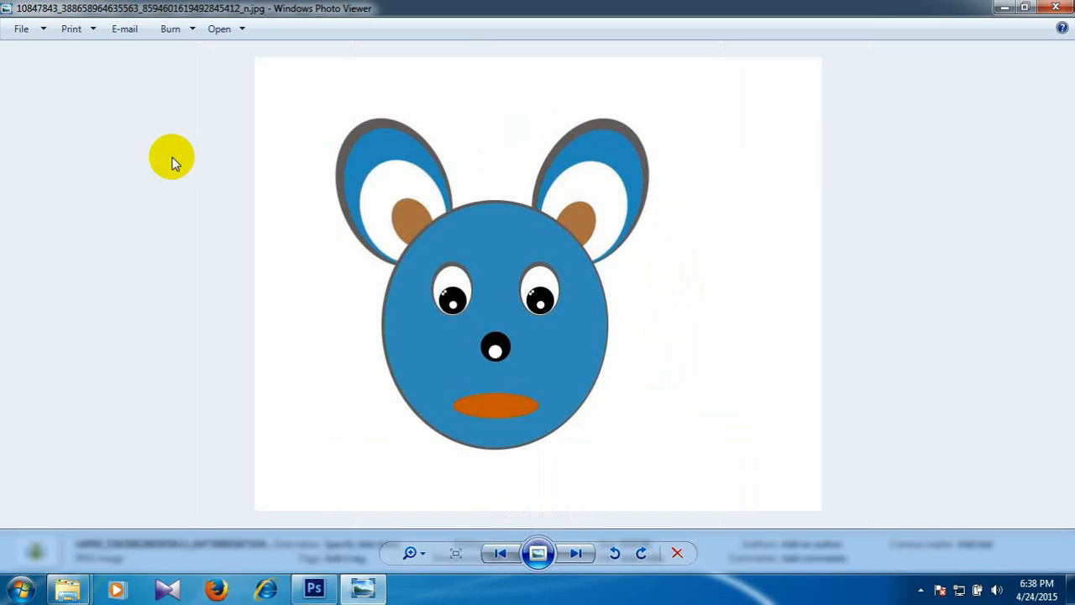
key(Right)
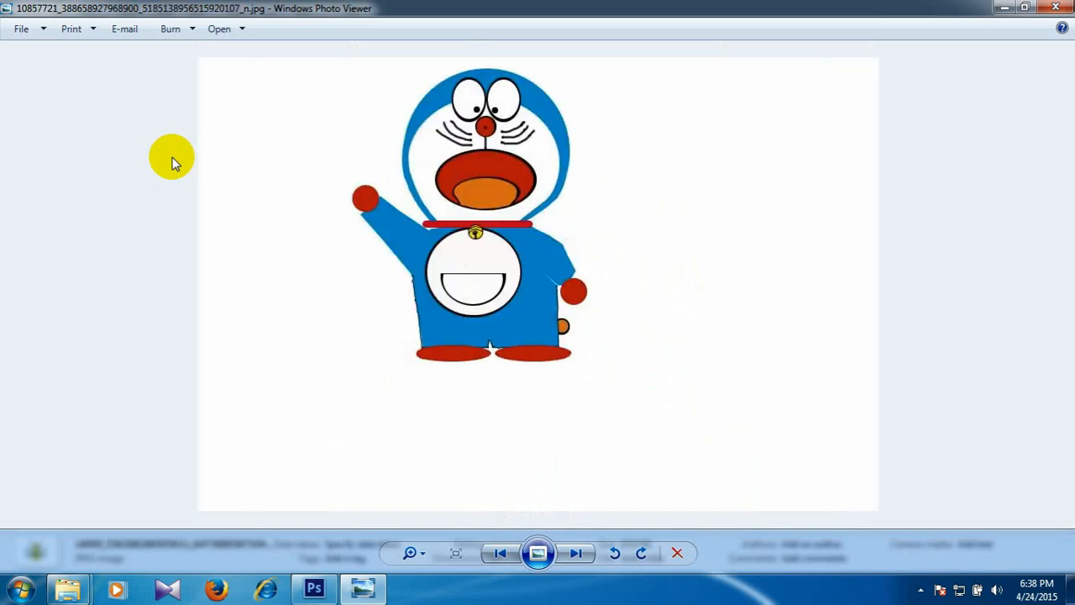
key(Right)
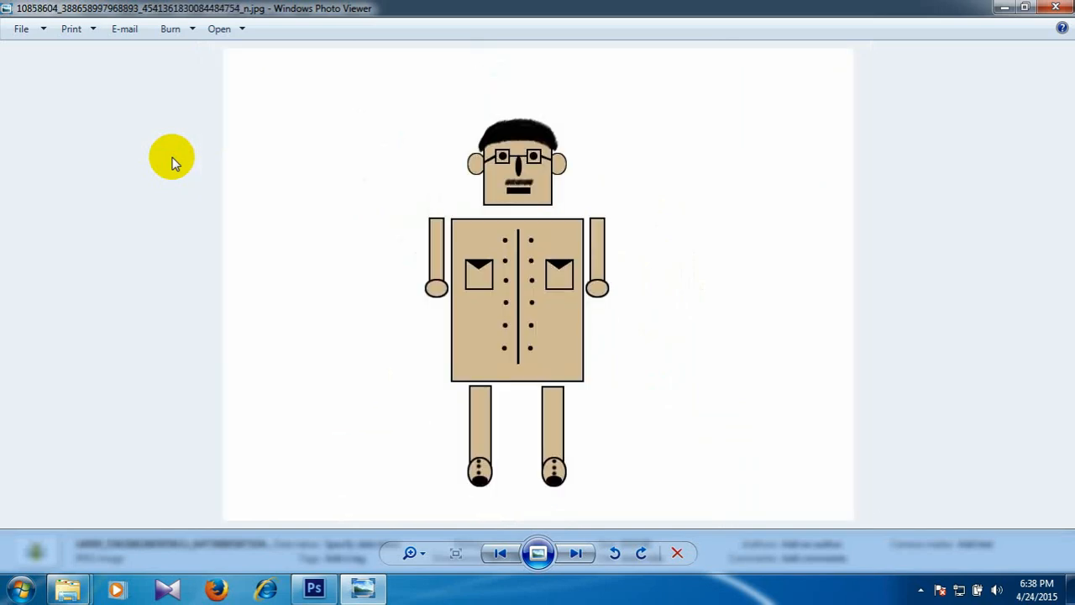
Go back to the blue mouse face drawing for another look, and return to the man in the beige uniform.
key(Left)
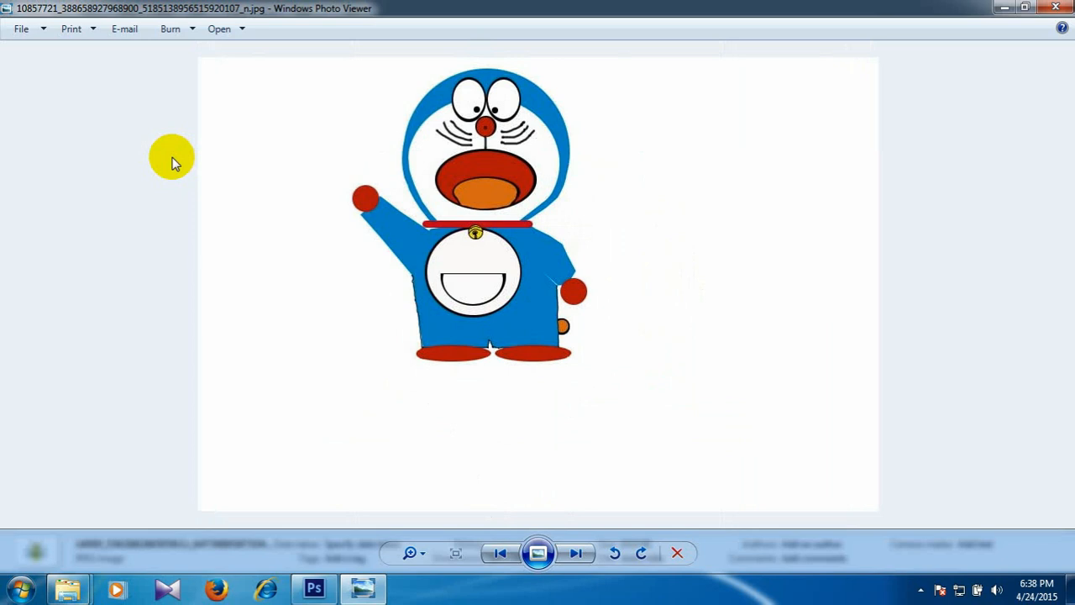
key(Left)
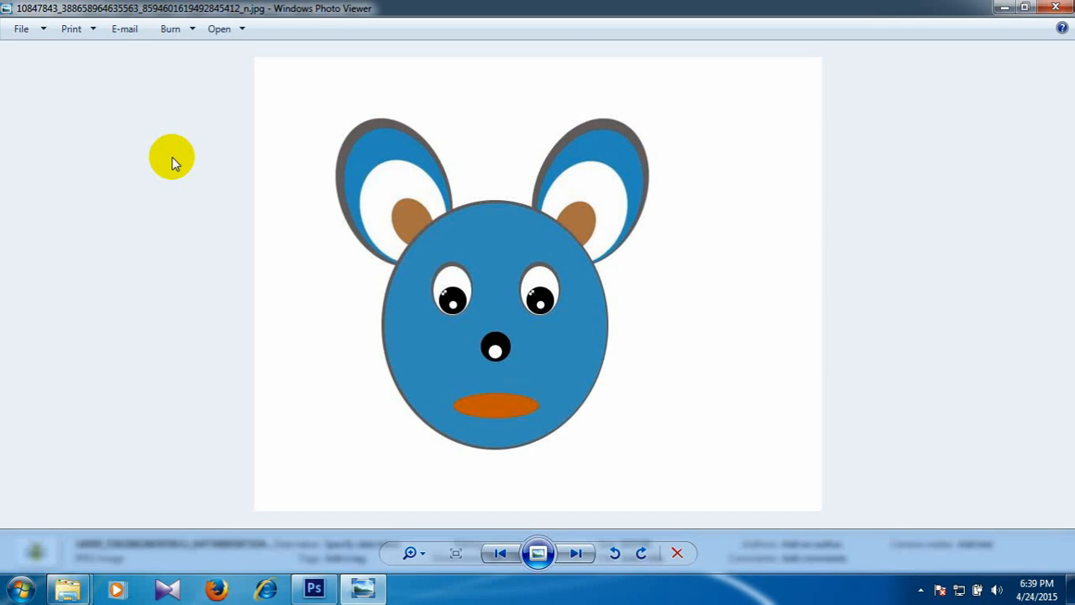
key(Right)
key(Right)
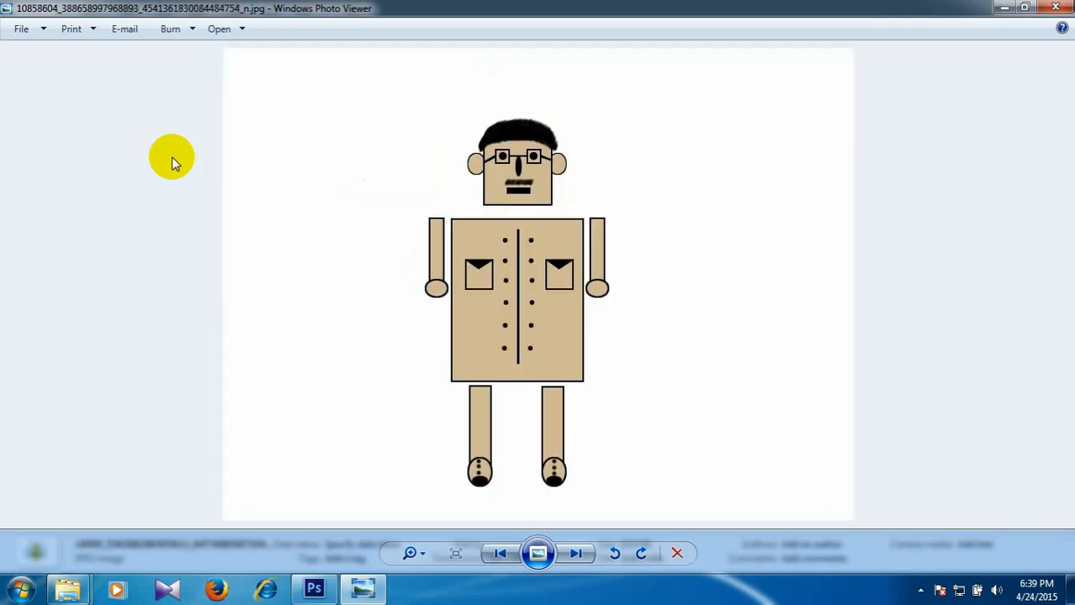
Examine the next student drawings, from the red beetle through the GB-1415 banner couple to the running man in red.
key(Right)
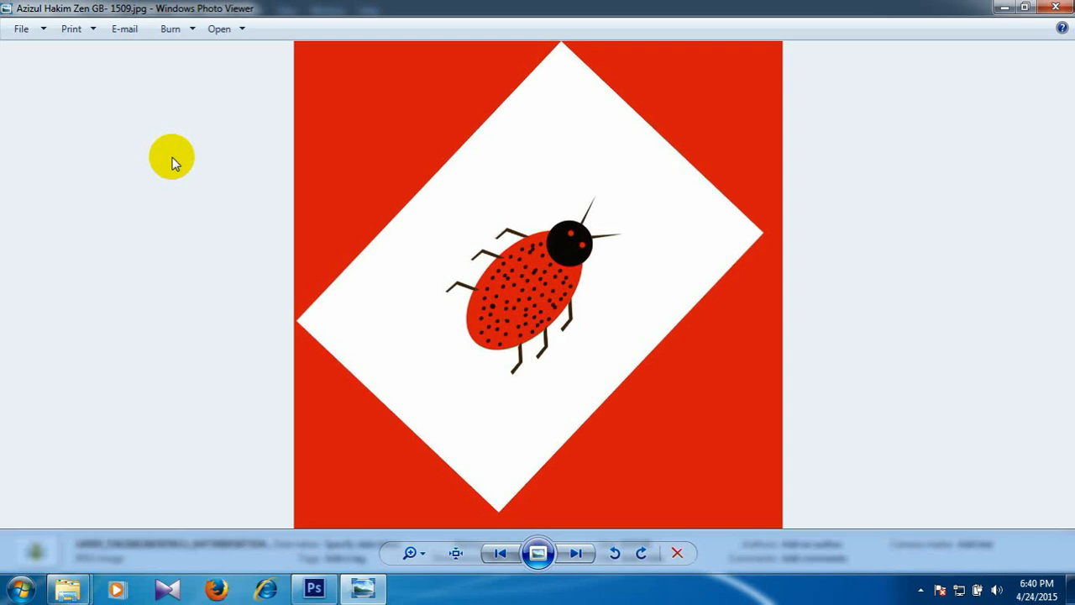
key(Right)
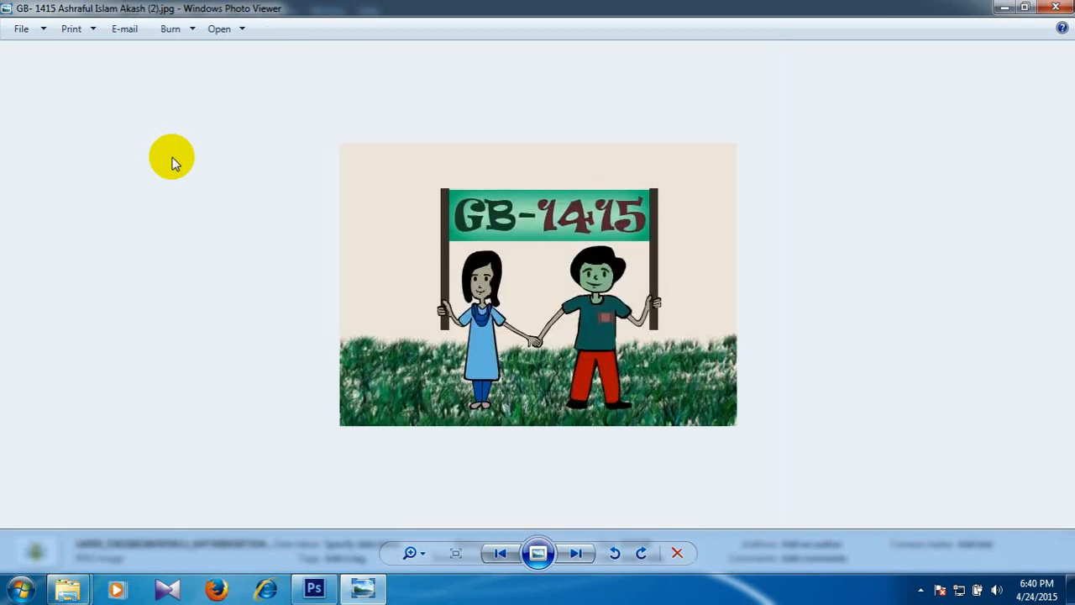
key(Right)
key(Right)
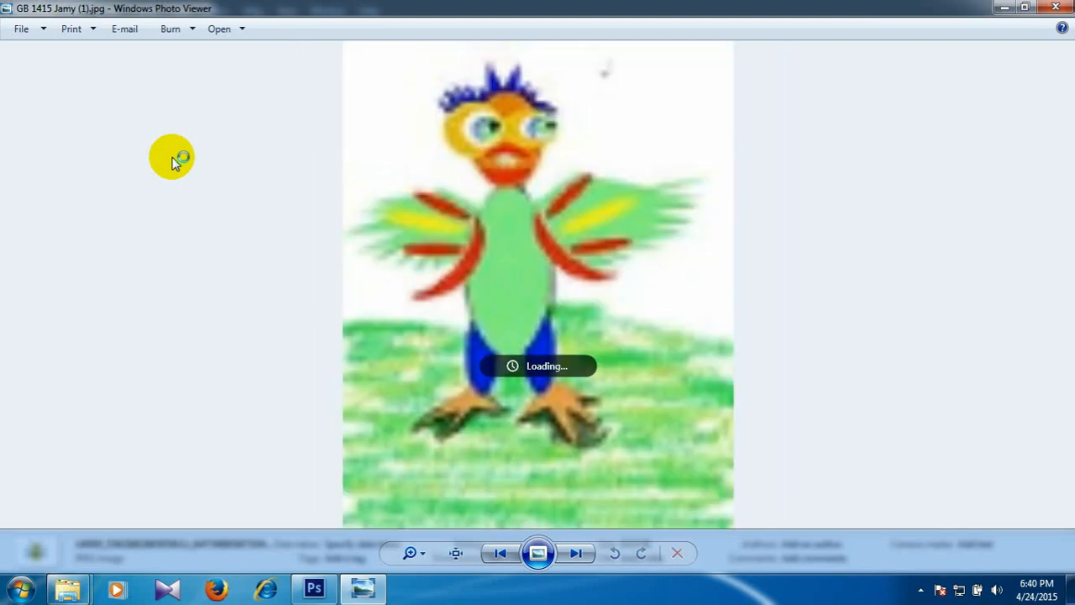
key(Right)
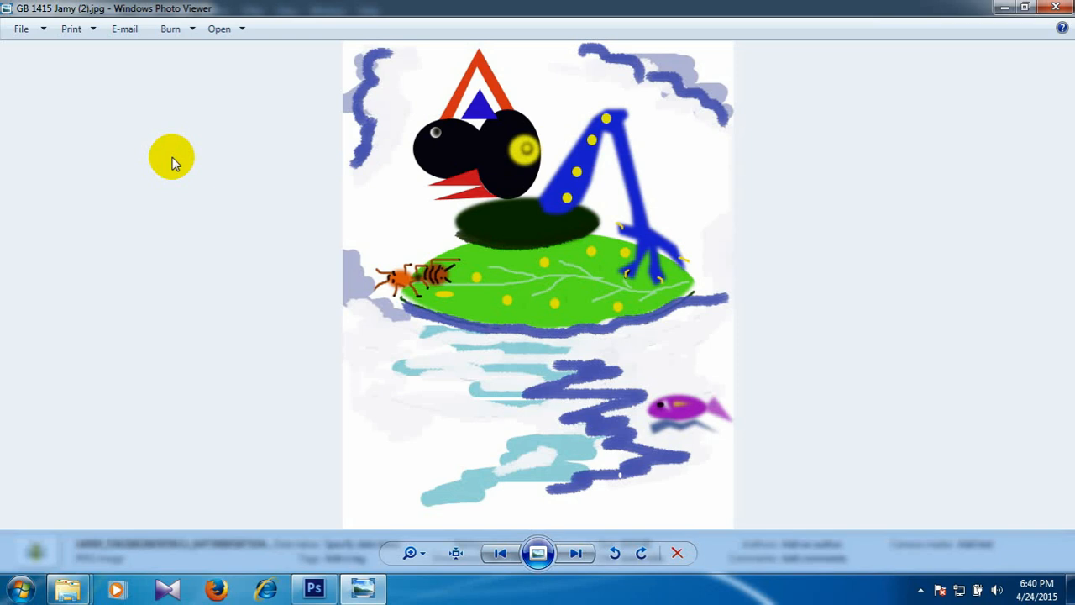
key(Right)
key(Right)
key(Left)
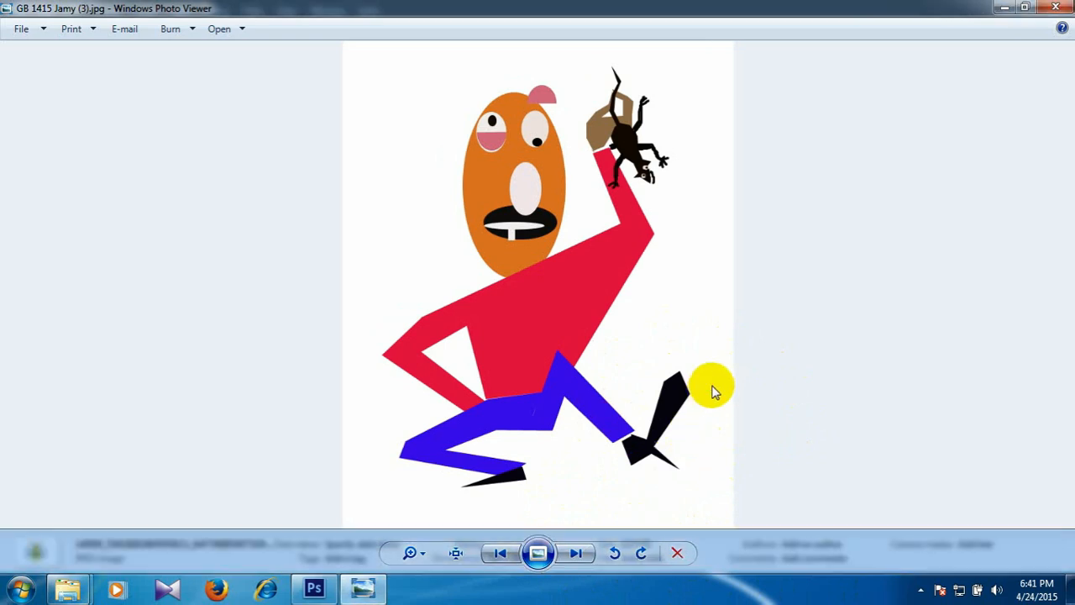
Skim the following student drawings, past the hatching chick and the girl with balloons, to the moonlit city skyline.
click(590, 554)
click(586, 556)
click(586, 558)
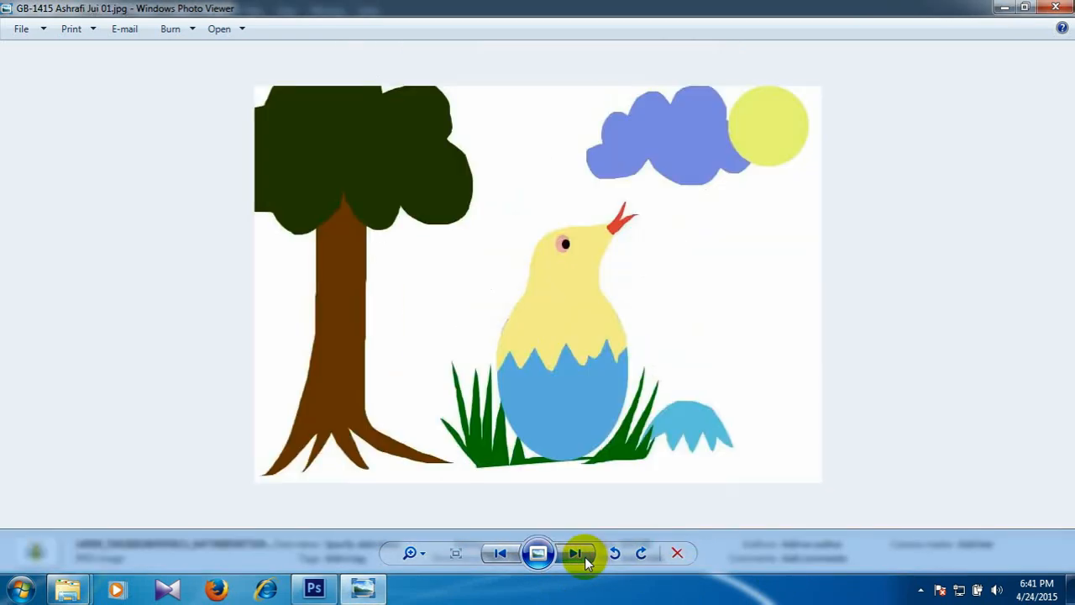
click(585, 558)
click(585, 557)
click(586, 557)
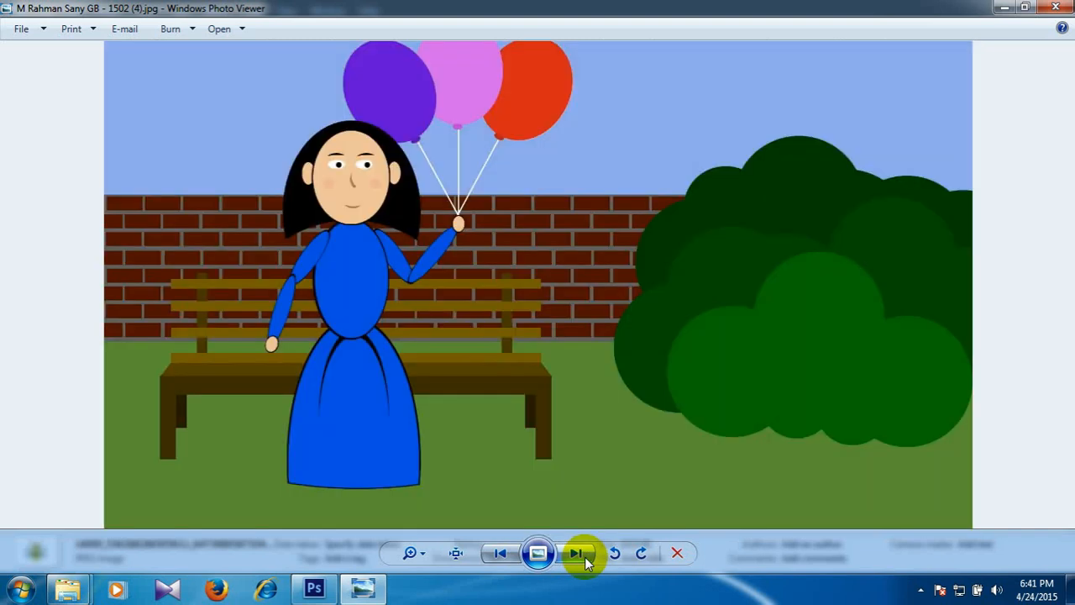
click(586, 558)
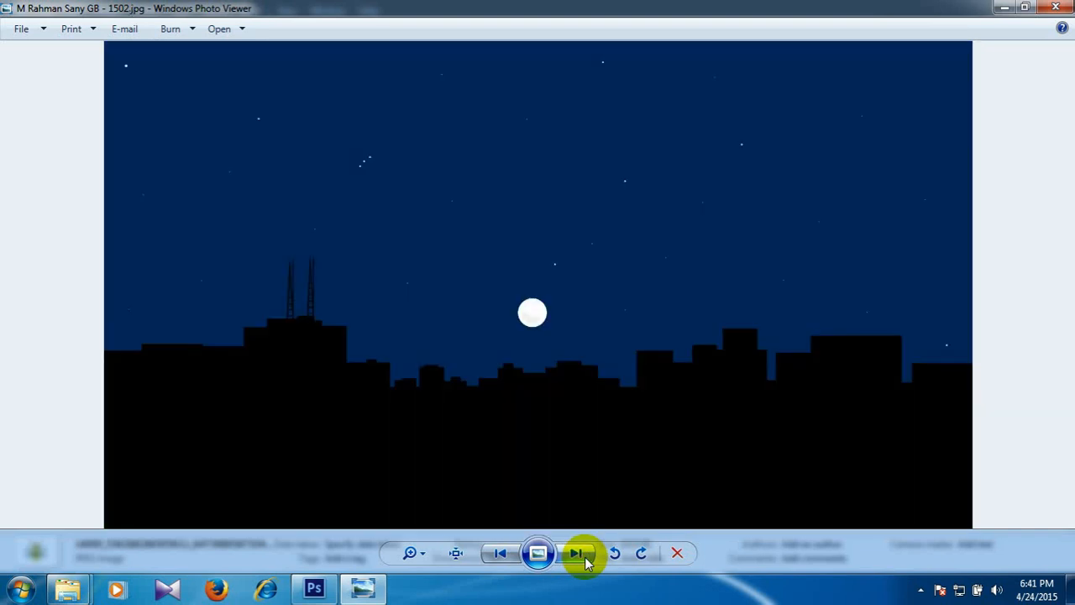
Browse forward through the remaining student drawings, past the saluting man and the two children with balloons, to the orange radio.
click(585, 558)
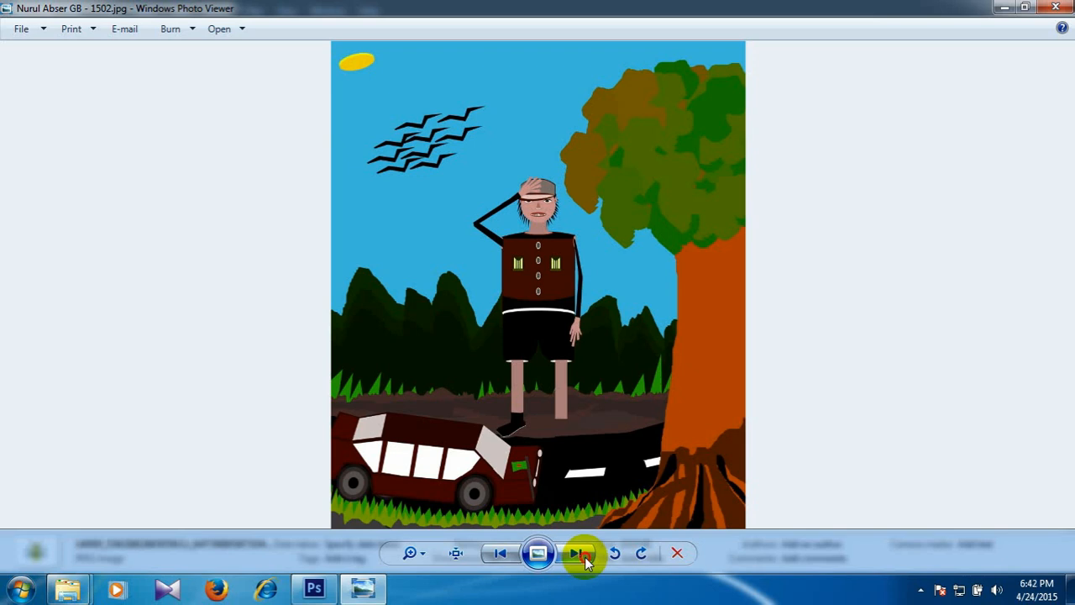
click(586, 561)
click(586, 561)
click(586, 561)
click(586, 561)
click(586, 561)
click(585, 561)
click(585, 561)
click(585, 561)
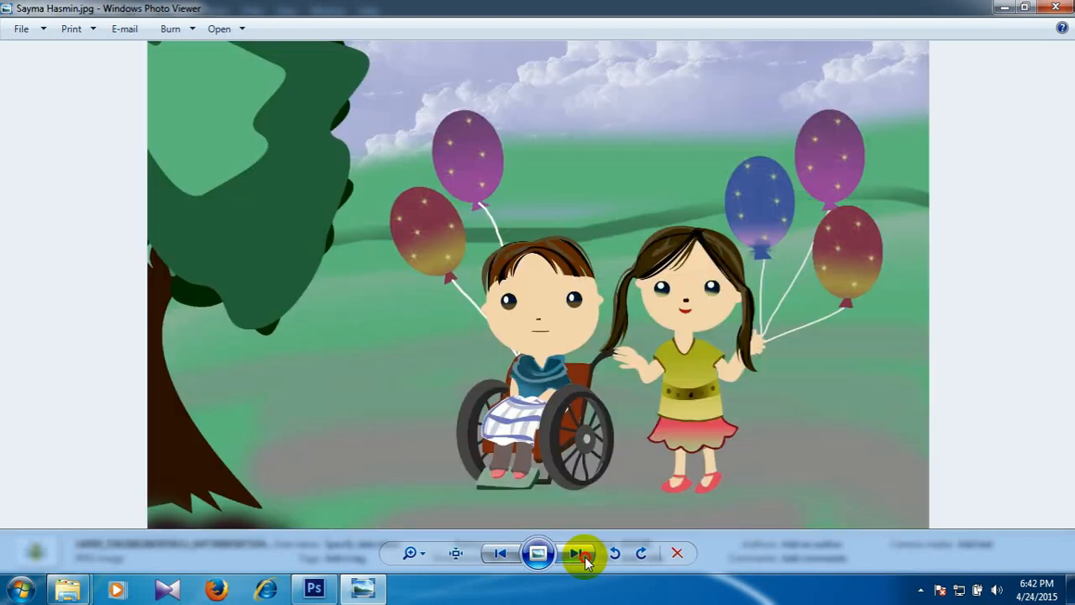
click(577, 552)
click(577, 553)
click(577, 552)
click(577, 553)
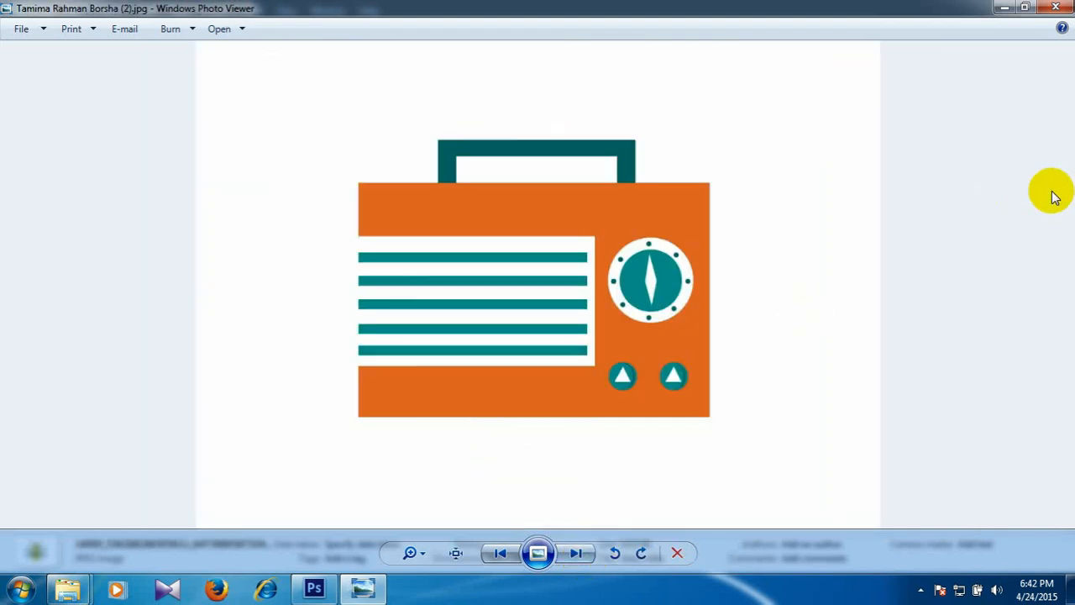
Close the picture viewer, go back up to the Class # 1 folder and return to Photoshop.
click(1055, 8)
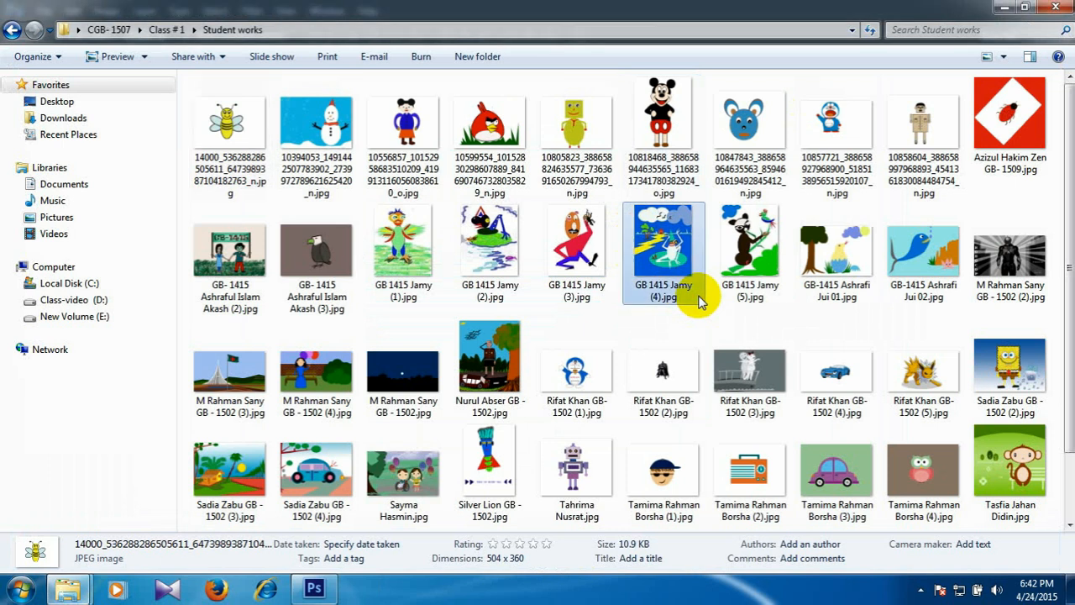
key(BackSpace)
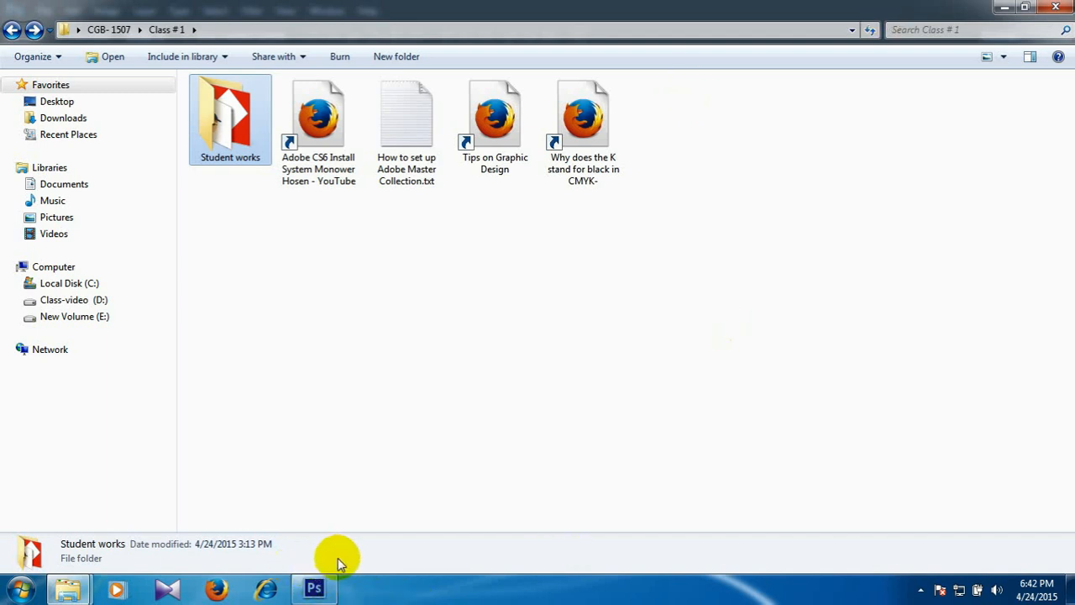
mouse_move(313, 591)
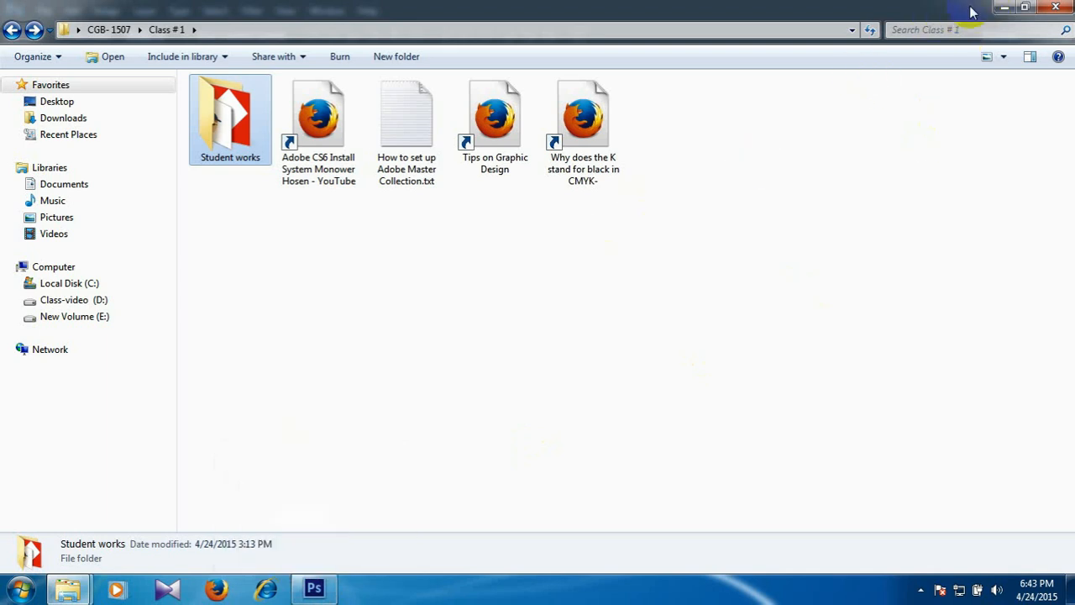
click(1005, 7)
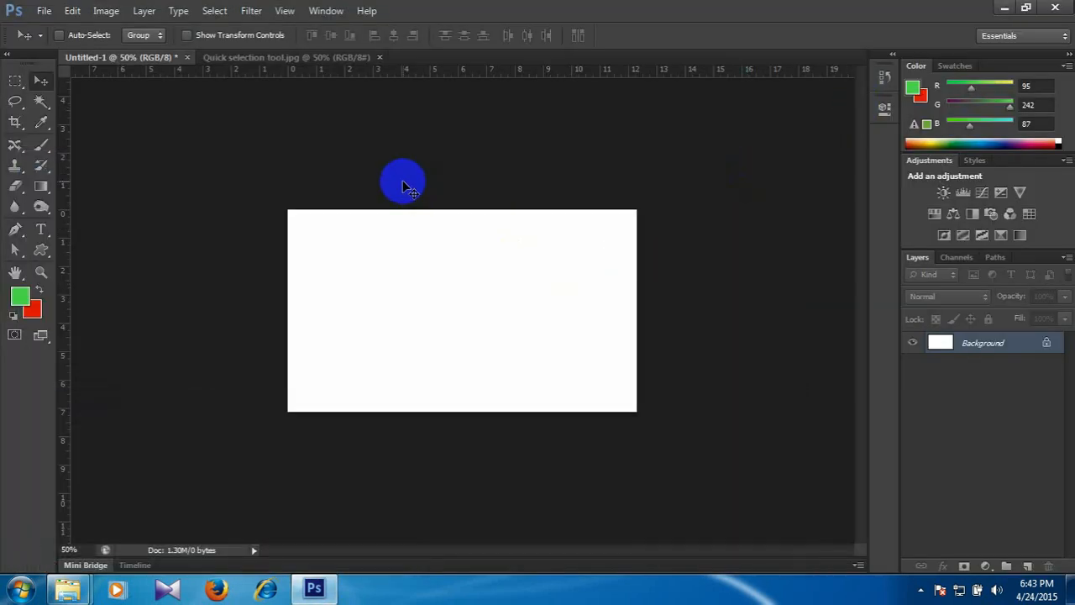
Close the Quick selection tool.jpg image and the Untitled-1 document, discarding the unsaved changes.
key(ctrl+plus)
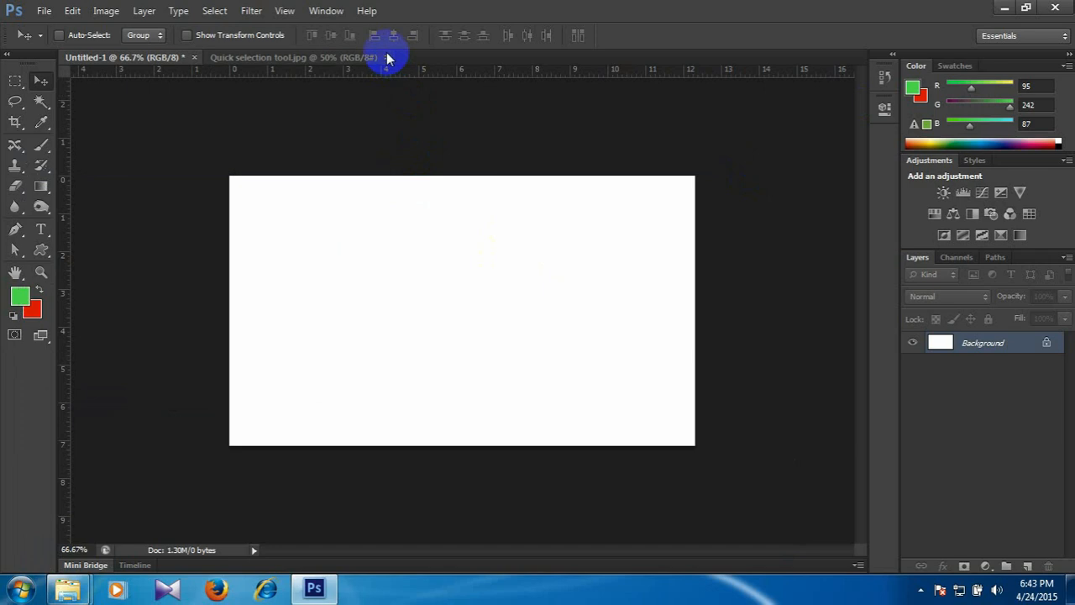
click(319, 59)
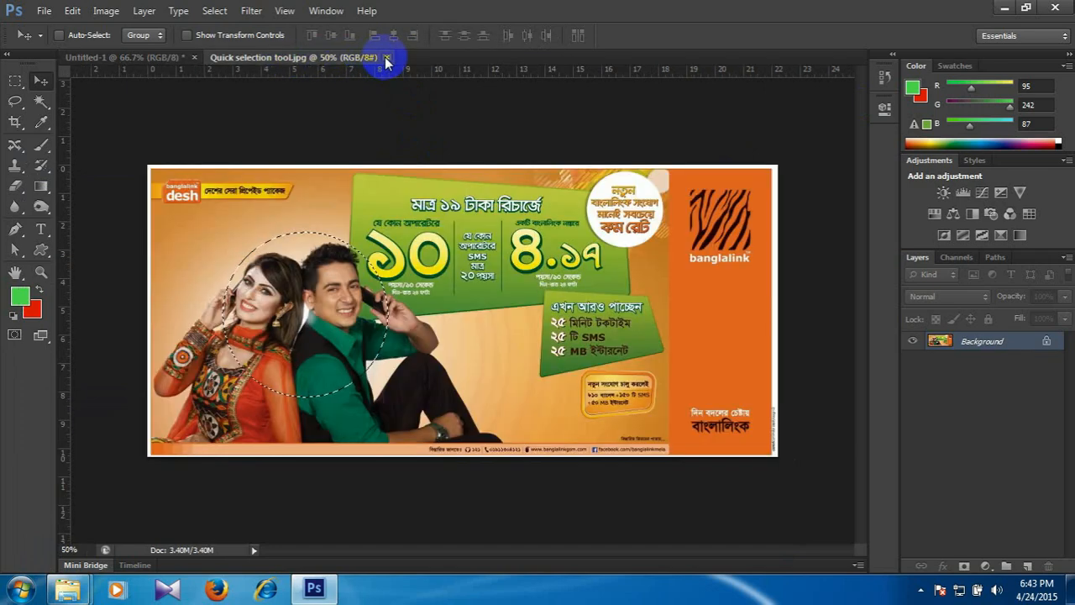
click(387, 58)
click(194, 57)
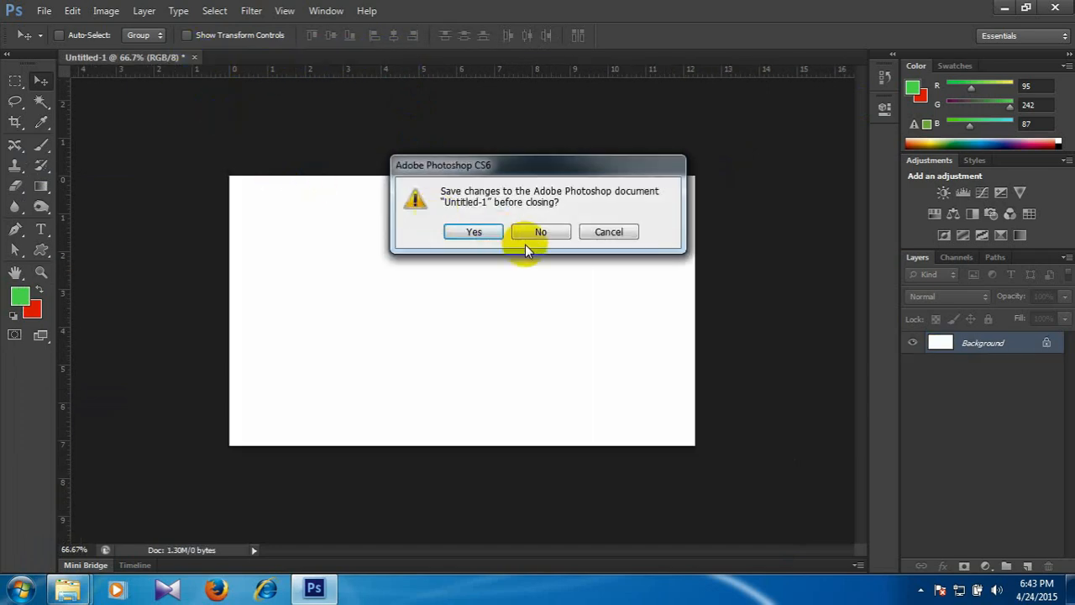
click(542, 232)
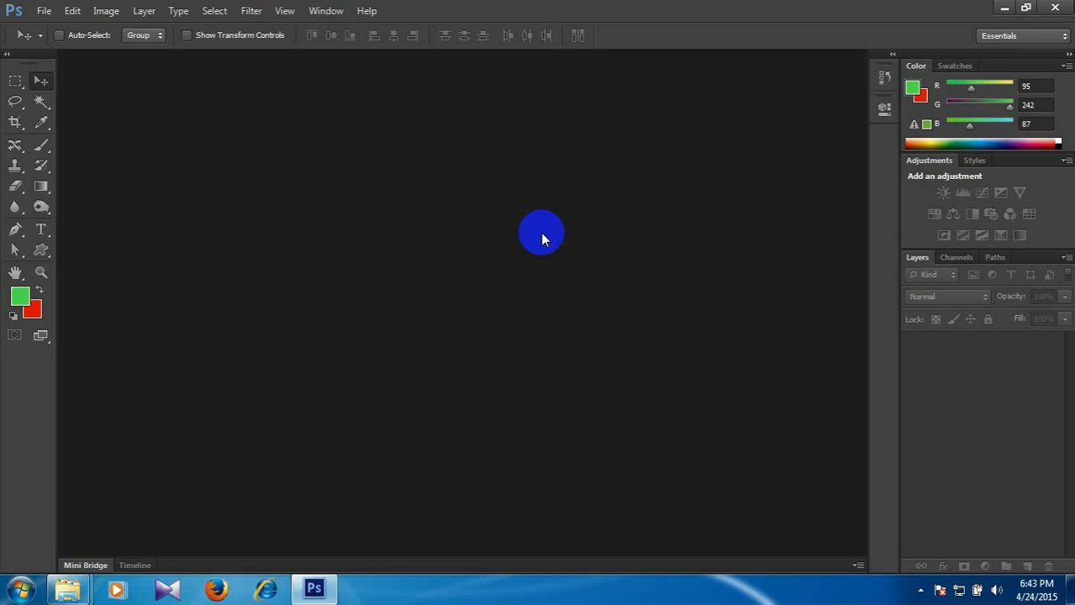
Create a new 1024 × 768 pixel document with a white background and a resolution of 72 pixels/inch.
key(ctrl+n)
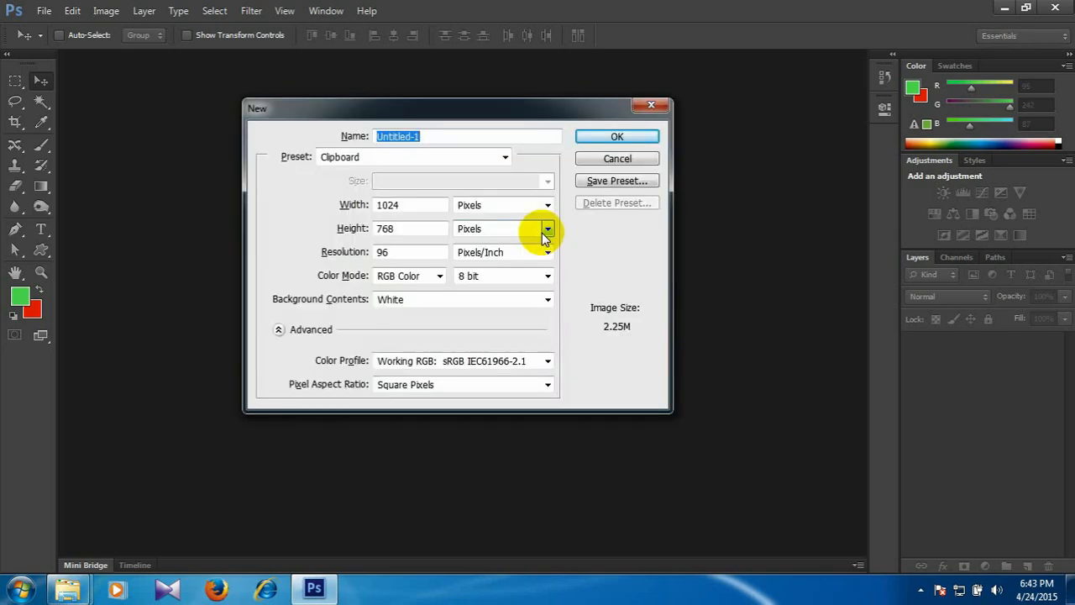
double_click(405, 251)
text(72)
key(Return)
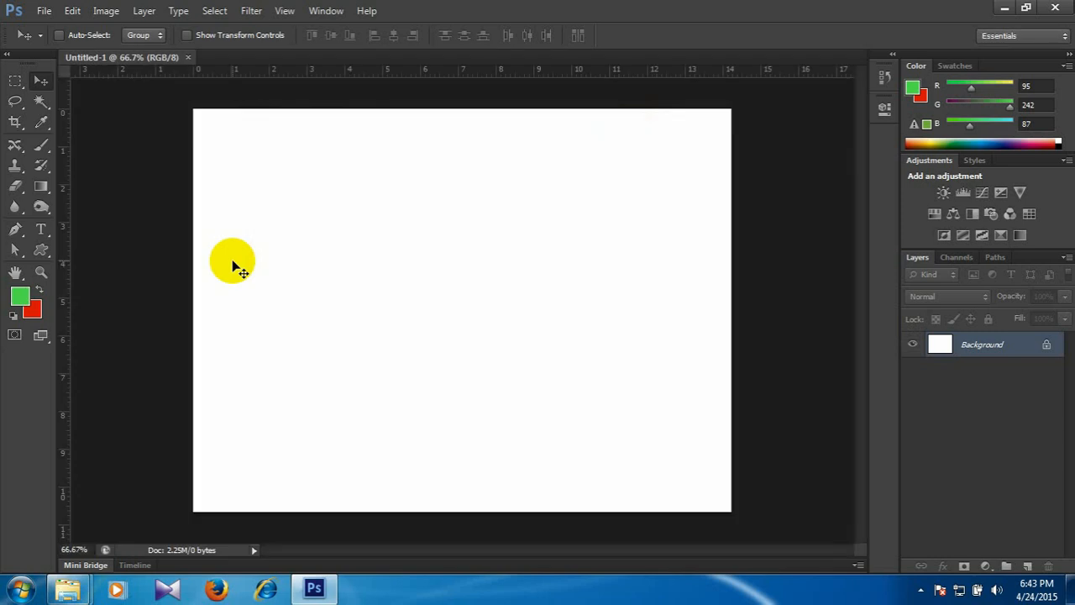
key(ctrl+minus)
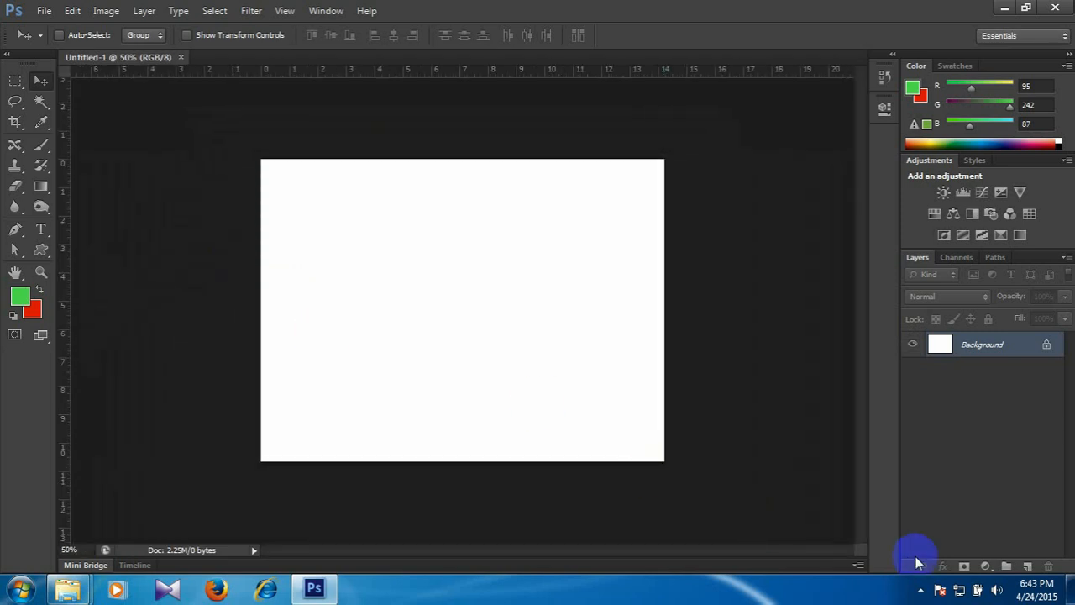
Add a new layer and select a full-height strip about 0.7 inch wide along the canvas's left edge.
click(1026, 562)
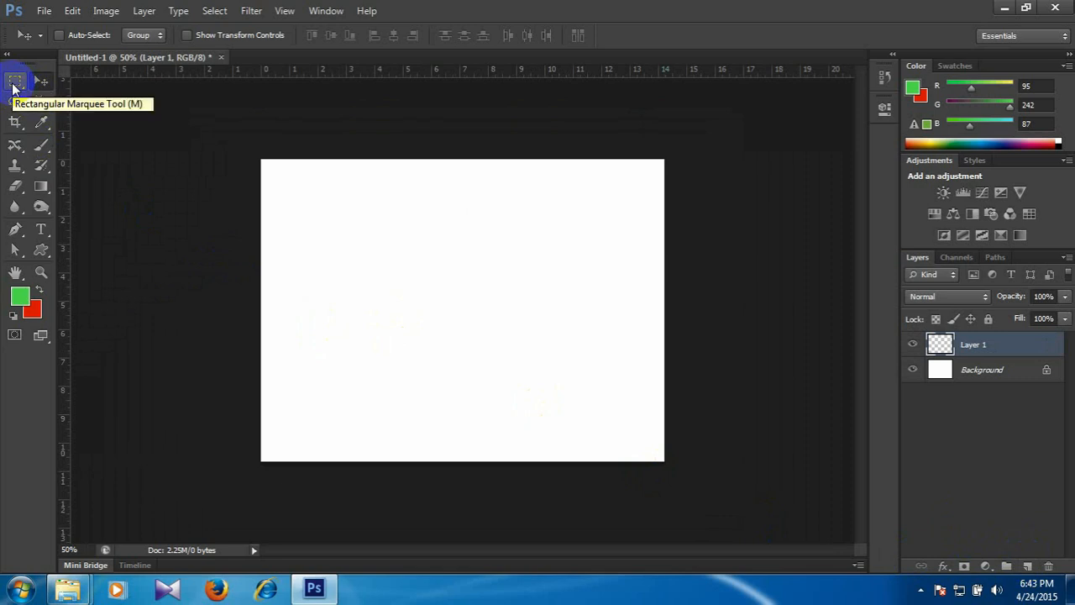
click(15, 81)
drag(254, 208, 281, 478)
Set the foreground colour to yellow #fee768, fill the selected strip with it and deselect.
click(20, 295)
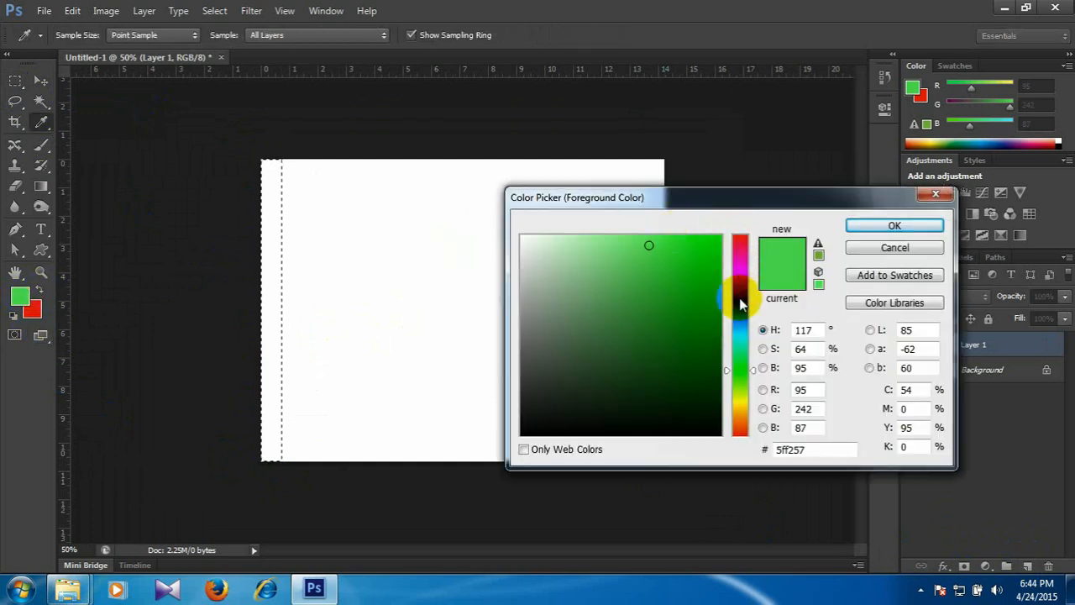
click(740, 392)
click(639, 236)
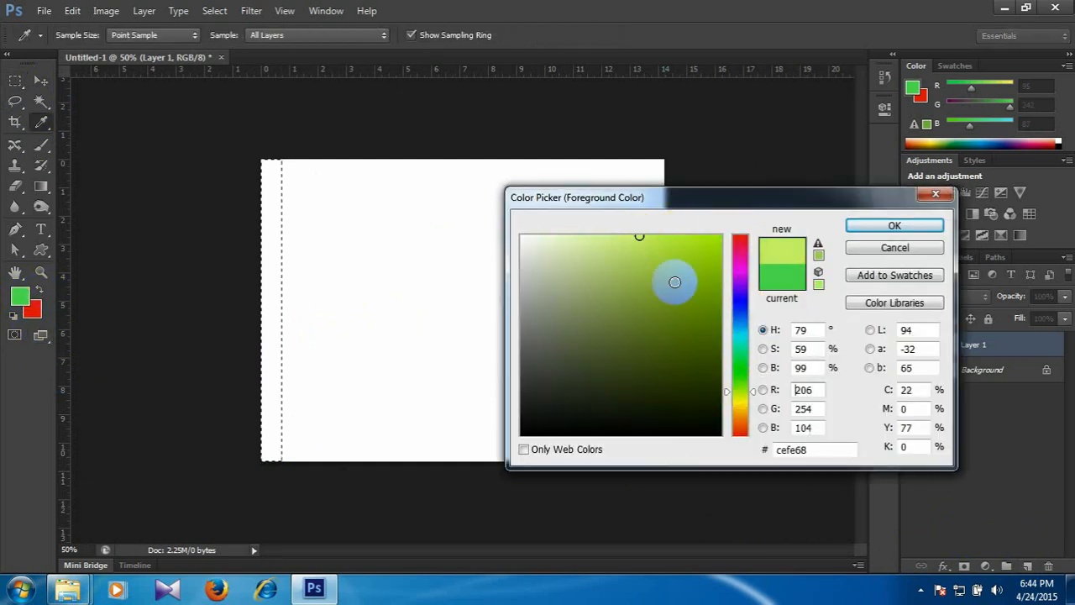
click(739, 404)
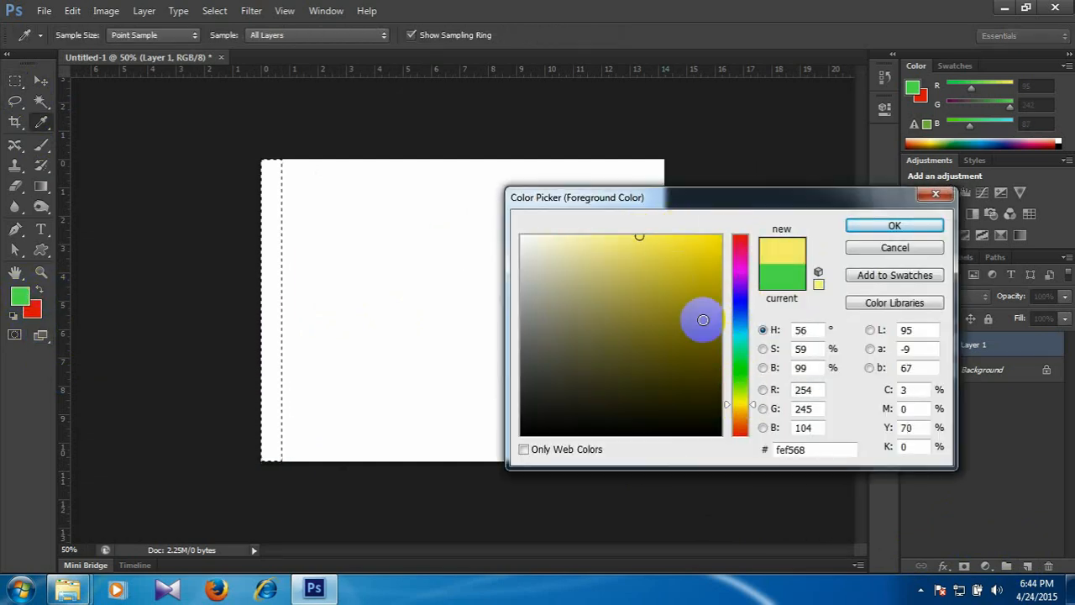
click(739, 407)
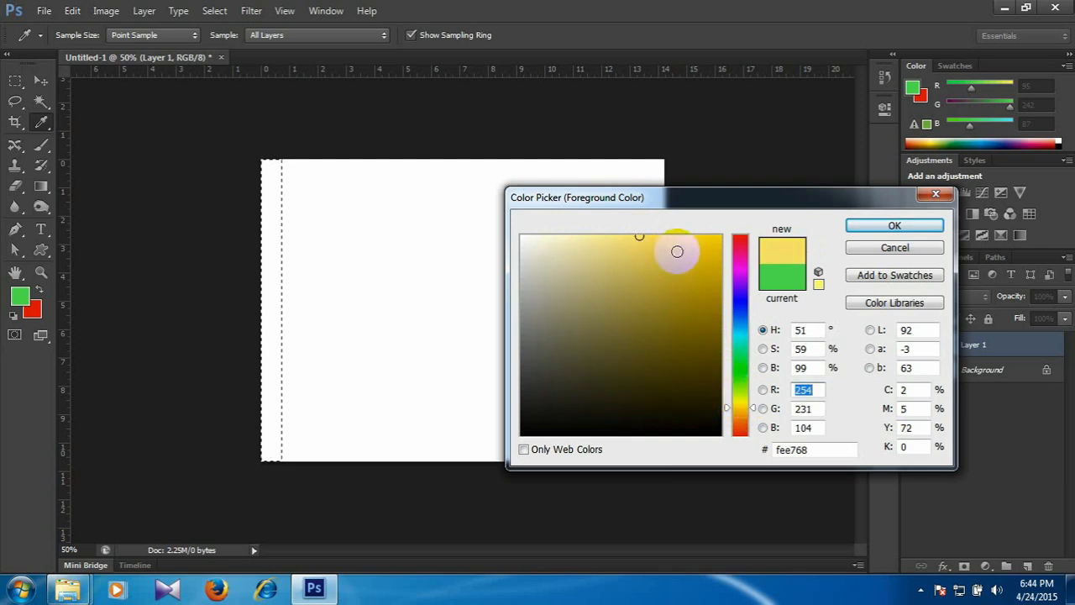
click(858, 226)
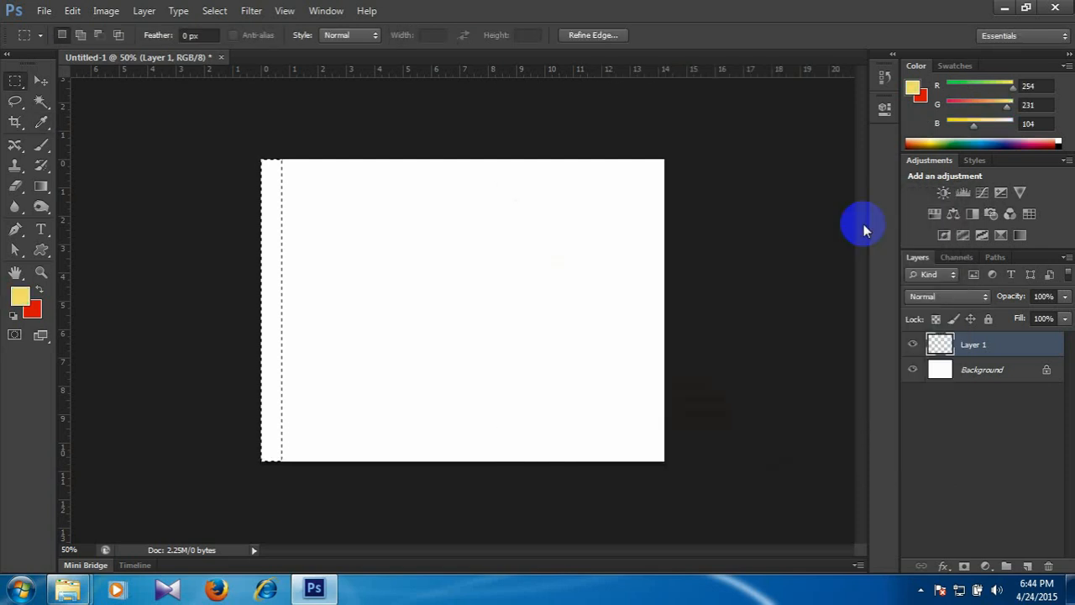
key(alt+BackSpace)
key(ctrl+d)
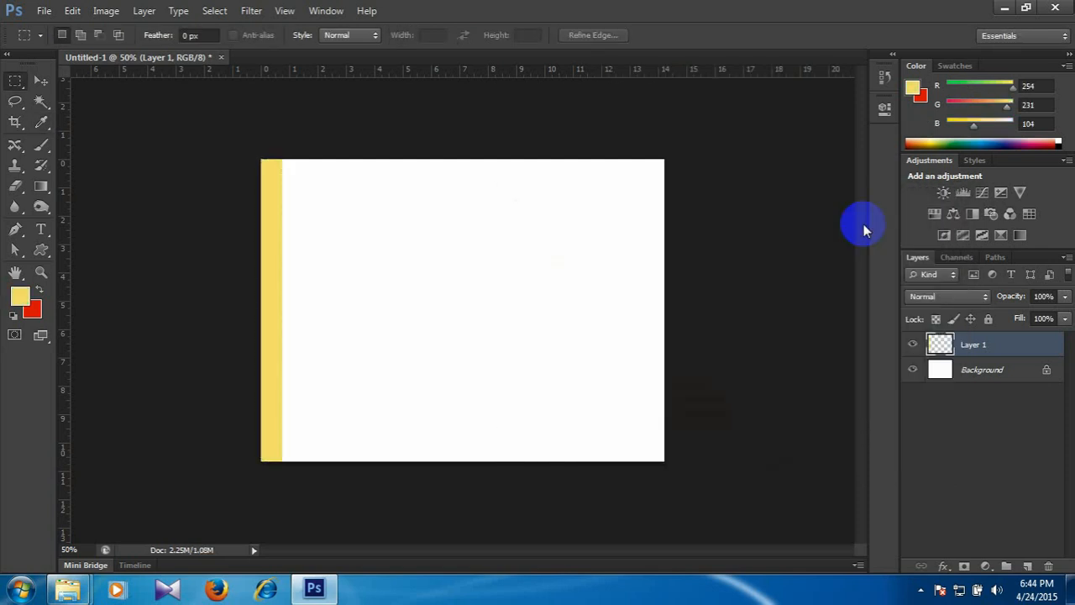
Duplicate the yellow stripe twice toward the right, leaving narrow, even white gaps to make three stripes.
key(ctrl+plus)
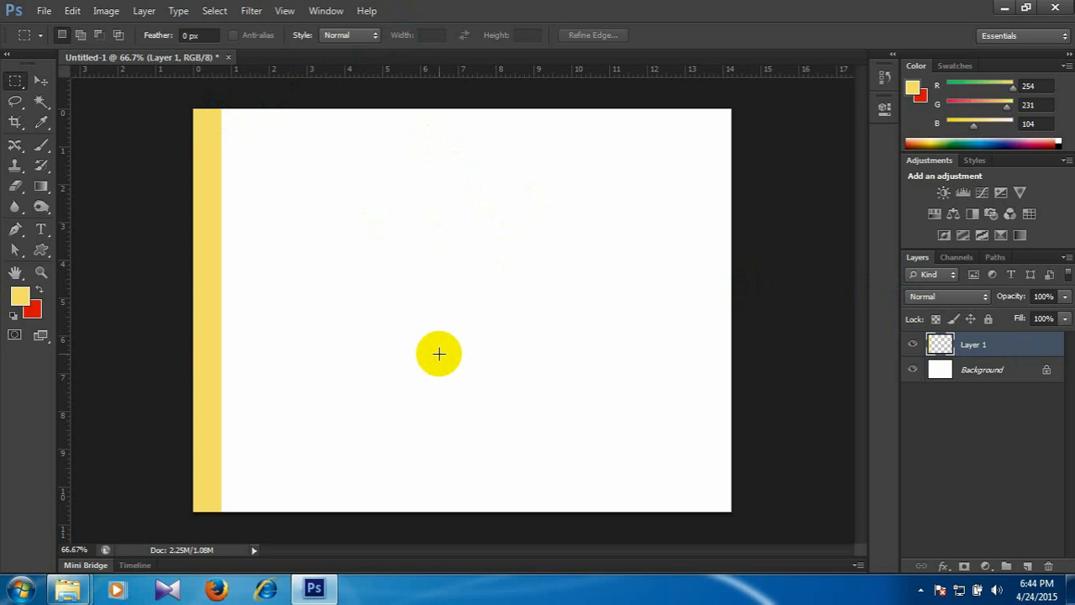
click(38, 78)
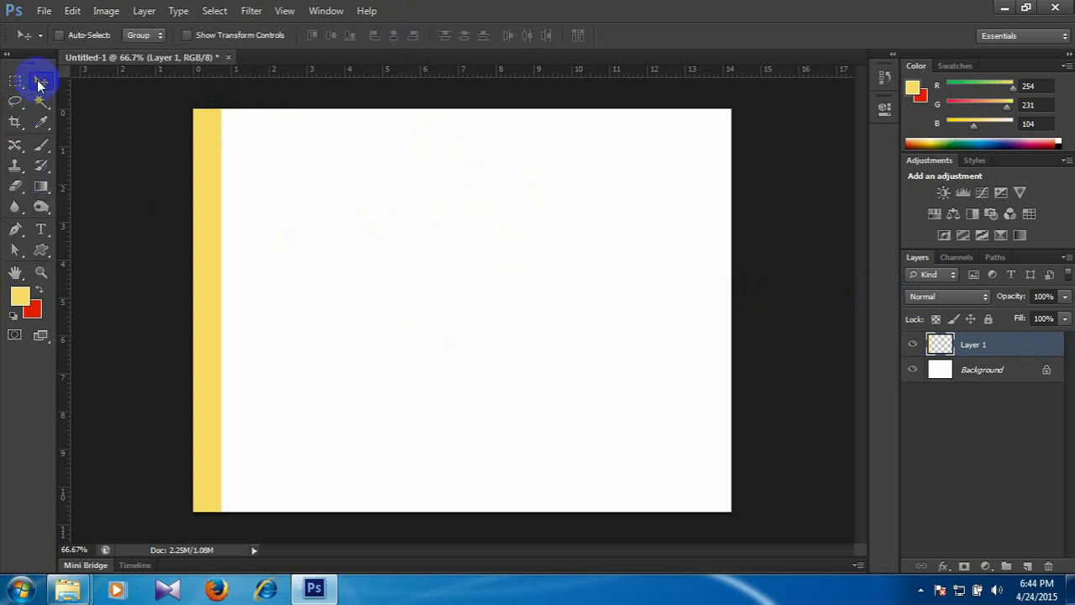
drag(213, 247, 248, 248)
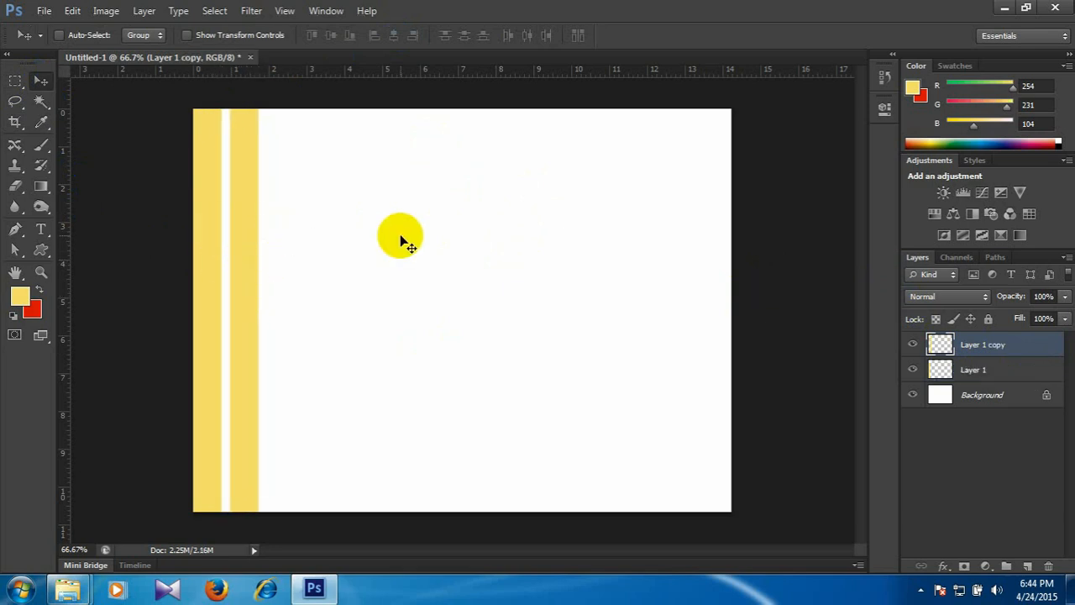
drag(251, 255, 280, 241)
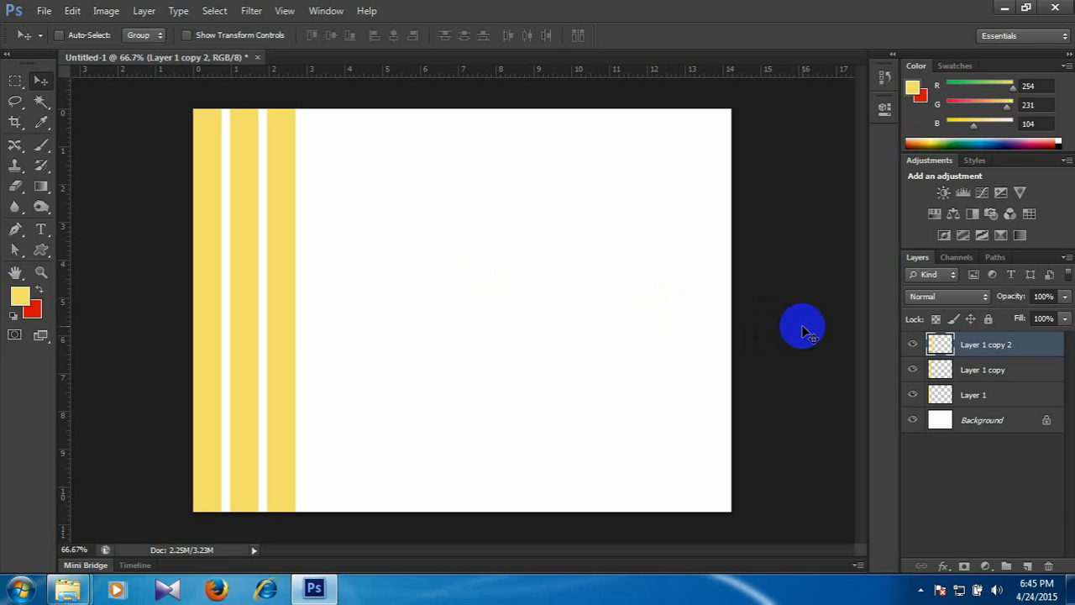
Duplicate the group of three stripes alongside itself, and repeat with all six stripes to make twelve evenly spaced ones.
shift+click(1008, 394)
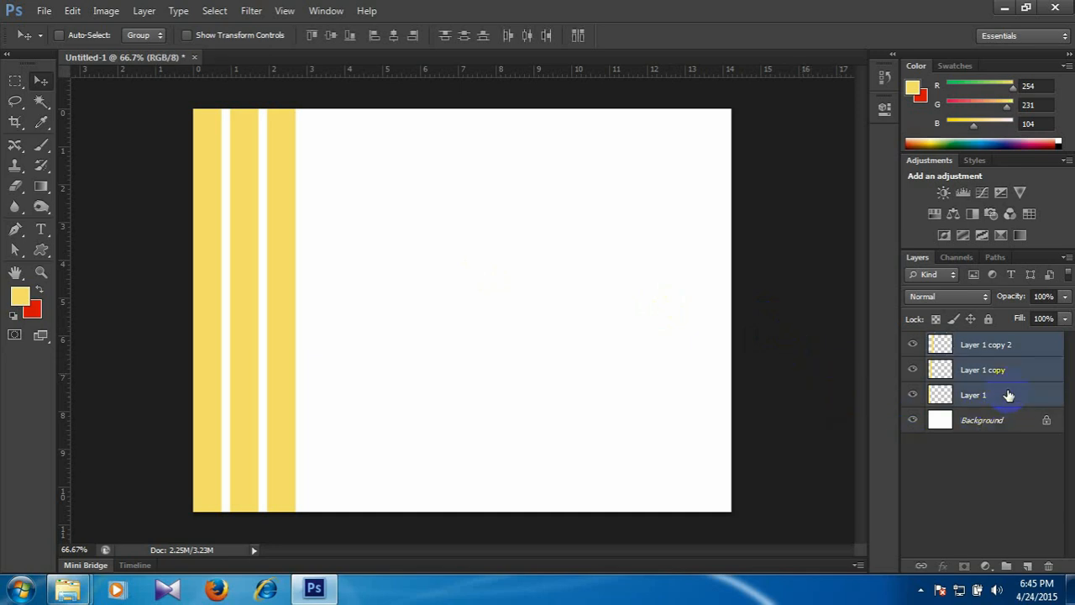
drag(297, 280, 410, 280)
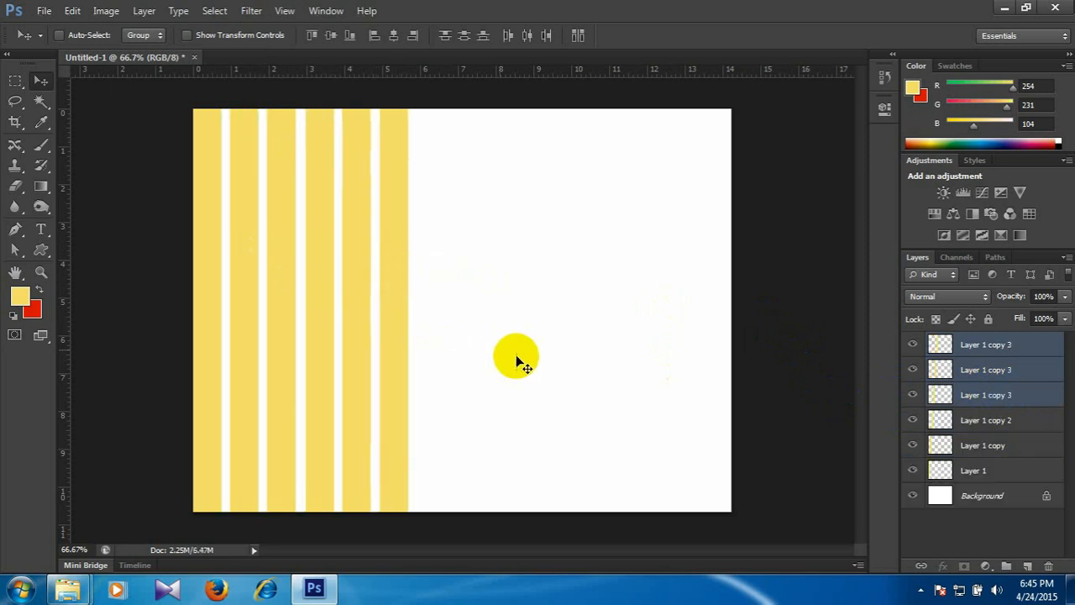
click(993, 347)
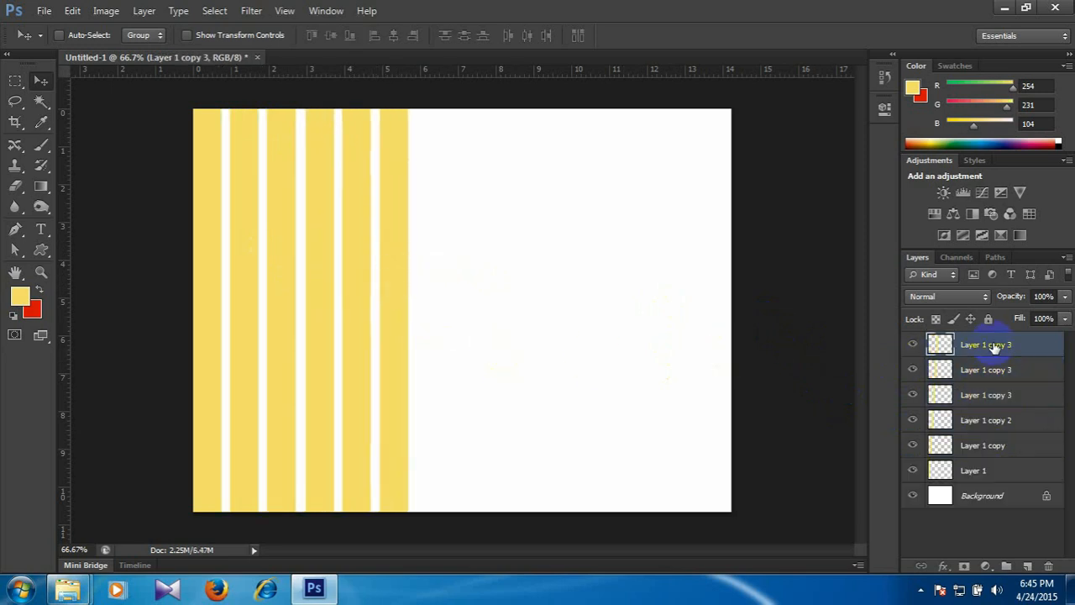
shift+click(988, 470)
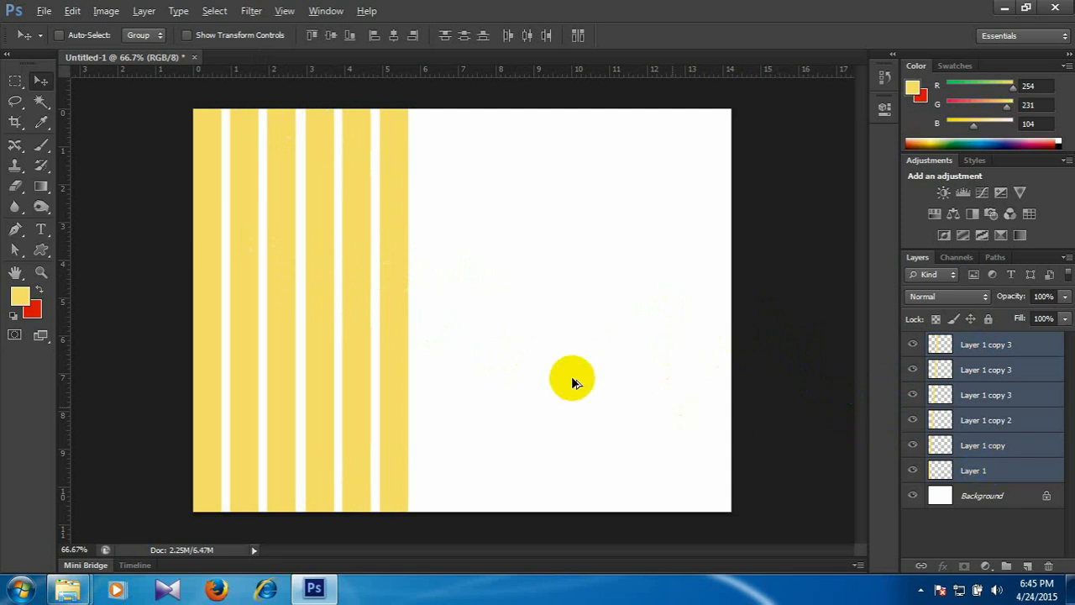
drag(391, 311, 625, 294)
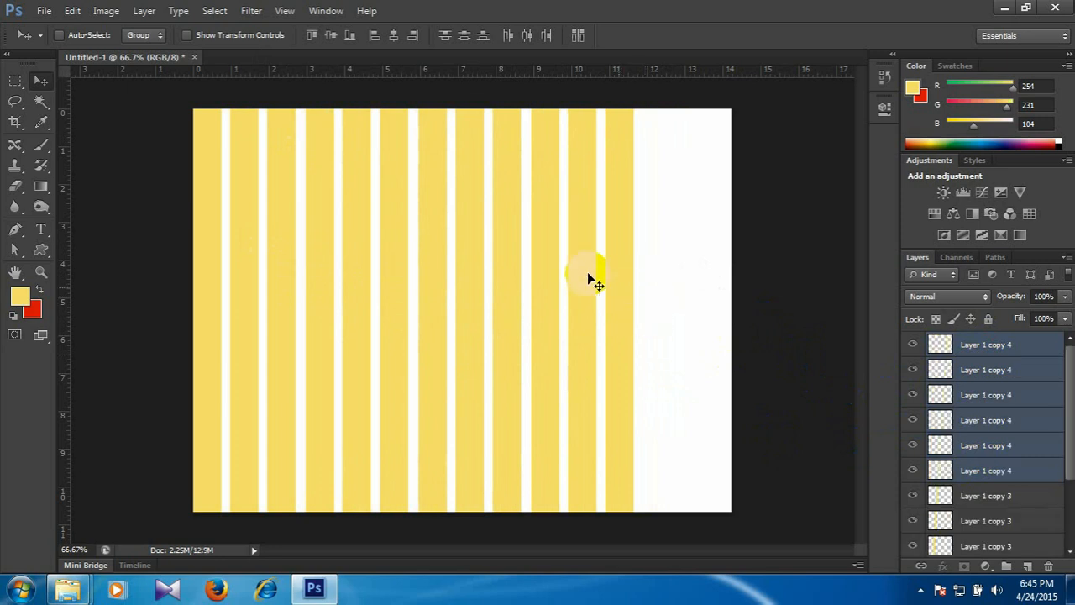
Duplicate the last three stripes to the right so the pattern covers the rest of the canvas.
click(1018, 344)
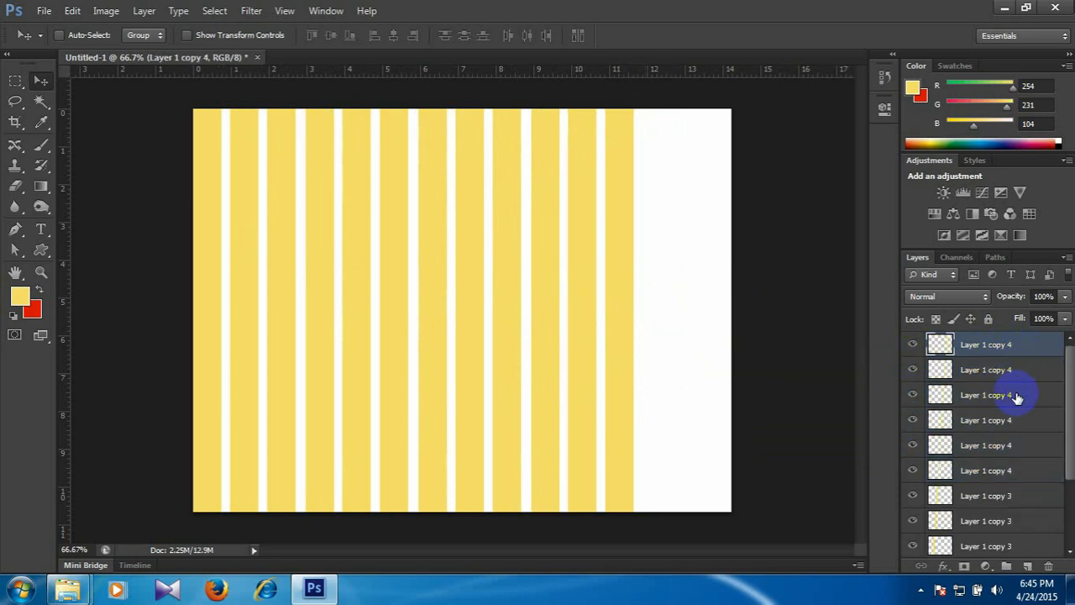
shift+click(1017, 397)
drag(624, 312, 734, 308)
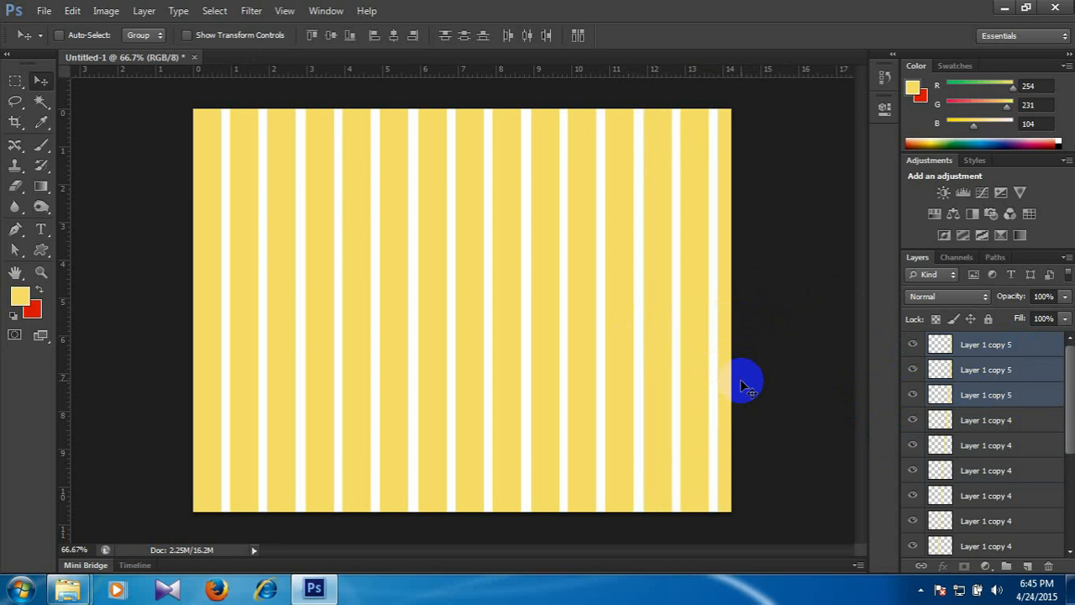
Make a thin rectangular selection across the full width of the canvas's upper edge and add a new layer above all stripes.
click(993, 345)
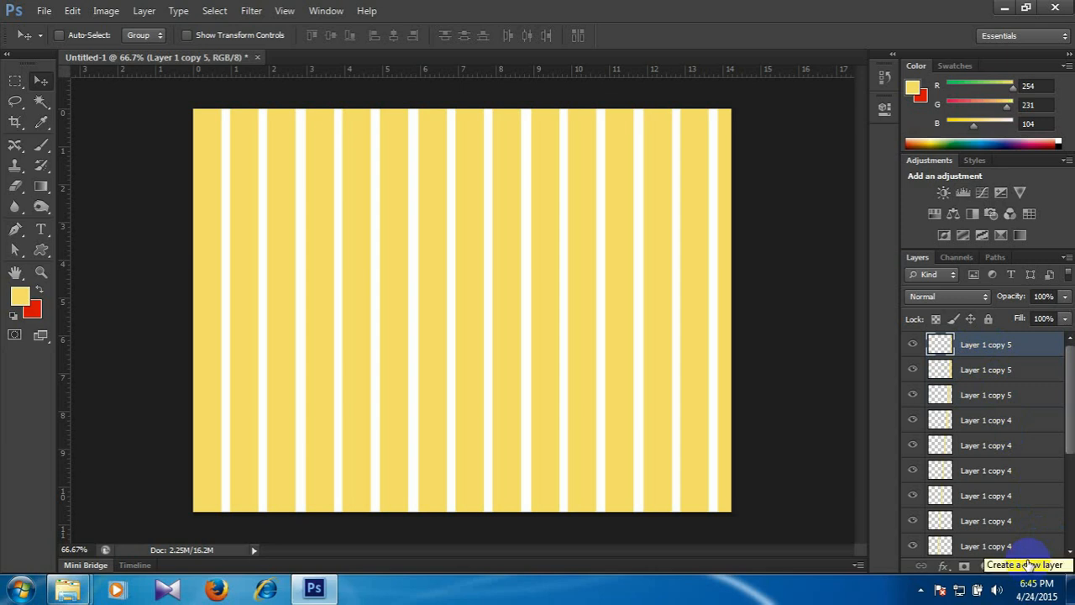
click(15, 84)
drag(168, 96, 751, 135)
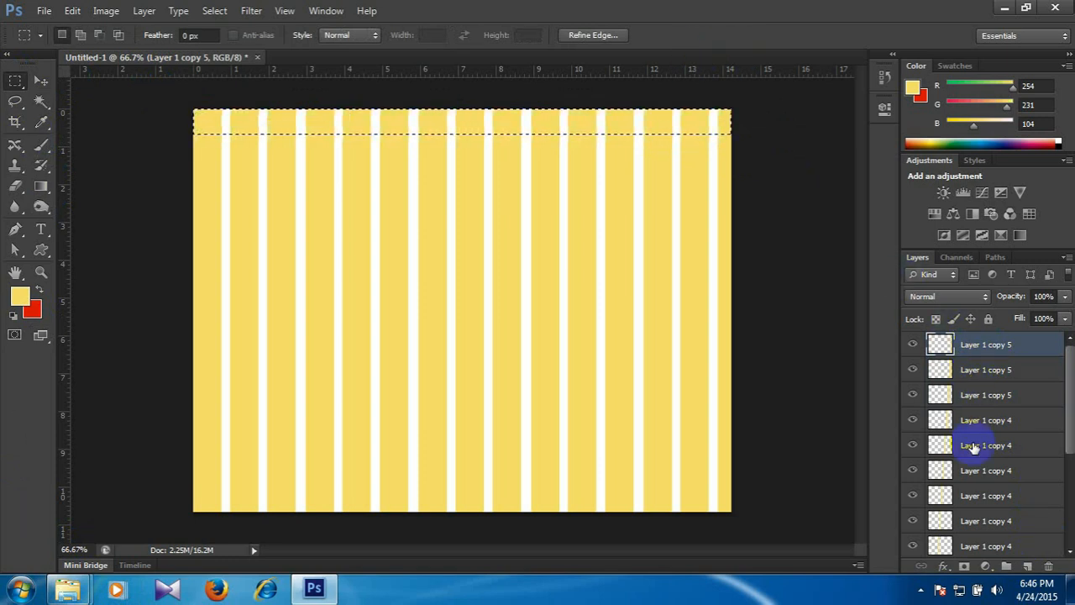
click(1028, 568)
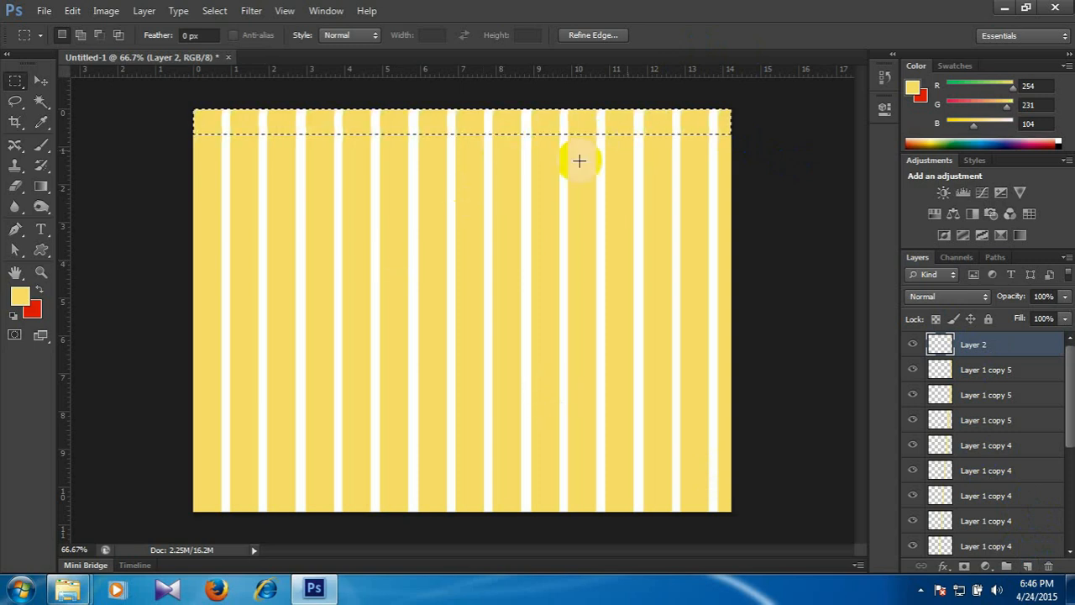
Set the background colour to orange #fe961b, fill the selected horizontal strip with it and deselect.
click(21, 296)
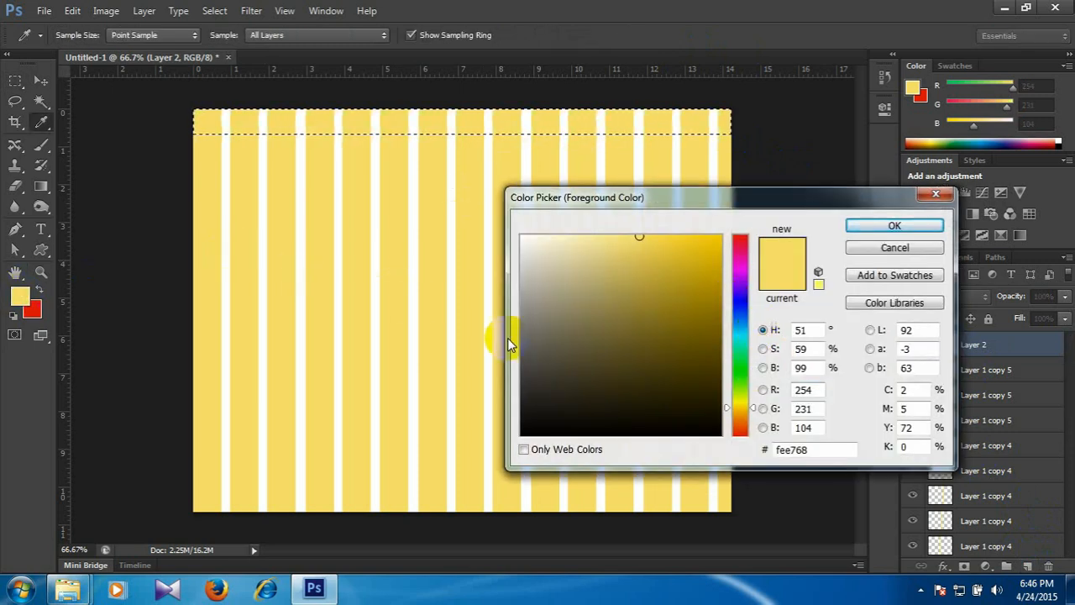
key(Return)
click(32, 310)
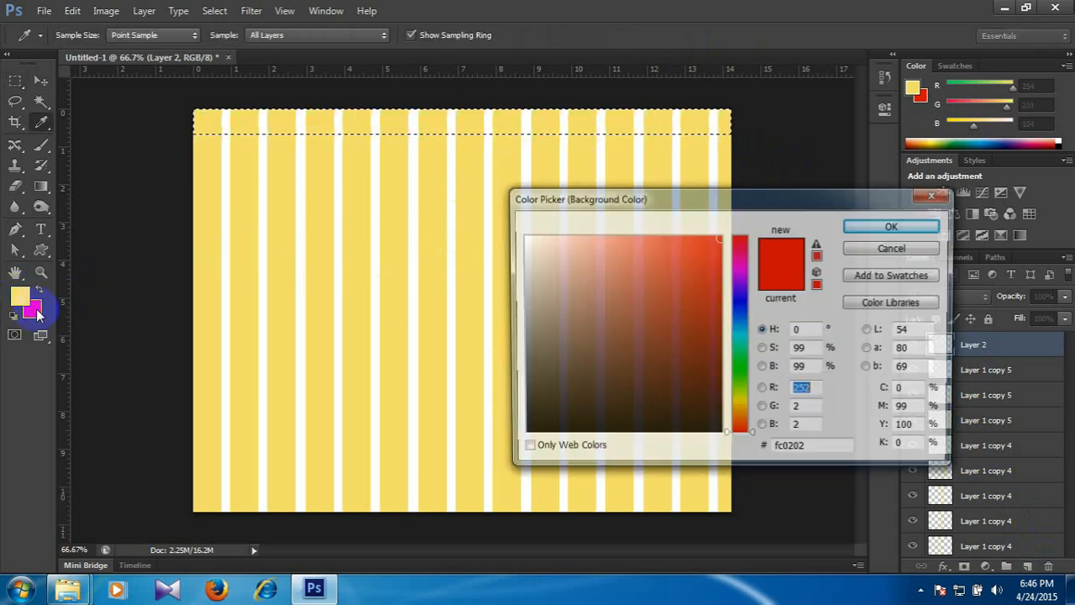
click(738, 418)
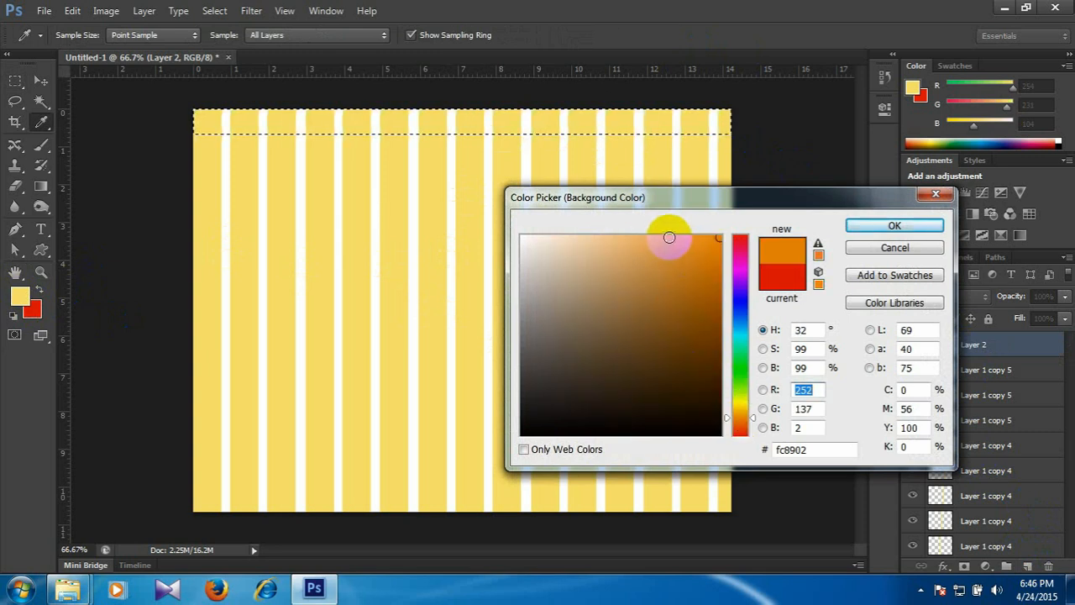
click(892, 226)
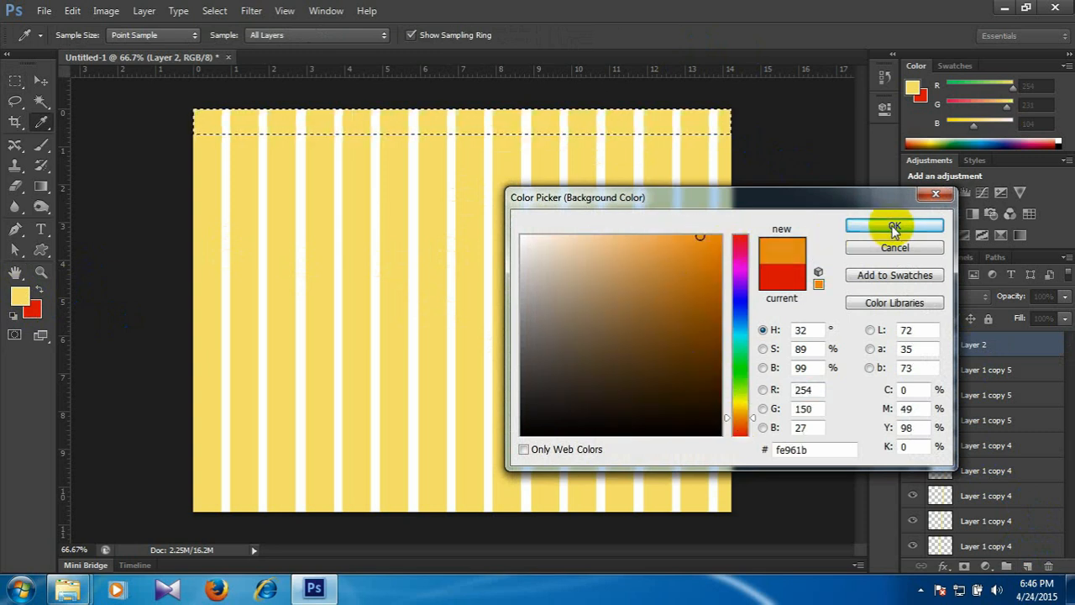
key(m)
key(alt+BackSpace)
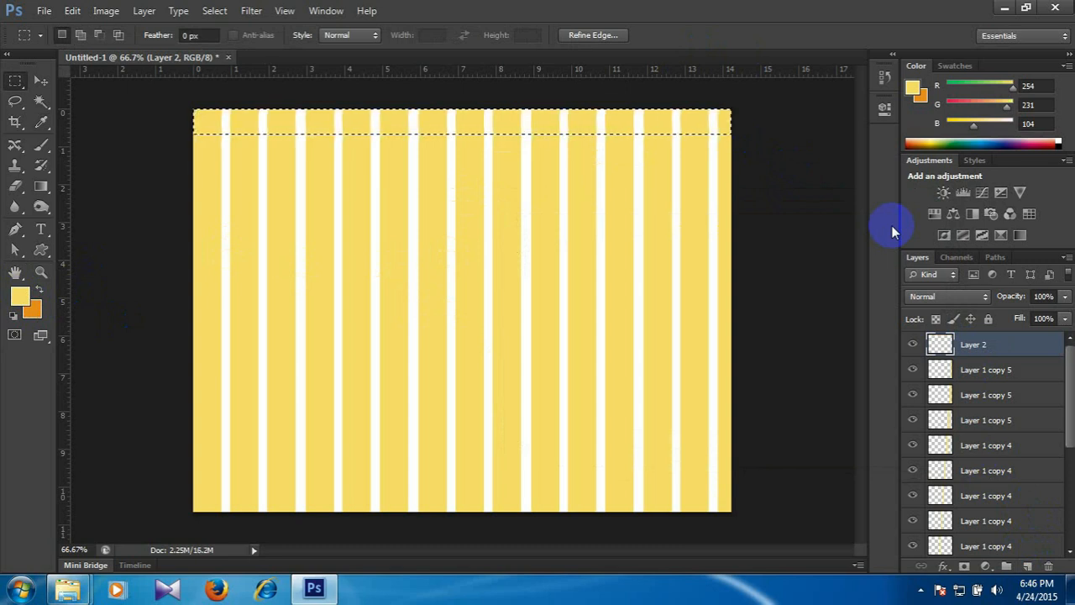
key(ctrl+BackSpace)
key(ctrl+d)
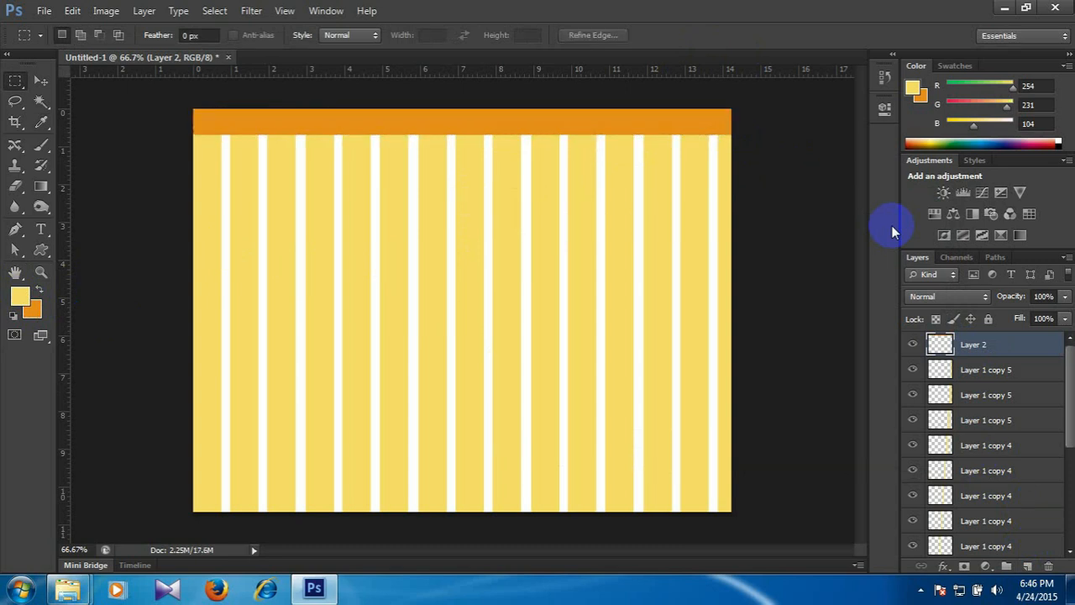
Duplicate the orange band straight down, leaving a narrow gap between the two bands.
click(40, 81)
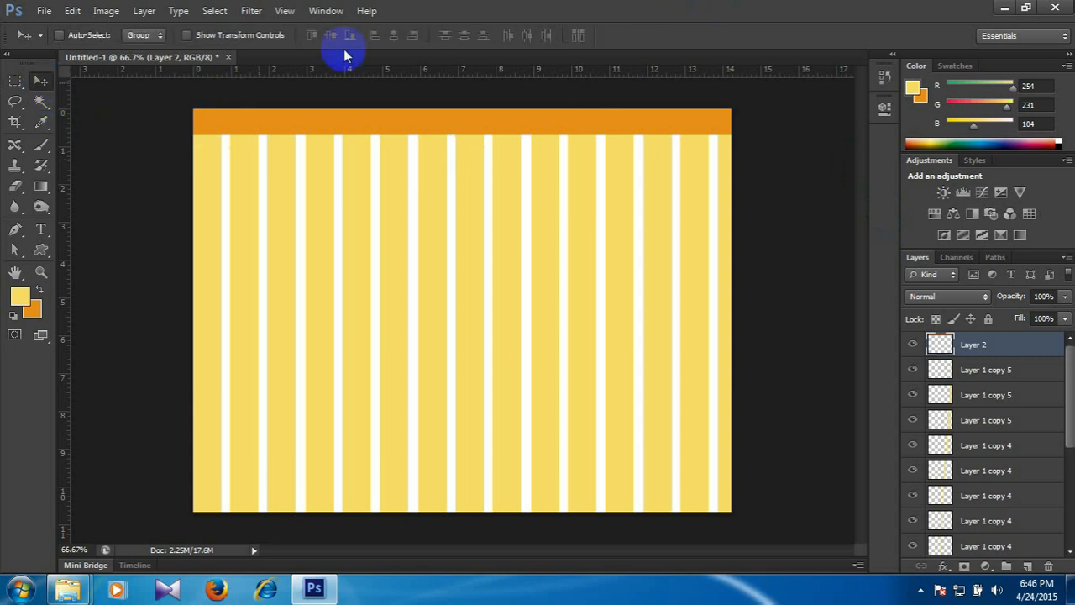
drag(545, 130, 544, 158)
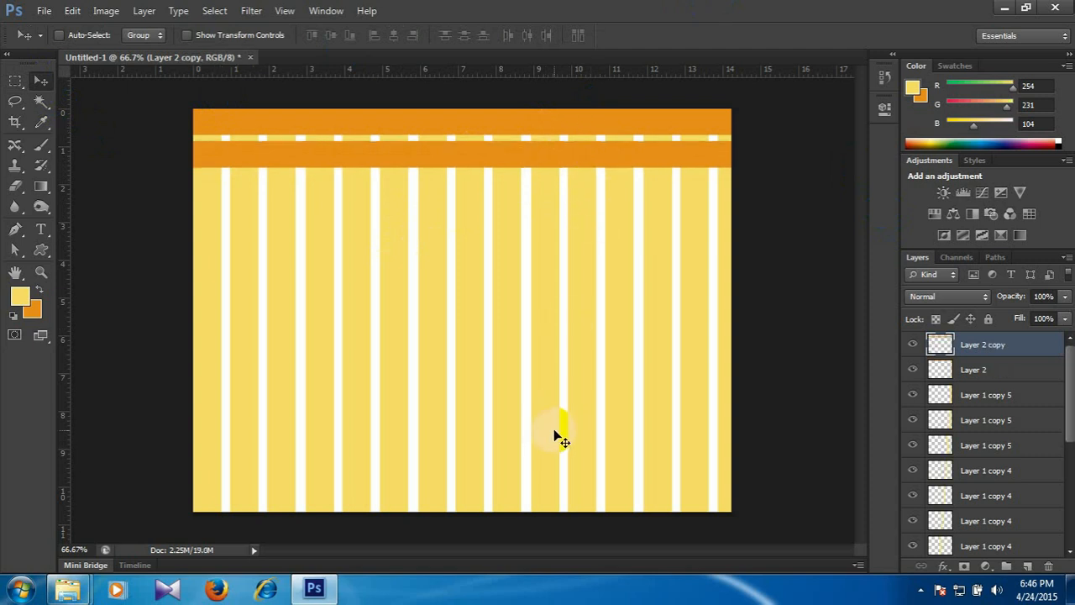
key(ctrl+plus)
key(space)
drag(535, 252, 394, 202)
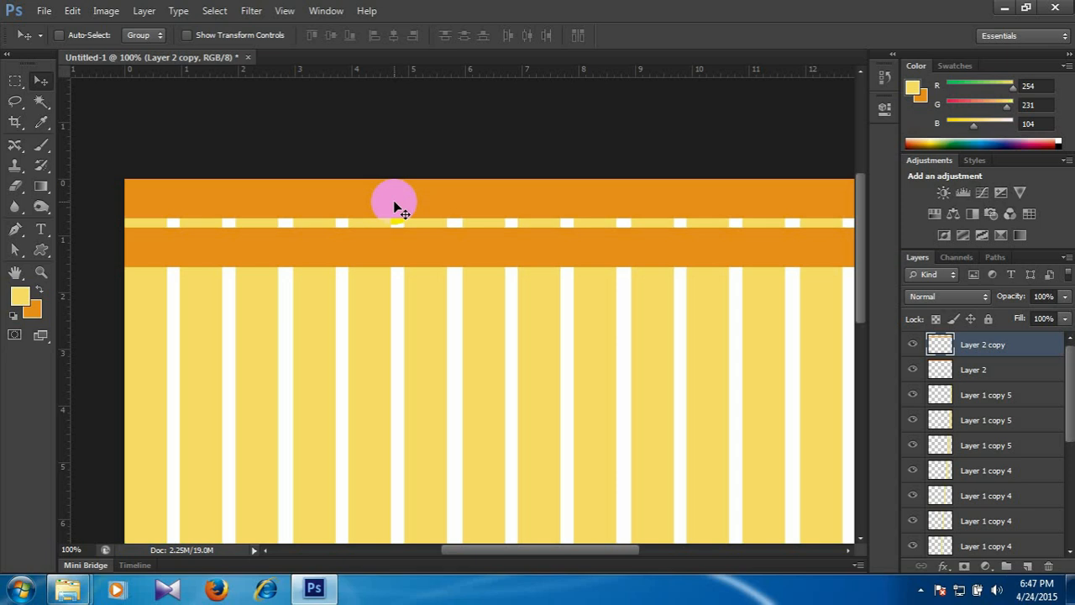
drag(394, 202, 462, 241)
drag(464, 267, 286, 228)
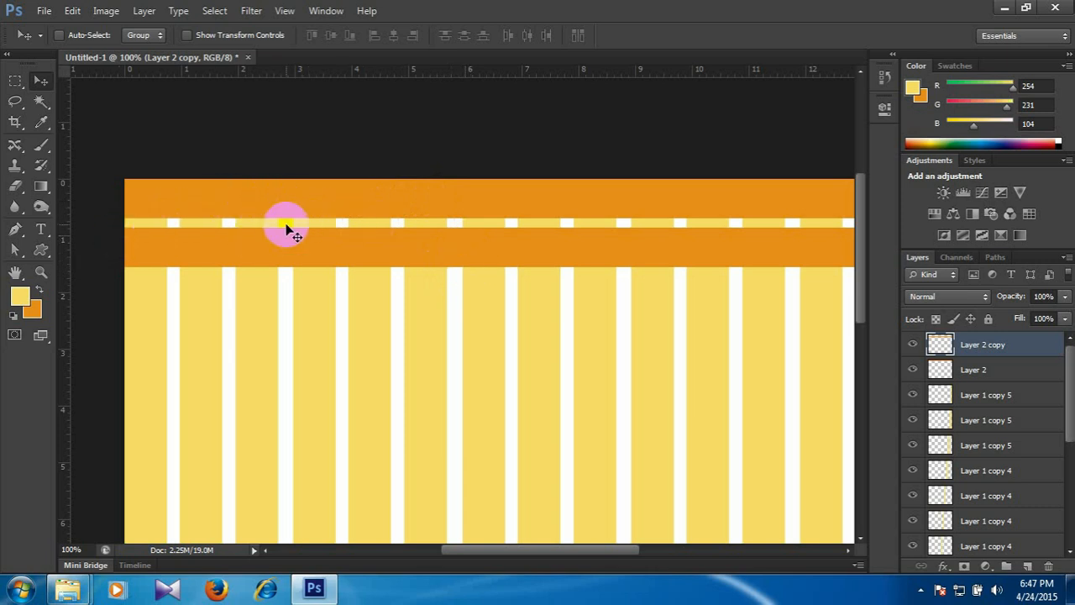
key(ctrl+plus)
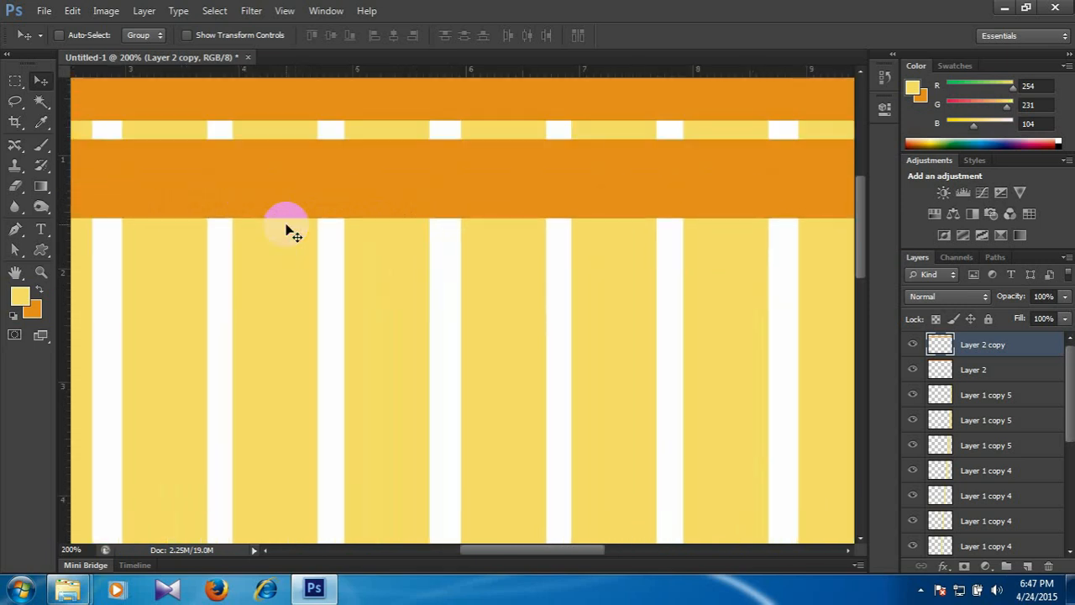
key(ctrl+minus)
key(ctrl+minus)
drag(287, 229, 433, 247)
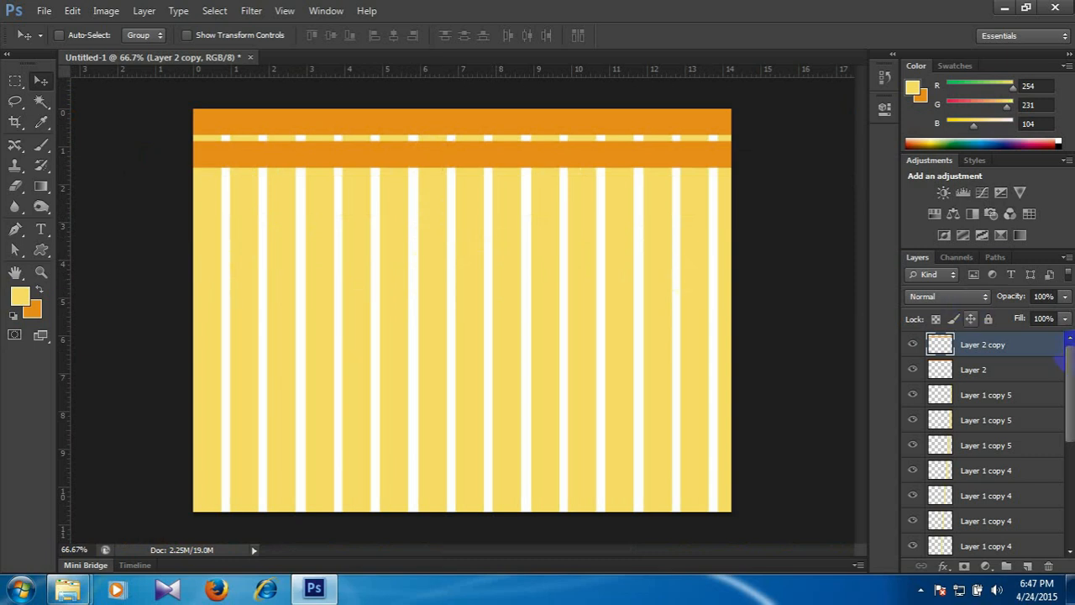
drag(1069, 391, 1024, 301)
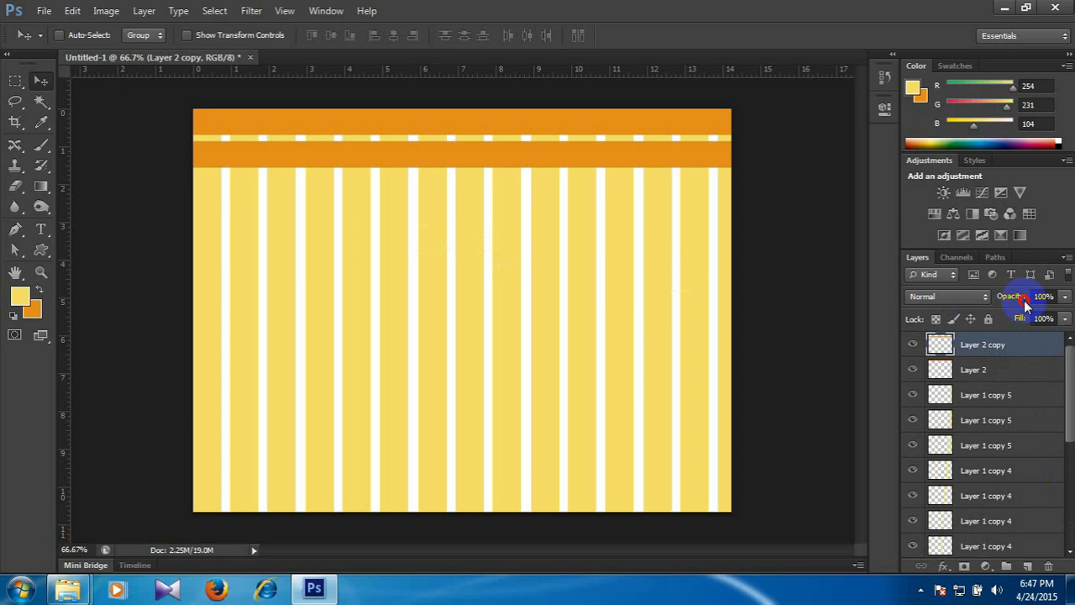
Pick two different yellow stripe layers in turn directly from the canvas.
right_click(430, 258)
click(473, 263)
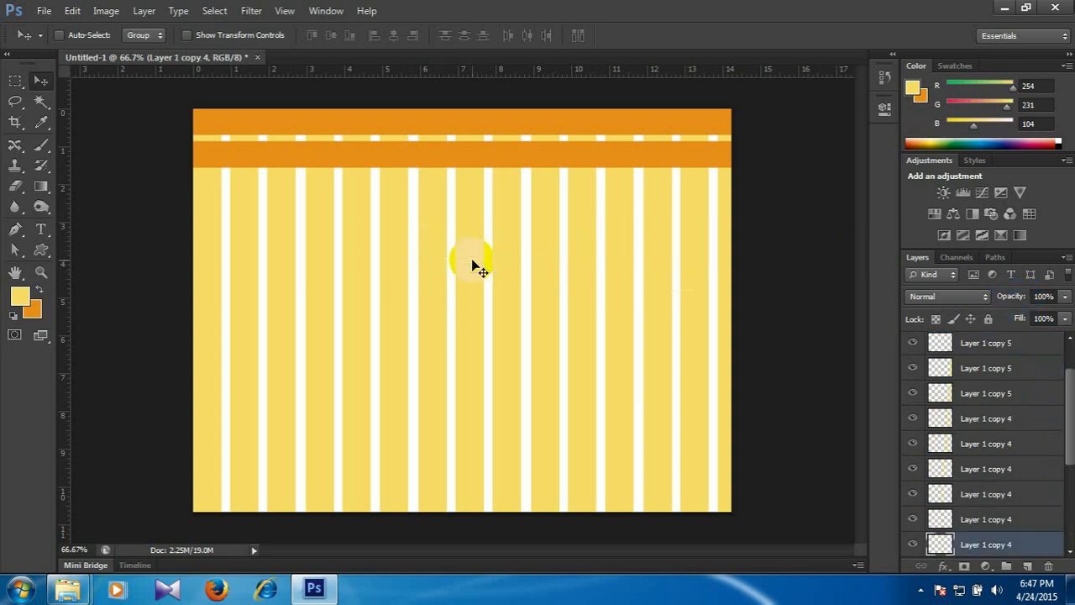
right_click(624, 281)
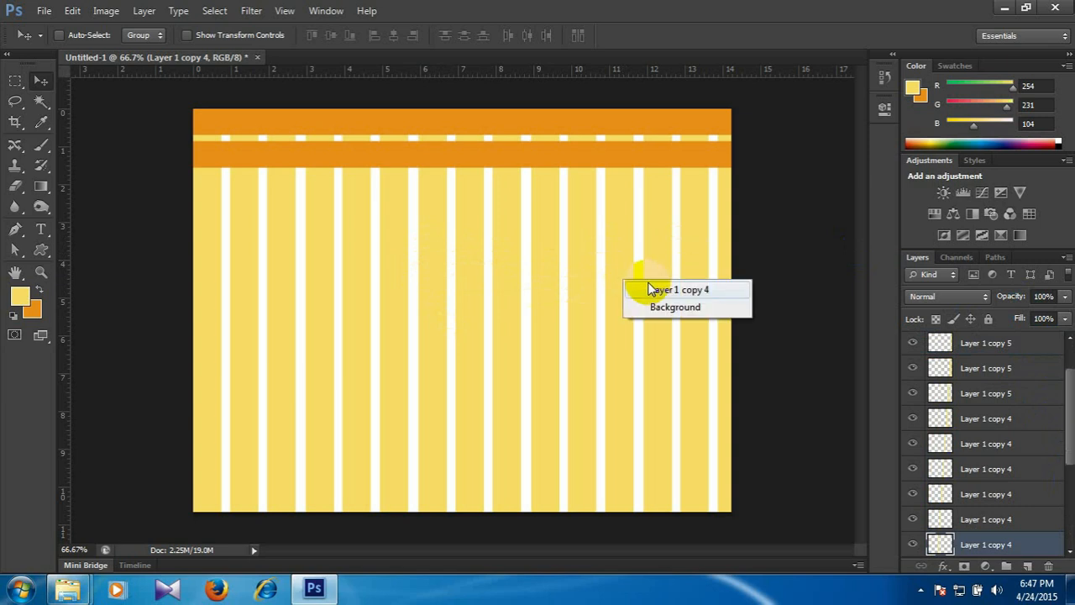
click(652, 289)
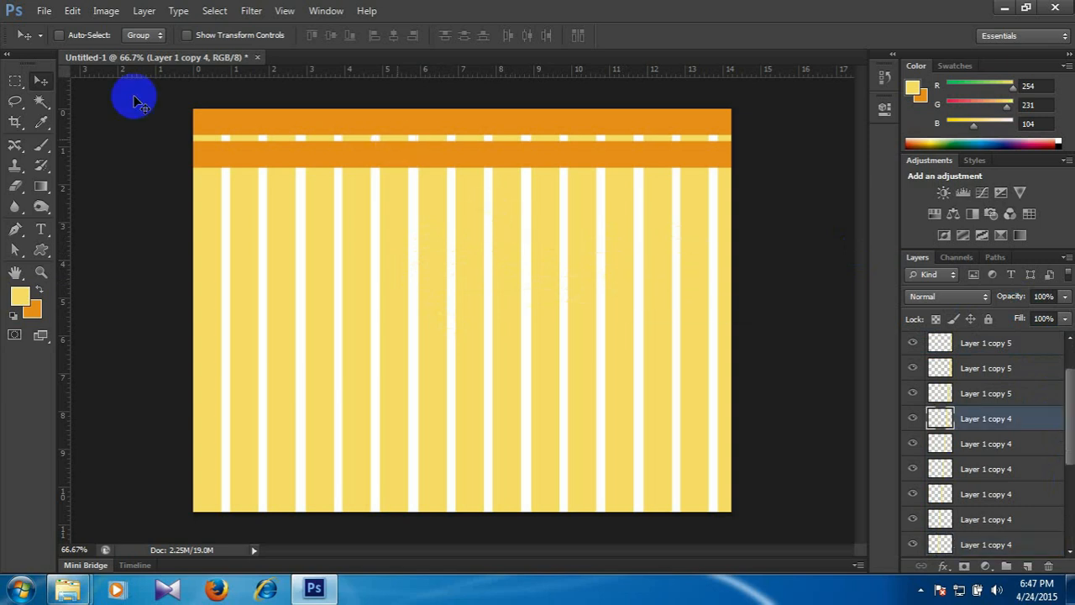
Pick the second yellow stripe's layer, Layer 1 copy, from the canvas and load its outline as a selection.
key(ctrl+plus)
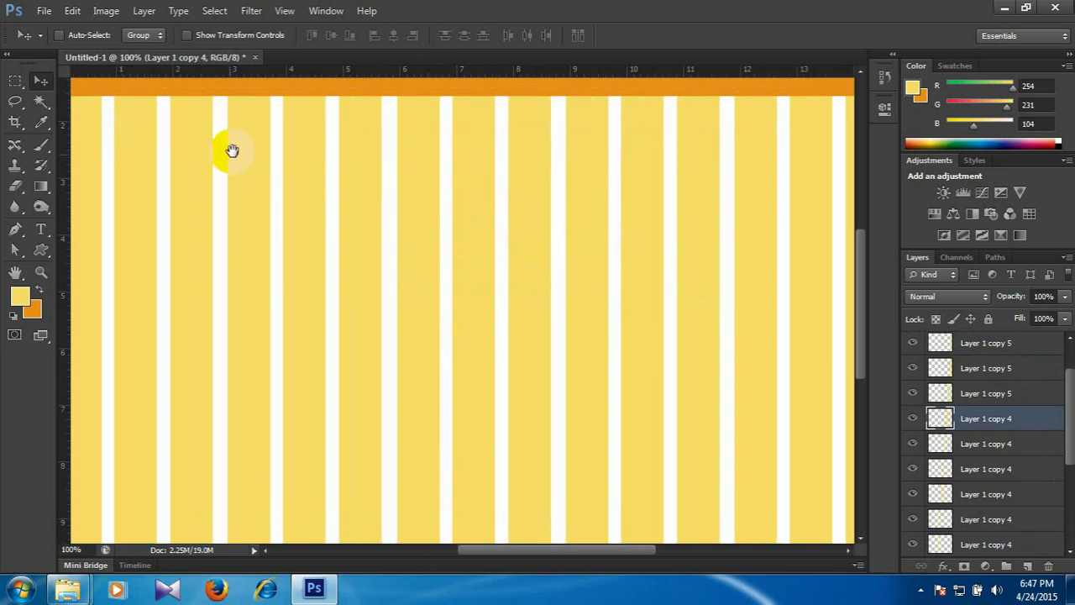
scroll(285, 206, up, 3)
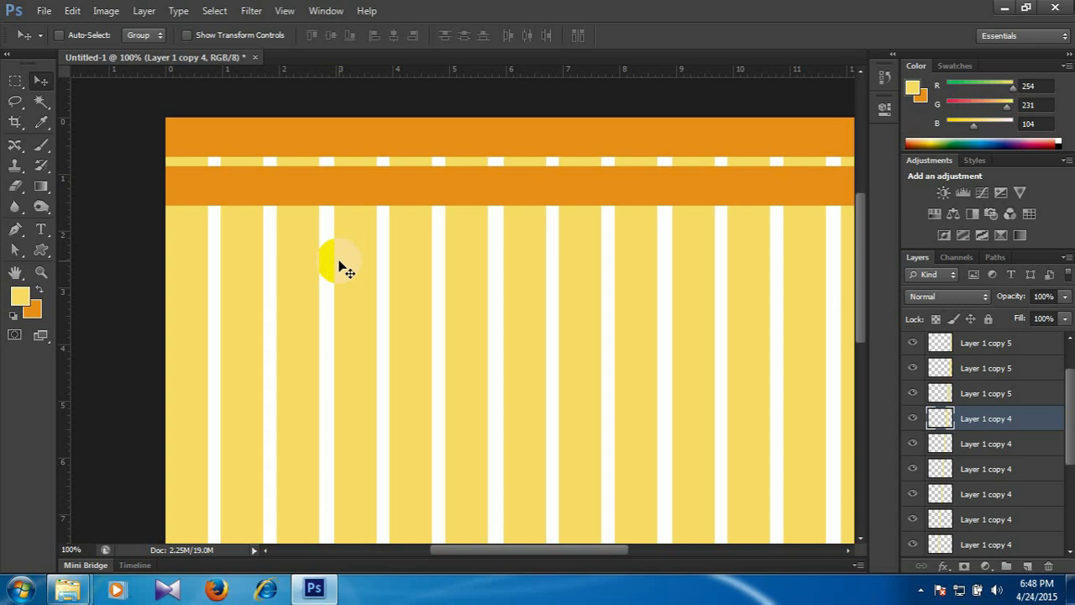
right_click(240, 247)
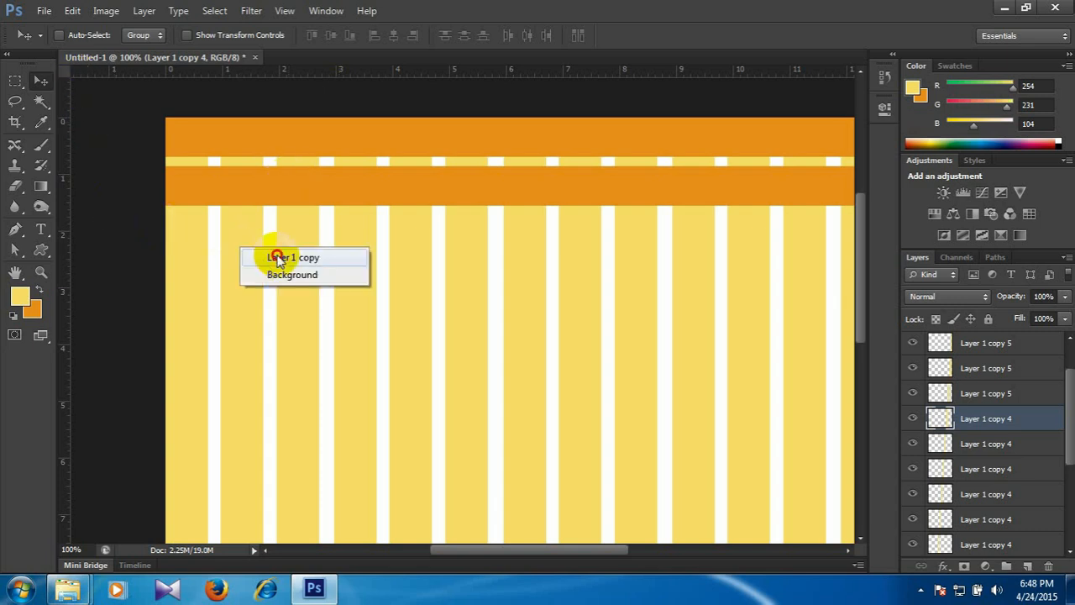
click(277, 254)
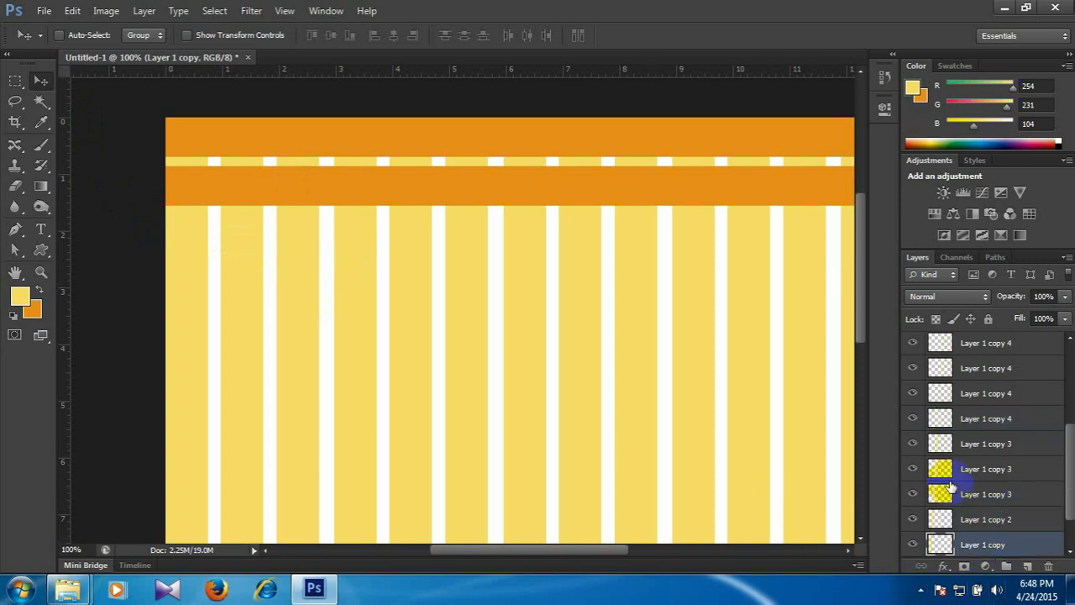
scroll(1050, 492, down, 2)
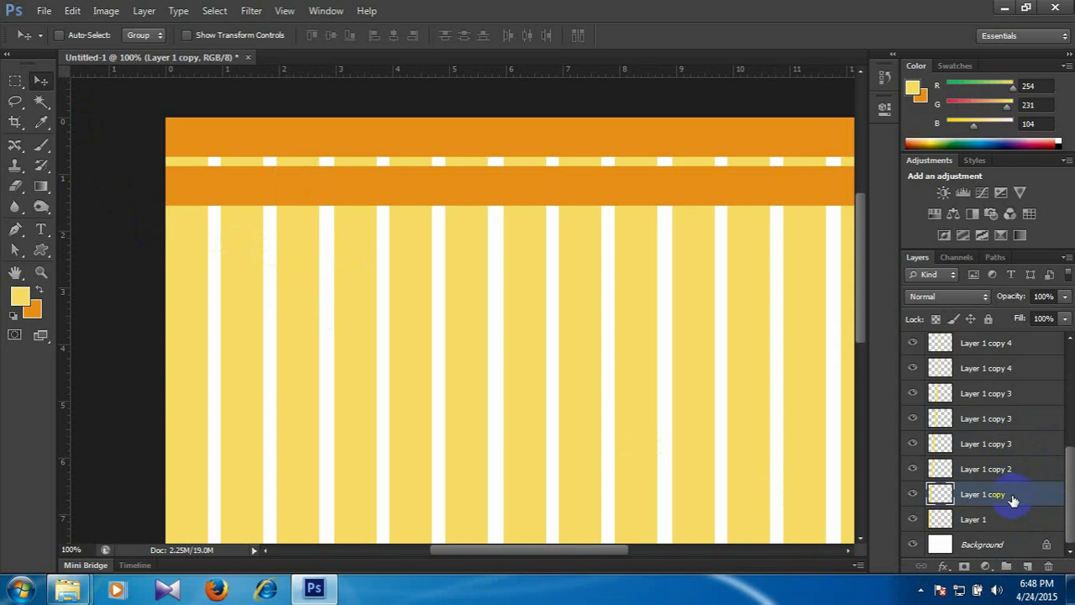
ctrl+click(941, 495)
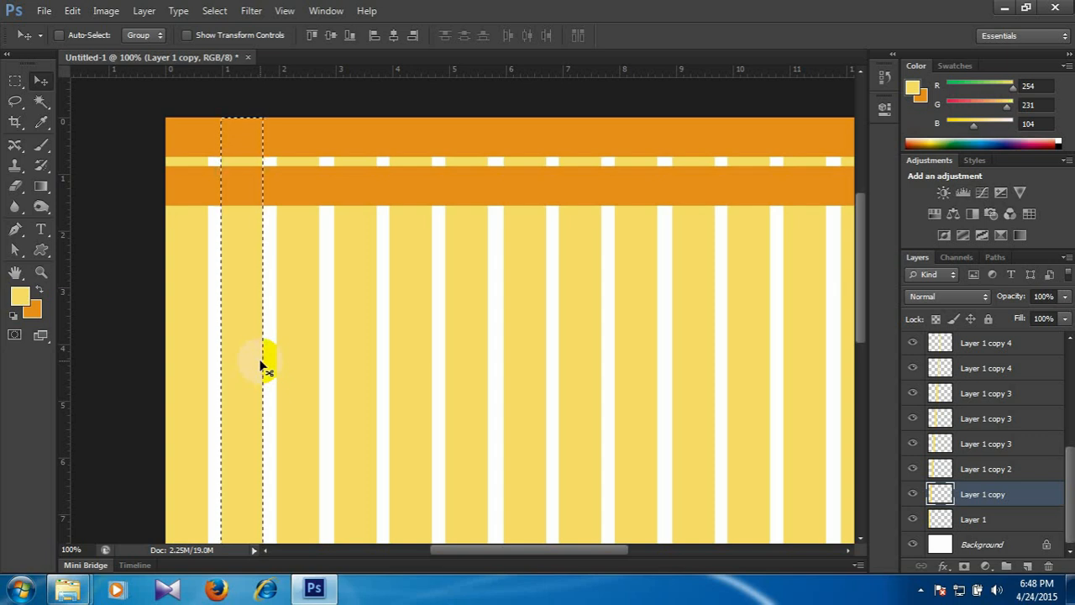
Try deleting the selected area from the stripe's own layer, and undo the deletion.
key(Delete)
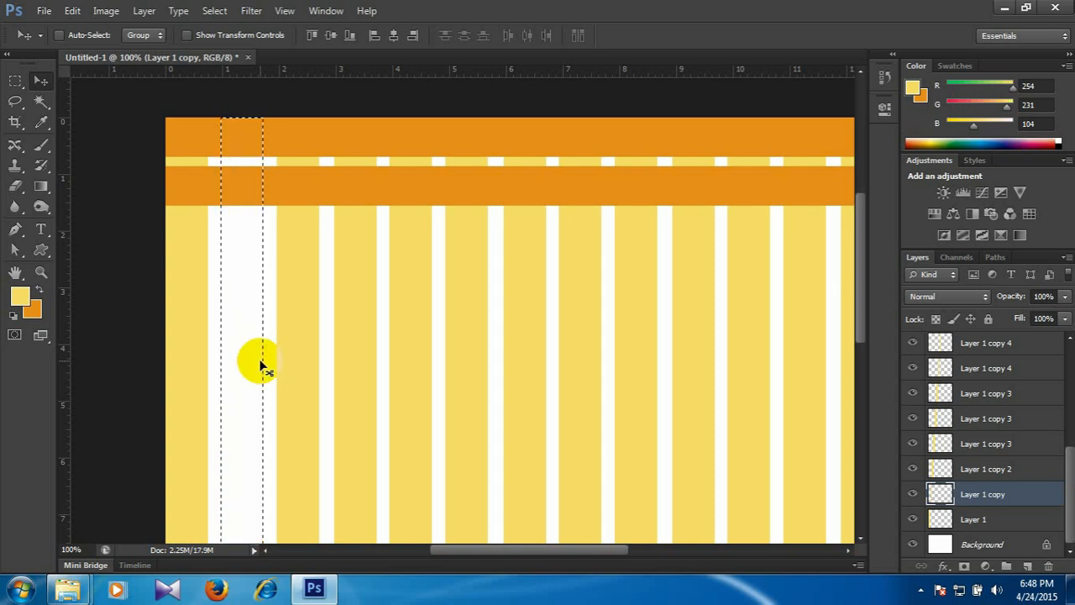
key(ctrl+z)
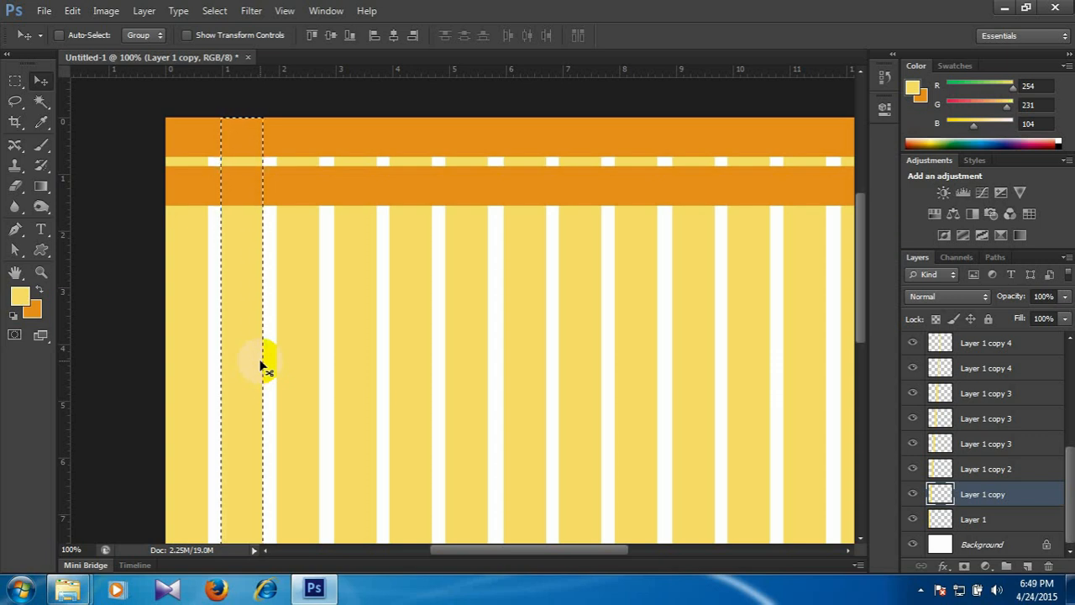
click(229, 196)
Switch to Layer 2, delete the selected area from the upper orange band and deselect.
right_click(458, 140)
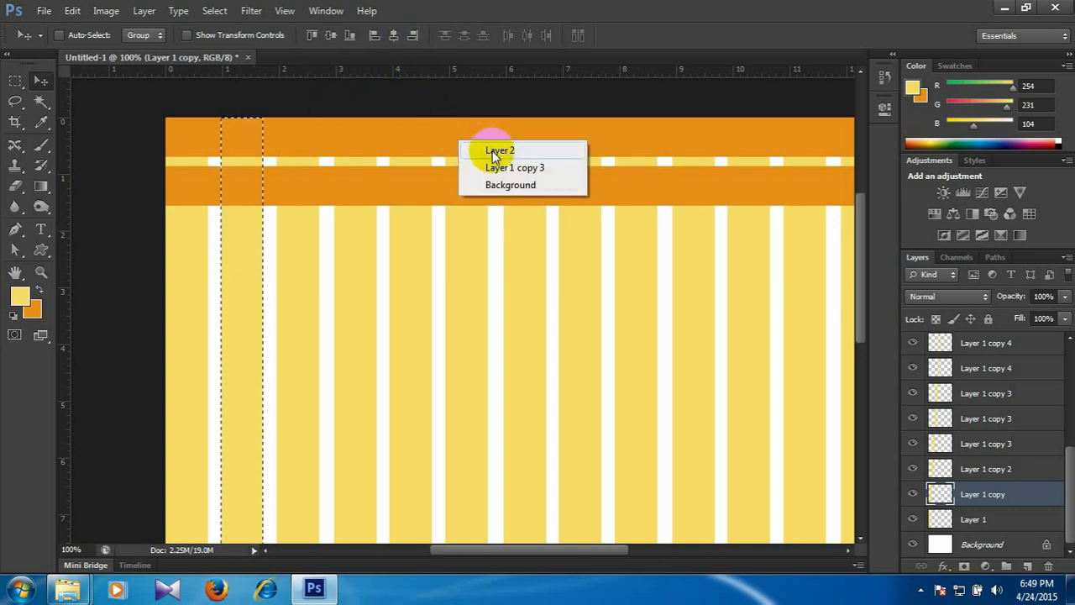
click(496, 151)
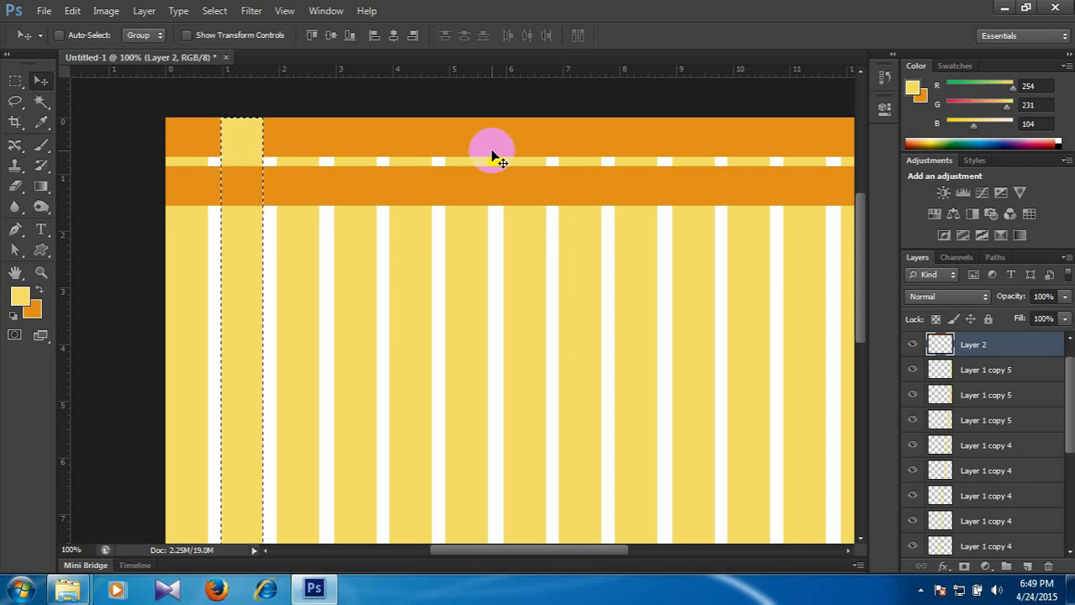
key(ctrl+d)
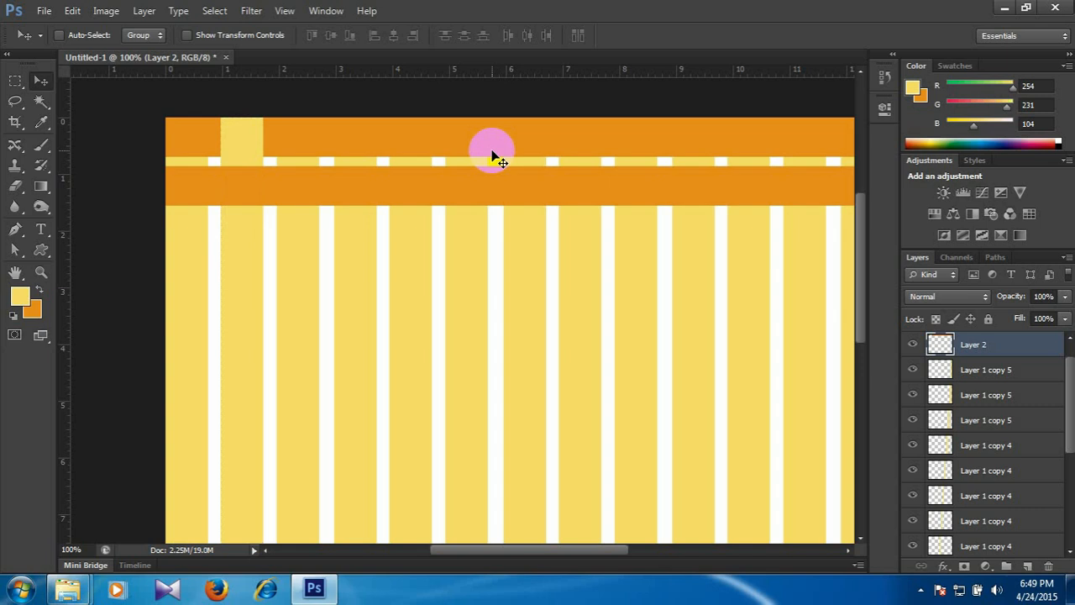
Load the fourth yellow stripe's outline as a selection, delete that area from the upper orange band on Layer 2 and deselect.
key(ctrl+plus)
key(ctrl+minus)
drag(492, 150, 370, 194)
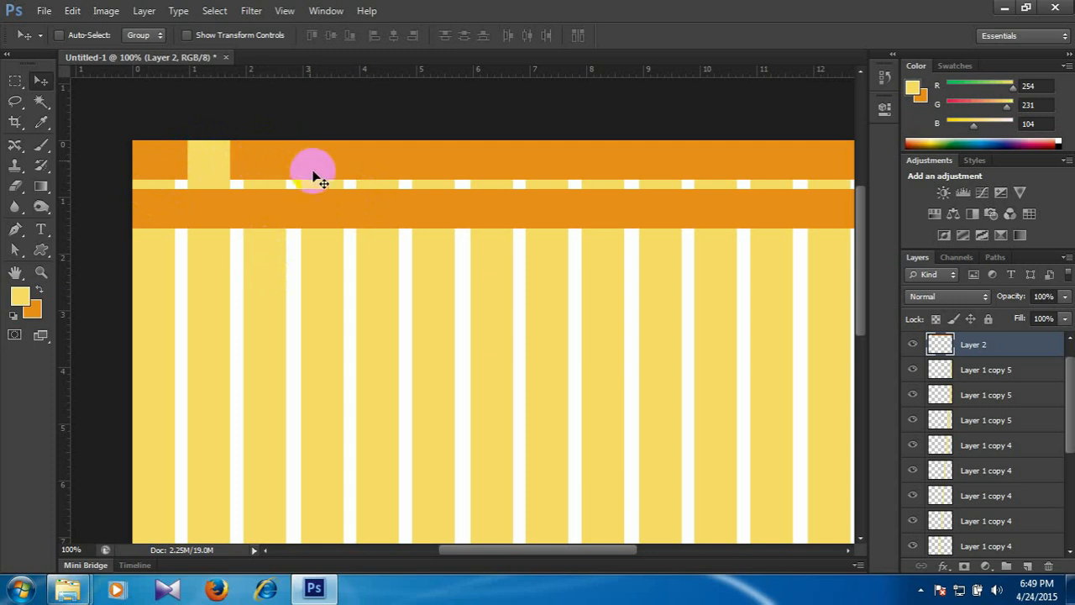
right_click(322, 255)
click(378, 265)
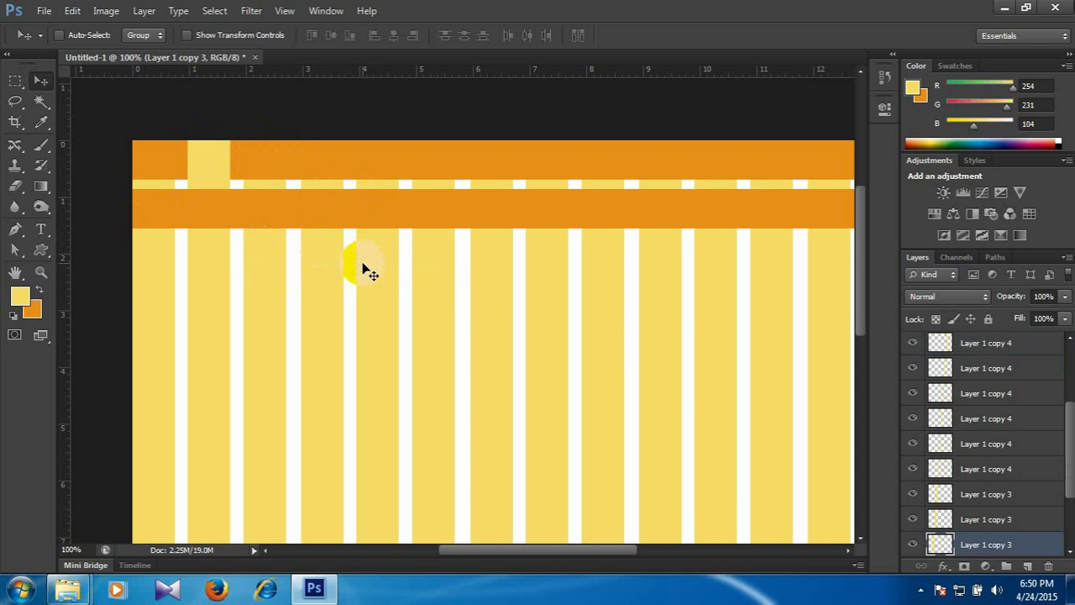
ctrl+click(939, 546)
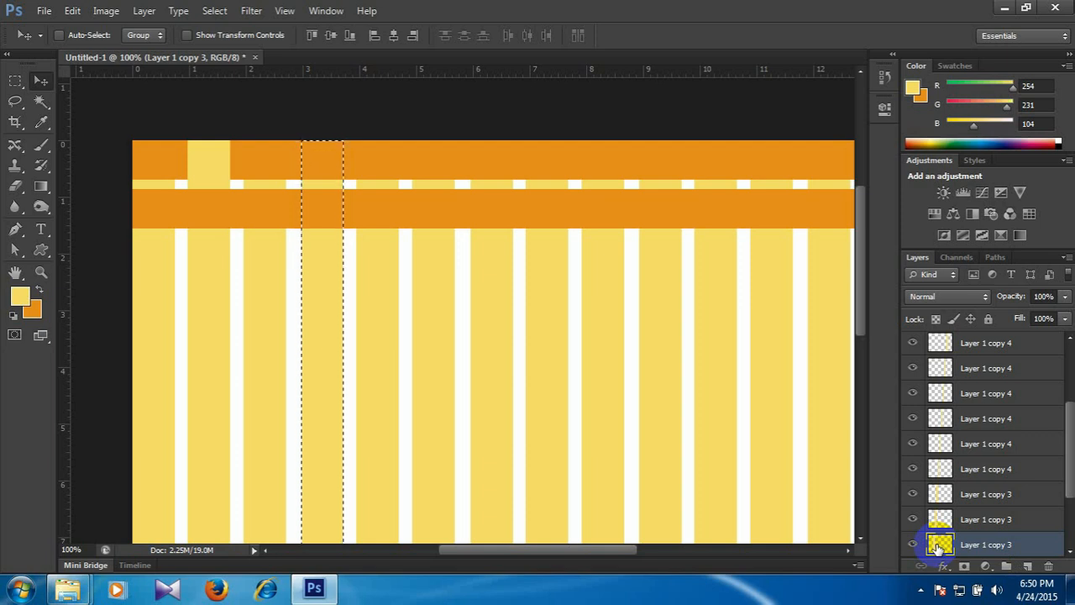
right_click(499, 160)
click(555, 170)
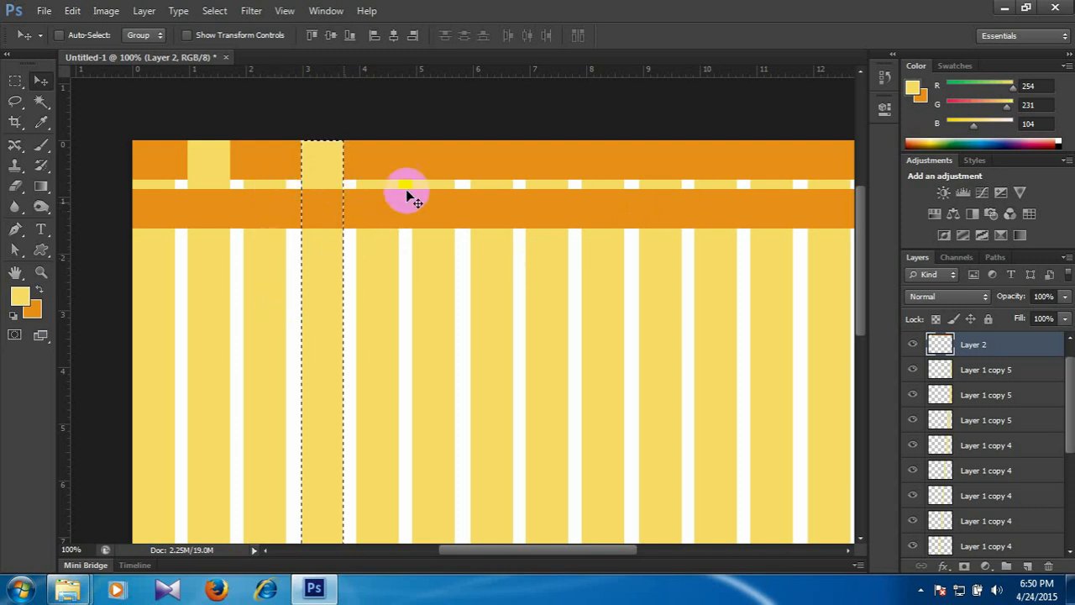
key(ctrl+d)
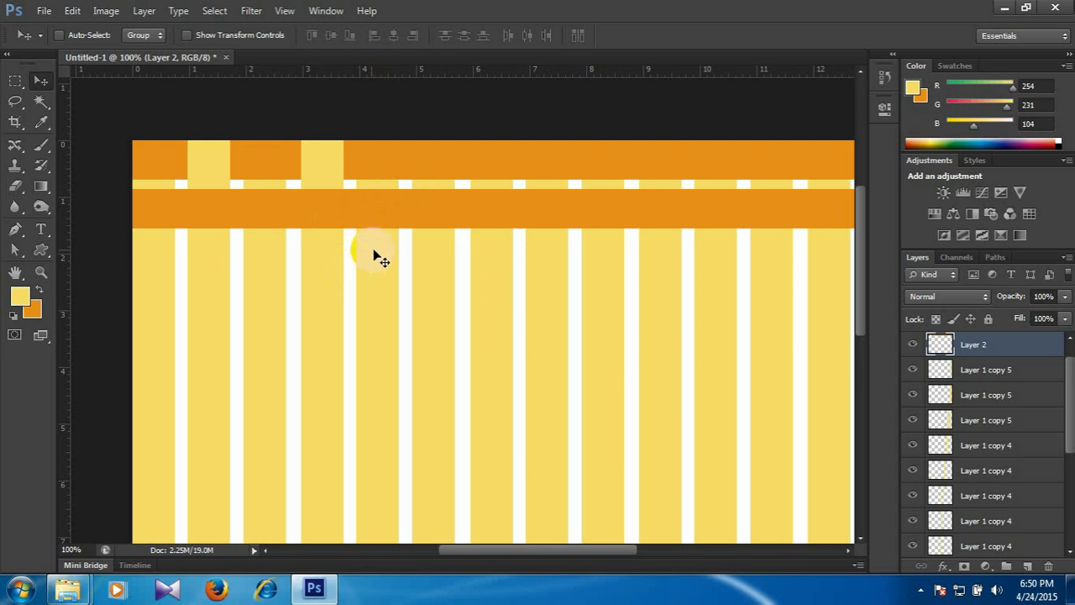
Load the sixth yellow stripe's outline (Layer 1 copy 3) as a selection, delete that area from the upper orange band on Layer 2 and deselect.
right_click(424, 259)
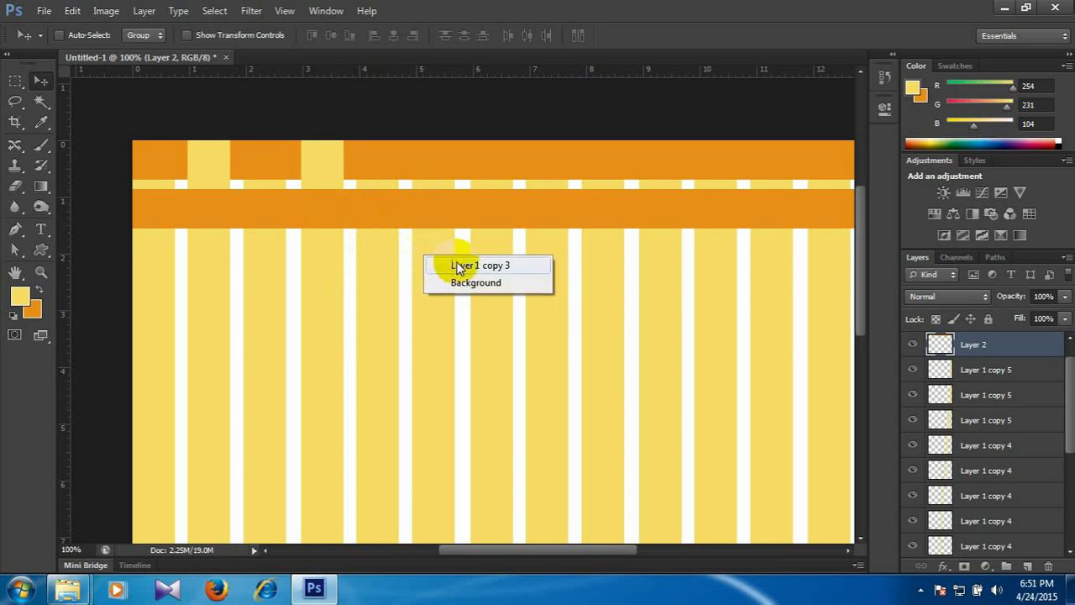
click(464, 266)
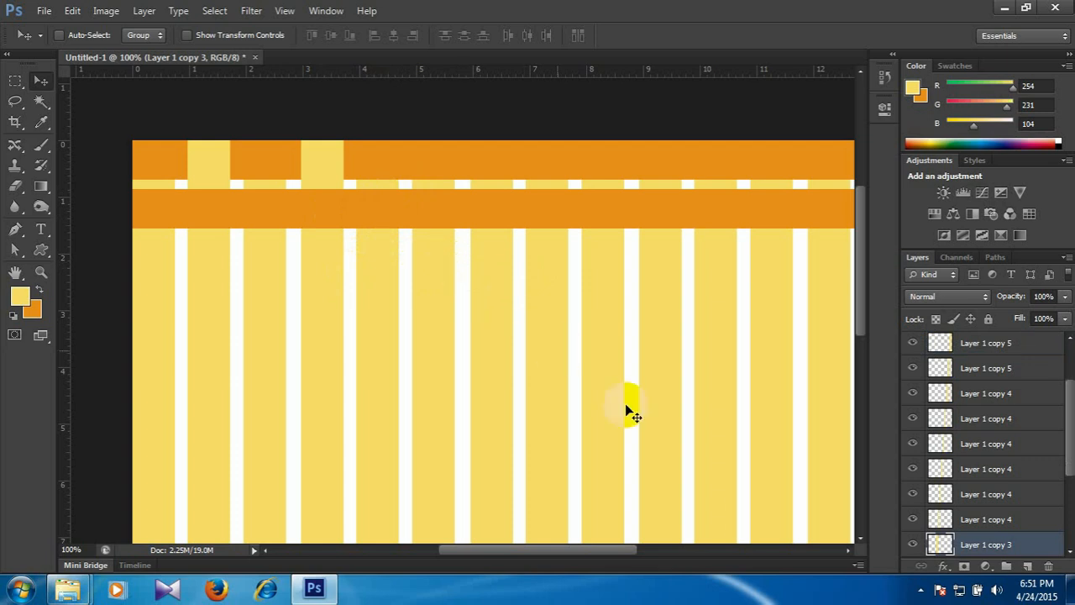
ctrl+click(941, 545)
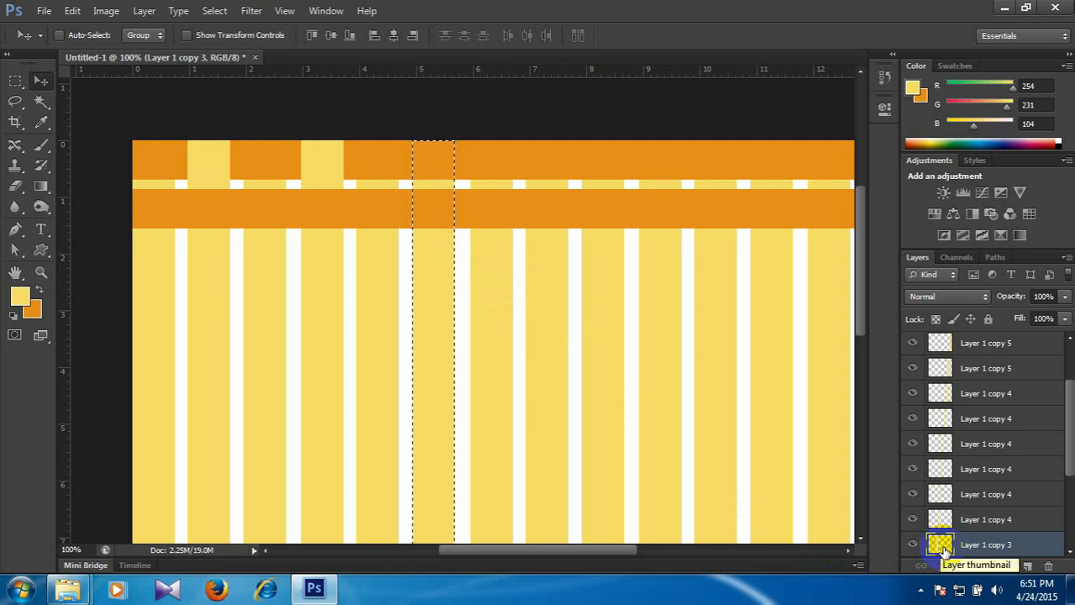
click(583, 164)
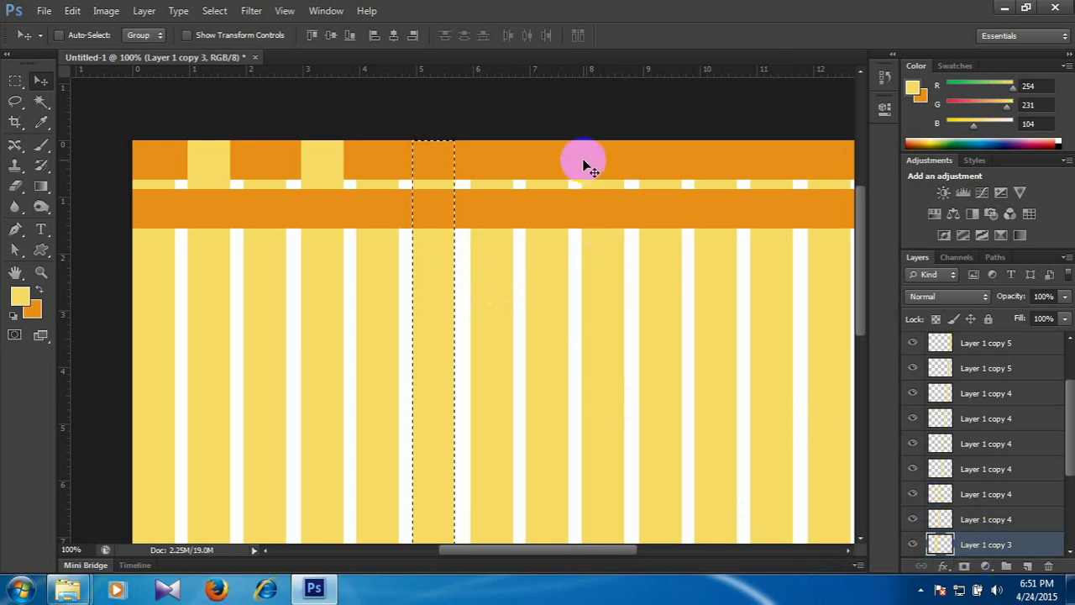
right_click(586, 166)
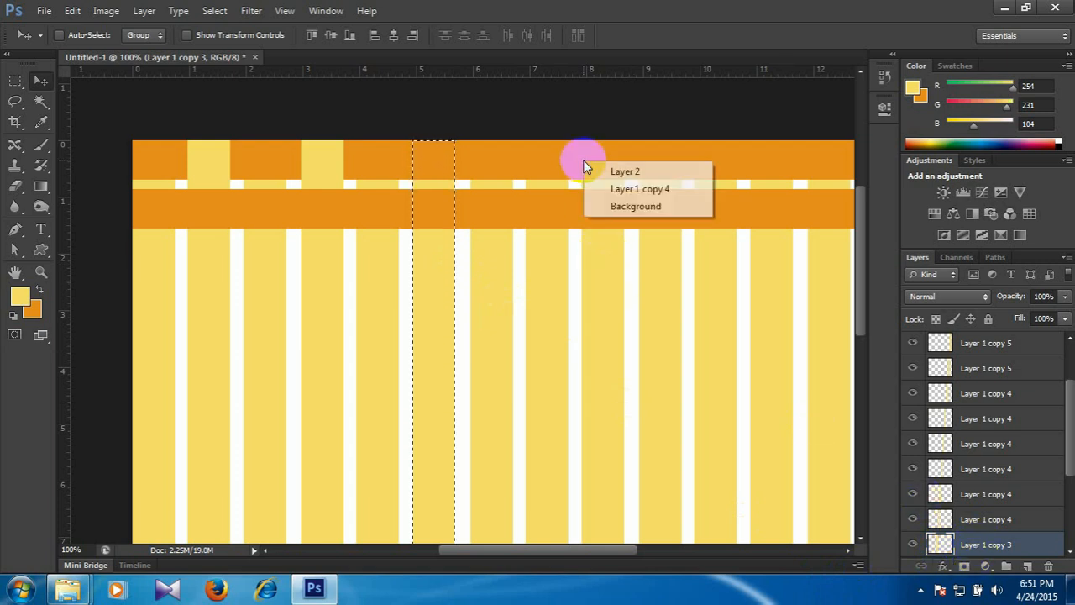
click(623, 171)
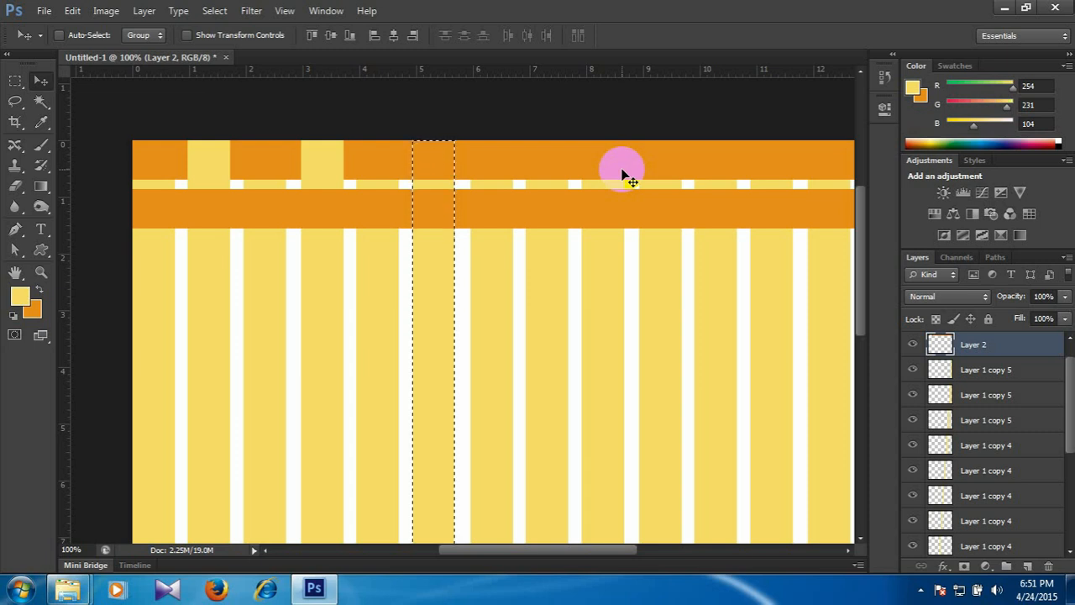
key(Delete)
key(ctrl+d)
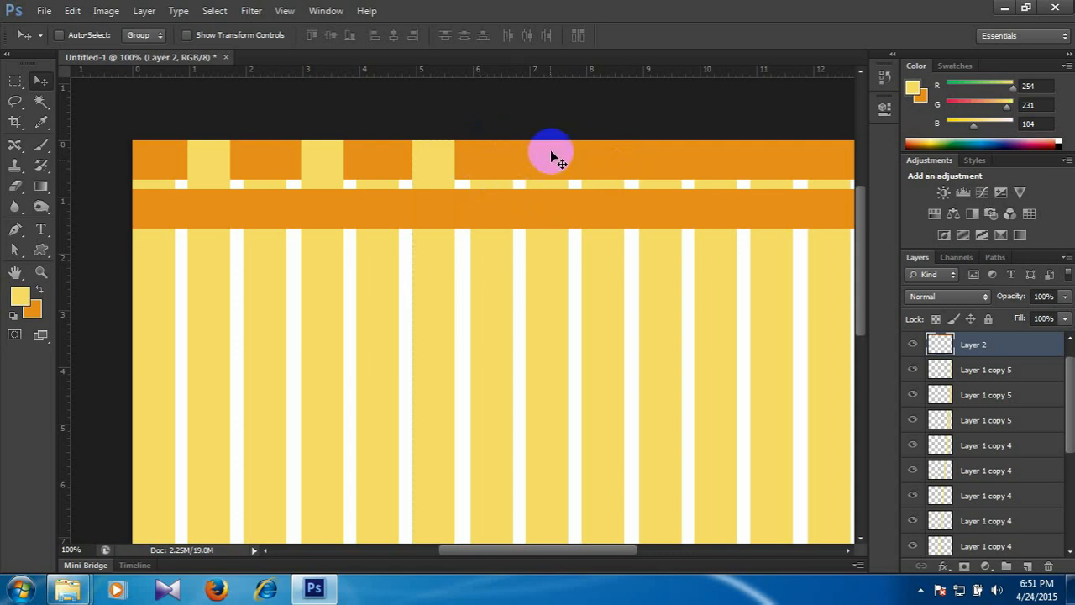
Load the eighth yellow stripe's outline as a selection, delete that area from the upper orange band on Layer 2 and deselect.
right_click(541, 286)
click(579, 294)
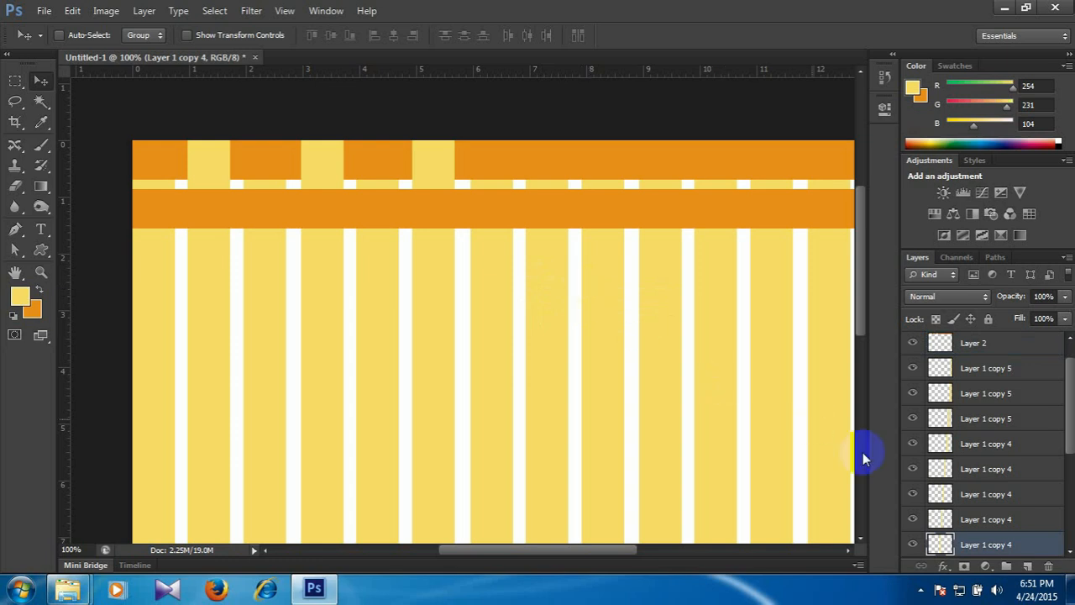
ctrl+click(941, 544)
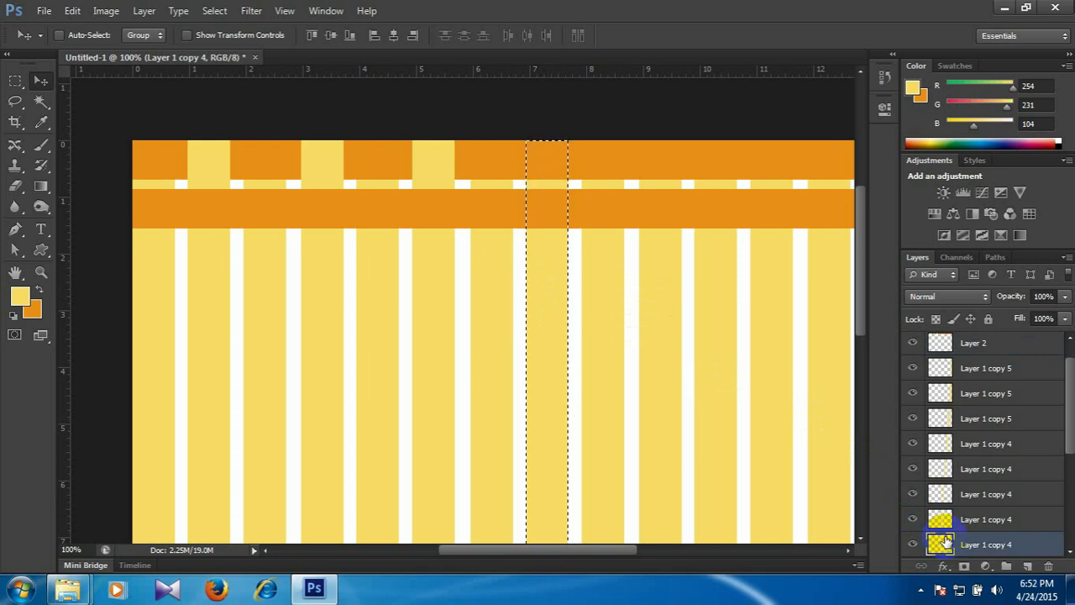
right_click(685, 163)
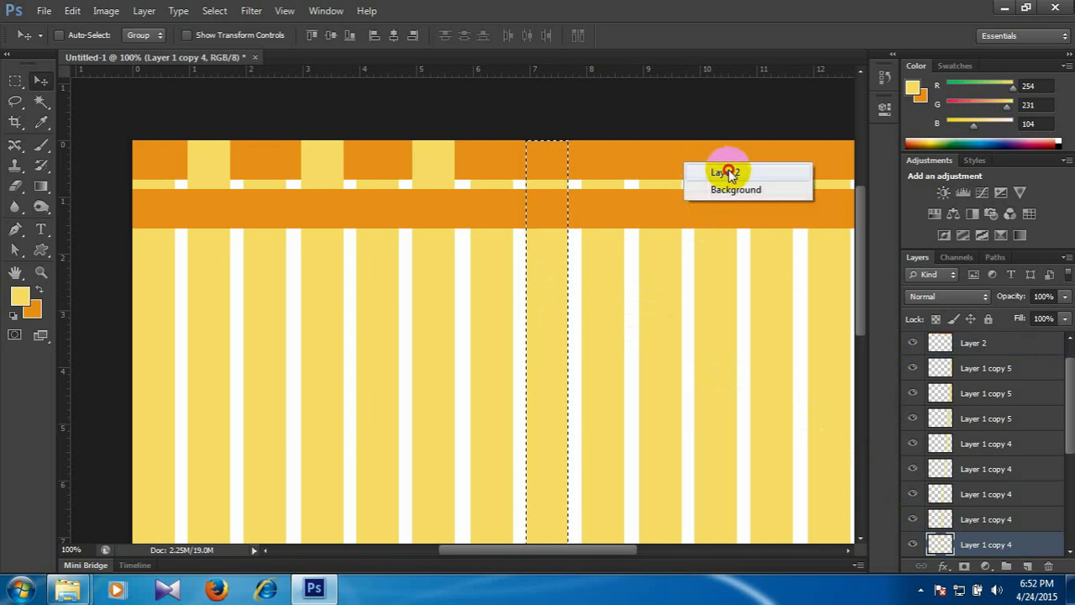
click(722, 170)
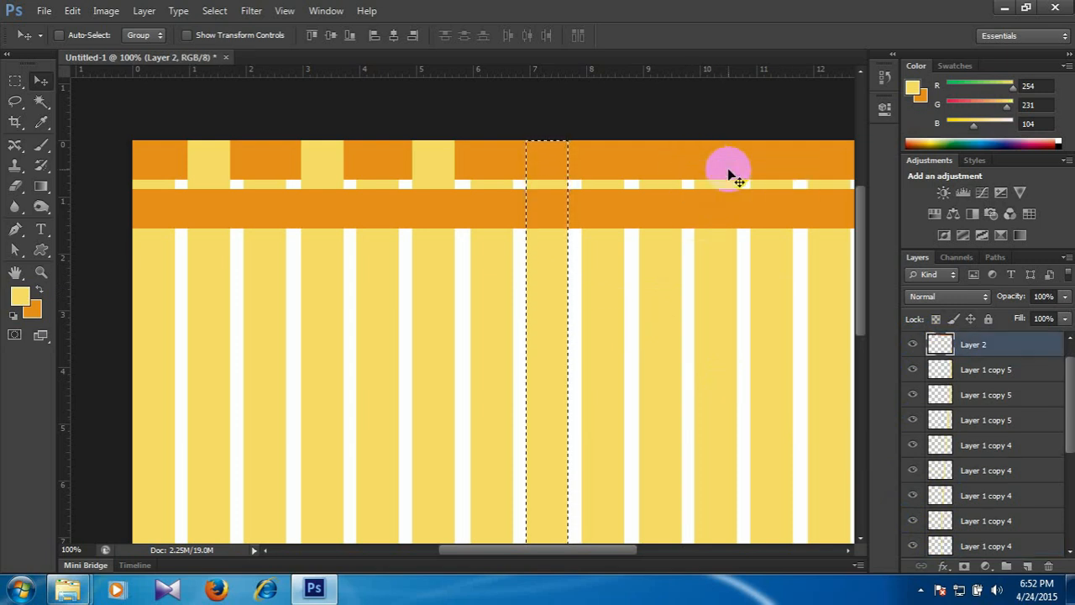
key(Delete)
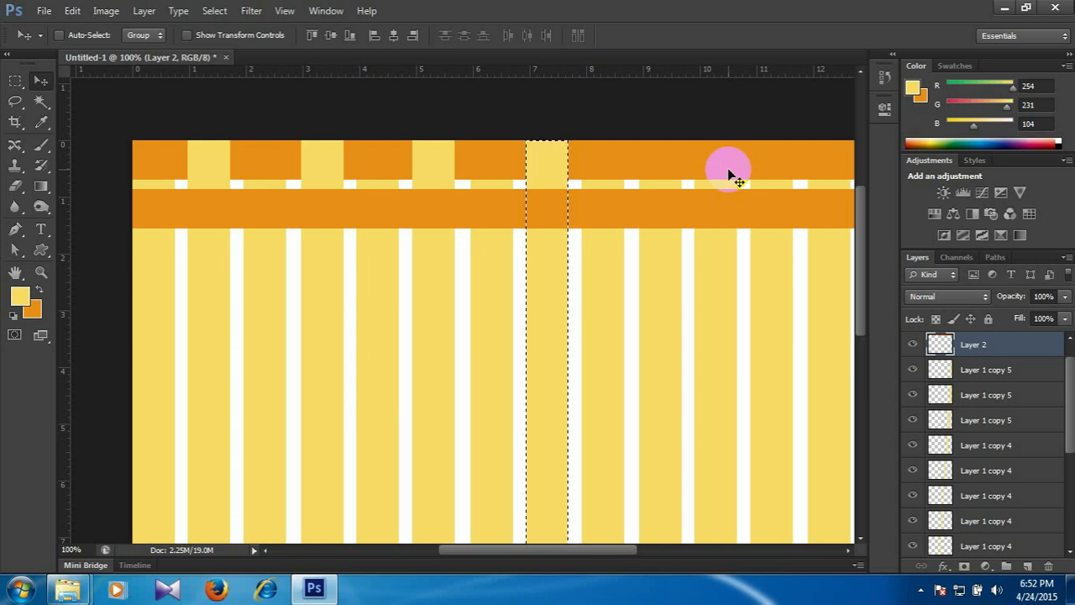
key(ctrl+d)
Load the tenth yellow stripe's outline as a selection, delete that area from the upper orange band on Layer 2 and deselect.
key(space)
drag(723, 219, 661, 206)
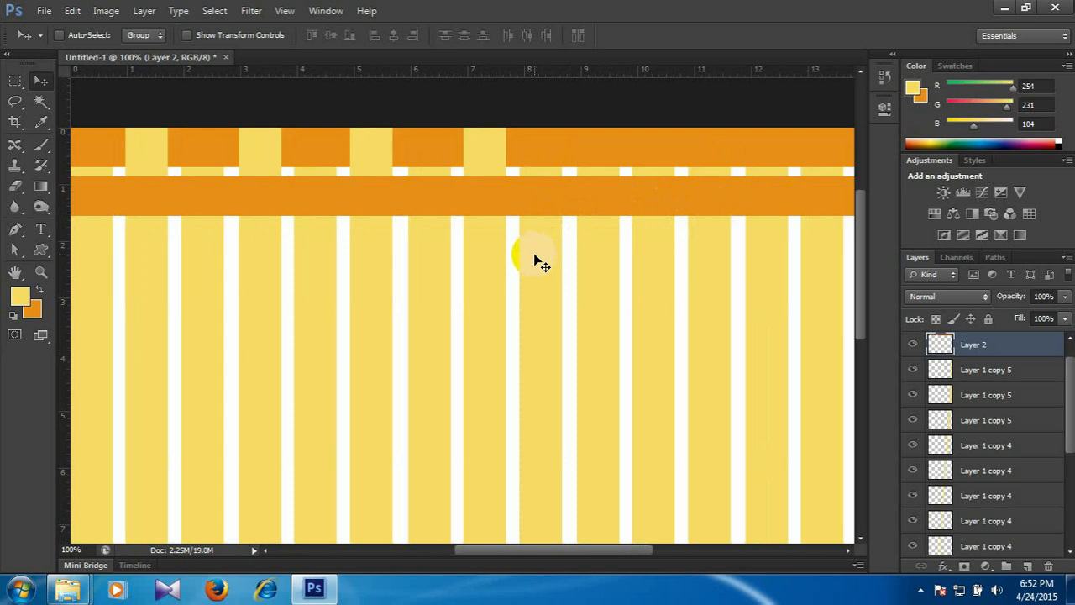
right_click(594, 254)
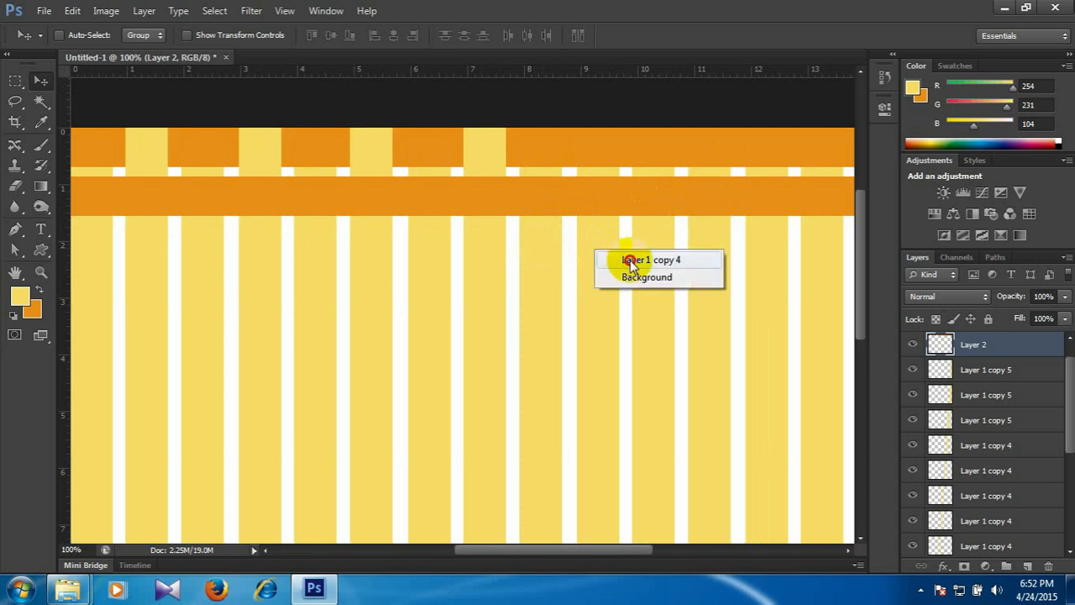
click(632, 262)
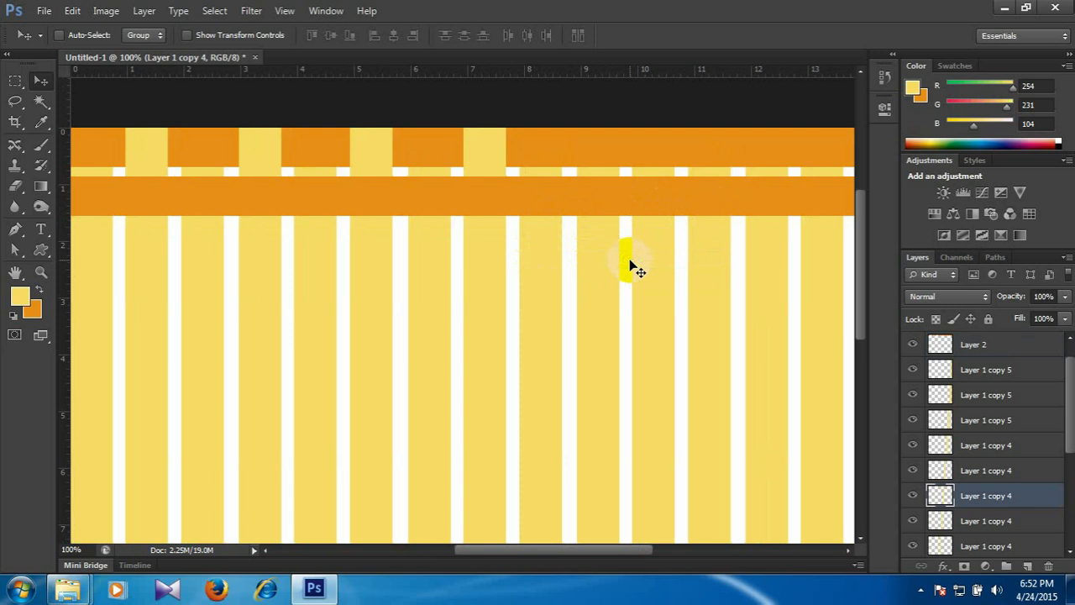
ctrl+click(939, 497)
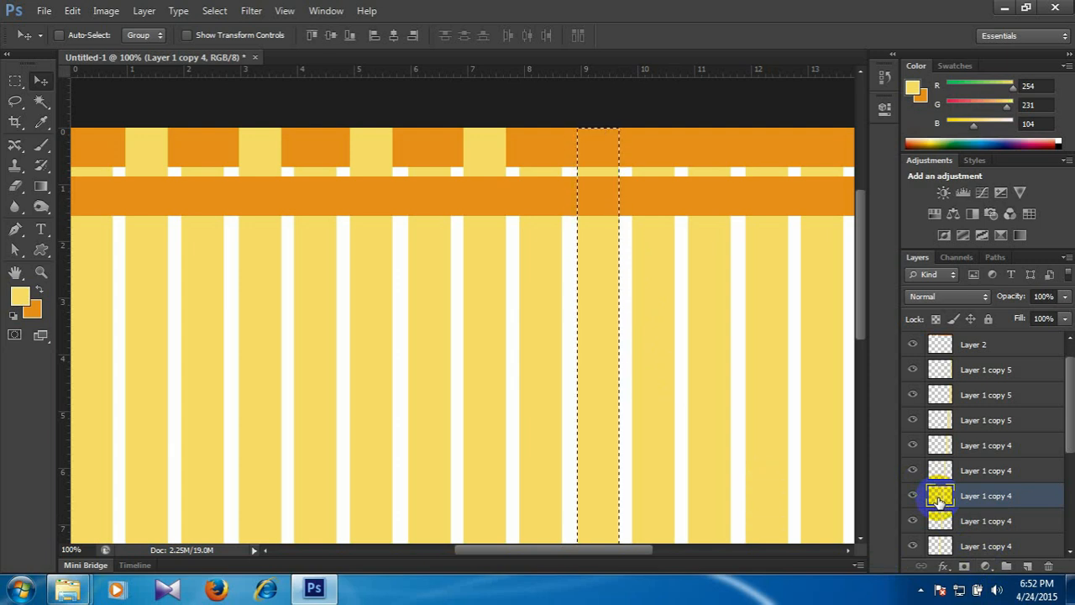
right_click(739, 158)
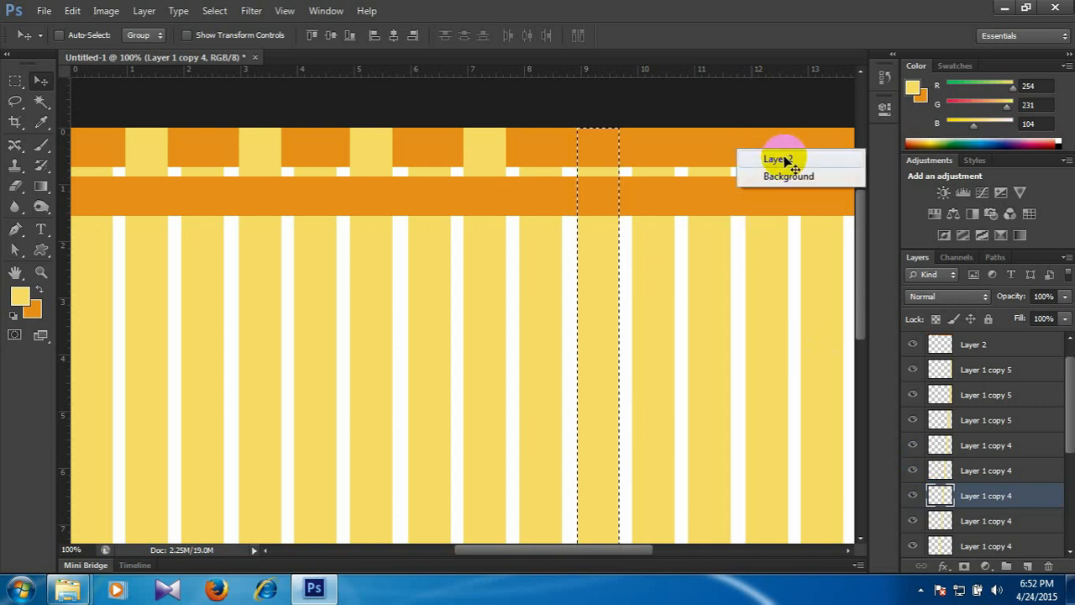
click(777, 160)
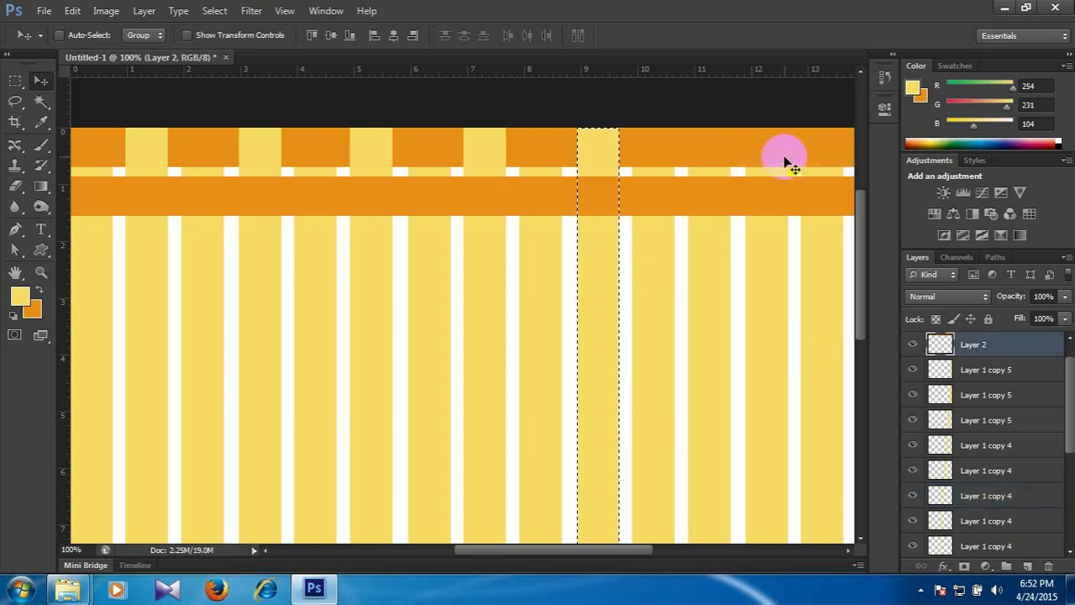
key(ctrl+d)
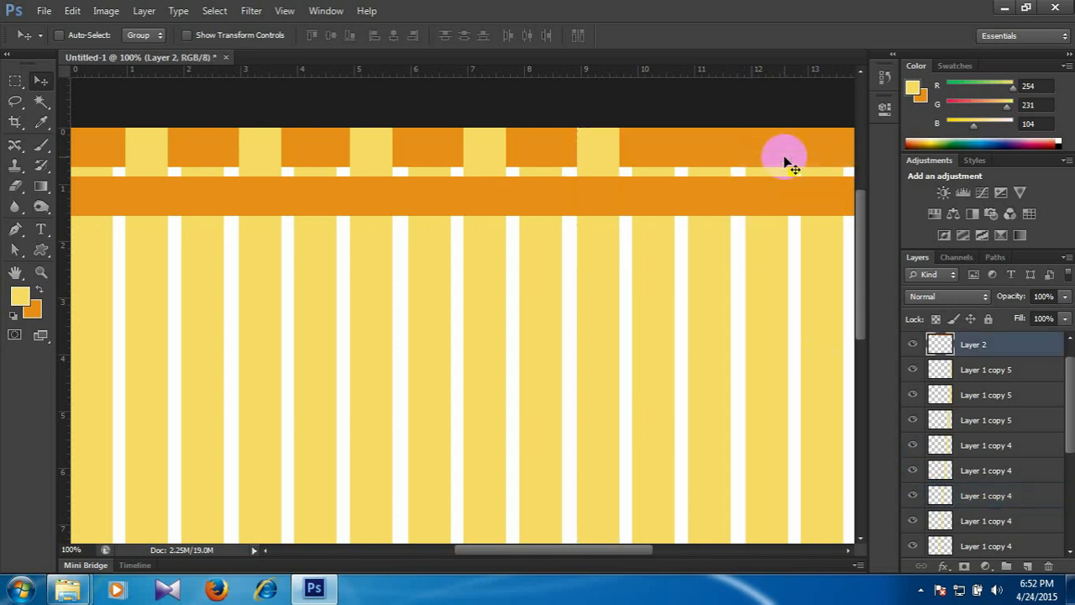
Load the twelfth yellow stripe's outline as a selection, delete that area from the upper orange band on Layer 2 and deselect.
drag(735, 185, 681, 185)
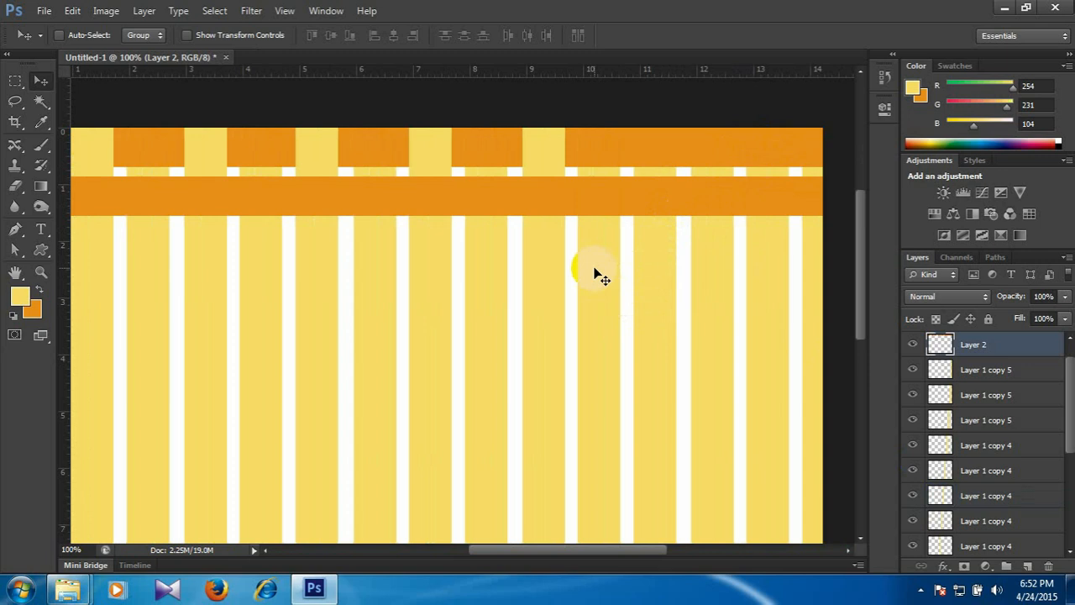
right_click(661, 278)
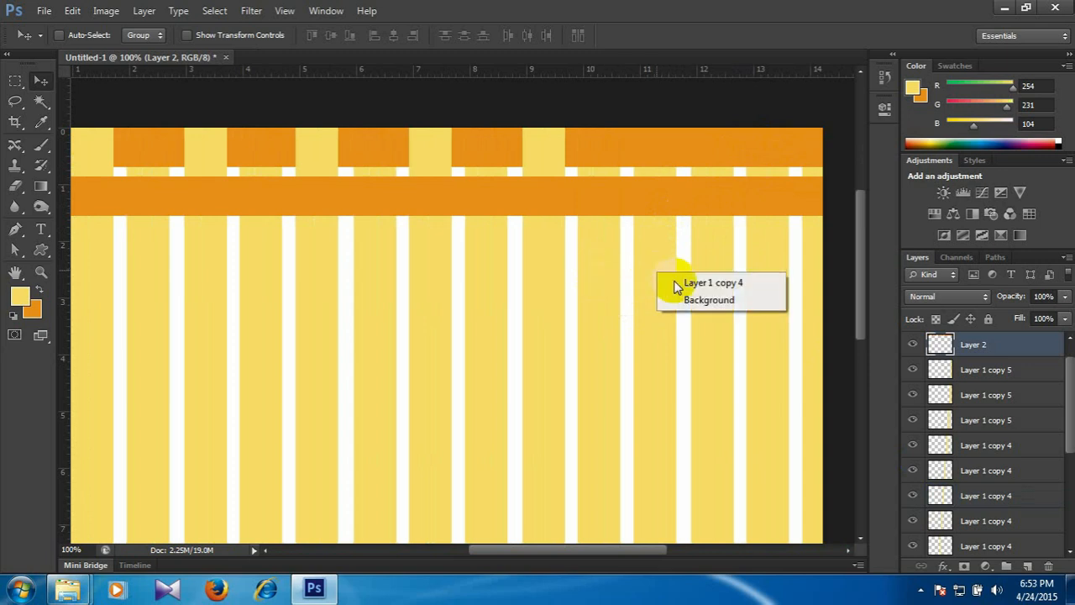
click(702, 284)
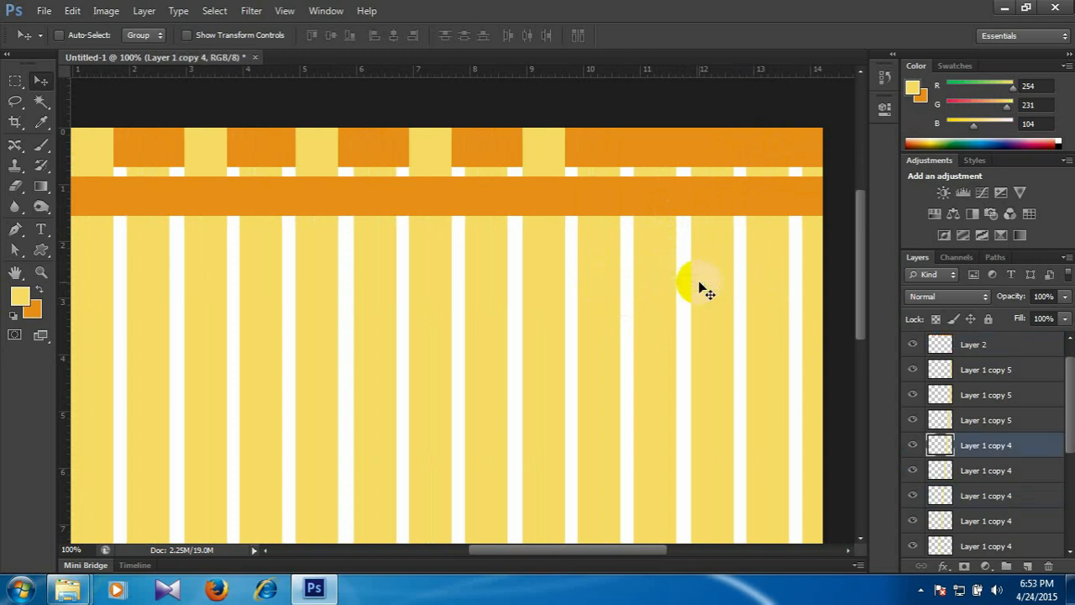
ctrl+click(940, 445)
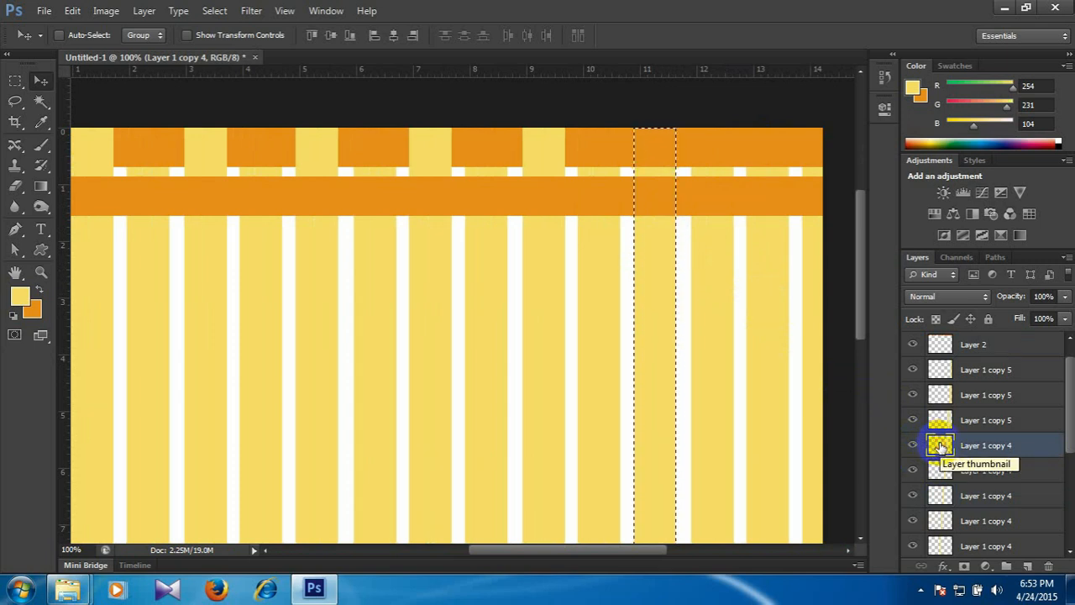
right_click(722, 146)
click(773, 158)
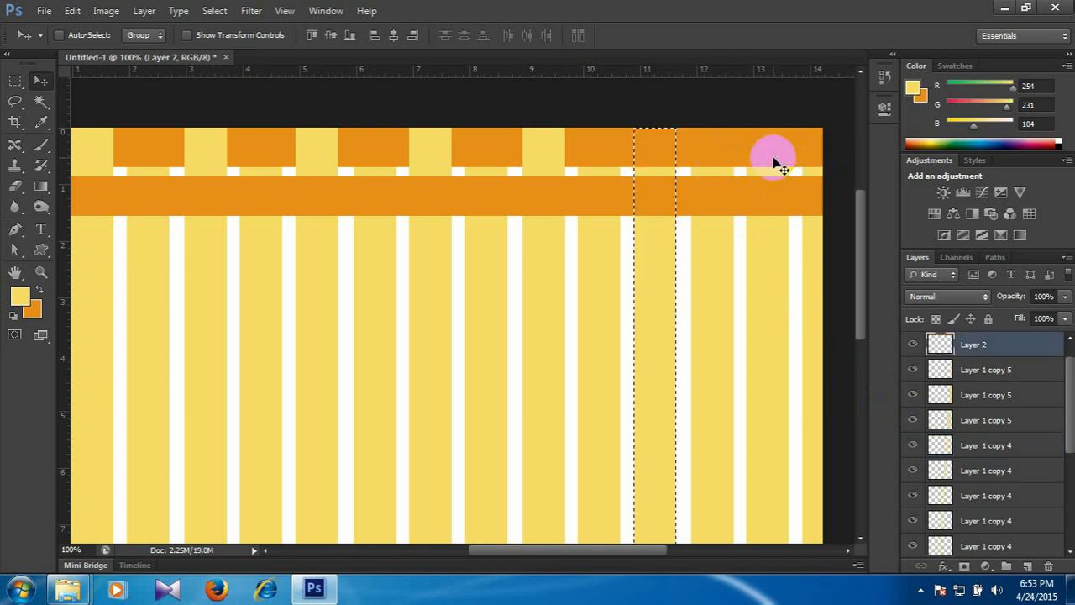
key(Delete)
key(ctrl+d)
Load the fourteenth yellow stripe's outline as a selection, delete that area from the upper orange band on Layer 2 and deselect.
drag(750, 200, 667, 201)
right_click(682, 264)
click(714, 270)
ctrl+click(940, 395)
right_click(630, 152)
click(670, 161)
key(Delete)
key(ctrl+d)
Load the first yellow stripe's outline (Layer 1) as a selection, delete that area from the lower orange band on Layer 2 copy and deselect.
scroll(495, 313, left, 5)
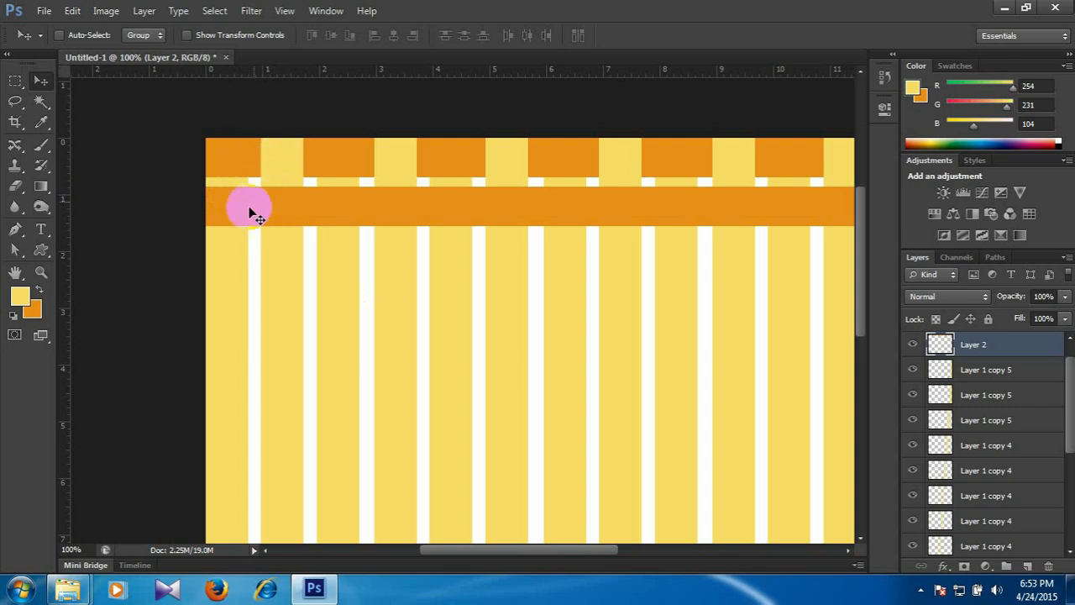
right_click(222, 266)
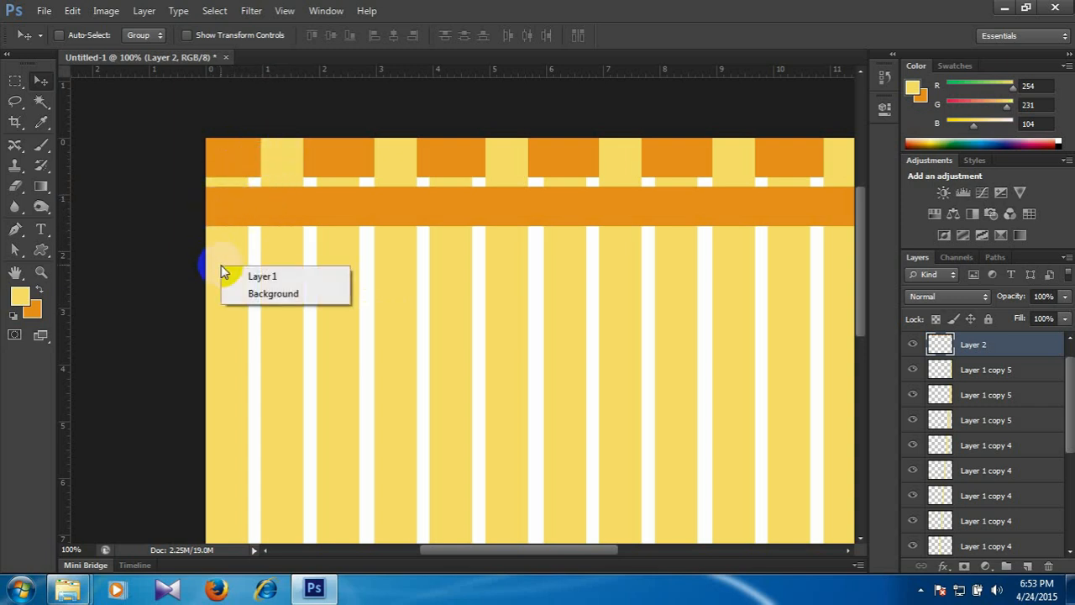
click(257, 277)
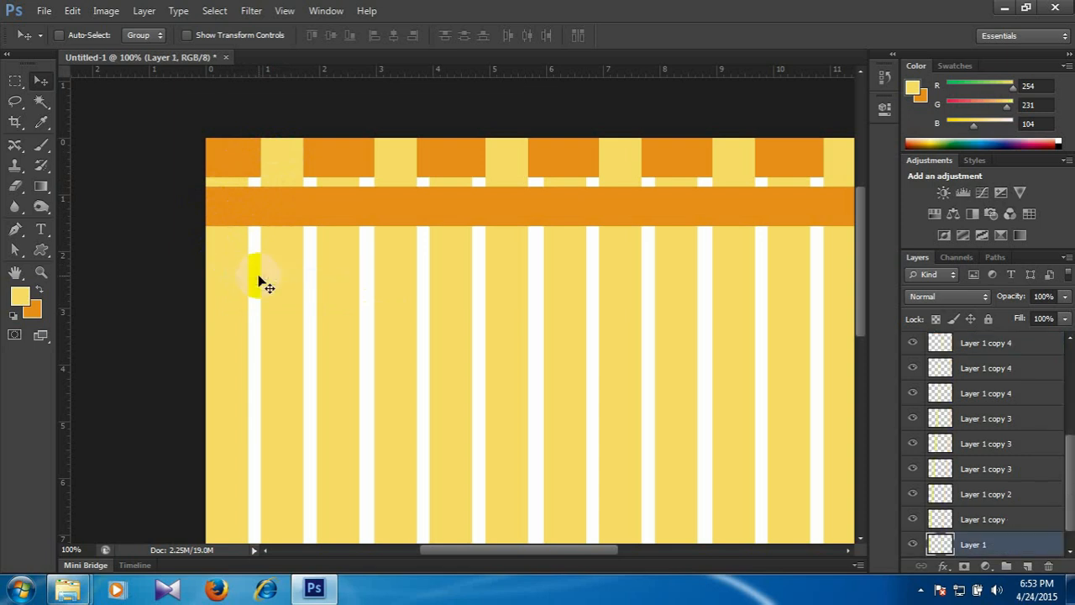
ctrl+click(939, 545)
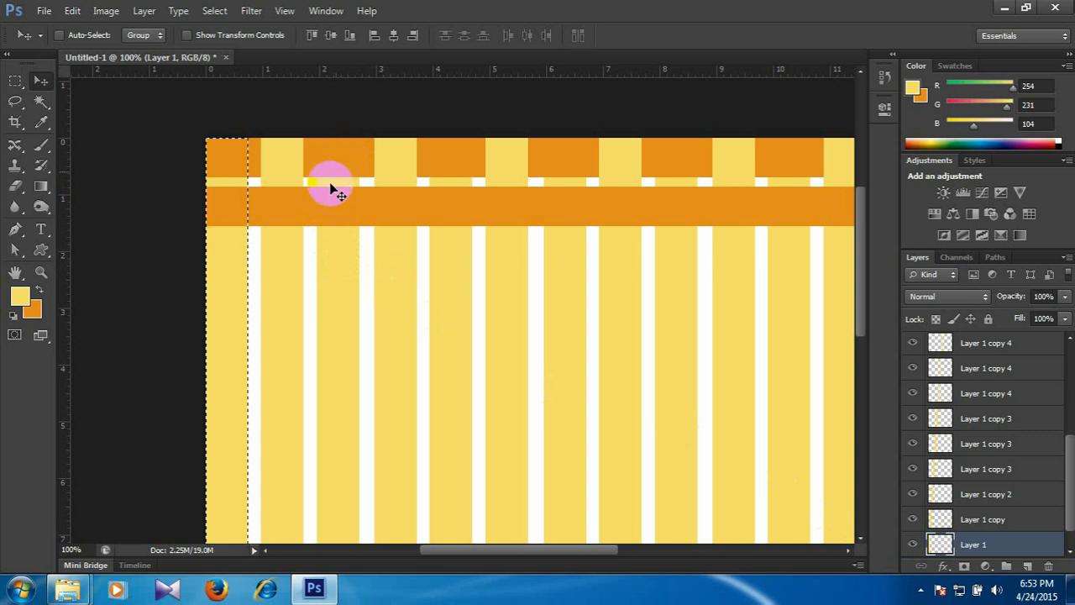
right_click(351, 210)
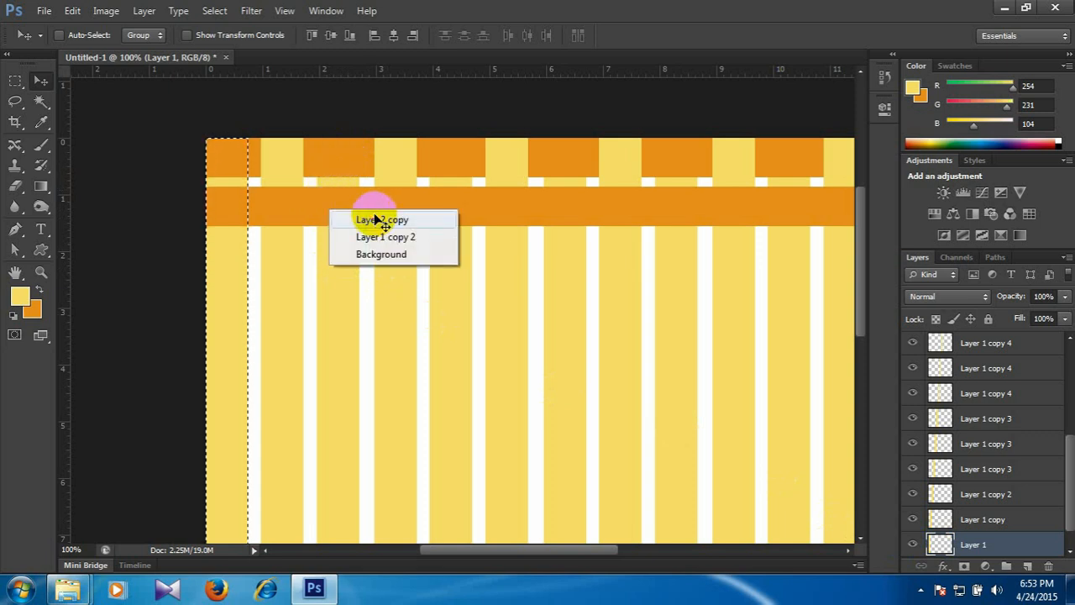
click(374, 217)
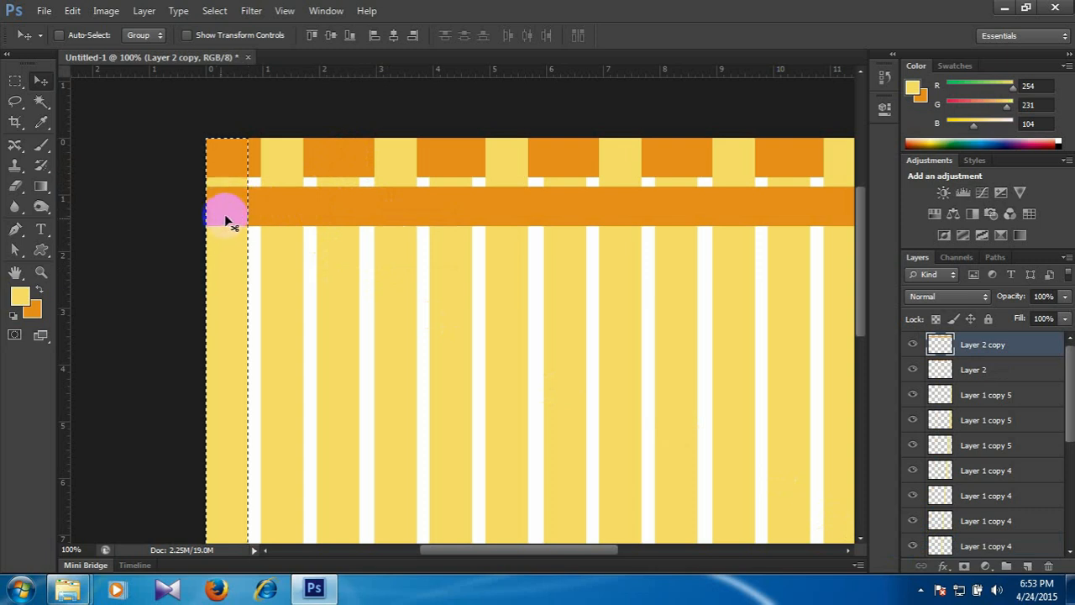
key(Delete)
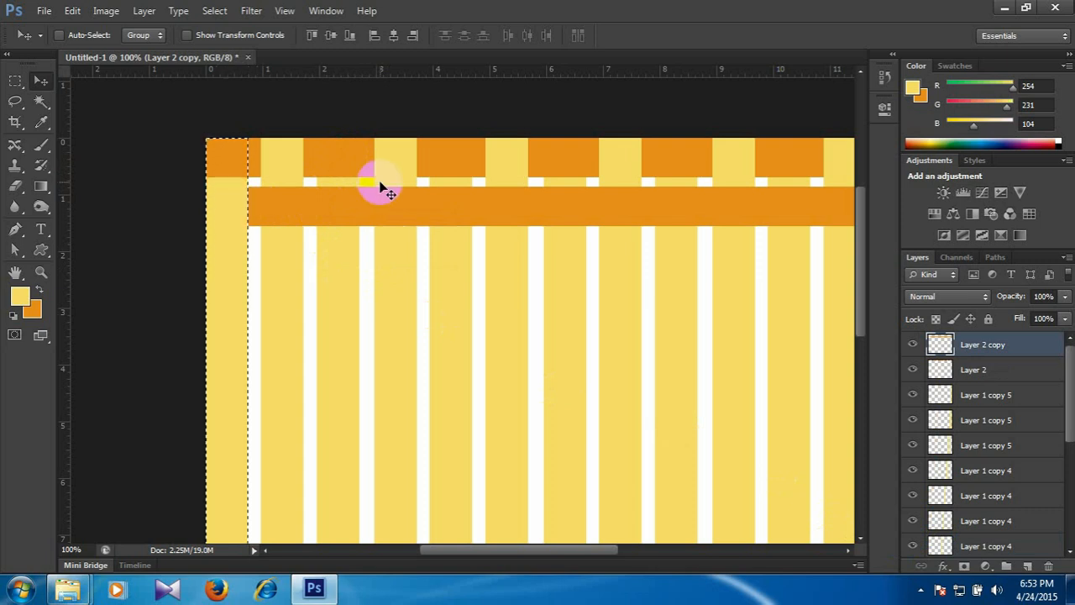
key(ctrl+d)
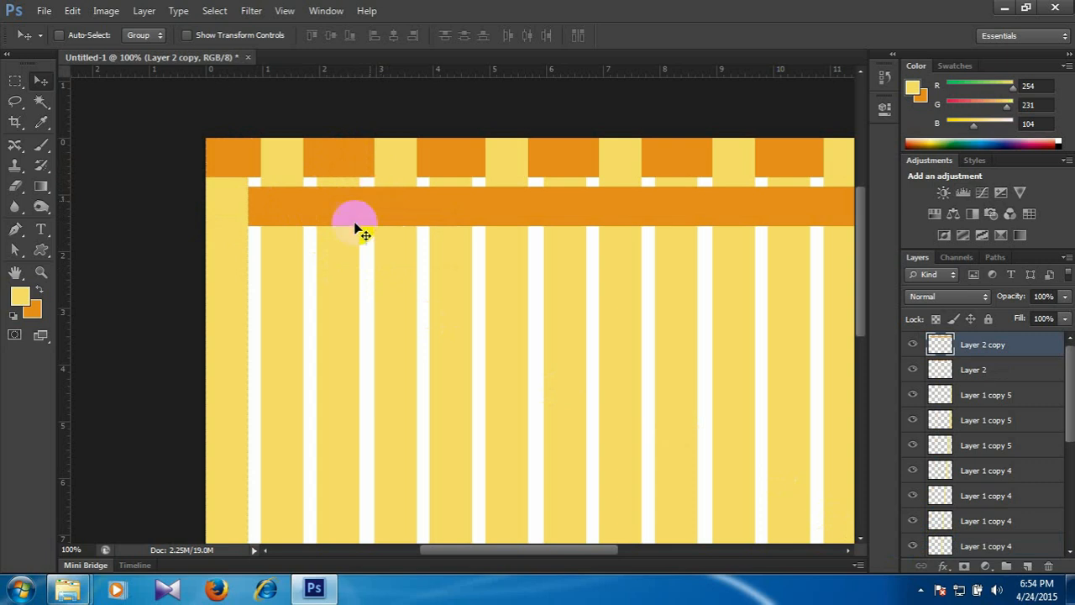
Load the third yellow stripe's outline (Layer 1 copy 2) as a selection, delete that area from the lower orange band on Layer 2 copy and deselect.
right_click(333, 266)
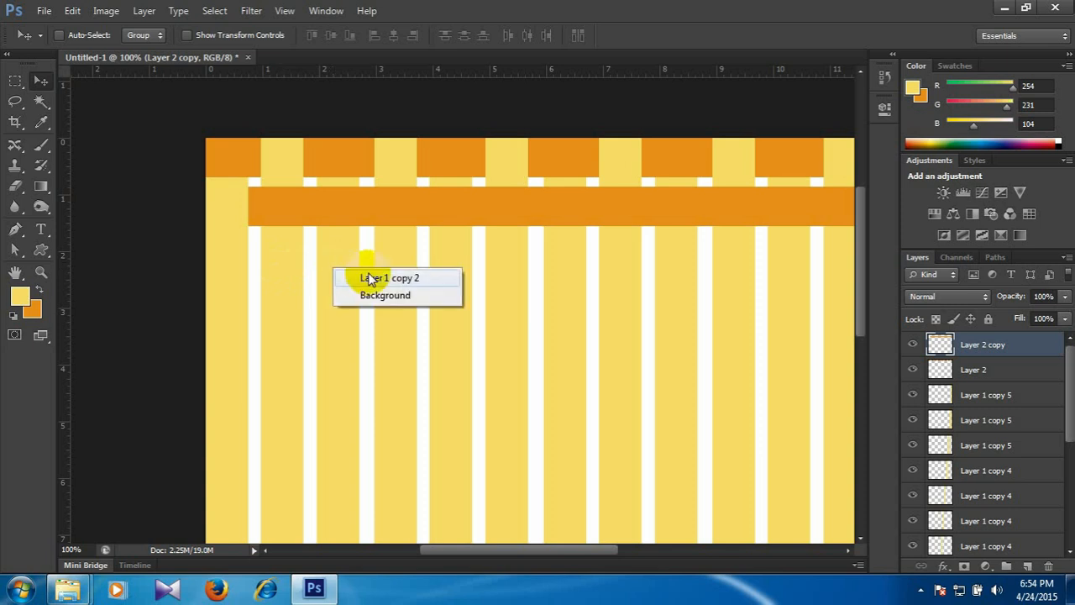
click(370, 279)
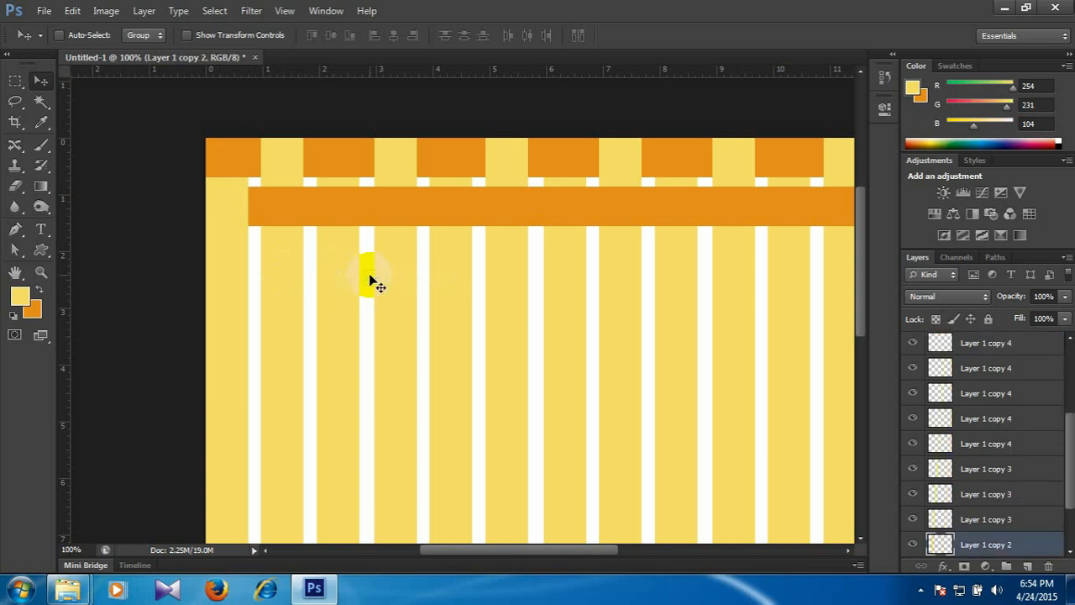
ctrl+click(940, 545)
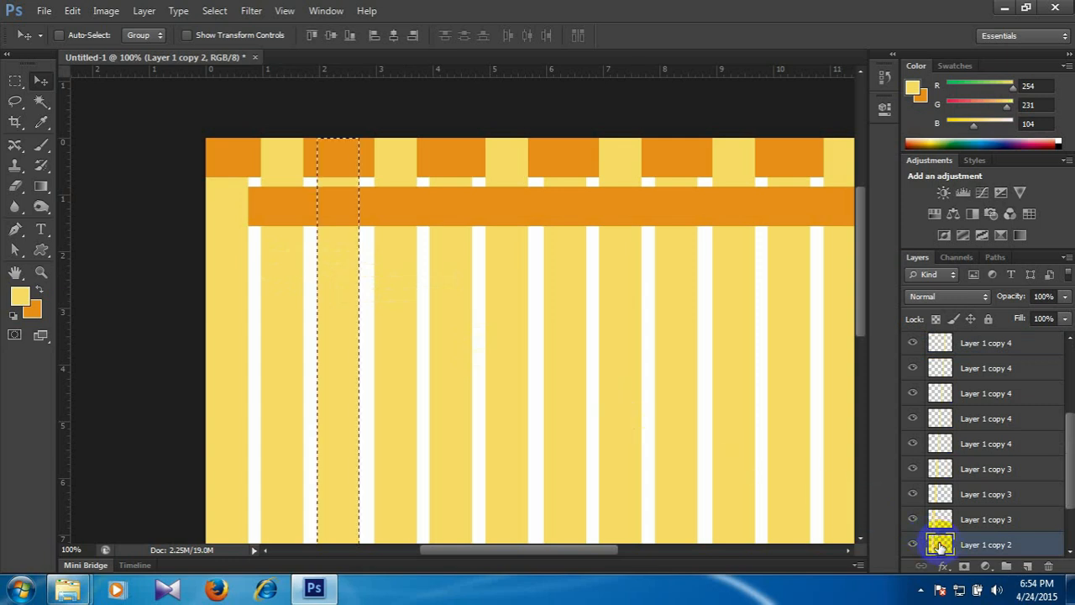
right_click(429, 216)
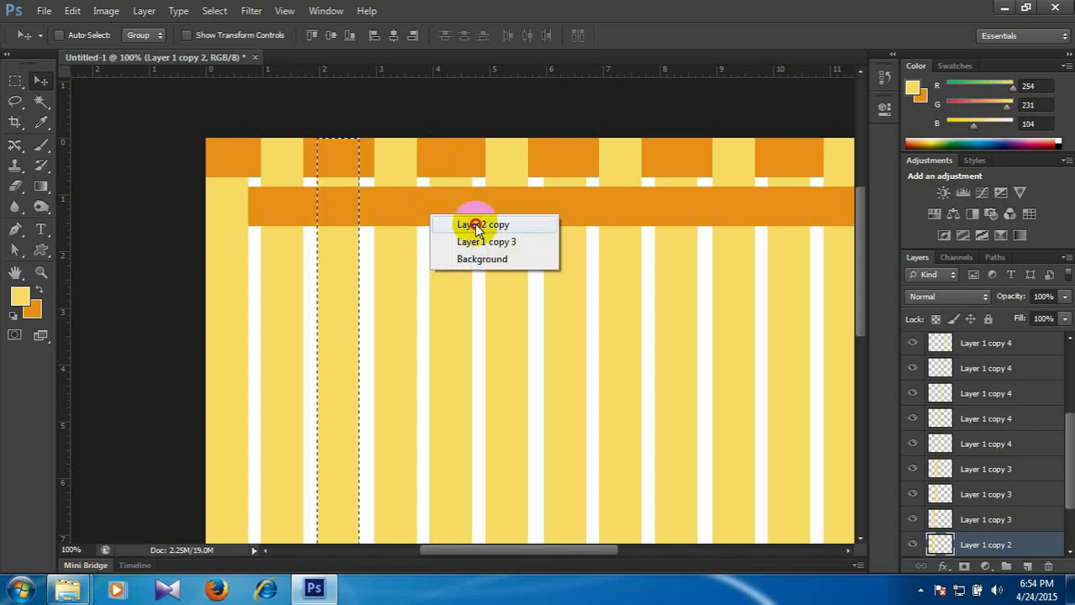
click(474, 224)
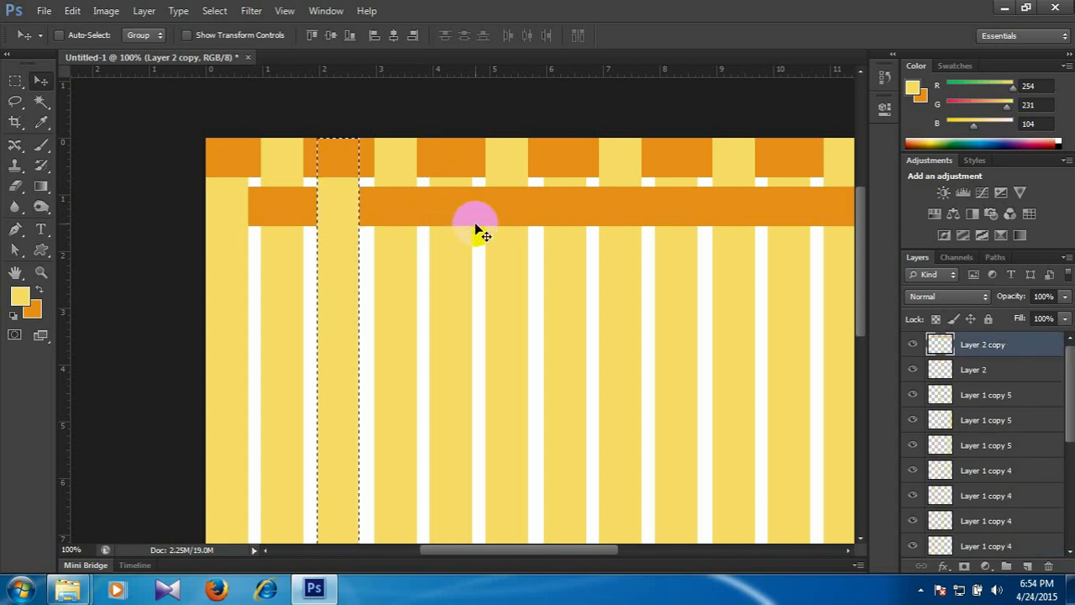
key(ctrl+d)
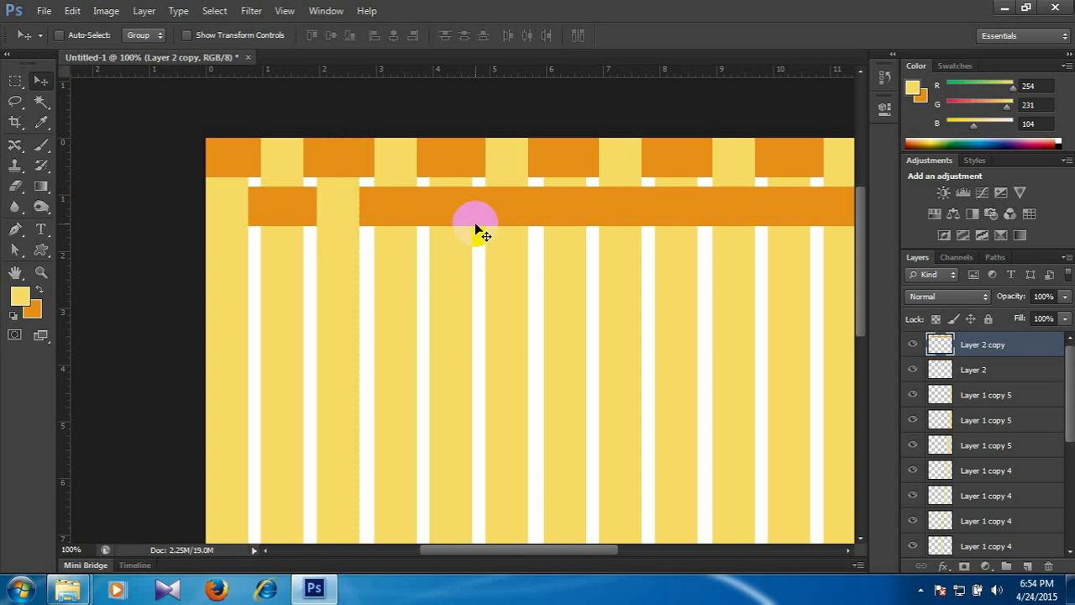
Load the fifth yellow stripe's outline (Layer 1 copy 3) as a selection, delete that area from the lower orange band on Layer 2 copy and deselect.
right_click(462, 268)
click(479, 268)
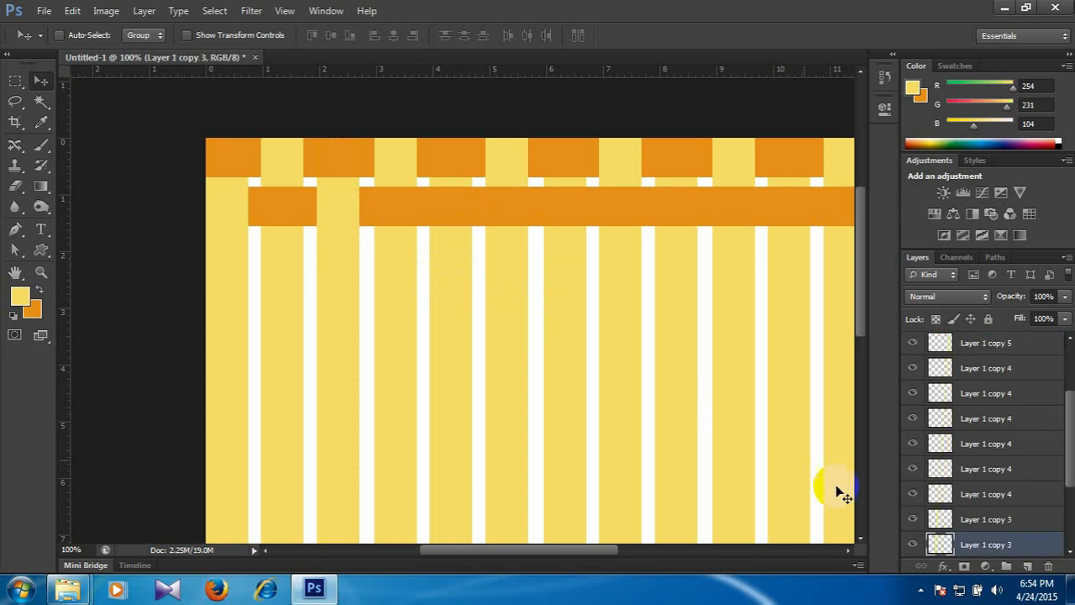
ctrl+click(939, 544)
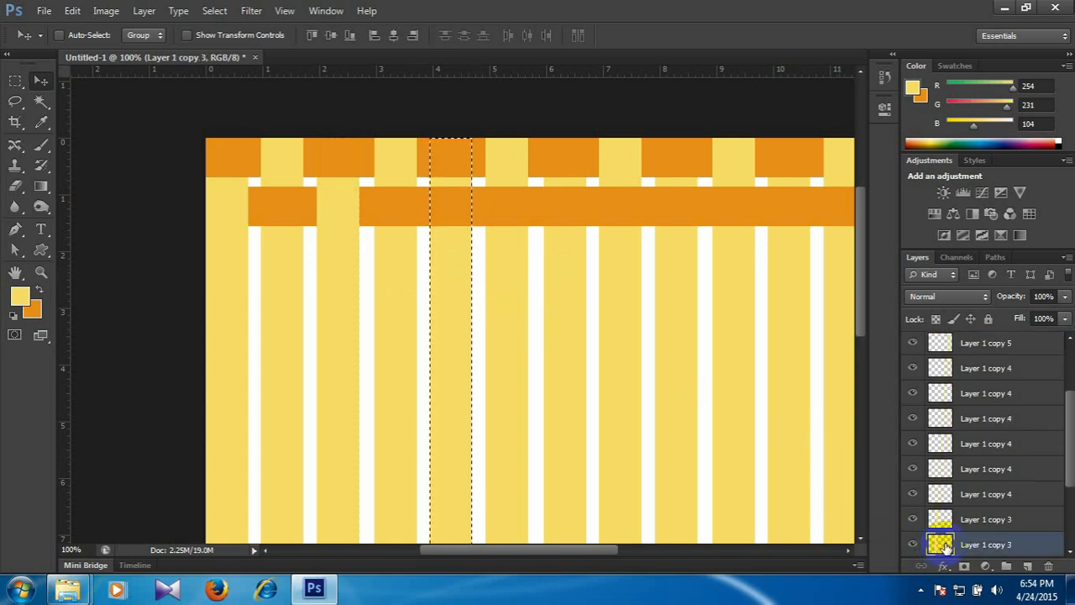
right_click(538, 215)
click(576, 221)
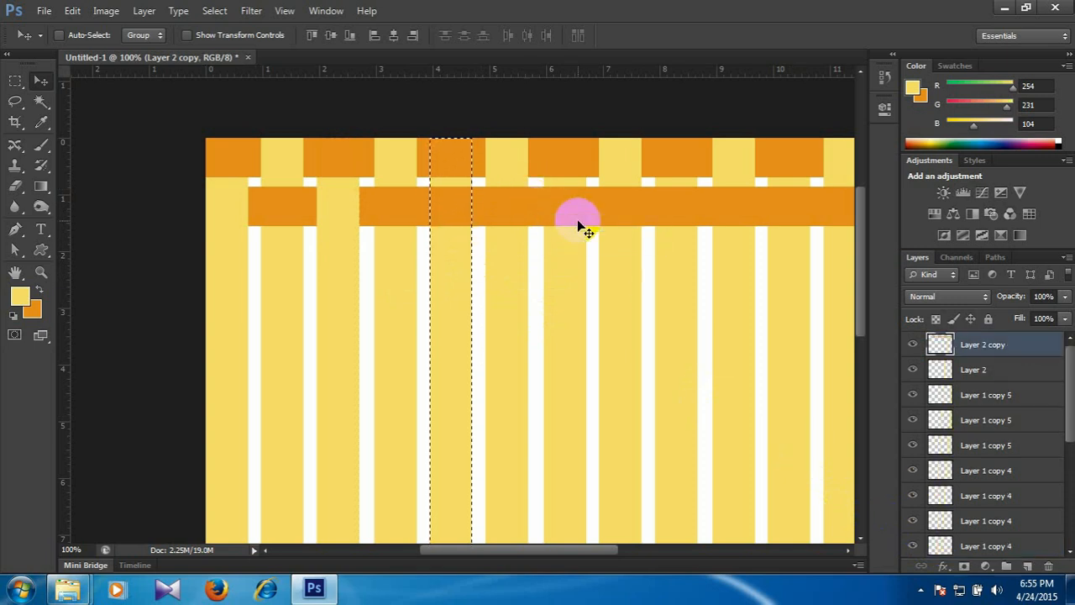
key(Delete)
key(ctrl+d)
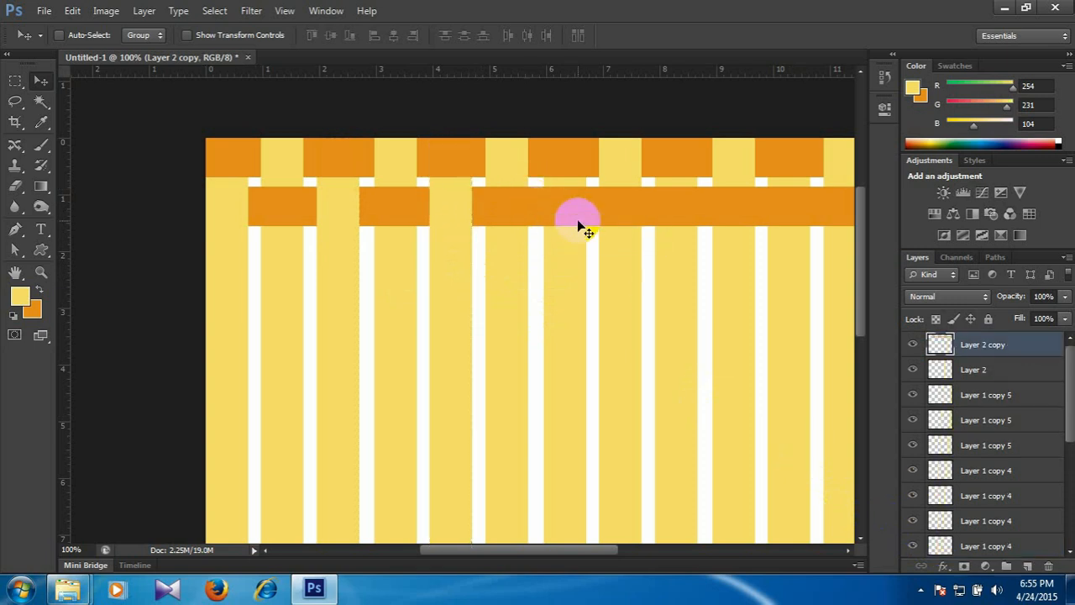
Load the seventh yellow stripe's outline as a selection, delete that area from the lower orange band on Layer 2 copy and deselect.
right_click(558, 277)
click(617, 287)
ctrl+click(940, 545)
right_click(650, 203)
click(699, 215)
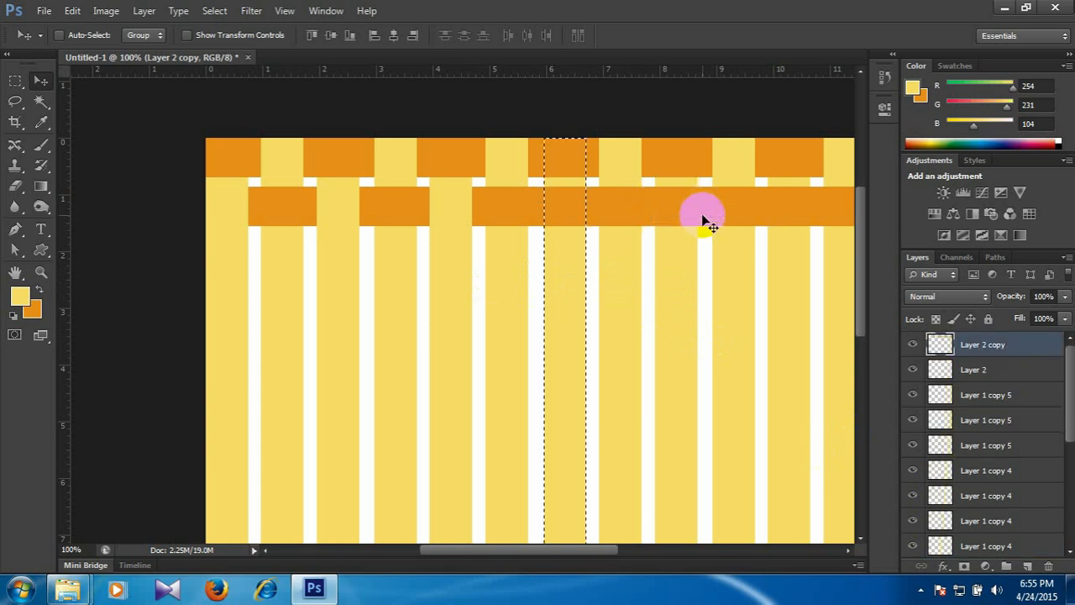
key(Delete)
key(ctrl+d)
Load the ninth yellow stripe's outline (Layer 1 copy 4) as a selection, delete that area from the lower orange band on Layer 2 copy and deselect.
drag(627, 265, 603, 262)
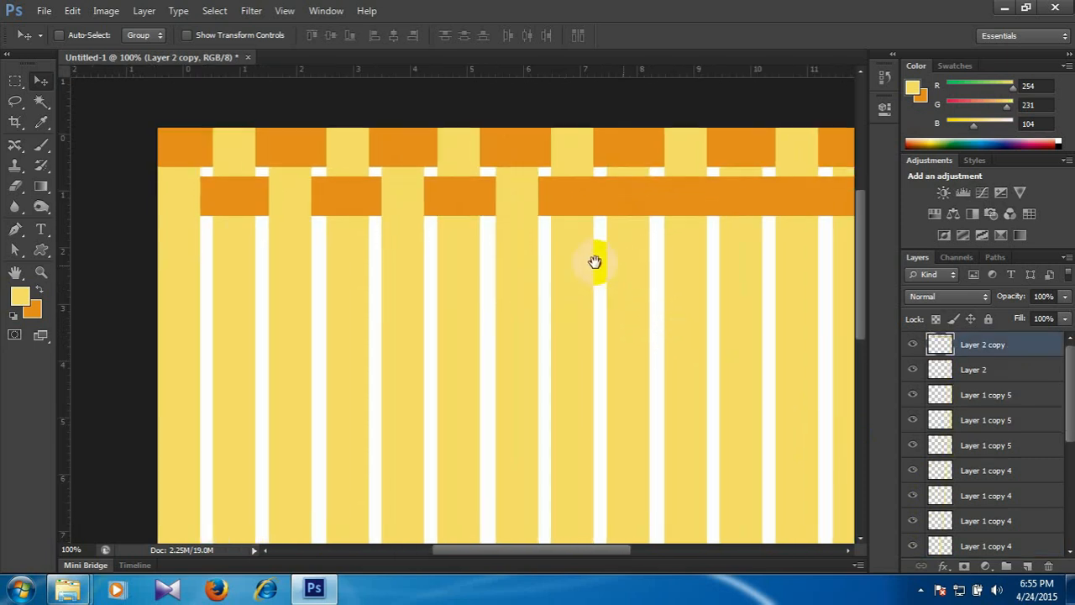
right_click(605, 279)
click(636, 287)
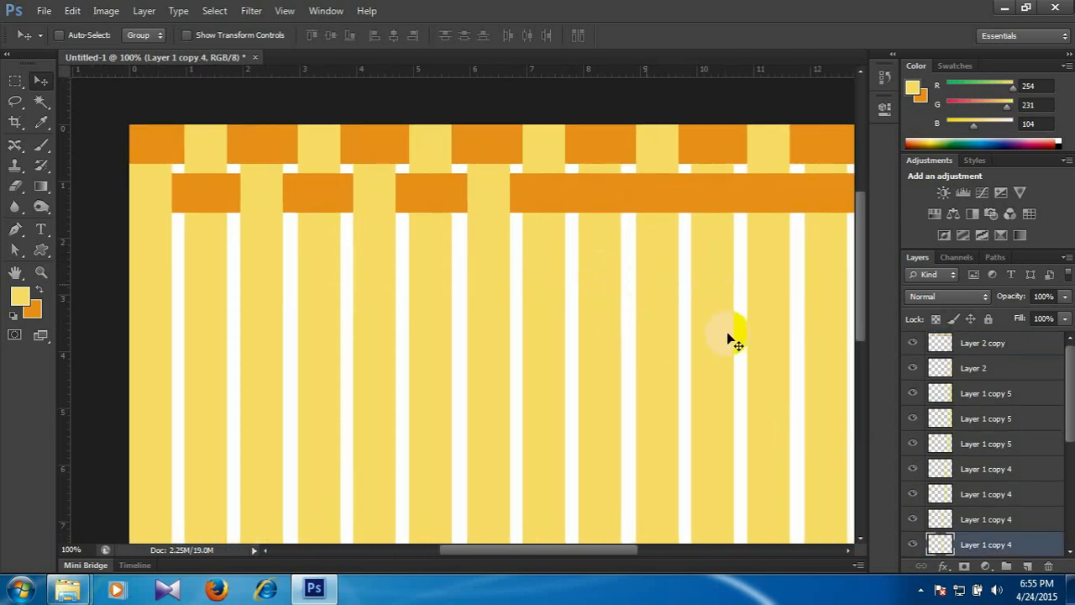
ctrl+click(939, 544)
right_click(718, 193)
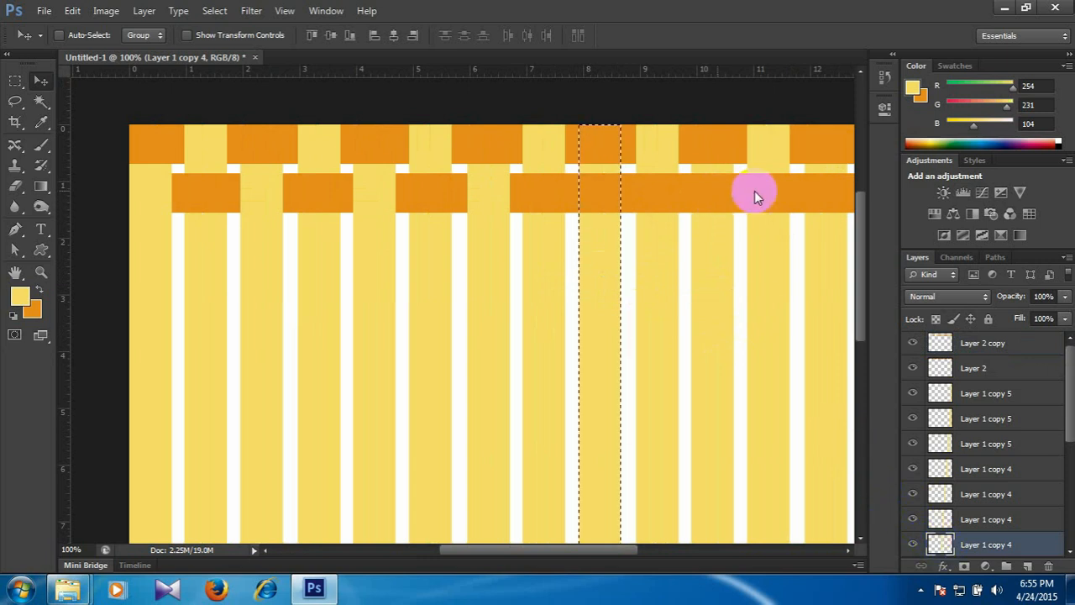
click(753, 204)
key(Delete)
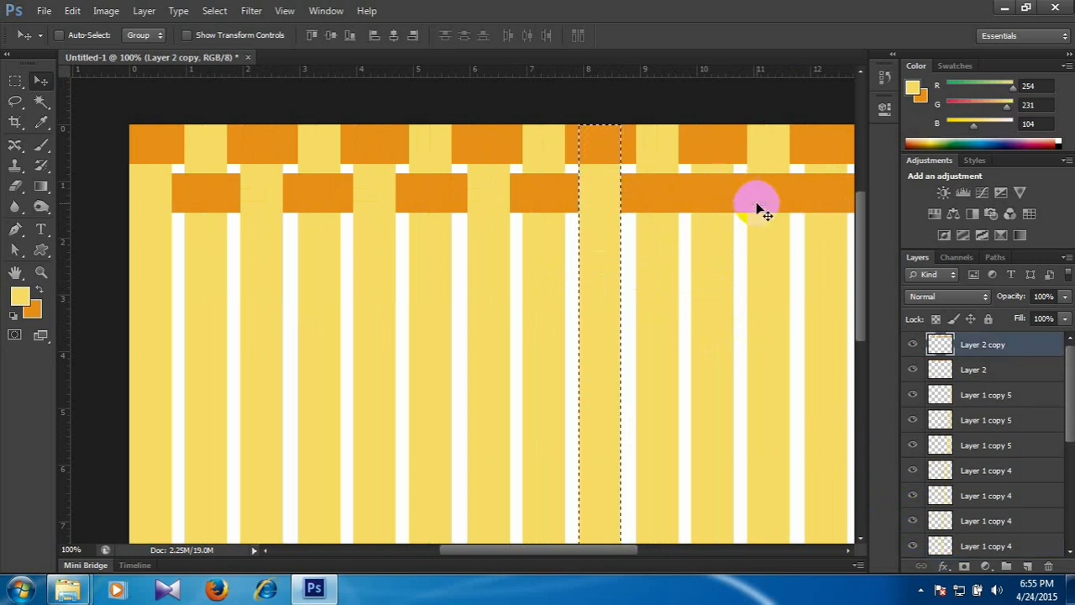
key(ctrl+d)
Load the eleventh yellow stripe's outline as a selection, delete that area from the lower orange band on Layer 2 copy and deselect.
drag(723, 249, 659, 264)
right_click(664, 293)
click(676, 296)
ctrl+click(940, 496)
right_click(714, 209)
click(781, 216)
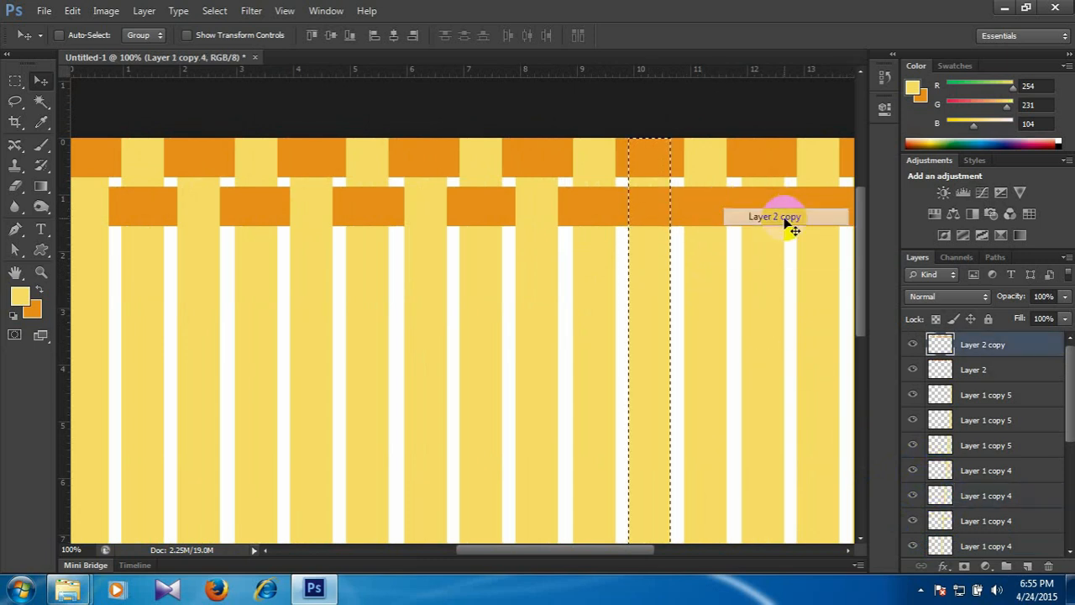
key(ctrl+d)
Load the thirteenth yellow stripe's outline as a selection, delete that area from the lower orange band on Layer 2 copy and deselect.
drag(735, 235, 702, 234)
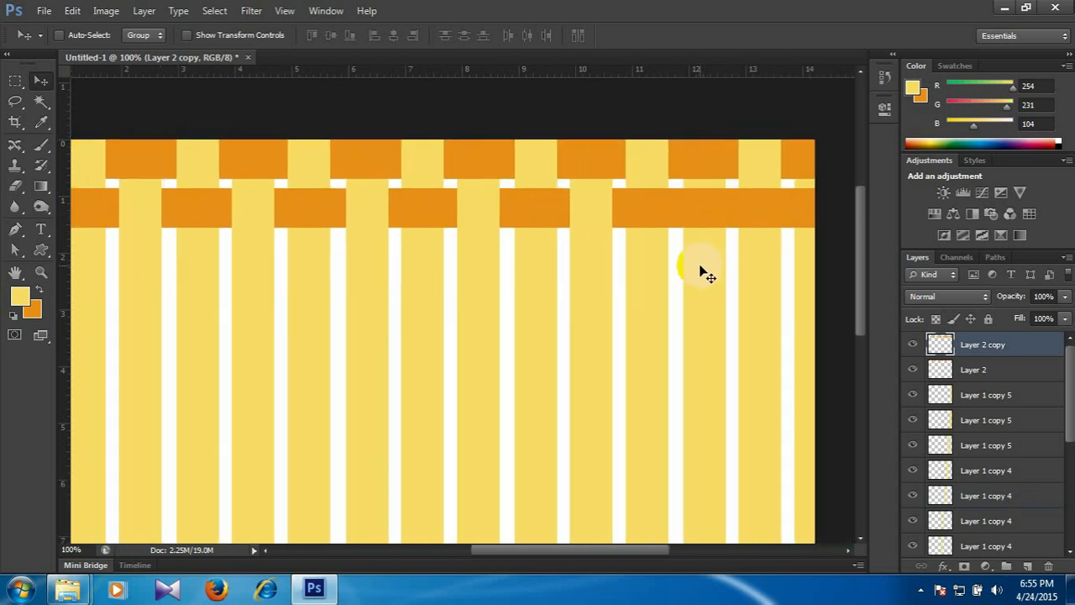
right_click(705, 273)
click(750, 279)
ctrl+click(938, 447)
right_click(761, 215)
click(783, 223)
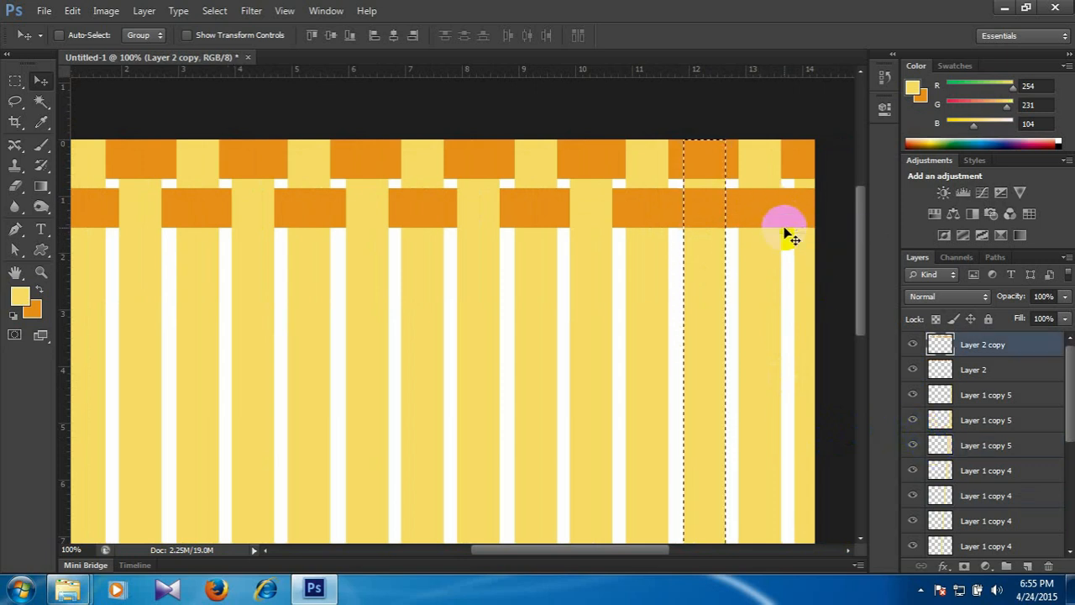
key(Delete)
key(ctrl+d)
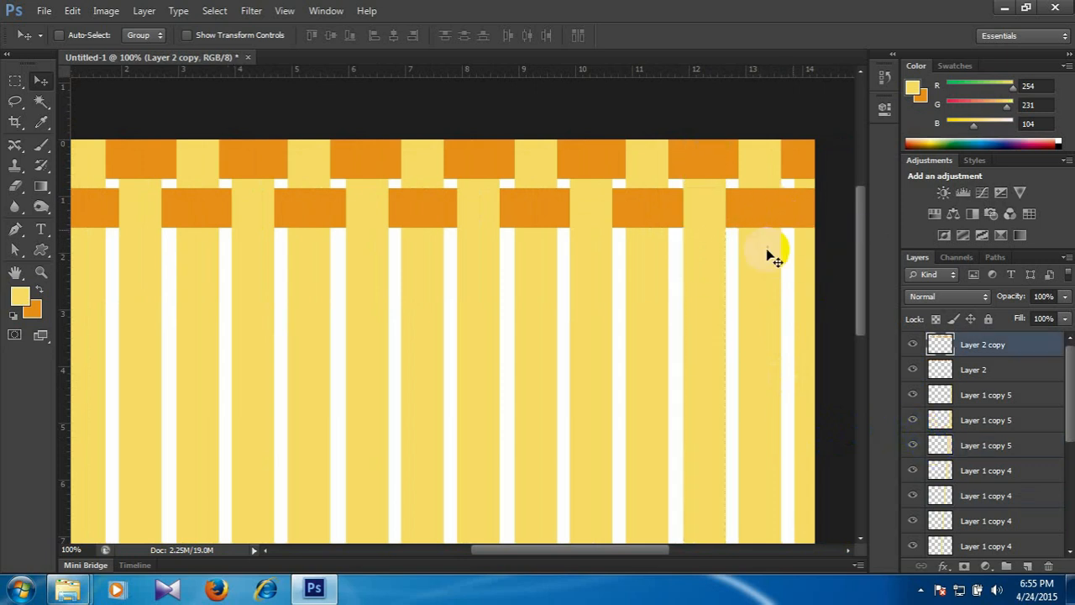
Load the last yellow stripe's outline (topmost Layer 1 copy 5) as a selection, delete that area from the lower orange band on Layer 2 copy and deselect.
scroll(696, 257, right, 2)
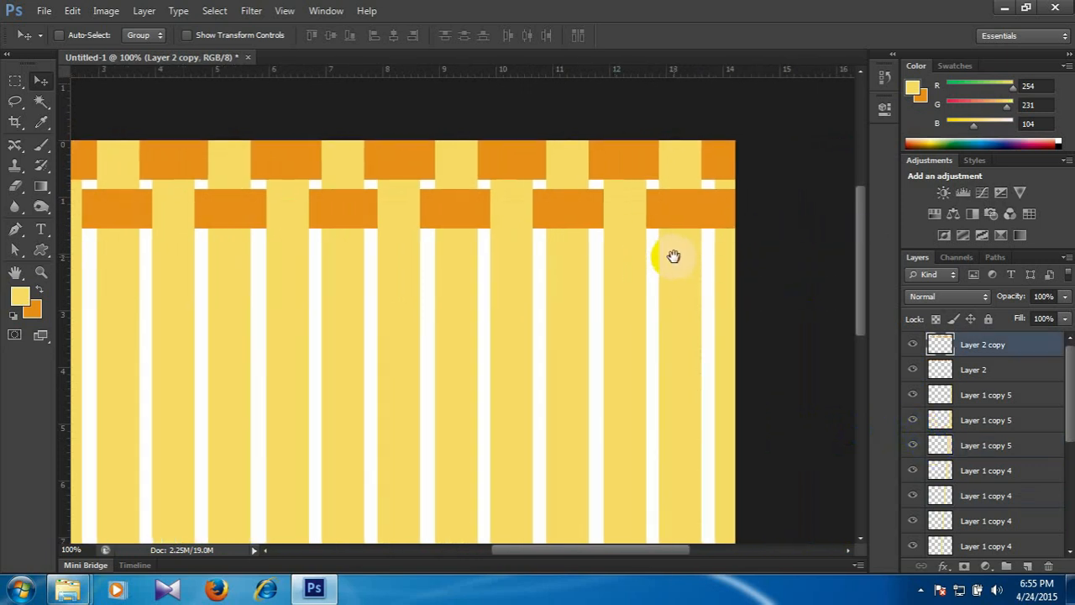
right_click(722, 260)
click(750, 273)
ctrl+click(938, 399)
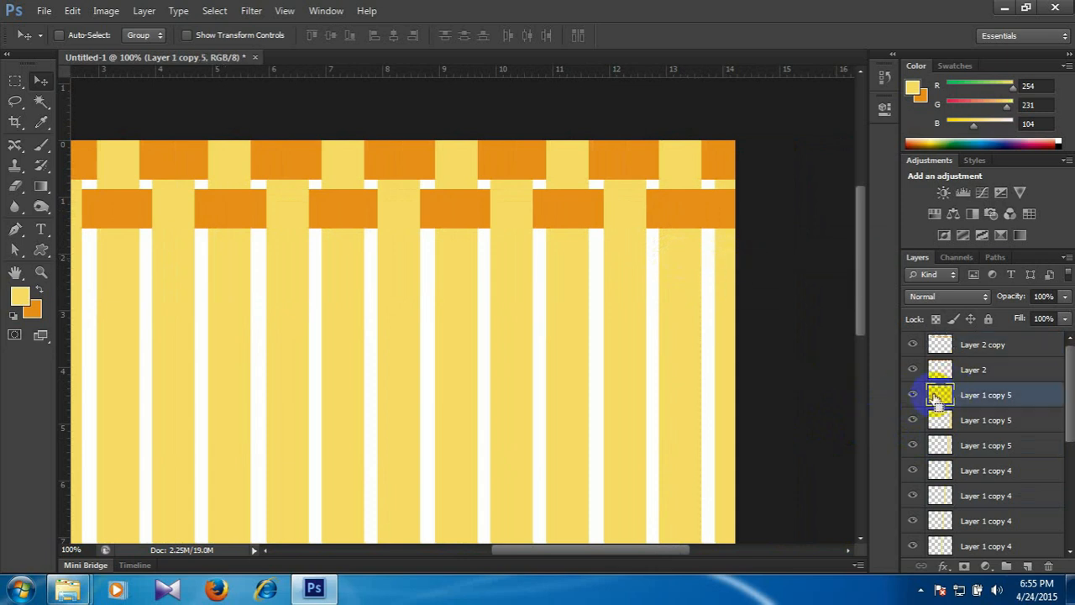
right_click(685, 217)
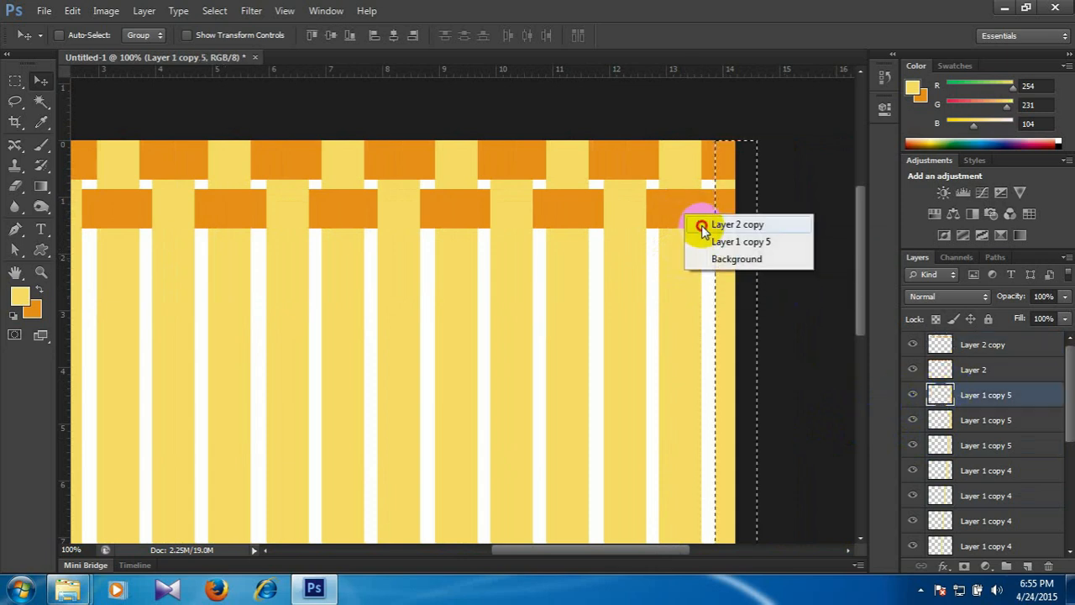
click(700, 224)
key(Delete)
key(ctrl+d)
Duplicate the Layer 2 and Layer 2 copy bands together downward twice, and duplicate five of the band layers over the lower half of the canvas.
key(ctrl+minus)
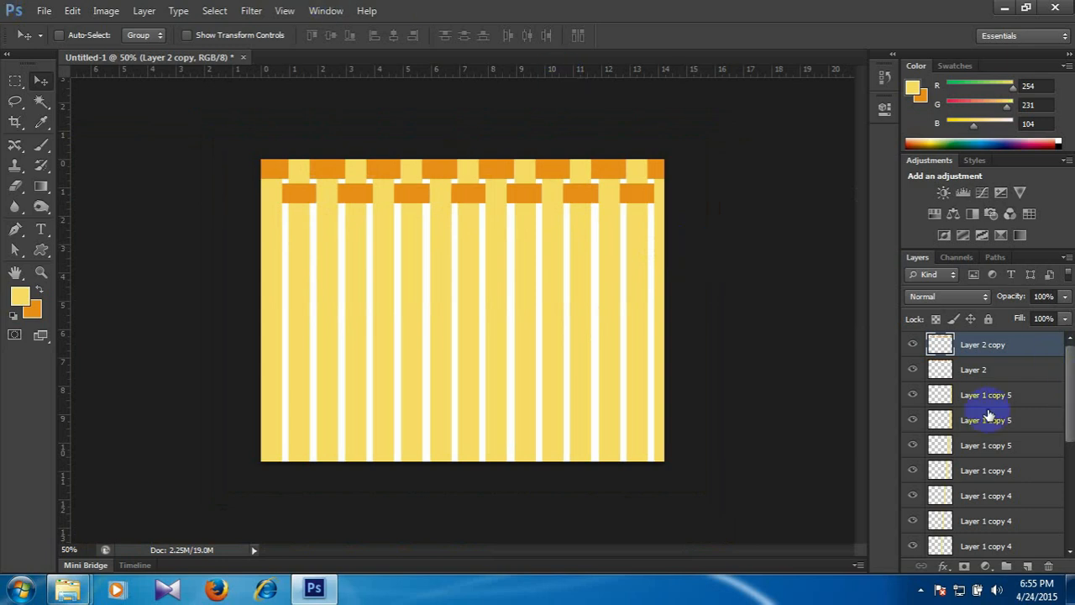
shift+click(999, 381)
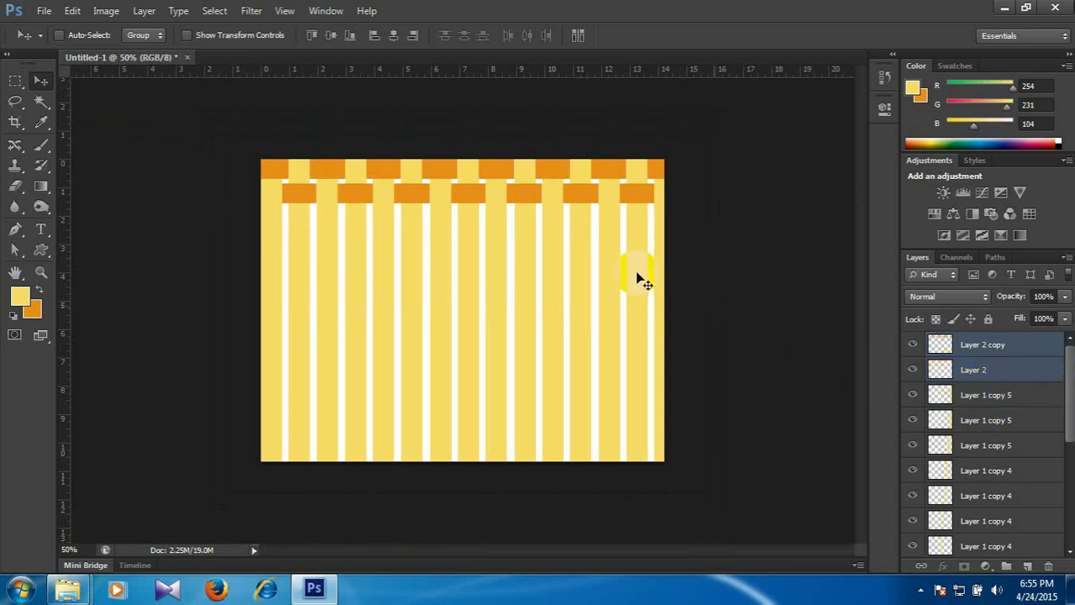
scroll(587, 240, up, 1)
drag(614, 161, 617, 296)
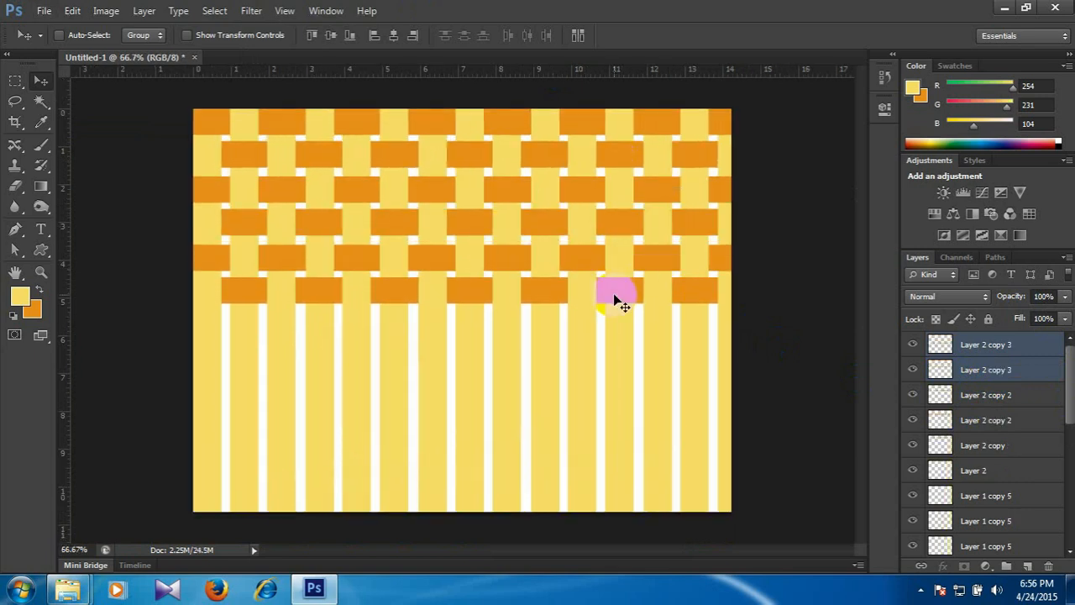
shift+click(994, 472)
drag(612, 293, 601, 504)
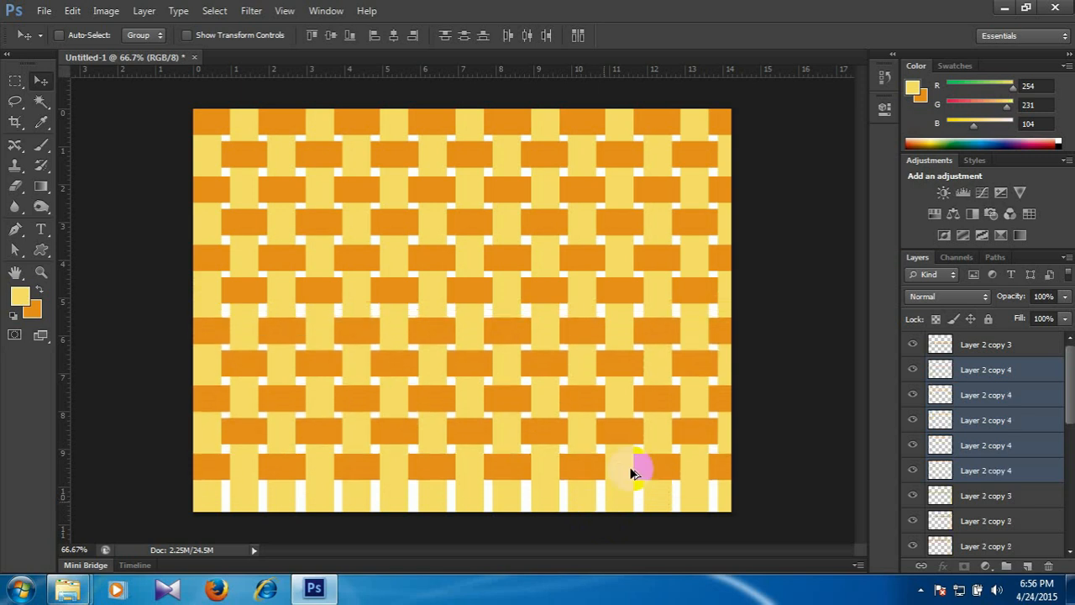
Switch to full screen mode and zoom in to examine the woven pattern.
key(f)
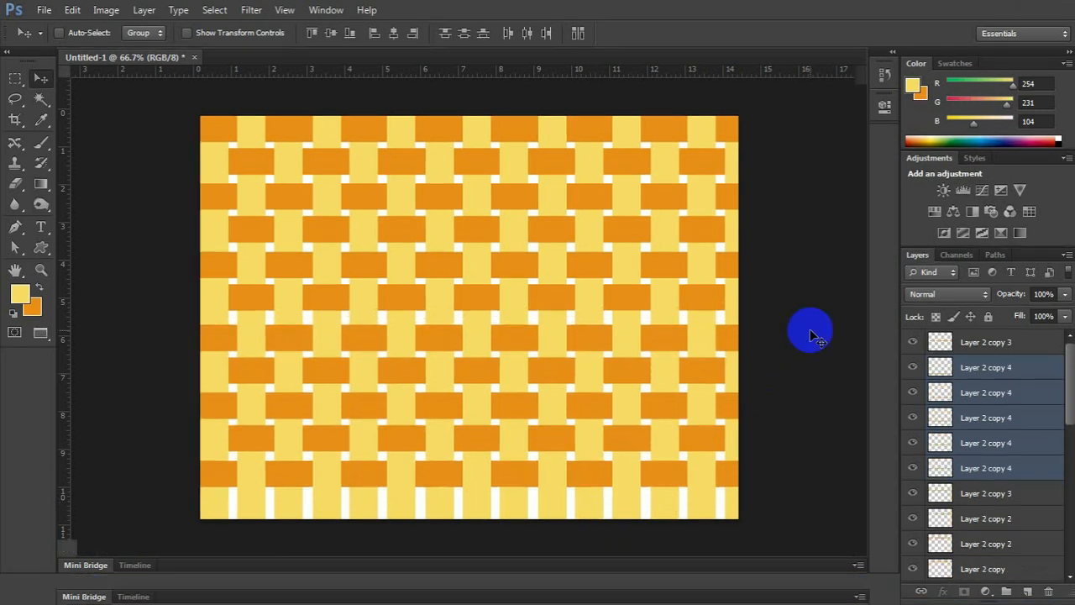
key(f)
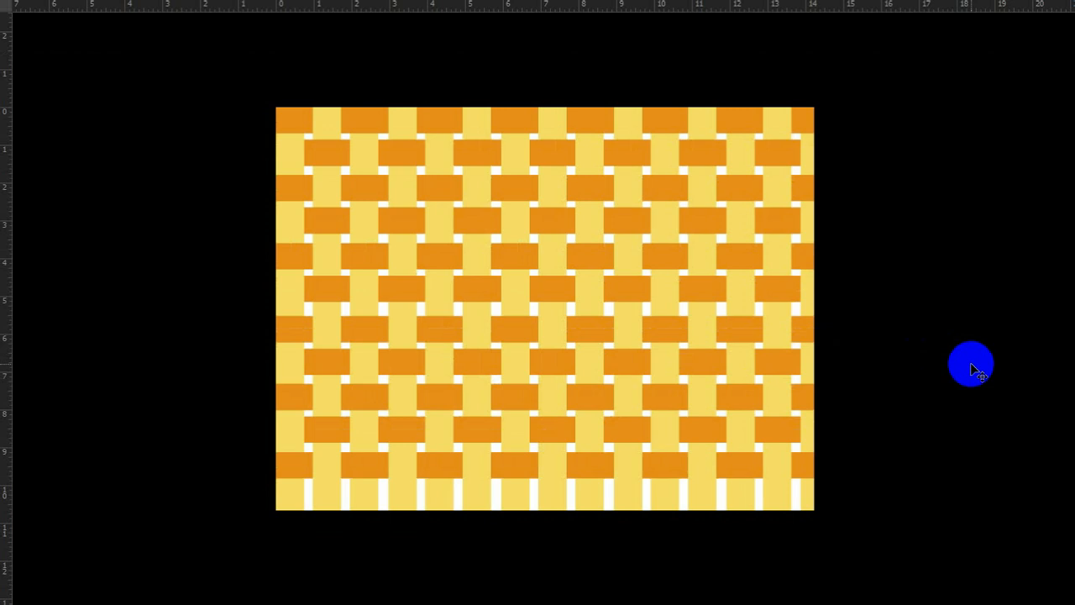
key(ctrl+plus)
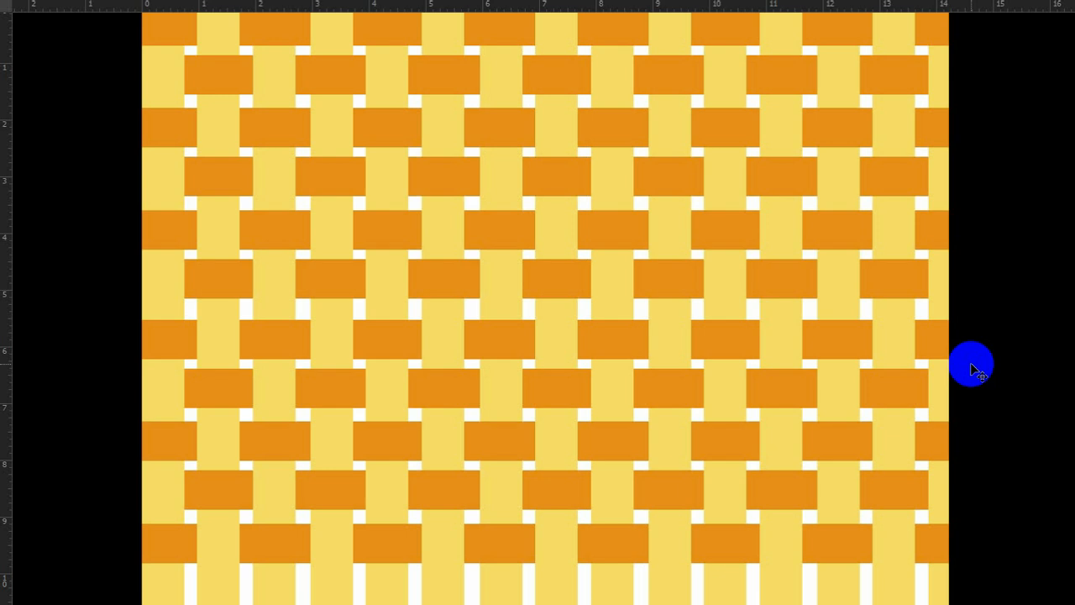
Leave full screen mode, delete all duplicated band layers so only Layer 2 and Layer 2 copy remain, and nudge Layer 2 copy slightly upward.
key(f)
key(f)
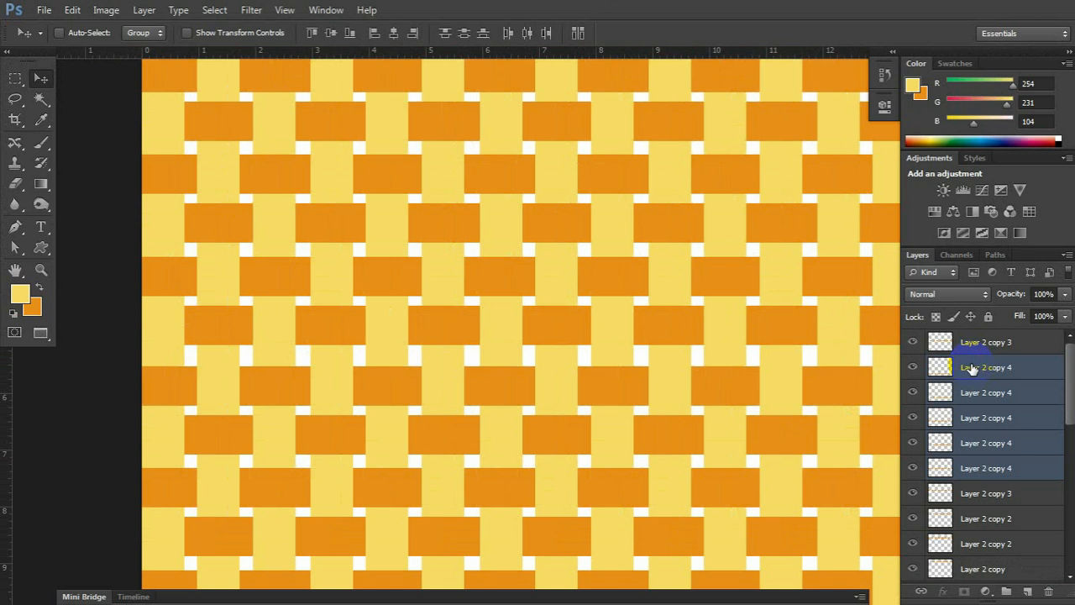
key(f)
key(f)
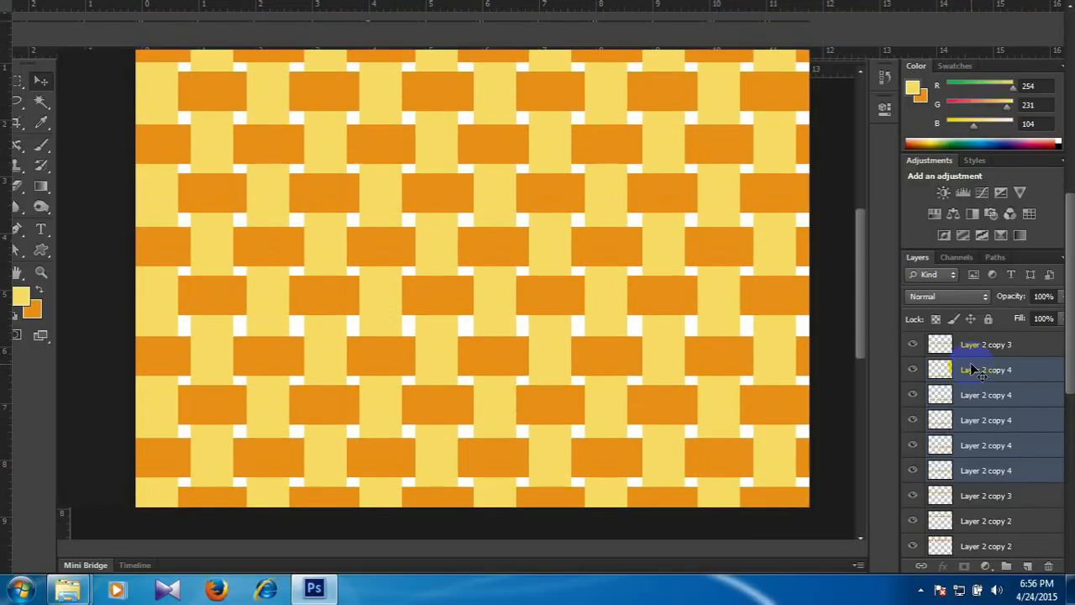
key(ctrl+minus)
key(ctrl+minus)
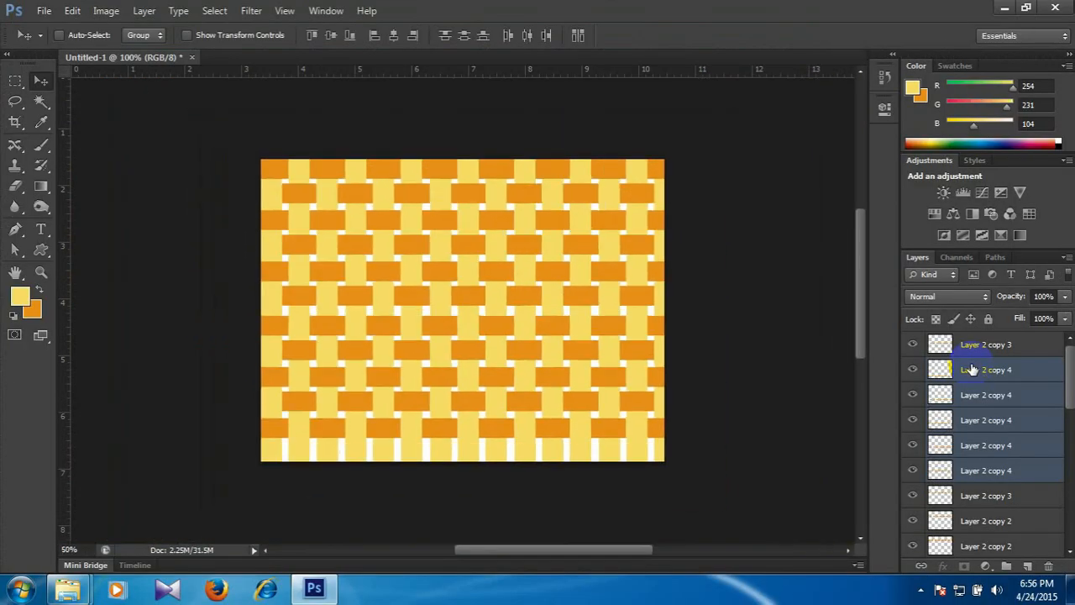
key(Delete)
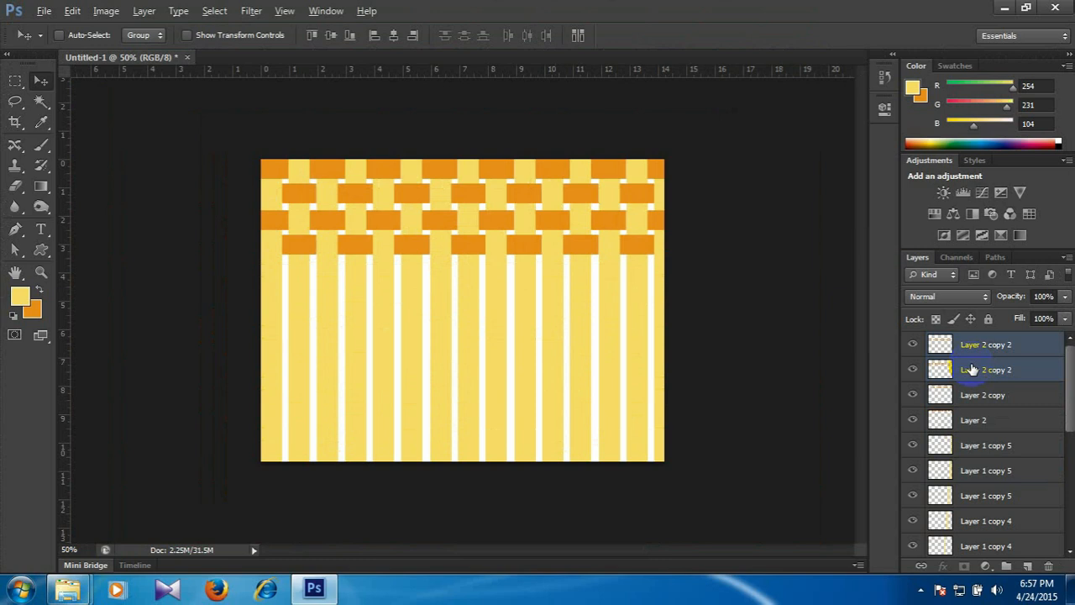
key(Delete)
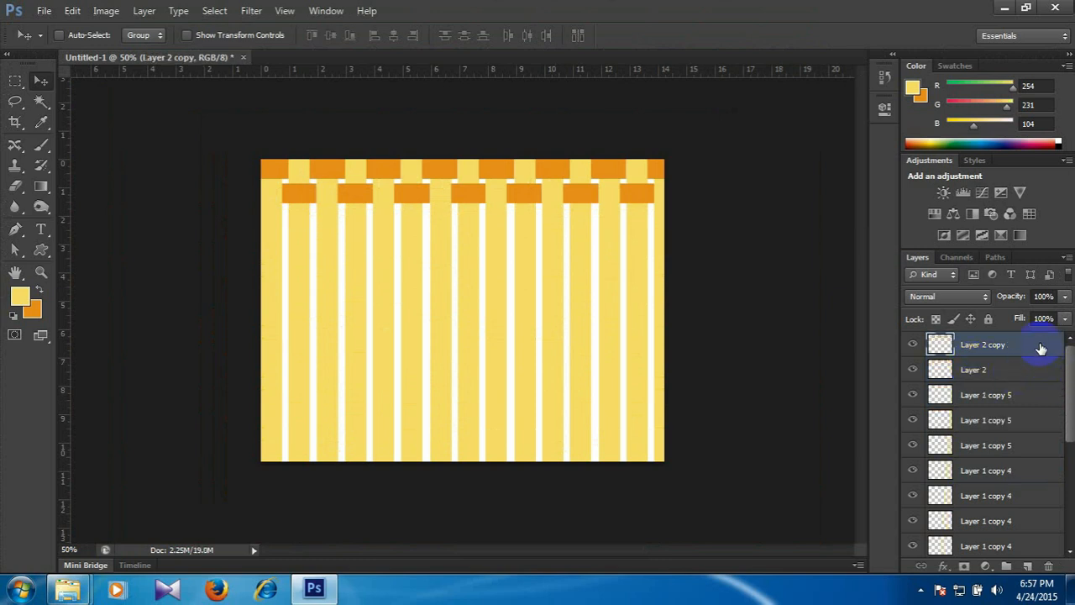
drag(1041, 347, 687, 350)
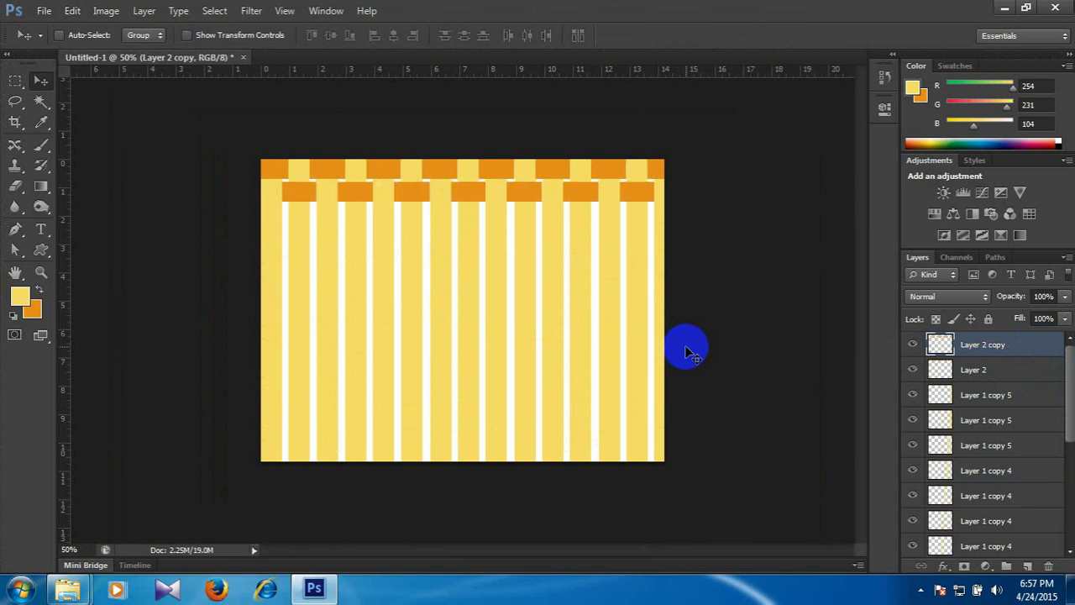
key(ctrl+plus)
key(space)
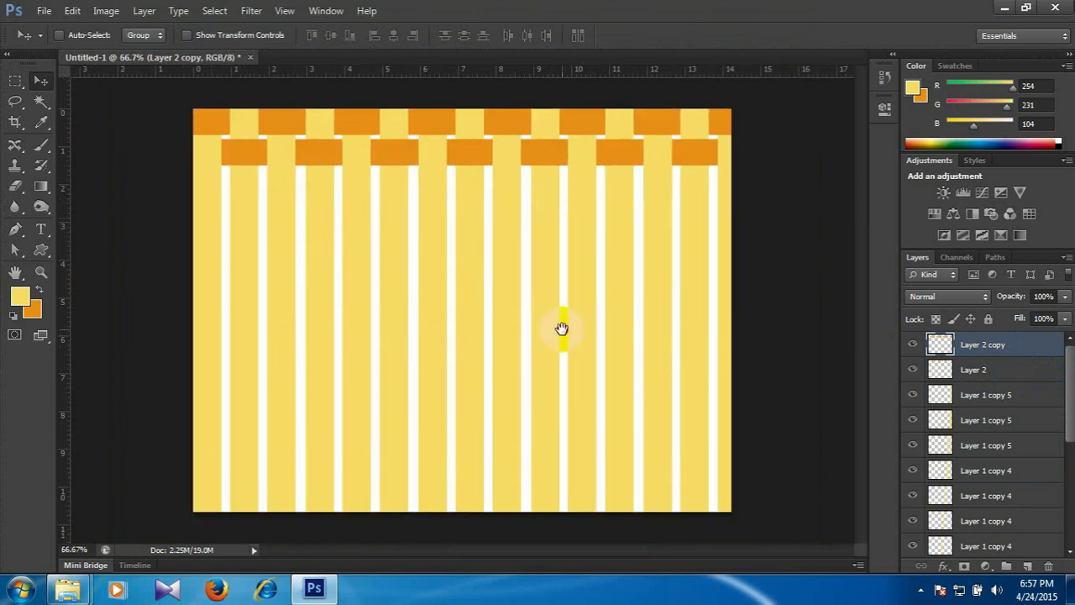
key(ctrl+plus)
key(space)
drag(473, 257, 441, 288)
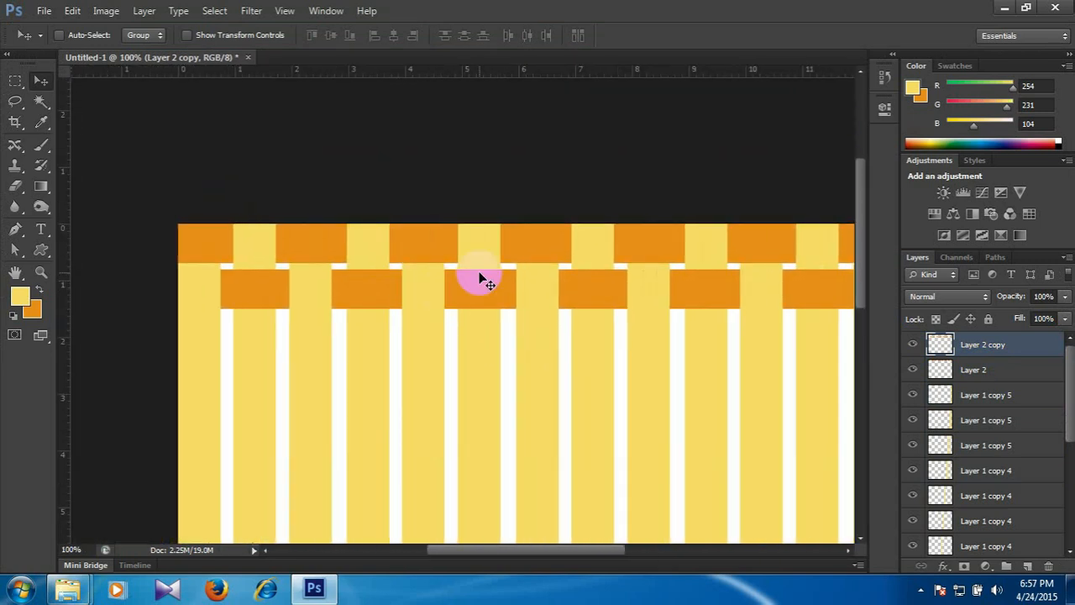
key(ctrl+plus)
key(ctrl+BackSpace)
key(ctrl+plus)
key(ctrl+minus)
key(ctrl+minus)
key(ctrl+minus)
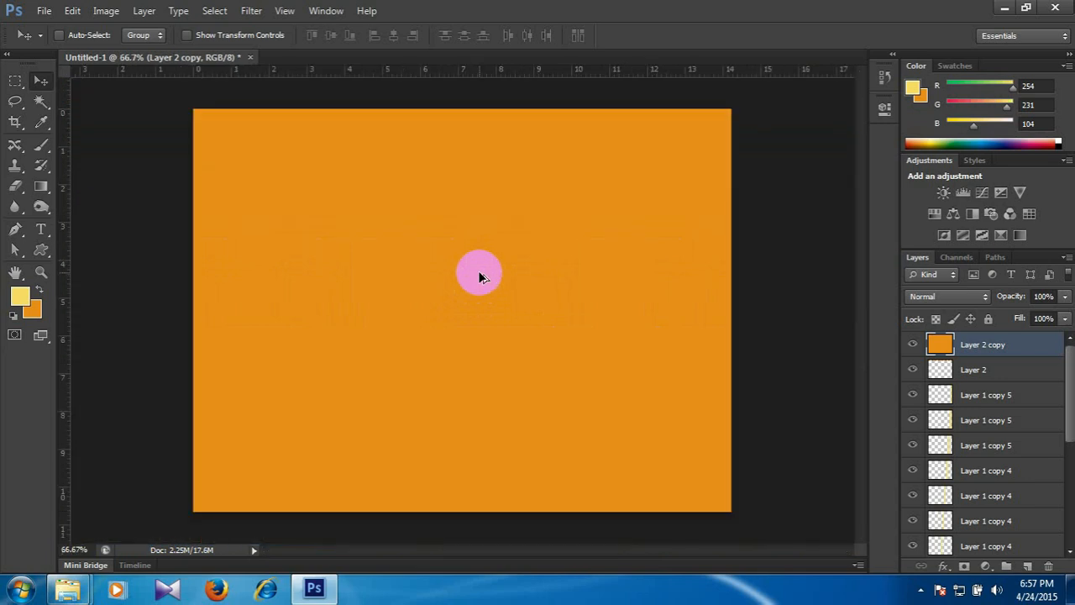
key(ctrl+z)
Activate the Burn tool and set its range to Highlights.
key(ctrl+plus)
key(ctrl+plus)
drag(336, 180, 525, 377)
drag(424, 122, 551, 320)
drag(400, 223, 495, 284)
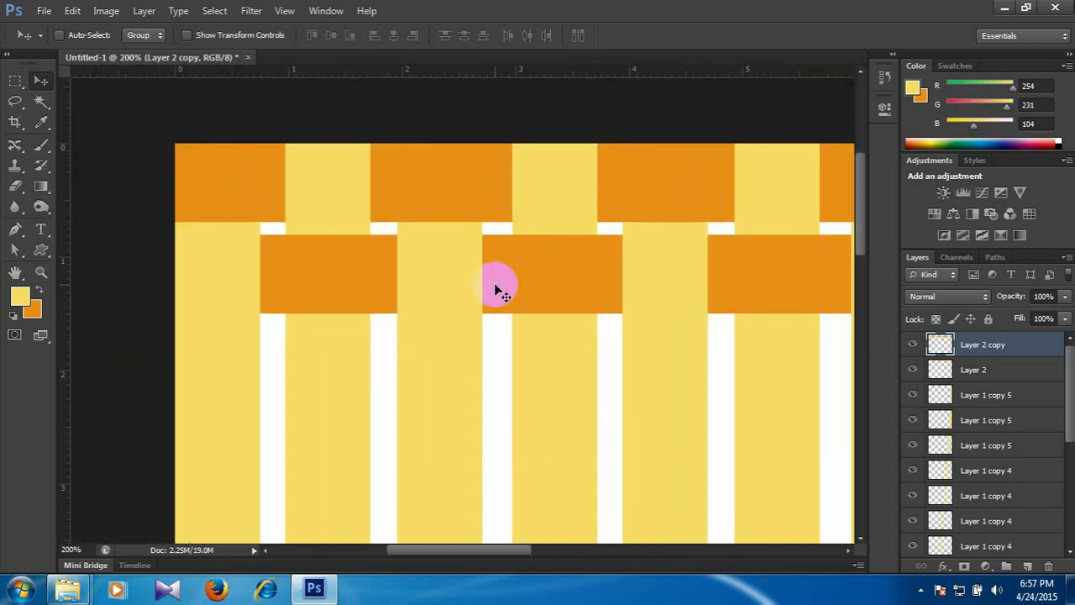
click(40, 208)
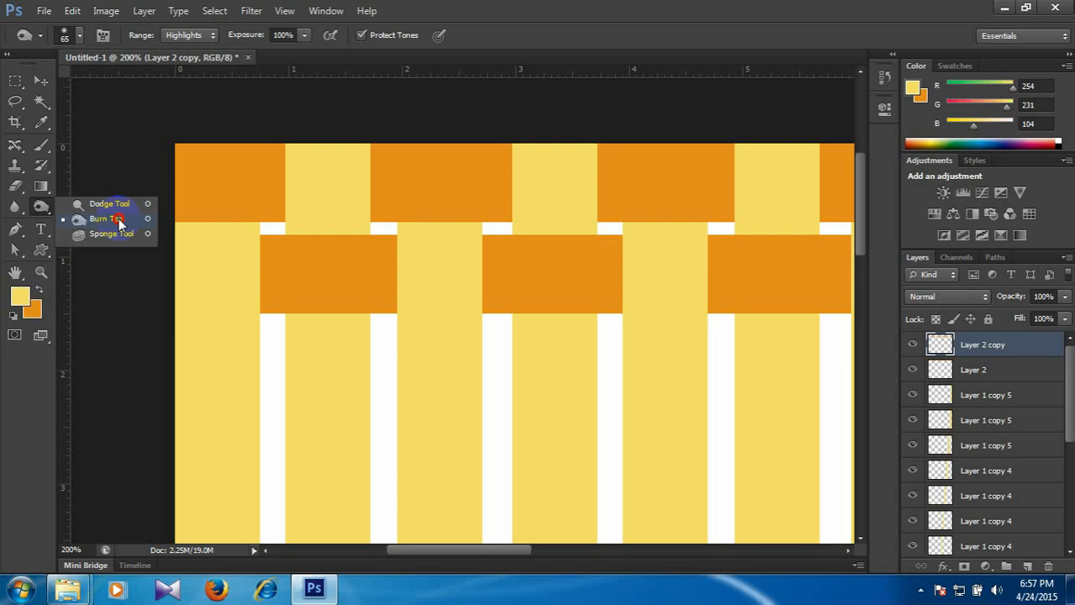
click(109, 203)
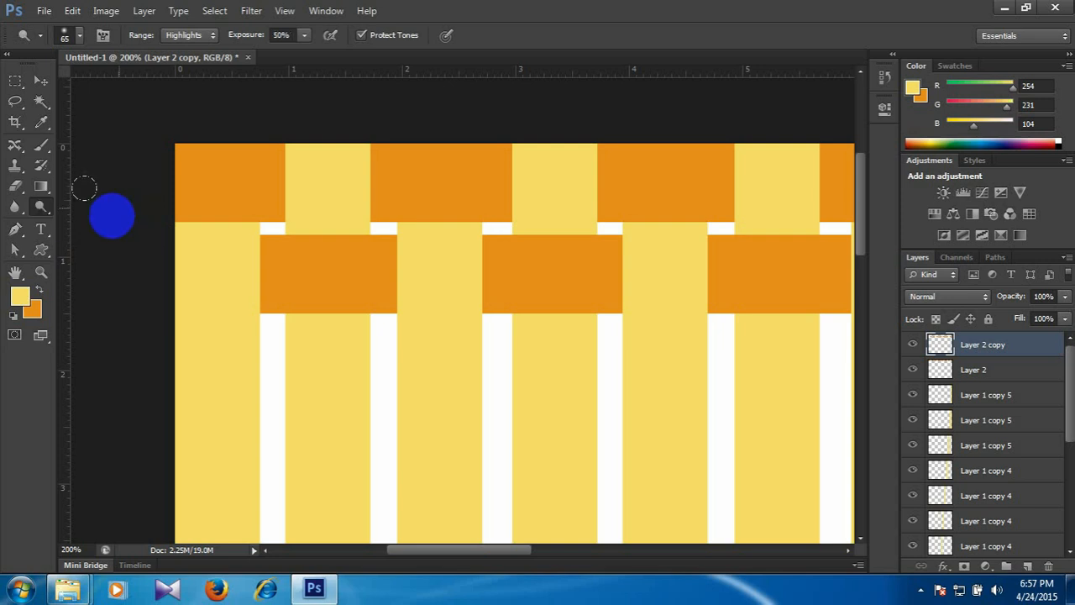
click(40, 210)
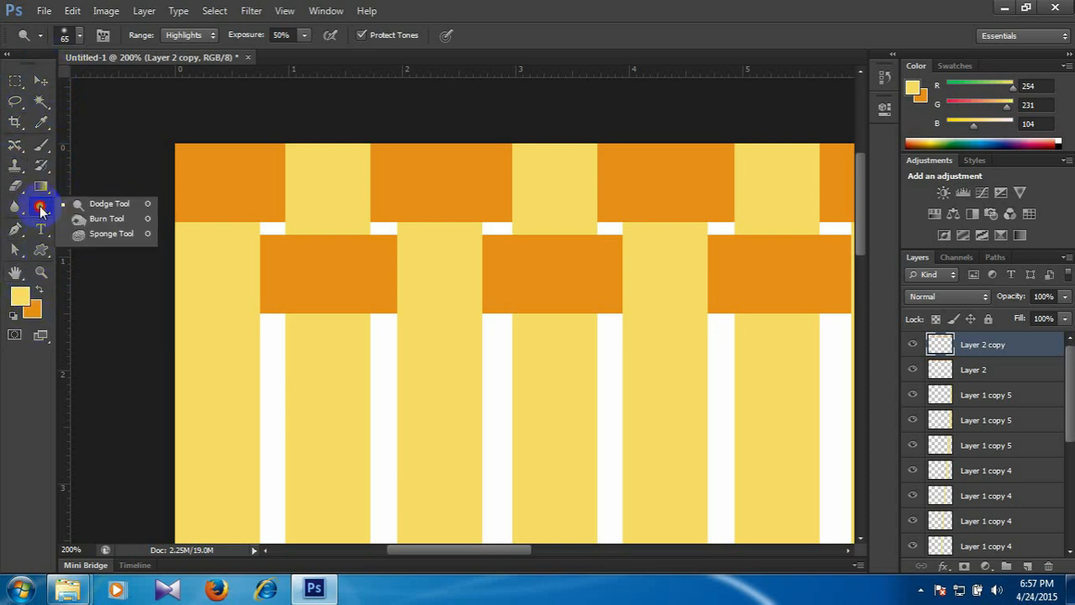
click(107, 218)
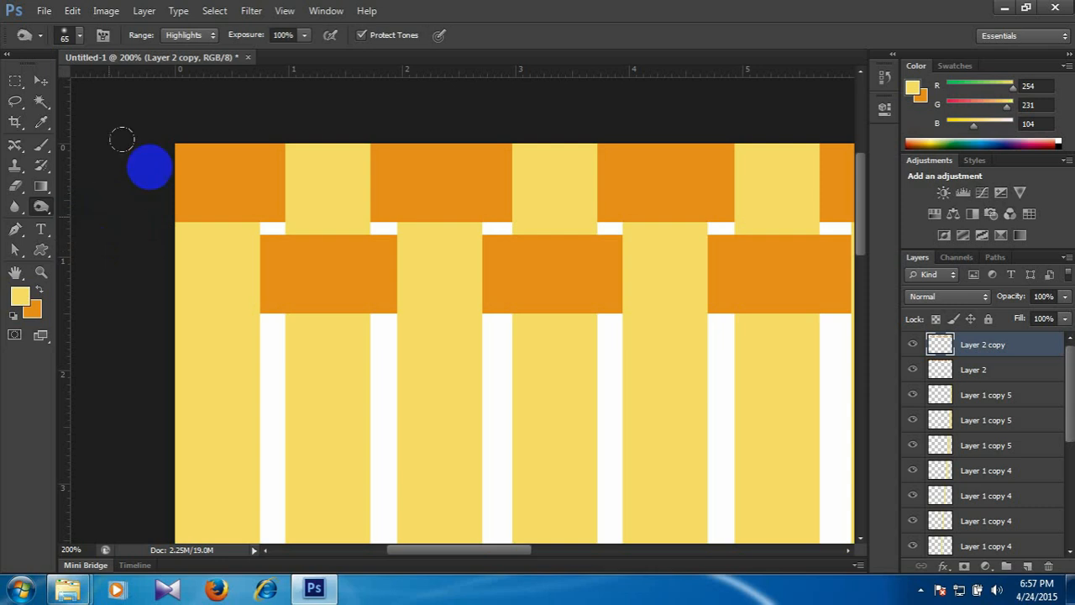
click(196, 35)
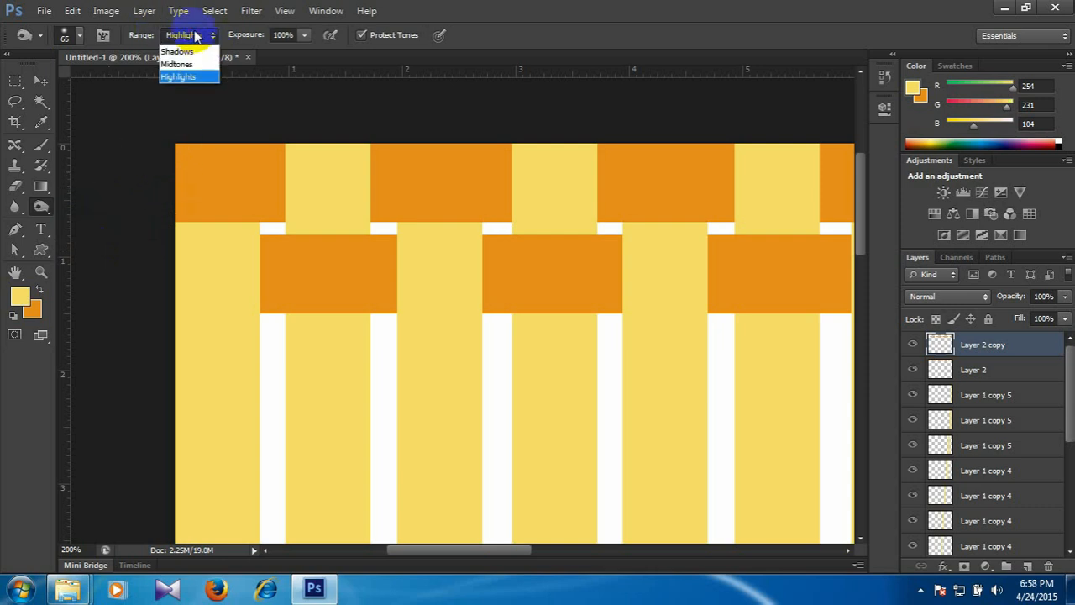
click(190, 77)
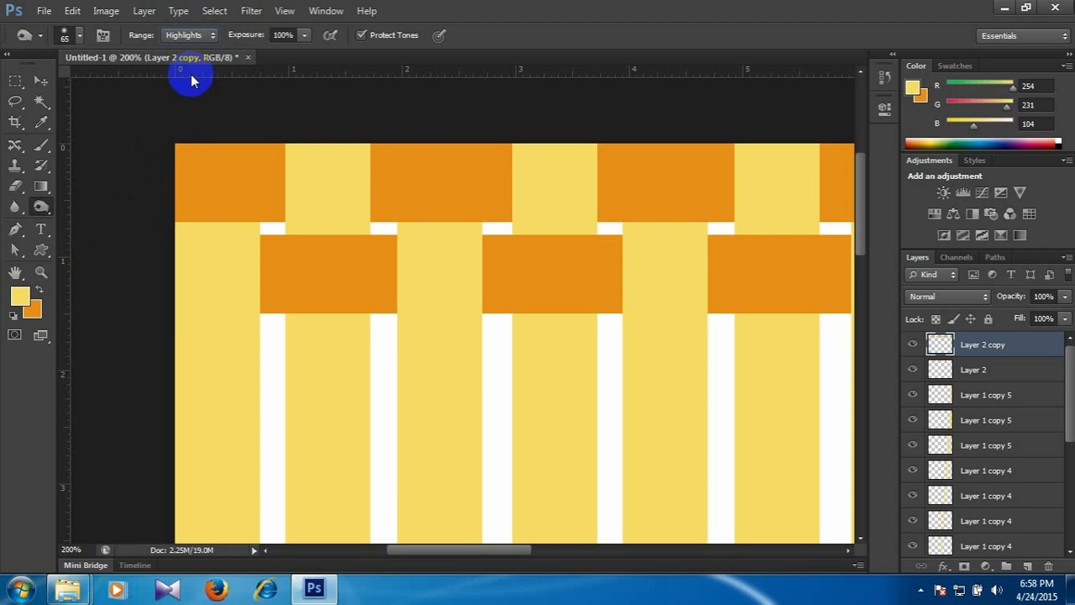
click(189, 34)
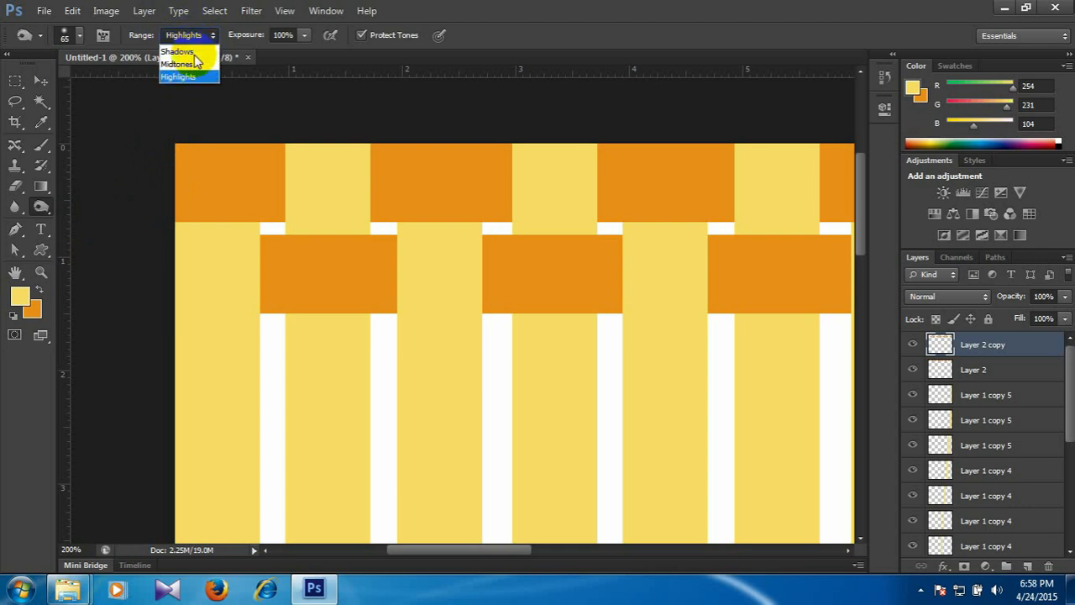
click(191, 75)
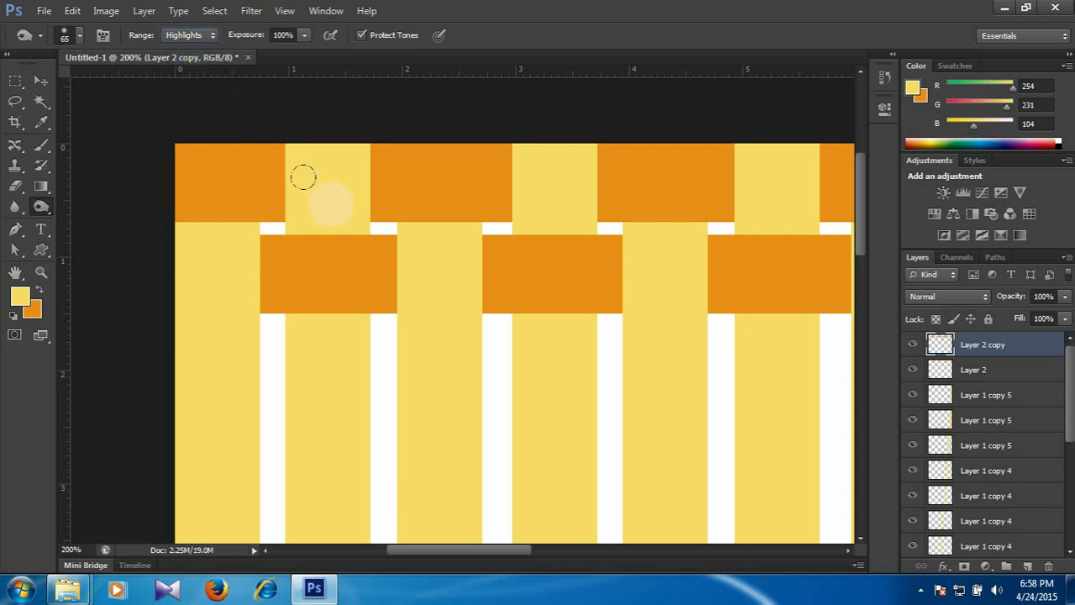
Set the Burn tool's brush size to 90 and its exposure to 83%.
key(bracketright)
key(bracketright)
key(bracketright)
key(bracketright)
key(bracketright)
key(bracketright)
key(bracketright)
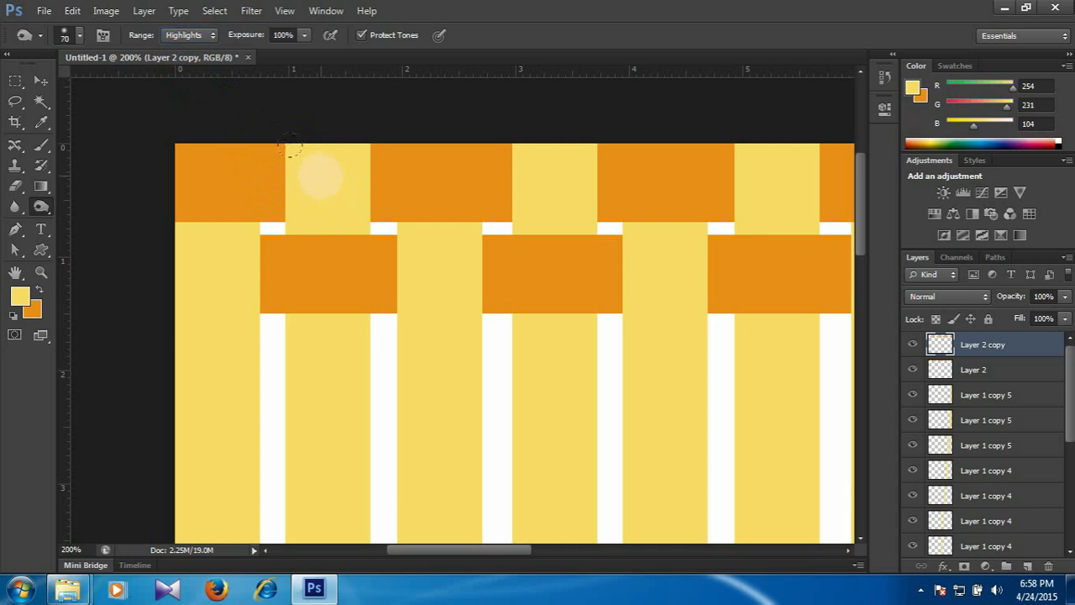
key(bracketleft)
key(bracketleft)
key(bracketleft)
key(bracketleft)
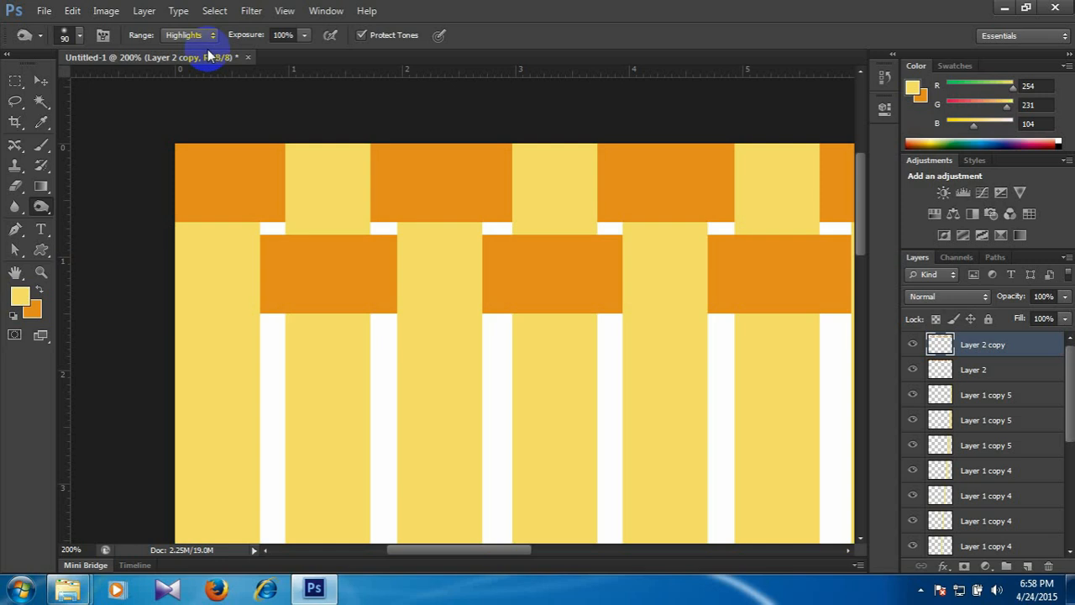
click(282, 34)
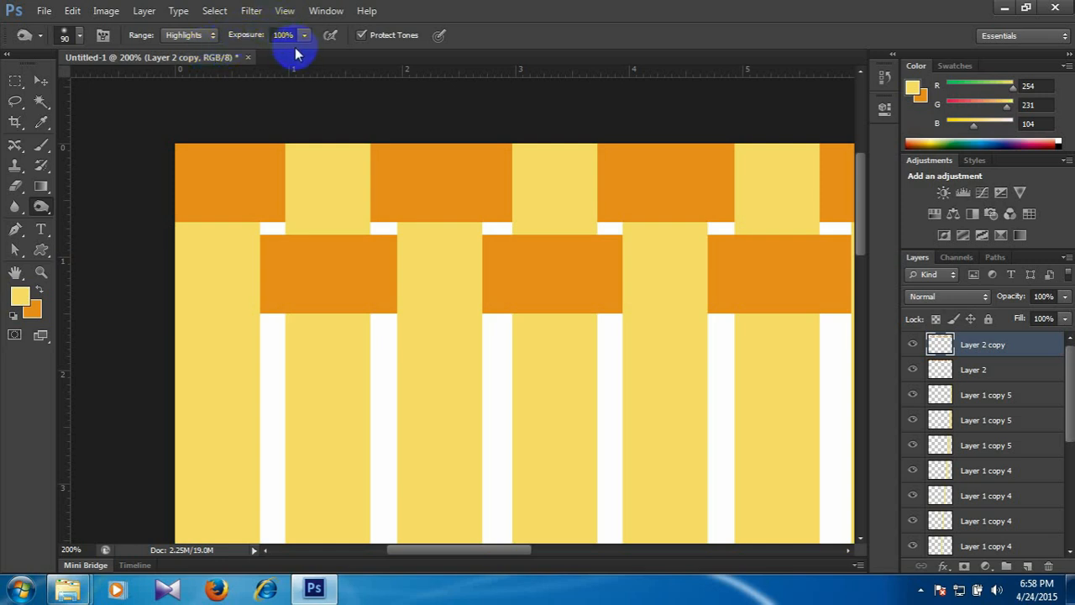
click(304, 34)
drag(297, 62, 290, 54)
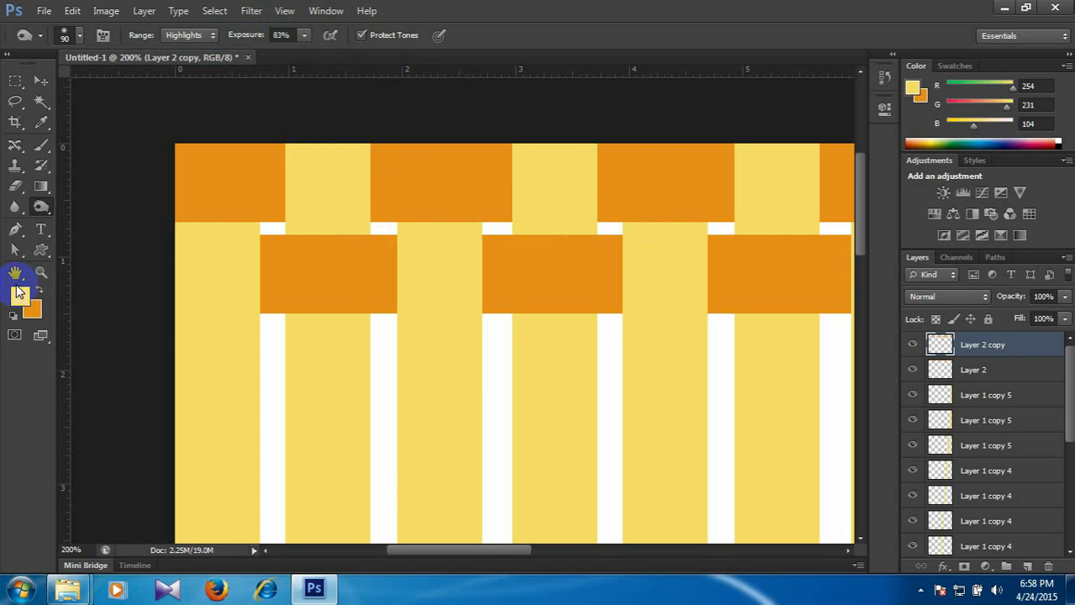
Select the upper band on Layer 2 and burn the ends of its orange blocks beside each yellow stripe across the whole width.
click(40, 81)
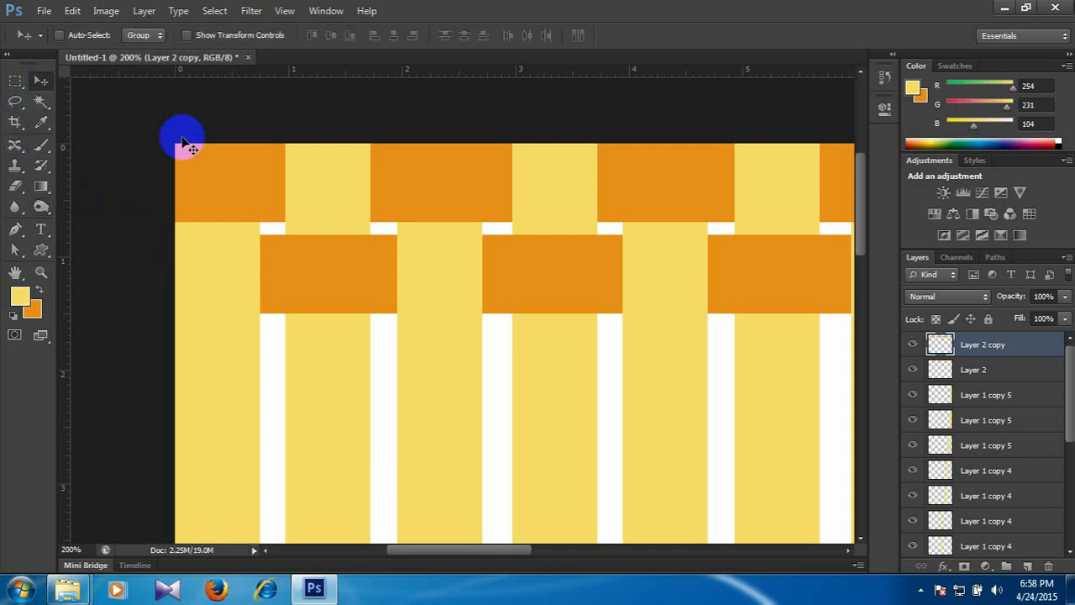
right_click(398, 173)
click(436, 185)
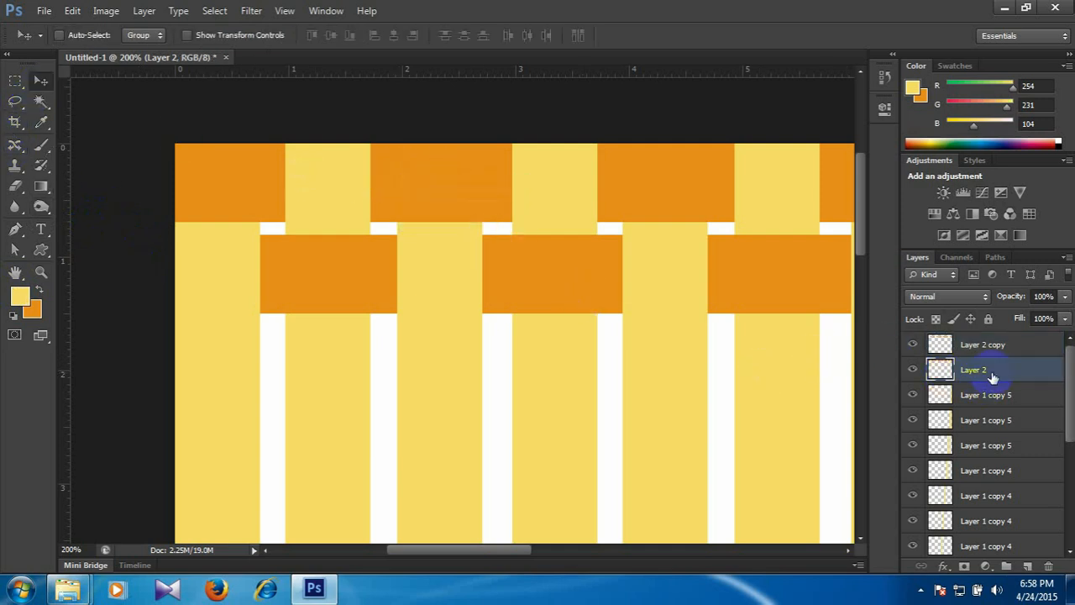
click(41, 206)
mouse_move(310, 164)
mouse_down()
mouse_move(323, 213)
mouse_move(336, 189)
mouse_move(337, 208)
mouse_move(332, 176)
mouse_up()
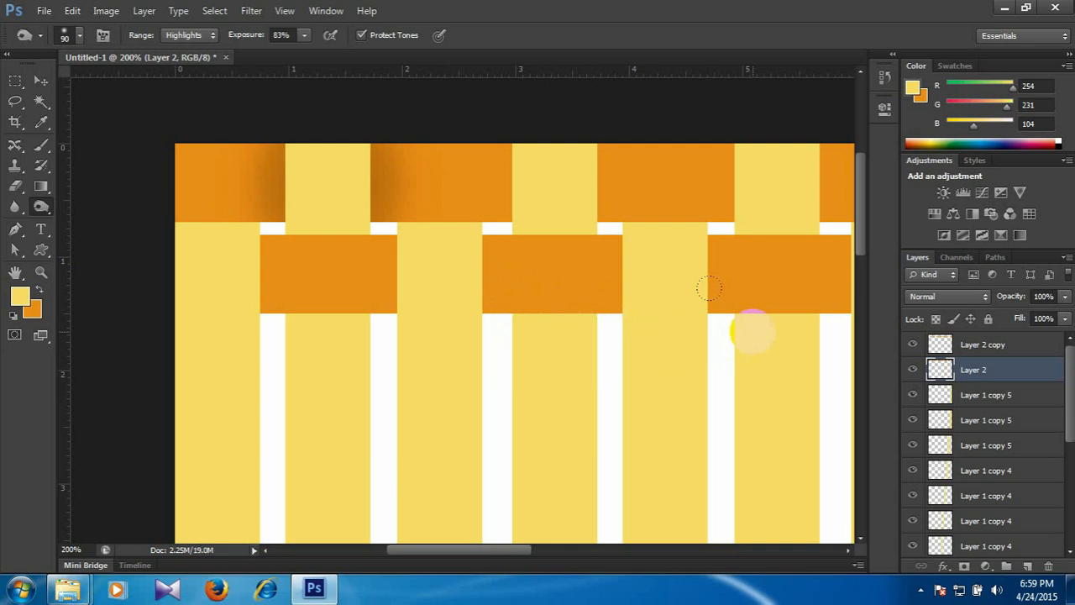
click(552, 188)
mouse_move(553, 188)
mouse_down()
mouse_move(549, 163)
mouse_move(555, 183)
mouse_up()
drag(655, 241, 488, 231)
drag(595, 205, 614, 197)
key(space)
drag(698, 232, 493, 271)
mouse_move(611, 172)
mouse_down()
mouse_move(629, 202)
mouse_move(629, 235)
mouse_up()
key(space)
drag(655, 274, 477, 278)
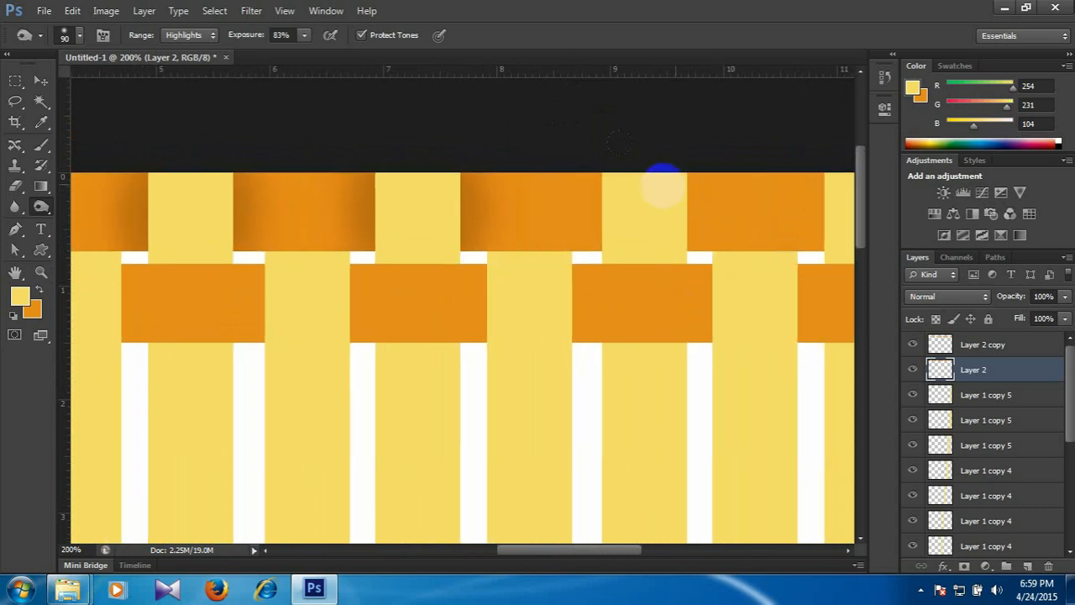
mouse_move(636, 180)
mouse_down()
mouse_move(647, 179)
mouse_move(639, 197)
mouse_up()
key(space)
drag(691, 259, 580, 277)
mouse_move(751, 195)
mouse_down()
mouse_move(745, 252)
mouse_move(481, 254)
mouse_up()
key(space)
mouse_move(754, 176)
mouse_down()
mouse_move(750, 247)
mouse_move(744, 197)
mouse_up()
key(space)
drag(660, 272, 424, 265)
Select the lower band on Layer 2 copy and burn the ends of its orange blocks beside each yellow stripe across the whole width.
key(space)
drag(333, 279, 605, 269)
drag(405, 289, 758, 288)
drag(242, 311, 544, 297)
drag(75, 292, 415, 322)
drag(327, 362, 332, 333)
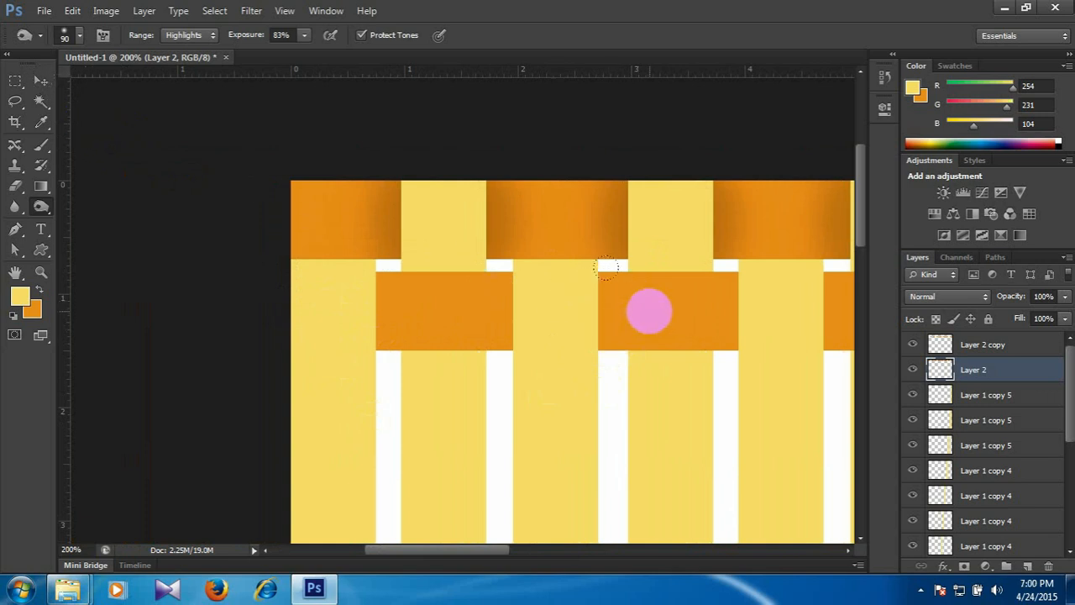
click(41, 79)
right_click(651, 311)
click(713, 320)
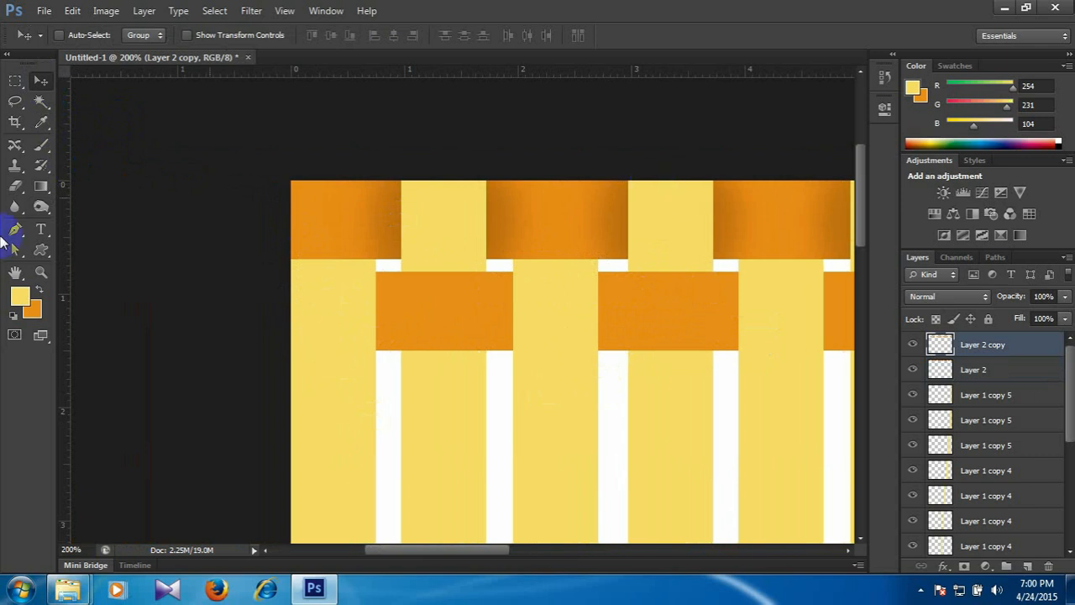
click(41, 206)
drag(332, 297, 330, 337)
drag(551, 340, 562, 335)
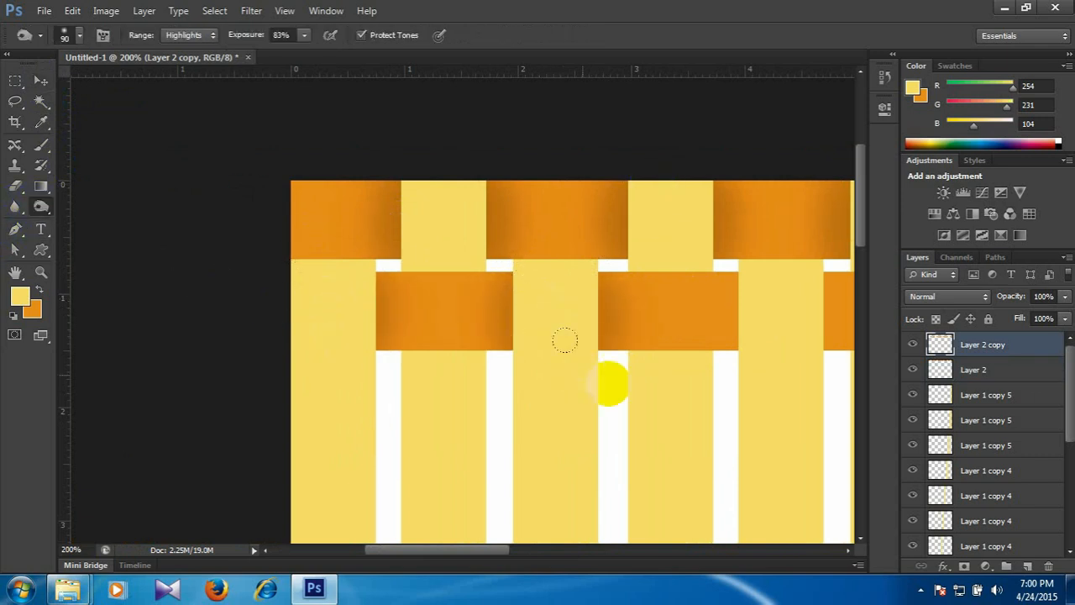
drag(611, 378, 459, 377)
drag(619, 293, 375, 340)
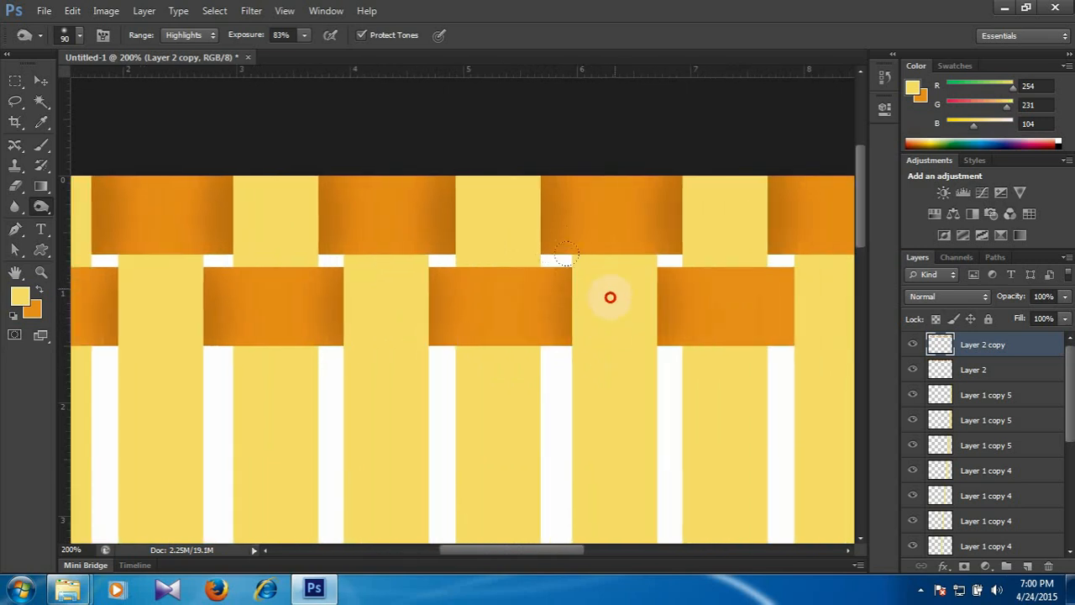
drag(609, 298, 475, 350)
drag(604, 304, 363, 318)
drag(591, 303, 473, 379)
drag(614, 369, 439, 358)
mouse_move(630, 382)
mouse_down()
mouse_move(639, 339)
mouse_move(638, 348)
mouse_up()
Select Layer 2 and Layer 2 copy together and duplicate the shaded band pair directly below the originals.
key(ctrl+minus)
key(ctrl+minus)
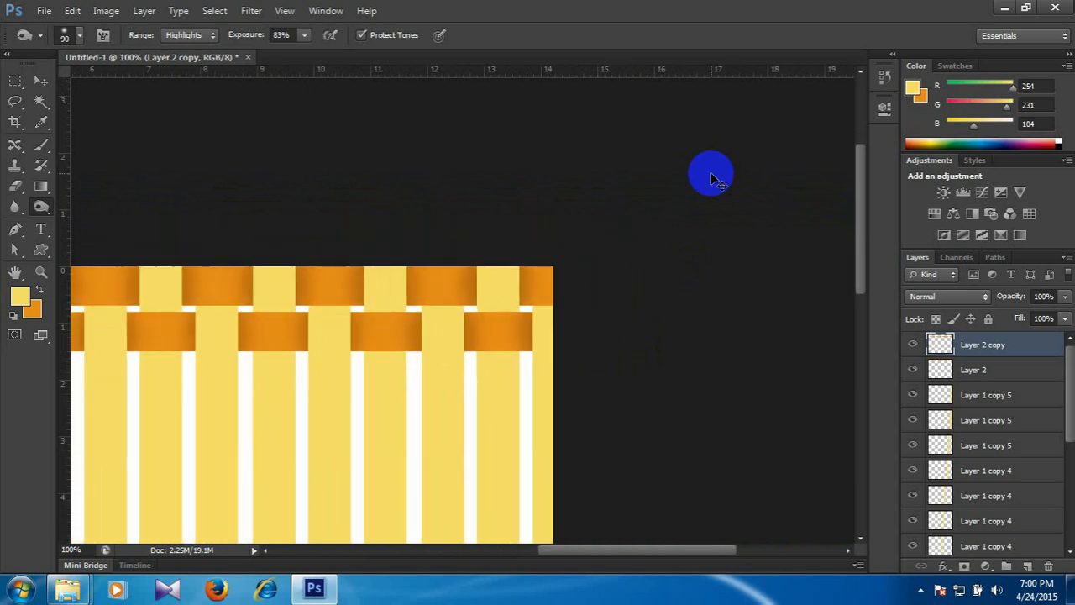
key(ctrl+minus)
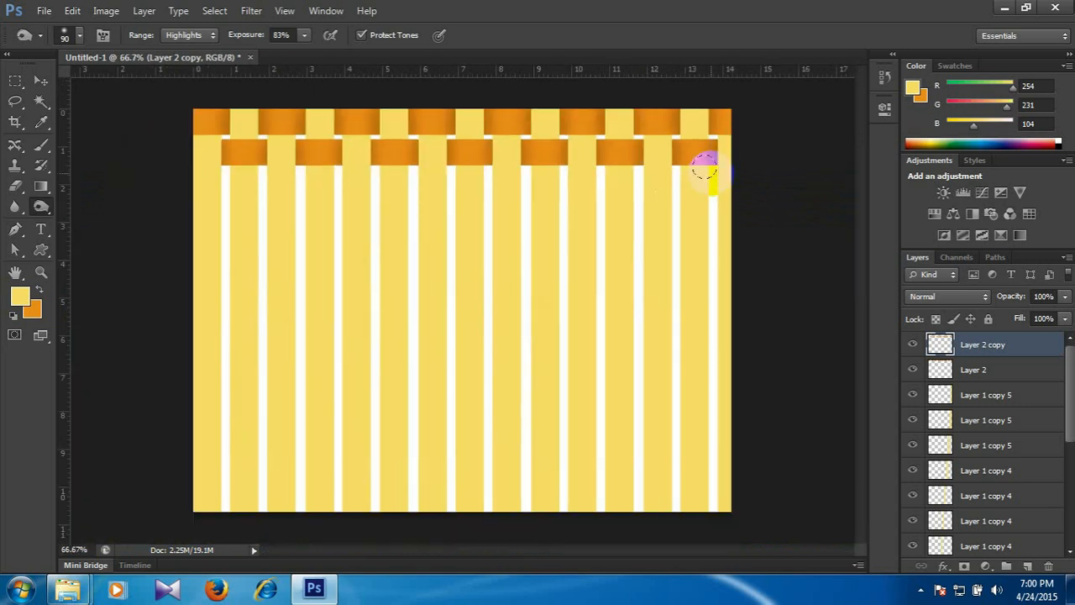
shift+click(977, 368)
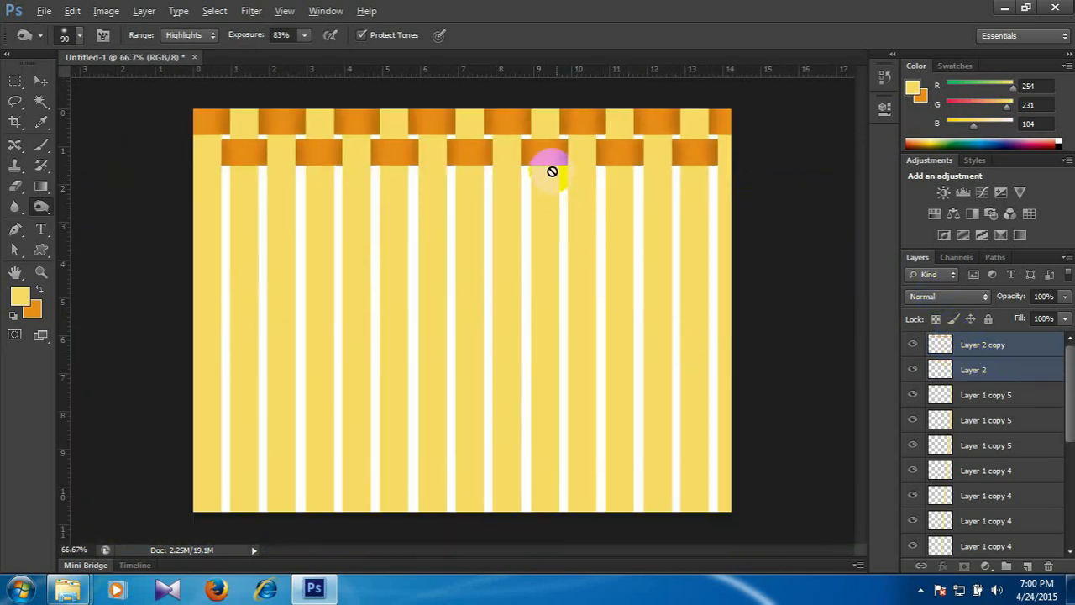
click(39, 81)
drag(473, 151, 483, 226)
Select the four shaded band layers and duplicate them together directly below the existing rows.
click(1011, 354)
shift+click(998, 420)
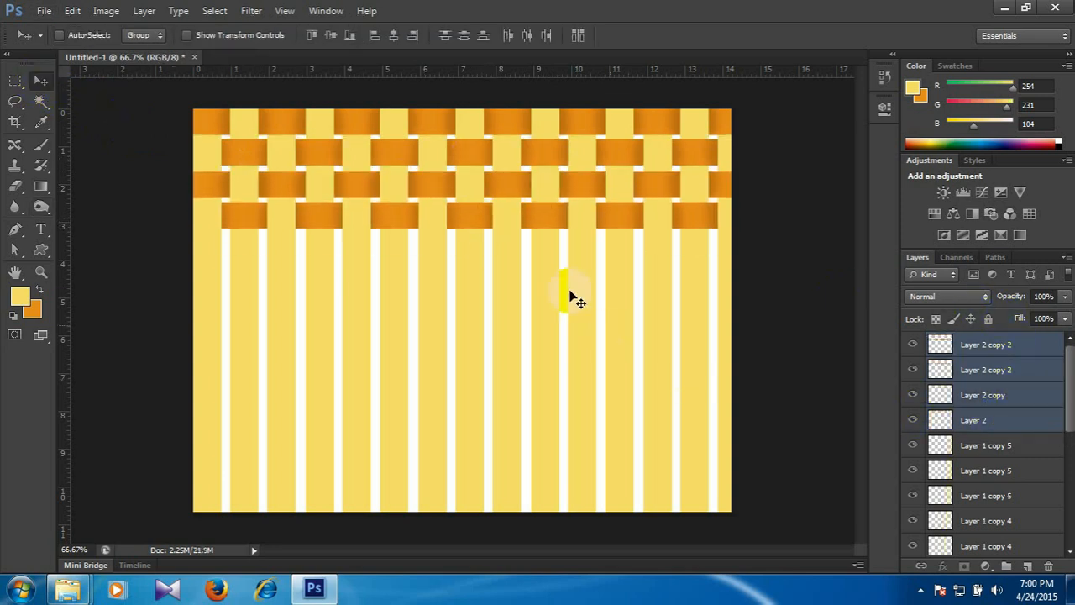
drag(528, 215, 523, 340)
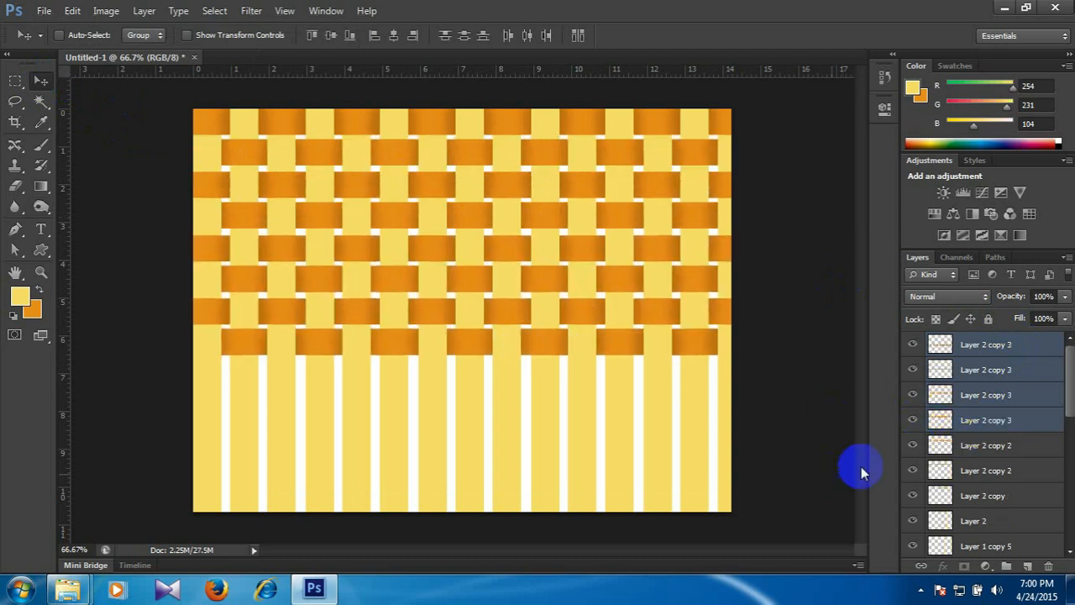
Try to duplicate all eight band layers together over the lower part of the canvas, and undo the attempt.
click(1026, 347)
shift+click(994, 519)
drag(533, 348, 526, 501)
drag(517, 603, 523, 492)
key(ctrl+z)
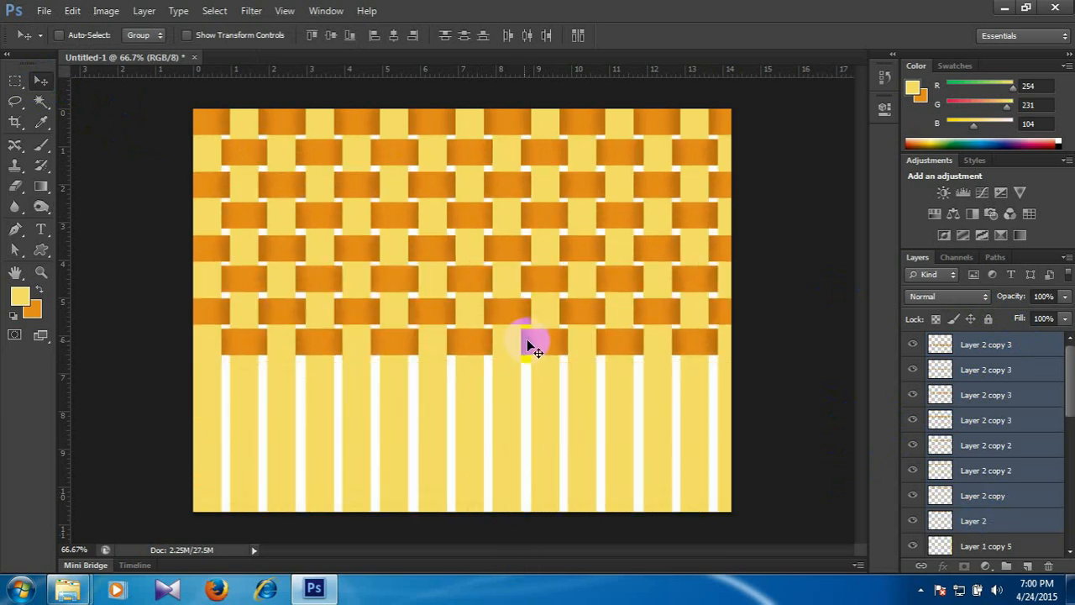
Select the four topmost Layer 2 copy 3 band layers and duplicate them together directly below the existing rows.
click(1019, 343)
shift+click(1011, 422)
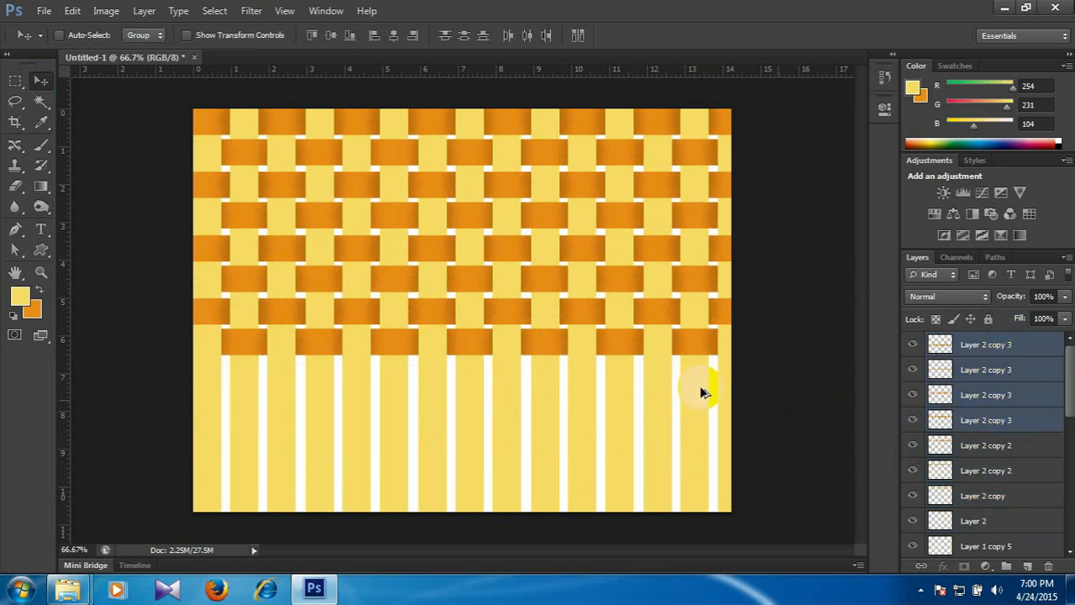
drag(612, 344, 621, 509)
Duplicate one shaded band to the canvas's bottom edge and nudge it up to continue the row spacing.
click(1022, 344)
key(Up)
key(Up)
key(Up)
key(Up)
key(Up)
key(Up)
key(Up)
key(Up)
key(Up)
key(Up)
key(Up)
key(Up)
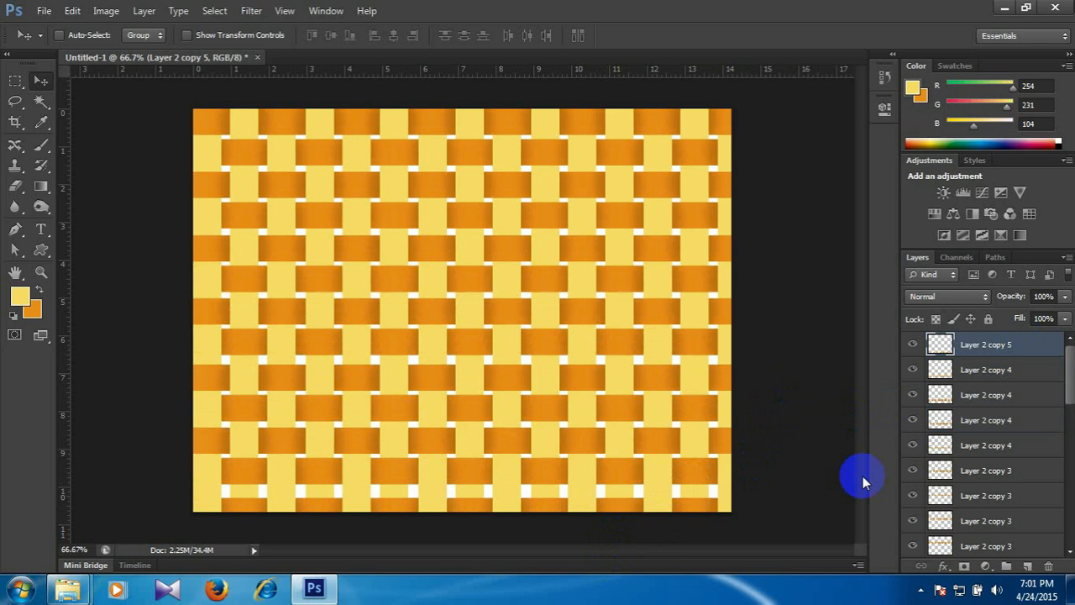
key(Up)
key(Up)
key(Up)
key(Up)
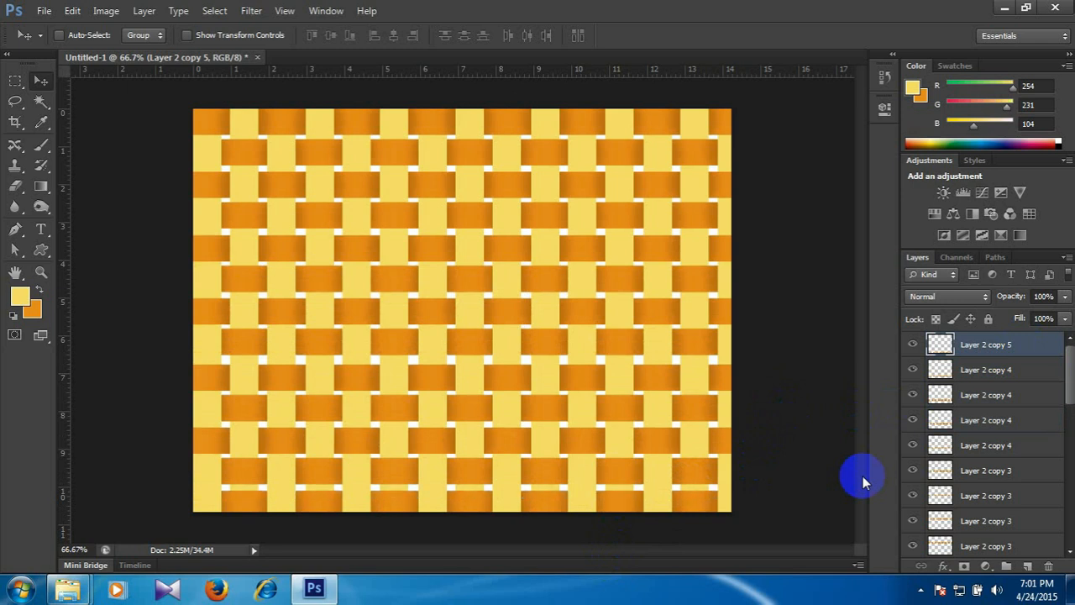
View the woven pattern in full-screen mode, inspect its shading close up, and return to the standard screen view.
key(f)
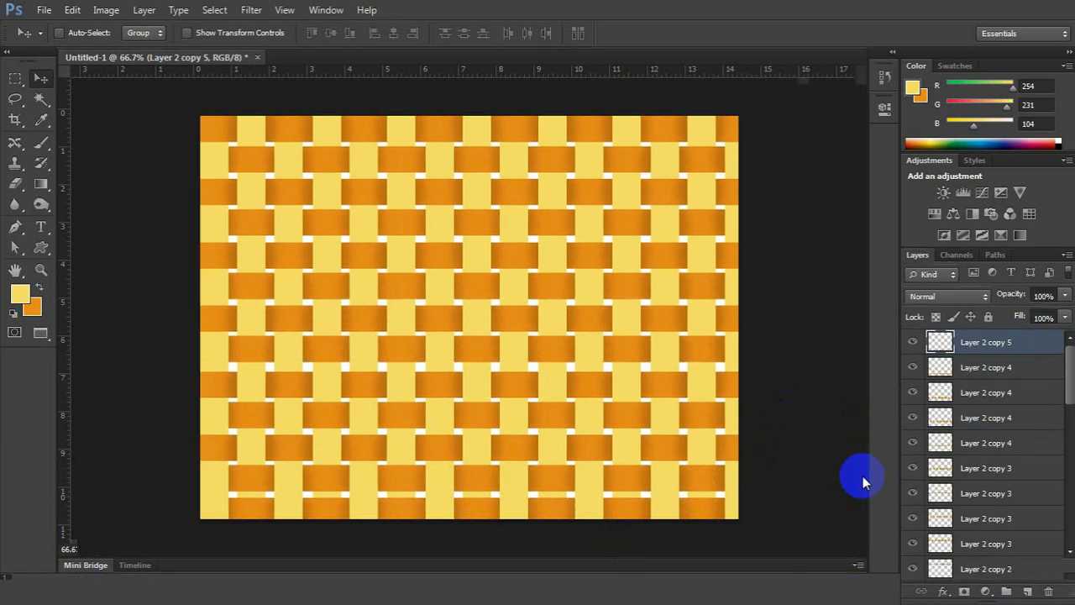
key(f)
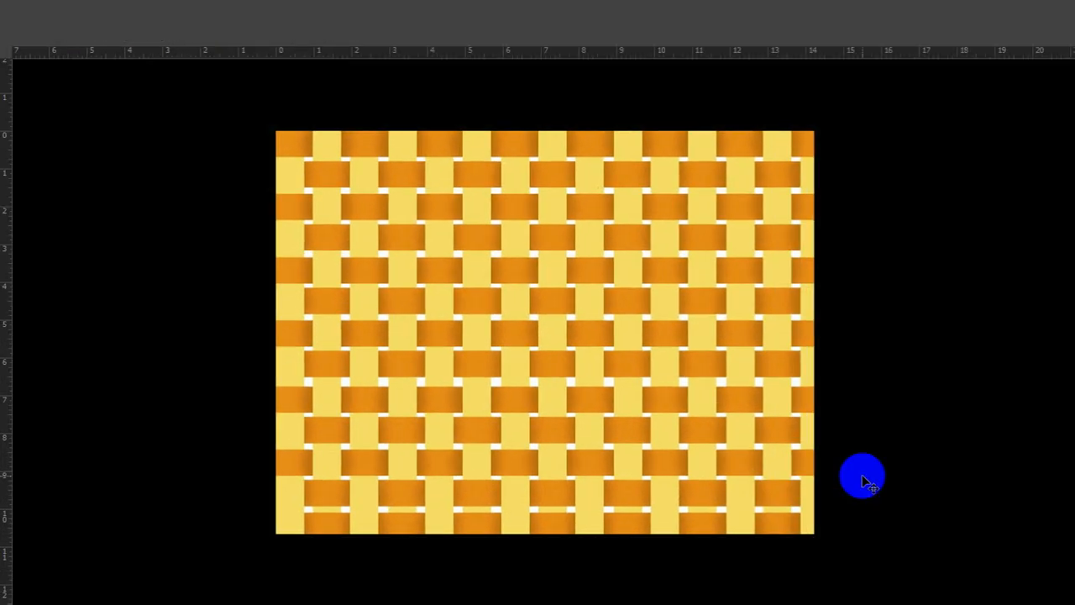
key(ctrl+plus)
key(ctrl+plus)
key(ctrl+plus)
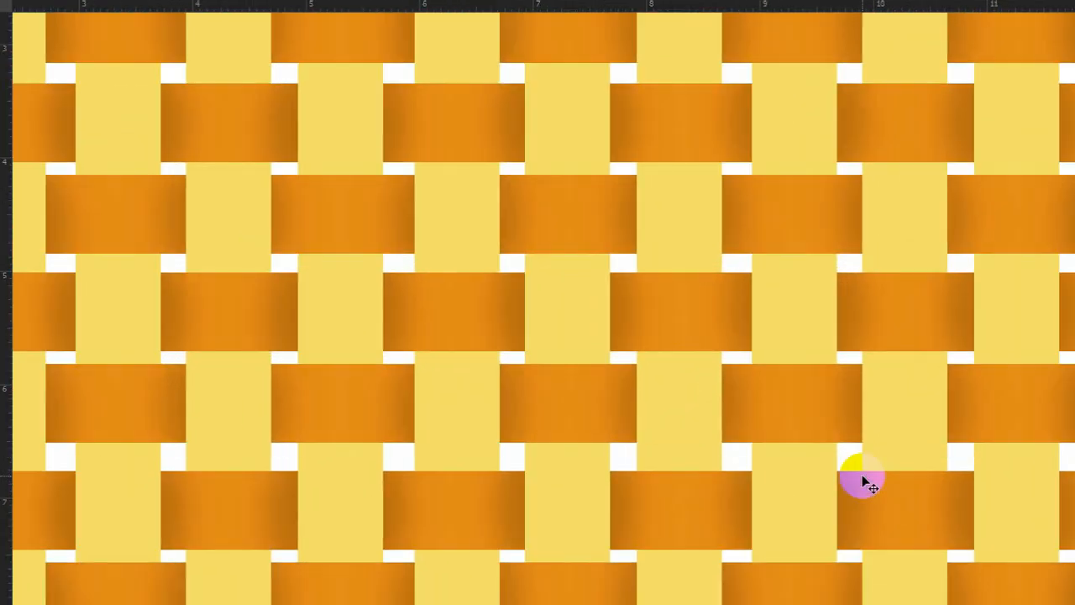
key(ctrl+minus)
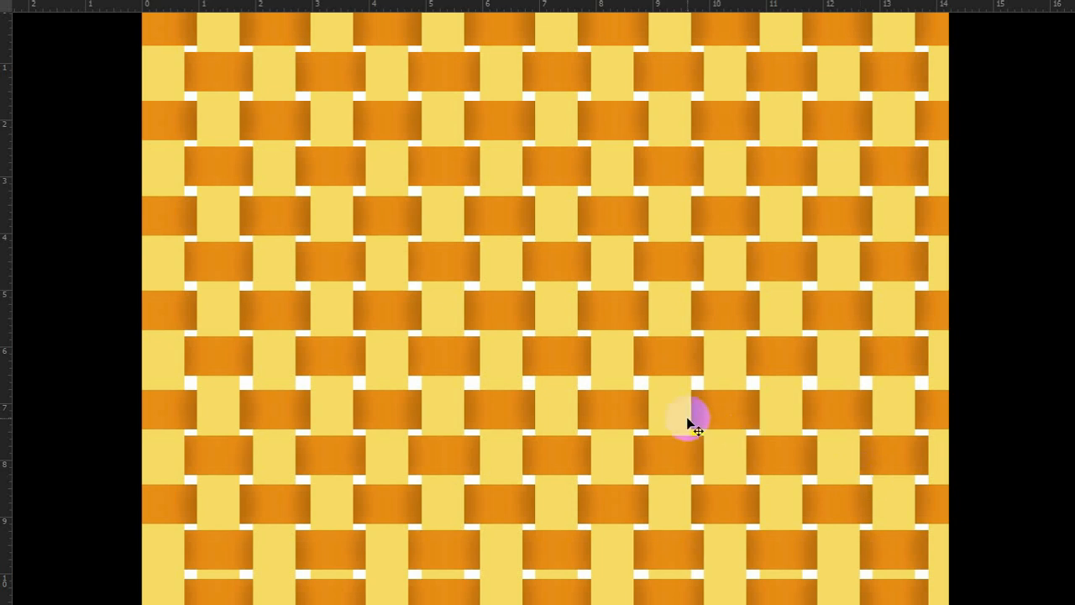
key(f)
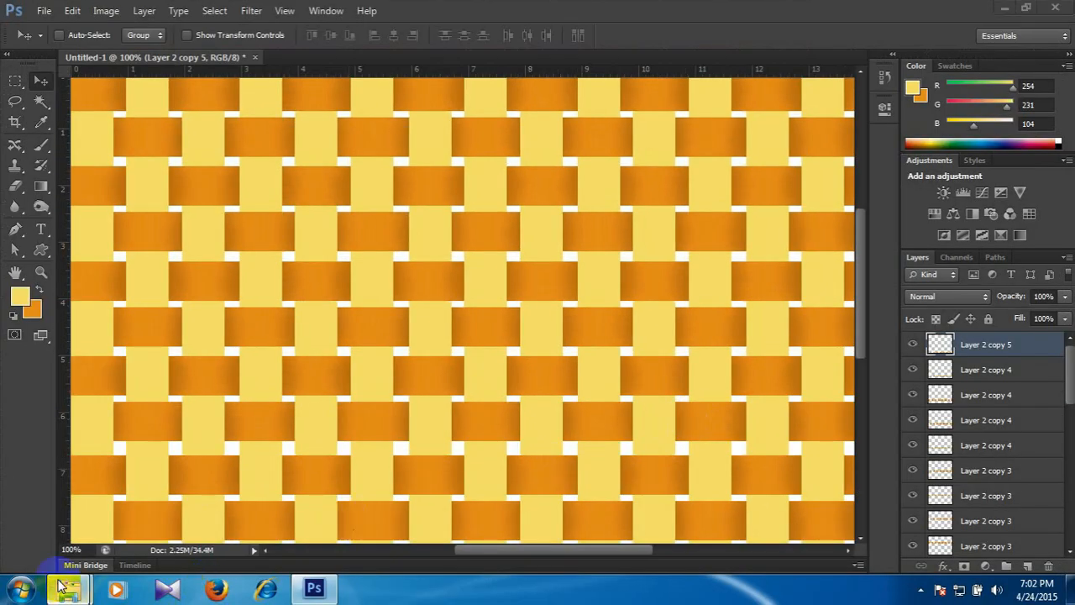
Switch to Windows Explorer and open the first image in Student works (Patee design) within the Class # 2 folder.
click(67, 588)
click(212, 492)
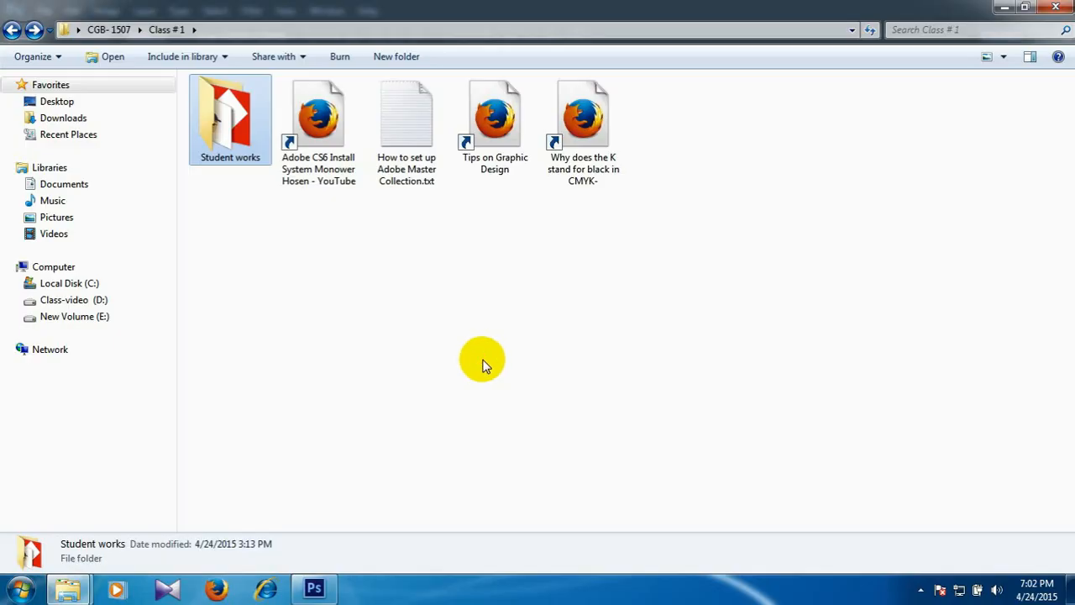
click(483, 361)
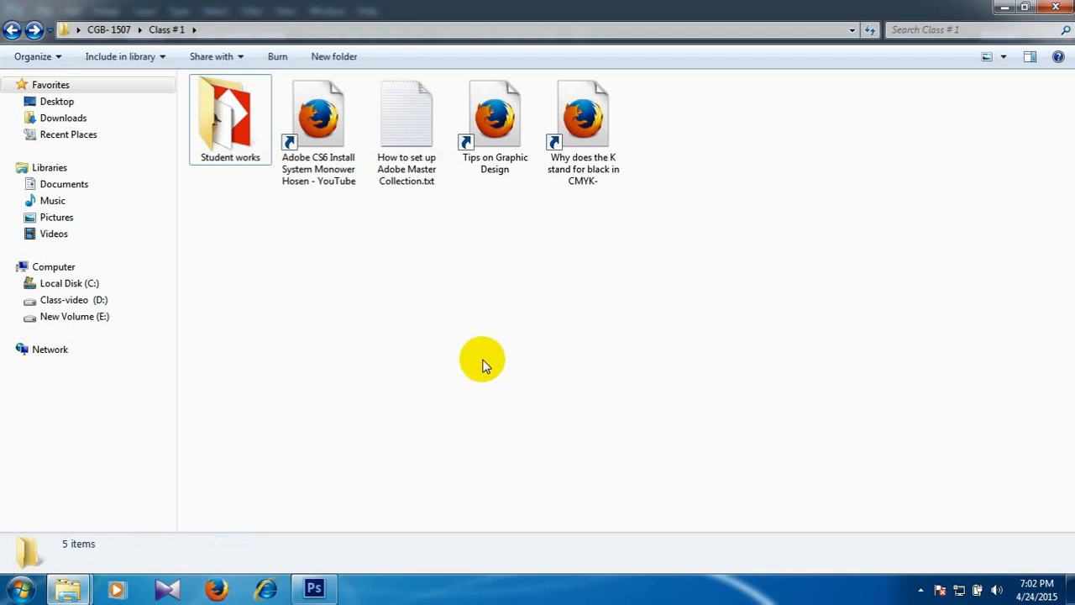
key(BackSpace)
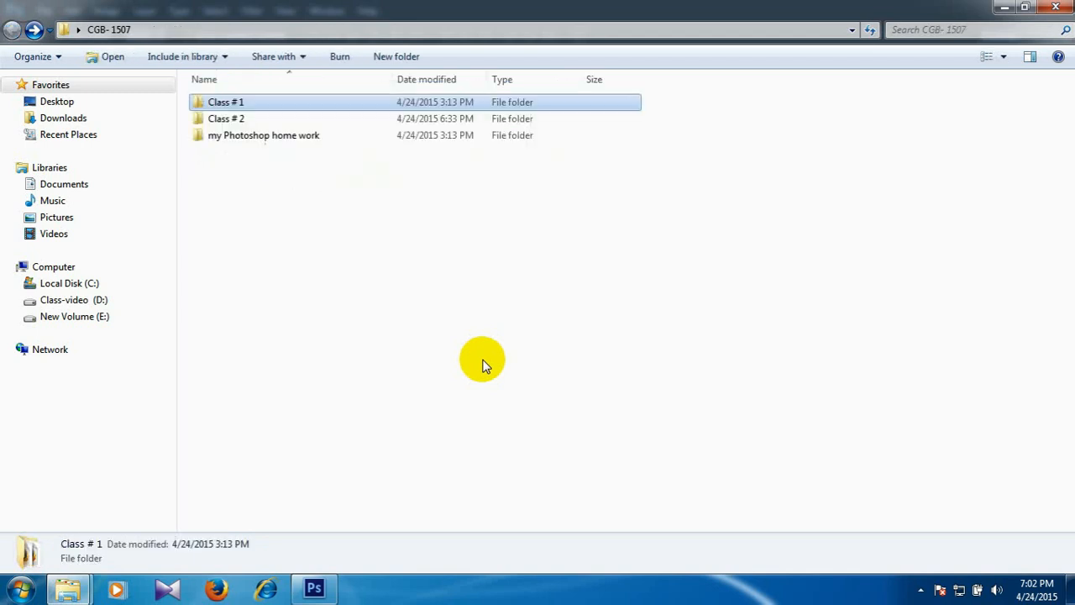
double_click(245, 118)
click(242, 129)
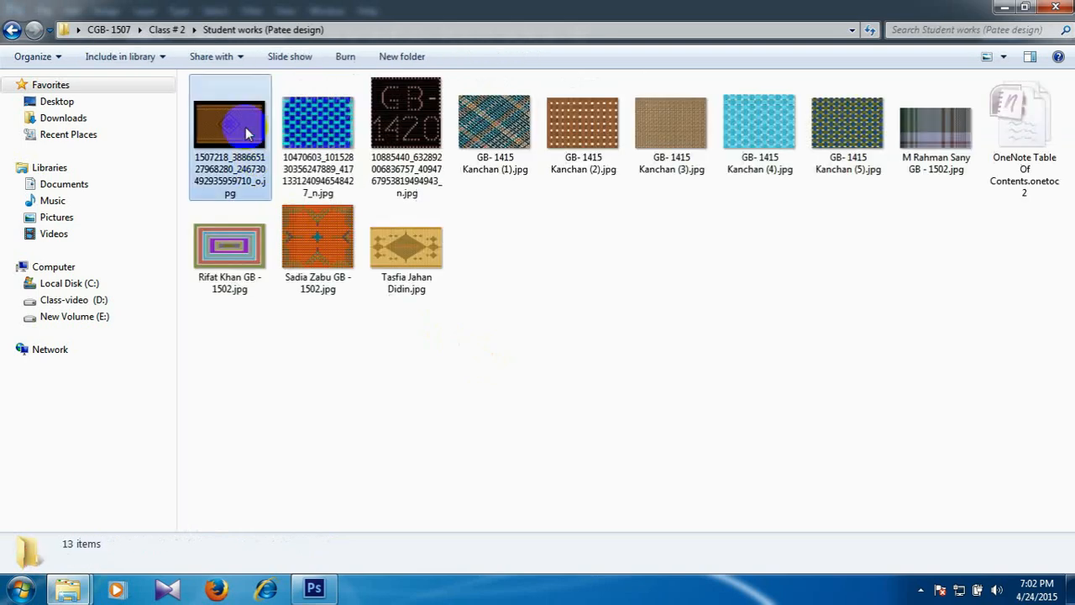
double_click(252, 159)
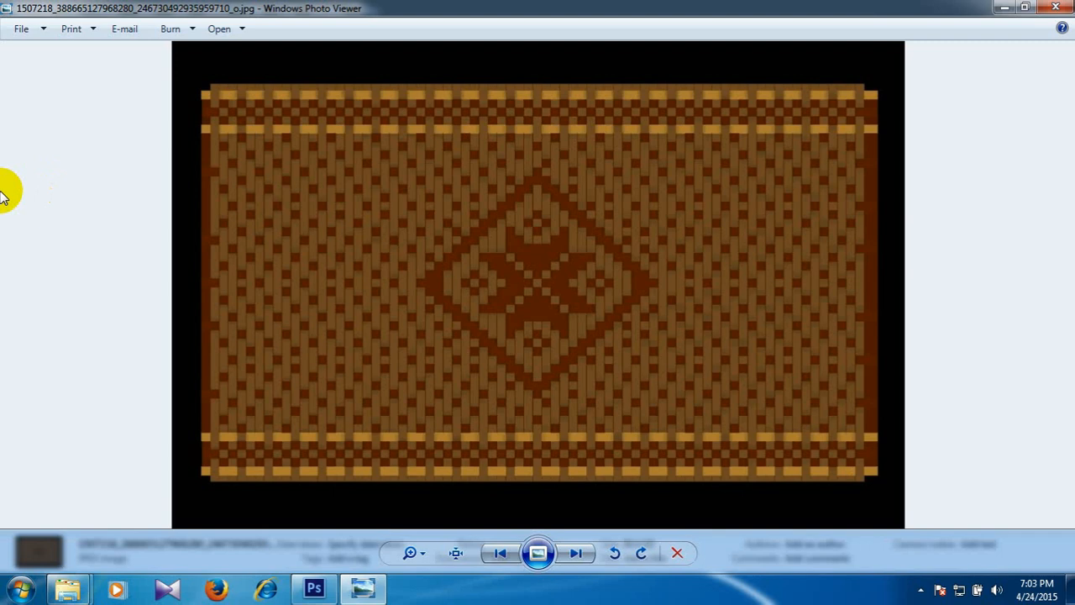
Examine the brown diamond mat up close, and browse the following student images through the diagonal multicoloured weave.
scroll(2, 194, up, 1)
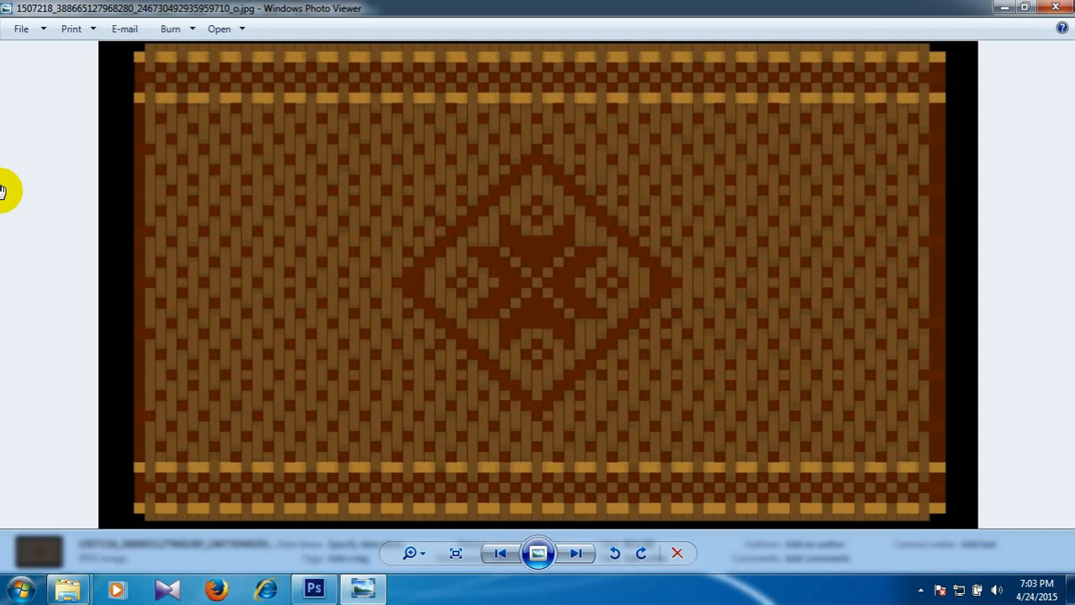
key(Right)
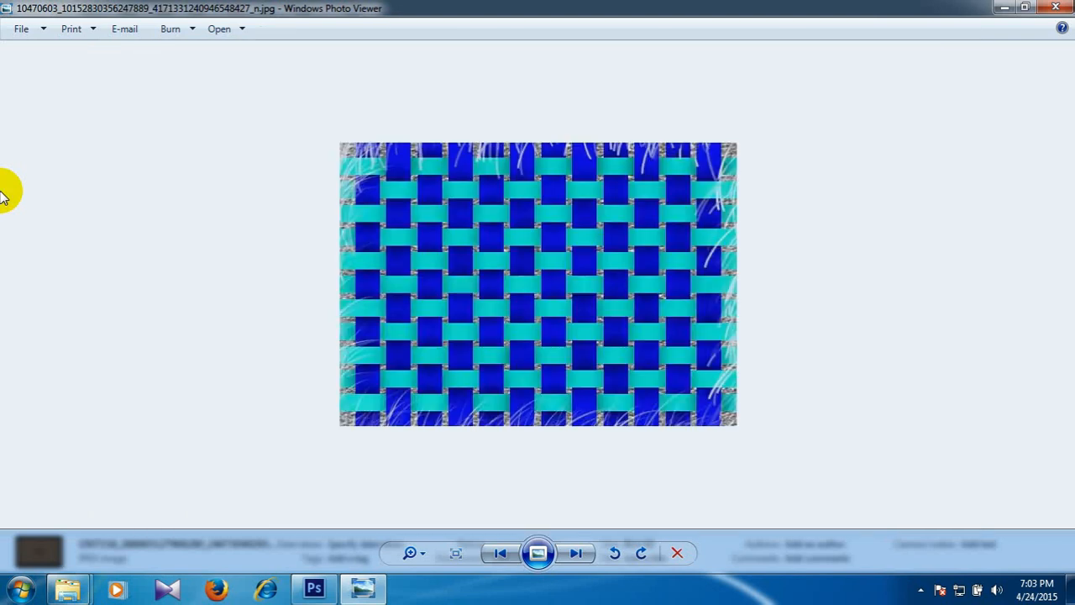
key(Right)
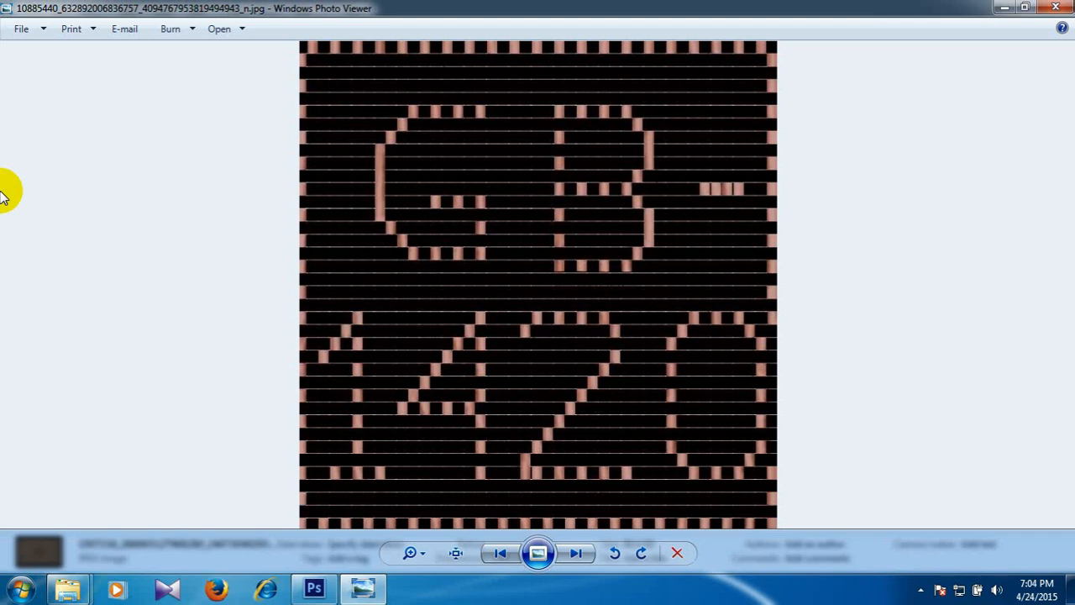
key(Right)
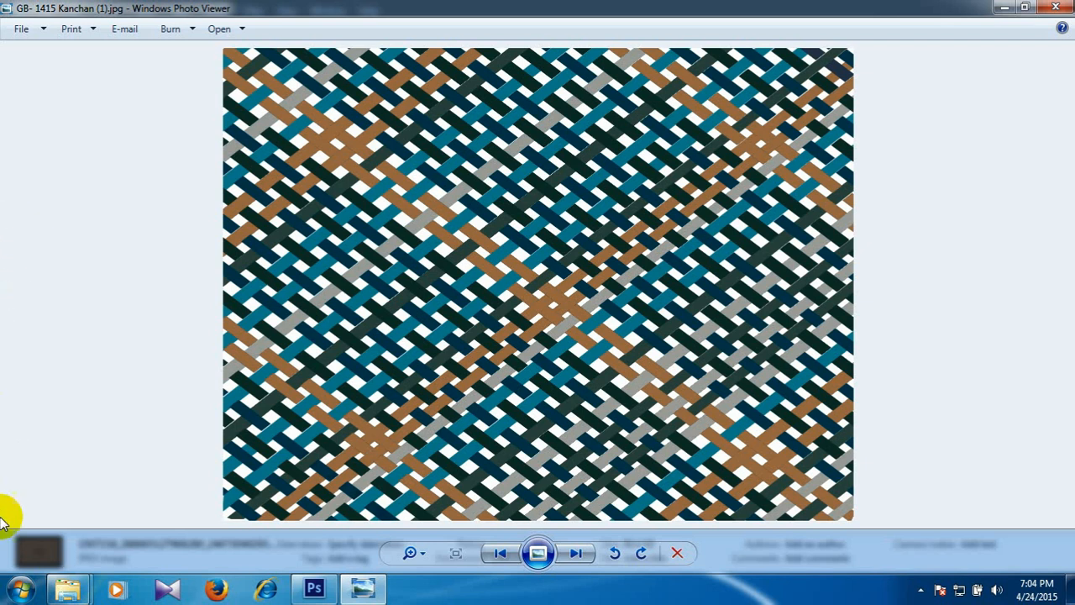
Switch to Photoshop and create a blank 1024 × 768 pixel RGB document at 96 pixels/inch with a white background.
click(315, 588)
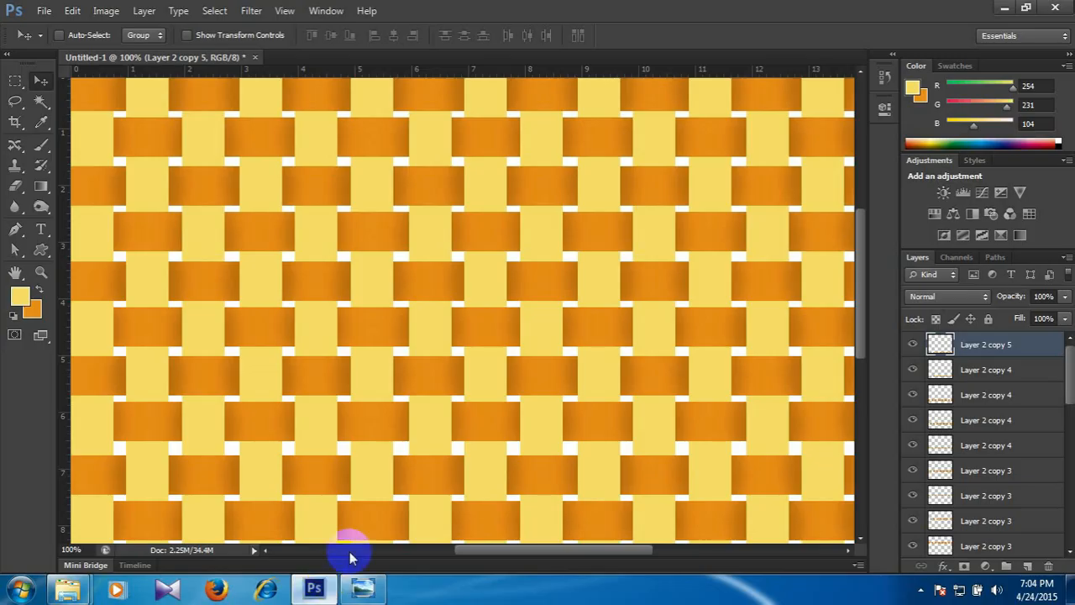
key(ctrl+n)
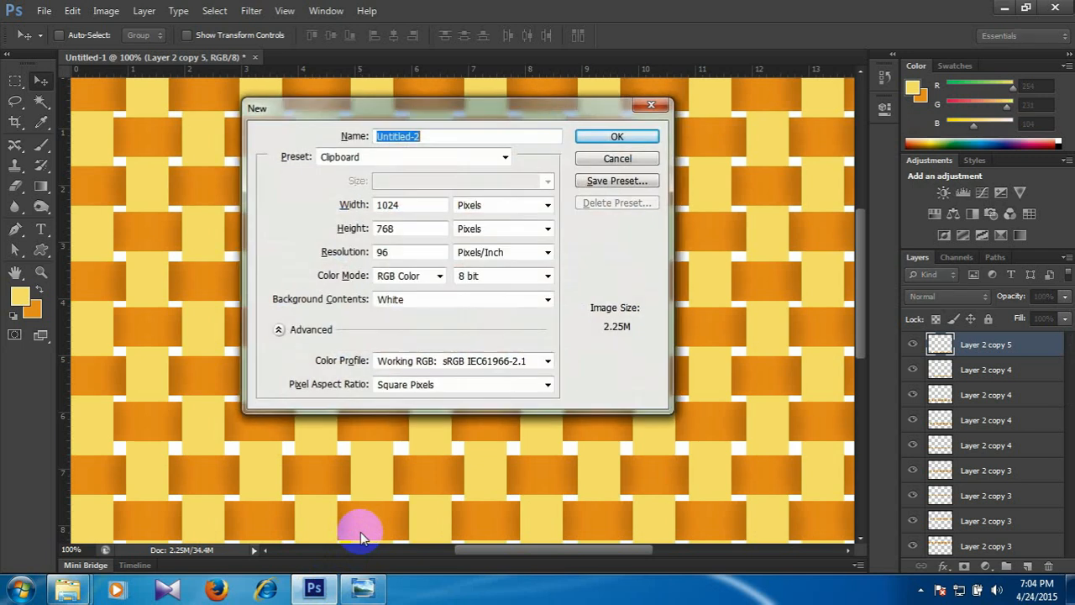
key(Return)
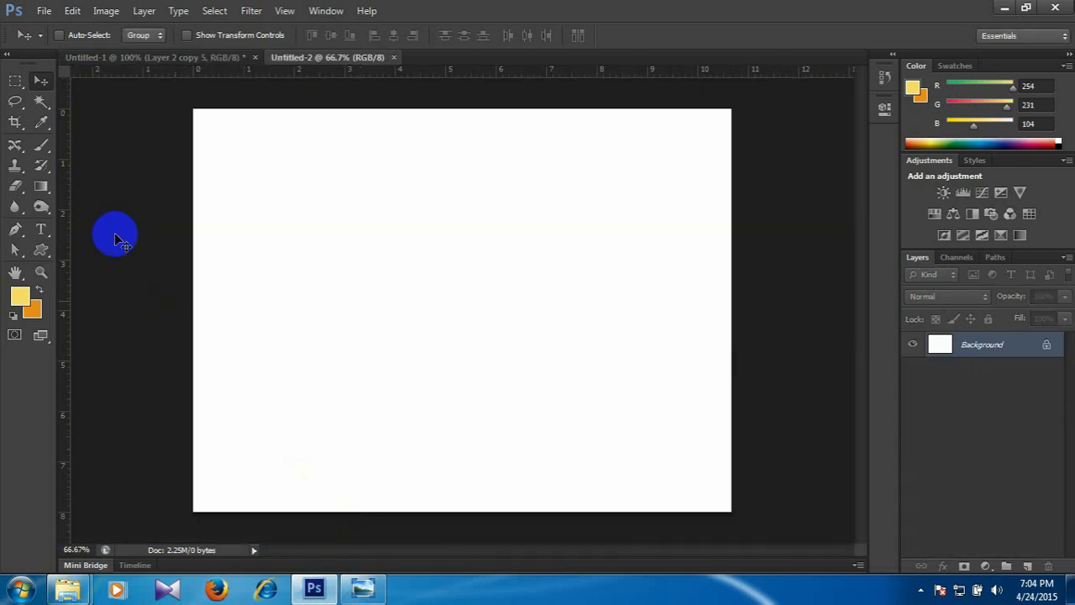
Fill a full-height vertical stripe about 0.5 inch wide with the yellow foreground colour on a new layer, and deselect.
click(15, 80)
drag(275, 105, 297, 520)
click(747, 524)
click(1028, 567)
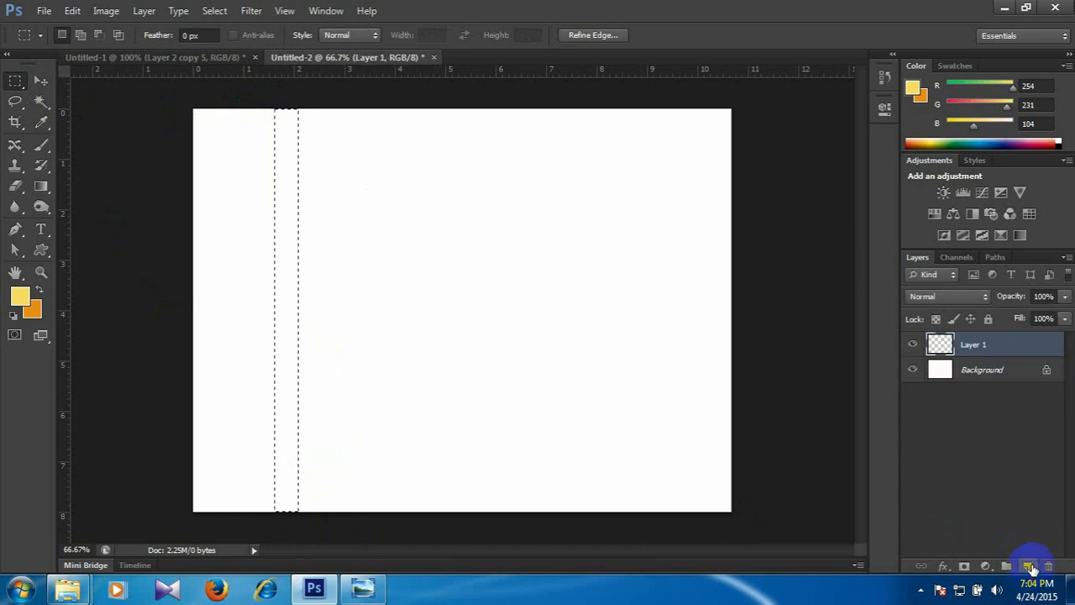
key(alt+BackSpace)
key(ctrl+d)
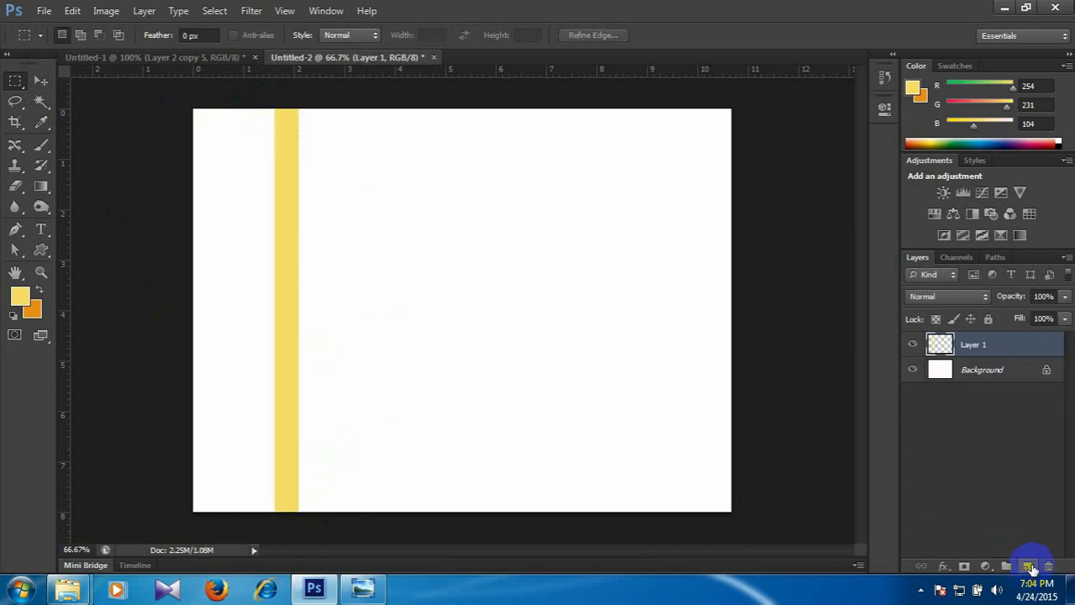
Rotate the yellow stripe about 37° counter-clockwise, move it toward the canvas centre, and stretch it diagonally past both canvas edges.
key(ctrl+t)
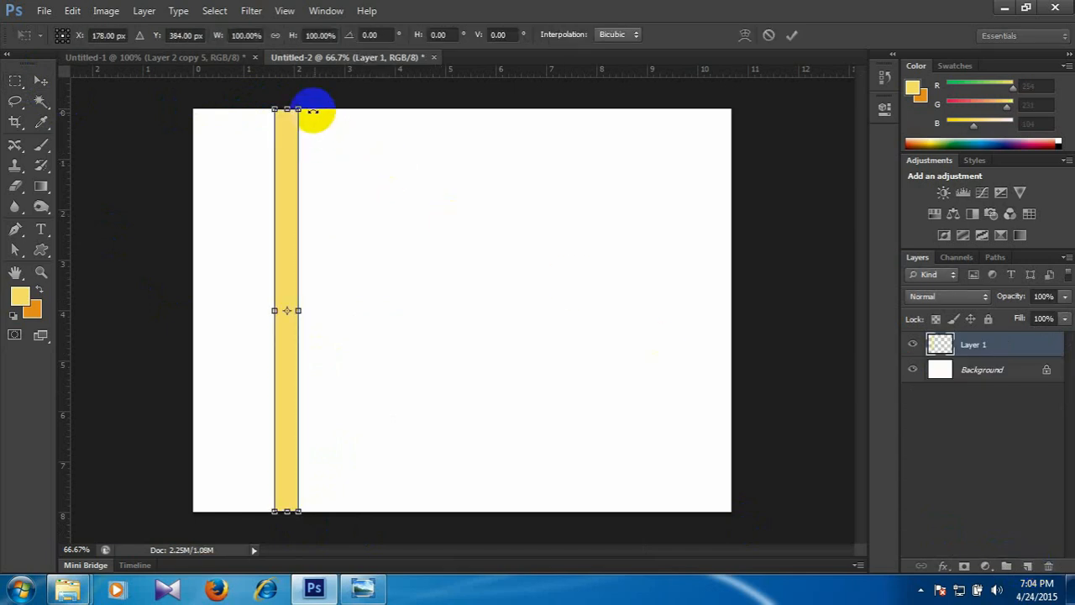
drag(293, 96, 178, 122)
drag(277, 247, 393, 241)
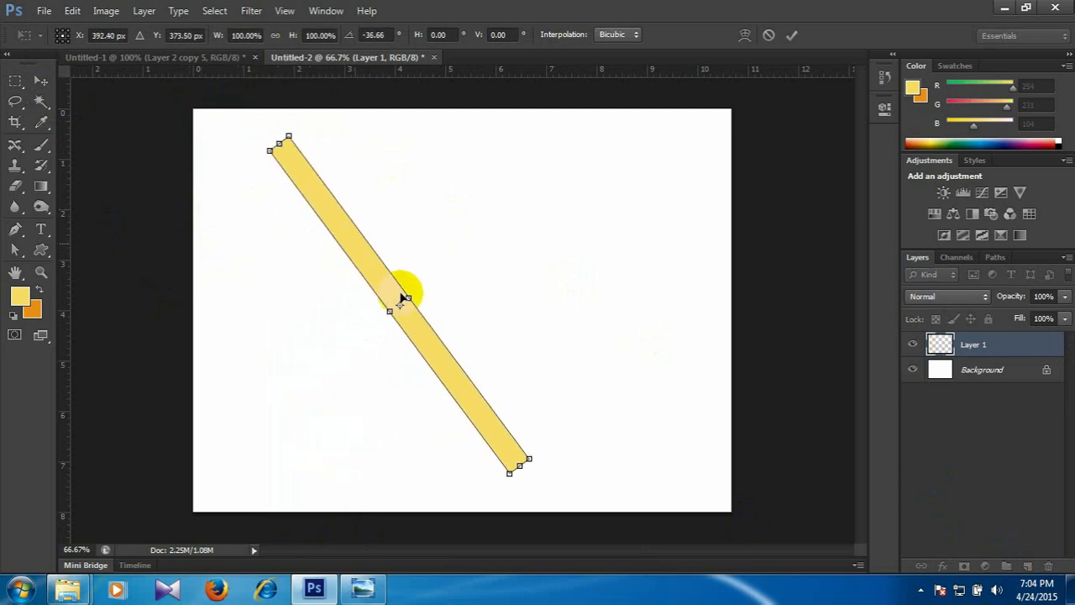
drag(520, 464, 572, 523)
drag(278, 142, 201, 93)
key(Return)
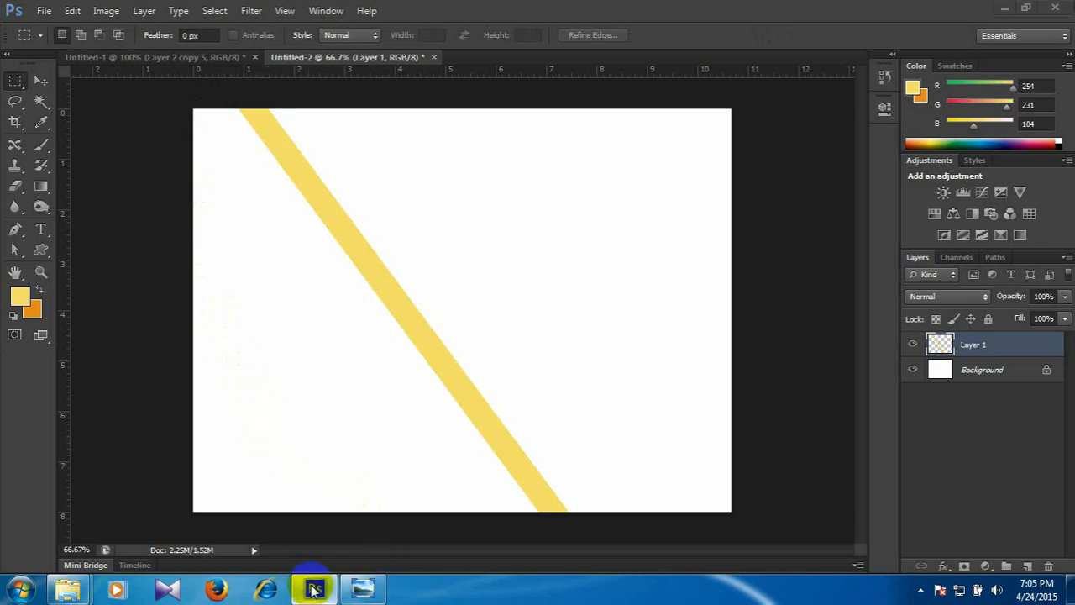
Switch to Windows Photo Viewer and examine the brown basket weave with fine line texture up close.
click(363, 588)
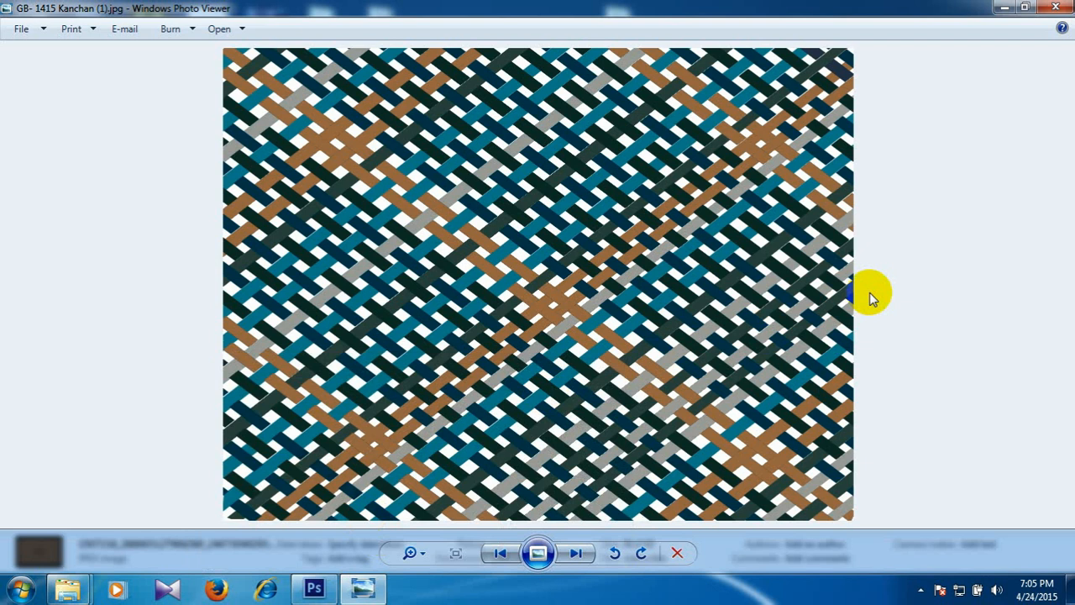
key(Right)
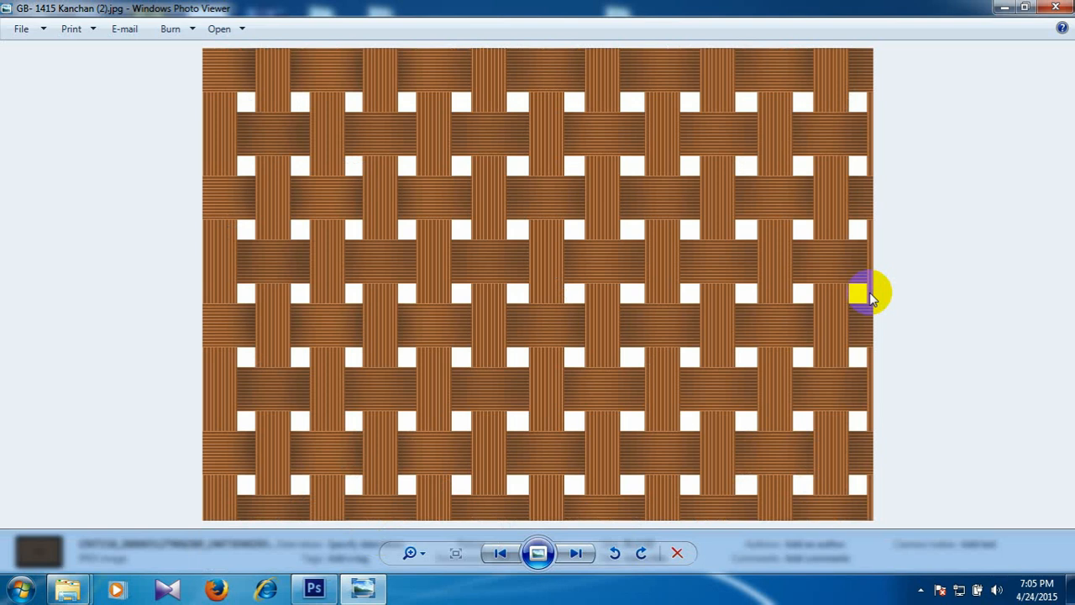
scroll(869, 292, up, 1)
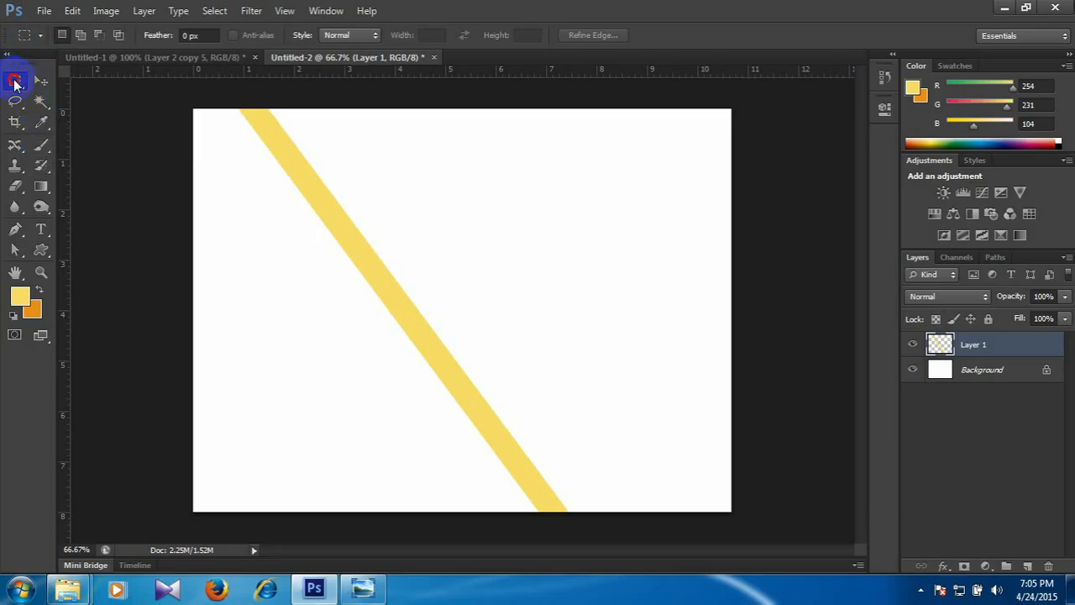
Switch to Photoshop, activate the Single Column Marquee tool, and return to the sample images in Windows Photo Viewer.
drag(14, 81, 86, 128)
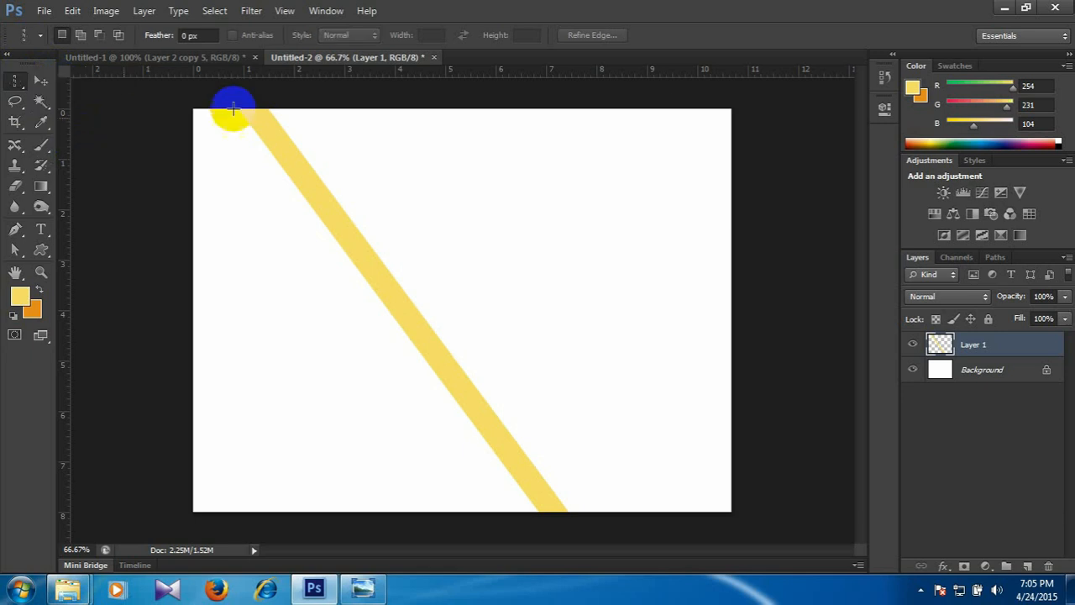
click(313, 589)
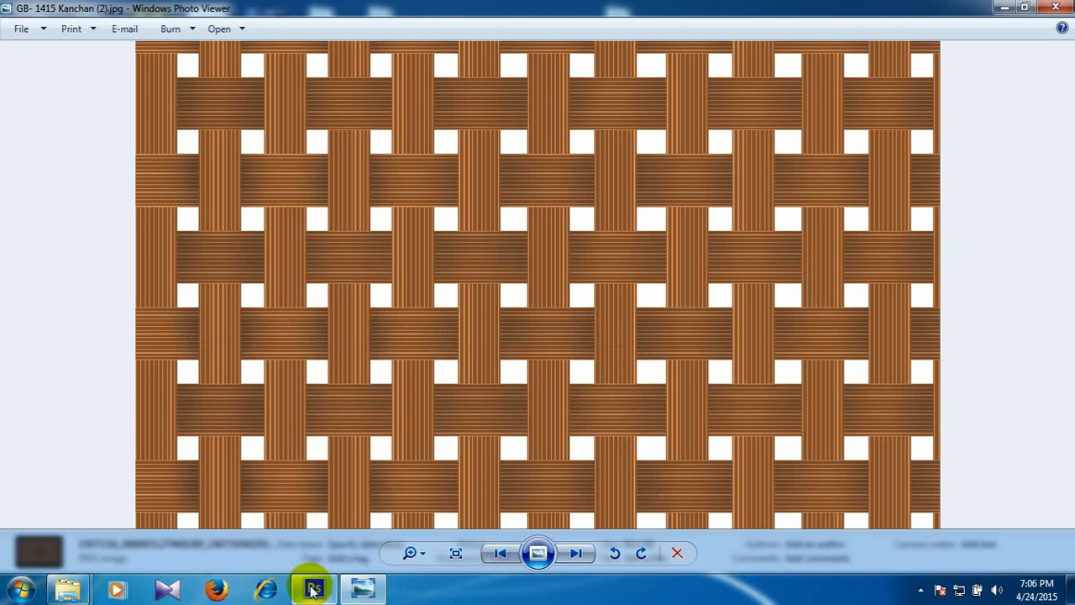
Compare the turquoise and the blue-and-green lined weaves, and continue to the green, white and brown plaid weave image.
key(Right)
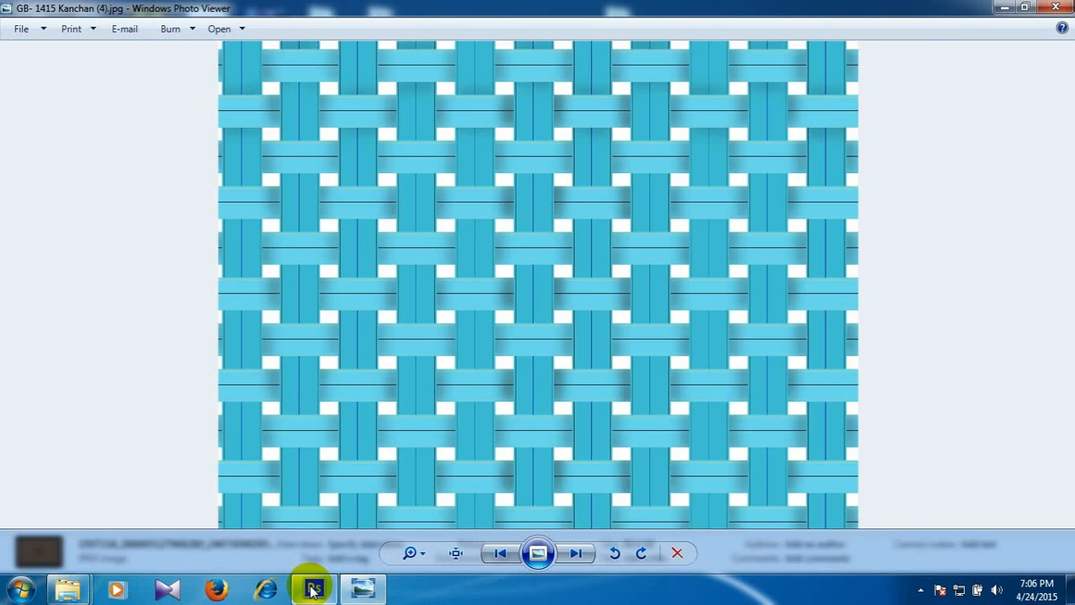
key(Right)
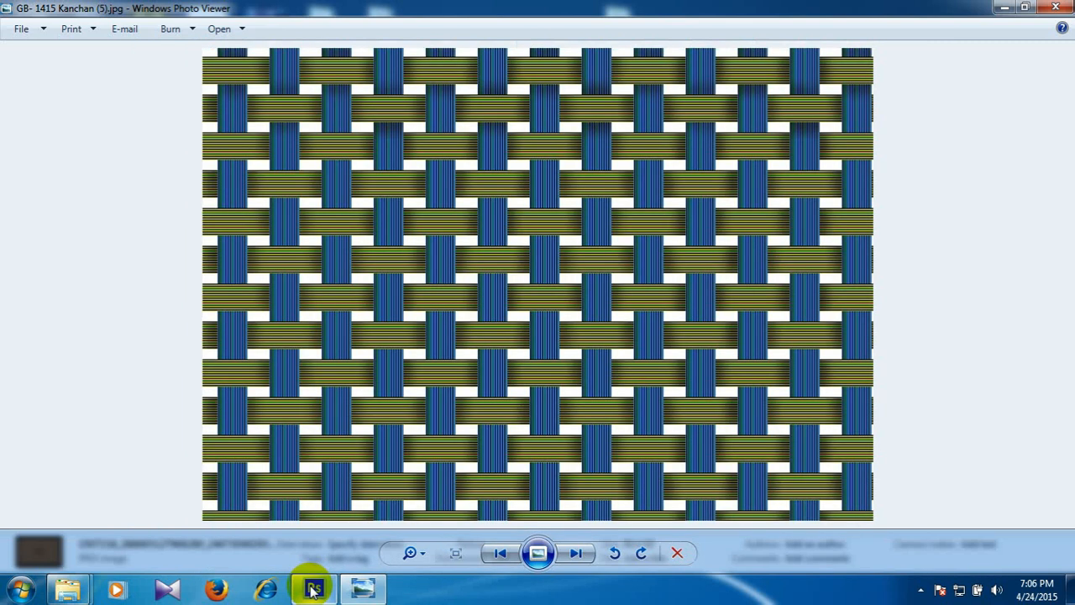
key(Left)
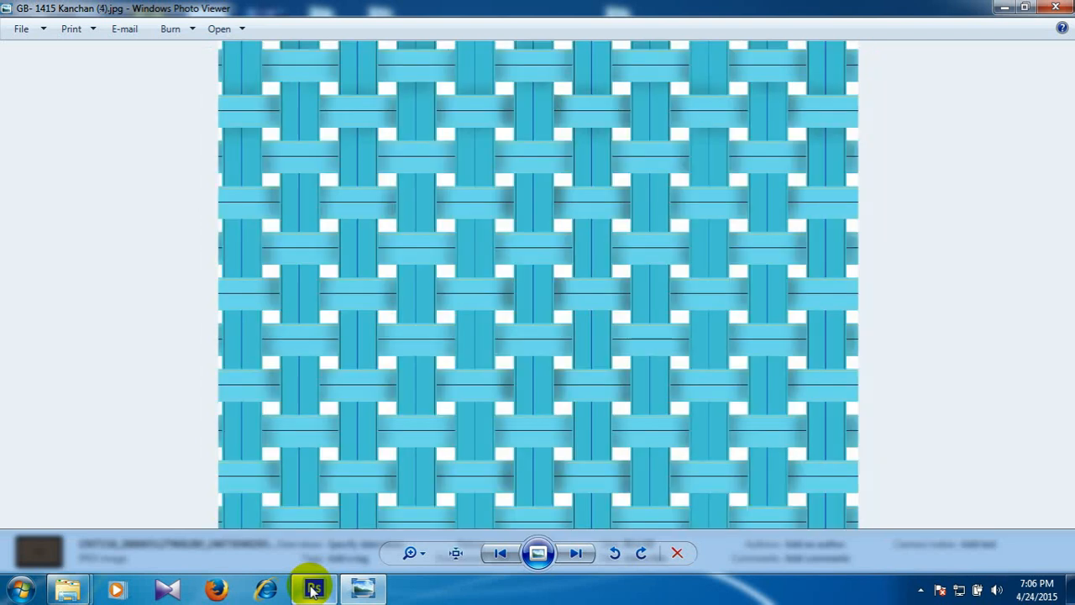
key(Left)
key(Right)
key(Right)
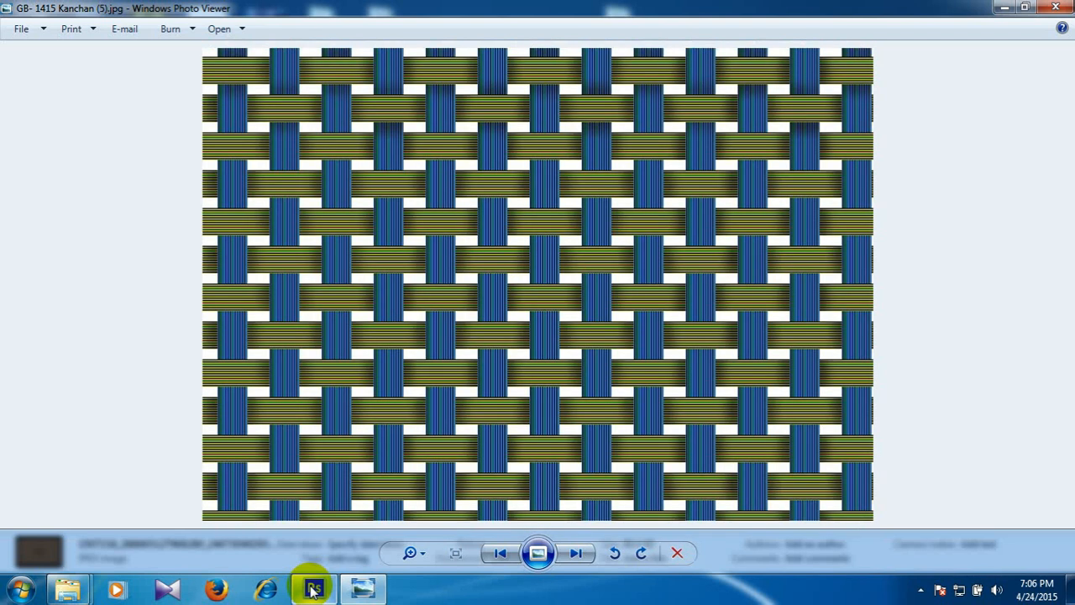
key(Right)
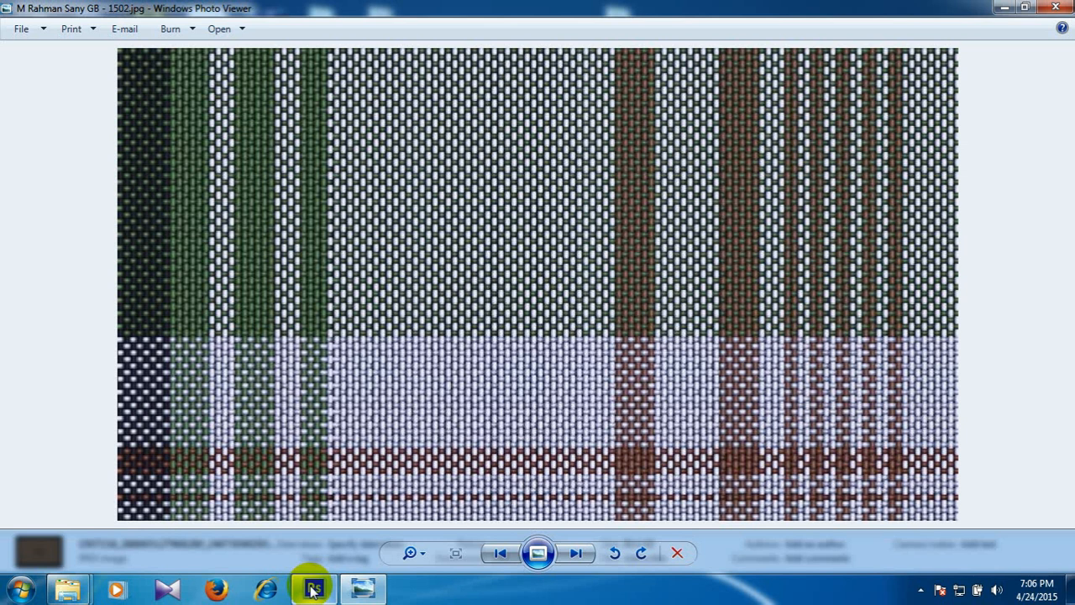
Look through the remaining student weaves: nested rectangles, orange with blue-green accents, tan with diamonds, and the brown star-centred design.
key(Right)
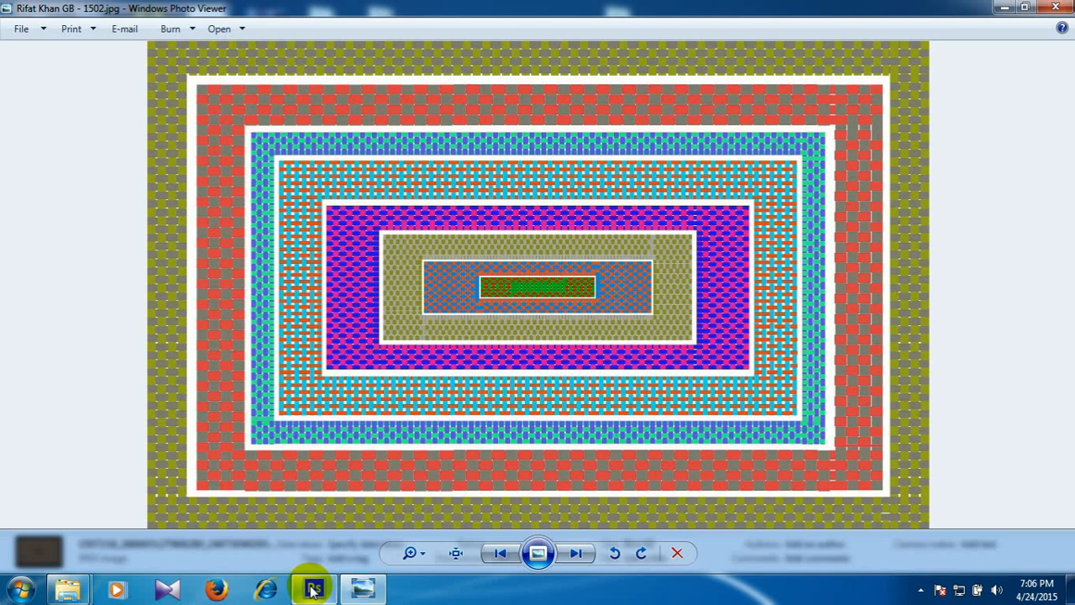
key(Right)
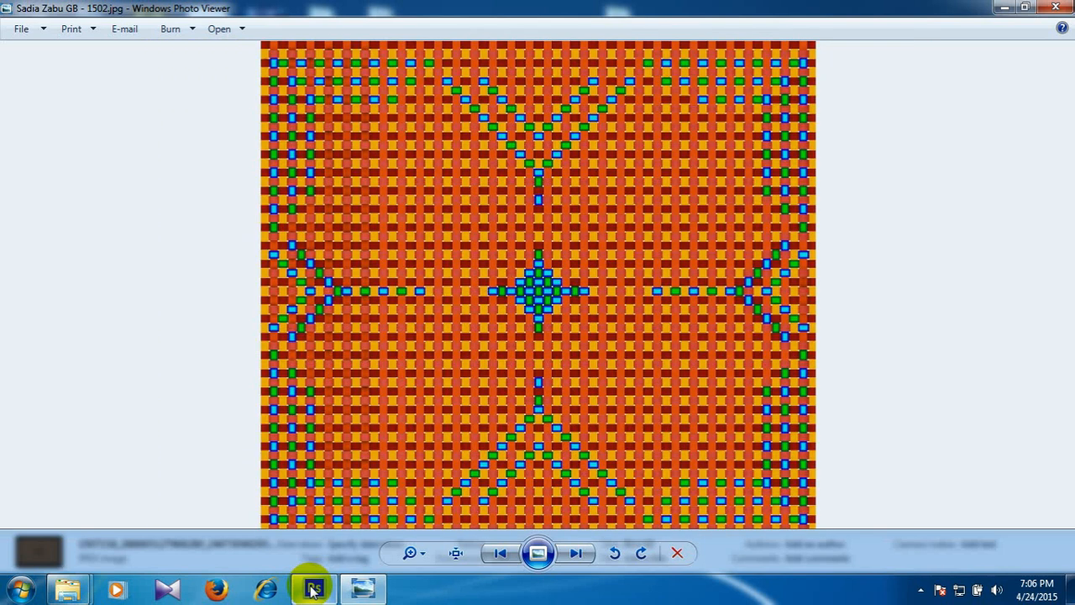
key(Right)
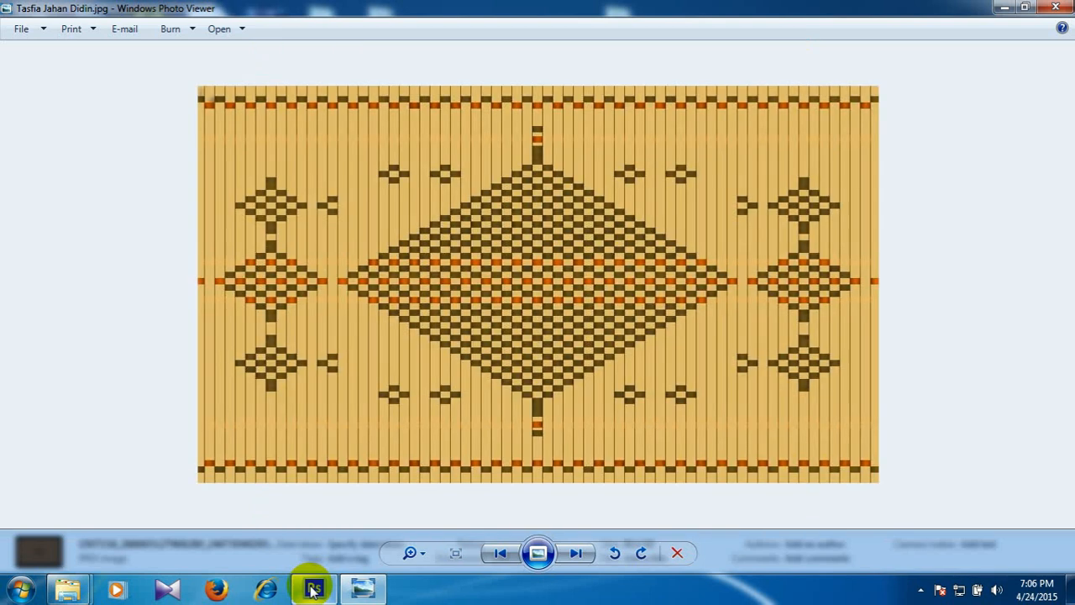
key(Right)
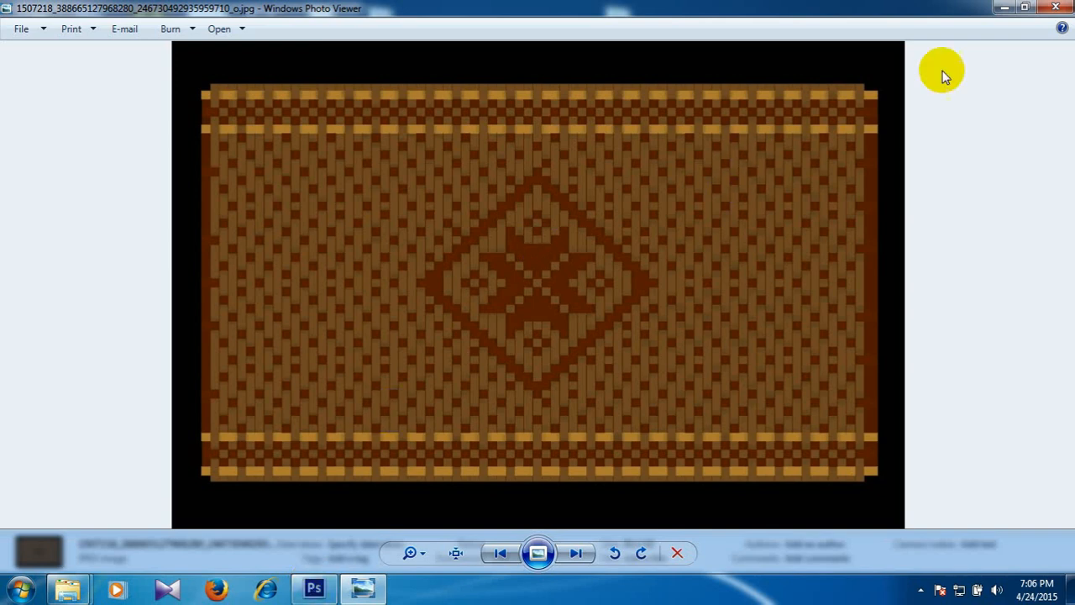
Close Windows Photo Viewer and the student works folder, and refresh the desktop.
click(1056, 8)
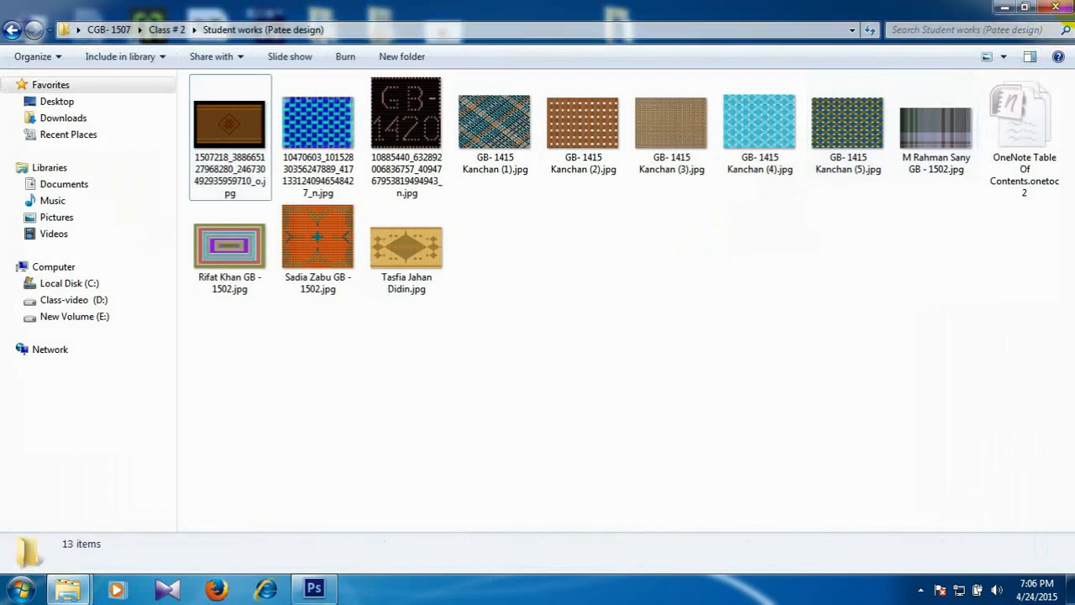
click(1056, 7)
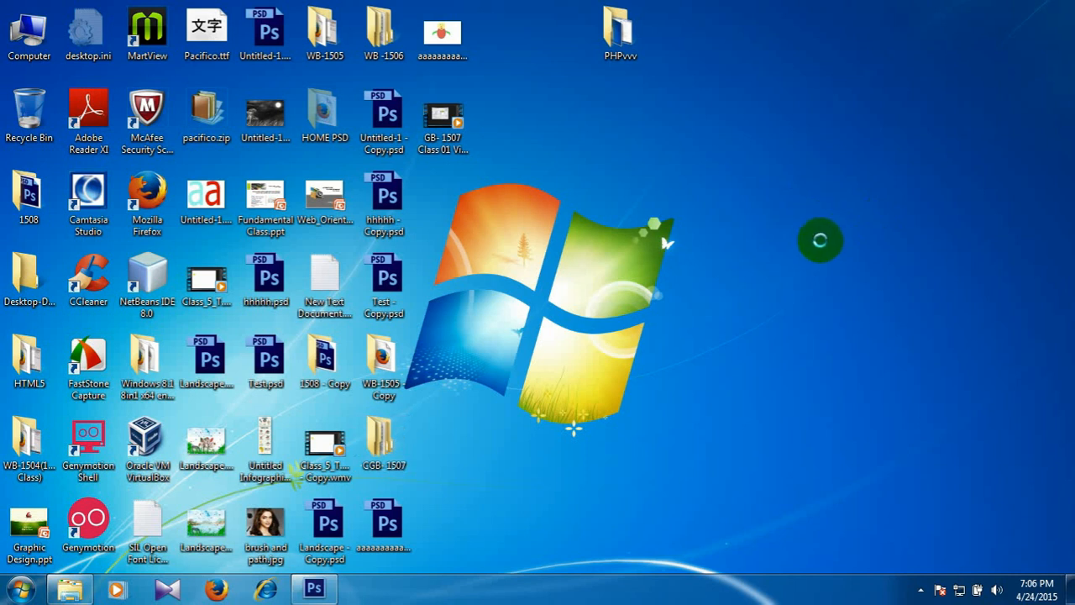
right_click(812, 236)
click(825, 254)
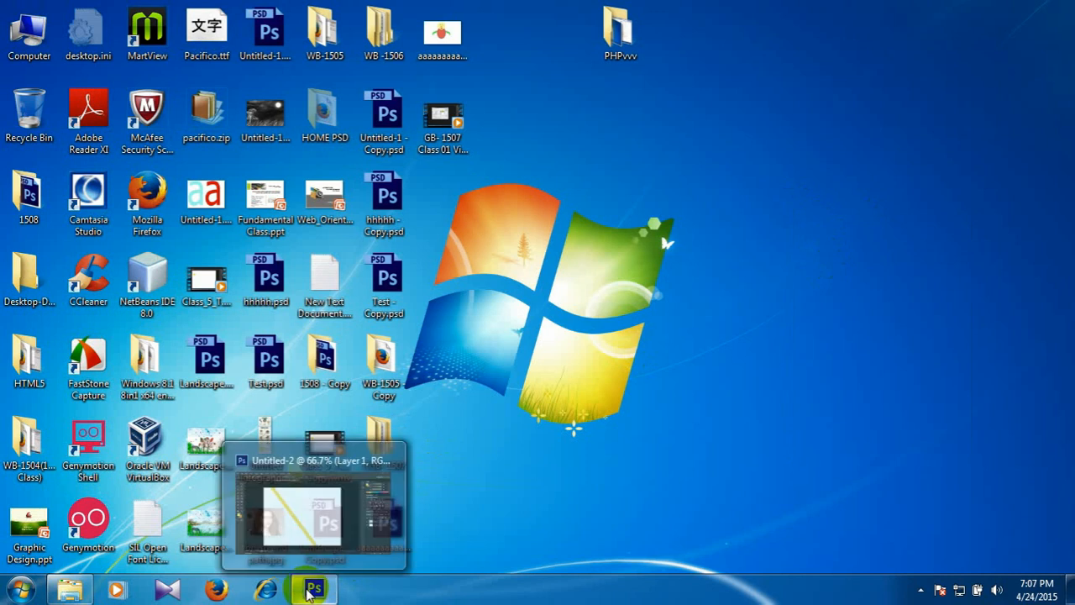
Switch to Photoshop and quit it without saving Untitled-2 or Untitled-1, and refresh the desktop.
click(311, 592)
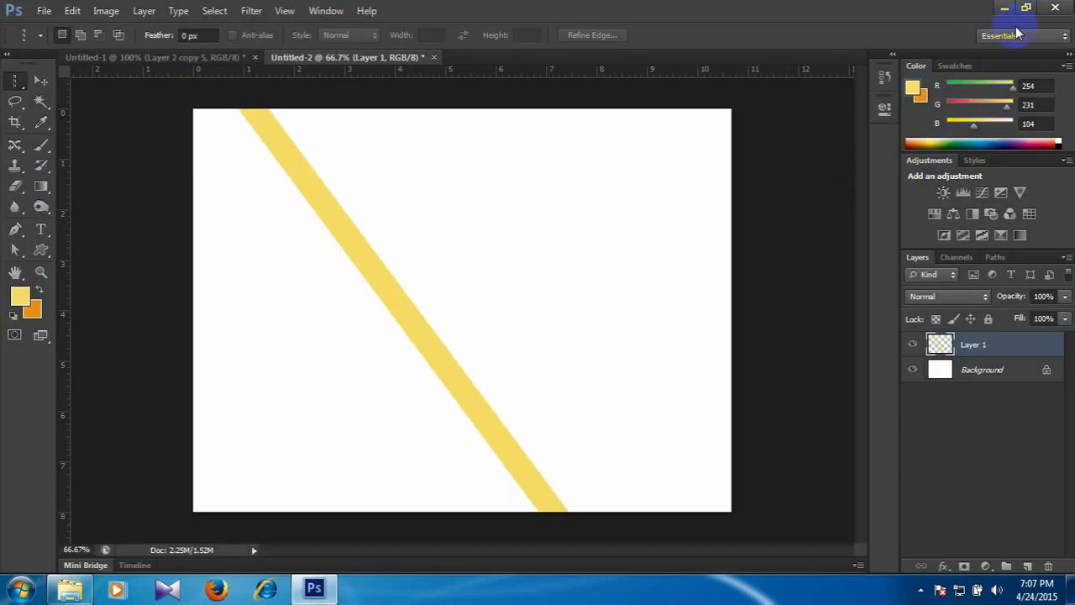
click(1055, 7)
click(561, 232)
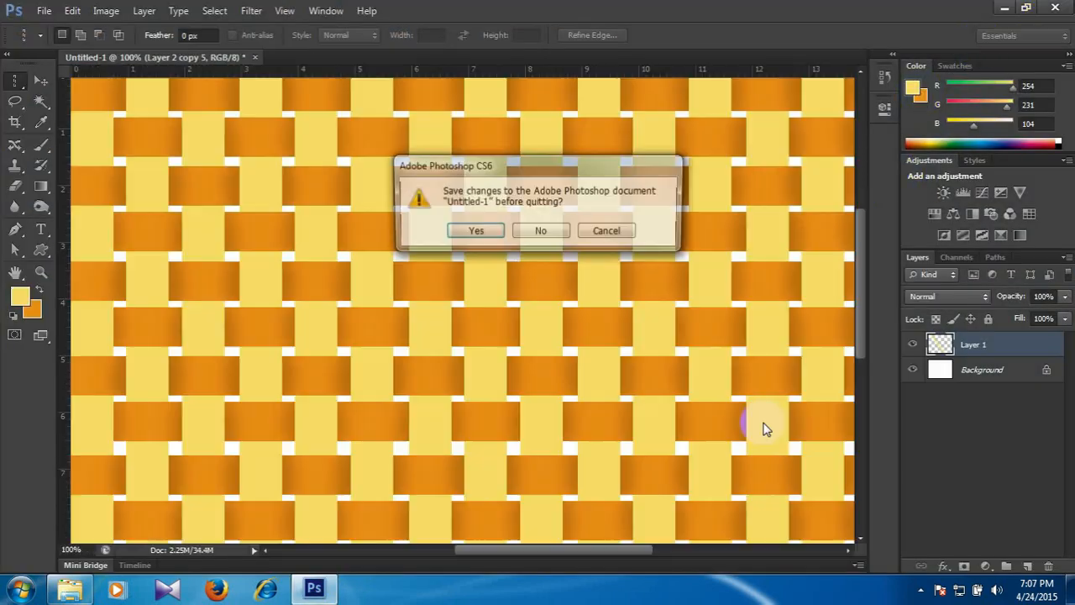
click(548, 234)
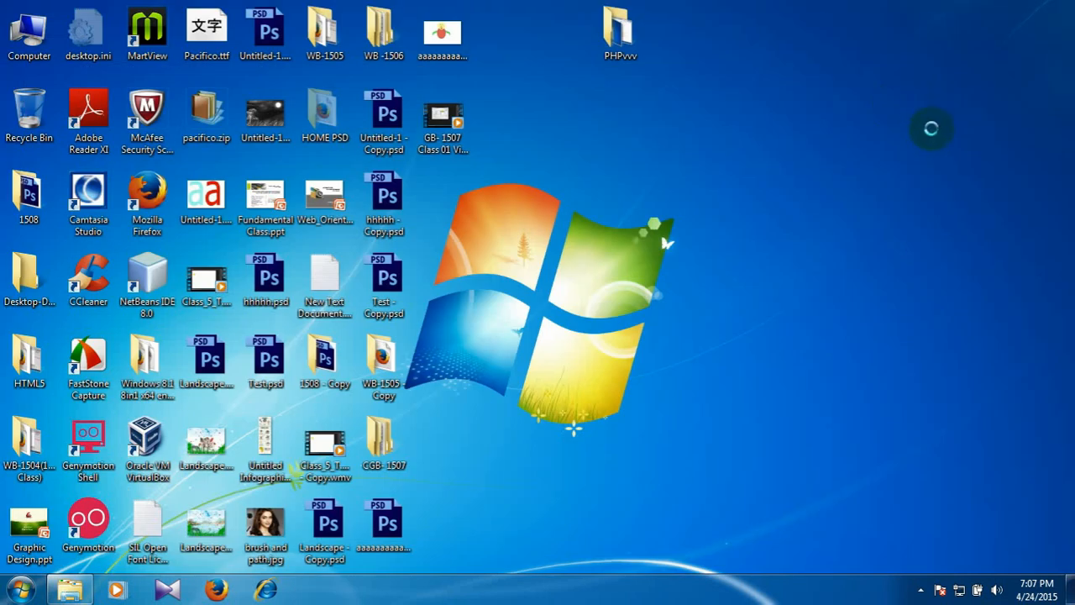
right_click(937, 149)
click(933, 139)
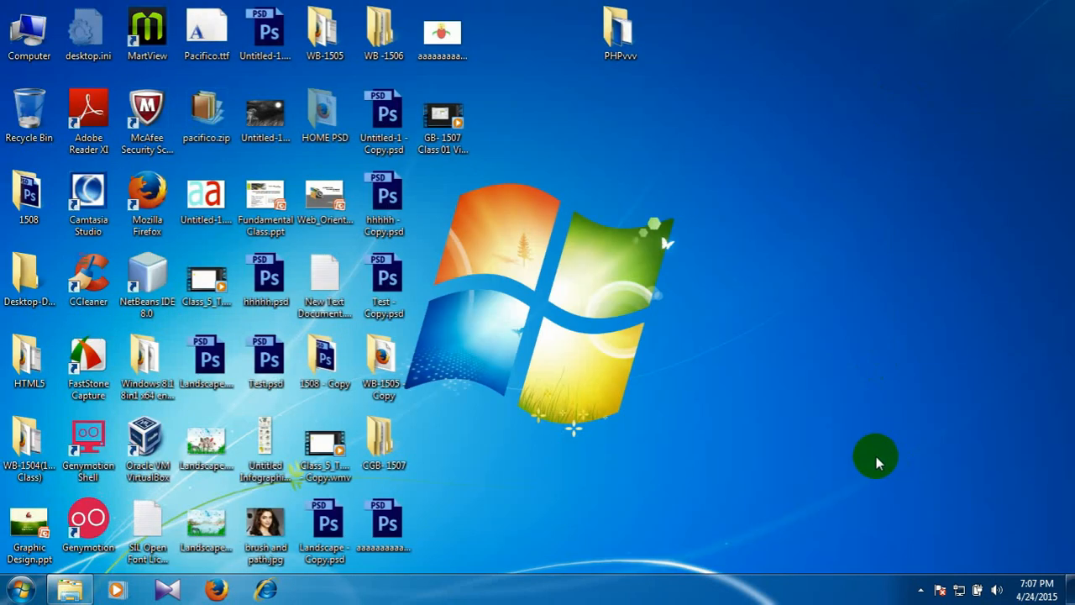